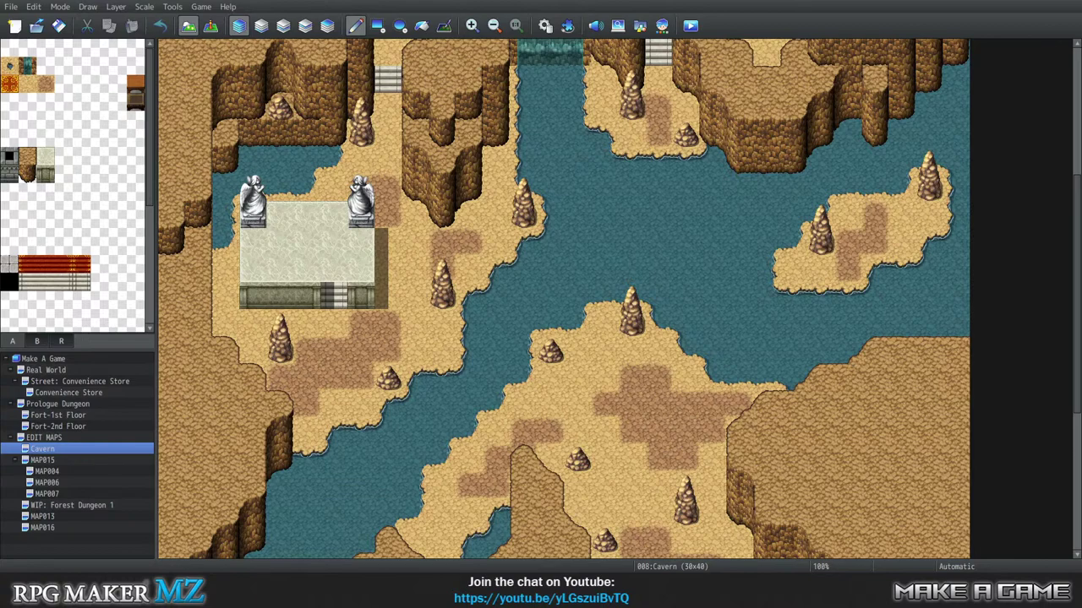
# Switch to the browser and read the Water Autotiles: Setup Tricks article through to the comparison of old and new assets.
pyautogui.hotkey('alt', 'Tab')
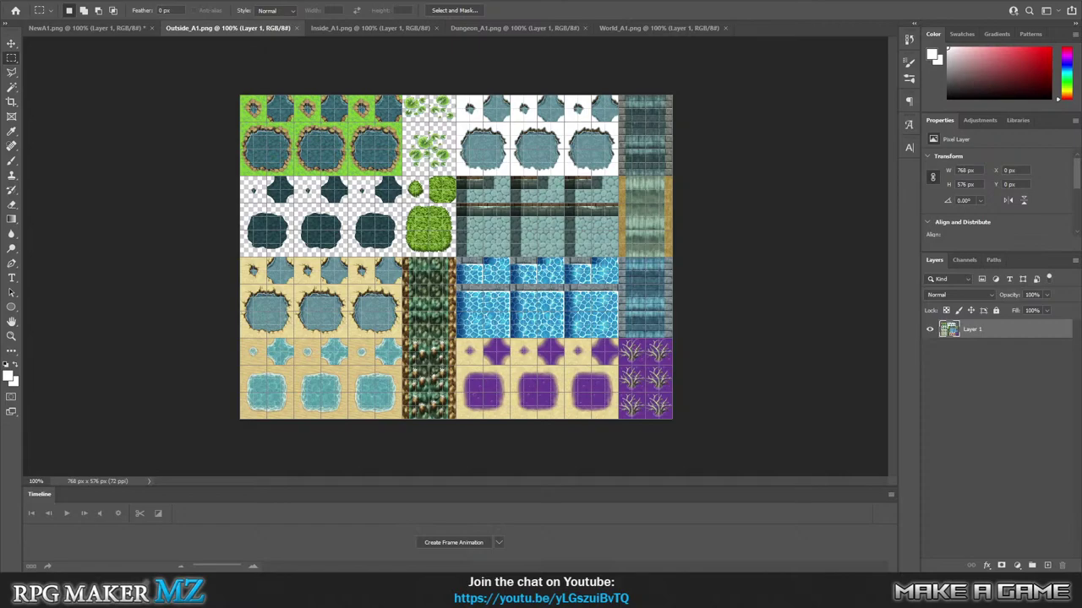
pyautogui.hotkey('alt', 'Tab')
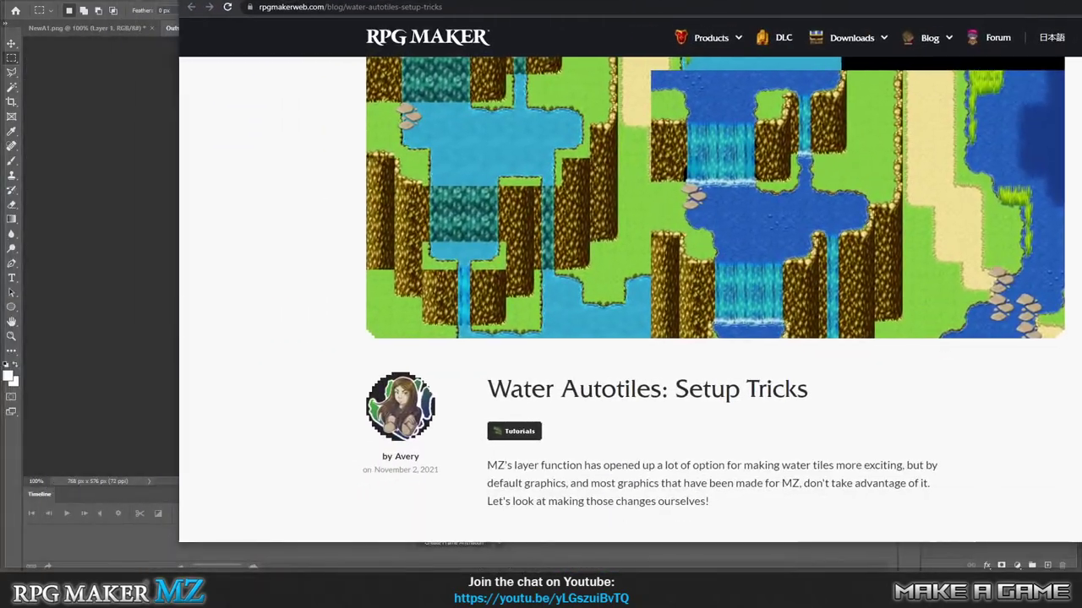
pyautogui.scroll(-1, 700, 285)
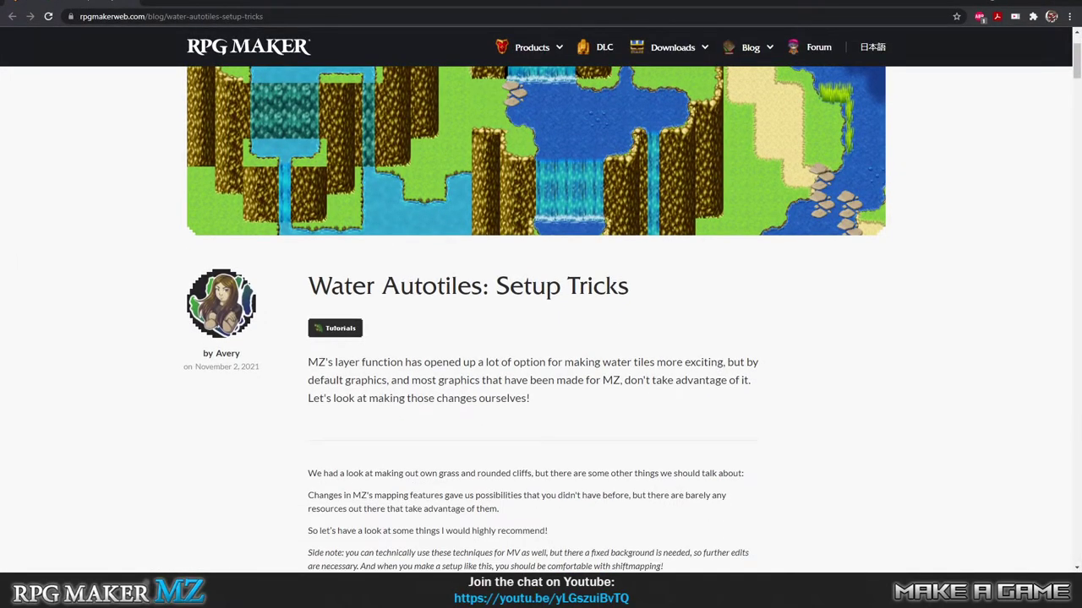
pyautogui.scroll(-4, 551, 343)
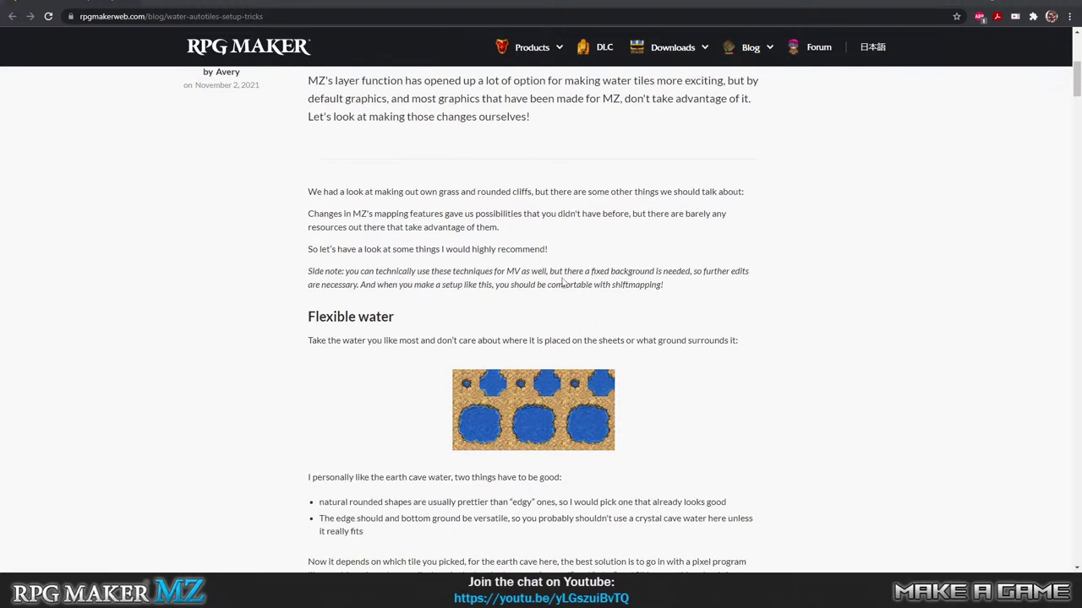
pyautogui.scroll(-2, 566, 285)
pyautogui.scroll(-10, 570, 286)
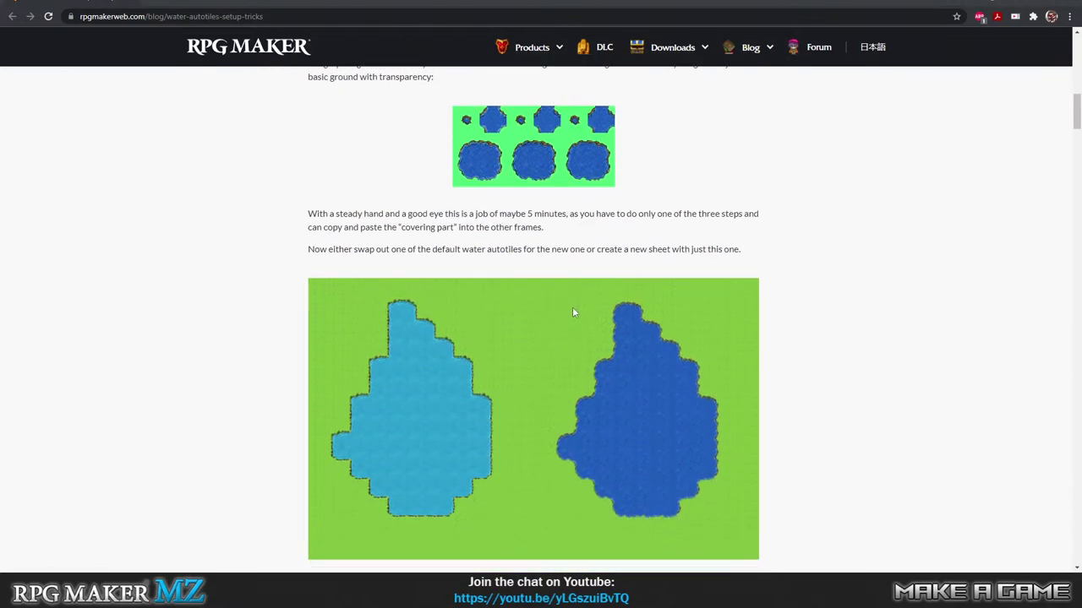
pyautogui.scroll(-9, 566, 311)
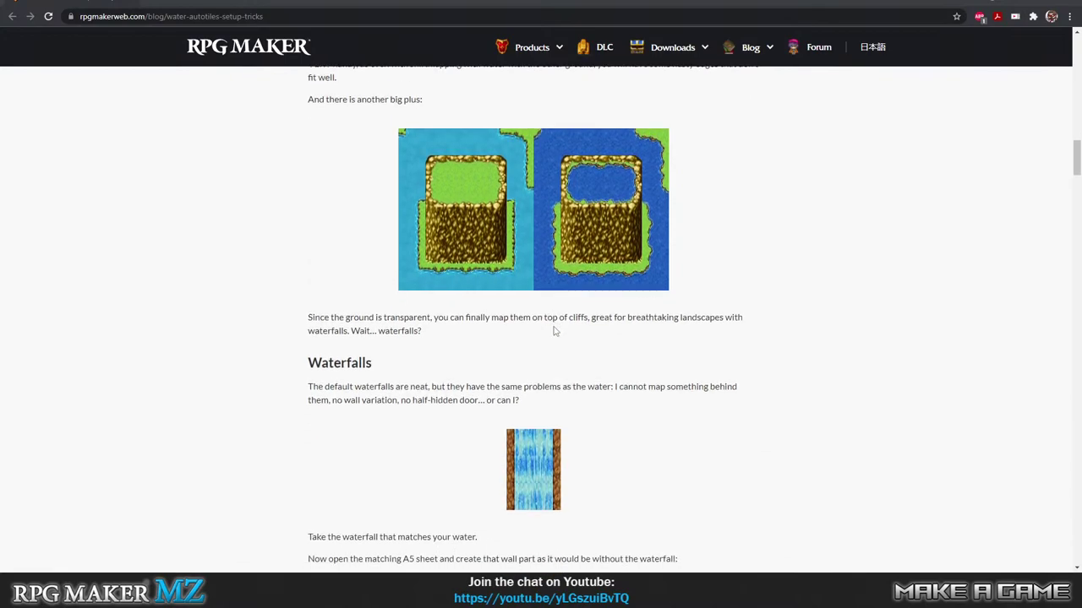
pyautogui.scroll(-8, 557, 333)
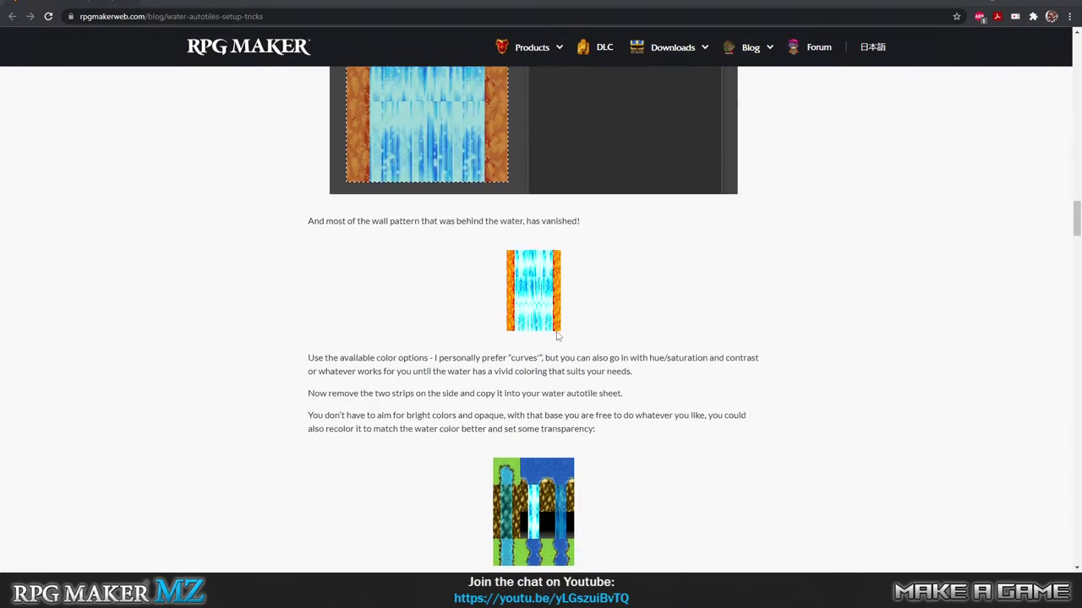
pyautogui.scroll(-10, 562, 338)
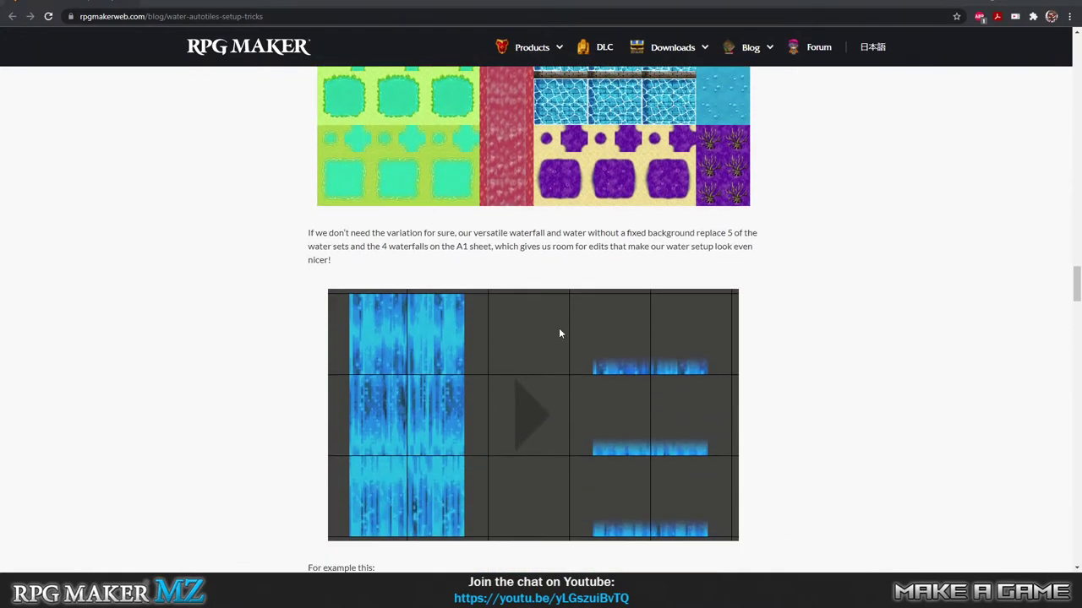
pyautogui.scroll(-7, 557, 333)
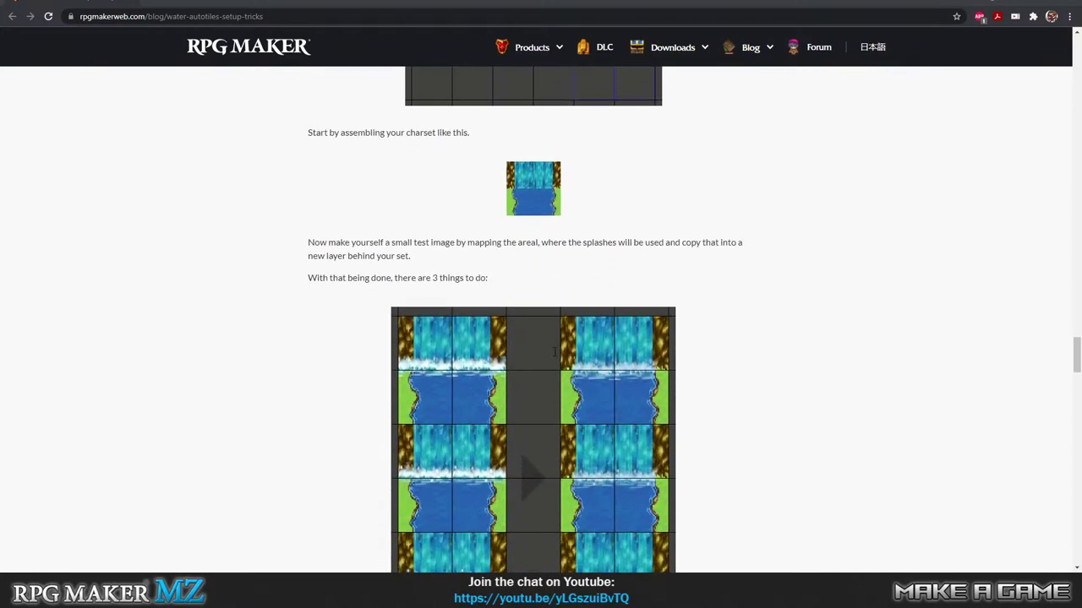
pyautogui.scroll(4, 528, 391)
pyautogui.scroll(-5, 527, 391)
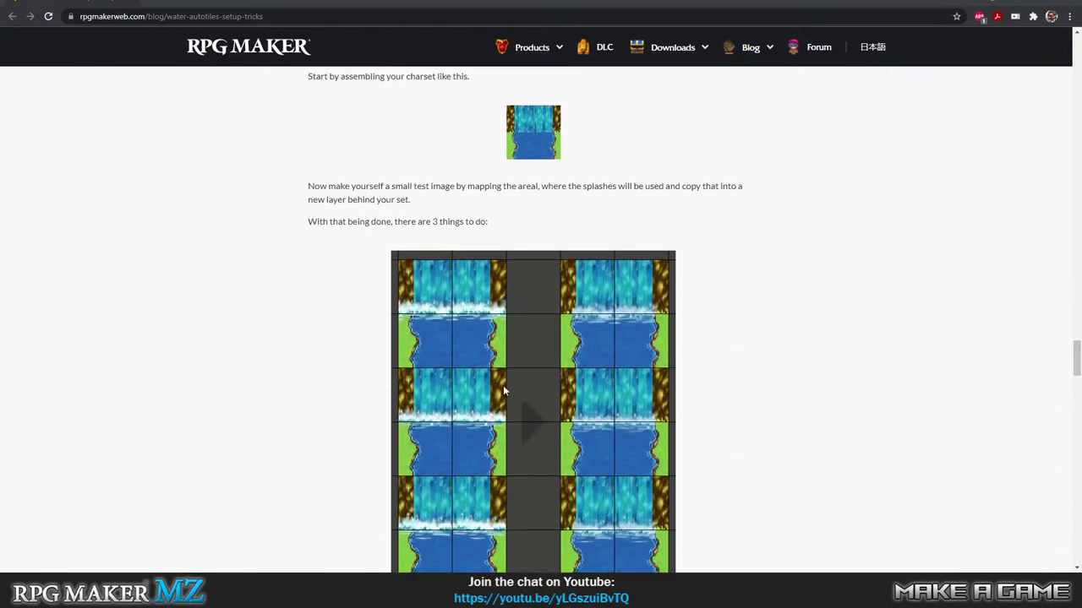
pyautogui.scroll(-9, 608, 359)
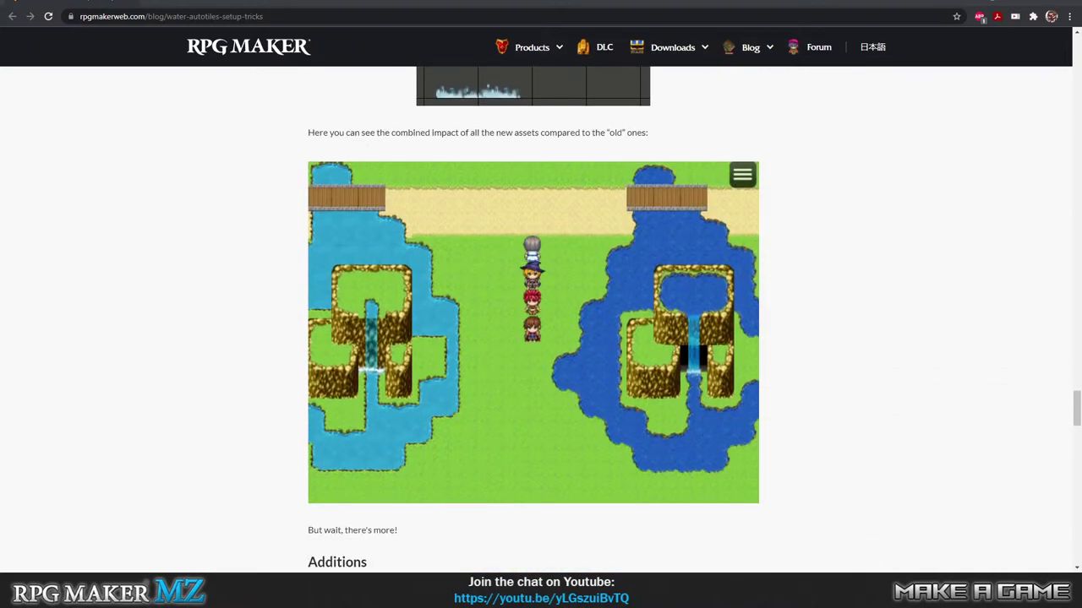
# Switch to Photoshop and compare the water autotiles on the Outside_A1, Inside_A1, Dungeon_A1 and World_A1 sheets.
pyautogui.hotkey('alt', 'Tab')
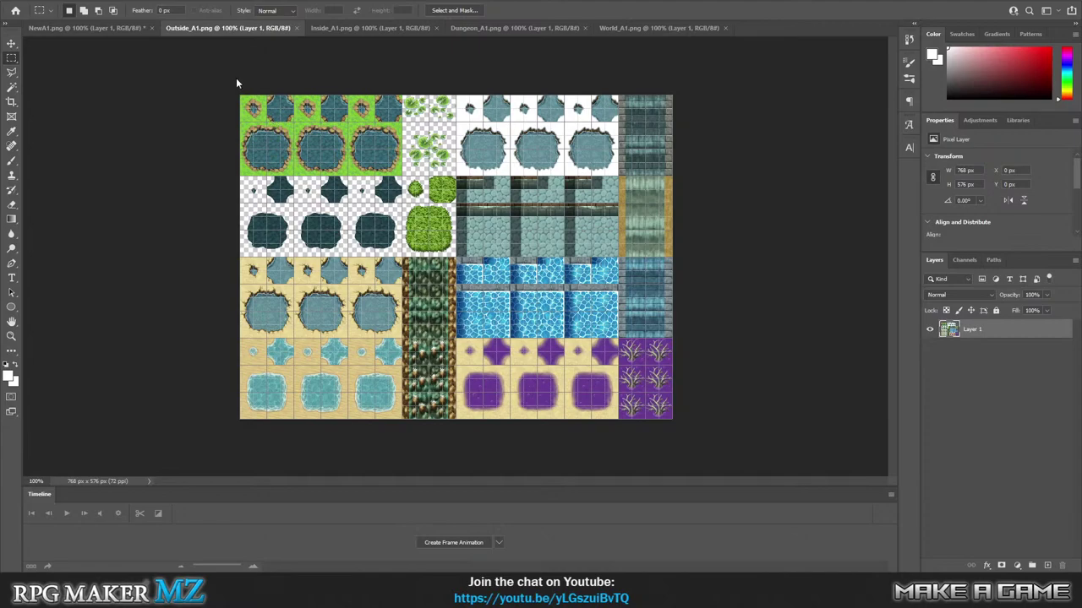
pyautogui.click(386, 26)
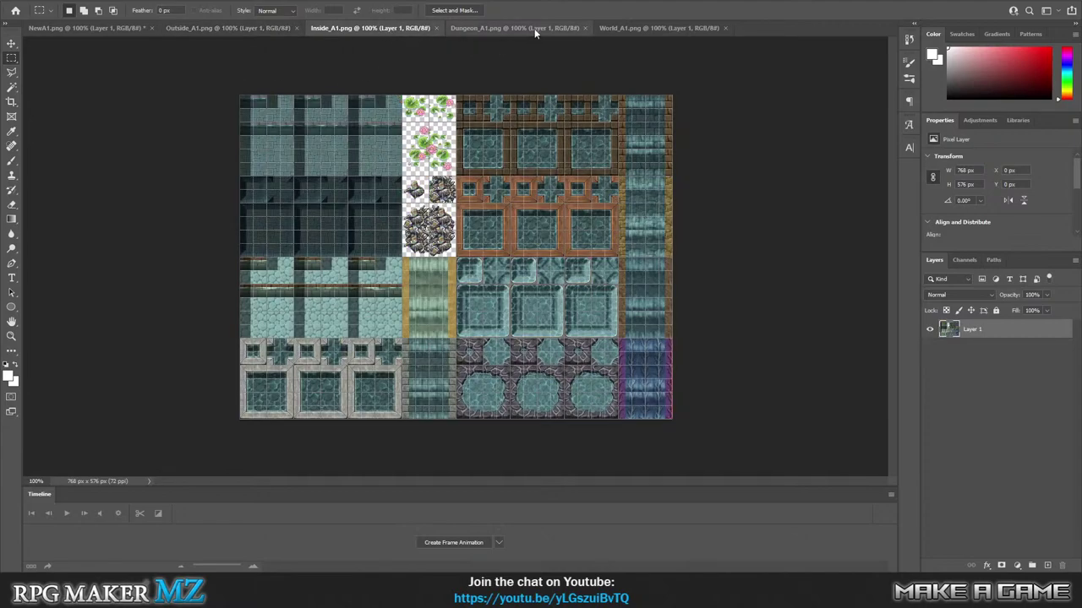
pyautogui.click(539, 32)
pyautogui.click(668, 30)
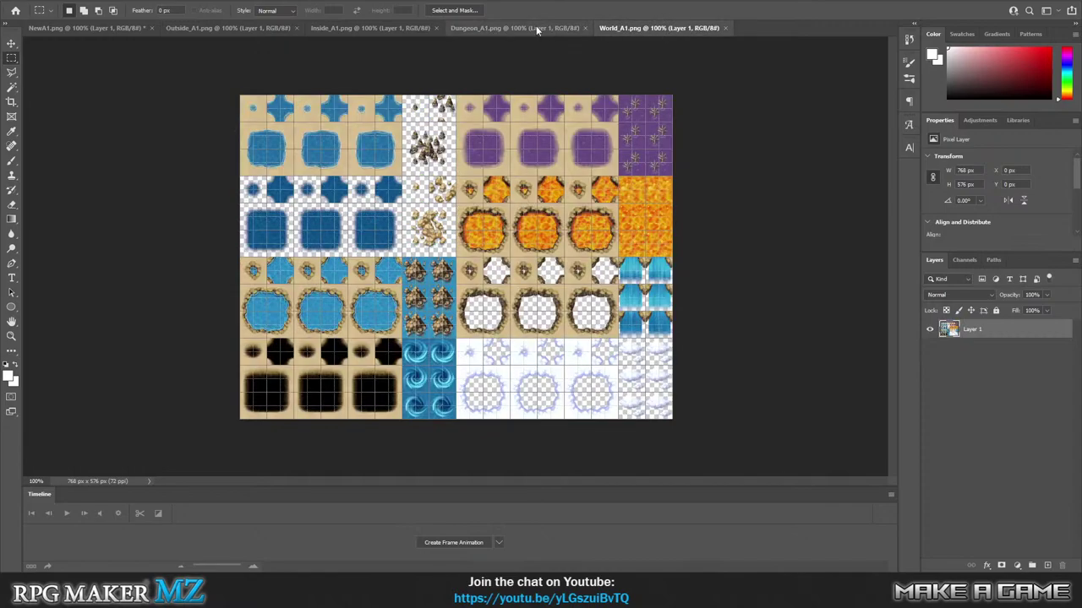
pyautogui.click(537, 32)
pyautogui.click(630, 29)
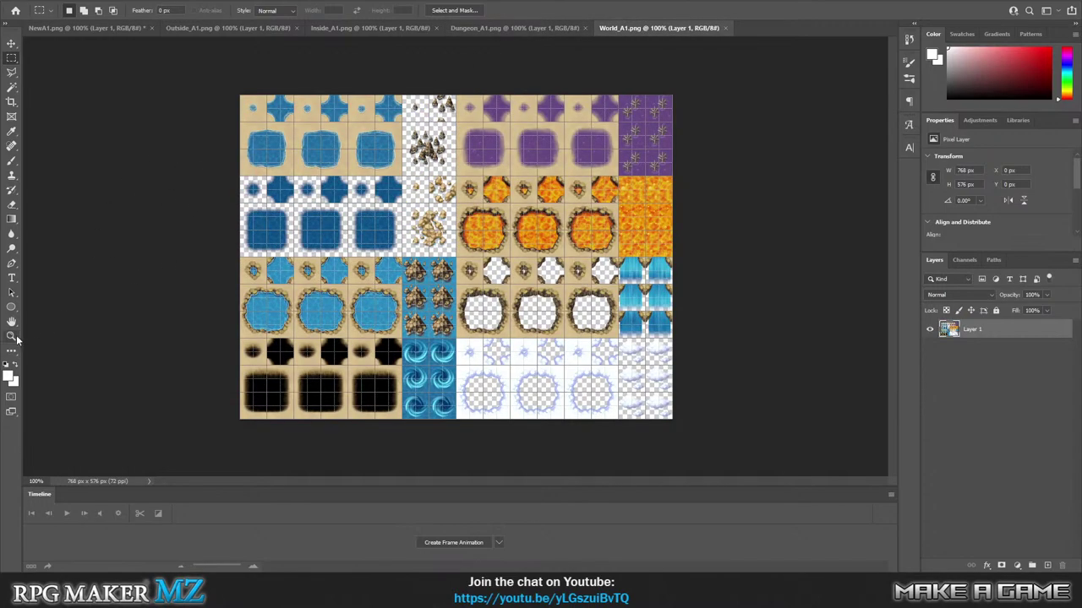
pyautogui.click(215, 28)
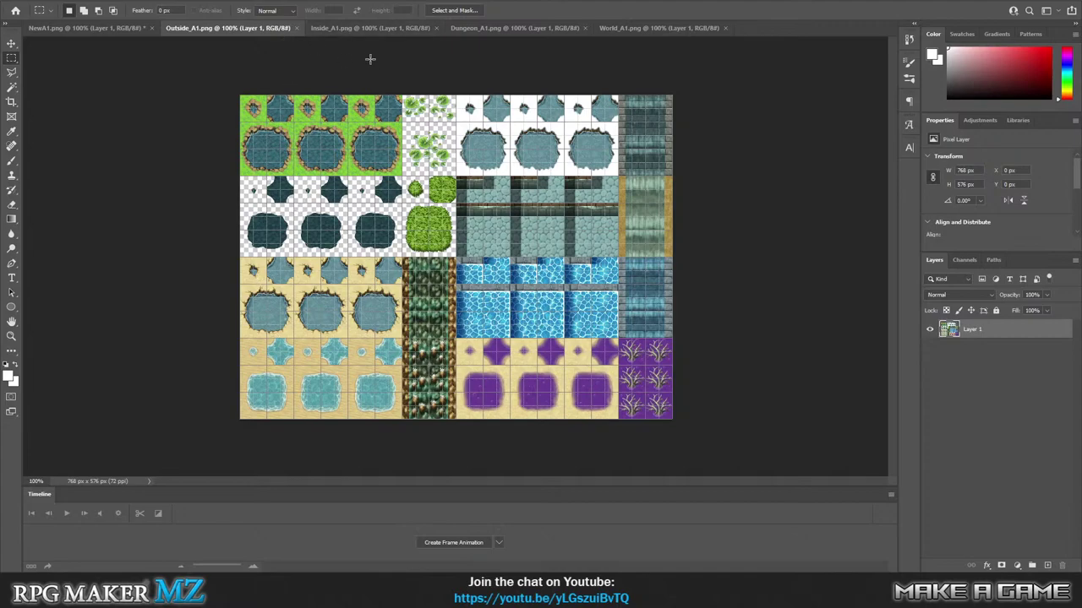
pyautogui.click(359, 29)
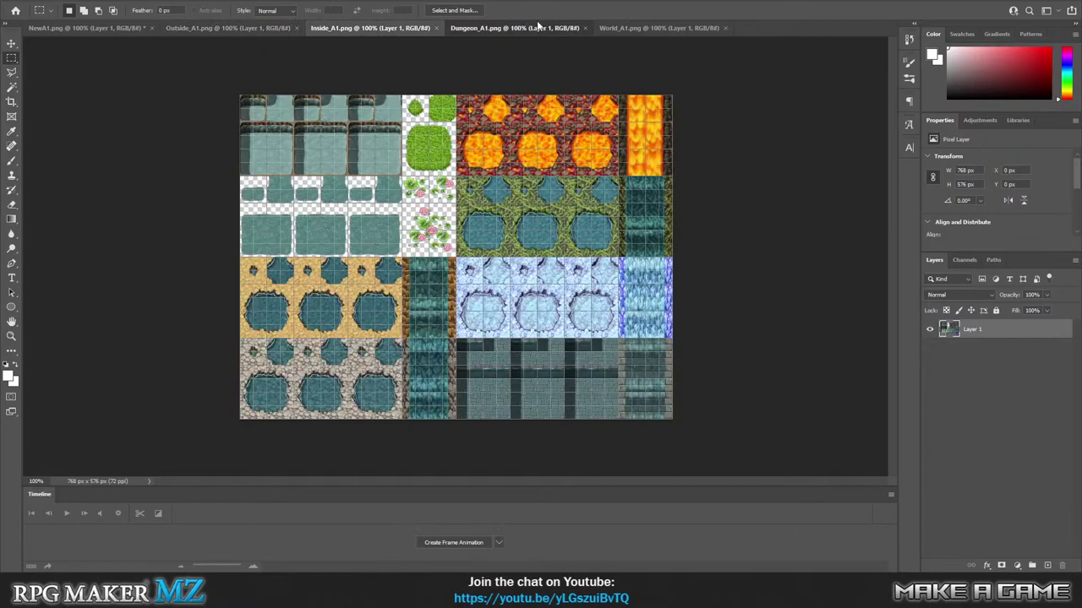
pyautogui.click(537, 27)
pyautogui.click(659, 29)
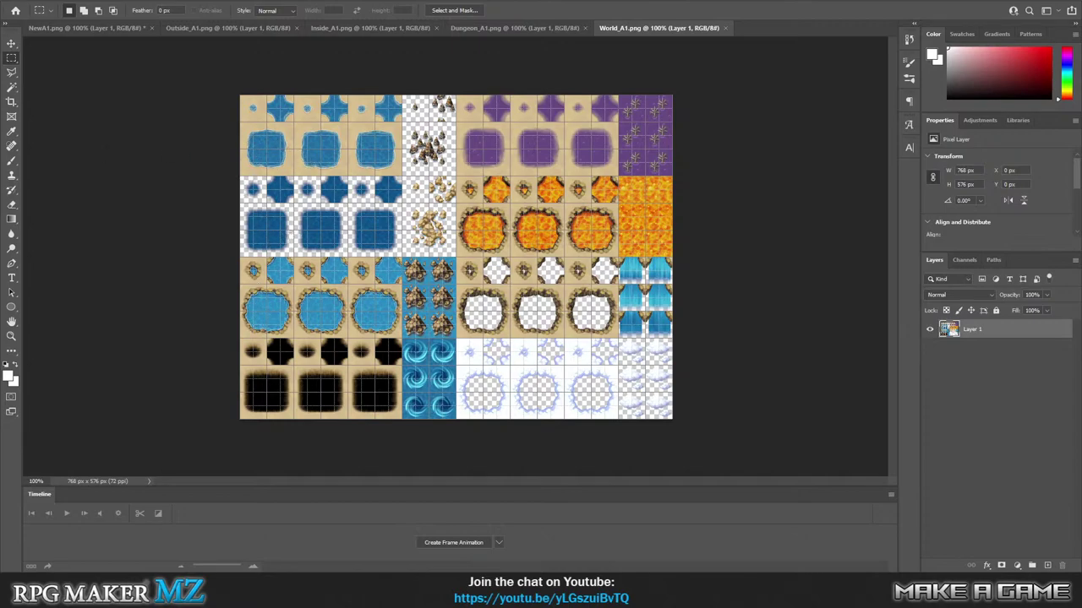
# Examine the edges and transparency of the World_A1 water autotiles up close.
pyautogui.click(12, 336)
pyautogui.click(275, 142)
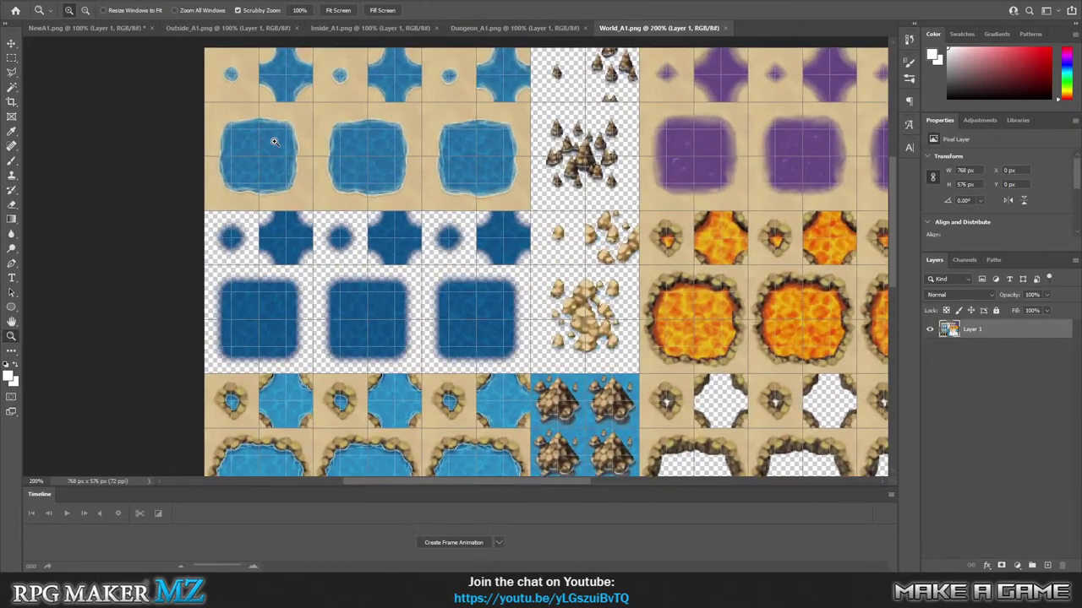
pyautogui.click(274, 142)
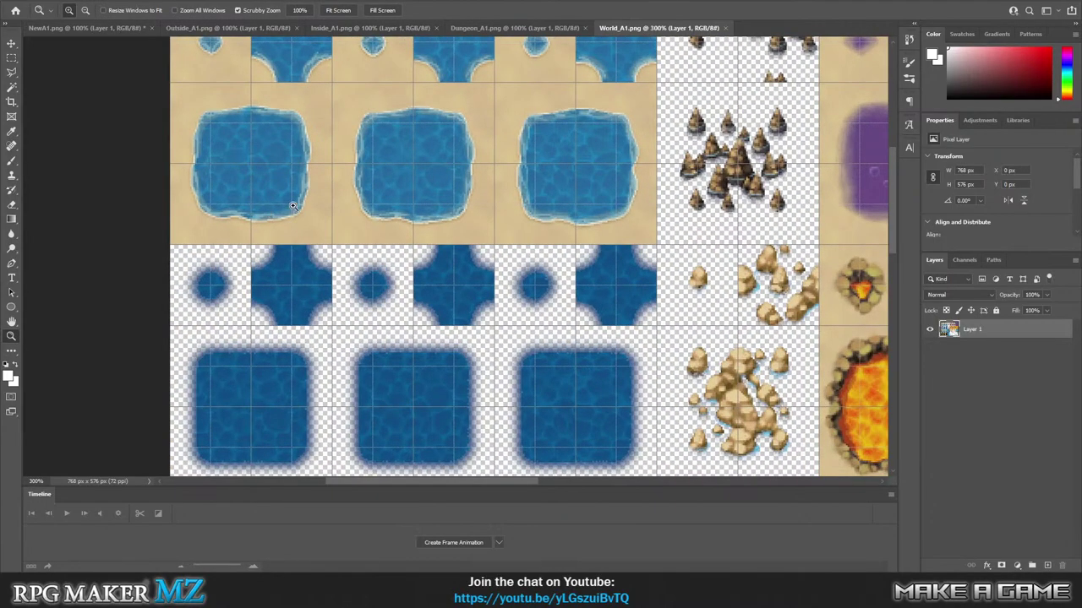
pyautogui.keyDown('alt'); pyautogui.click(284, 173); pyautogui.keyUp('alt')
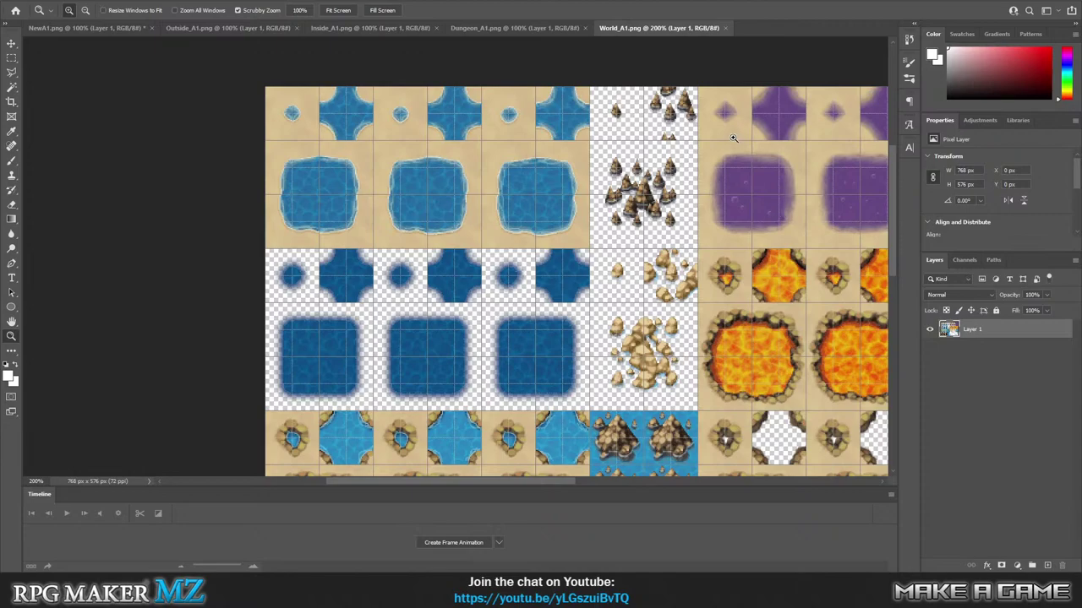
pyautogui.scroll(-2, 460, 326)
pyautogui.scroll(2, 459, 313)
pyautogui.scroll(-3, 399, 249)
# Check the Dungeon_A1 and Inside_A1 sheets, and inspect the rock-rimmed grass pond on Outside_A1 up close.
pyautogui.click(500, 31)
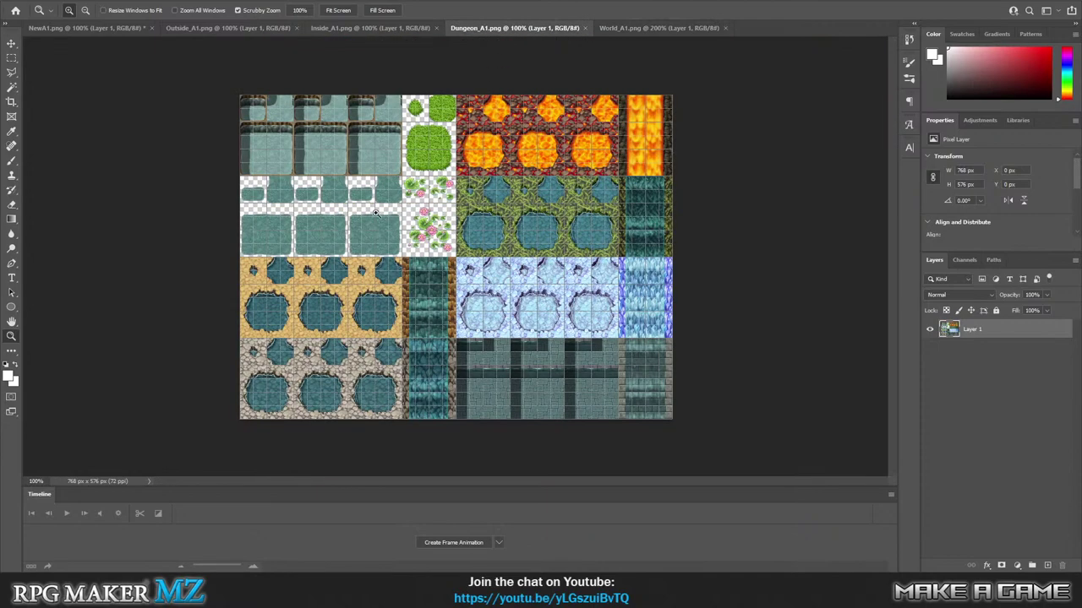
pyautogui.click(390, 29)
pyautogui.click(227, 28)
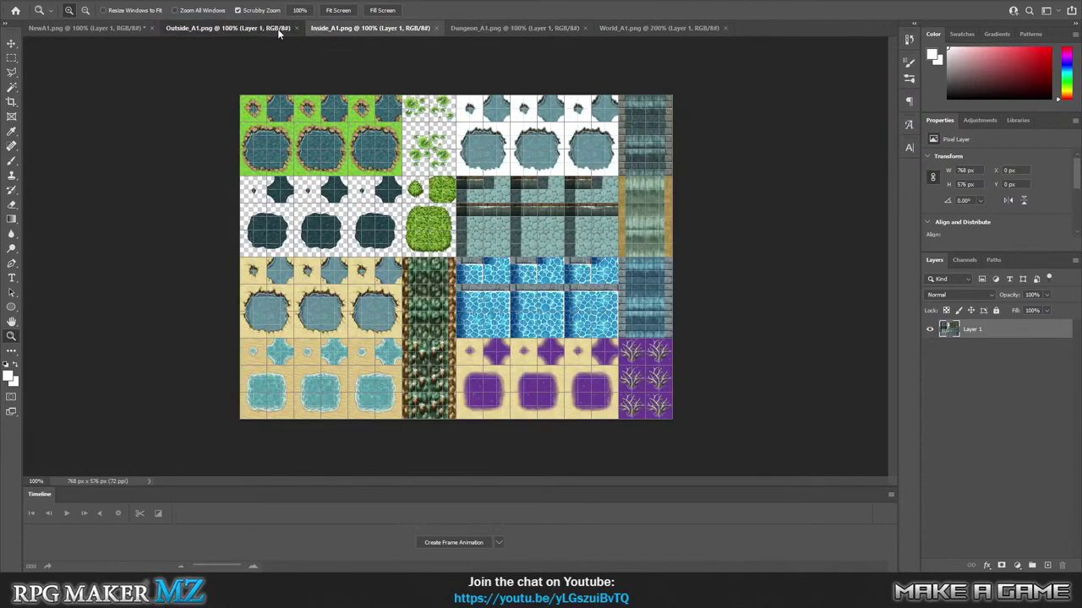
pyautogui.click(262, 137)
pyautogui.click(262, 137)
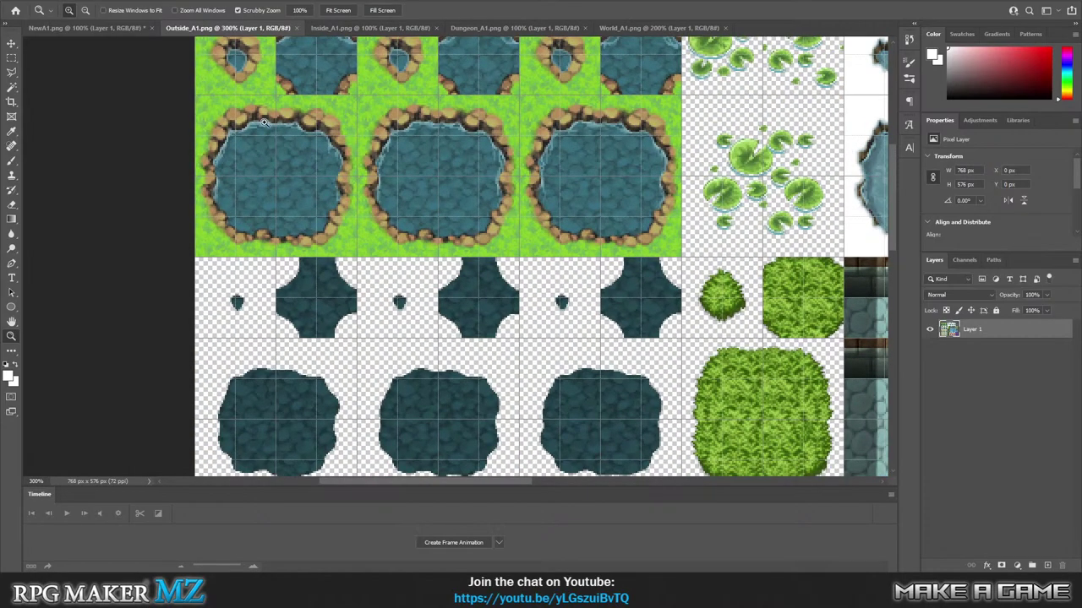
pyautogui.keyDown('alt'); pyautogui.click(391, 188); pyautogui.keyUp('alt')
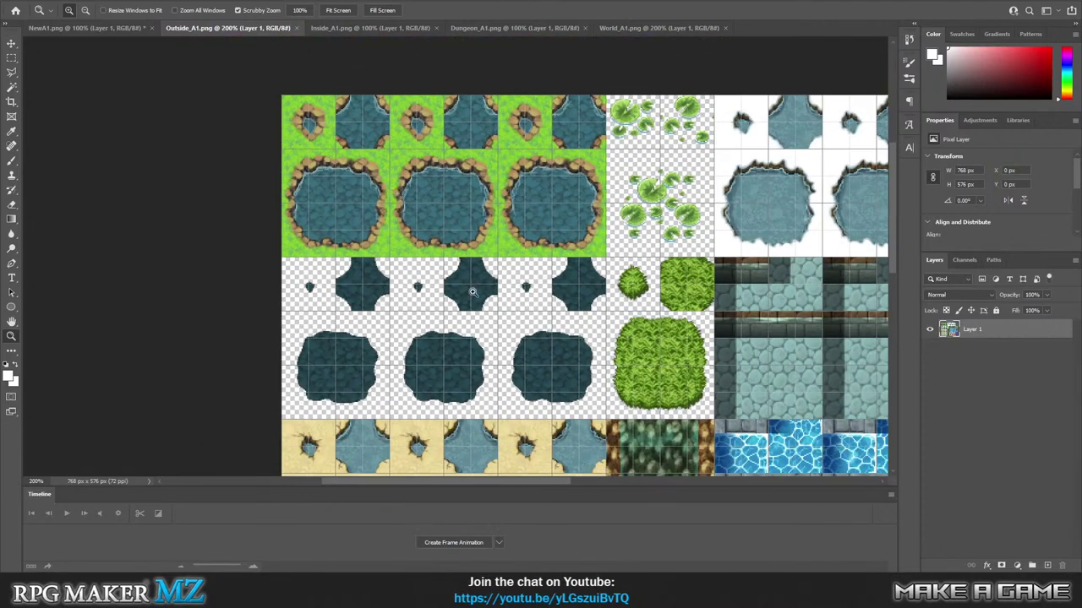
# Compare the rock-rimmed sand pond on World_A1 with the rock-rimmed grass pond on Outside_A1 at 500% zoom.
pyautogui.click(643, 27)
pyautogui.scroll(-5, 183, 294)
pyautogui.moveTo(157, 299); pyautogui.dragTo(308, 113)
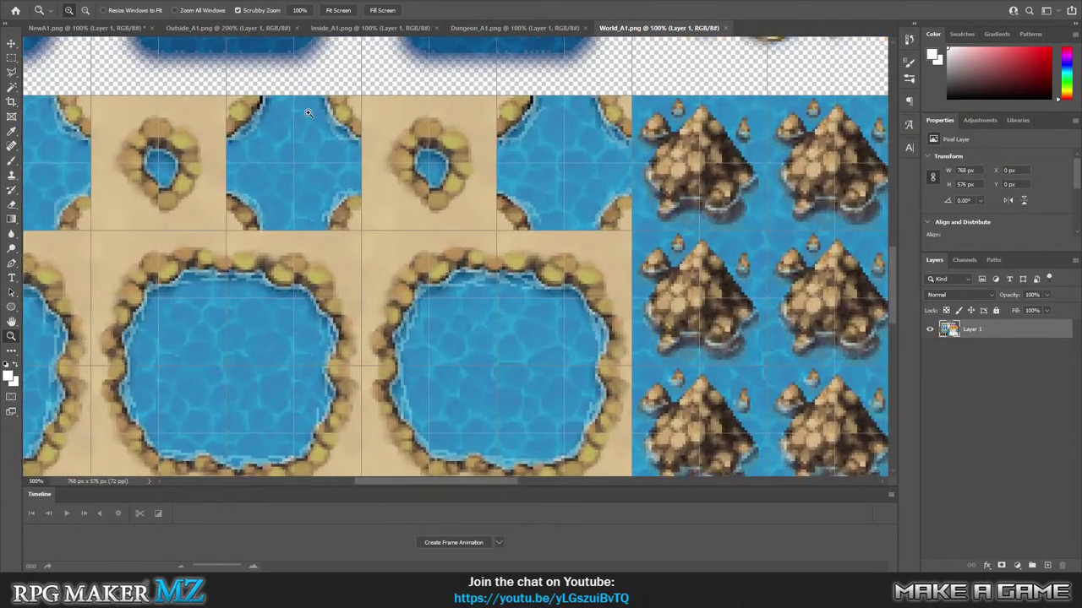
pyautogui.click(247, 30)
pyautogui.click(154, 108)
pyautogui.click(154, 108)
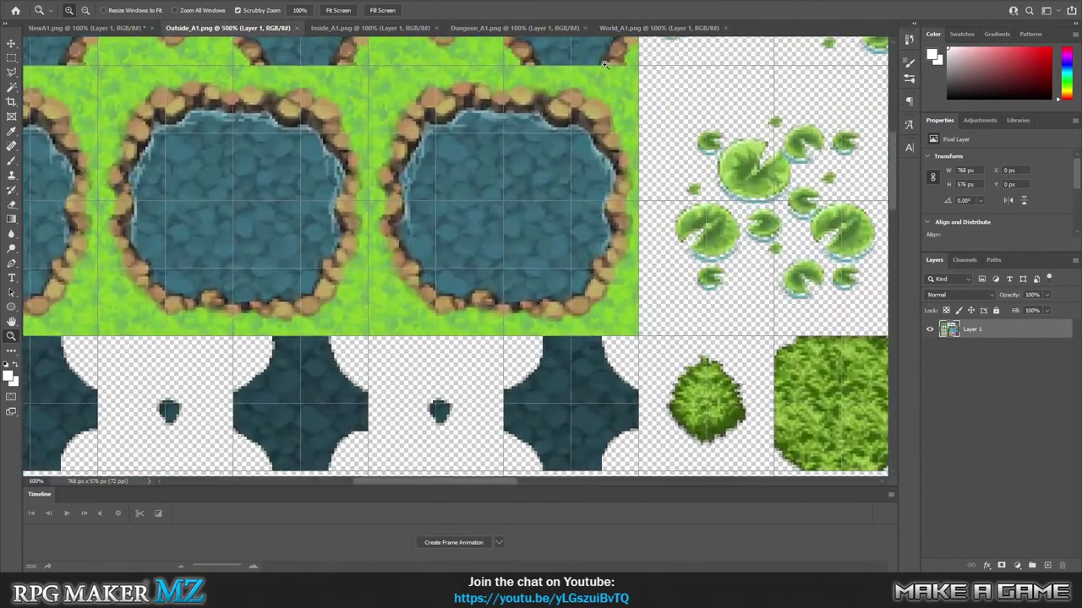
pyautogui.click(660, 28)
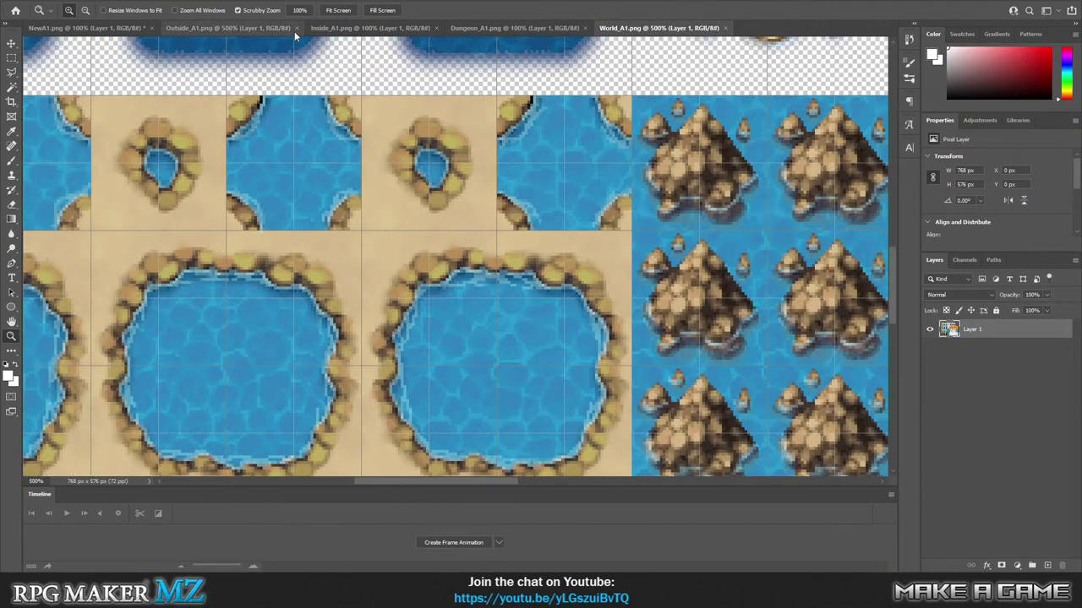
pyautogui.click(231, 31)
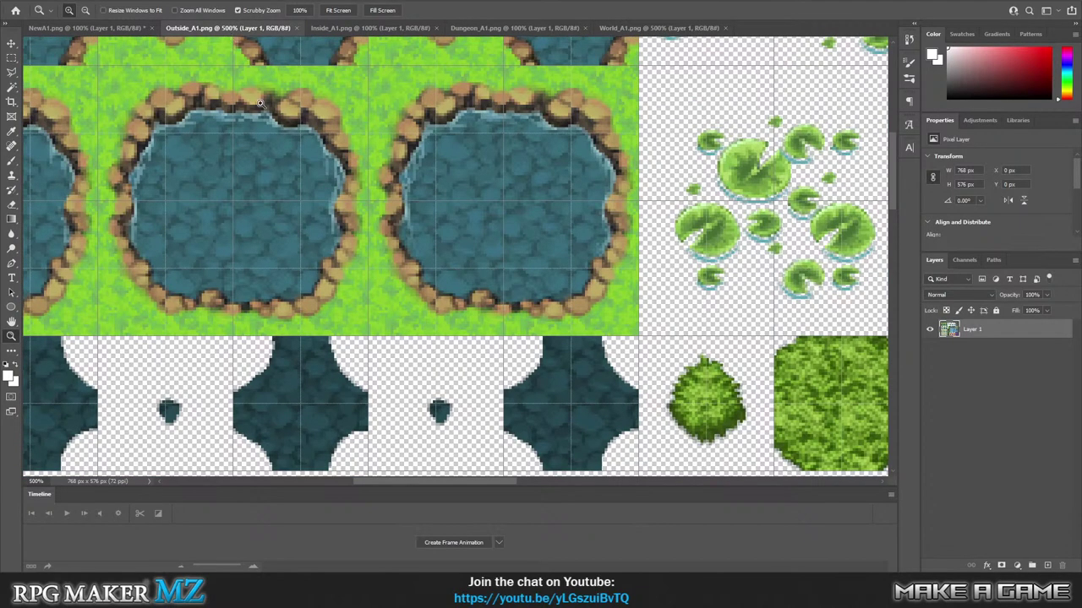
pyautogui.click(623, 30)
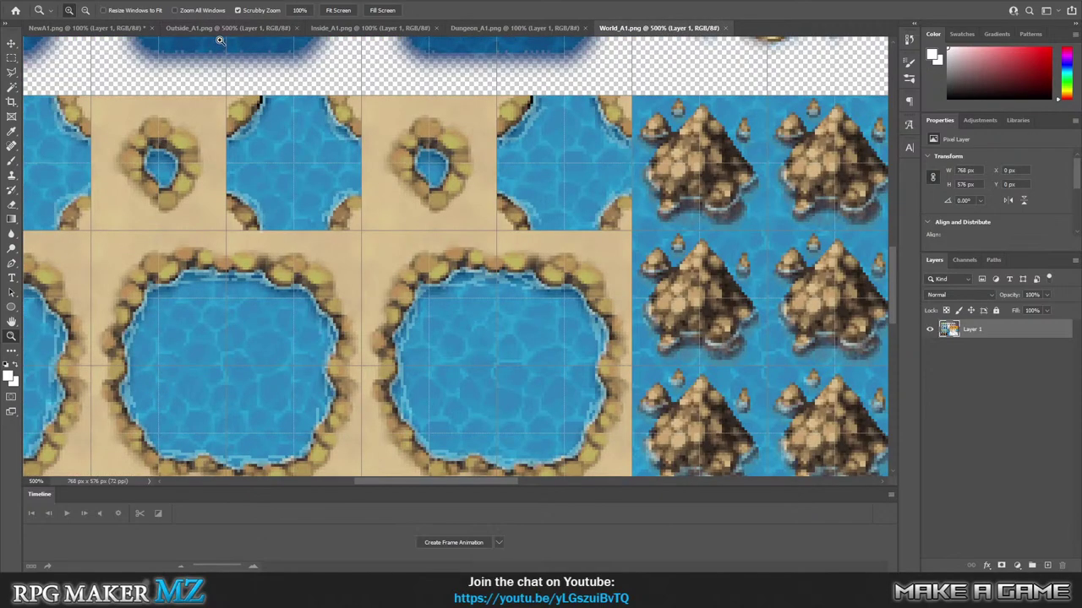
pyautogui.click(219, 30)
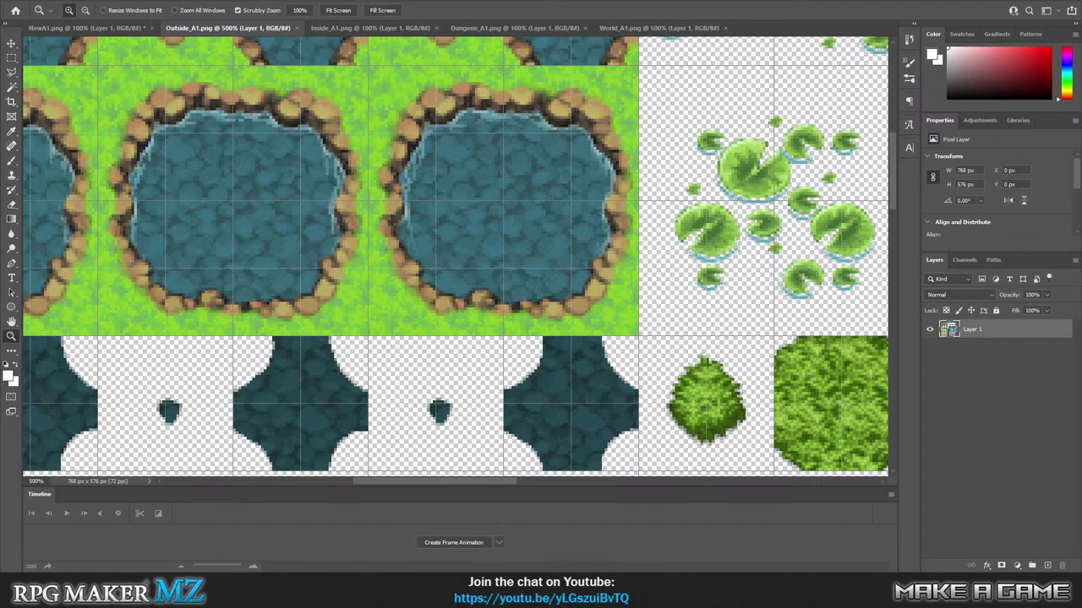
# Copy the middle 96 x 96 px grass pond from Outside_A1 and paste it exactly over the middle rock-rimmed sand pond on World_A1.
pyautogui.click(12, 58)
pyautogui.moveTo(98, 65); pyautogui.dragTo(355, 341)
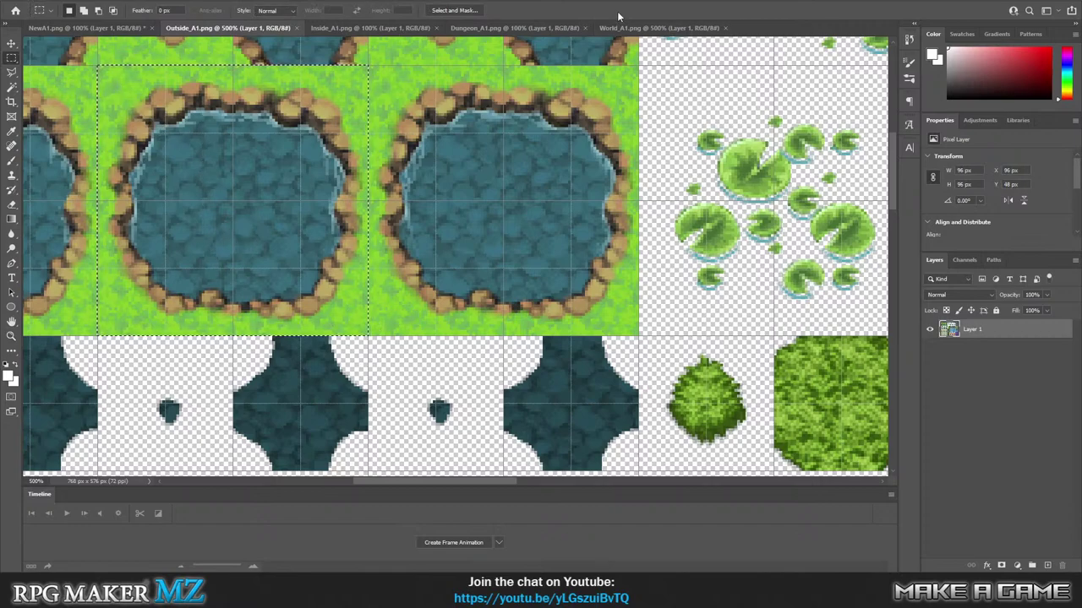
pyautogui.click(655, 28)
pyautogui.scroll(-2, 309, 297)
pyautogui.scroll(-3, 308, 298)
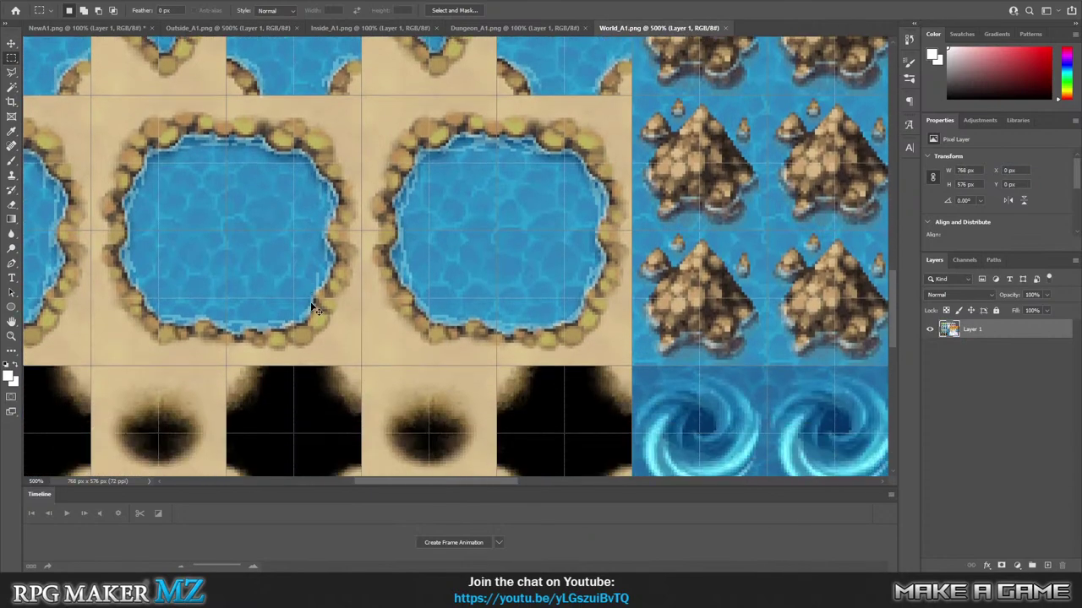
pyautogui.hotkey('ctrl', 'v')
pyautogui.click(11, 43)
pyautogui.moveTo(415, 219); pyautogui.dragTo(191, 195)
# Lower the opacity of the pasted grass pond layer to about 36%.
pyautogui.click(1048, 295)
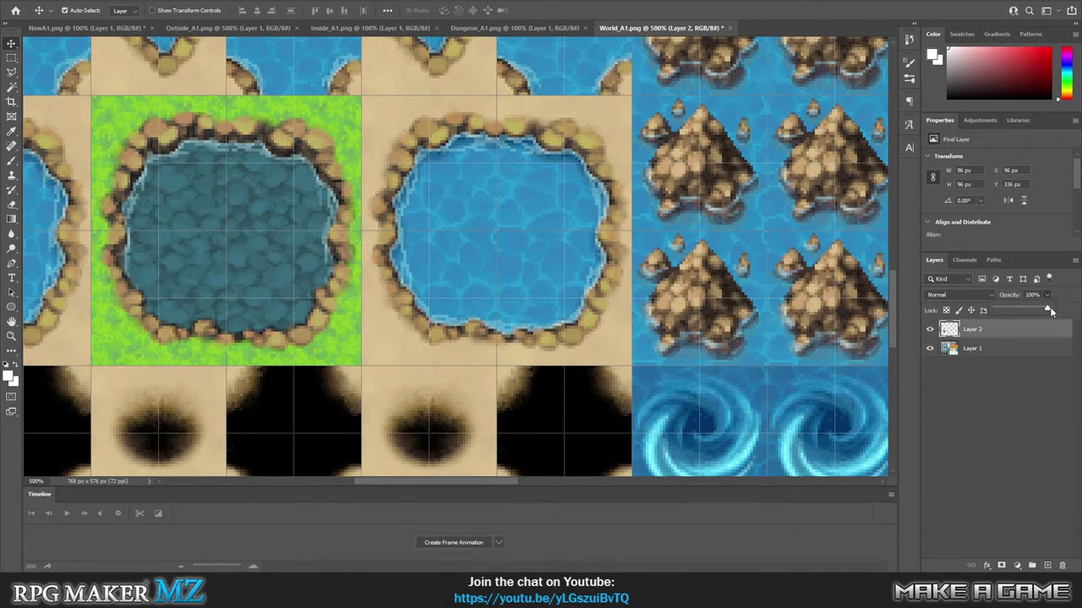
pyautogui.moveTo(996, 312); pyautogui.dragTo(1011, 312)
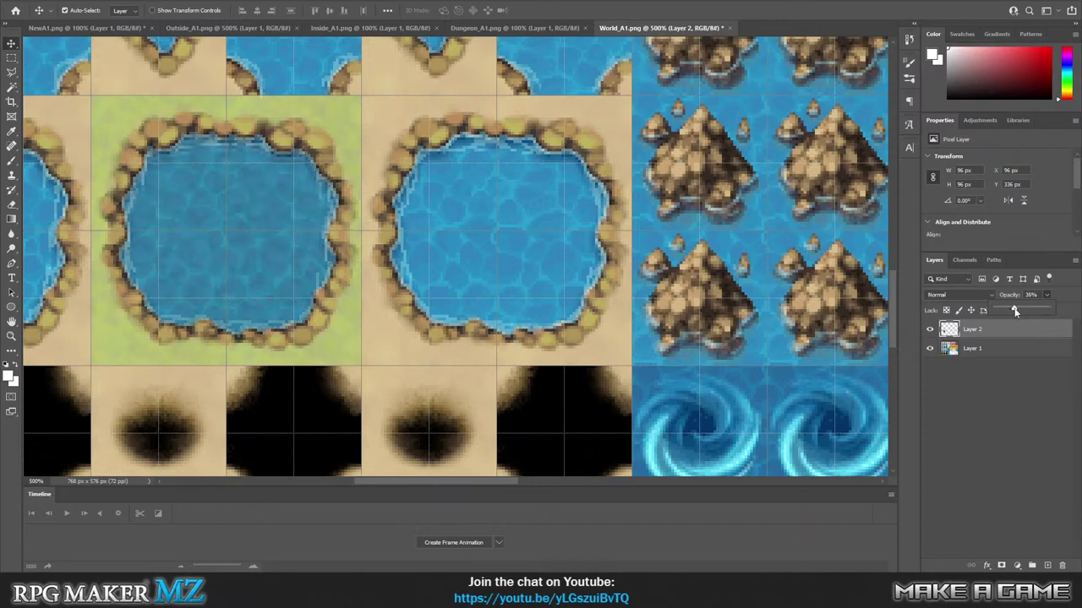
# Restore the pasted grass pond layer to 100% opacity, and delete that layer from World_A1.
pyautogui.moveTo(1021, 313); pyautogui.dragTo(970, 312)
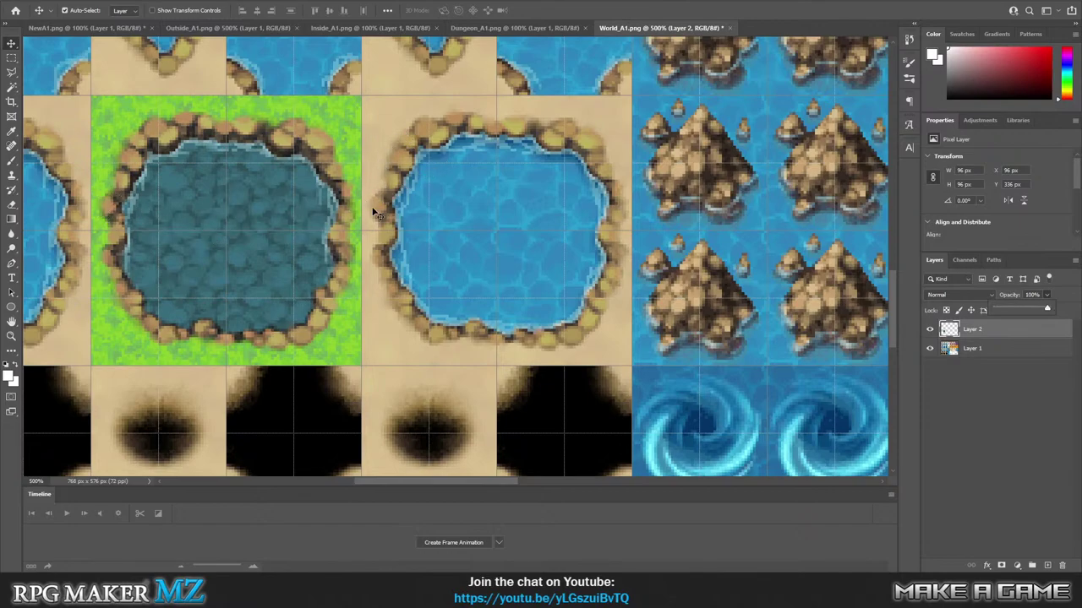
pyautogui.click(434, 206)
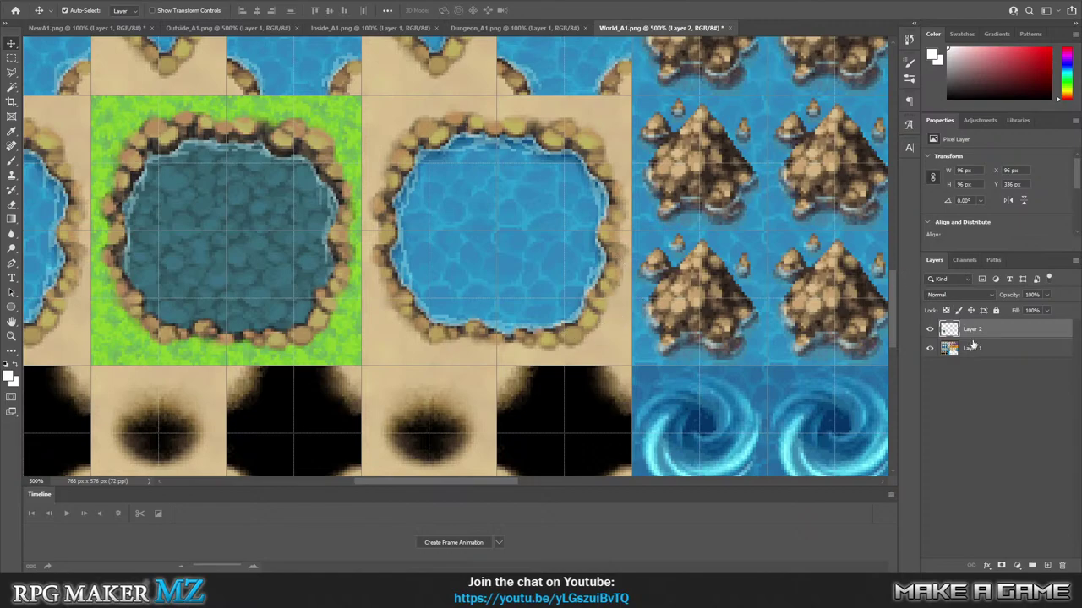
pyautogui.press('Delete')
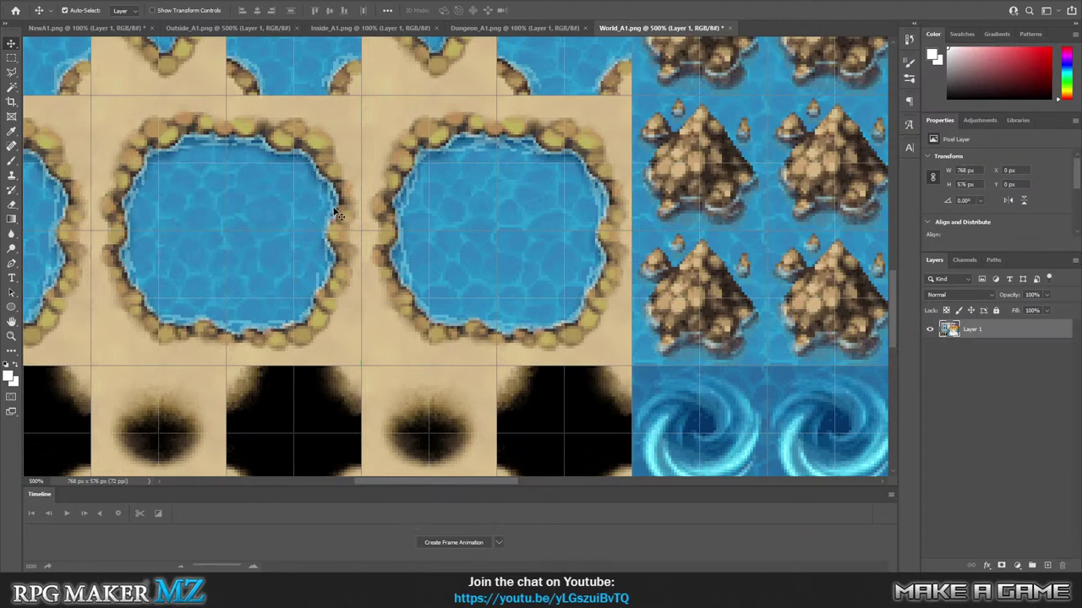
# Examine the water autotiles on World_A1, comparing the rock-rimmed and plain sand ponds with the deep water on transparent ground.
pyautogui.scroll(3, 359, 215)
pyautogui.scroll(1, 248, 313)
pyautogui.scroll(-1, 177, 320)
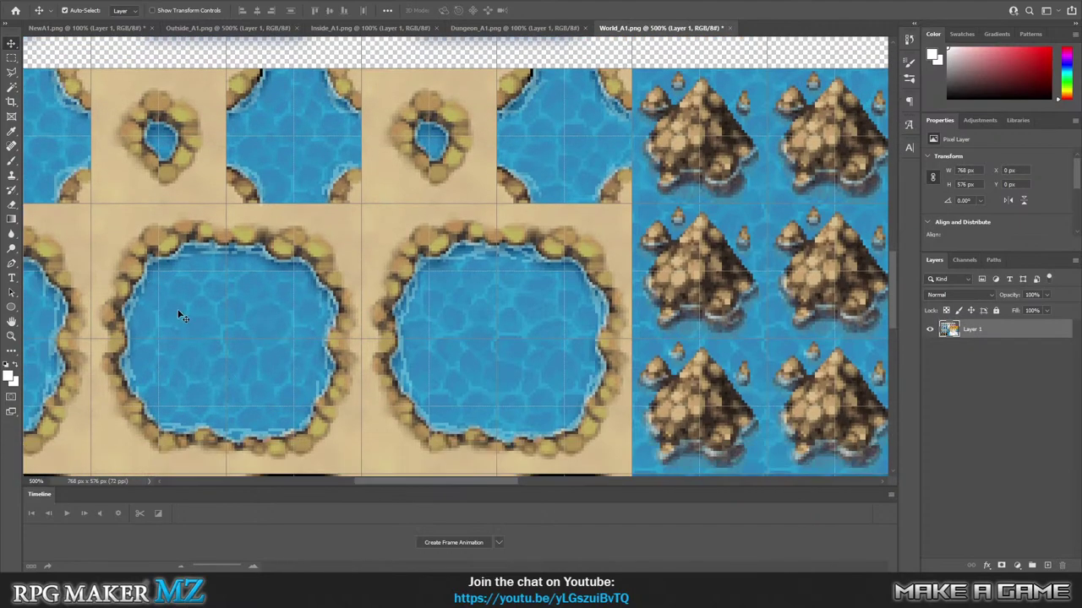
pyautogui.scroll(3, 253, 270)
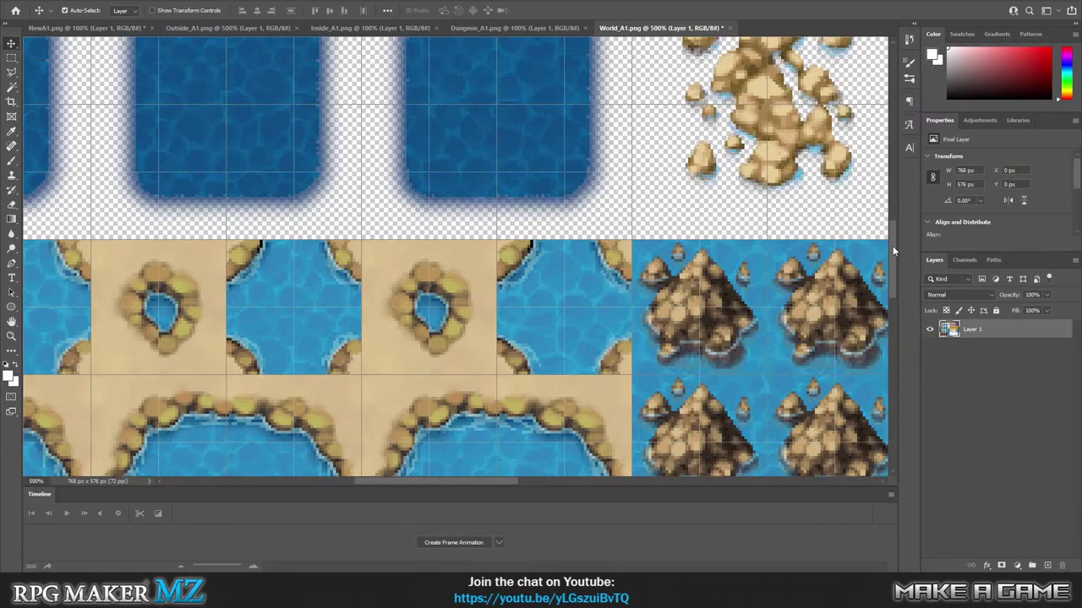
pyautogui.moveTo(893, 246); pyautogui.dragTo(896, 159)
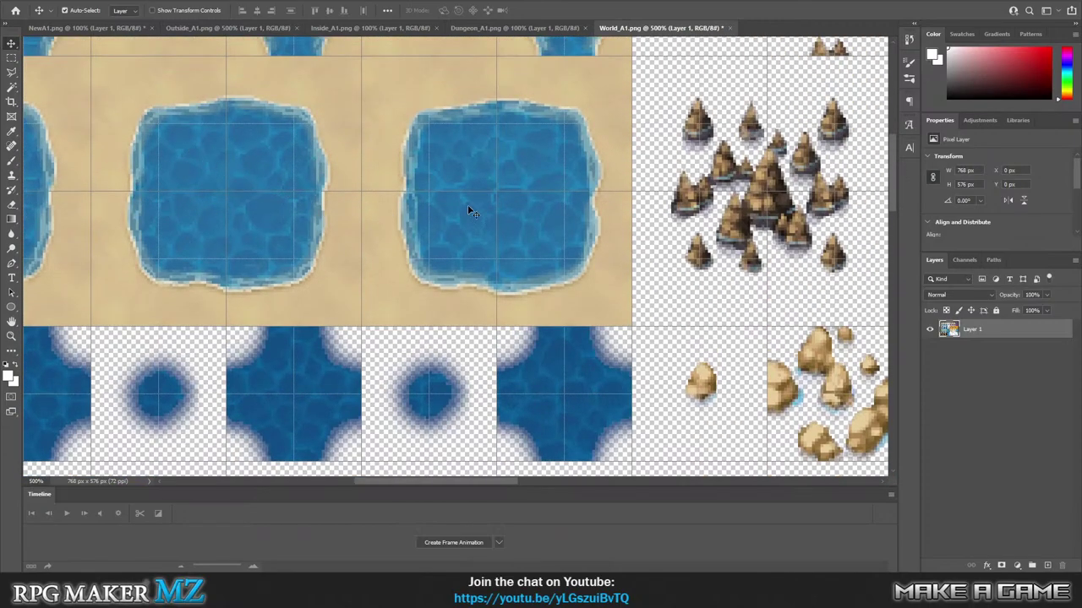
pyautogui.moveTo(889, 167); pyautogui.dragTo(885, 291)
pyautogui.moveTo(432, 489); pyautogui.dragTo(350, 485)
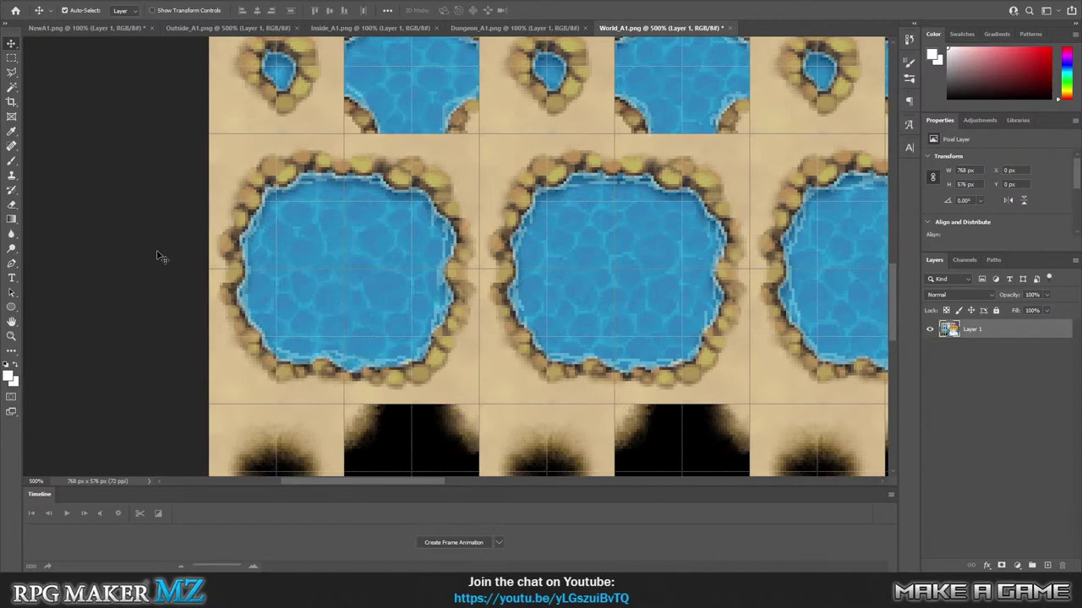
pyautogui.scroll(2, 300, 226)
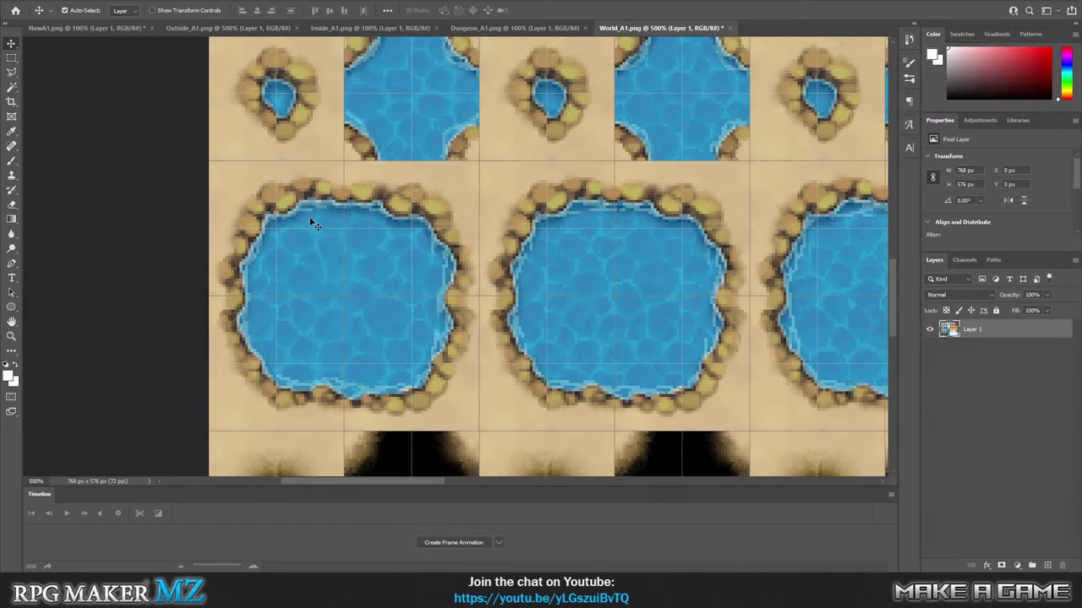
pyautogui.scroll(-3, 318, 198)
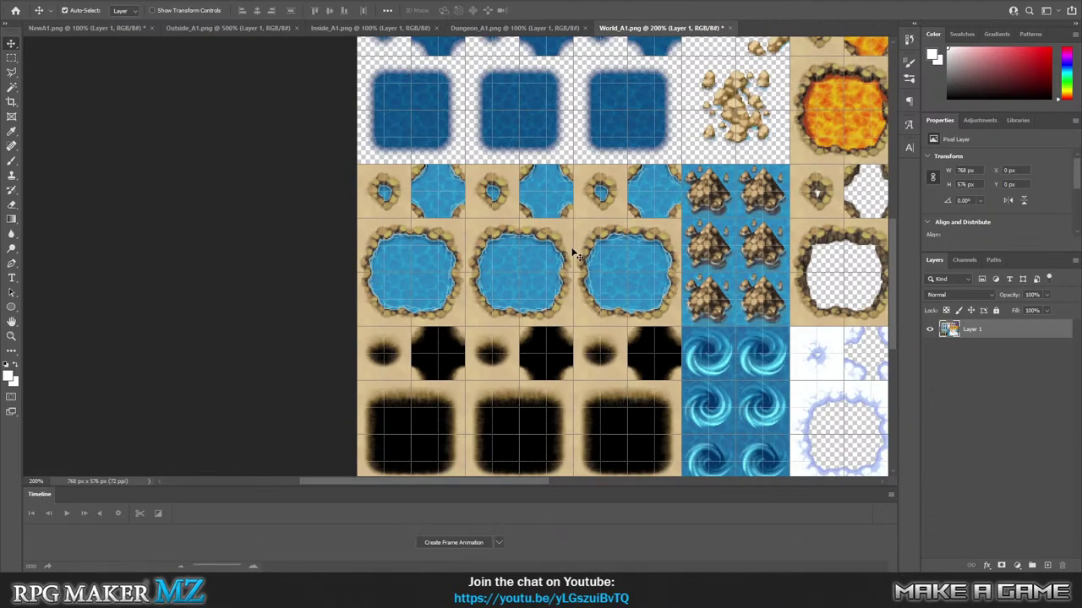
pyautogui.scroll(4, 583, 253)
pyautogui.scroll(3, 760, 263)
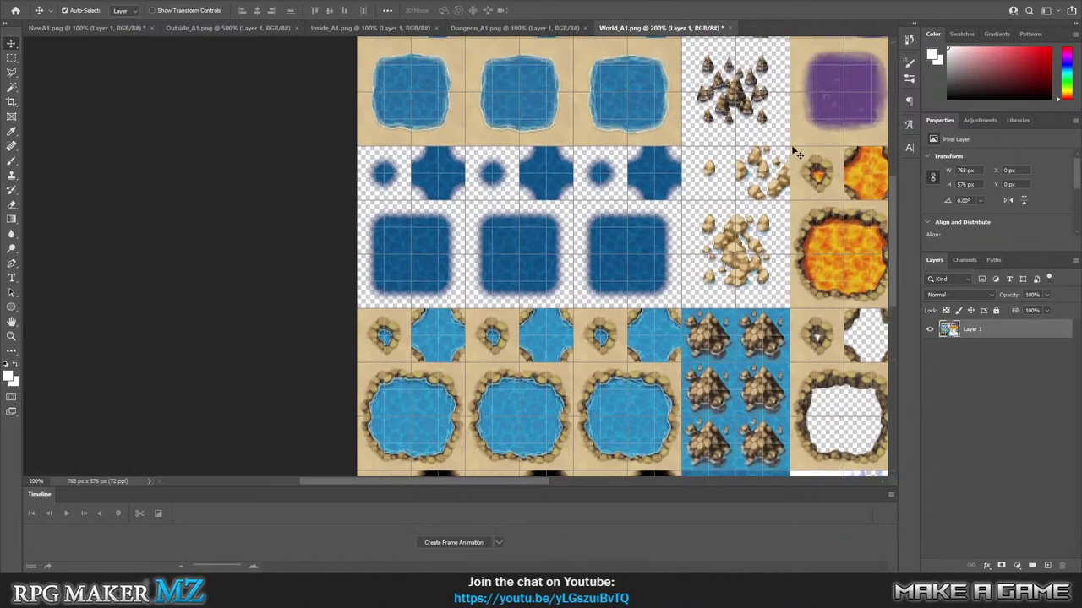
pyautogui.scroll(-1, 518, 289)
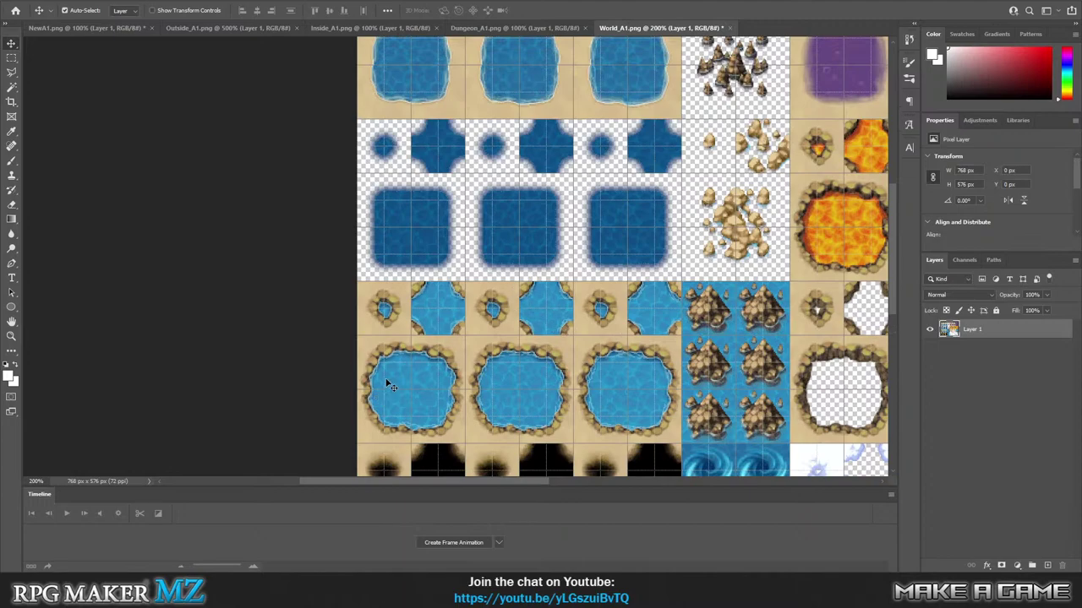
pyautogui.scroll(-1, 406, 355)
pyautogui.scroll(2, 422, 330)
pyautogui.scroll(-1, 288, 300)
# Try to outline the first rock-rimmed sand pond on World_A1 with the Magnetic Lasso, and discard the selection.
pyautogui.click(12, 335)
pyautogui.moveTo(364, 371); pyautogui.dragTo(298, 298)
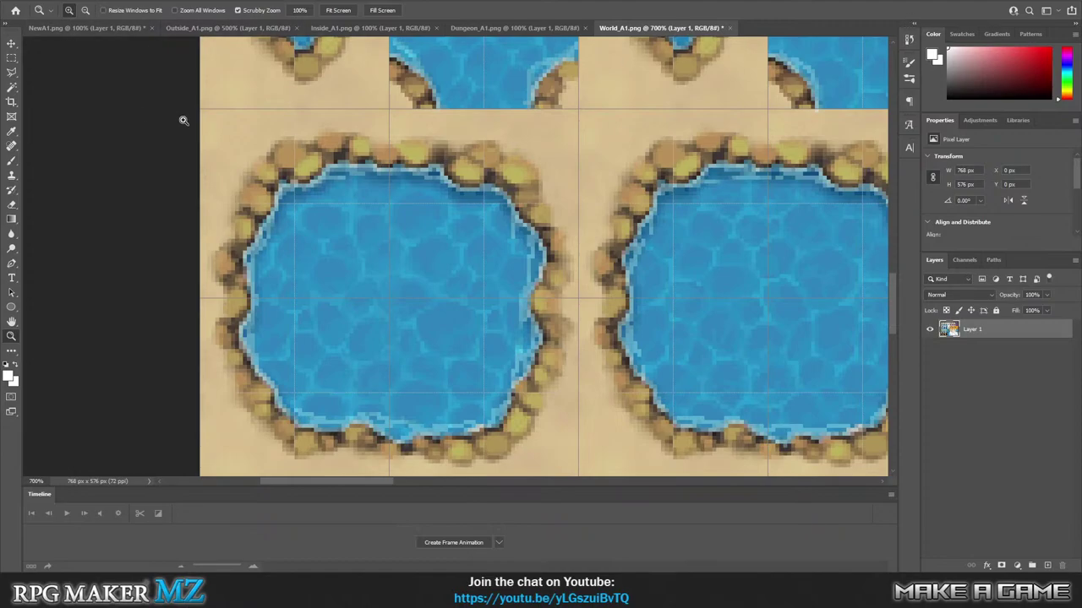
pyautogui.scroll(-2, 365, 201)
pyautogui.scroll(1, 382, 181)
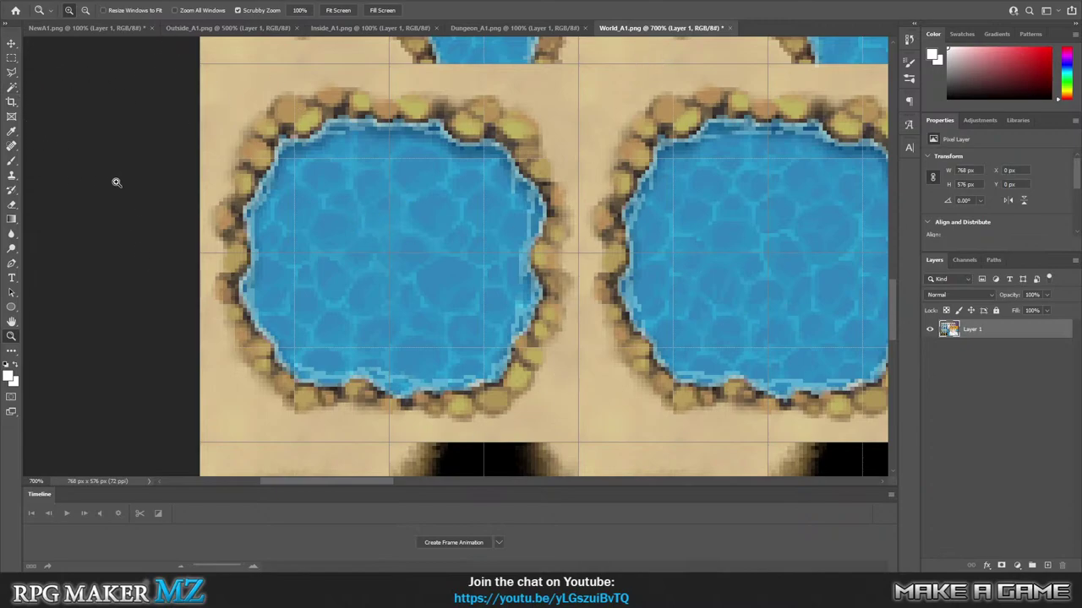
pyautogui.click(12, 58)
pyautogui.click(12, 73)
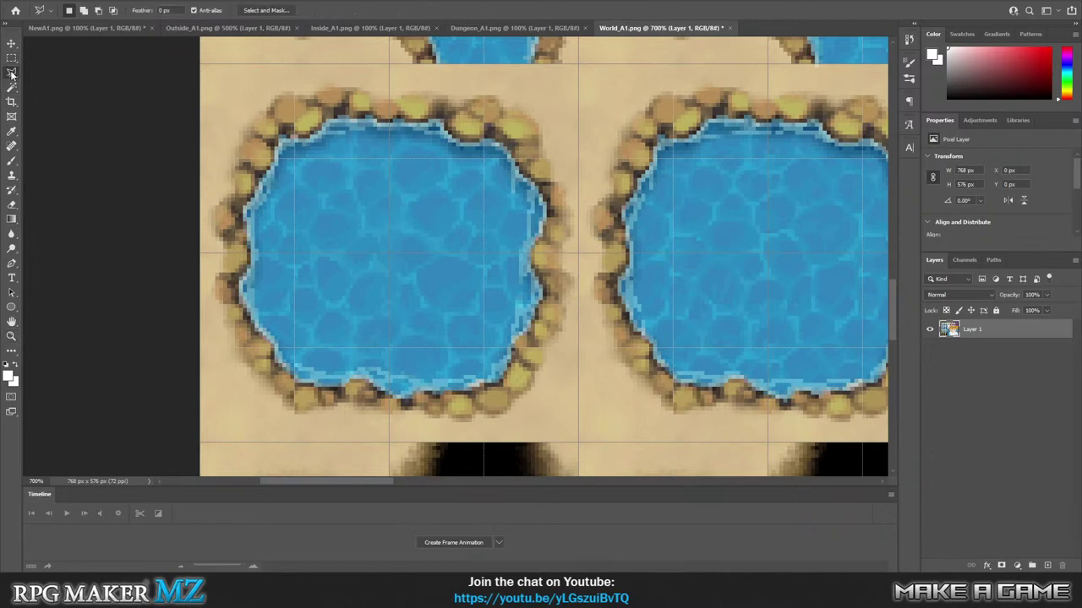
pyautogui.rightClick(12, 74)
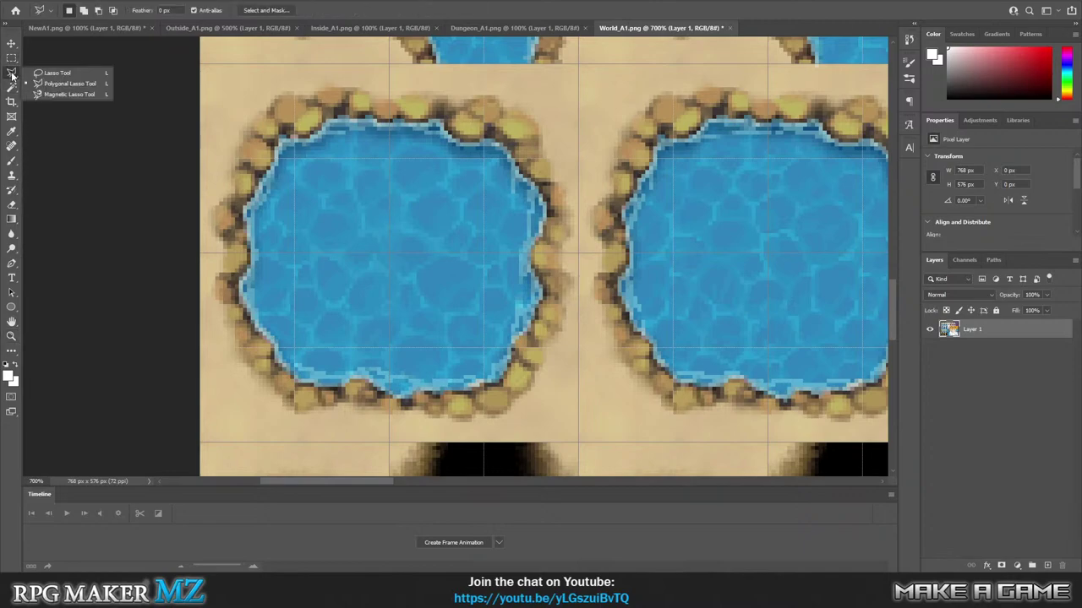
pyautogui.click(53, 94)
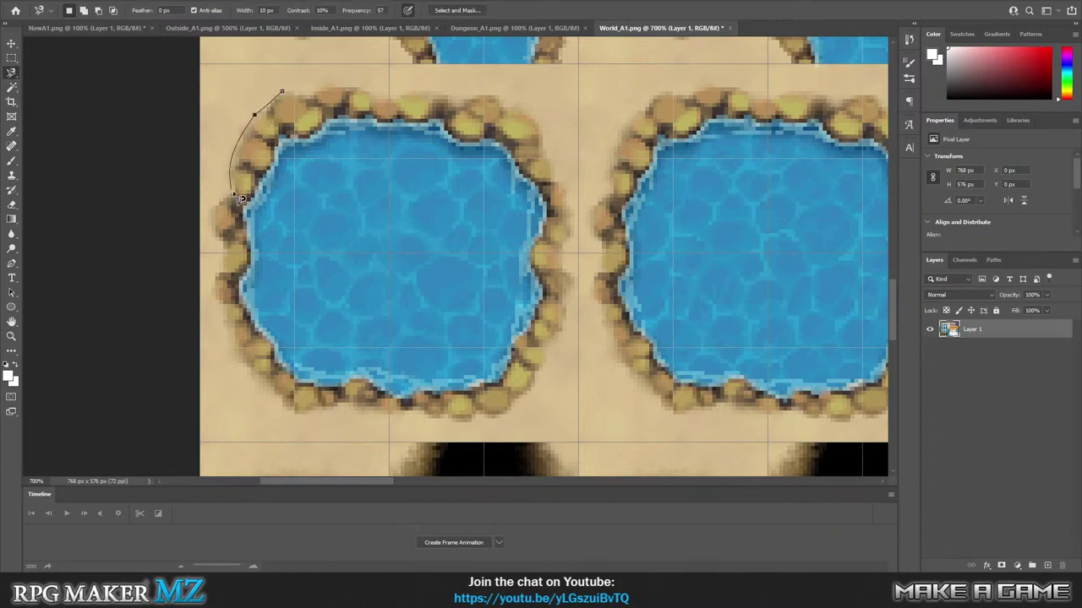
pyautogui.click(280, 92)
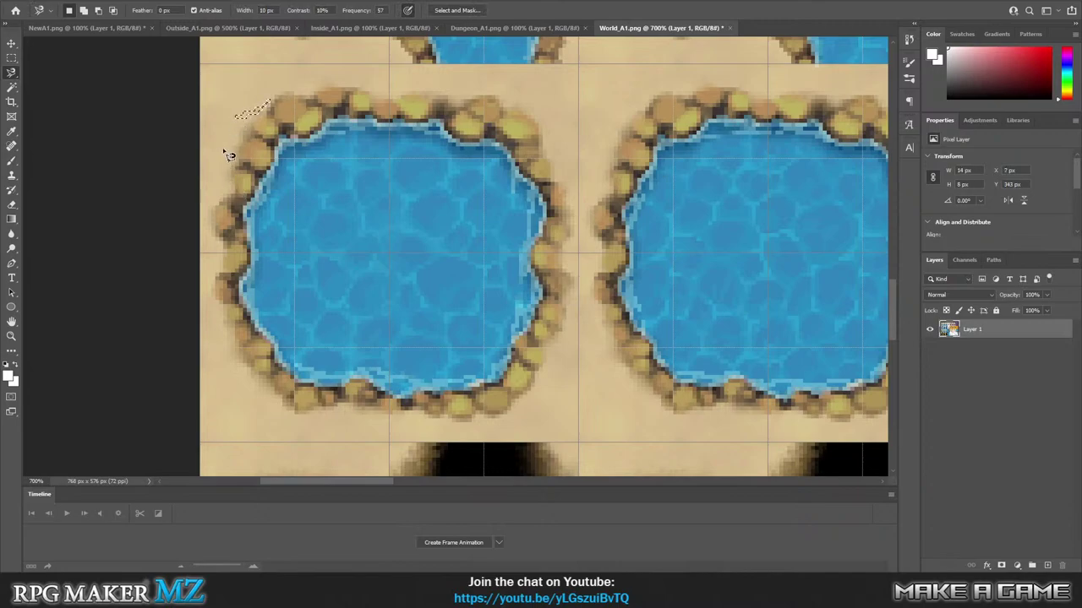
pyautogui.hotkey('ctrl', 'd')
# Try selecting the sand around the rock-rimmed ponds on World_A1 with the Magic Wand, and deselect it.
pyautogui.click(12, 87)
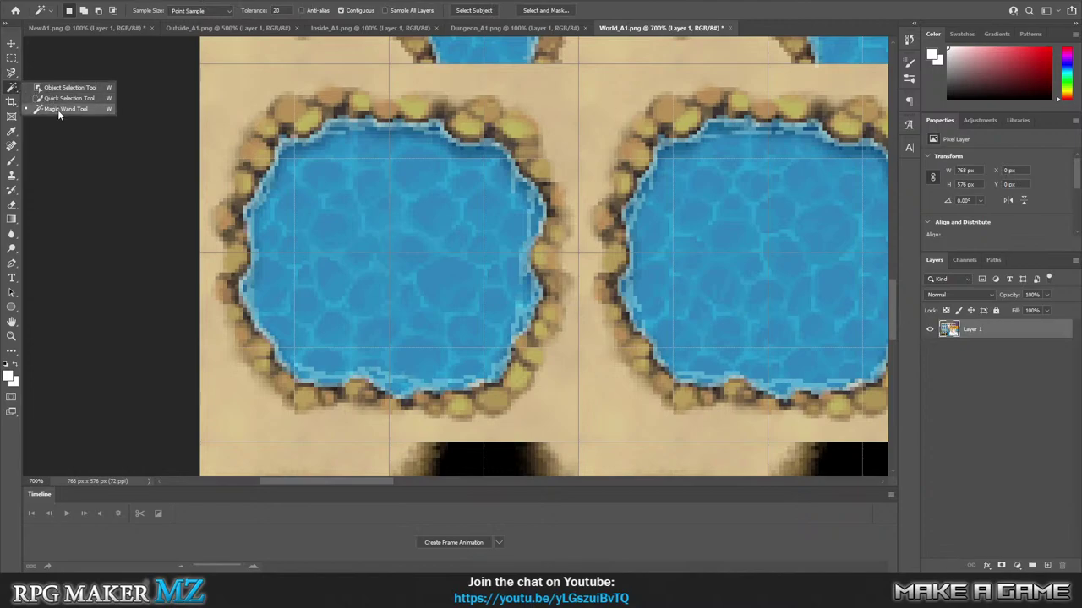
pyautogui.click(61, 110)
pyautogui.click(243, 103)
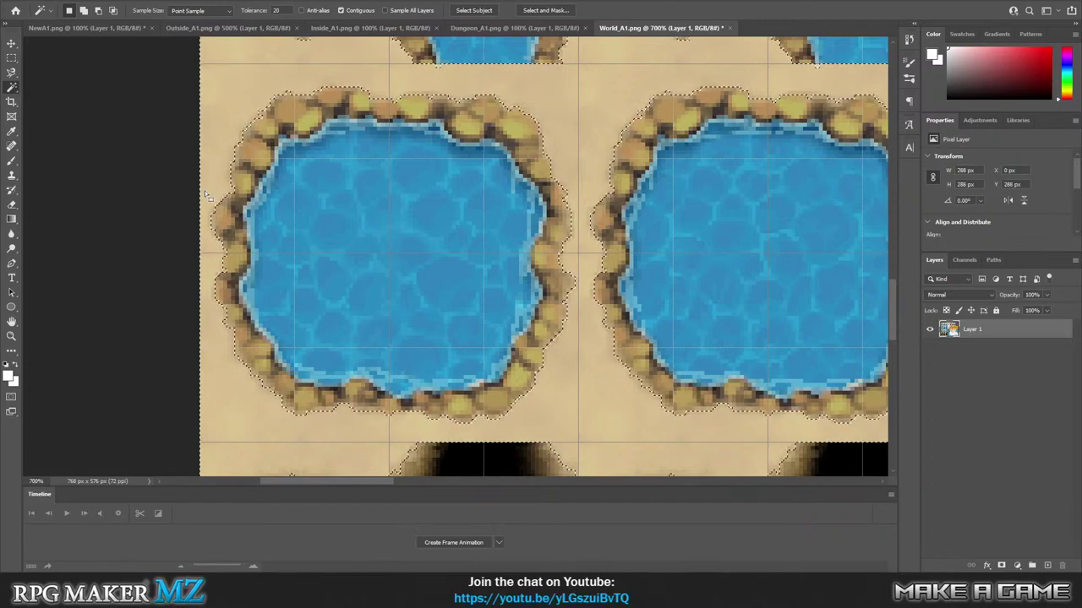
pyautogui.scroll(-1, 206, 196)
pyautogui.scroll(-1, 206, 196)
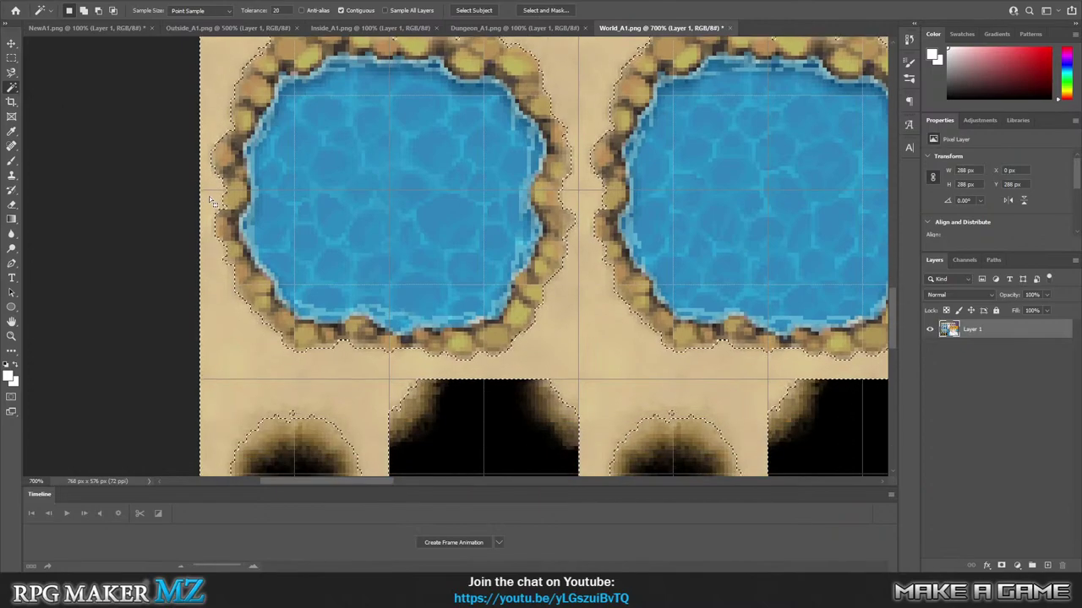
pyautogui.scroll(-3, 211, 200)
pyautogui.hotkey('ctrl', 'd')
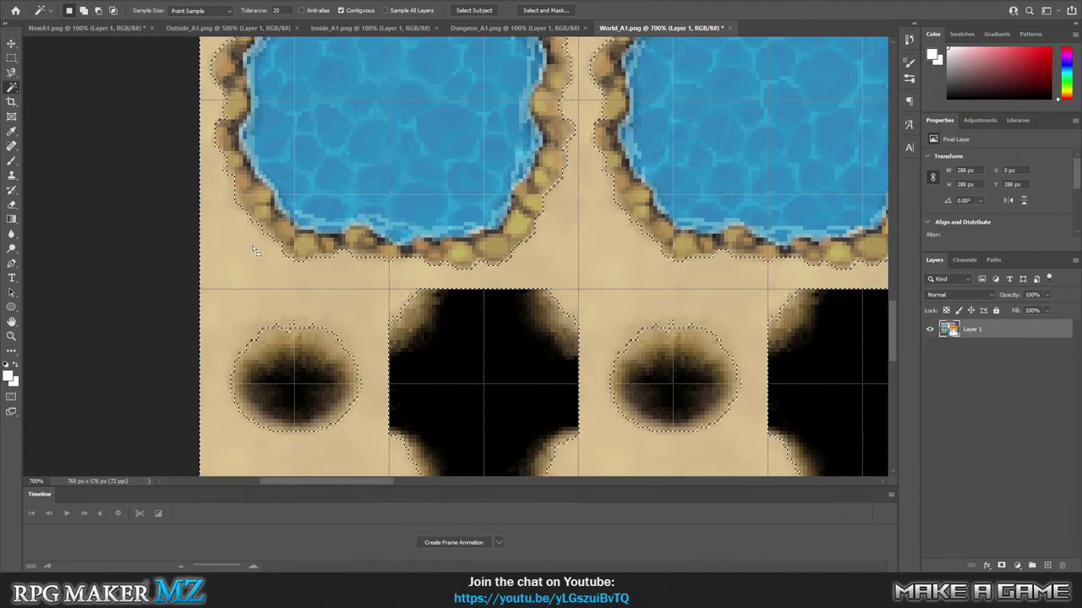
# Select and copy the first 96 x 144 px rock-rimmed sand pond autotile on World_A1, including its small inner tiles.
pyautogui.scroll(6, 184, 210)
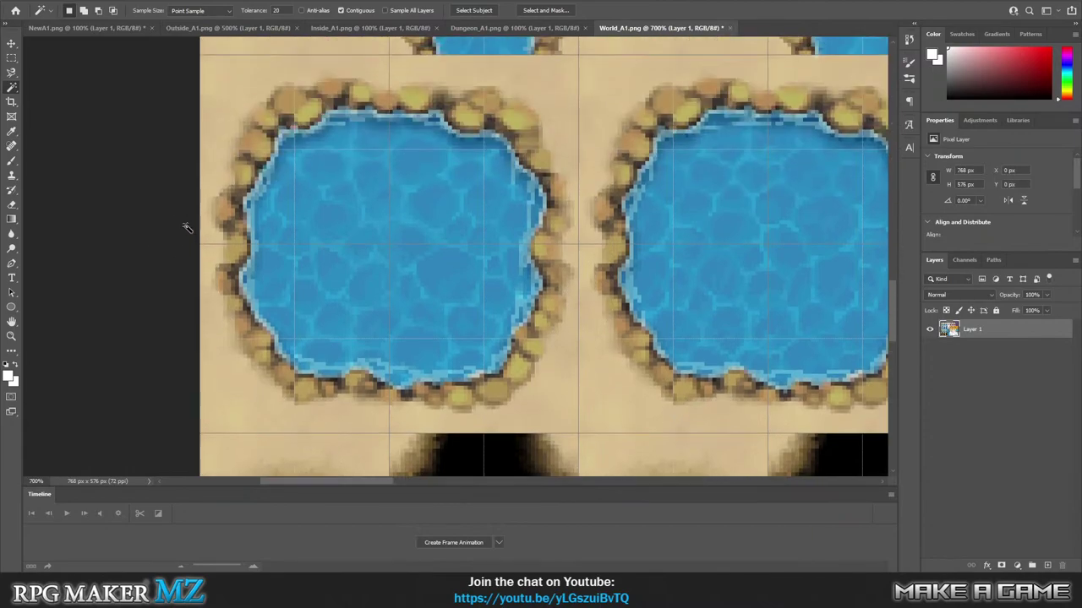
pyautogui.scroll(-2, 164, 193)
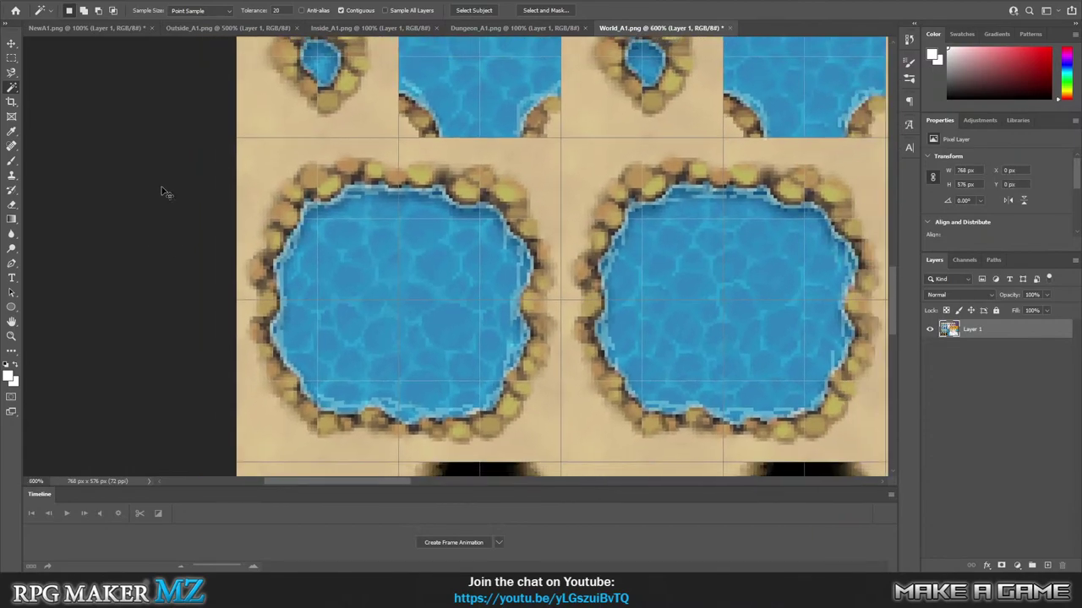
pyautogui.scroll(-2, 165, 193)
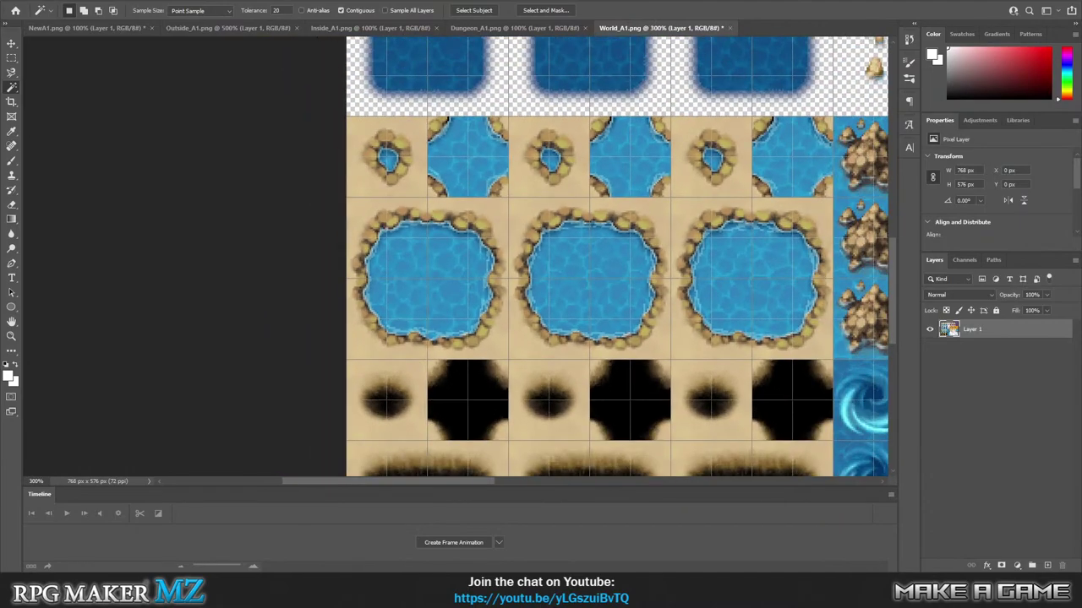
pyautogui.click(12, 58)
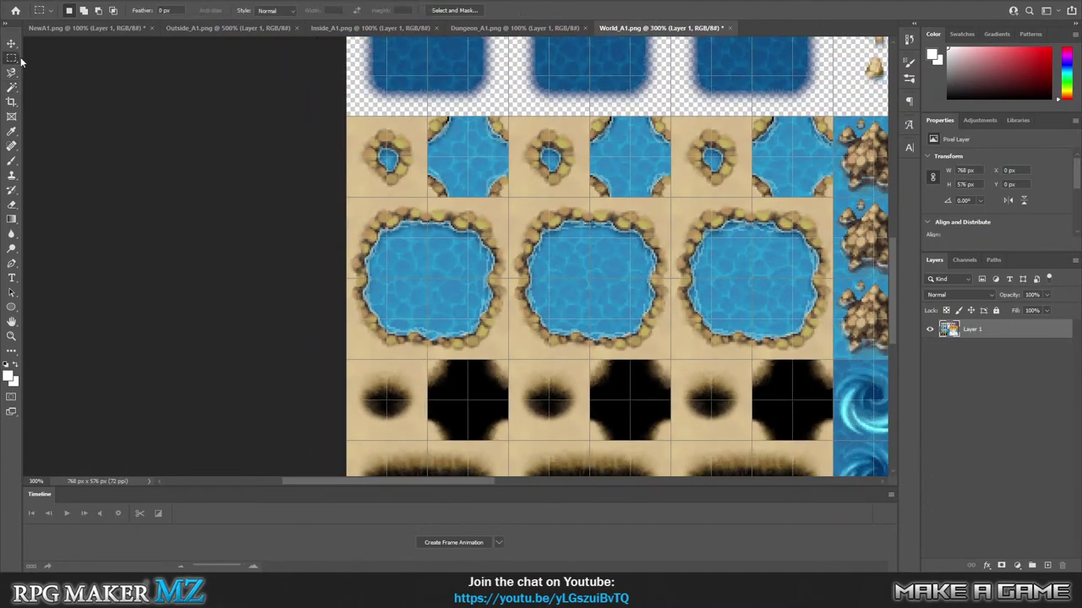
pyautogui.moveTo(341, 117); pyautogui.dragTo(508, 359)
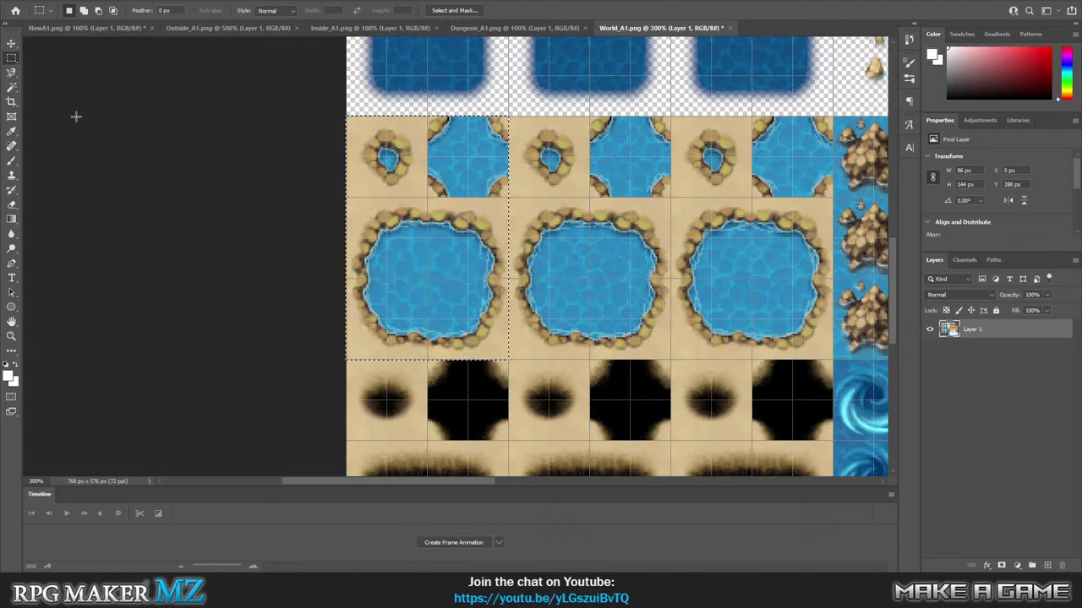
# Paste the copied pond autotile into NewA1.png and align it with the canvas's top-left corner at X 0, Y 0.
pyautogui.click(86, 28)
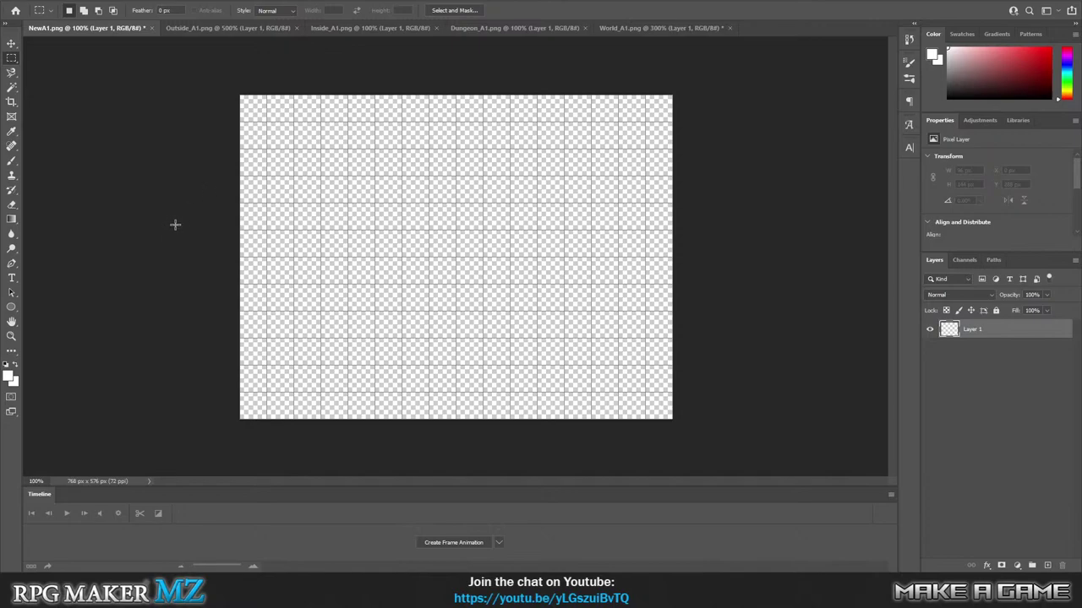
pyautogui.click(11, 336)
pyautogui.click(275, 150)
pyautogui.scroll(2, 254, 165)
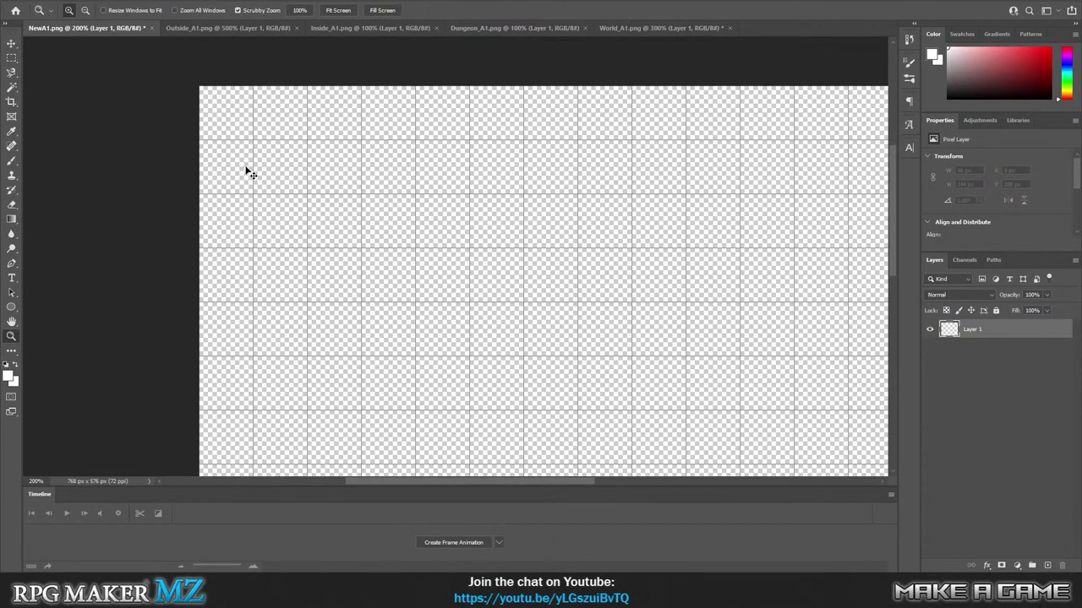
pyautogui.hotkey('ctrl', 'v')
pyautogui.moveTo(551, 252); pyautogui.dragTo(262, 139)
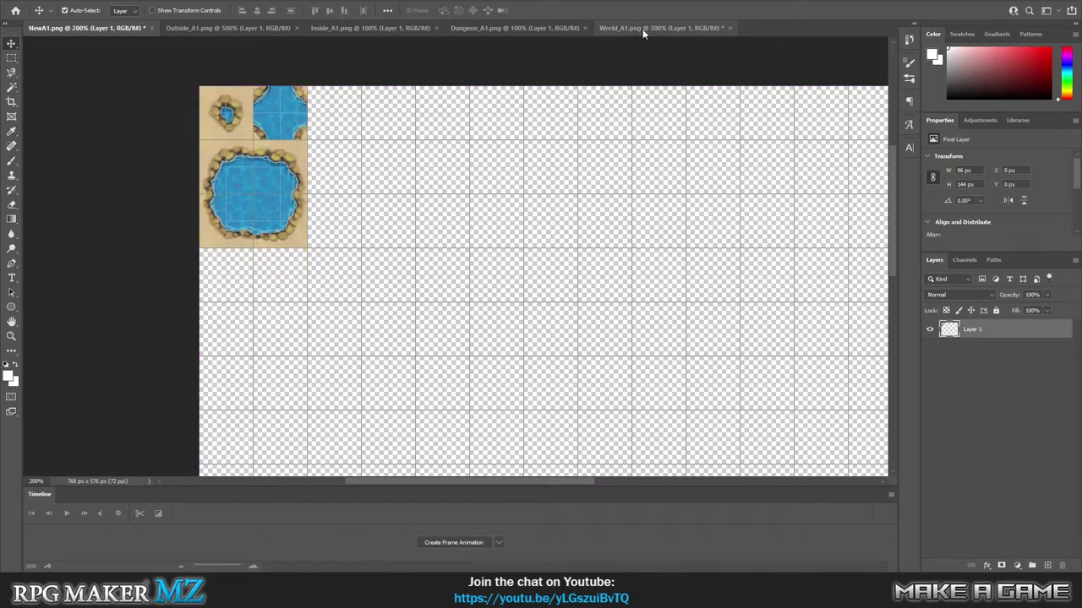
# Select all sand around the pond autotile in NewA1.png with the Magic Wand, corner patches included, and cut it away.
pyautogui.click(11, 335)
pyautogui.click(199, 124)
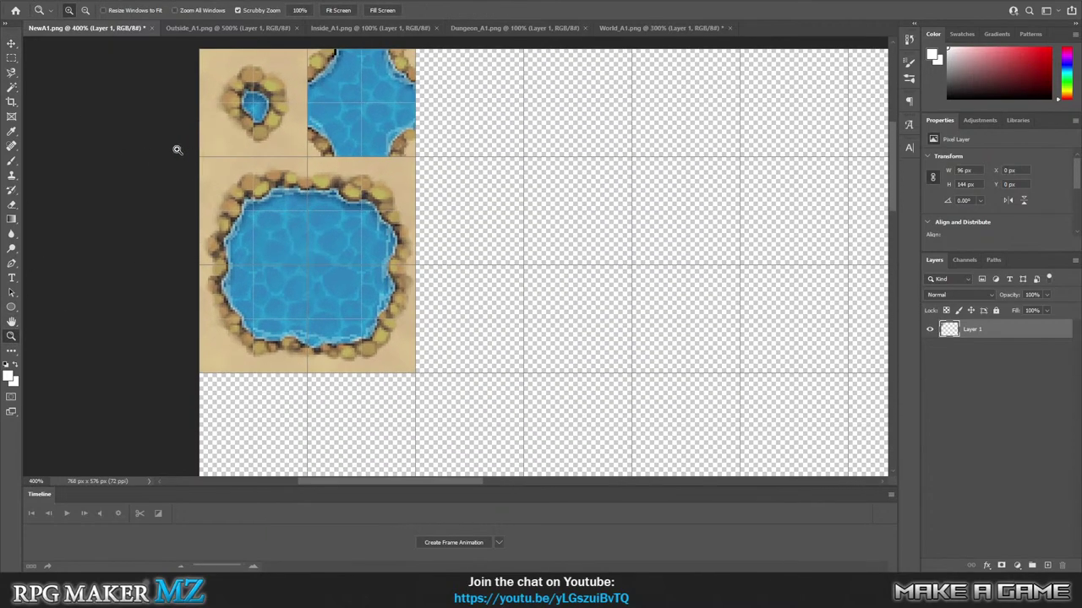
pyautogui.click(11, 131)
pyautogui.click(11, 87)
pyautogui.click(205, 195)
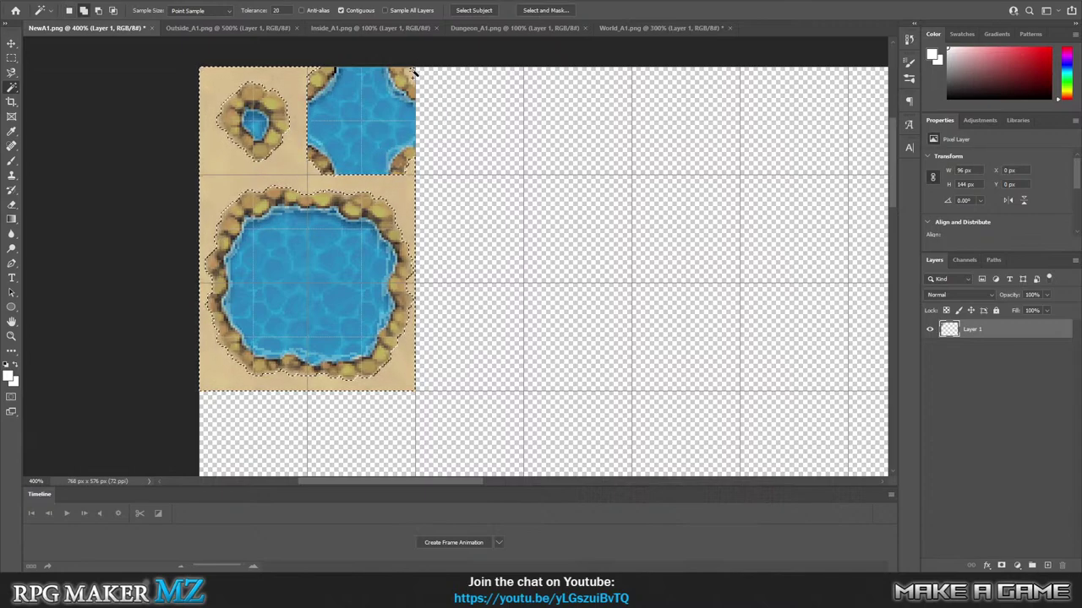
pyautogui.click(44, 1)
pyautogui.click(63, 60)
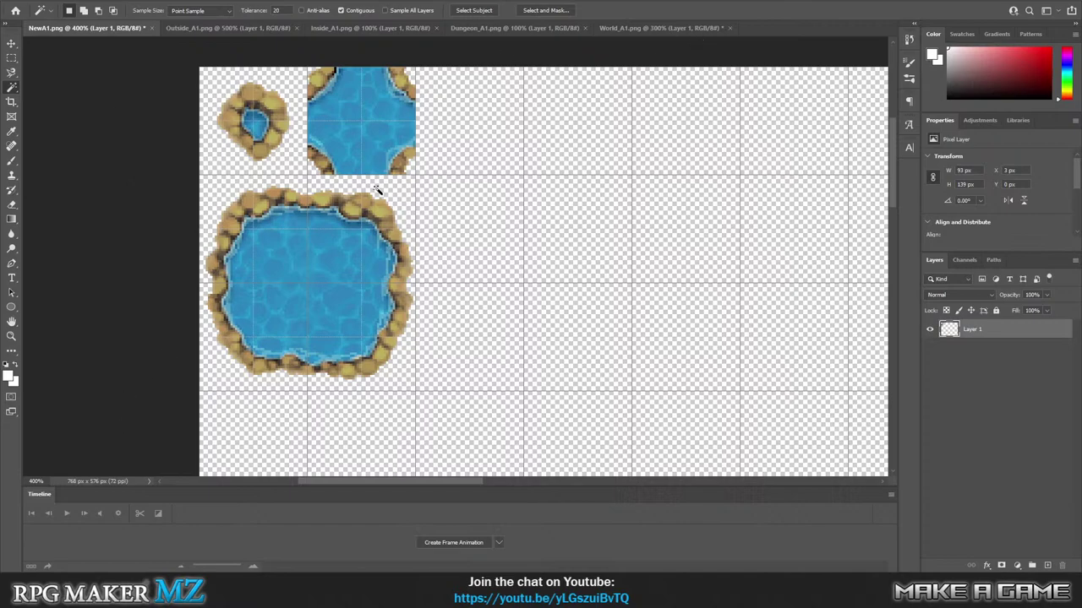
# Save NewA1.png with the transparent-ground pond autotile, and switch to RPG Maker MZ.
pyautogui.scroll(-3, 264, 192)
pyautogui.scroll(5, 410, 242)
pyautogui.scroll(-2, 422, 235)
pyautogui.click(34, 2)
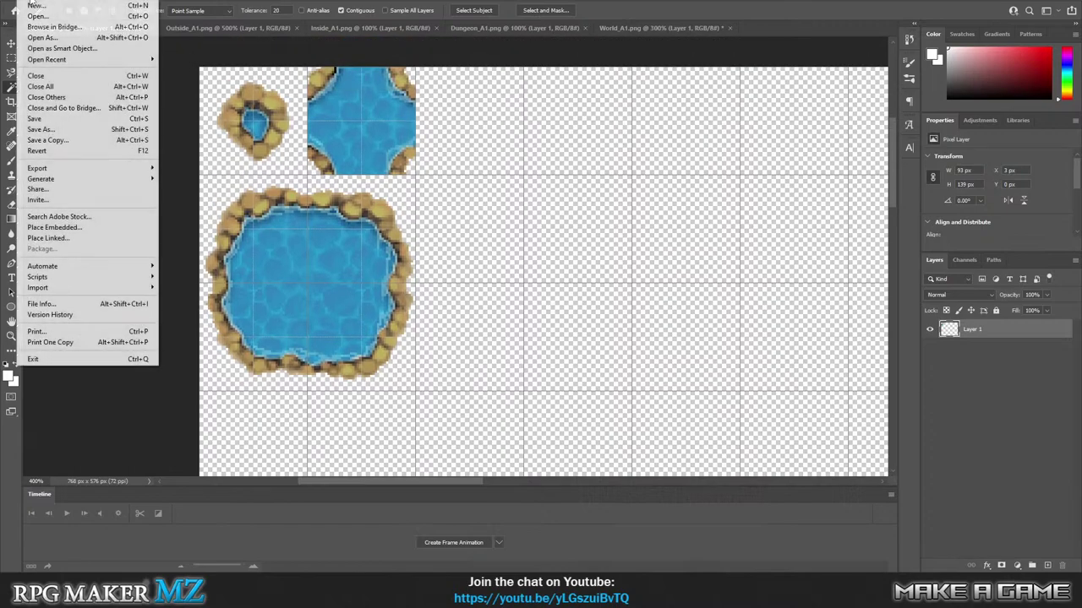
pyautogui.click(52, 124)
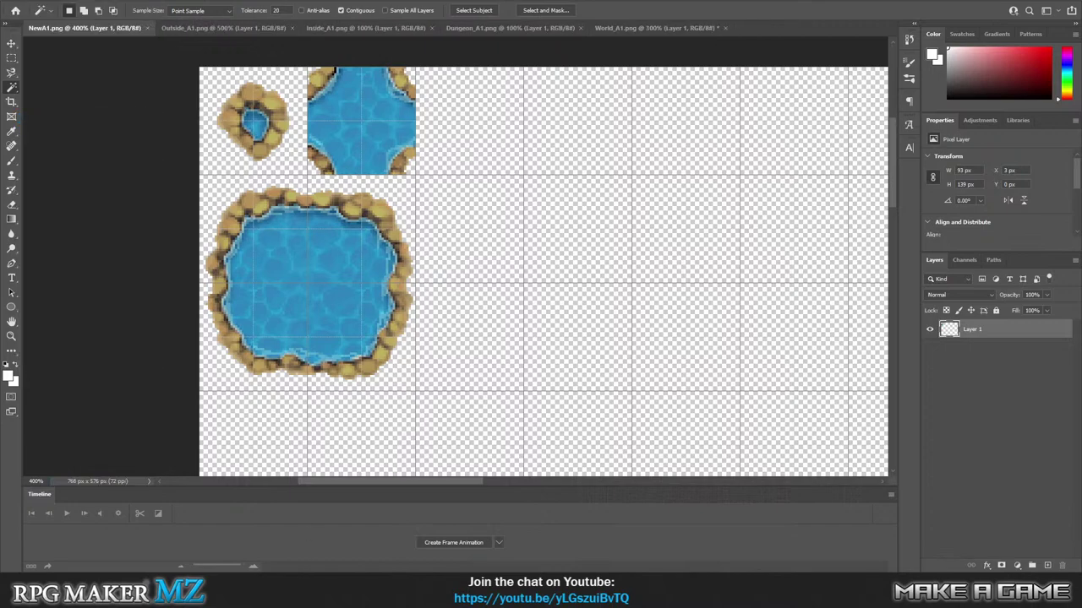
pyautogui.hotkey('alt', 'Tab')
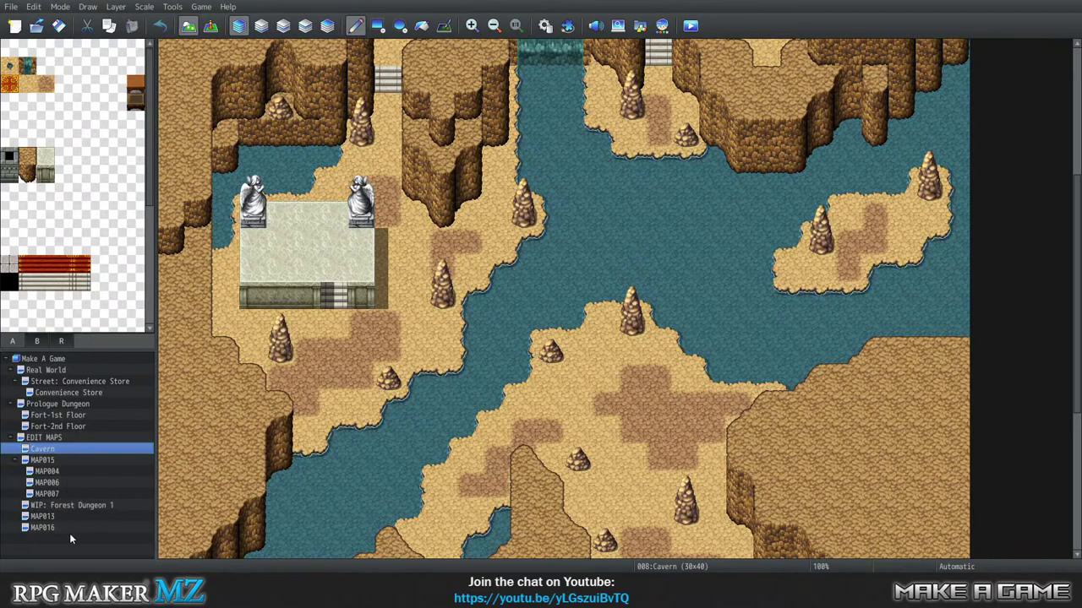
# Create a new 17 x 13 map directly under the Make A Game project, using tileset 0006.
pyautogui.click(28, 359)
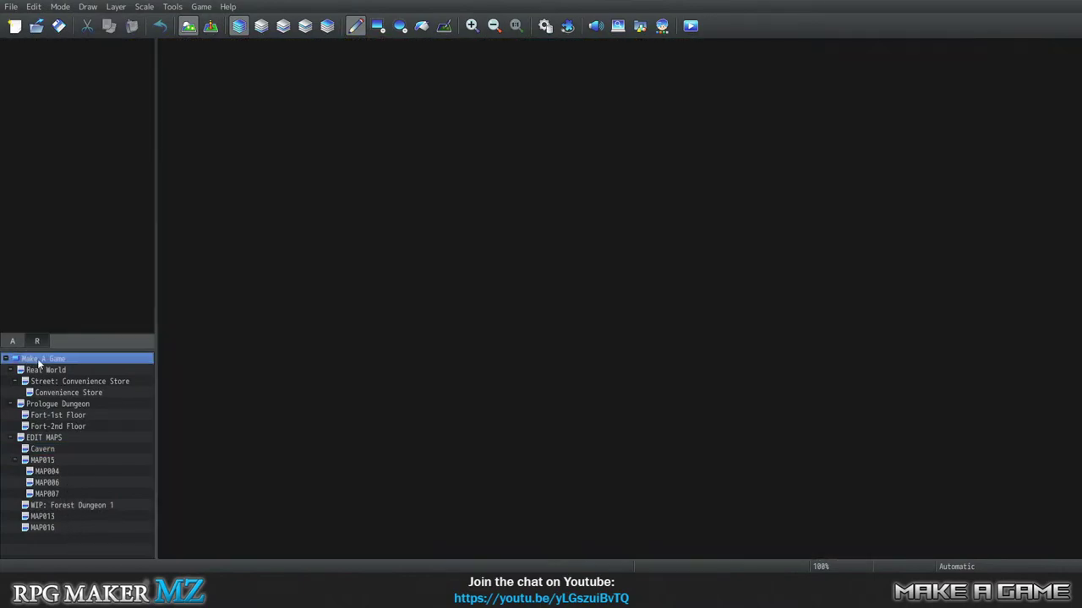
pyautogui.rightClick(38, 359)
pyautogui.click(60, 382)
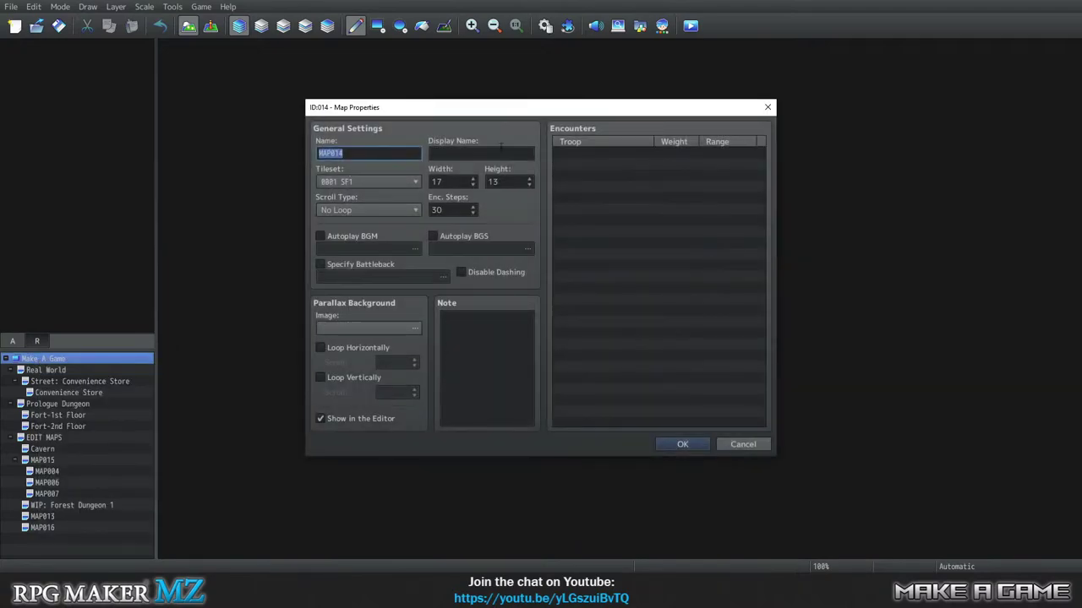
pyautogui.click(403, 181)
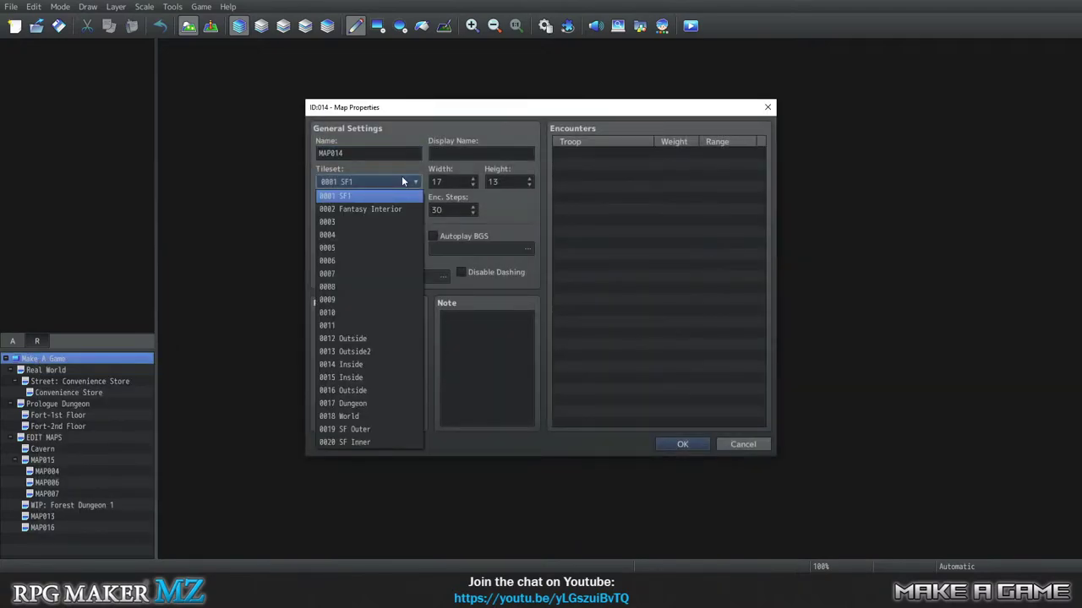
pyautogui.click(367, 262)
pyautogui.click(695, 445)
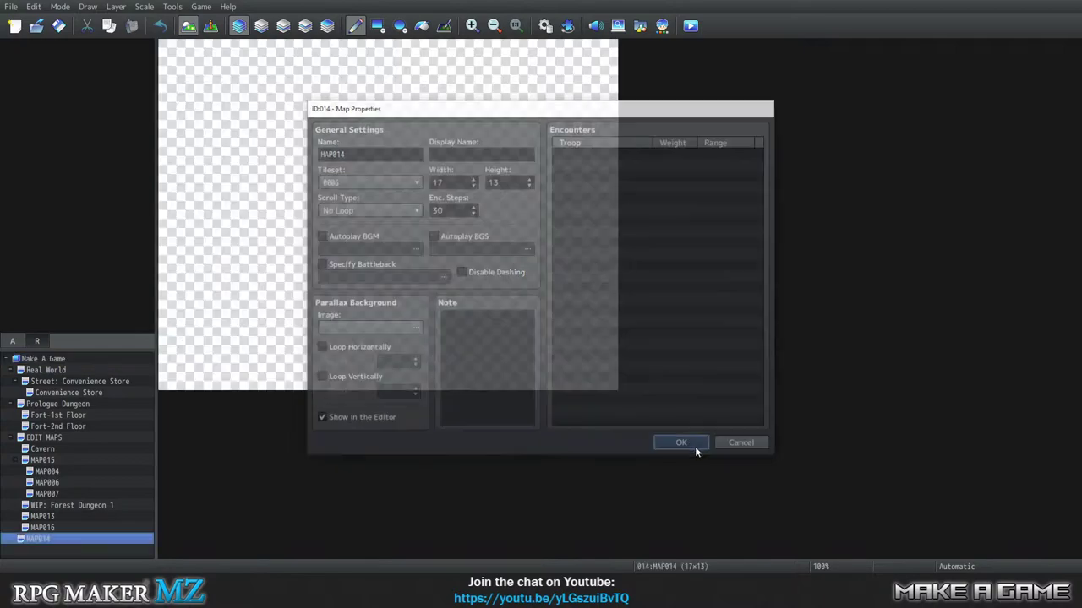
# Open the tileset settings in the project database.
pyautogui.click(172, 7)
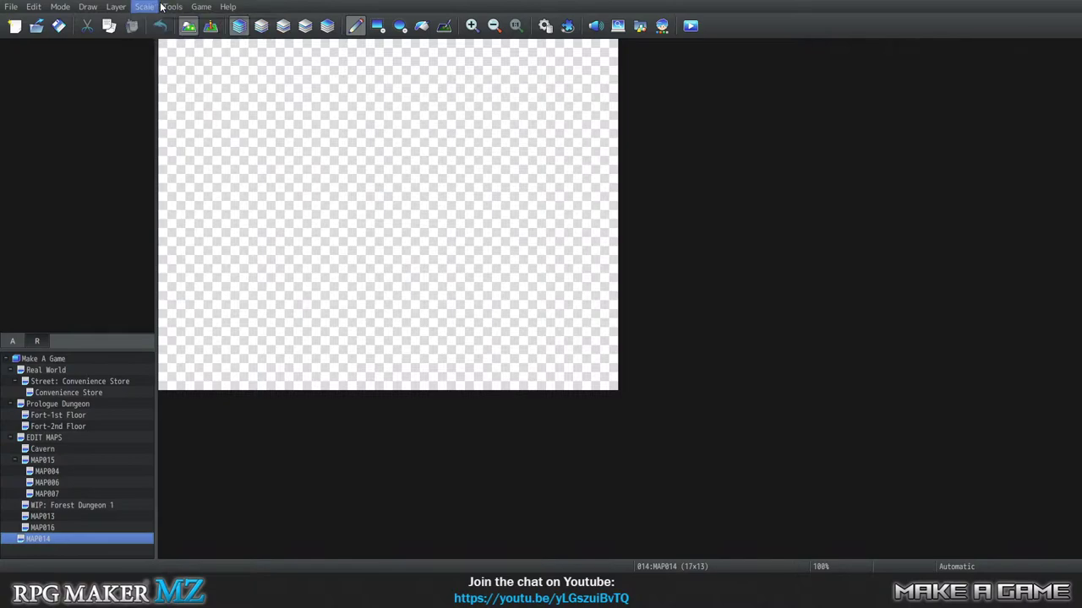
pyautogui.click(193, 23)
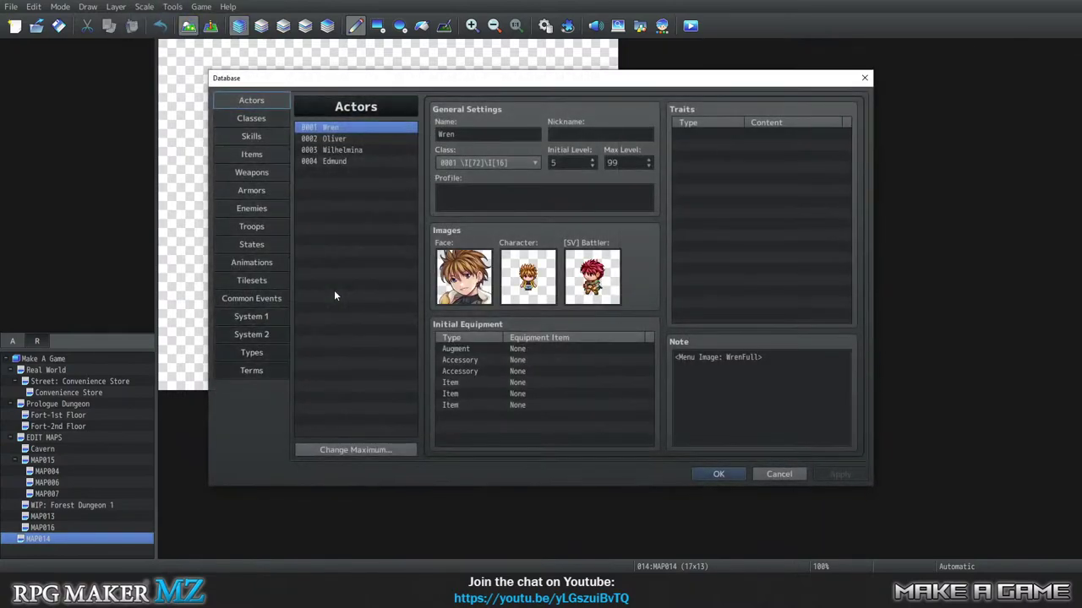
pyautogui.click(245, 283)
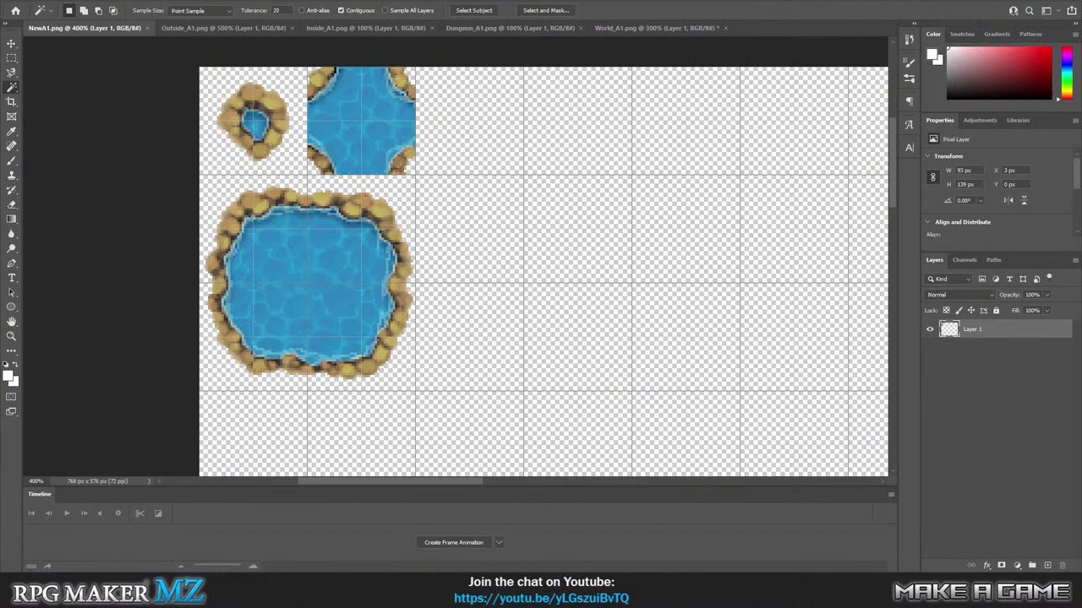
# In Photoshop, copy the 96 x 144 px pond autotile in NewA1.png and place two duplicates beside it at X 99 and X 195, Y 0.
pyautogui.press('m')
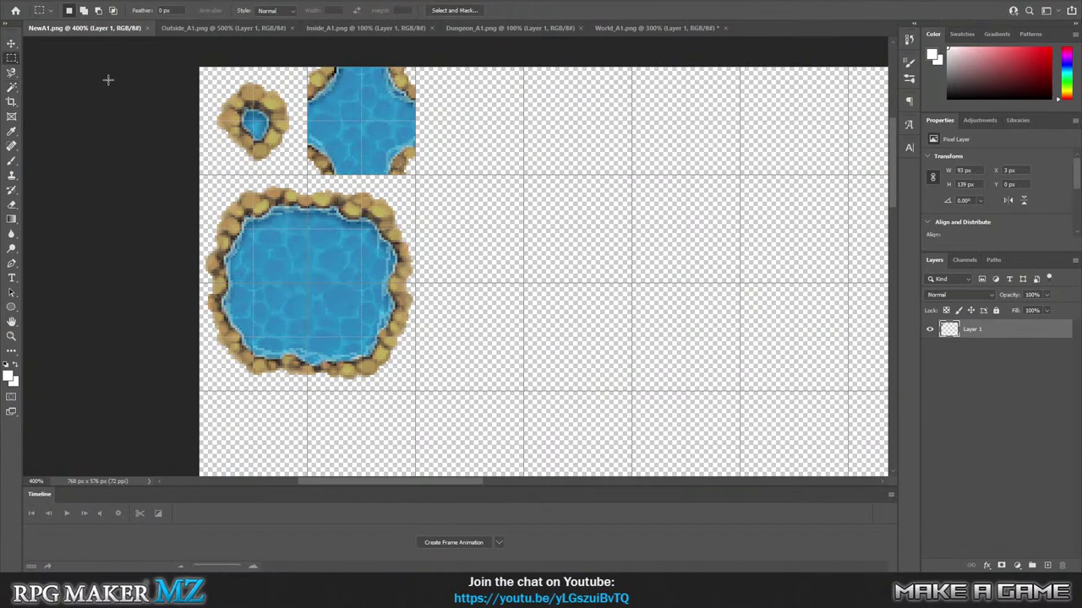
pyautogui.moveTo(200, 67); pyautogui.dragTo(413, 394)
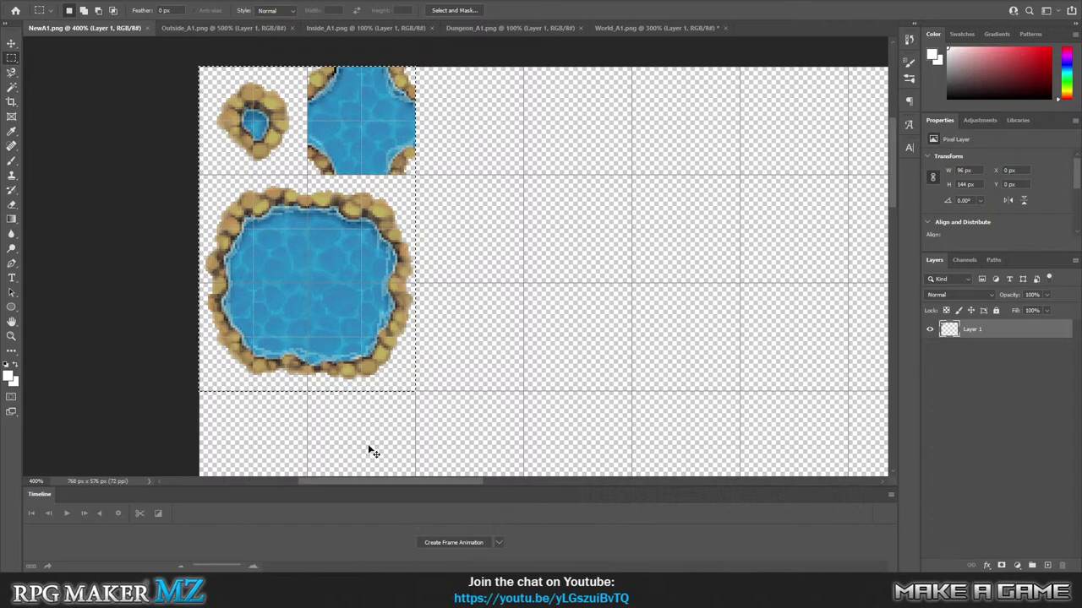
pyautogui.hotkey('ctrl', 'v')
pyautogui.click(12, 43)
pyautogui.moveTo(228, 121); pyautogui.dragTo(698, 93)
pyautogui.click(37, 4)
pyautogui.click(43, 120)
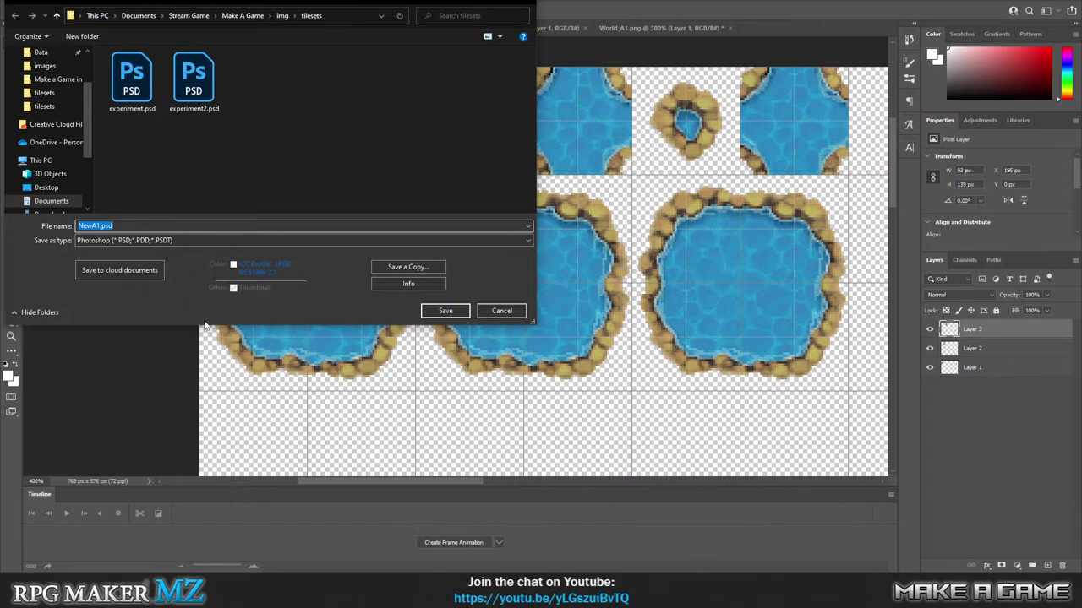
pyautogui.click(285, 240)
pyautogui.click(245, 291)
pyautogui.click(501, 311)
# Try to flatten the pond layers and save NewA1.png, and undo the flattening.
pyautogui.rightClick(1035, 371)
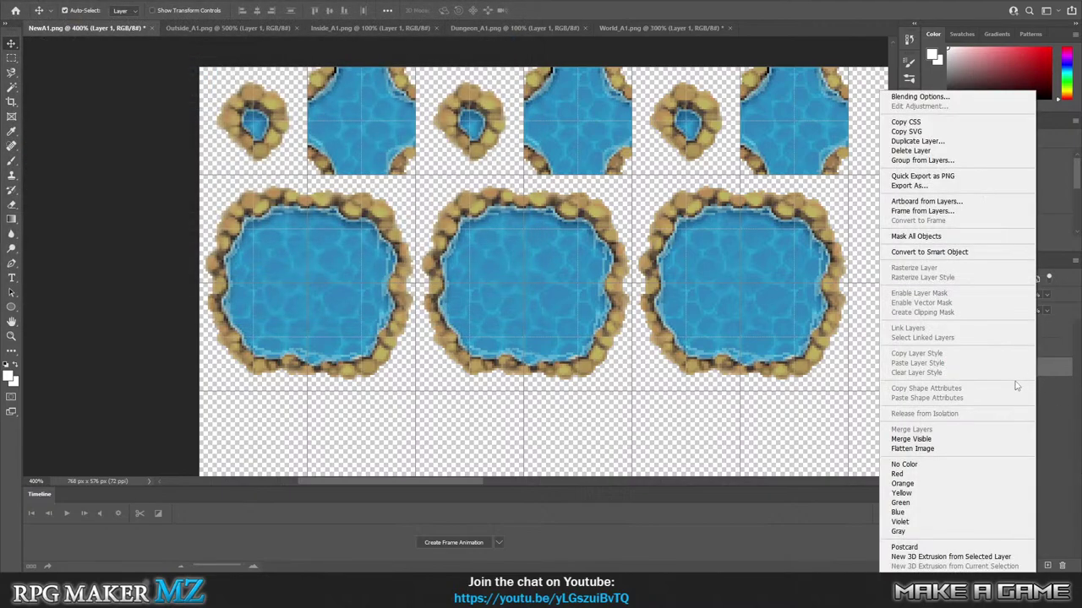
pyautogui.click(951, 450)
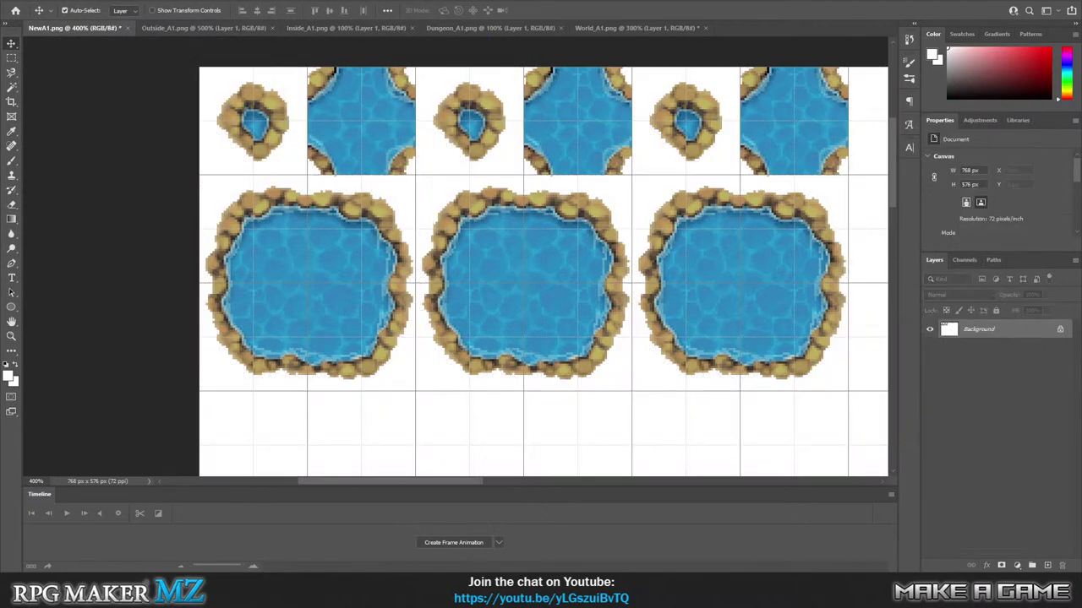
pyautogui.click(43, 1)
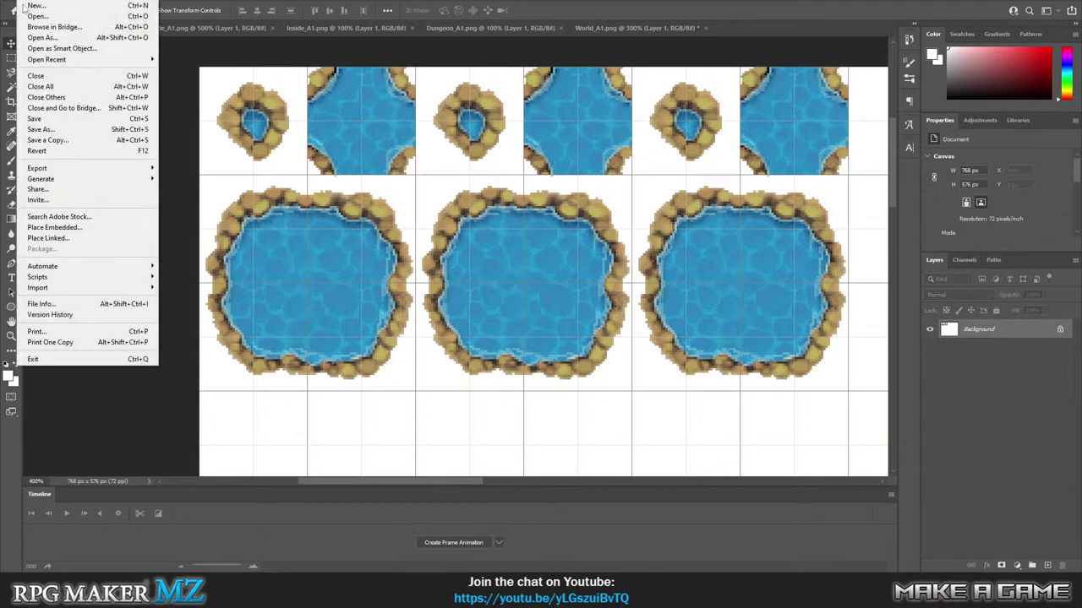
pyautogui.click(34, 119)
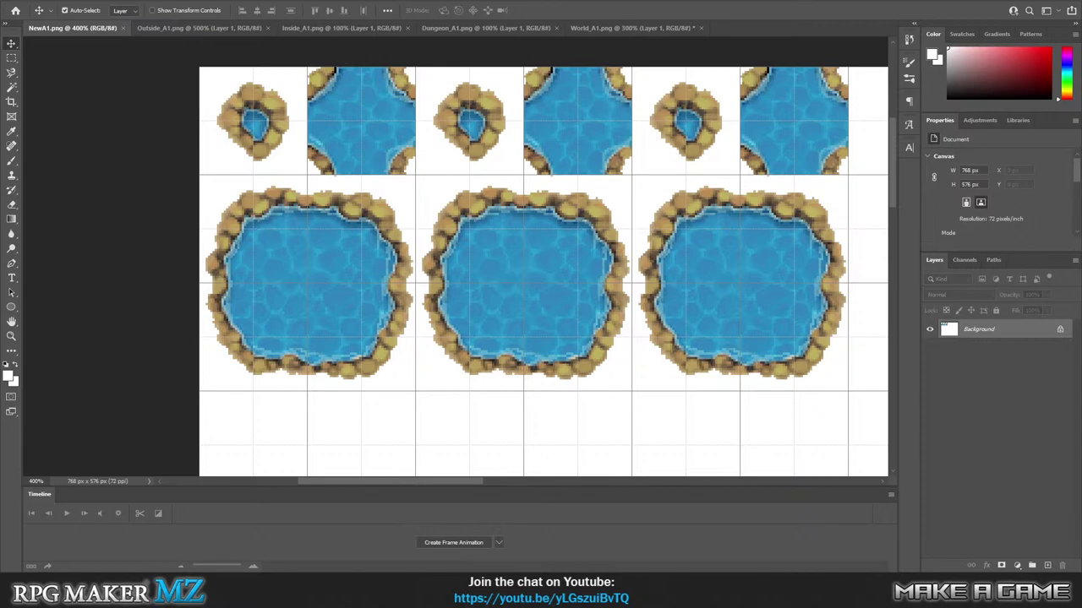
pyautogui.hotkey('ctrl', 'z')
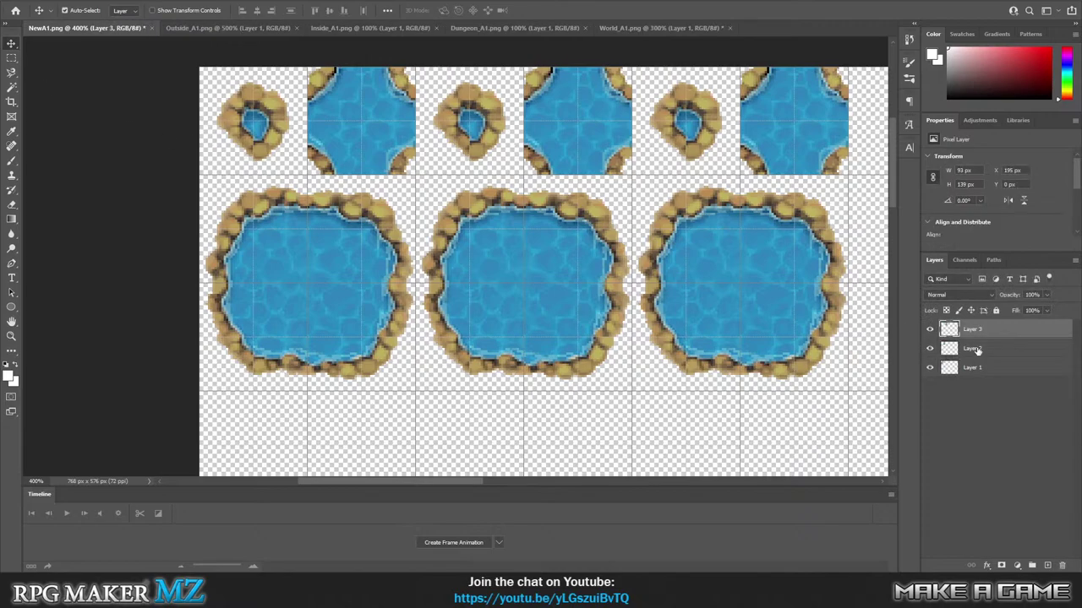
# Merge the three visible pond layers into one transparent layer and save NewA1.png.
pyautogui.click(977, 349)
pyautogui.rightClick(981, 345)
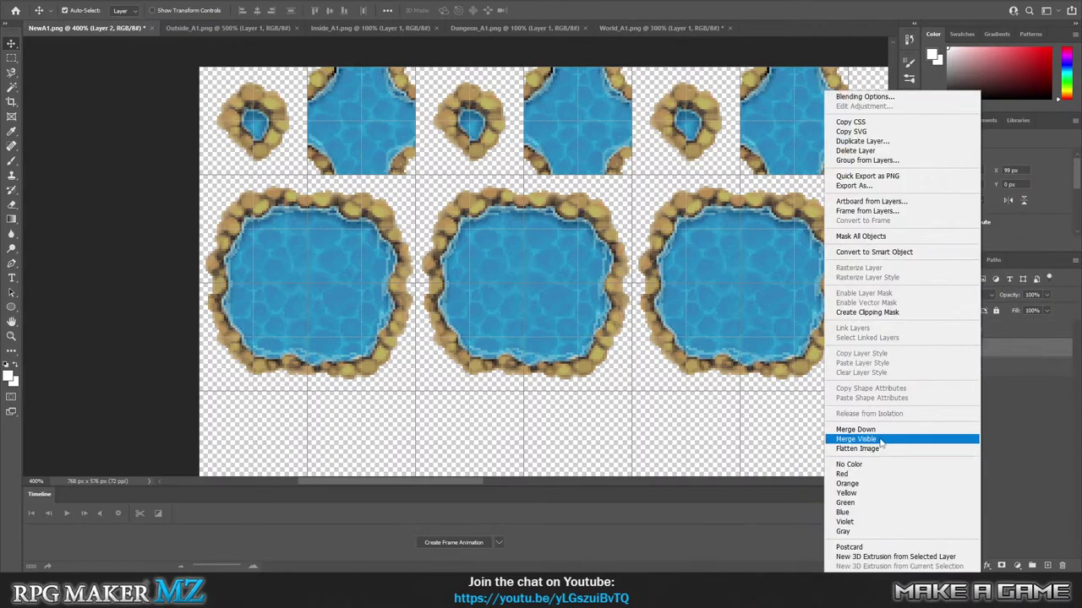
pyautogui.click(880, 441)
pyautogui.hotkey('alt', 'f')
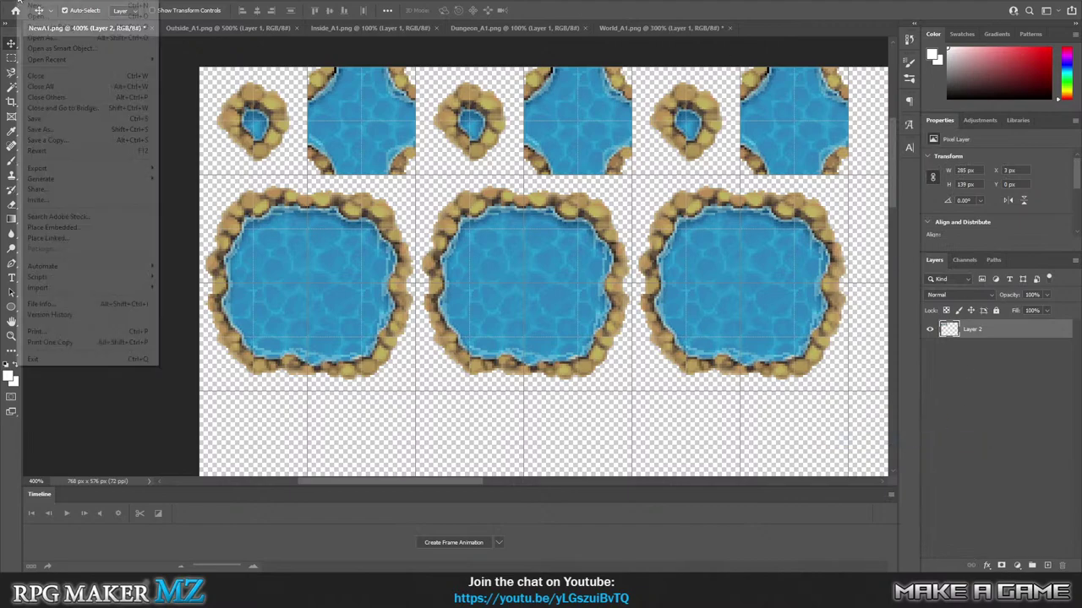
pyautogui.click(52, 121)
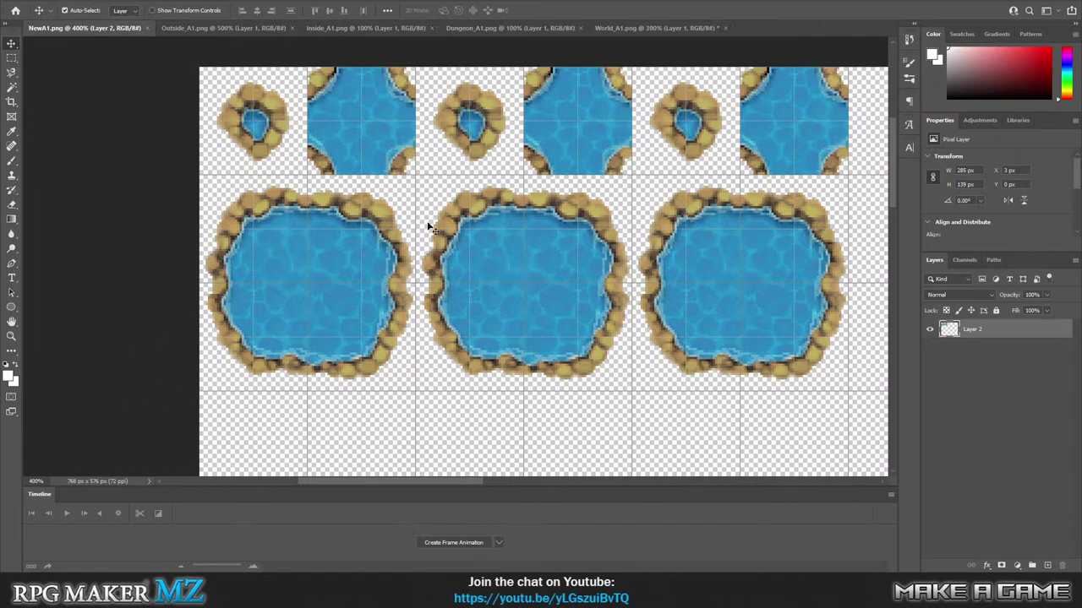
pyautogui.hotkey('alt', 'Tab')
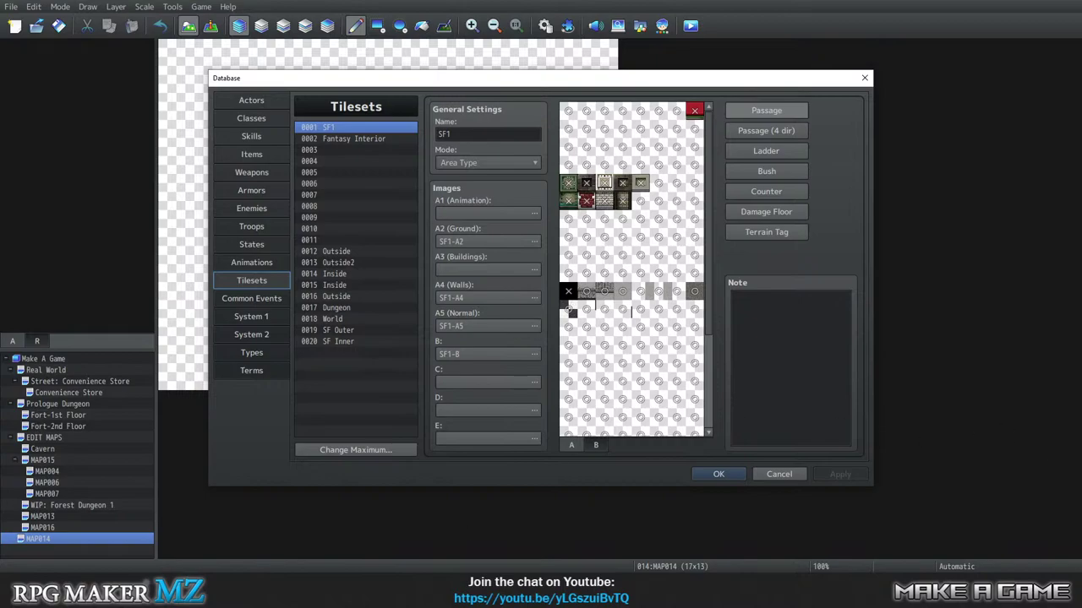
pyautogui.click(342, 528)
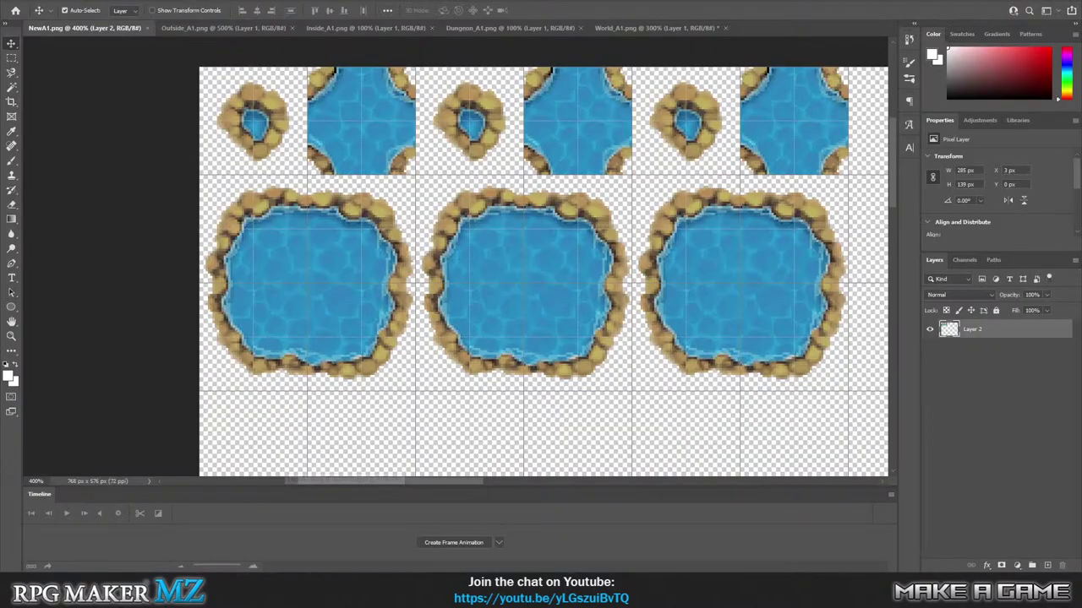
pyautogui.click(57, 1)
pyautogui.moveTo(192, 1)
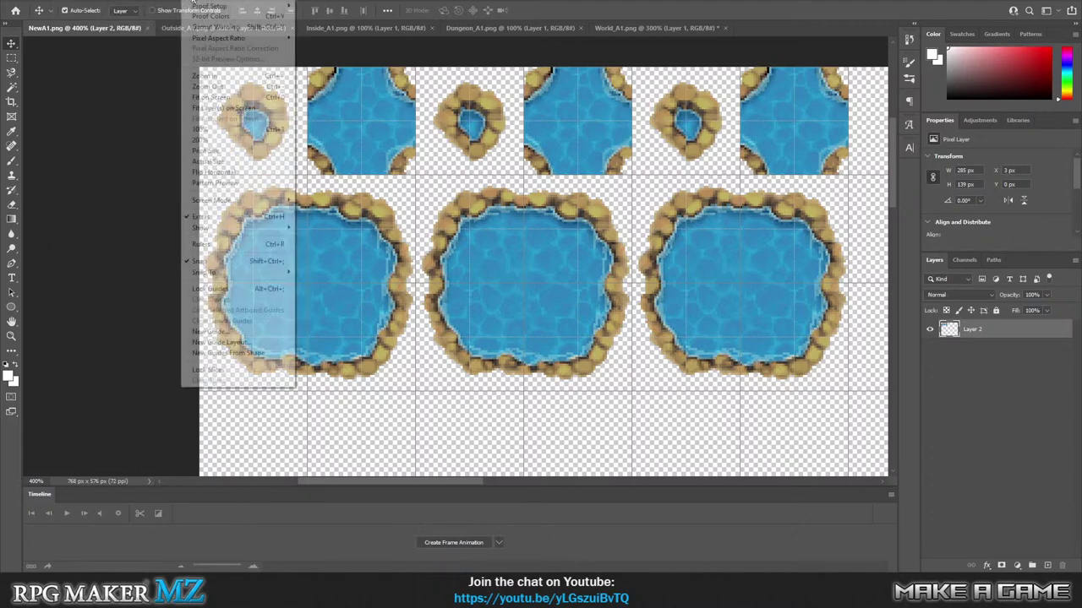
pyautogui.moveTo(238, 2)
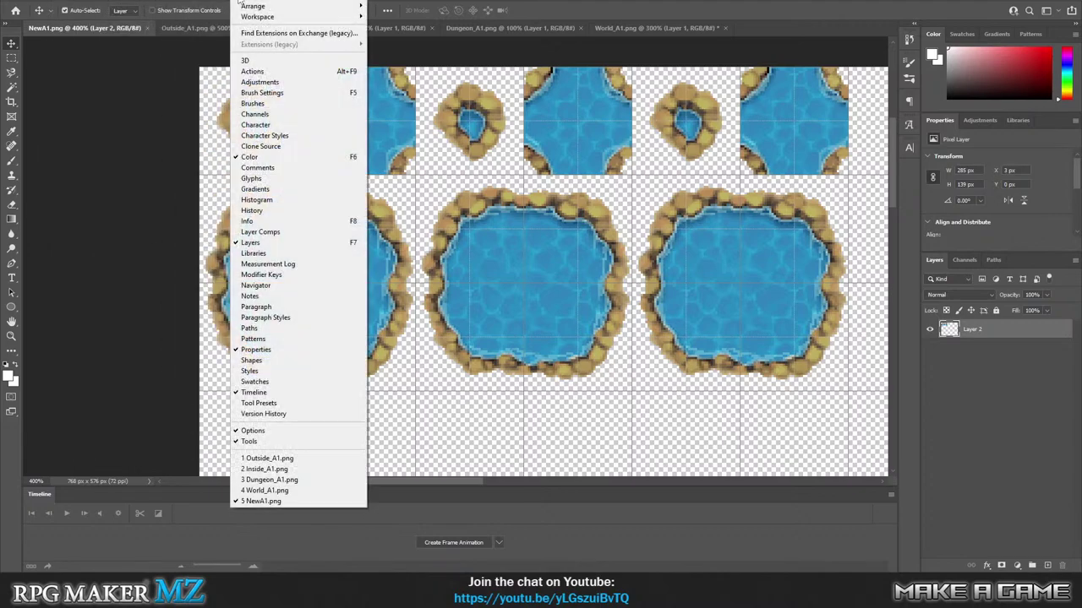
pyautogui.click(193, 218)
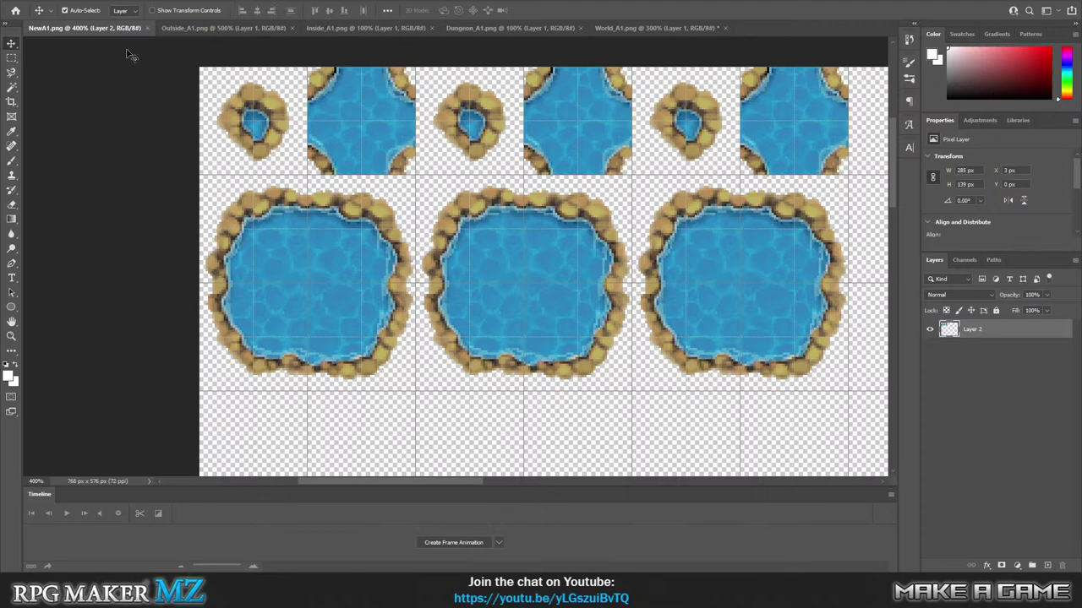
pyautogui.click(29, 2)
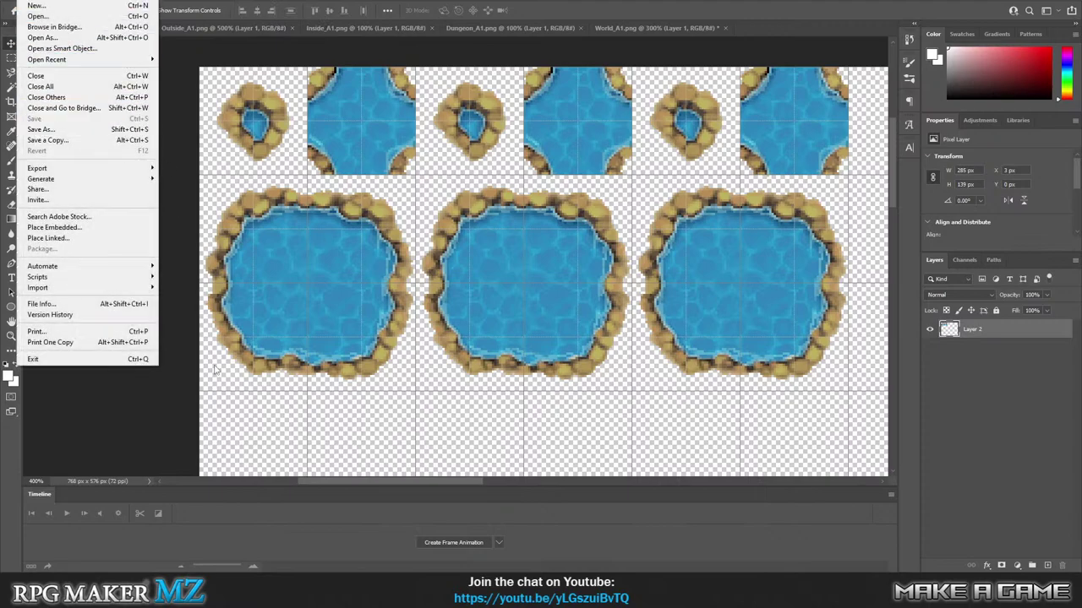
pyautogui.click(163, 426)
# Switch to RPG Maker MZ and assign NewA1 as the A1 (Animation) image of tileset 0006.
pyautogui.hotkey('alt', 'Tab')
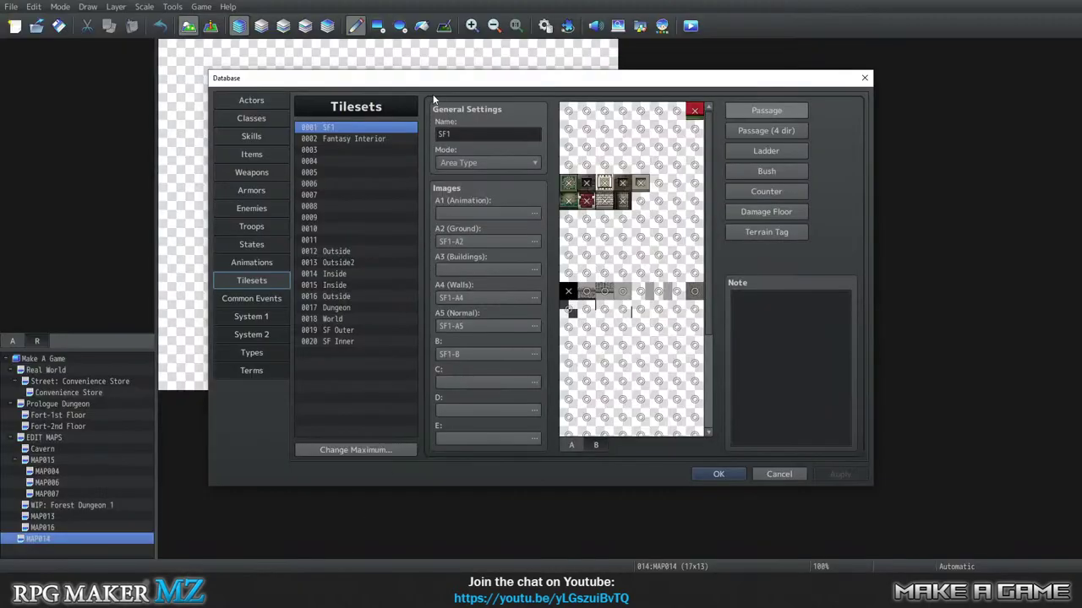
pyautogui.click(340, 183)
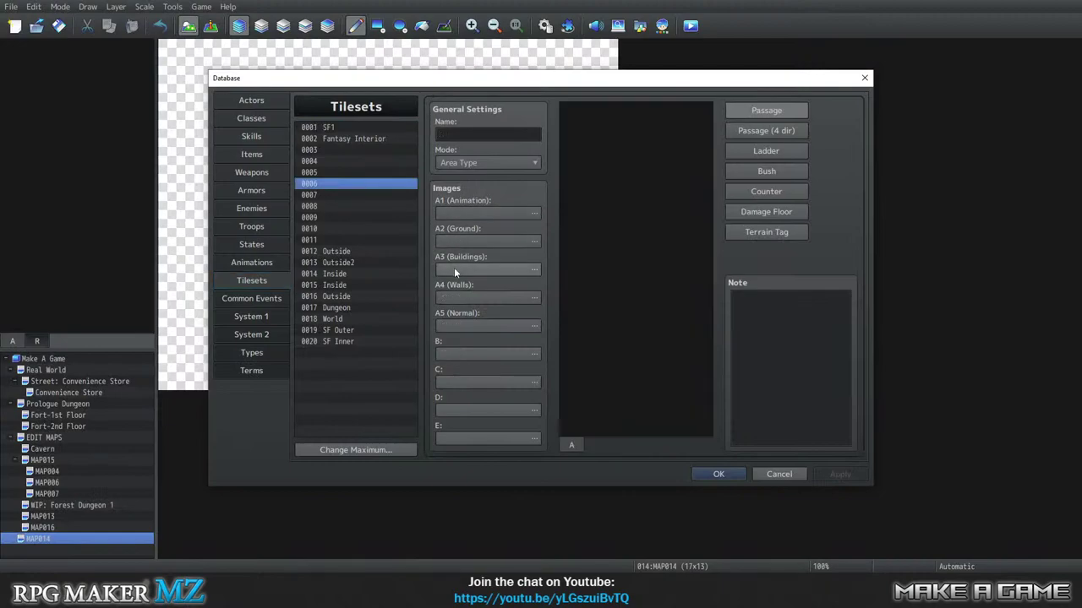
pyautogui.click(519, 299)
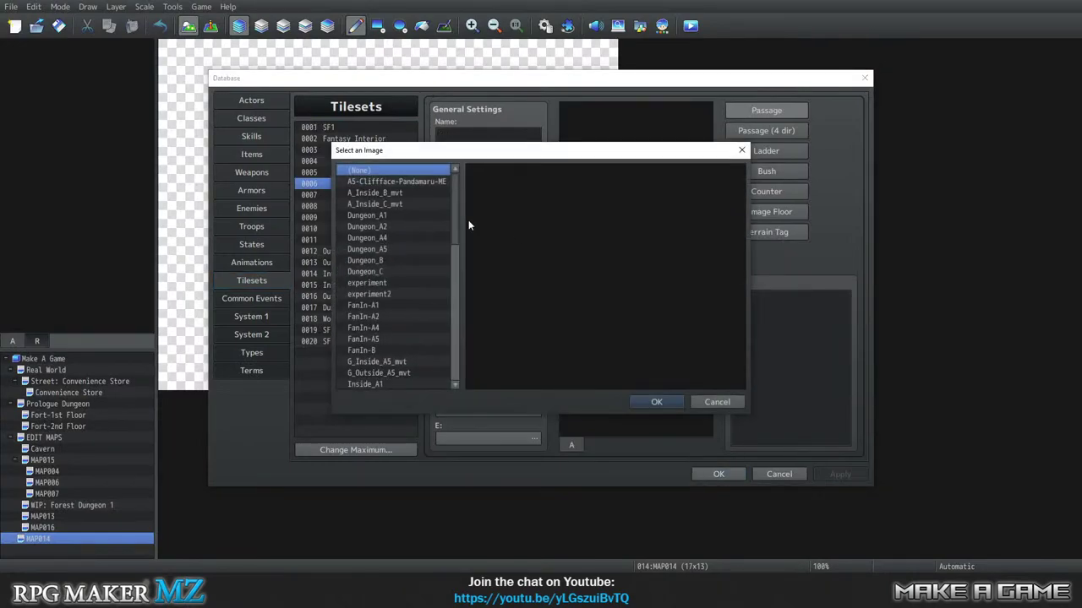
pyautogui.scroll(-12, 391, 225)
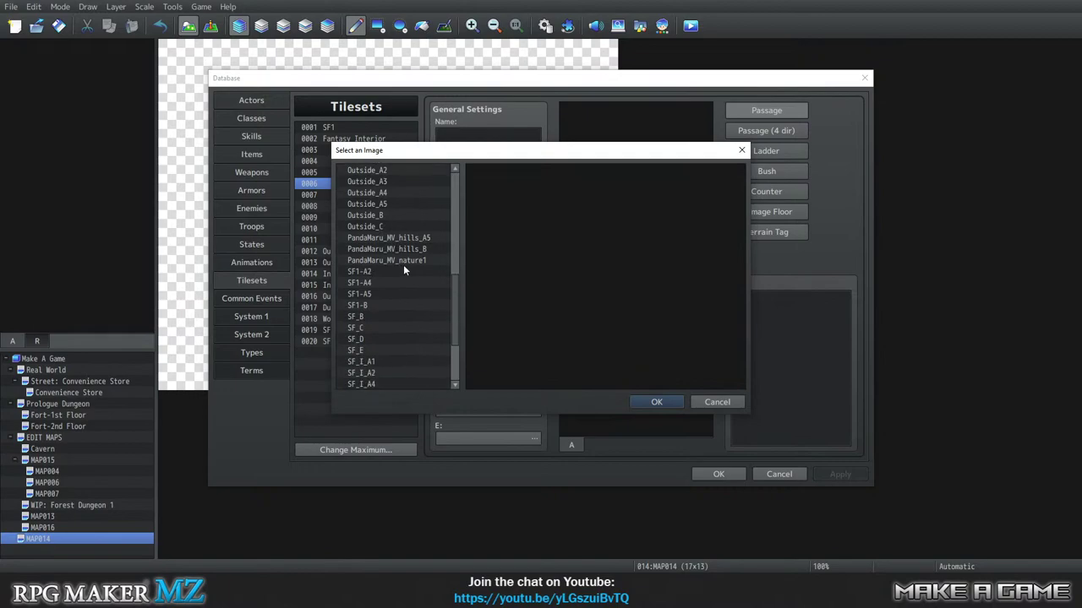
pyautogui.scroll(4, 393, 281)
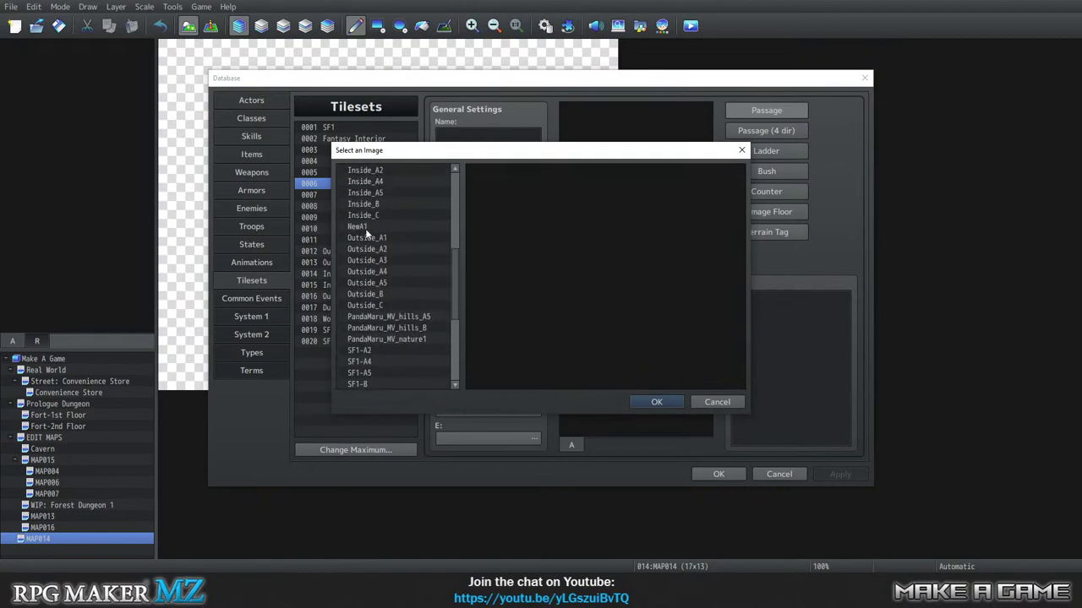
pyautogui.click(358, 227)
pyautogui.click(678, 403)
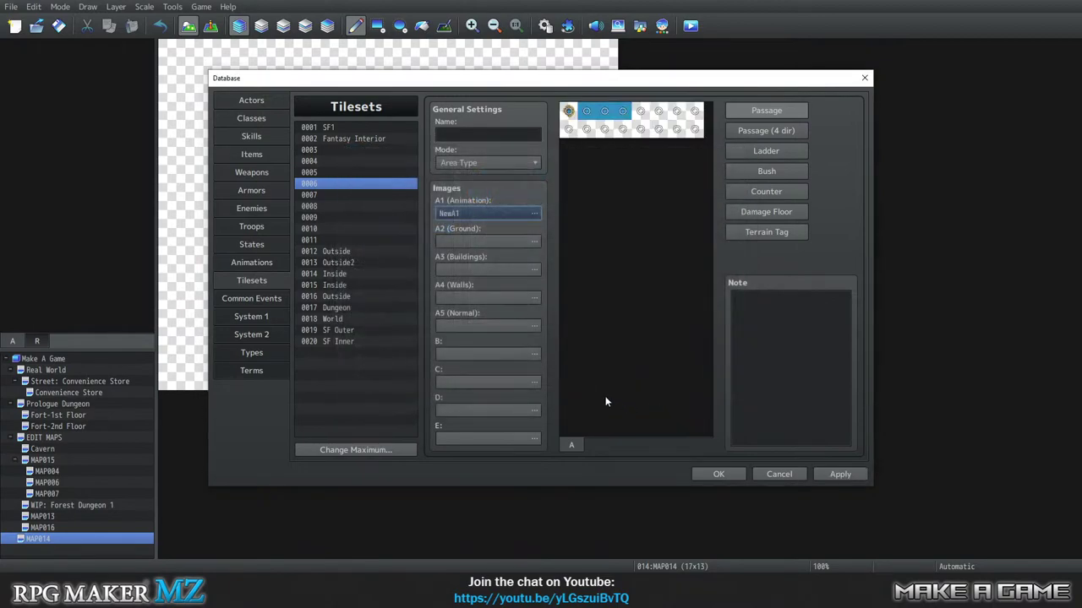
# Assign Outside_A2 as the A2 (Ground) image of tileset 0006.
pyautogui.click(483, 245)
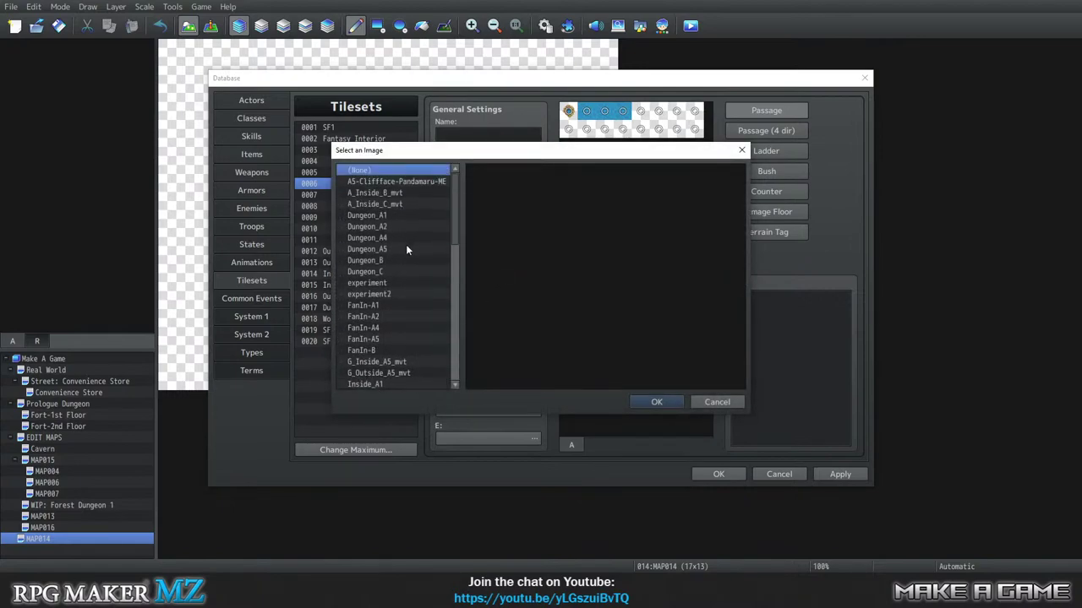
pyautogui.scroll(-7, 406, 249)
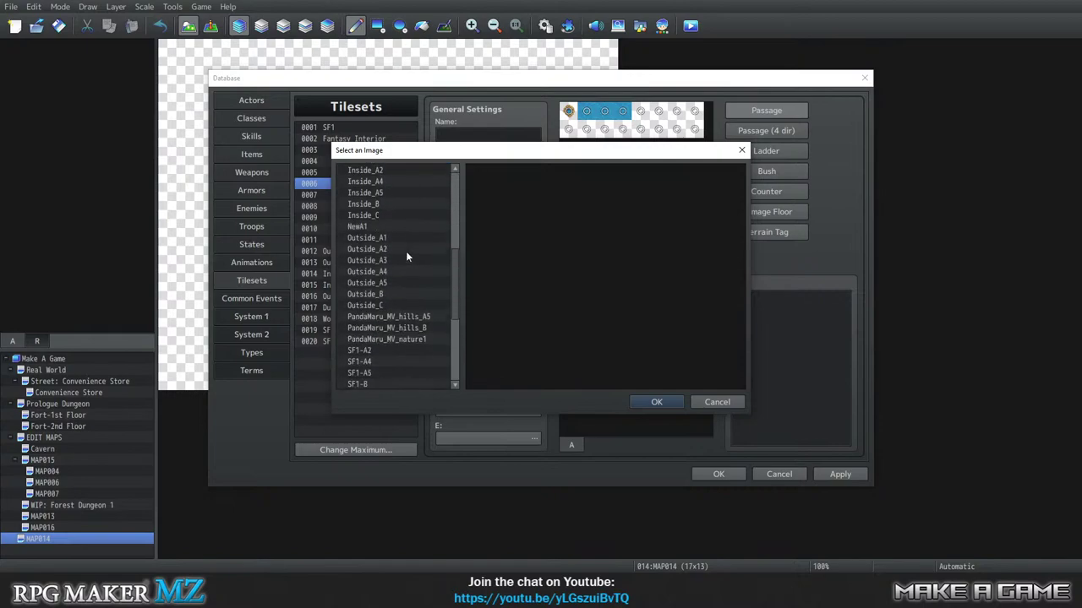
pyautogui.scroll(-1, 408, 252)
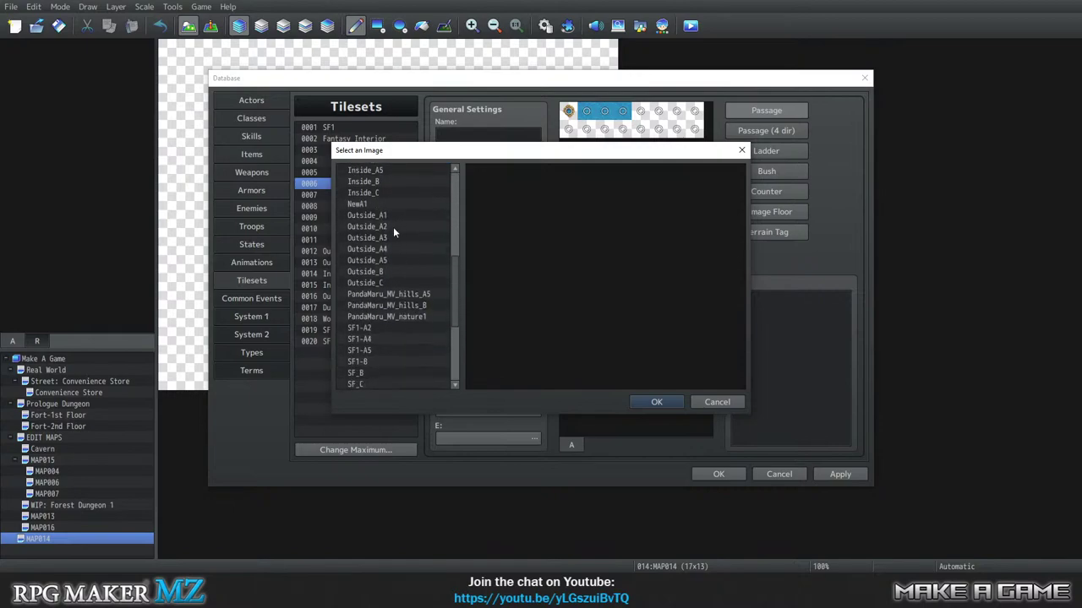
pyautogui.click(393, 227)
pyautogui.click(656, 402)
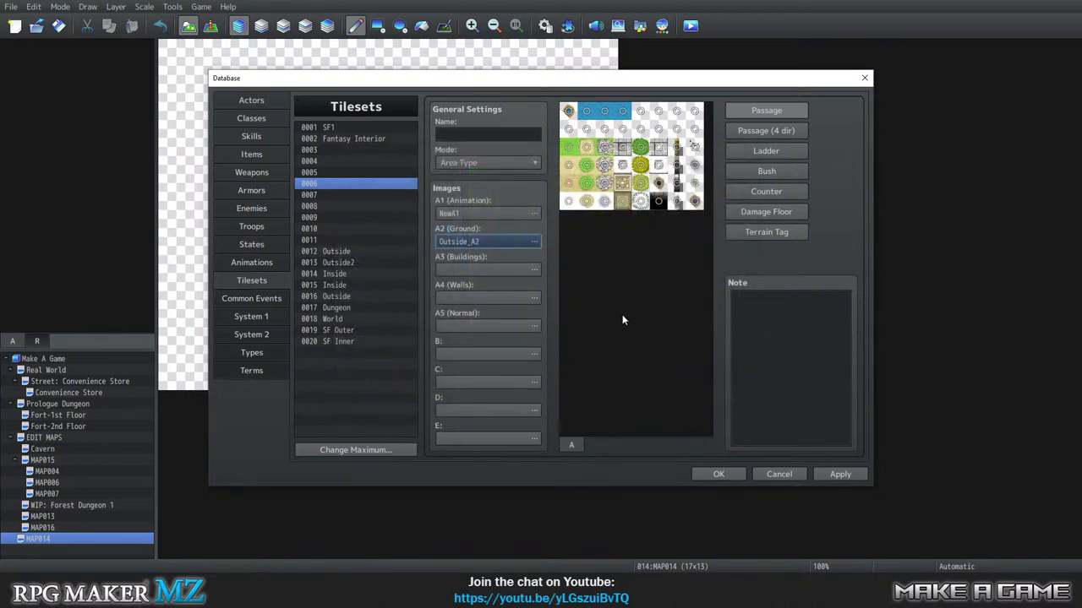
# Try the other mode for tileset 0006 and set it back to Area Type.
pyautogui.click(495, 164)
pyautogui.click(495, 174)
pyautogui.click(486, 163)
pyautogui.click(484, 190)
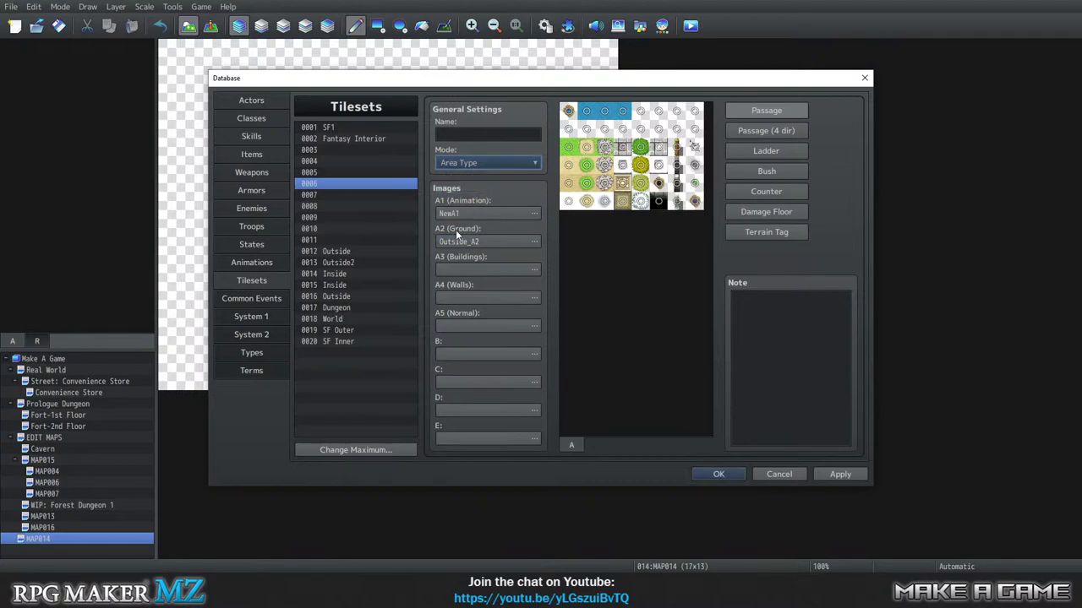
# Apply the tileset settings and flood-fill the whole of MAP014 with the plain green grass tile.
pyautogui.click(720, 474)
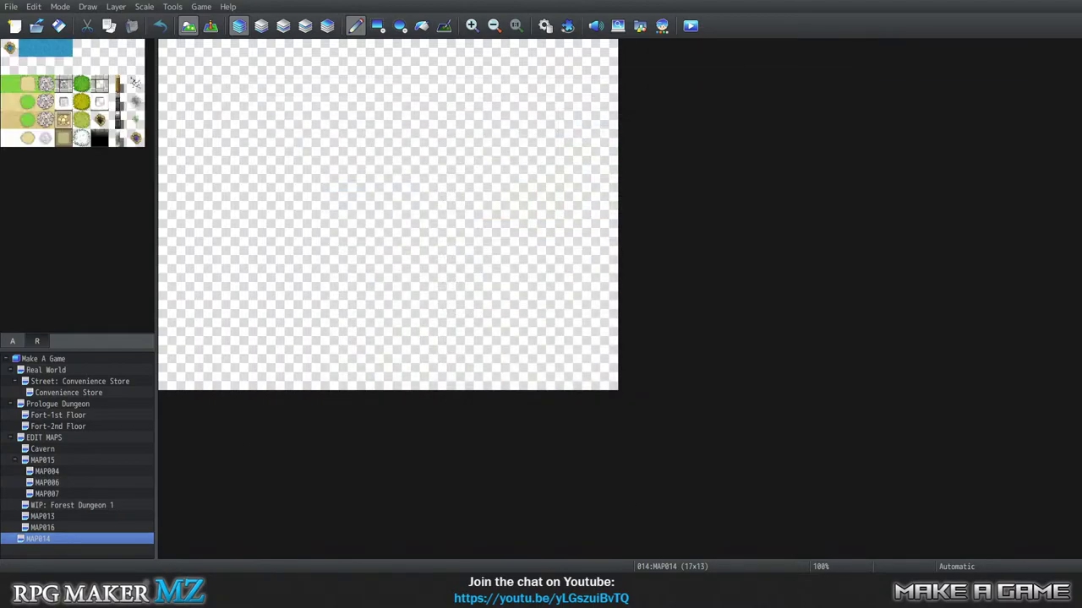
pyautogui.click(10, 83)
pyautogui.click(421, 25)
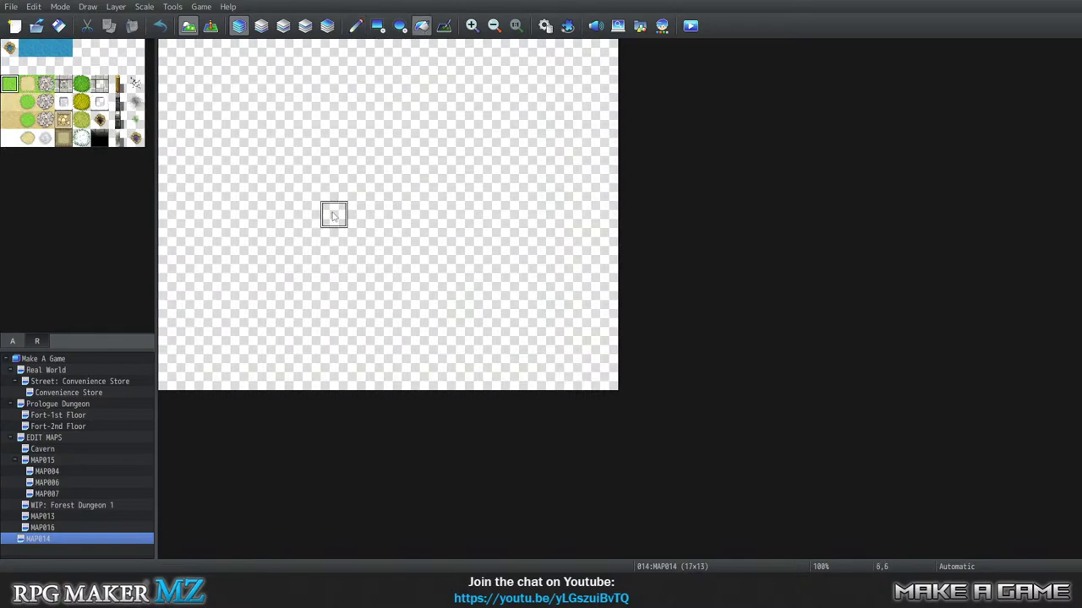
pyautogui.click(333, 212)
# Try flood-filling and pencil-drawing the pond water with automatic layering, undoing each attempt.
pyautogui.click(9, 48)
pyautogui.click(388, 132)
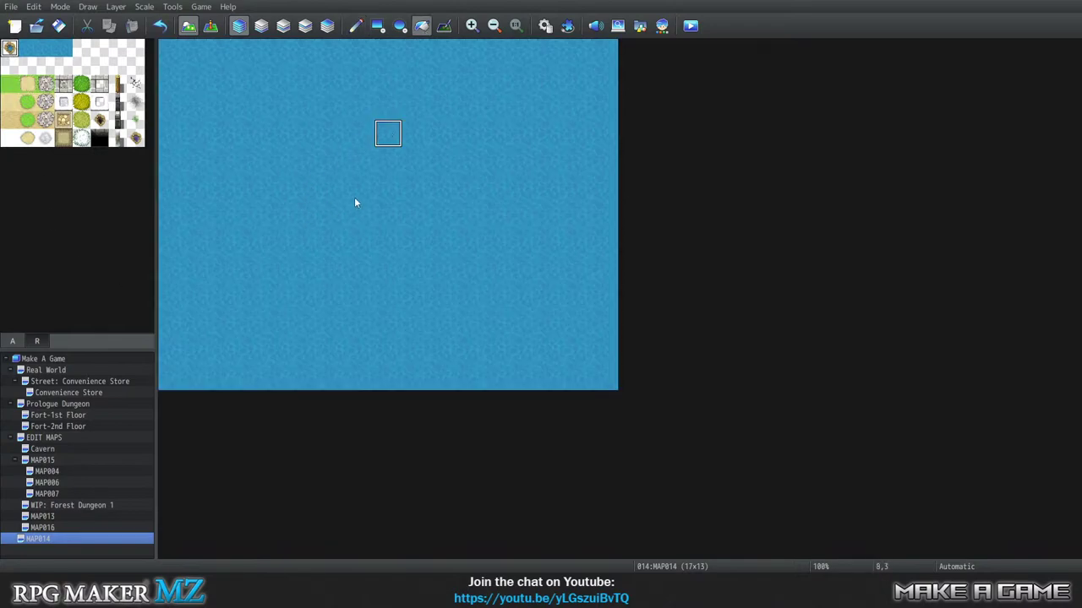
pyautogui.hotkey('ctrl', 'z')
pyautogui.click(354, 26)
pyautogui.moveTo(334, 133)
pyautogui.mouseDown()
pyautogui.moveTo(283, 194)
pyautogui.moveTo(383, 171)
pyautogui.mouseUp()
pyautogui.hotkey('ctrl', 'z')
# Draw an irregular rock-rimmed pond on Layer 2 over the grass and return to the Automatic layer view.
pyautogui.click(261, 25)
pyautogui.click(284, 25)
pyautogui.moveTo(361, 106)
pyautogui.mouseDown()
pyautogui.moveTo(306, 152)
pyautogui.moveTo(394, 181)
pyautogui.moveTo(306, 122)
pyautogui.moveTo(330, 195)
pyautogui.moveTo(336, 135)
pyautogui.moveTo(387, 169)
pyautogui.moveTo(412, 171)
pyautogui.moveTo(322, 237)
pyautogui.moveTo(334, 221)
pyautogui.moveTo(327, 201)
pyautogui.moveTo(332, 245)
pyautogui.mouseUp()
pyautogui.click(296, 288)
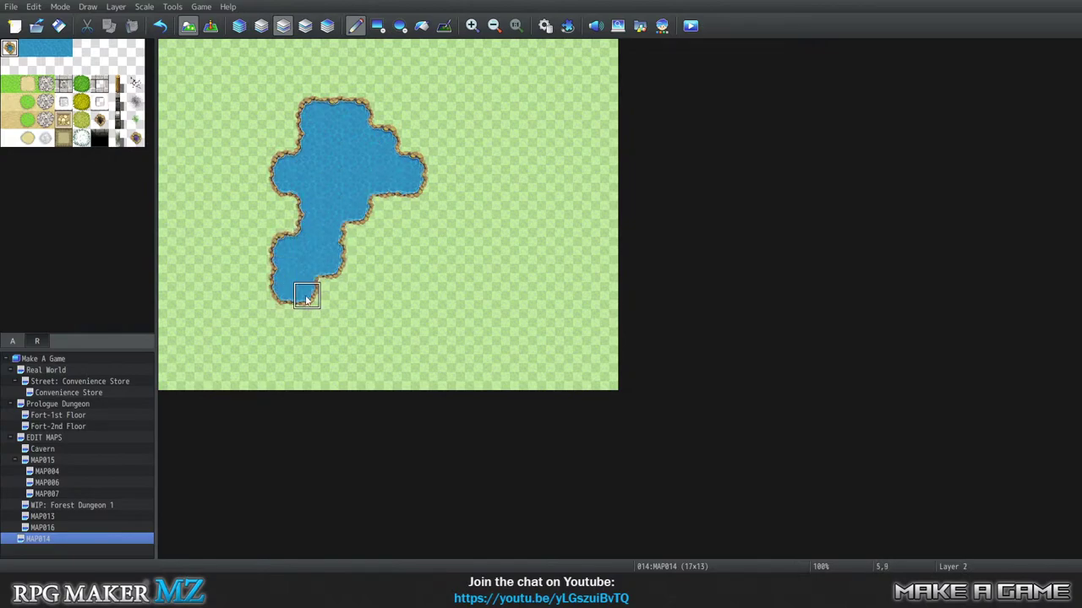
pyautogui.click(239, 25)
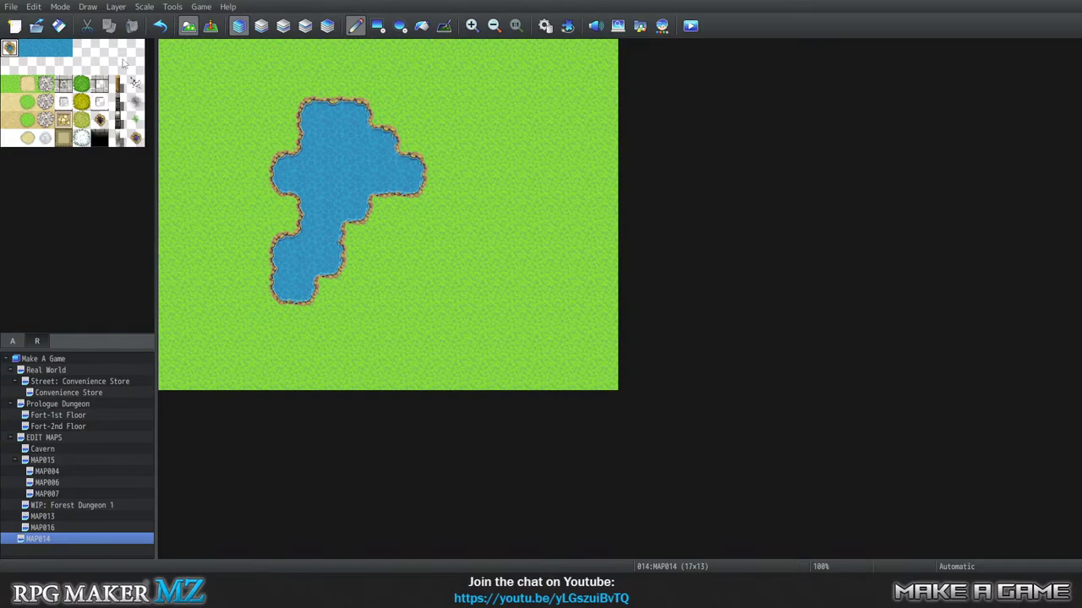
# Flood-fill the ground on Layer 1 beneath the pond with the pale sand tile and return to the Automatic view.
pyautogui.click(262, 31)
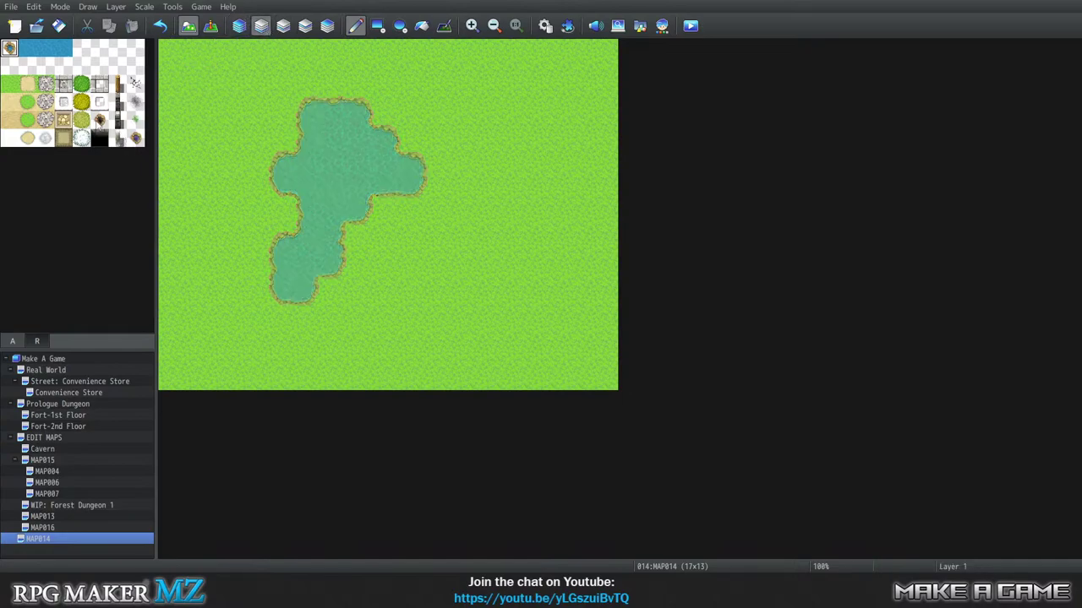
pyautogui.click(8, 102)
pyautogui.click(420, 25)
pyautogui.click(263, 107)
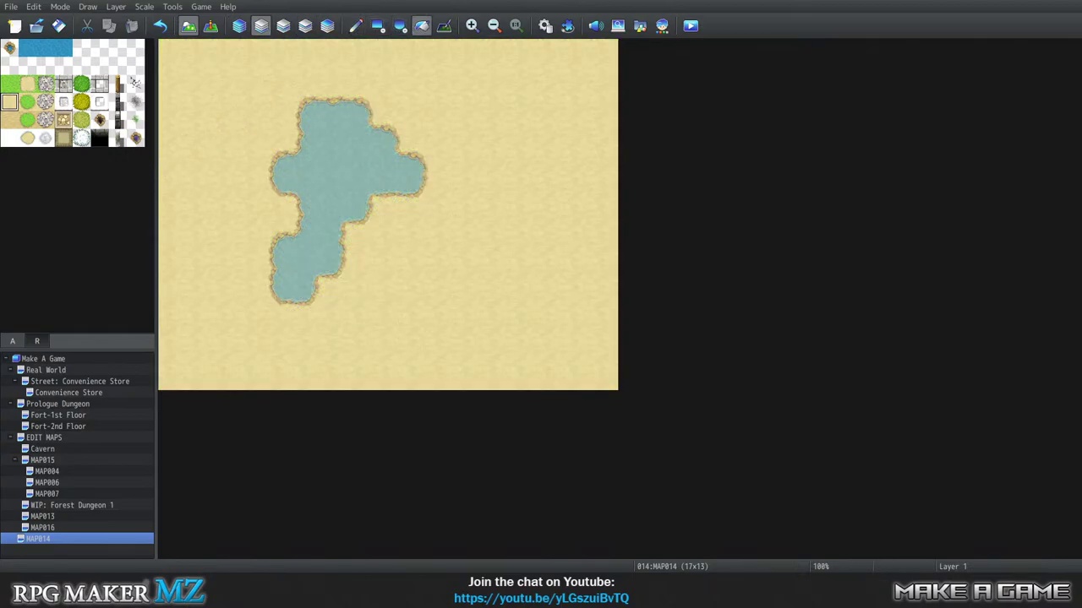
pyautogui.click(239, 25)
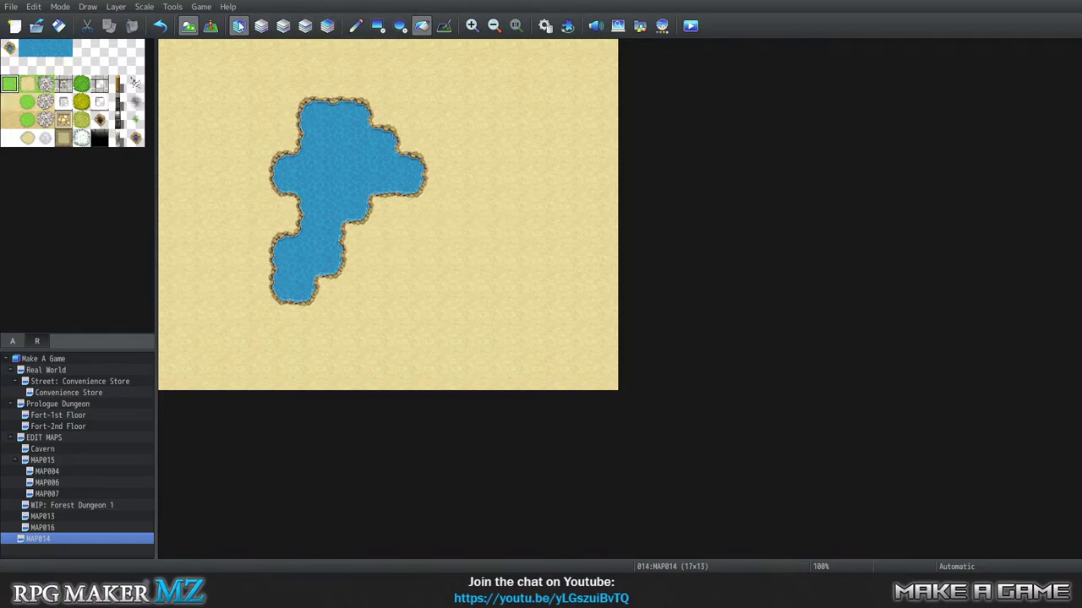
# Pencil grass around the upper half of the pond on Layer 1, refill the adjoining ground, and check the result in Automatic view.
pyautogui.click(261, 25)
pyautogui.click(356, 29)
pyautogui.moveTo(200, 133)
pyautogui.mouseDown()
pyautogui.moveTo(442, 214)
pyautogui.moveTo(258, 131)
pyautogui.moveTo(458, 160)
pyautogui.moveTo(279, 136)
pyautogui.mouseUp()
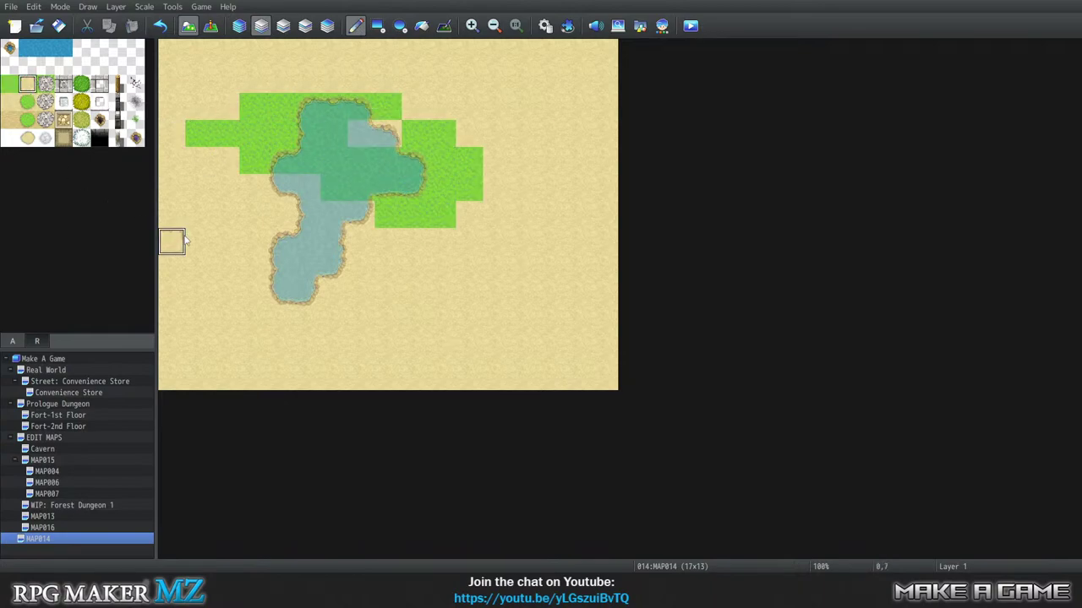
pyautogui.click(422, 26)
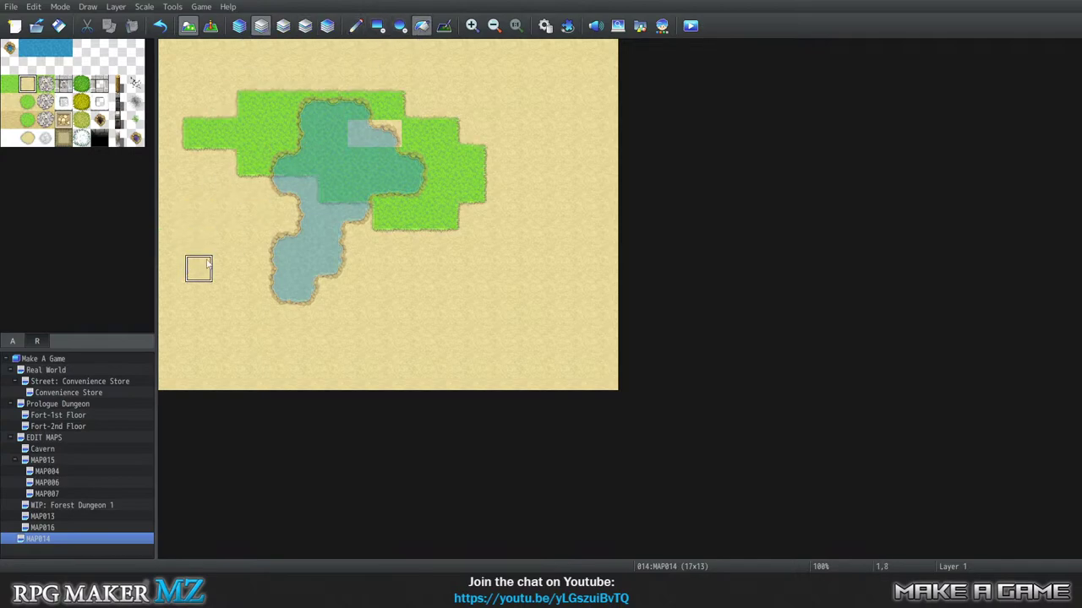
pyautogui.click(239, 25)
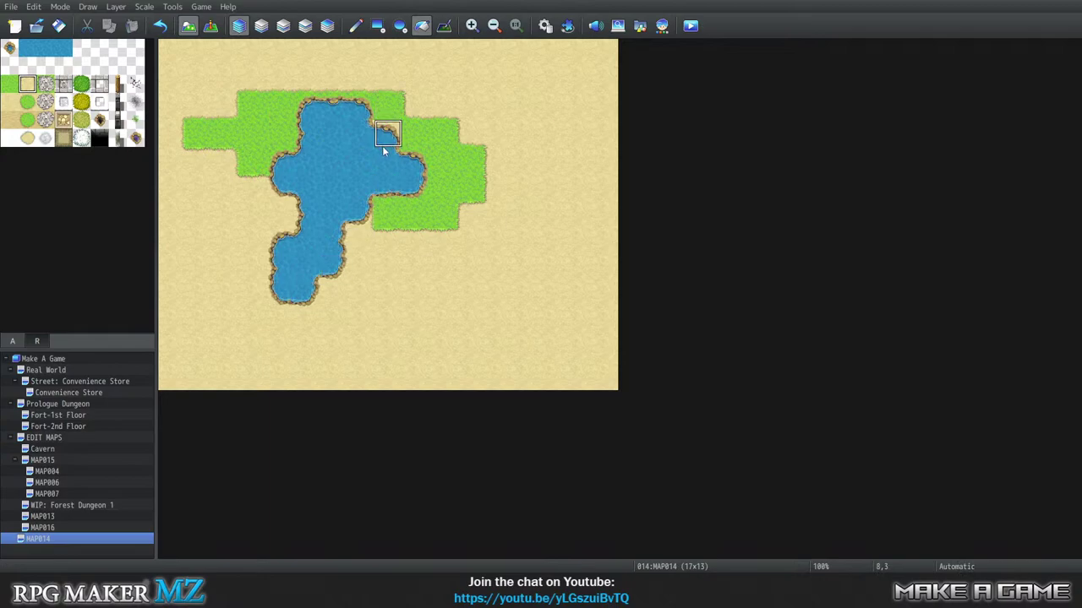
pyautogui.click(261, 25)
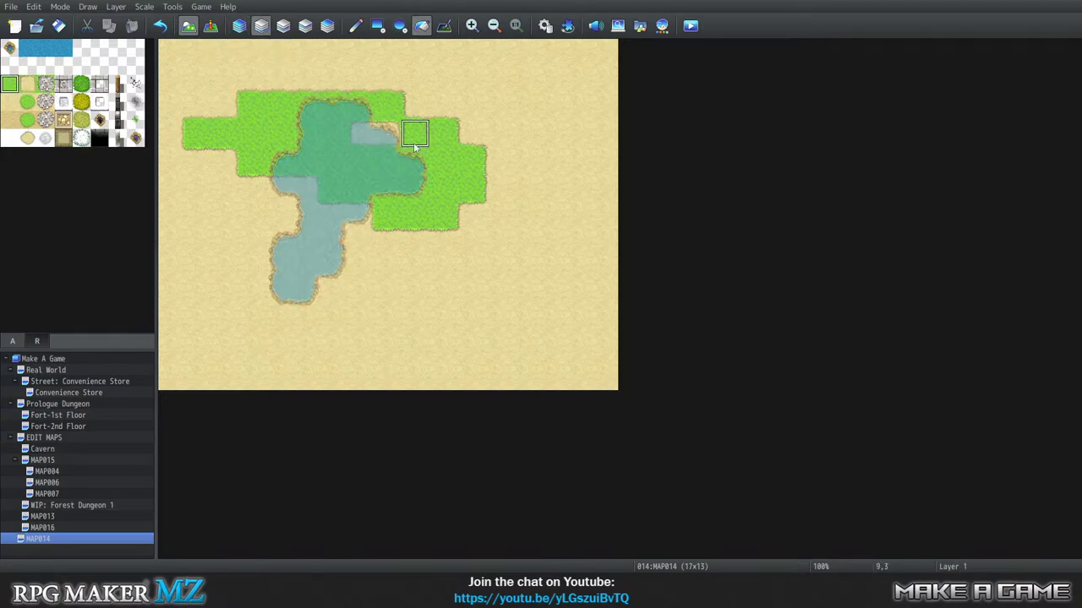
pyautogui.click(239, 25)
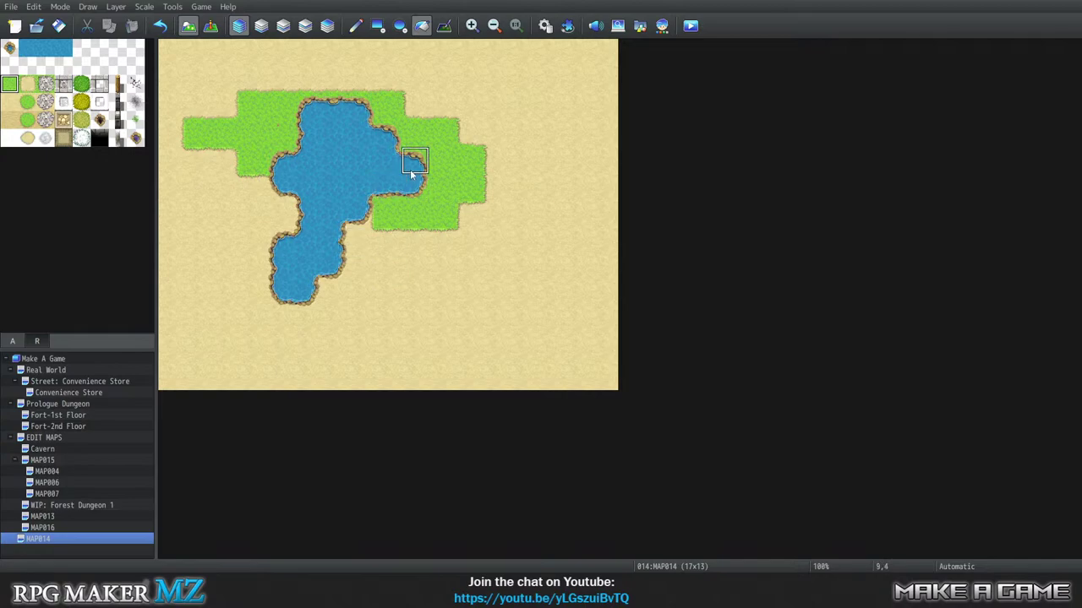
# Flood-fill the surrounding ground with the pale sand tile and the grass west of the pond with the grass-on-sand tile.
pyautogui.click(11, 104)
pyautogui.click(225, 239)
pyautogui.click(31, 105)
pyautogui.click(229, 135)
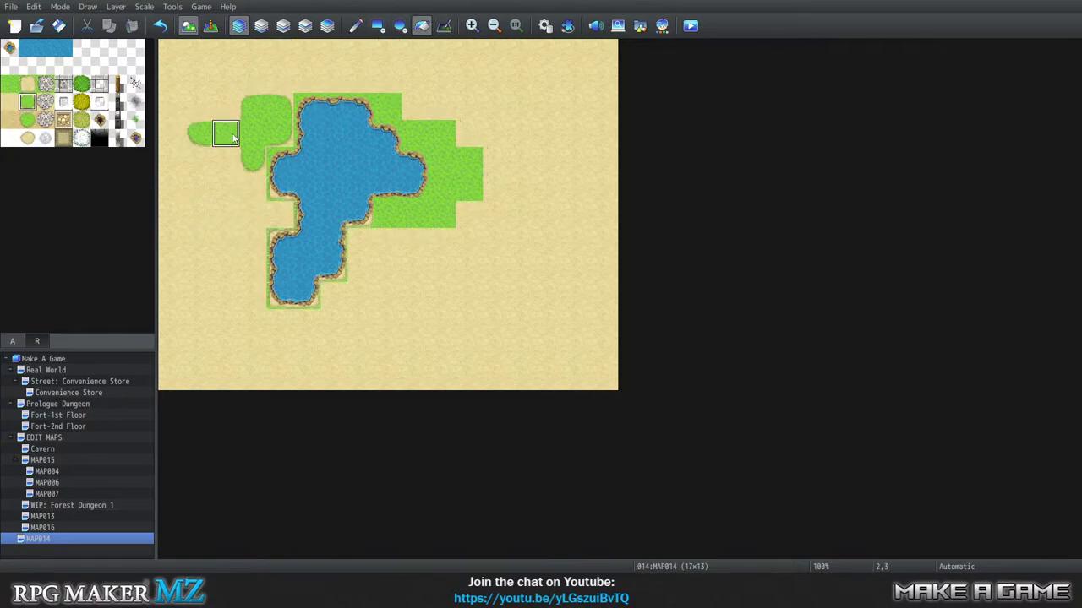
# On Layer 1, fill the remaining grass with the grass-on-sand tile, refill the pond's border with sand, and return to Automatic view.
pyautogui.click(261, 25)
pyautogui.click(466, 160)
pyautogui.rightClick(225, 215)
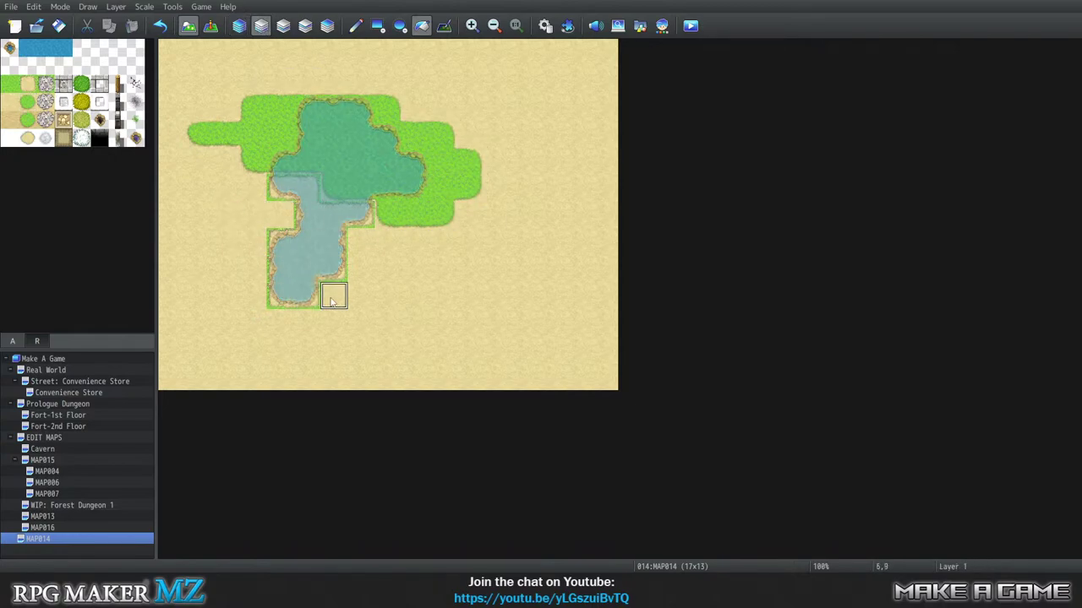
pyautogui.click(331, 269)
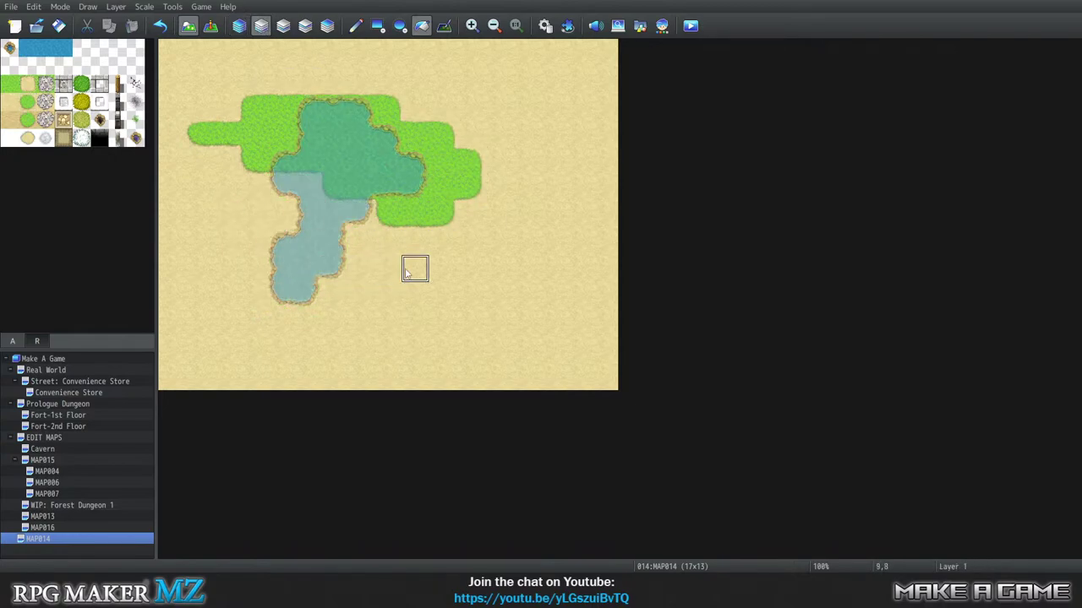
pyautogui.click(234, 32)
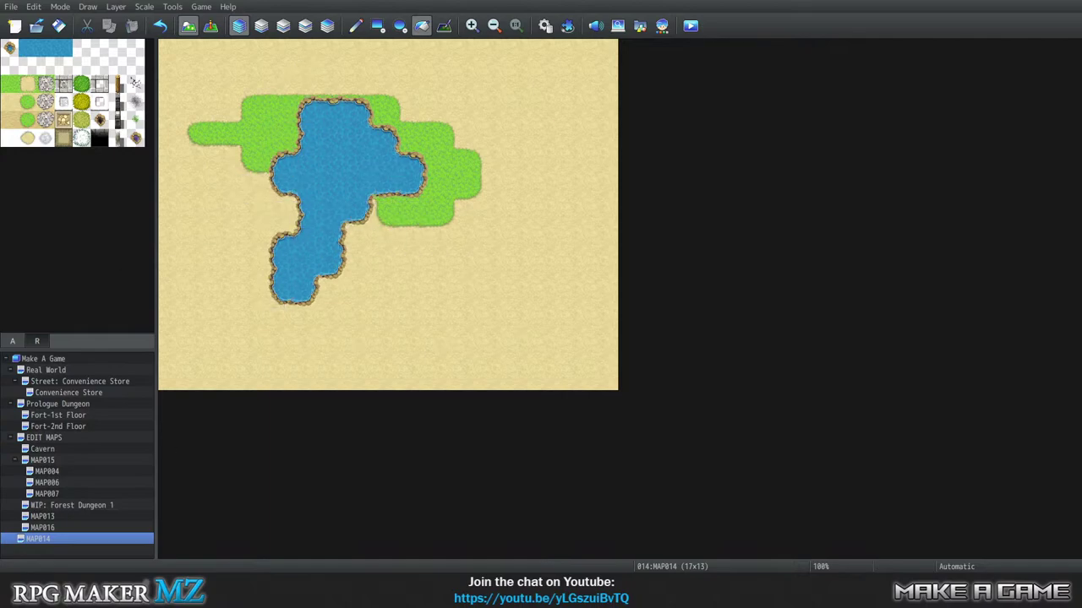
# Switch to Photoshop and undo NewA1.png back to the single pond with its sand background selected on Layer 1.
pyautogui.hotkey('alt', 'Tab')
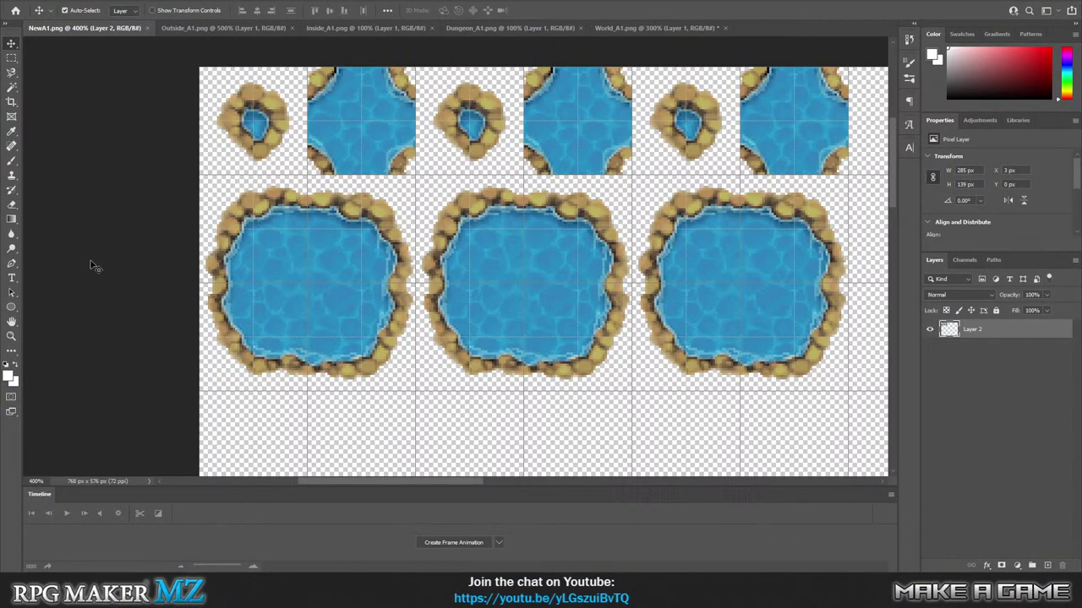
pyautogui.hotkey('ctrl', 'z')
pyautogui.hotkey('ctrl', 'z')
pyautogui.hotkey('ctrl', 'z')
pyautogui.hotkey('ctrl', 'z')
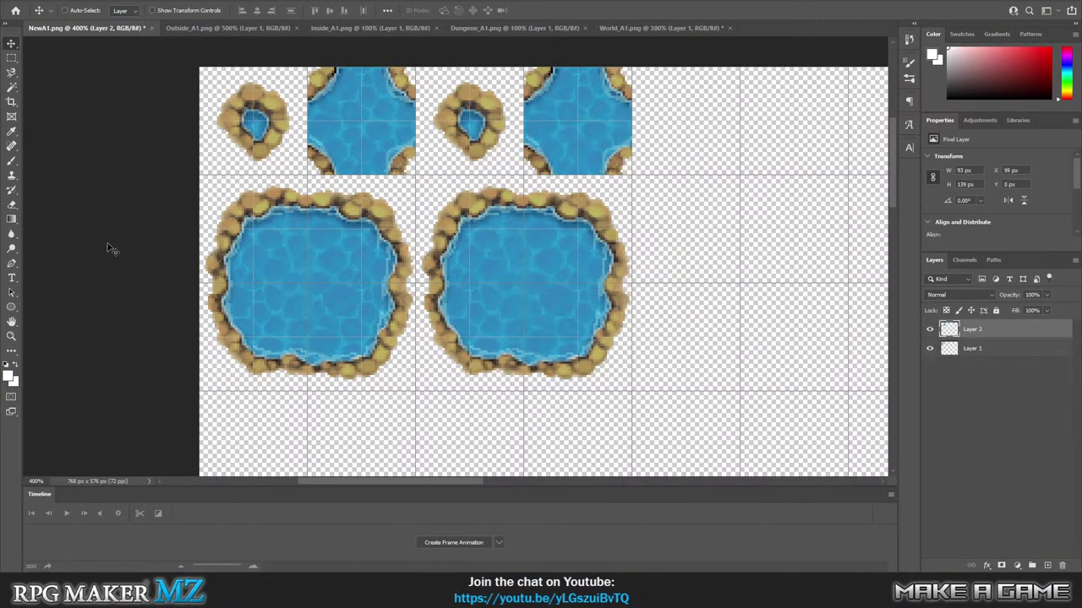
pyautogui.hotkey('ctrl', 'z')
pyautogui.hotkey('ctrl', 'z')
pyautogui.hotkey('ctrl', 'z')
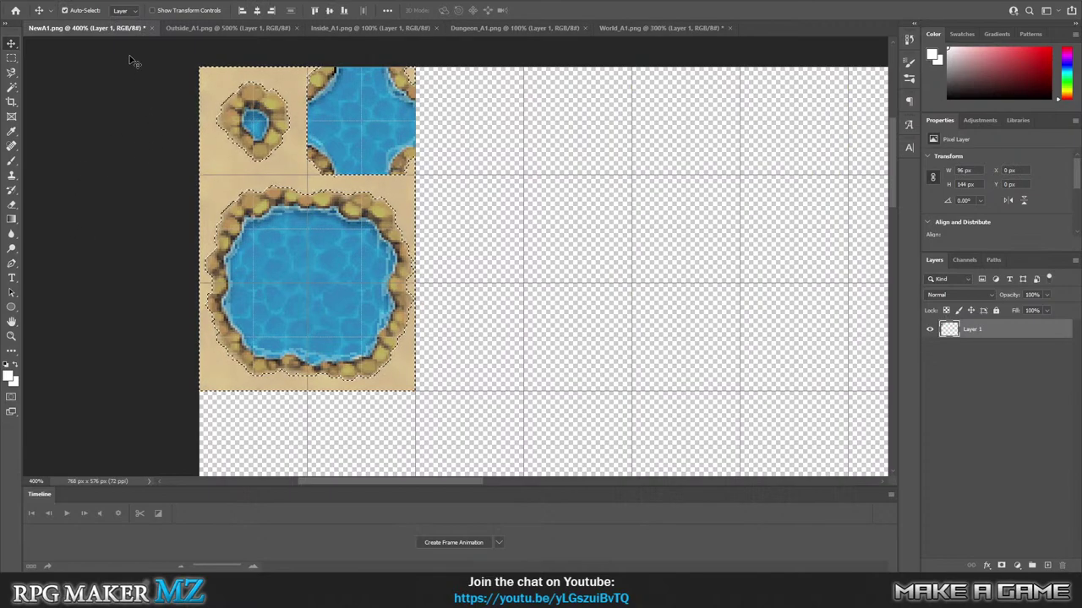
# Expand the selection of the sand background by 1 pixel and cut it from Layer 1.
pyautogui.click(135, 1)
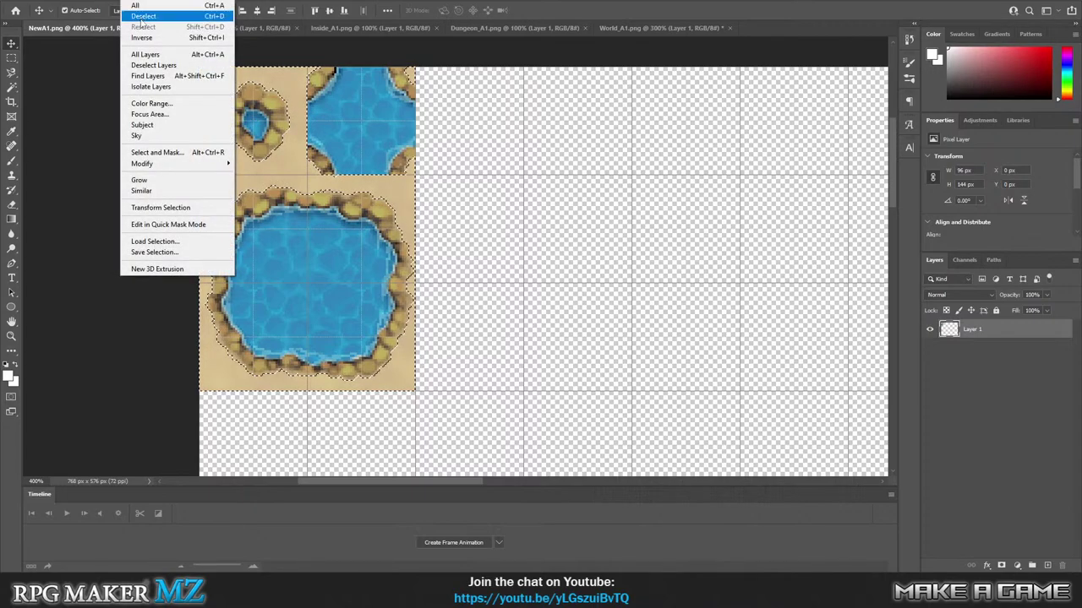
pyautogui.moveTo(152, 165)
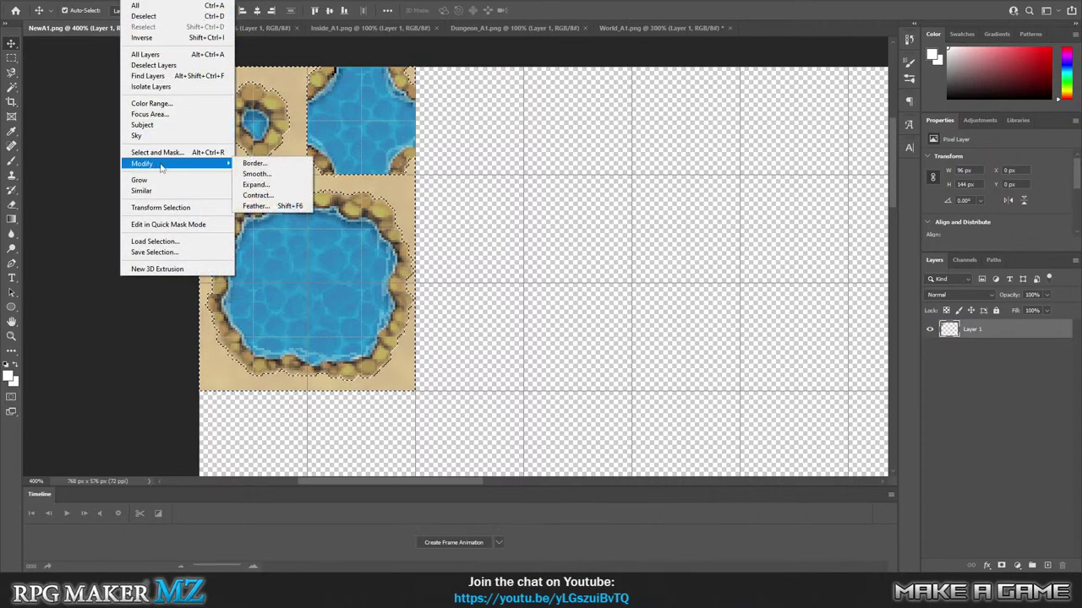
pyautogui.click(272, 185)
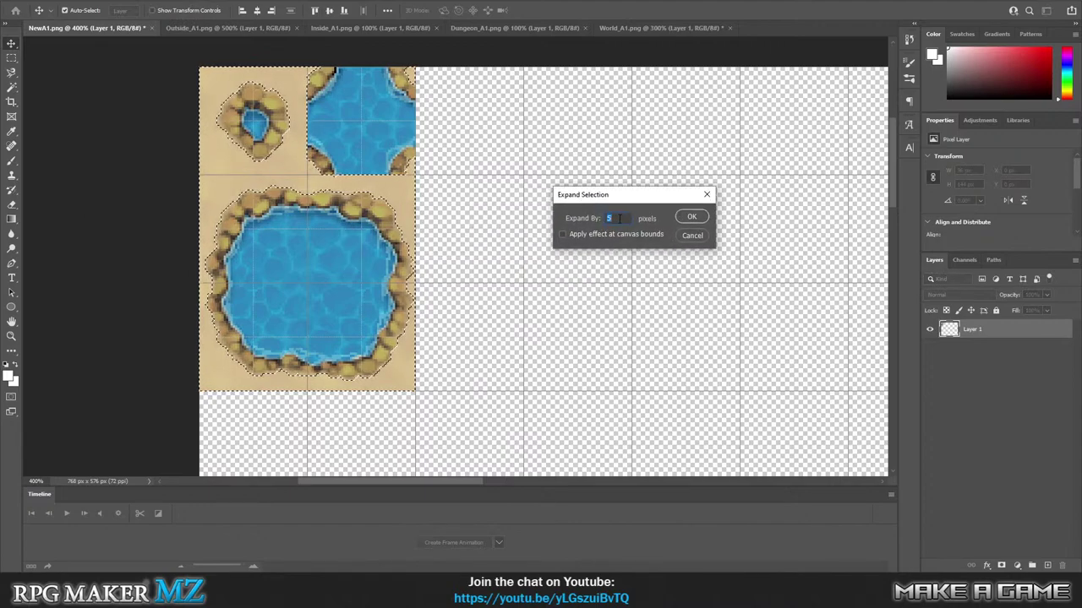
pyautogui.write('1')
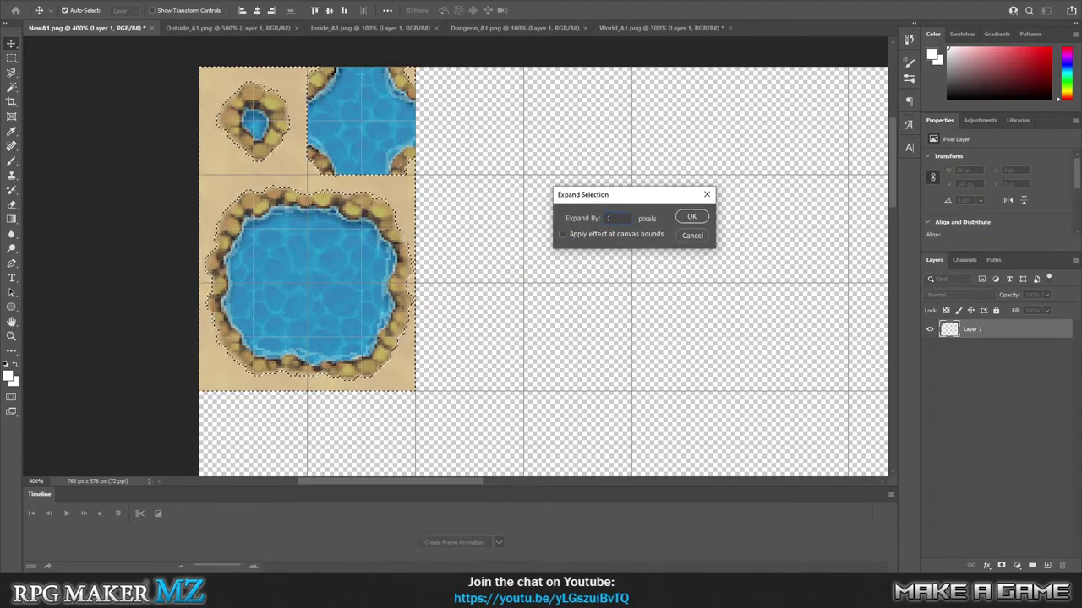
pyautogui.press('Return')
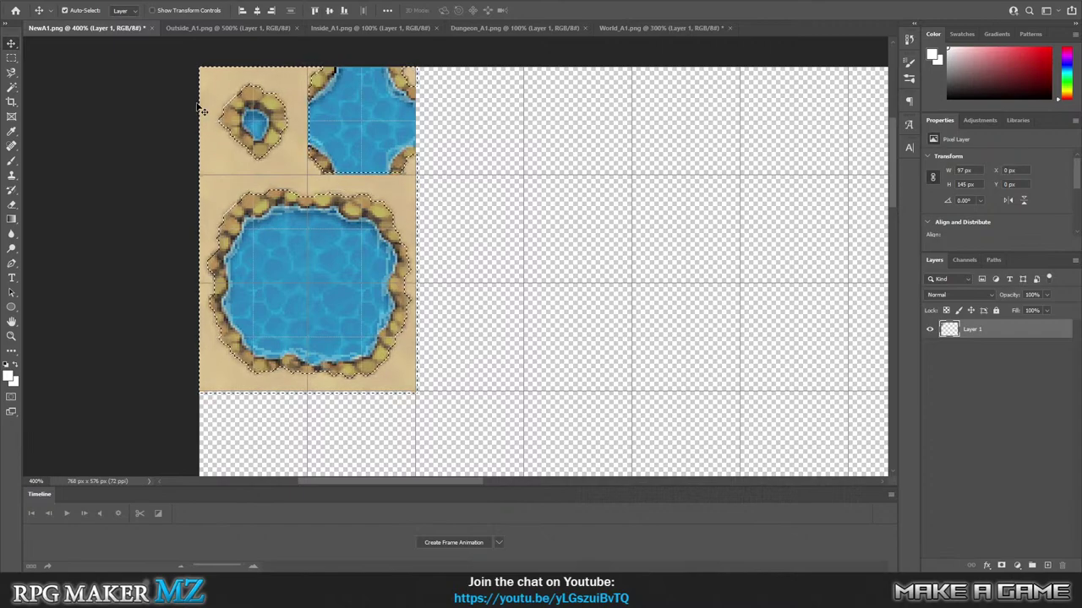
pyautogui.click(39, 1)
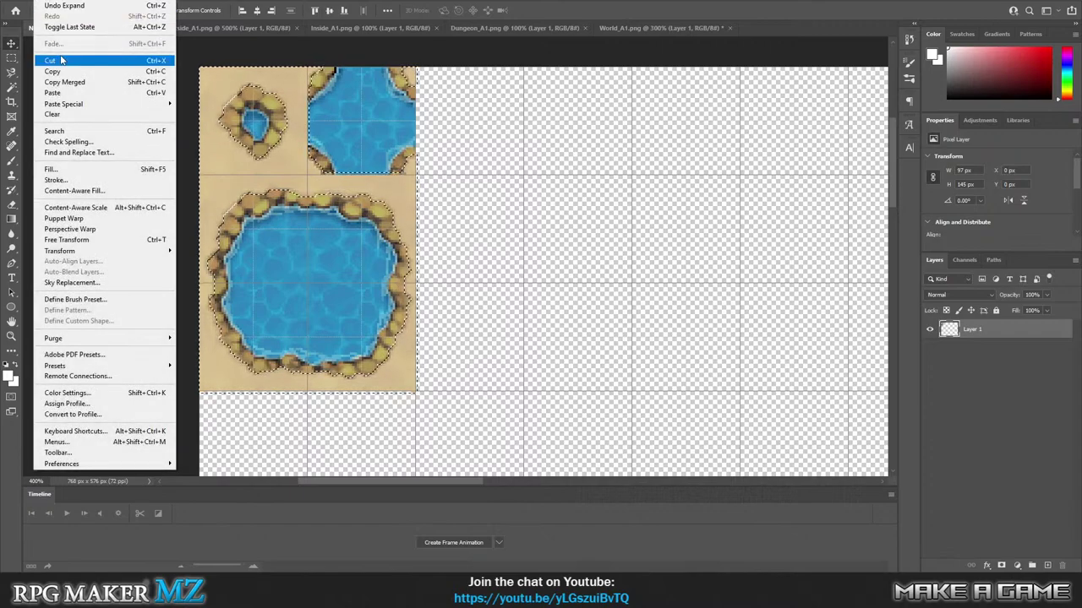
pyautogui.click(64, 60)
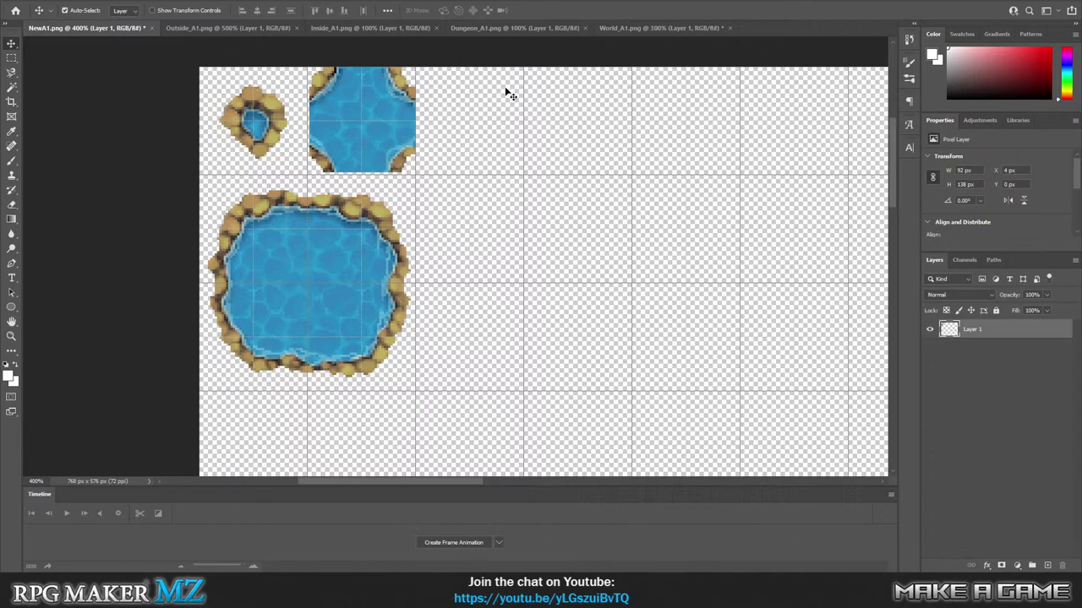
# In World_A1.png, marquee-select the 48 x 48 px inner-corner water tile of the first rock-rimmed pond.
pyautogui.click(540, 27)
pyautogui.click(650, 26)
pyautogui.click(541, 28)
pyautogui.click(640, 28)
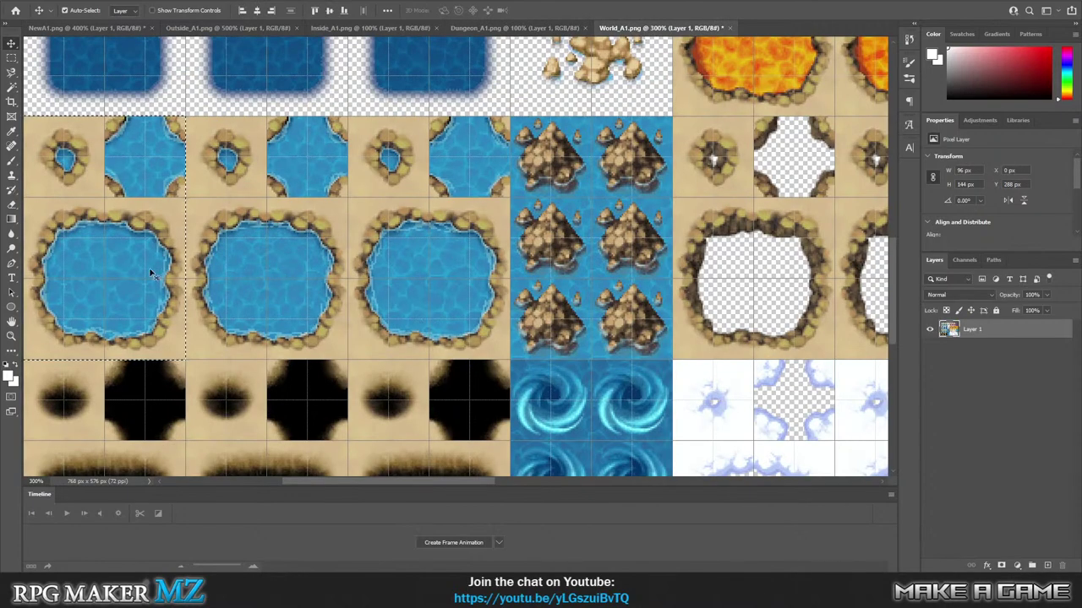
pyautogui.press('m')
pyautogui.click(117, 125)
pyautogui.moveTo(103, 118); pyautogui.dragTo(187, 201)
pyautogui.click(40, 0)
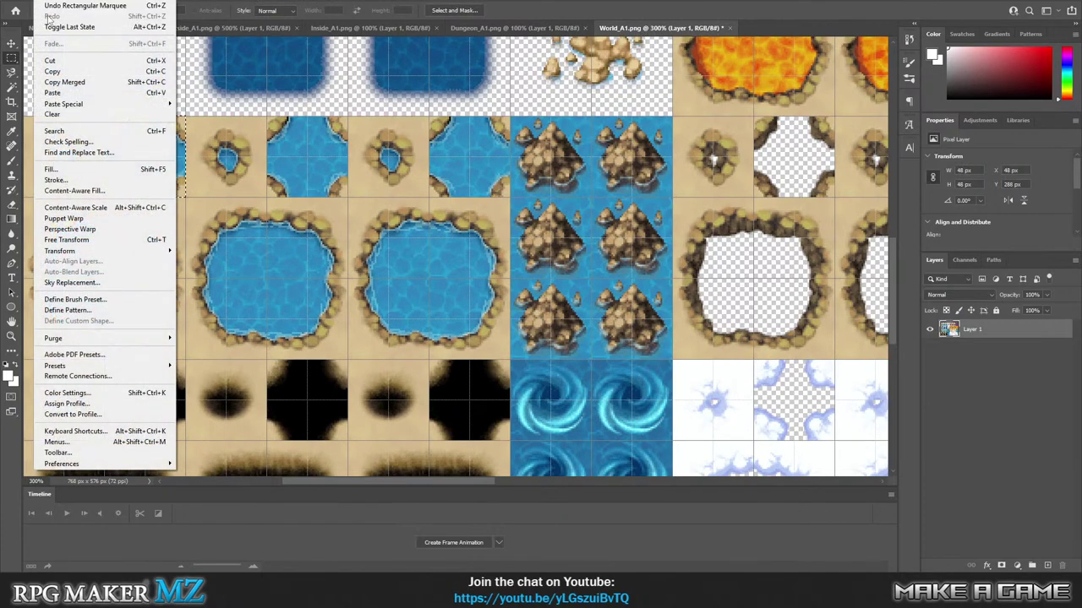
pyautogui.click(67, 60)
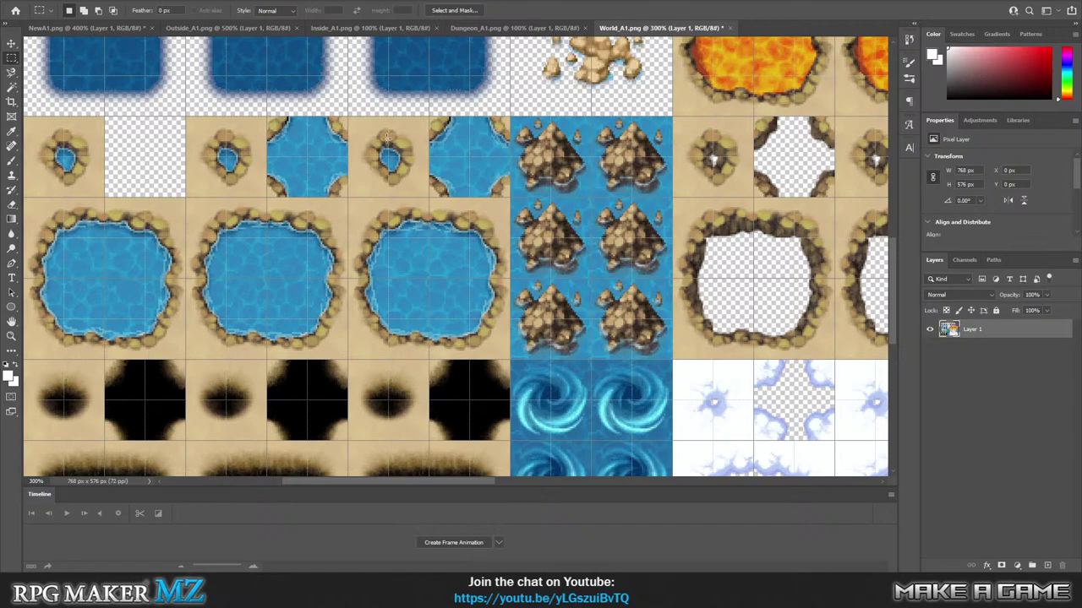
pyautogui.hotkey('ctrl', 'z')
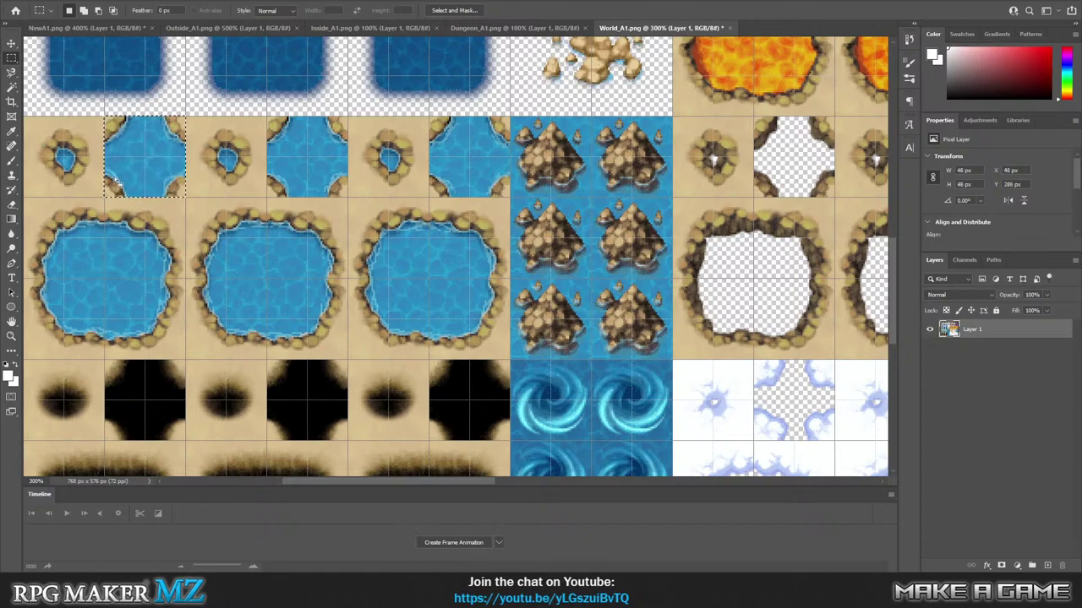
# Copy the selected inner-corner tile into NewA1.png, place it over the trimmed tile at X 48, Y 0 px, and select Layer 1.
pyautogui.click(40, 0)
pyautogui.click(51, 71)
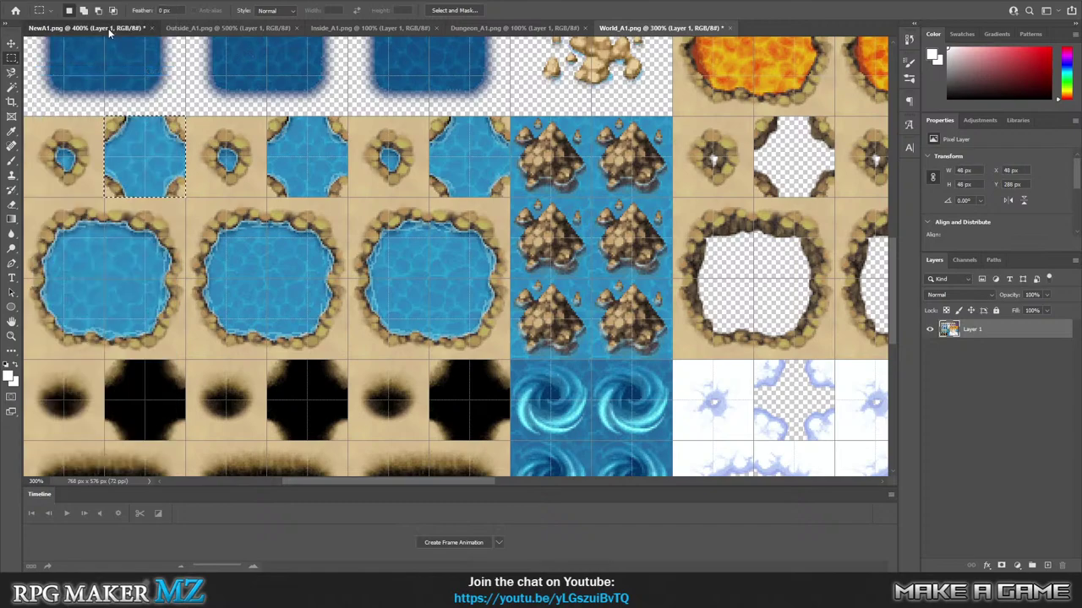
pyautogui.click(108, 28)
pyautogui.hotkey('ctrl', 'v')
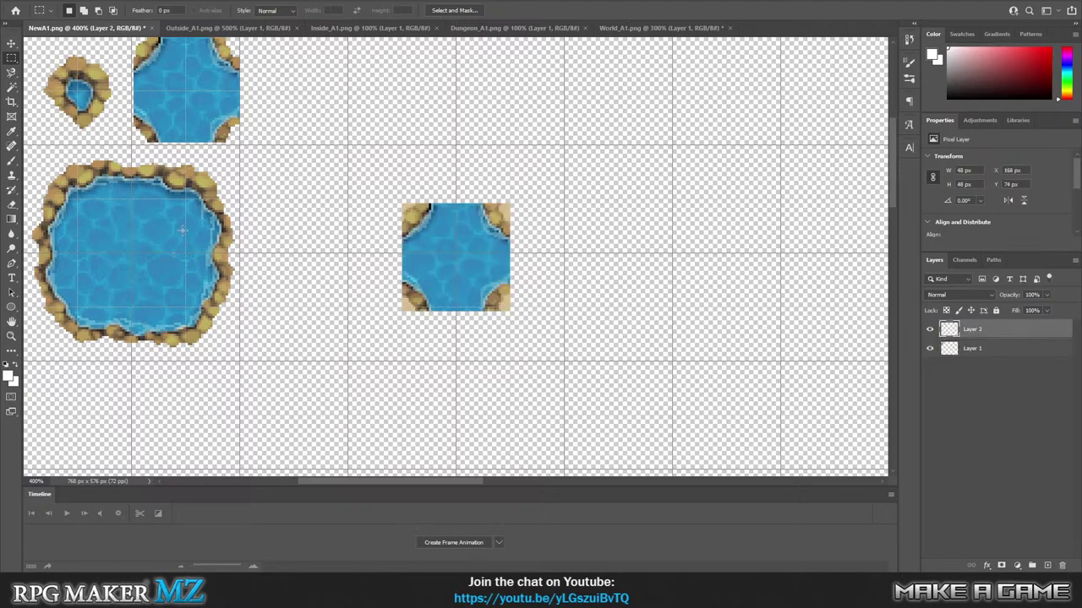
pyautogui.click(11, 43)
pyautogui.moveTo(435, 241); pyautogui.dragTo(179, 96)
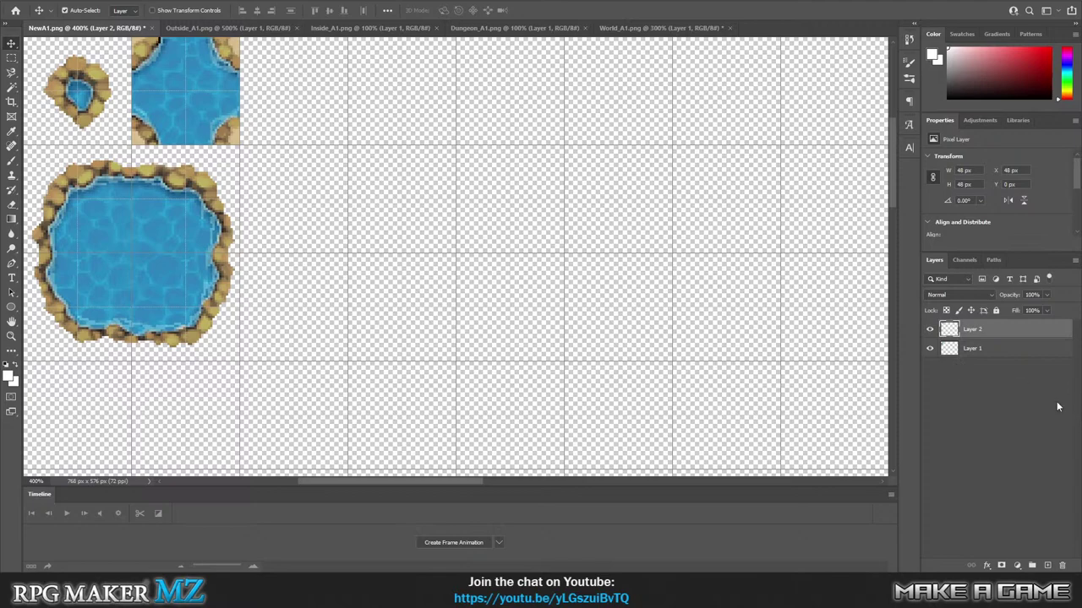
pyautogui.click(970, 349)
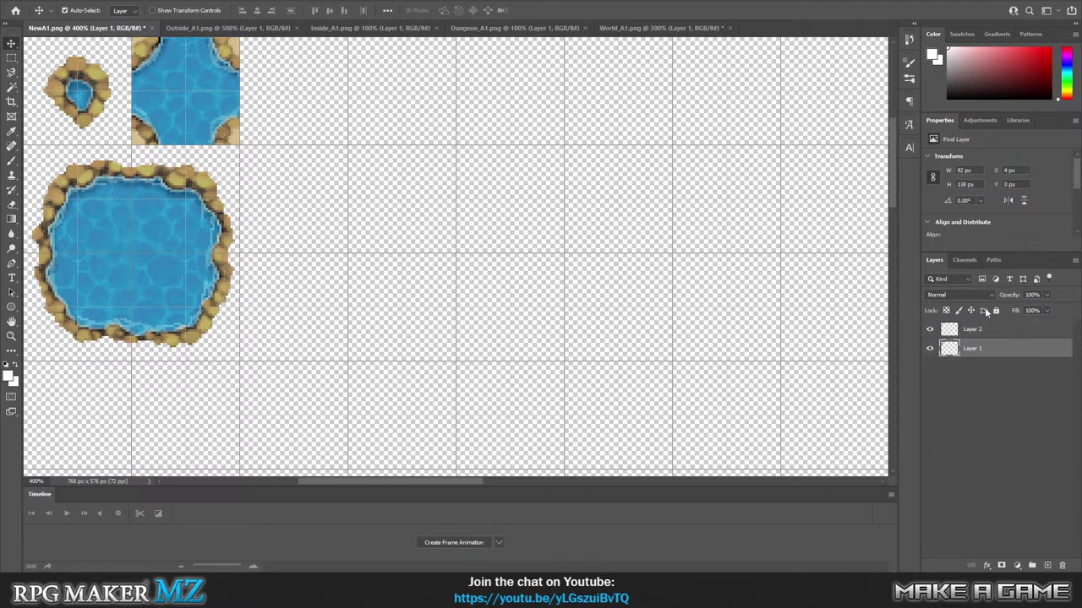
# Move Layer 2 beneath Layer 1, toggle both layers' visibility to compare the inner-corner tiles, and hide Layer 2.
pyautogui.moveTo(982, 327); pyautogui.dragTo(970, 372)
pyautogui.click(930, 331)
pyautogui.click(930, 331)
pyautogui.click(931, 349)
pyautogui.click(931, 349)
pyautogui.click(932, 351)
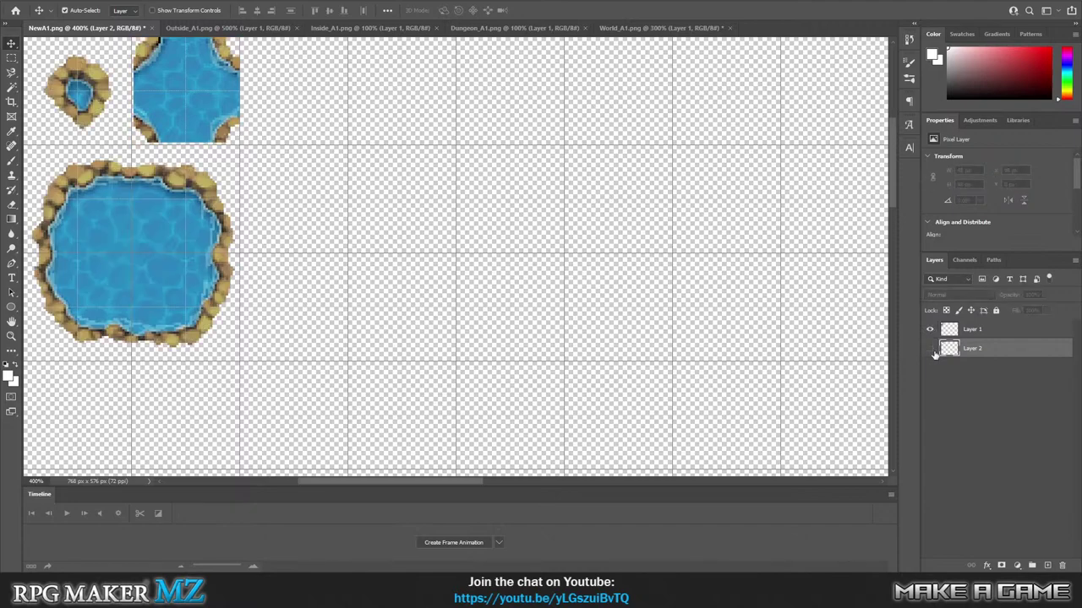
# Marquee-select a 58 x 45 px area at X 50, Y 0 px over the inner-corner tile, activate Layer 1 and show Layer 2.
pyautogui.click(11, 58)
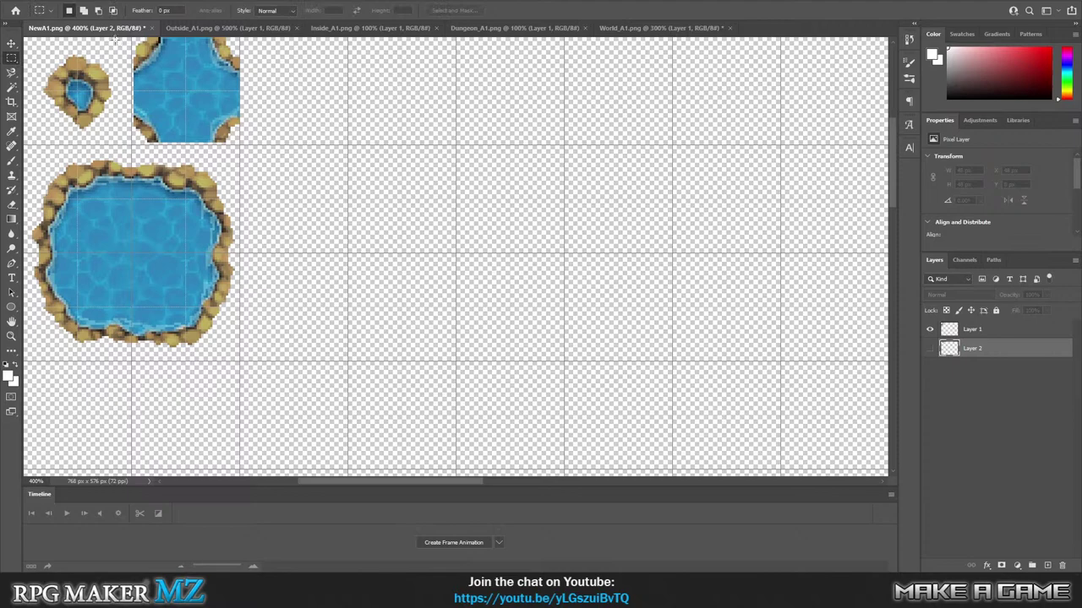
pyautogui.moveTo(136, 37); pyautogui.dragTo(267, 137)
pyautogui.click(980, 328)
pyautogui.click(38, 4)
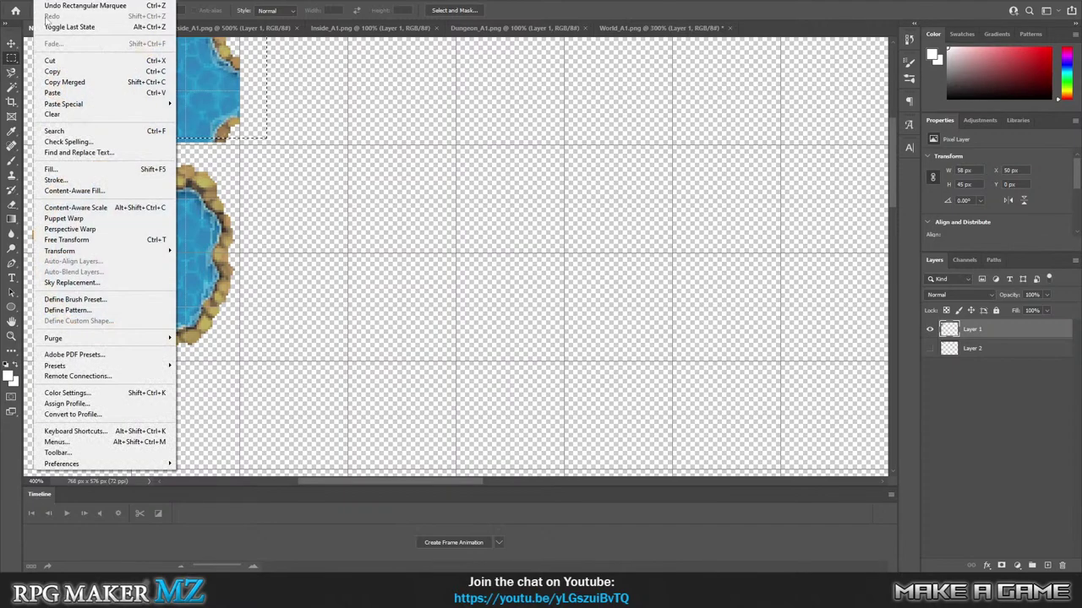
pyautogui.click(923, 354)
pyautogui.click(929, 348)
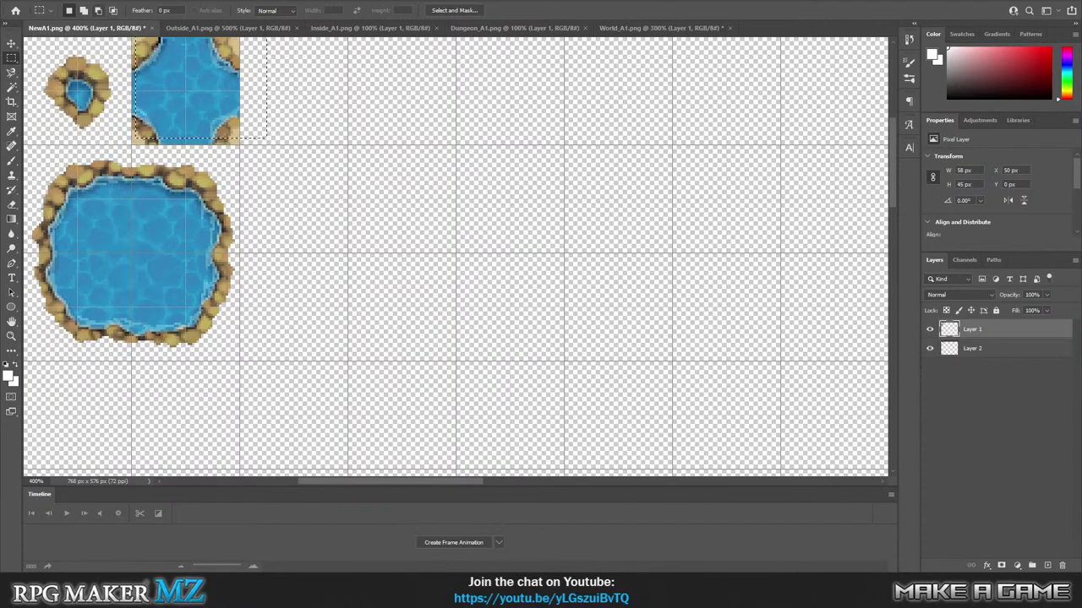
# Cut the selected area from Layer 2, keeping only the tile's edge strips beneath Layer 1.
pyautogui.click(38, 4)
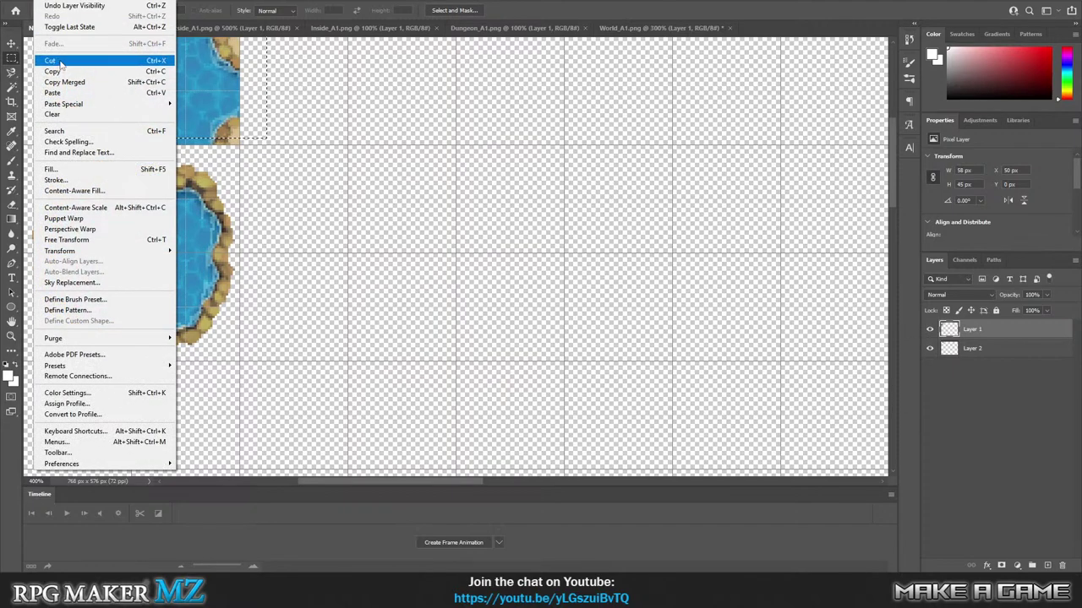
pyautogui.click(52, 72)
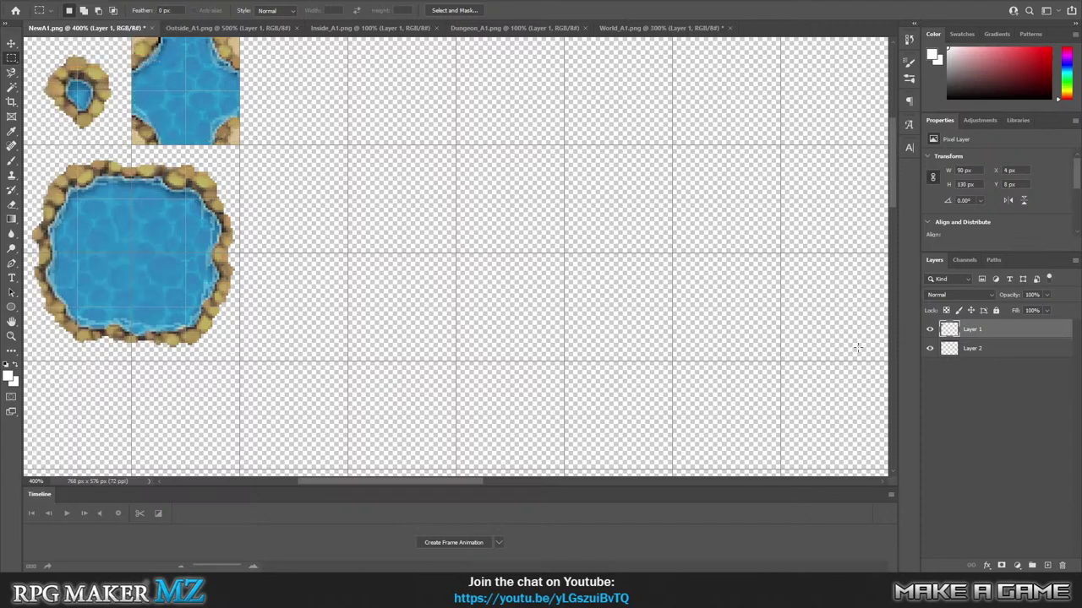
pyautogui.click(972, 348)
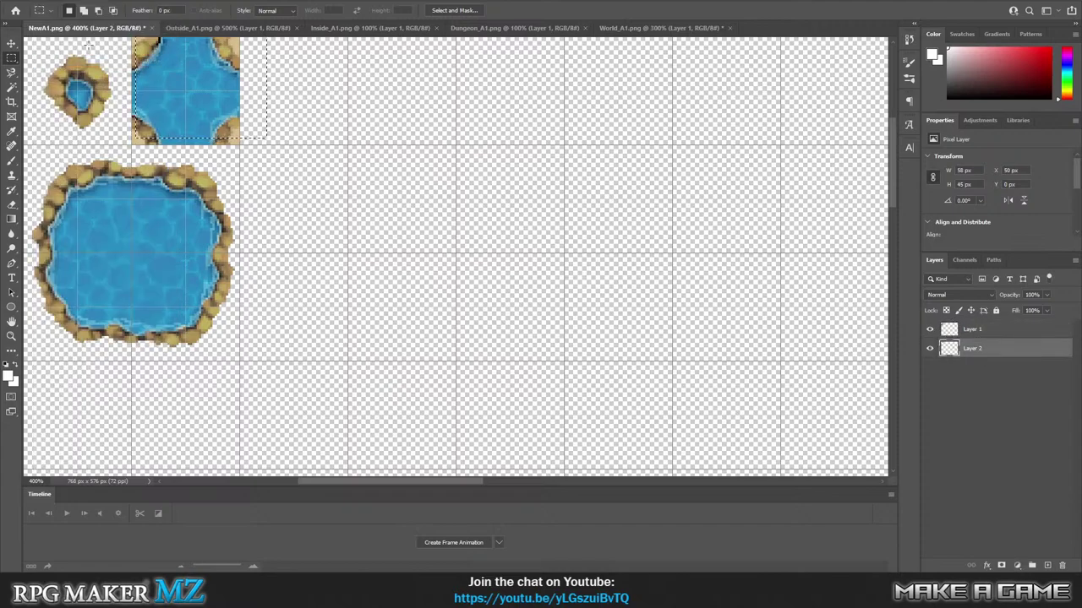
pyautogui.click(52, 91)
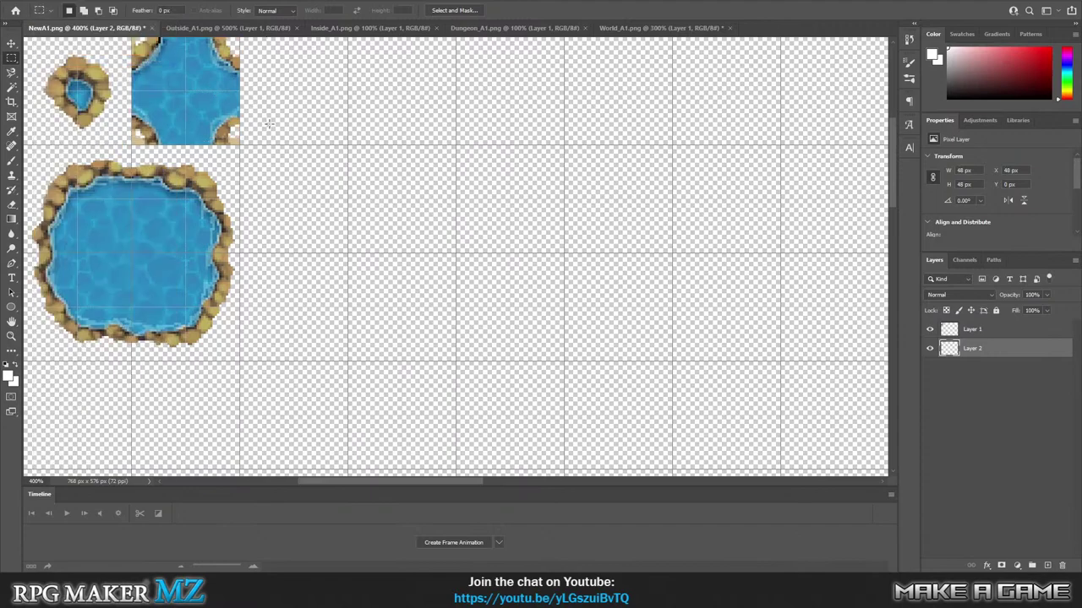
# Cut the leftover sand at the inner-corner tile's lower-right and lower-left corners from Layer 2.
pyautogui.moveTo(262, 160); pyautogui.dragTo(224, 136)
pyautogui.click(47, 0)
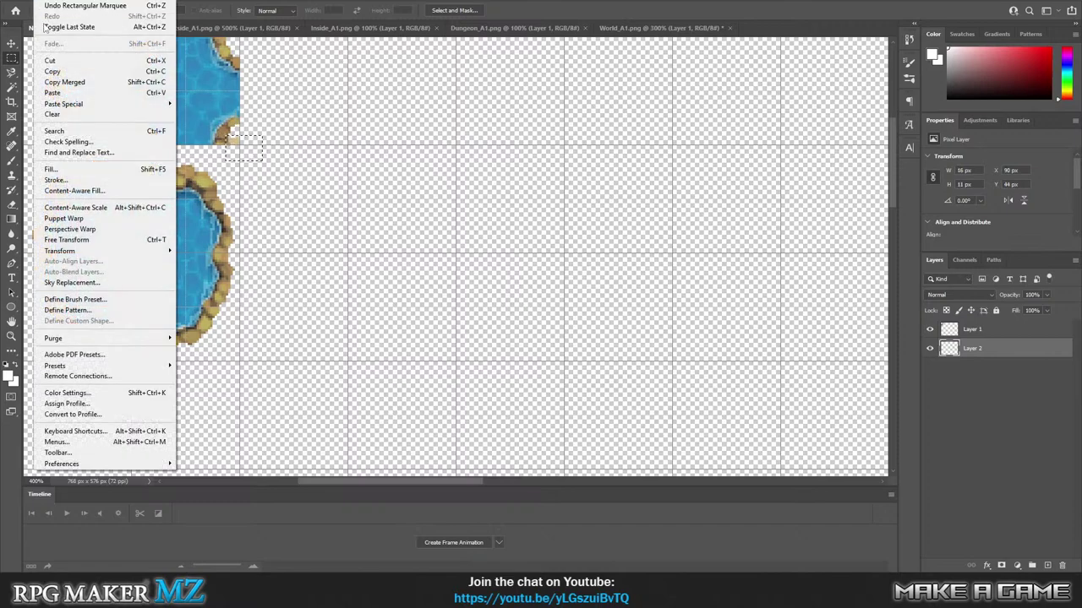
pyautogui.click(67, 59)
pyautogui.moveTo(116, 128); pyautogui.dragTo(137, 140)
pyautogui.click(99, 128)
pyautogui.click(38, 1)
pyautogui.click(59, 61)
pyautogui.moveTo(118, 132)
pyautogui.mouseDown()
pyautogui.moveTo(138, 110)
pyautogui.moveTo(124, 129)
pyautogui.moveTo(136, 138)
pyautogui.mouseUp()
pyautogui.click(46, 2)
pyautogui.click(53, 26)
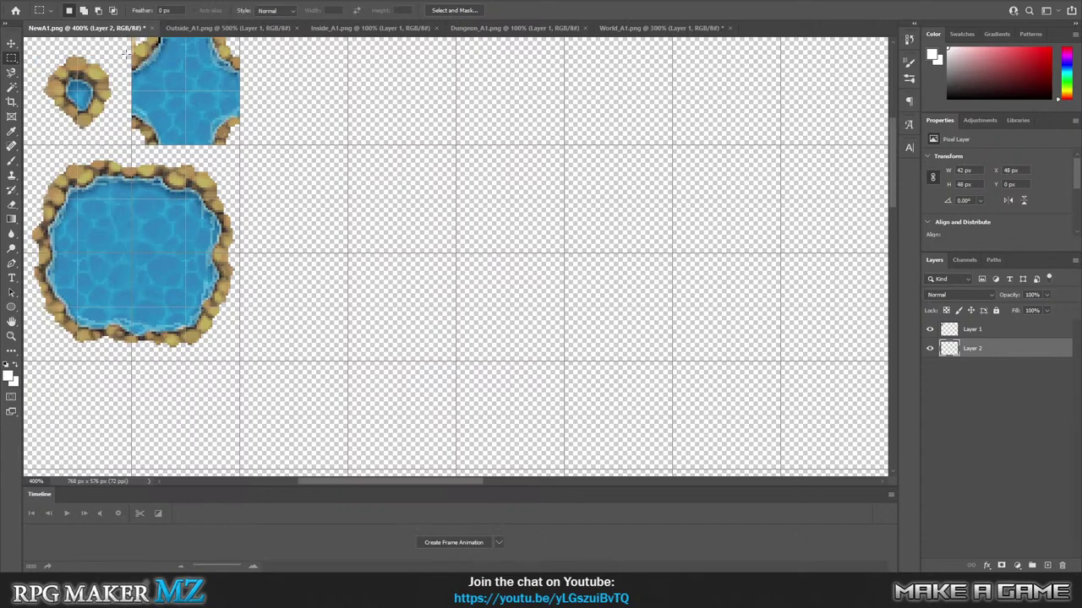
# Cut the leftover sand at the inner-corner tile's upper-left corner from Layer 2.
pyautogui.moveTo(127, 52)
pyautogui.mouseDown()
pyautogui.moveTo(129, 39)
pyautogui.moveTo(128, 67)
pyautogui.mouseUp()
pyautogui.press('Return')
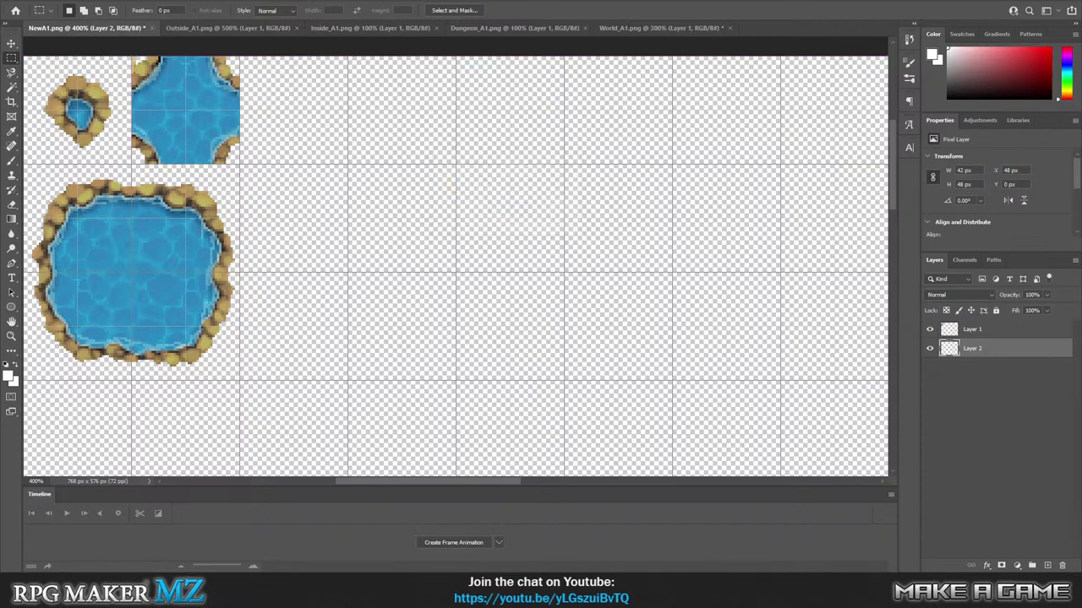
pyautogui.click(11, 336)
pyautogui.click(131, 71)
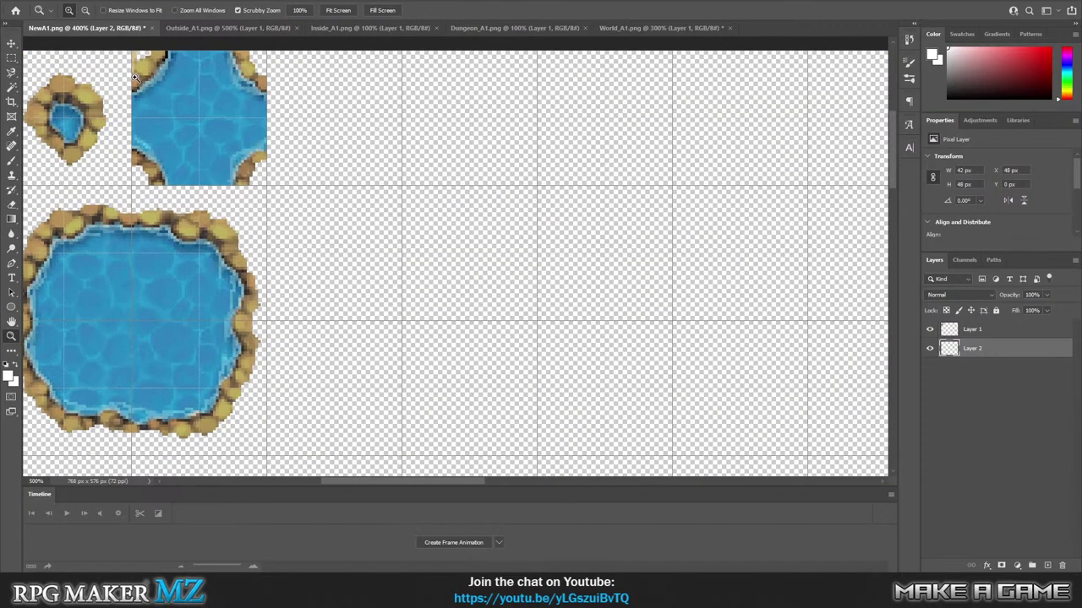
pyautogui.scroll(3, 130, 68)
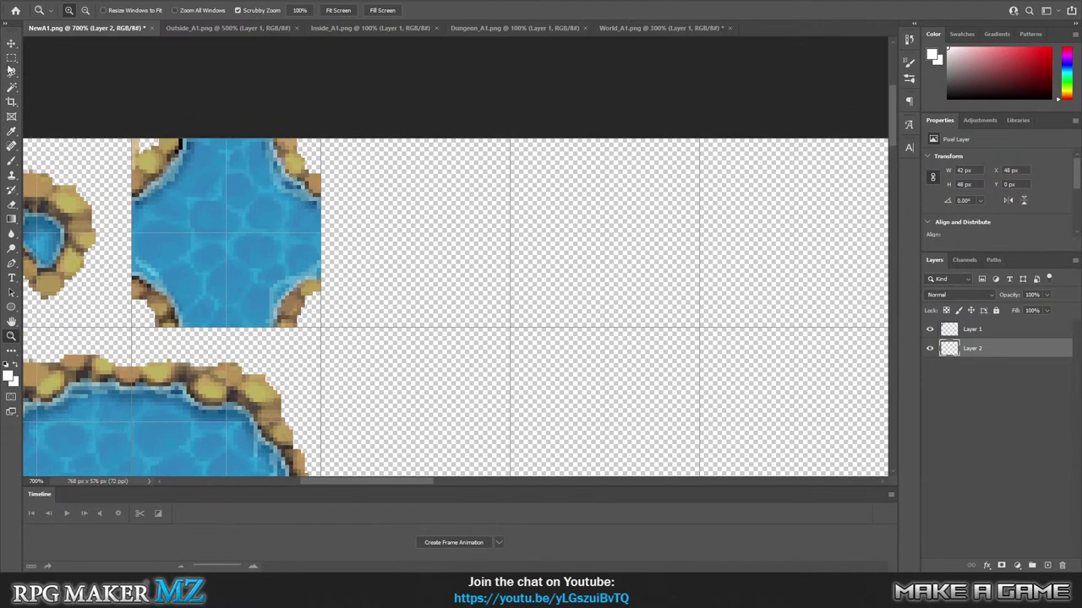
pyautogui.click(11, 58)
pyautogui.moveTo(115, 120); pyautogui.dragTo(131, 167)
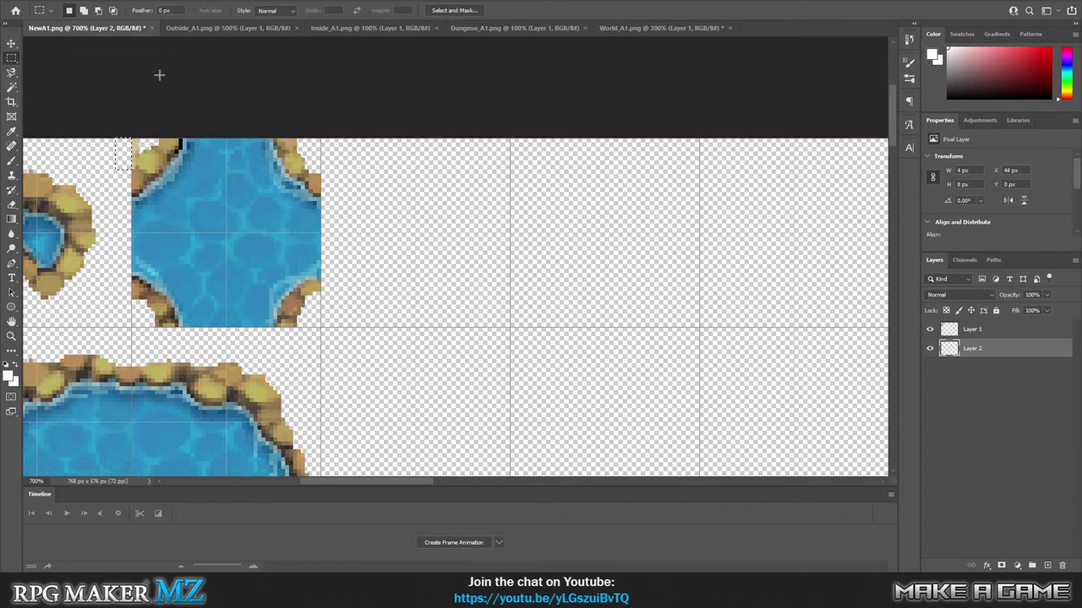
pyautogui.click(42, 1)
pyautogui.click(67, 63)
pyautogui.moveTo(119, 135); pyautogui.dragTo(138, 145)
pyautogui.click(42, 10)
pyautogui.click(59, 61)
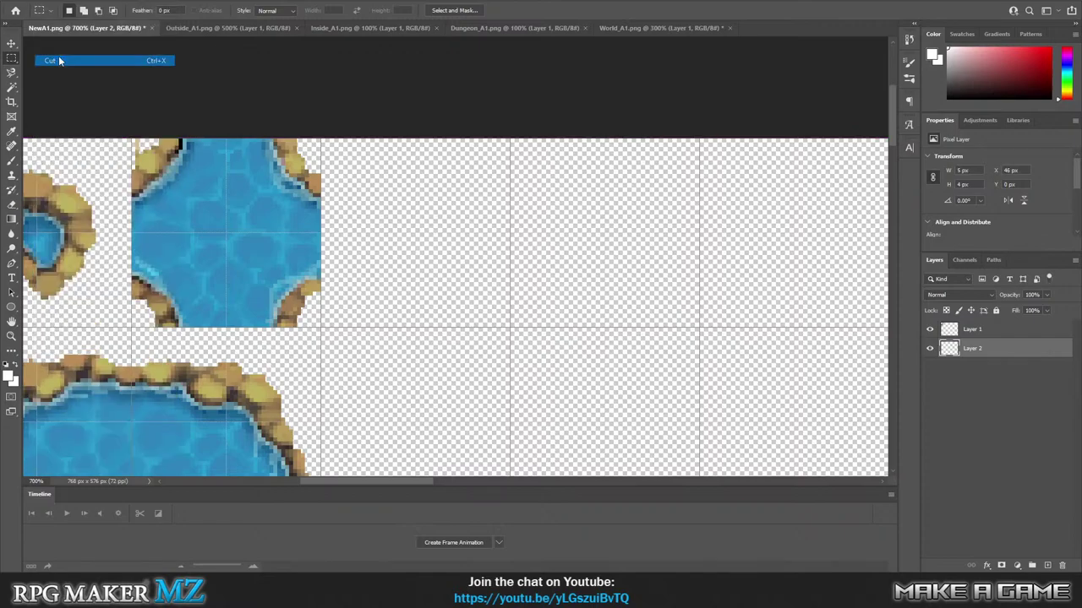
# Save a copy of the sheet in PNG format as NewA1b.png in the project's tilesets folder.
pyautogui.click(21, 2)
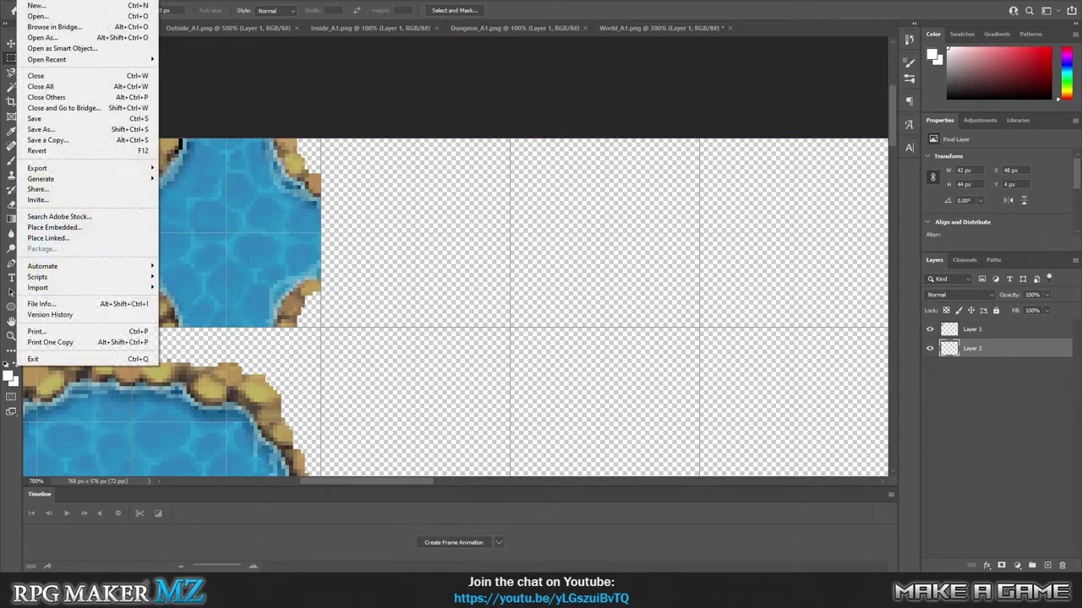
pyautogui.click(74, 141)
pyautogui.click(329, 240)
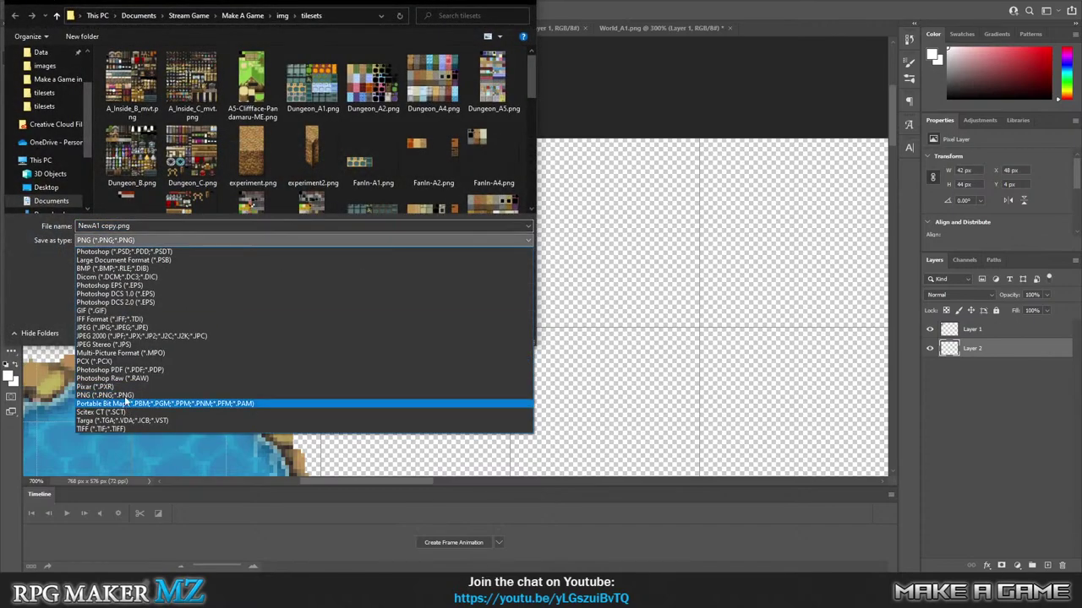
pyautogui.click(105, 395)
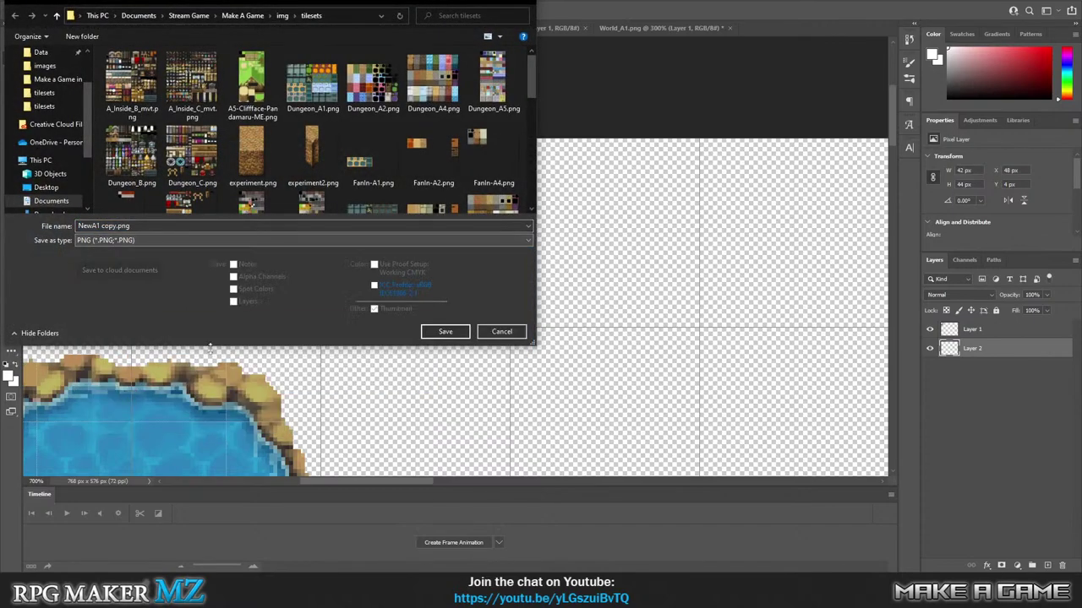
pyautogui.click(115, 225)
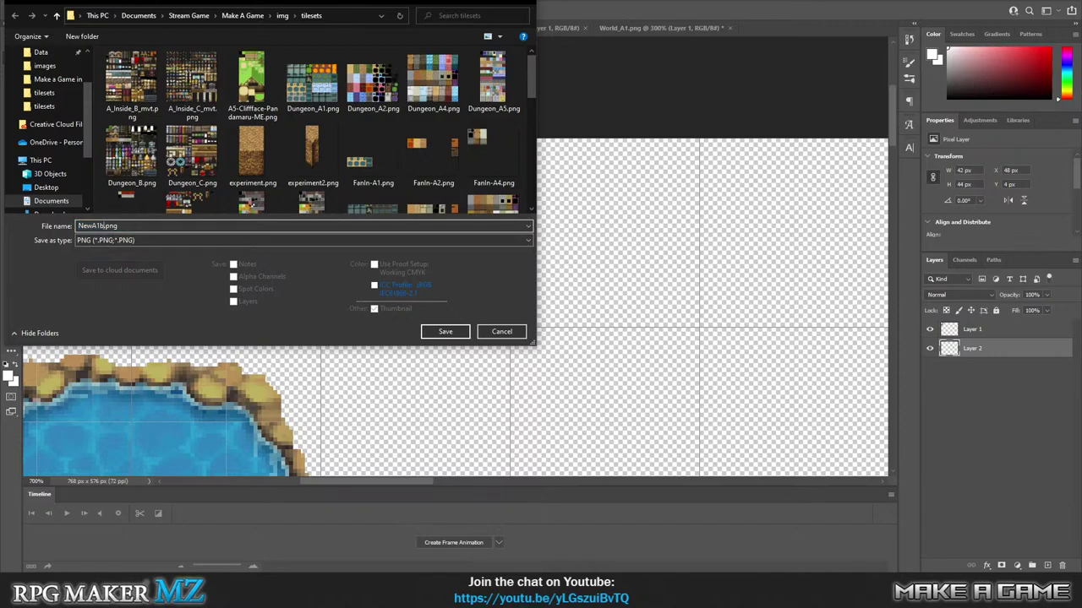
pyautogui.write('b')
pyautogui.click(448, 334)
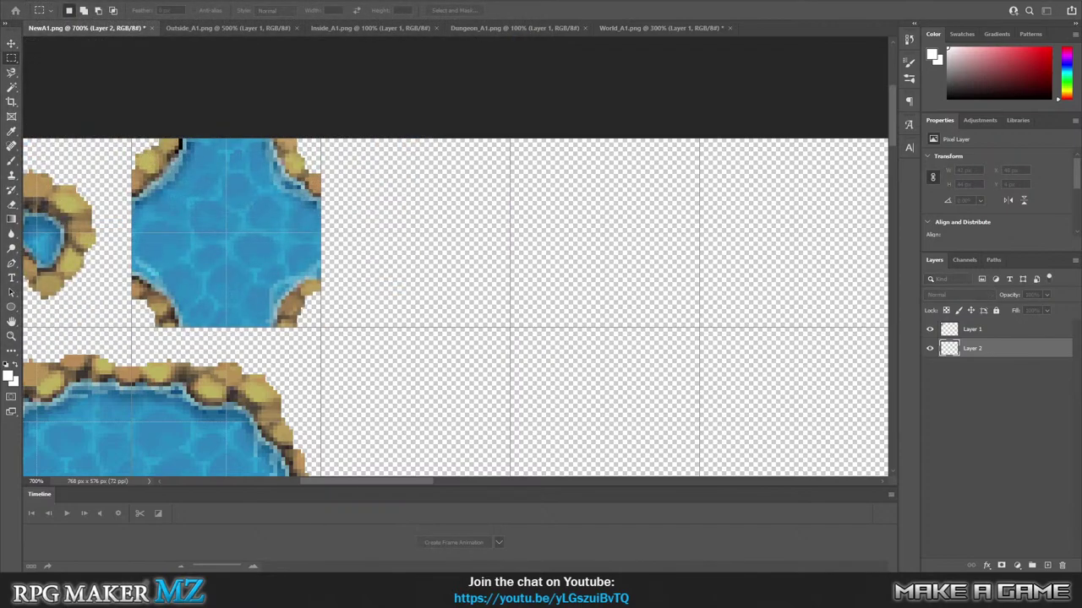
# Switch to RPG Maker MZ to view the pond on MAP014 and return to Photoshop.
pyautogui.hotkey('alt', 'Tab')
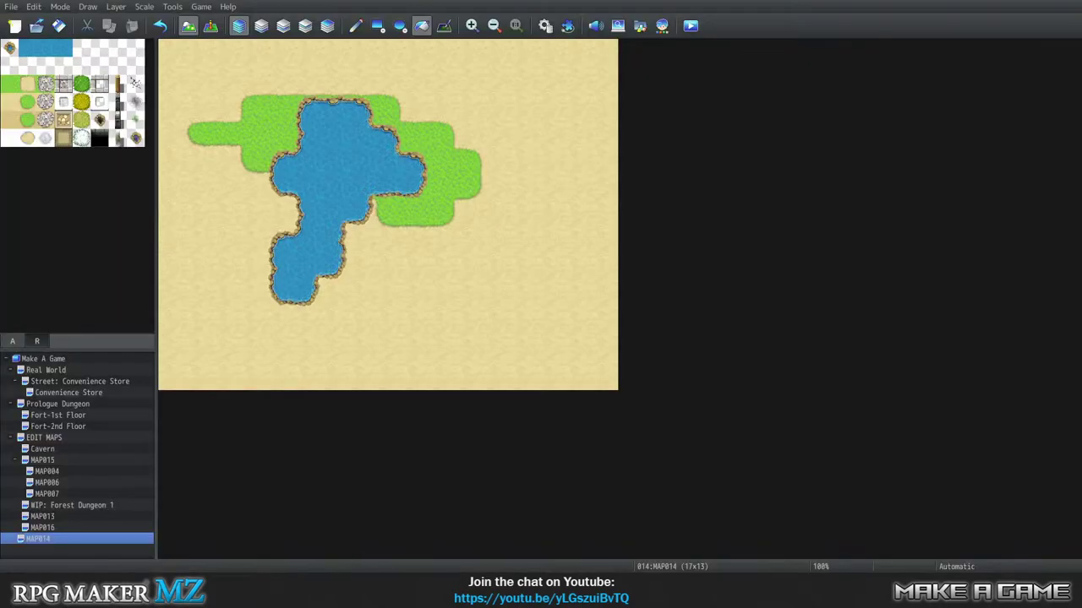
pyautogui.hotkey('alt', 'Tab')
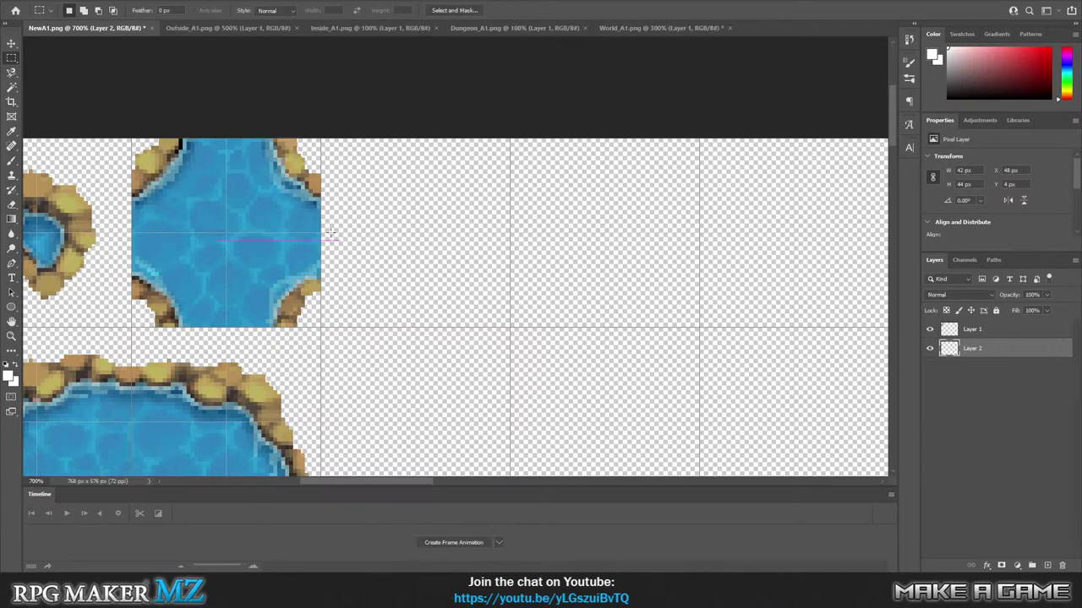
# Marquee-select the 96 x 144 px pond block at X 0, Y 0 px and merge the visible layers into one.
pyautogui.hotkey('ctrl', '-')
pyautogui.hotkey('ctrl', '-')
pyautogui.hotkey('ctrl', '-')
pyautogui.hotkey('ctrl', '-')
pyautogui.hotkey('ctrl', '-')
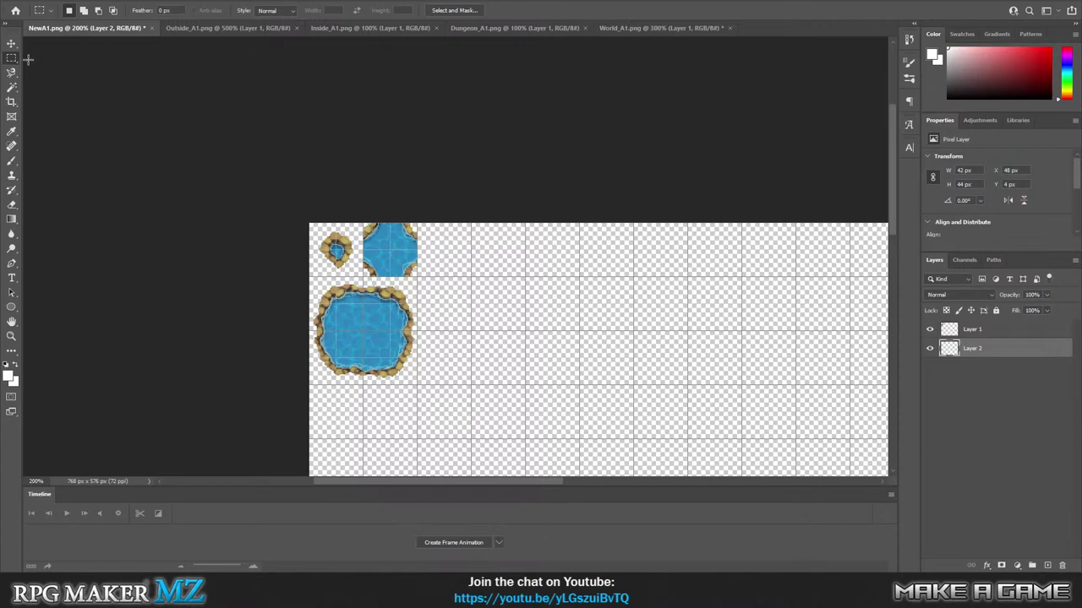
pyautogui.moveTo(306, 207); pyautogui.dragTo(417, 384)
pyautogui.hotkey('ctrl', 'j')
pyautogui.hotkey('ctrl', 'z')
pyautogui.rightClick(986, 337)
pyautogui.click(854, 429)
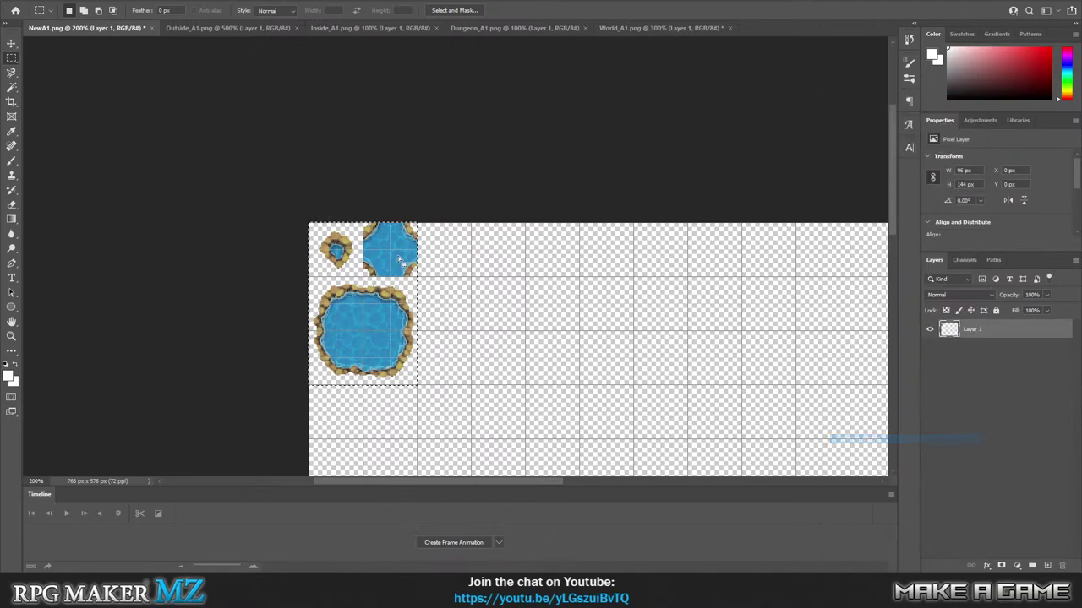
# Make two copies of the pond block and place them beside the original at X 100 and X 196, Y 0 px.
pyautogui.hotkey('ctrl', 'j')
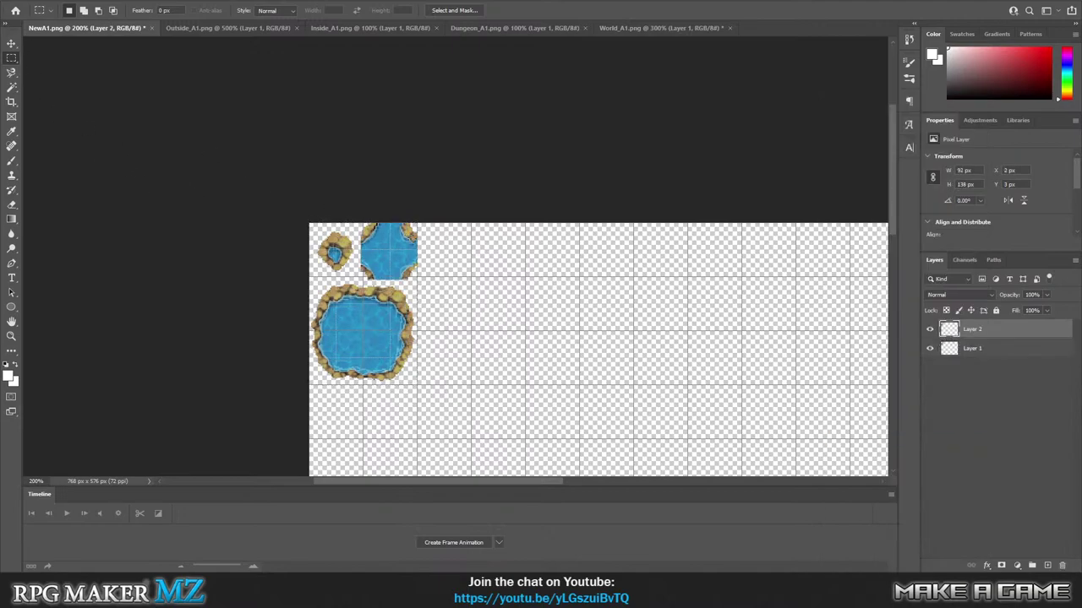
pyautogui.press('v')
pyautogui.moveTo(346, 313); pyautogui.dragTo(587, 340)
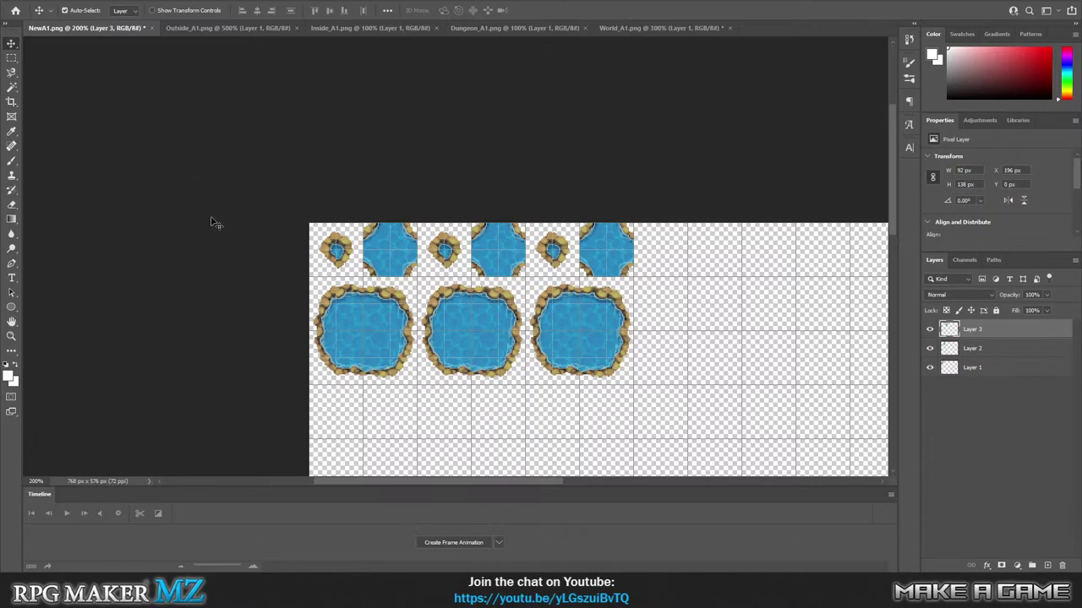
# Marquee-select across the three pond blocks and merge all visible layers into a single layer.
pyautogui.click(12, 57)
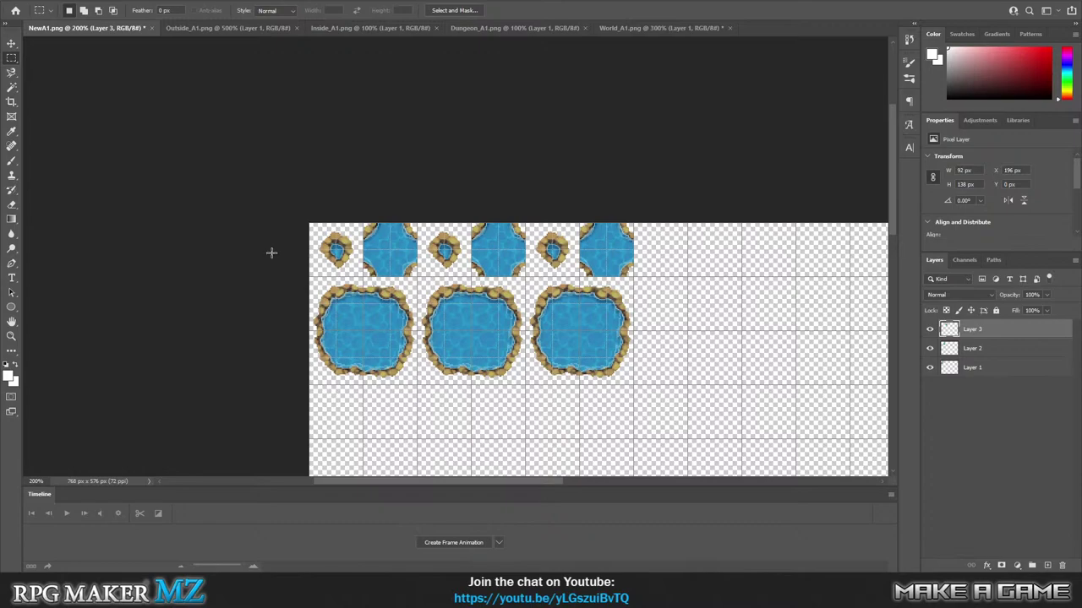
pyautogui.moveTo(309, 224); pyautogui.dragTo(633, 387)
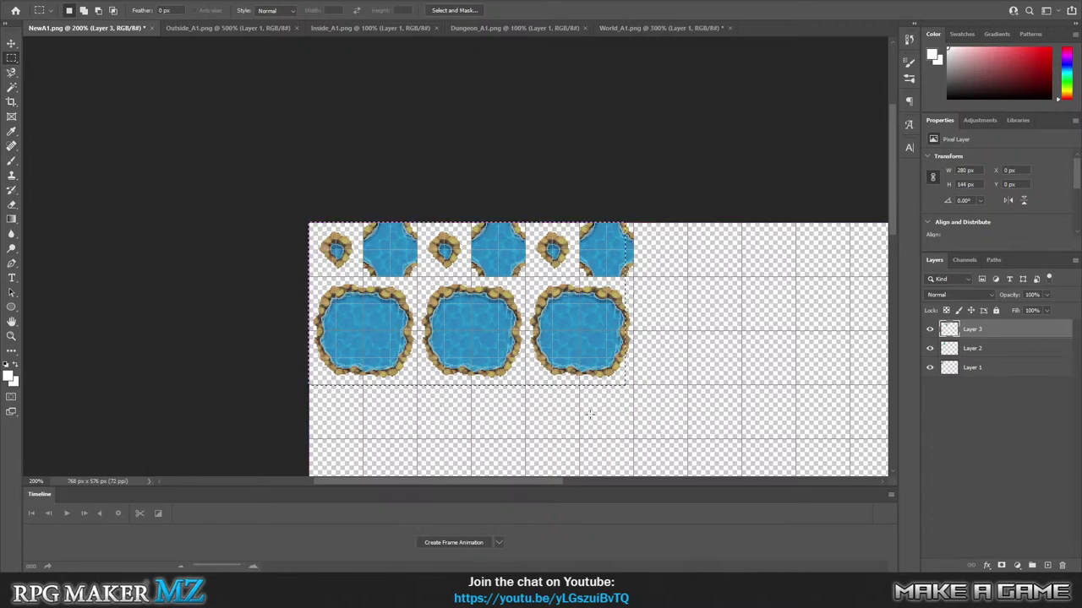
pyautogui.rightClick(974, 349)
pyautogui.click(885, 440)
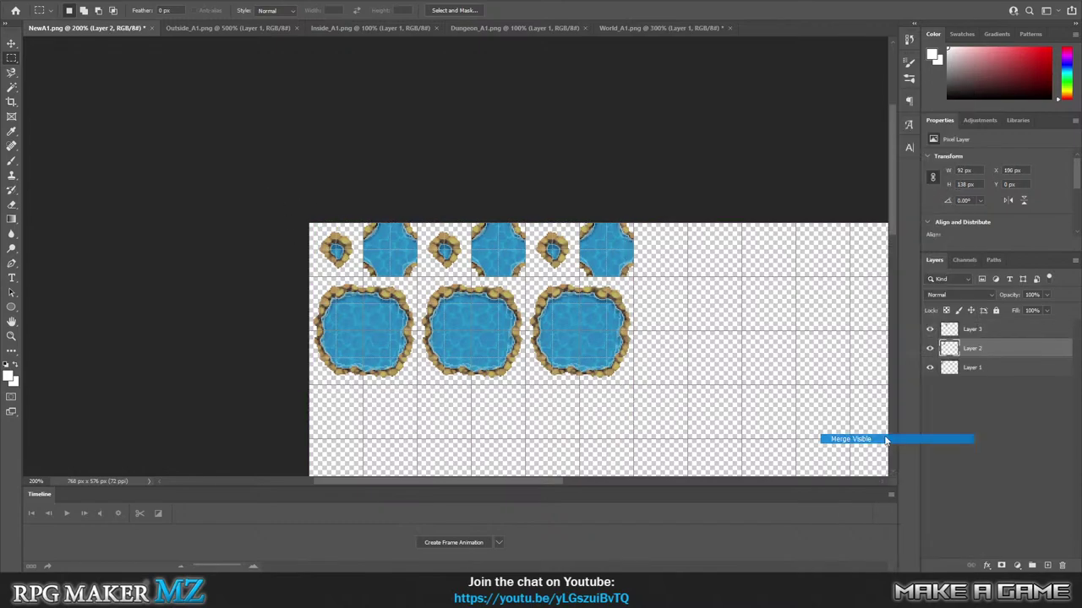
# Save a PNG copy of the three-block sheet over the existing NewA1b.png in the tilesets folder.
pyautogui.hotkey('alt', 'f')
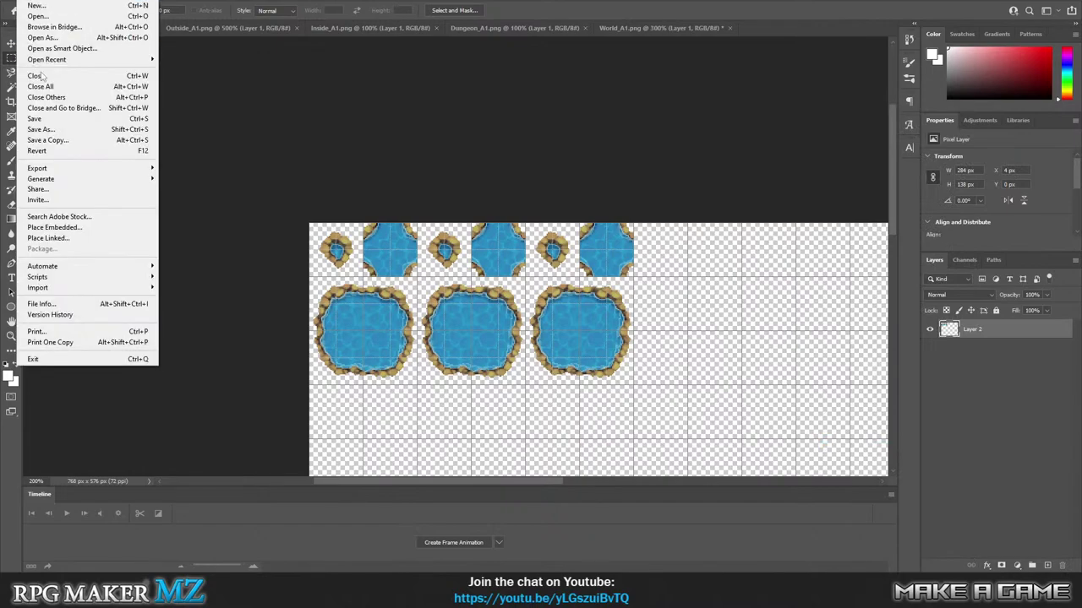
pyautogui.press('Escape')
pyautogui.hotkey('alt', 'f')
pyautogui.click(50, 141)
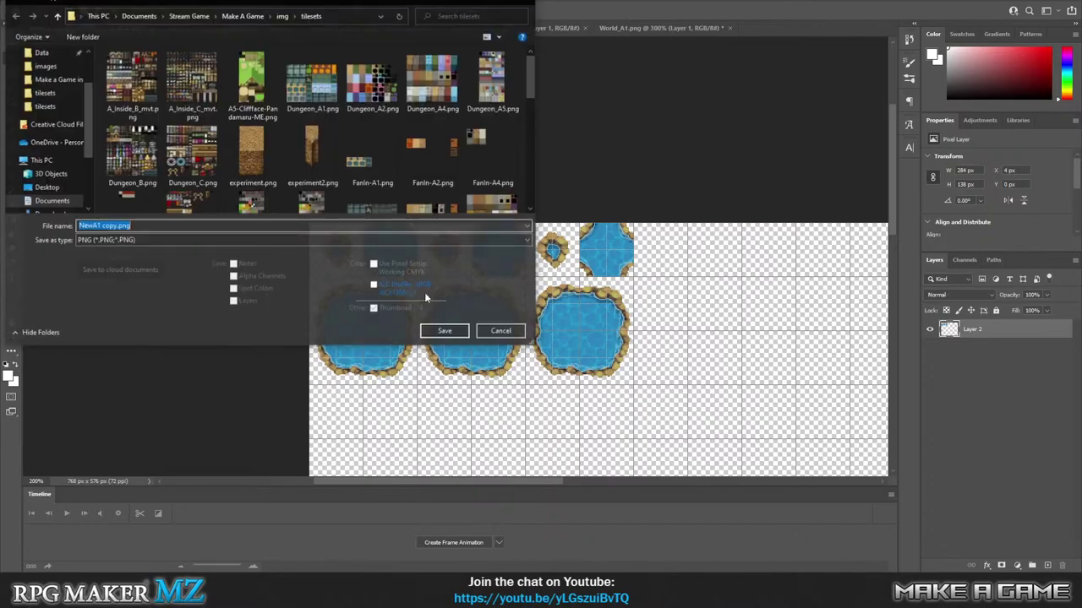
pyautogui.scroll(-5, 250, 148)
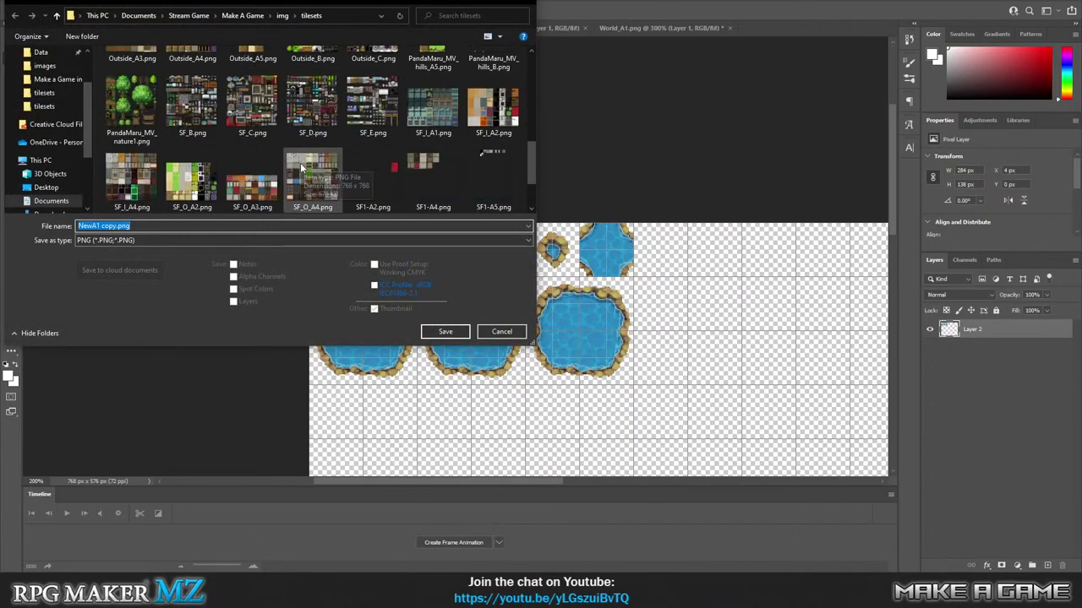
pyautogui.scroll(2, 404, 136)
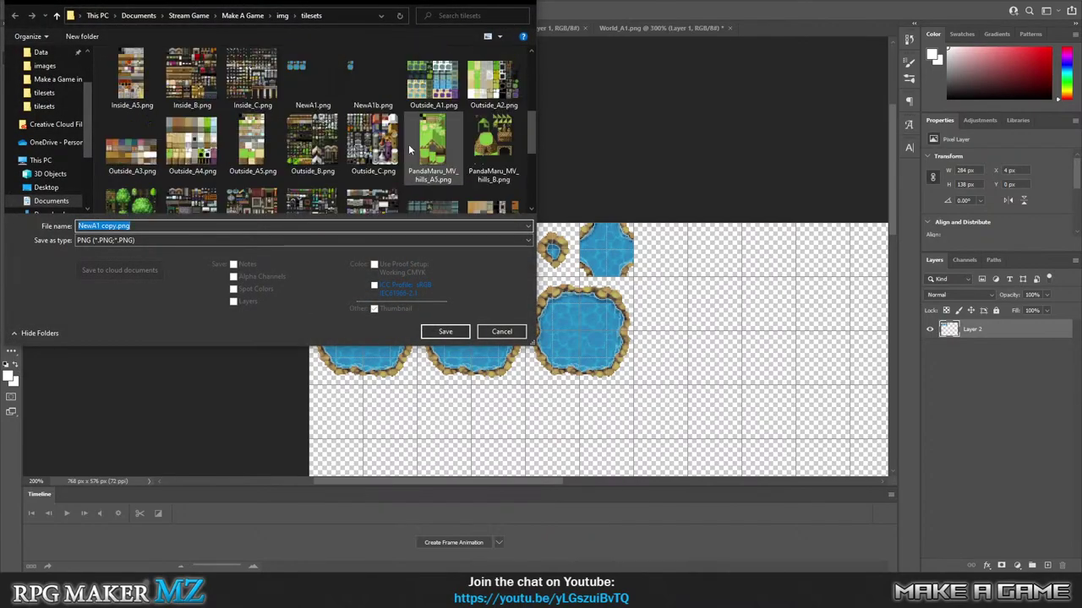
pyautogui.click(375, 80)
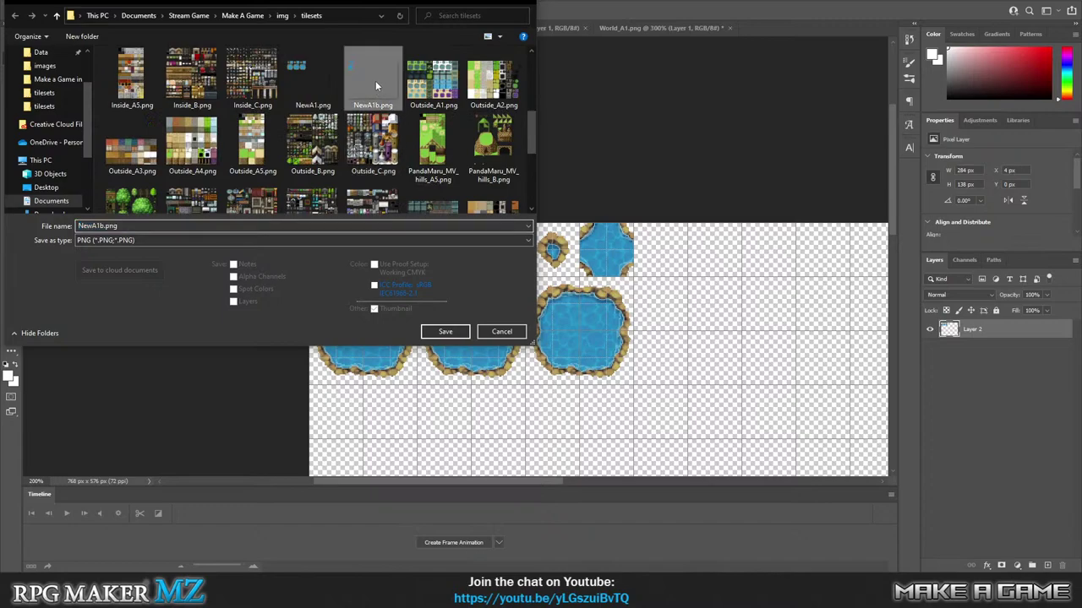
pyautogui.click(448, 333)
pyautogui.click(567, 286)
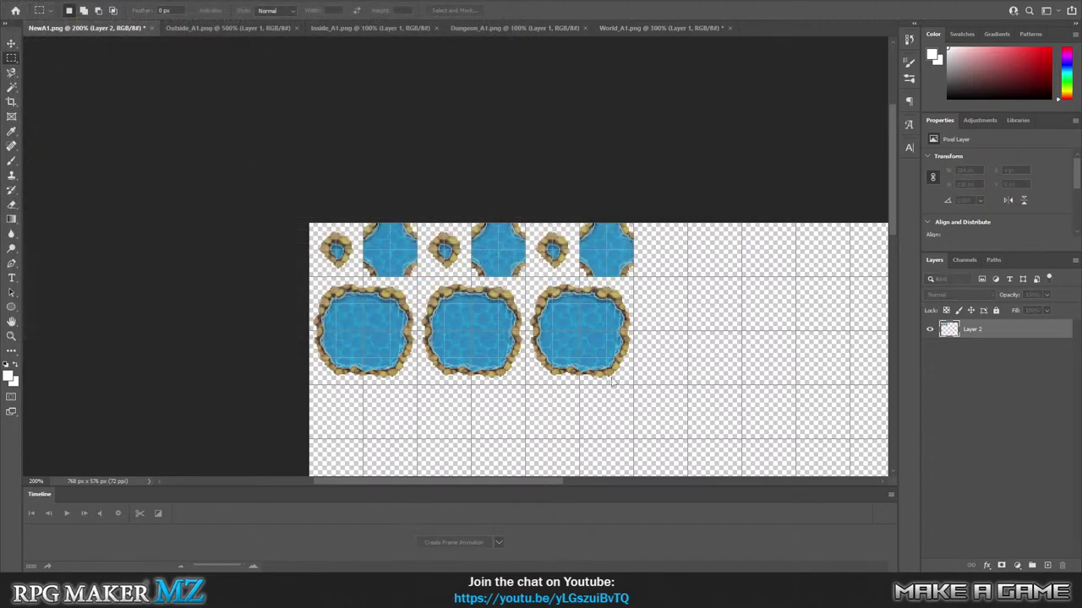
# Switch to RPG Maker MZ and set tileset 0006's A1 (Animation) image to NewA1b in the database.
pyautogui.click(318, 569)
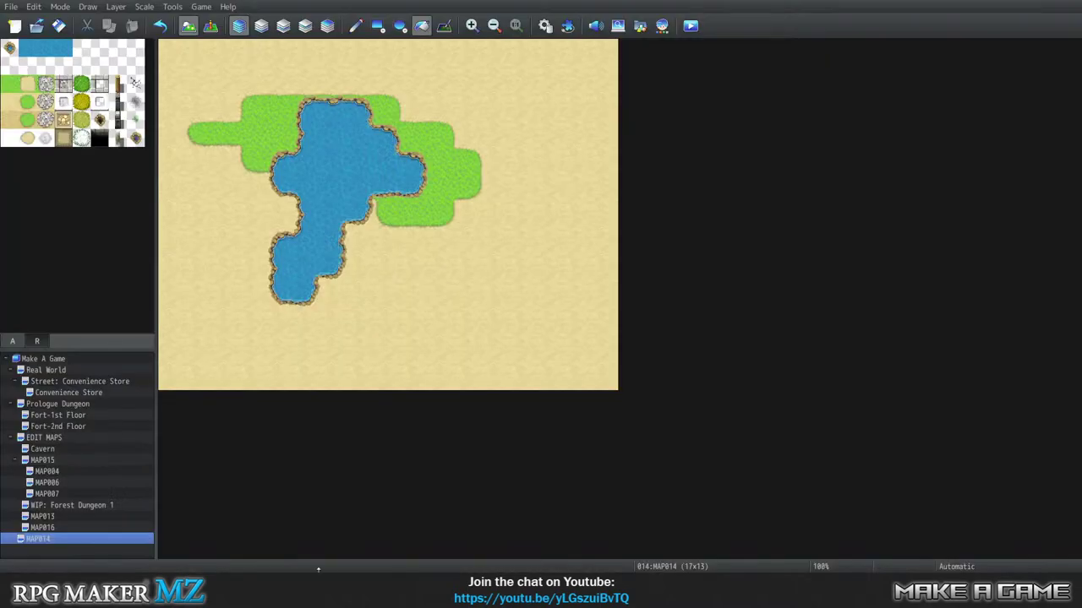
pyautogui.click(171, 8)
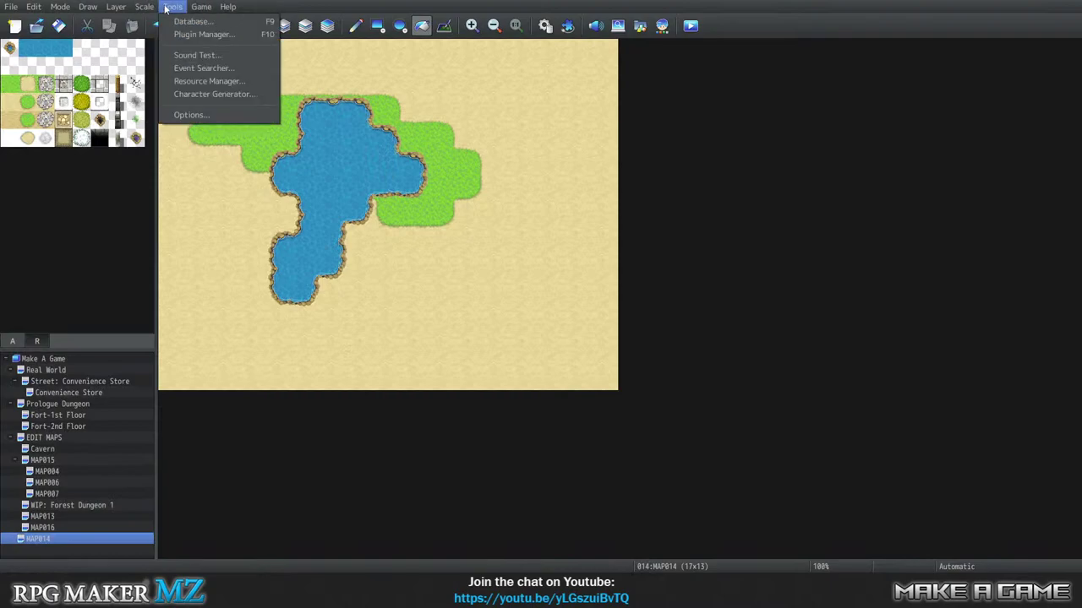
pyautogui.click(180, 32)
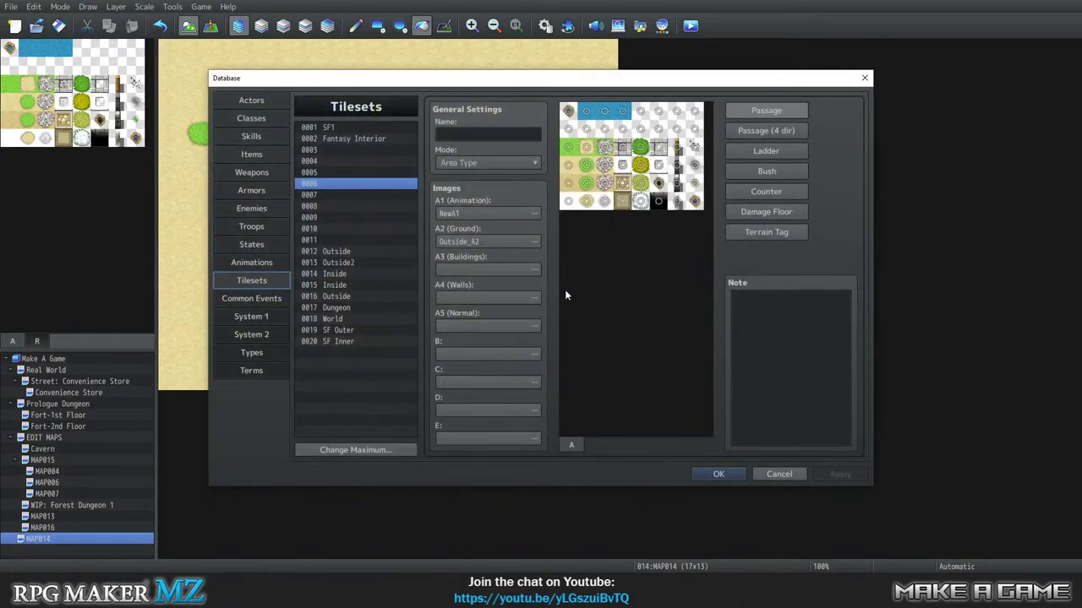
pyautogui.click(508, 210)
pyautogui.click(378, 288)
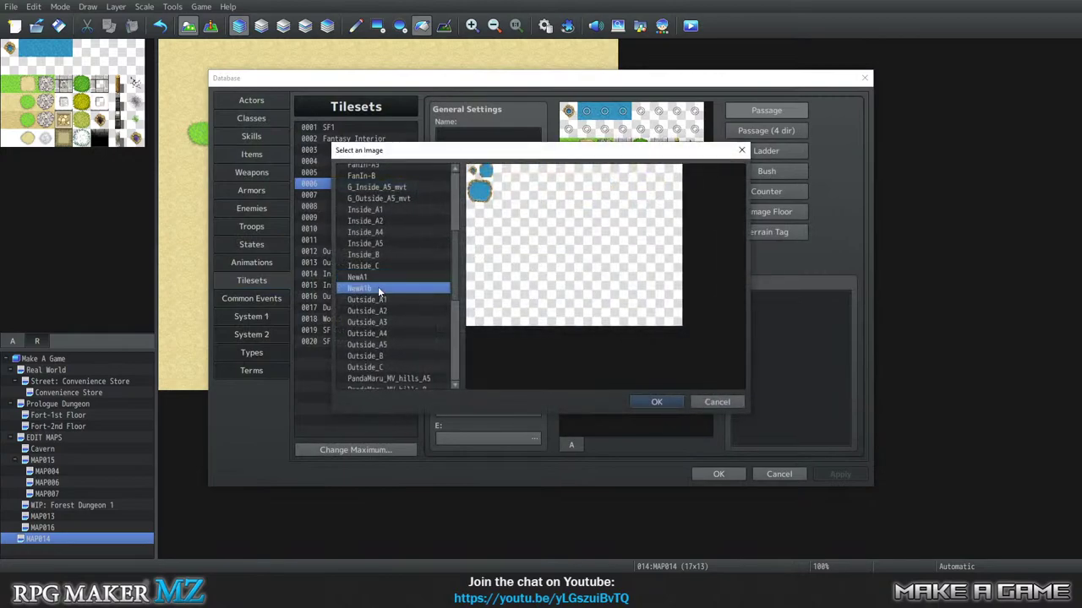
pyautogui.click(657, 403)
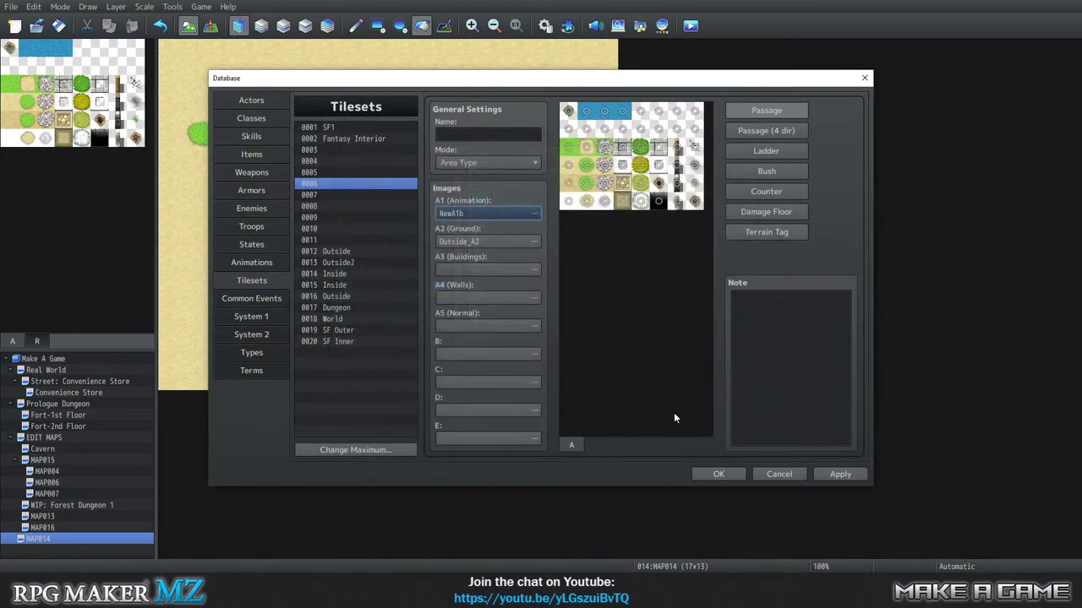
pyautogui.click(718, 474)
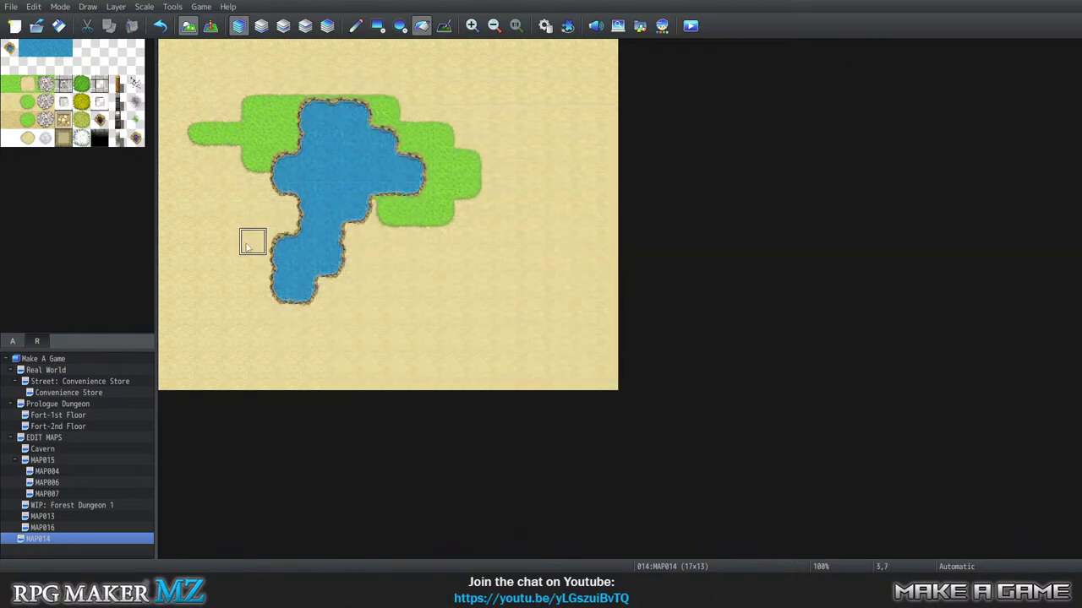
# Examine the pond's rock edges along its lower section on MAP014.
pyautogui.click(10, 48)
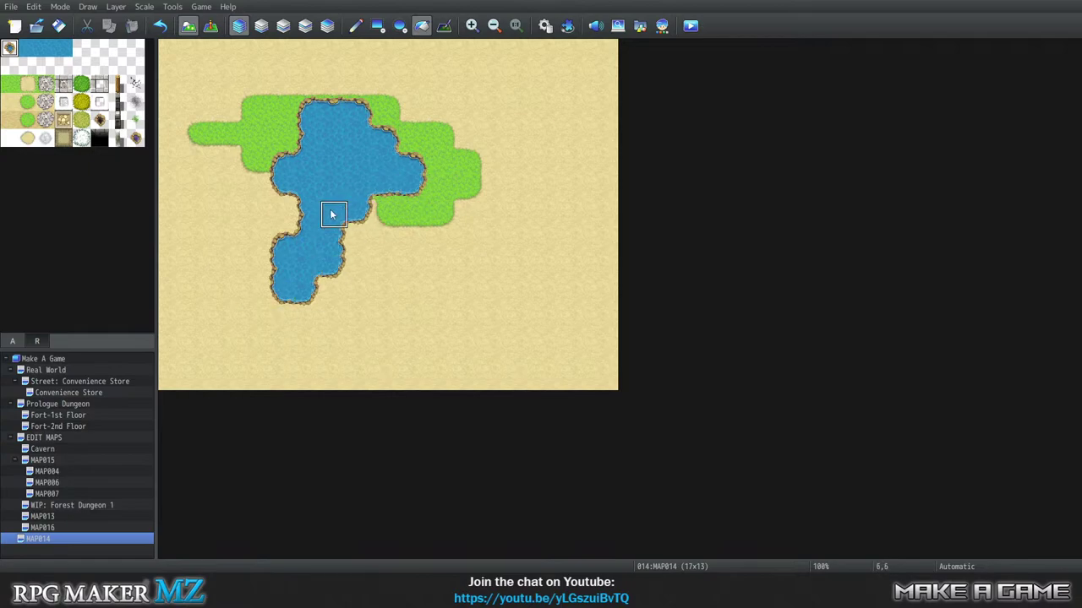
pyautogui.moveTo(307, 214)
pyautogui.mouseDown()
pyautogui.moveTo(316, 183)
pyautogui.moveTo(332, 216)
pyautogui.moveTo(299, 266)
pyautogui.moveTo(285, 246)
pyautogui.moveTo(288, 280)
pyautogui.mouseUp()
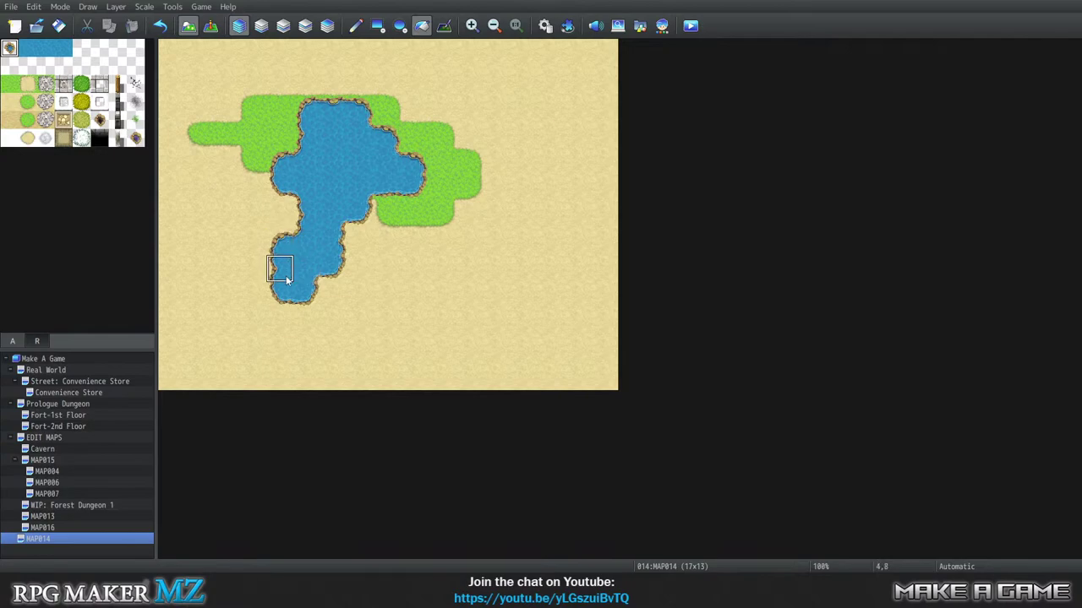
pyautogui.hotkey('alt', 'Tab')
pyautogui.click(54, 539)
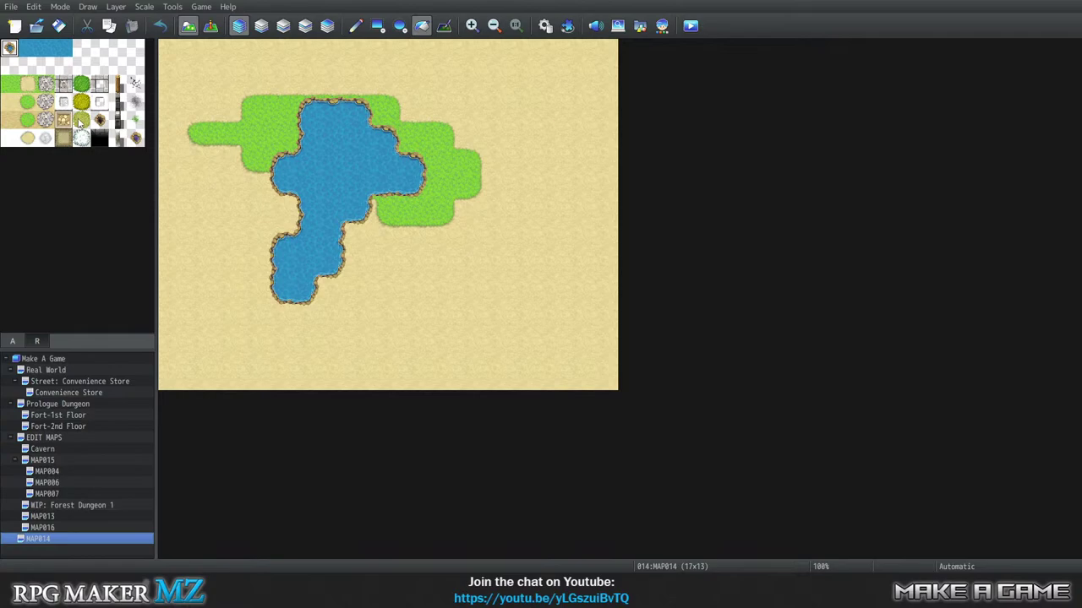
# Try filling the upper pond with the gray cobblestone ground tile in automatic layer mode, and undo the fill.
pyautogui.click(45, 102)
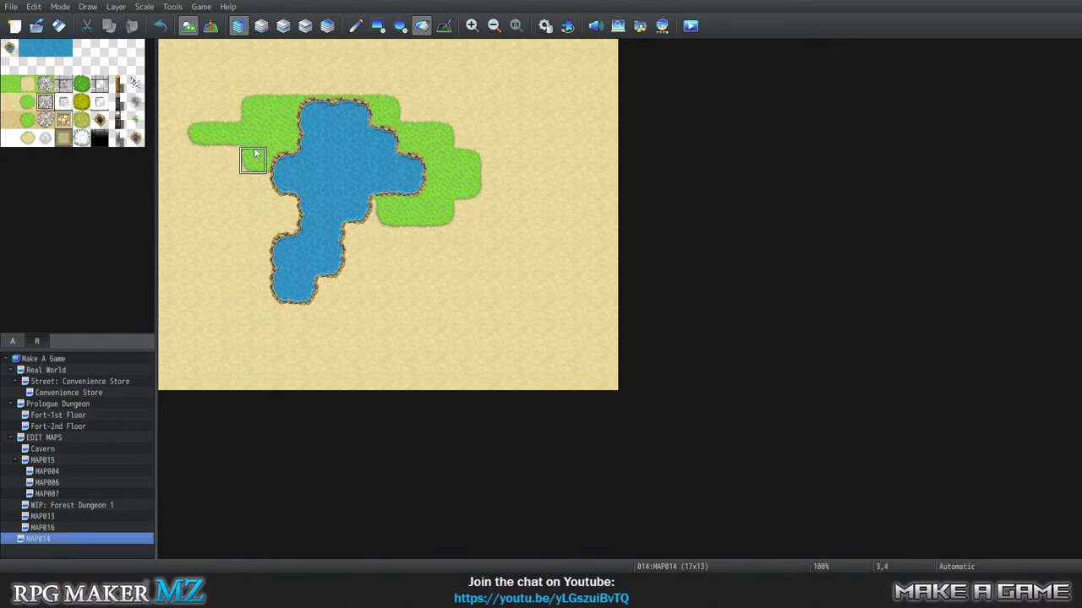
pyautogui.click(45, 120)
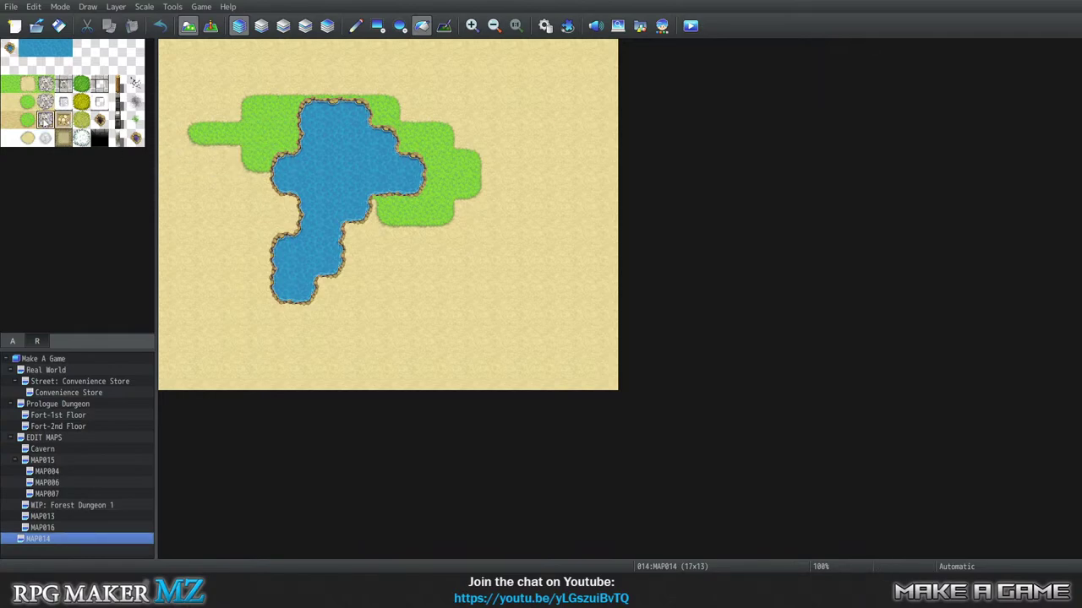
pyautogui.click(45, 101)
pyautogui.click(307, 160)
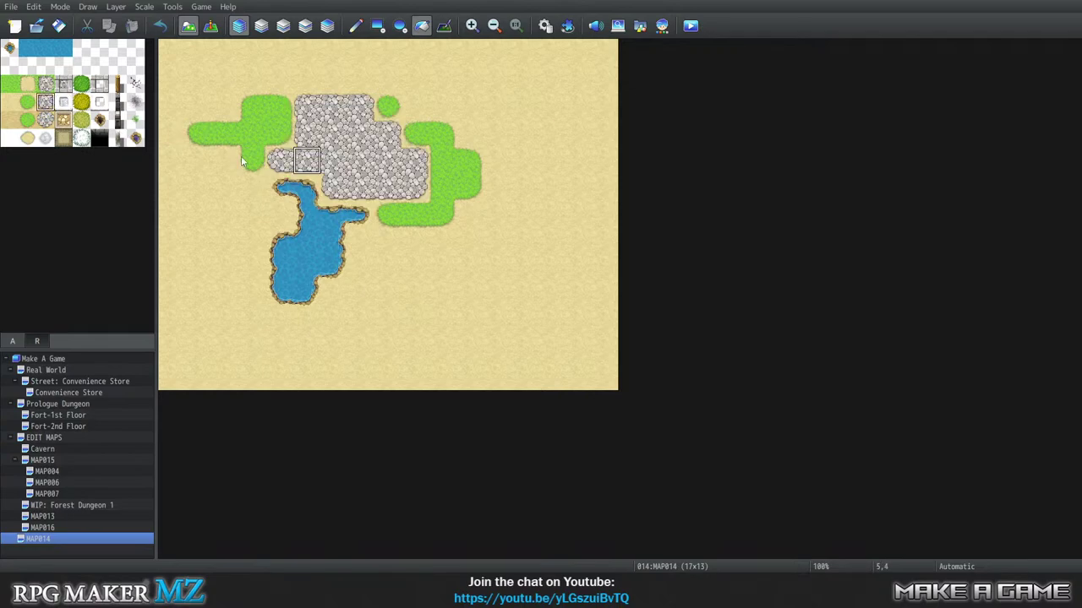
pyautogui.hotkey('ctrl', 'z')
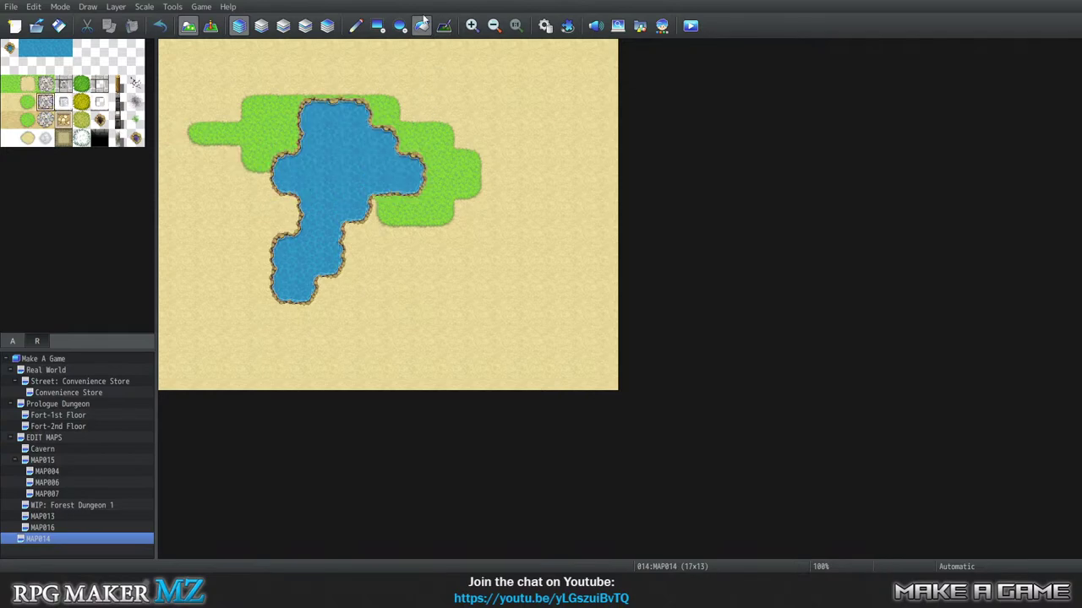
# Try filling the grass patch and the sand with cobblestone on Layer 1, undoing each fill.
pyautogui.click(260, 25)
pyautogui.click(280, 106)
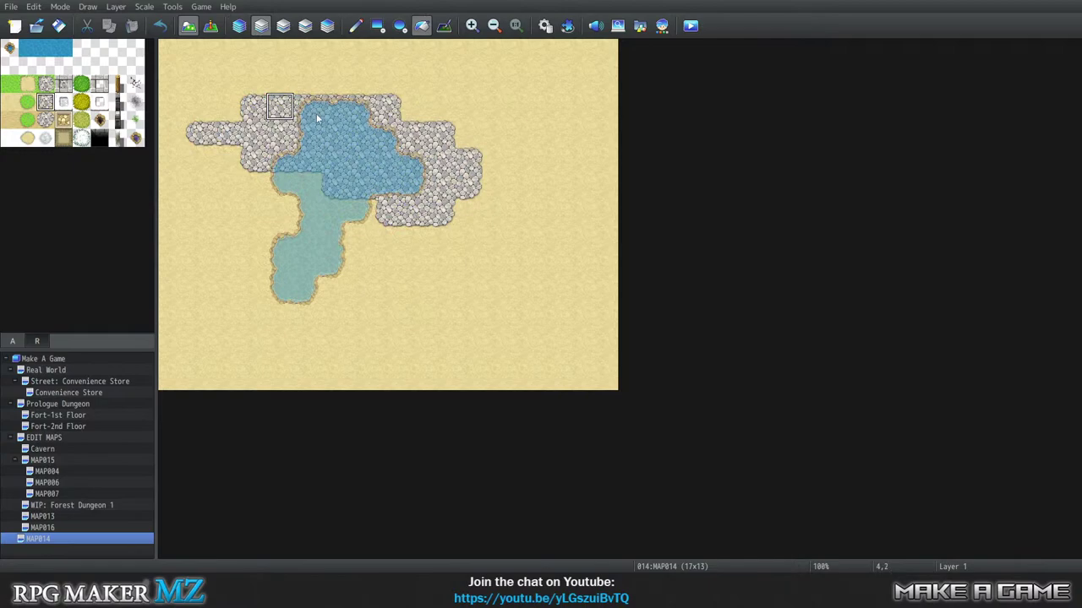
pyautogui.hotkey('ctrl', 'z')
pyautogui.click(386, 265)
pyautogui.hotkey('ctrl', 'z')
# Pencil gray cobblestone on Layer 1 beneath and around the pond's lower end, and return to automatic layer mode.
pyautogui.click(355, 25)
pyautogui.moveTo(386, 295)
pyautogui.mouseDown()
pyautogui.moveTo(253, 240)
pyautogui.moveTo(334, 295)
pyautogui.moveTo(335, 311)
pyautogui.moveTo(199, 296)
pyautogui.moveTo(256, 329)
pyautogui.moveTo(307, 322)
pyautogui.moveTo(279, 323)
pyautogui.mouseUp()
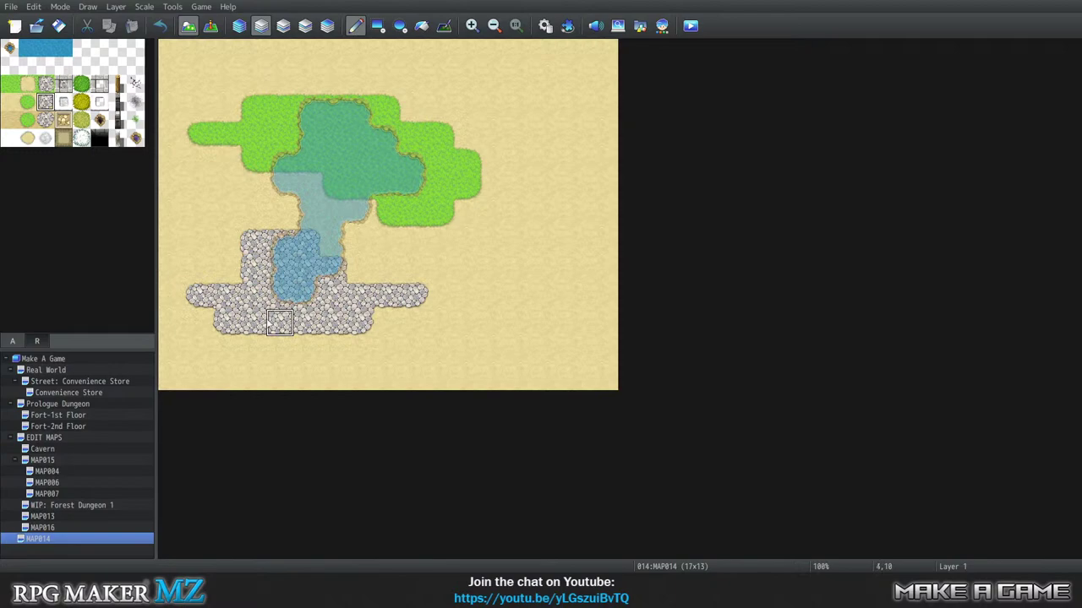
pyautogui.click(239, 26)
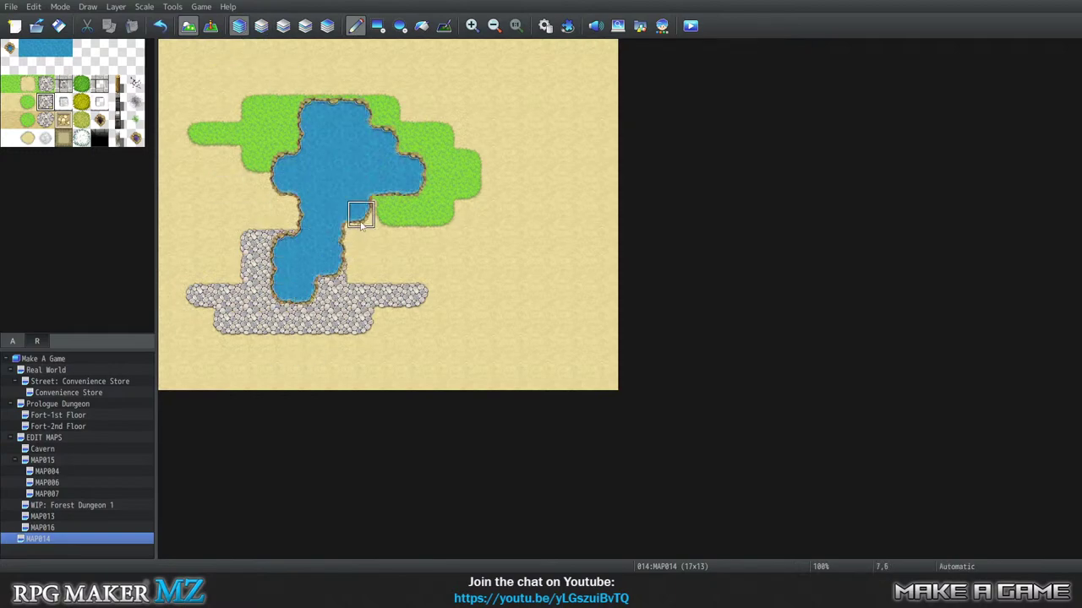
# Switch to Photoshop, delete the second and third pond blocks (192 x 144 px at X 96, Y 0 px), and deselect.
pyautogui.click(372, 596)
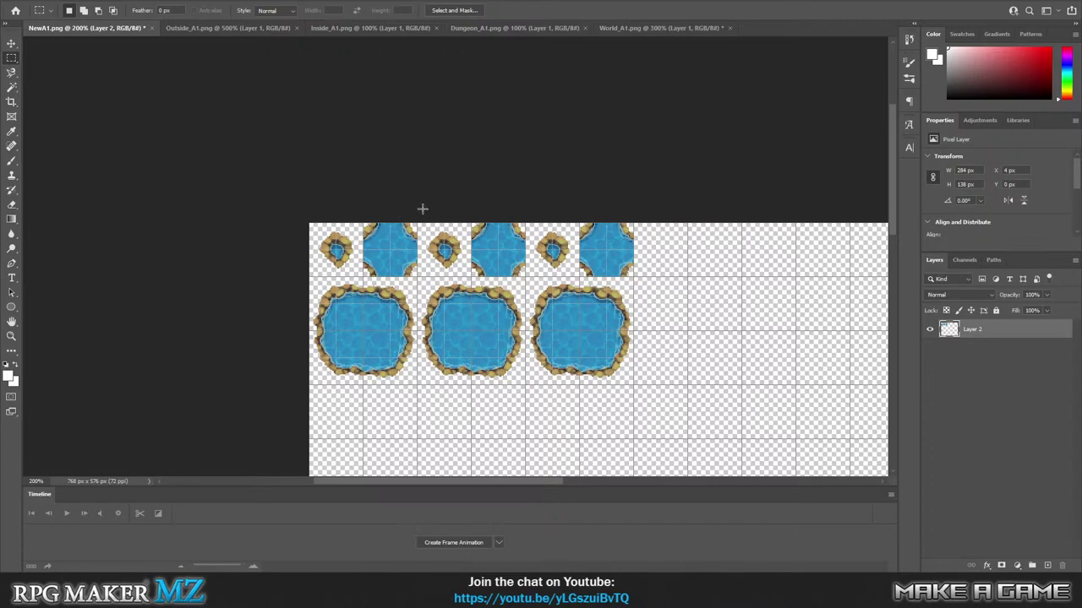
pyautogui.moveTo(418, 203); pyautogui.dragTo(634, 387)
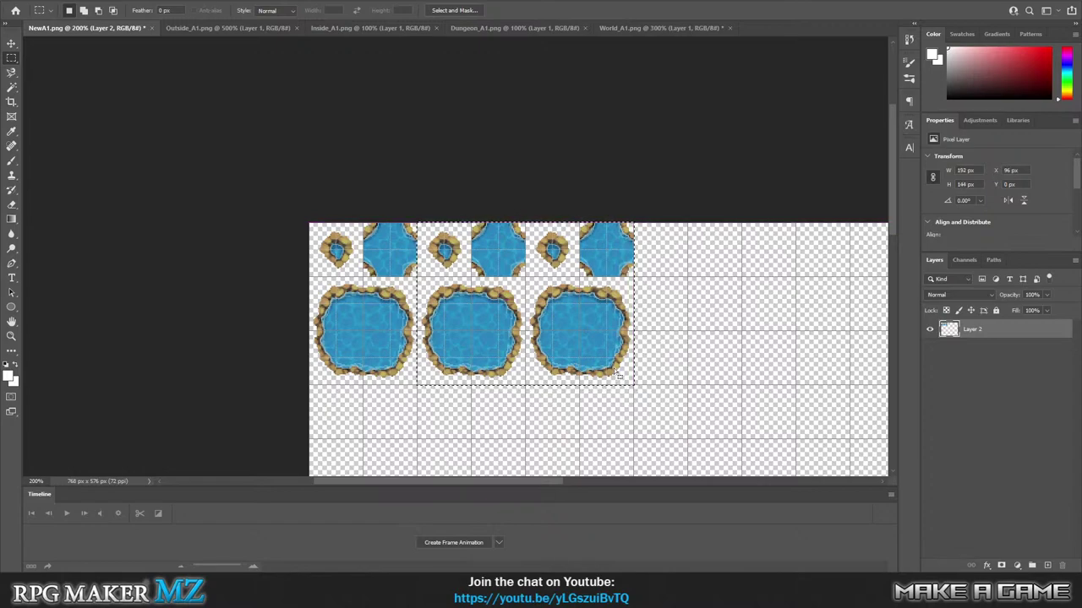
pyautogui.press('Delete')
pyautogui.click(11, 336)
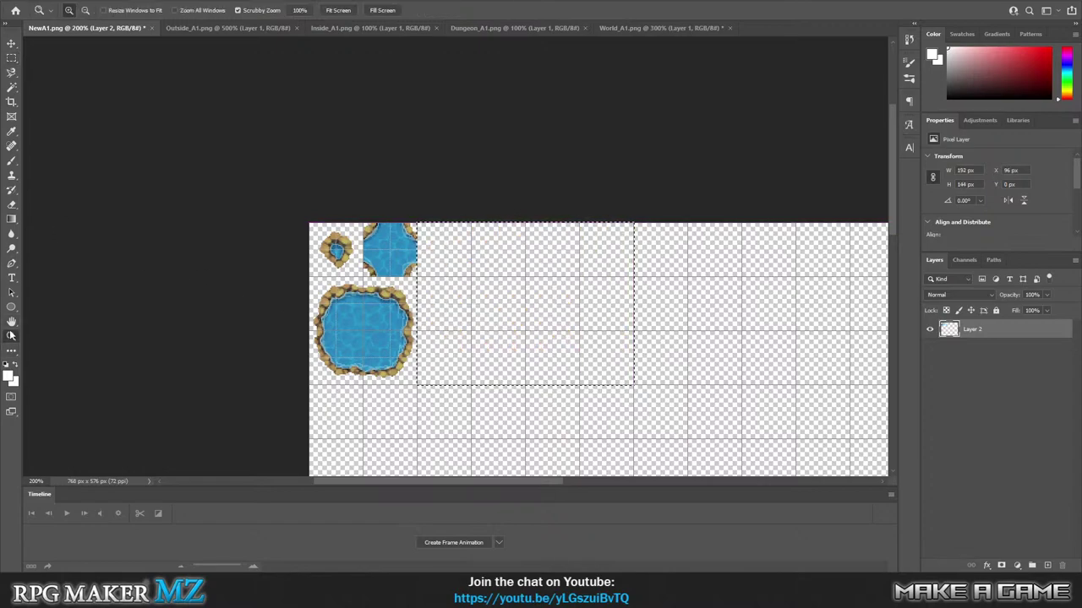
pyautogui.click(370, 284)
pyautogui.click(11, 57)
pyautogui.hotkey('ctrl', 'd')
pyautogui.scroll(-3, 262, 206)
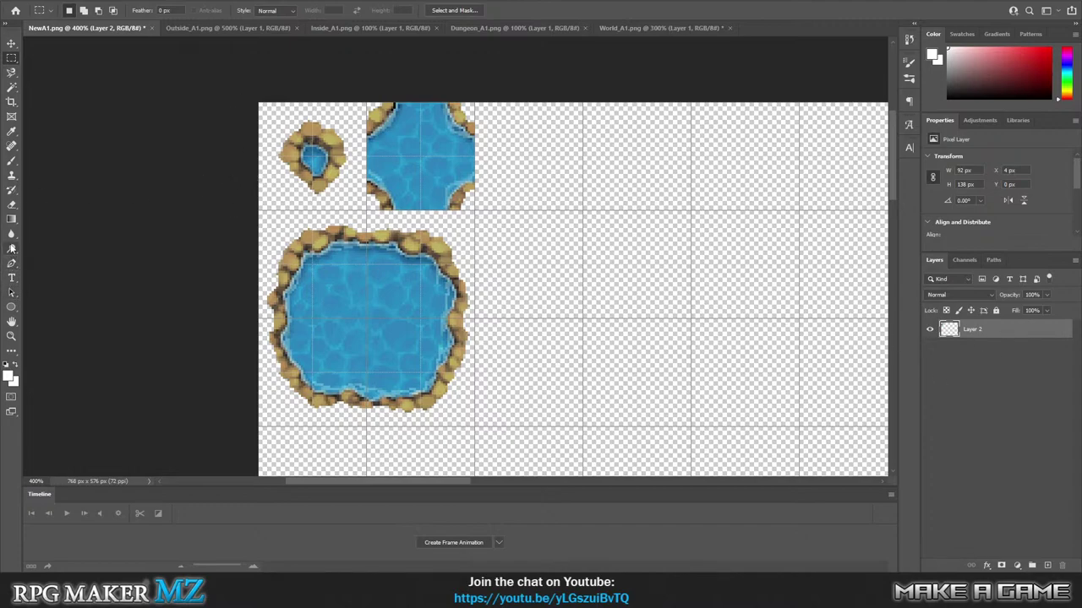
# Sample the brown of the large pond's upper rock rim with the Eyedropper and copy its hex code 7b6246.
pyautogui.click(11, 134)
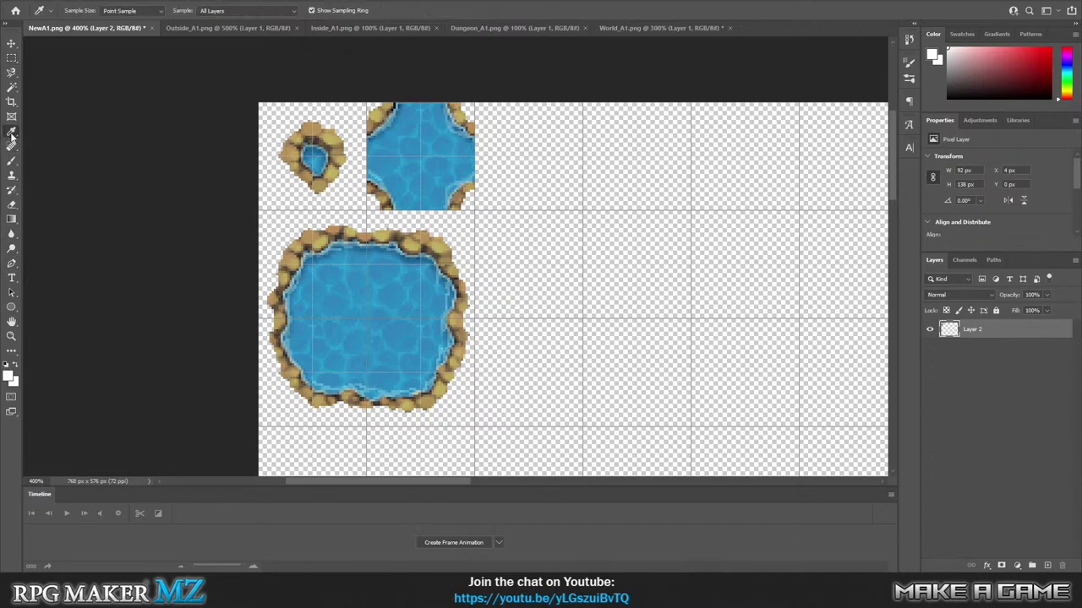
pyautogui.click(399, 231)
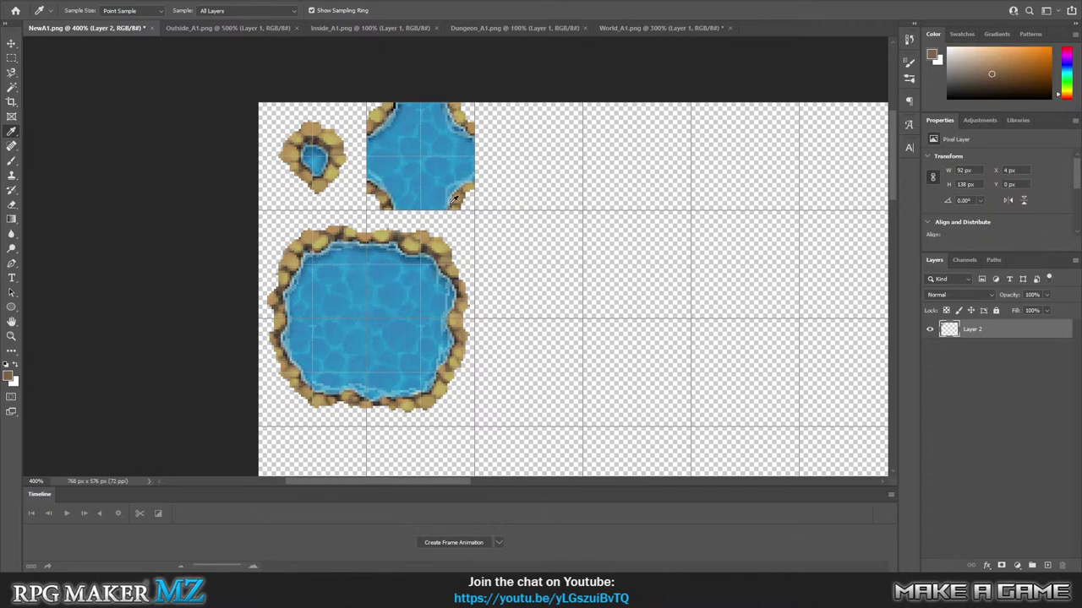
pyautogui.click(935, 57)
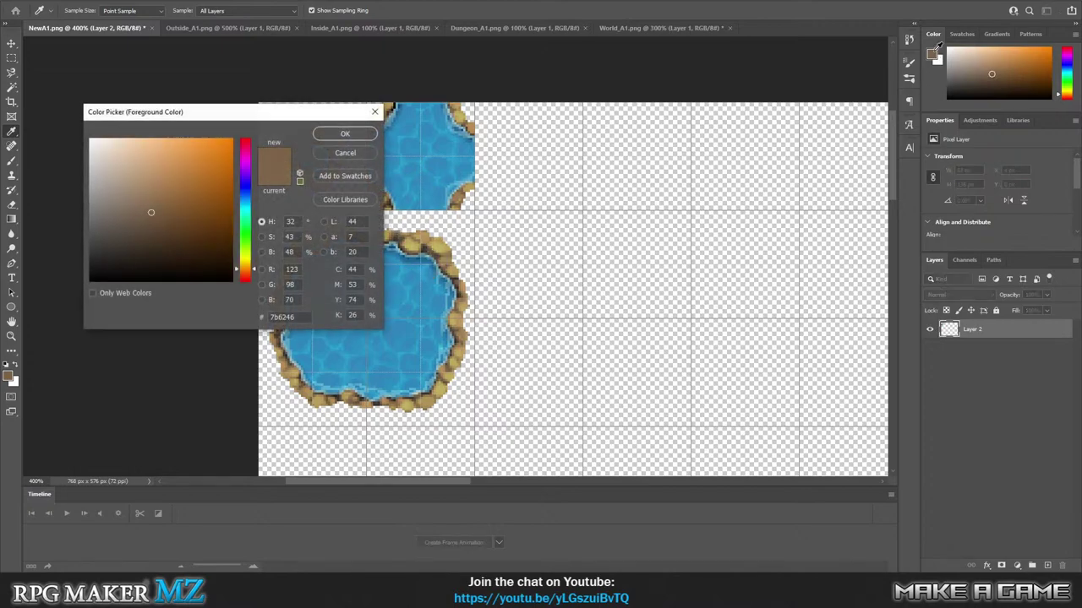
pyautogui.click(295, 315)
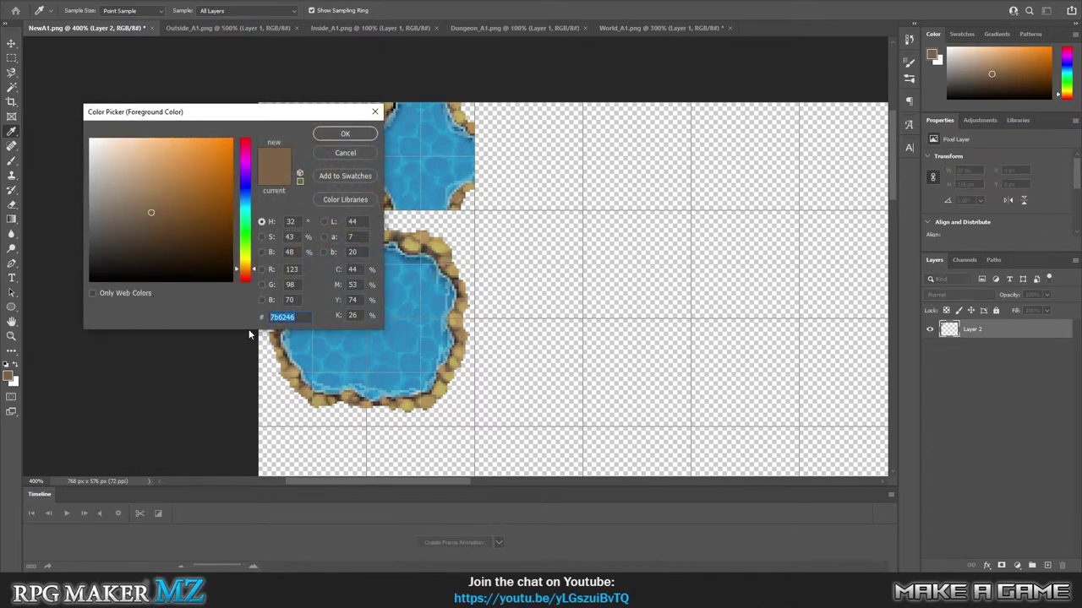
pyautogui.click(345, 134)
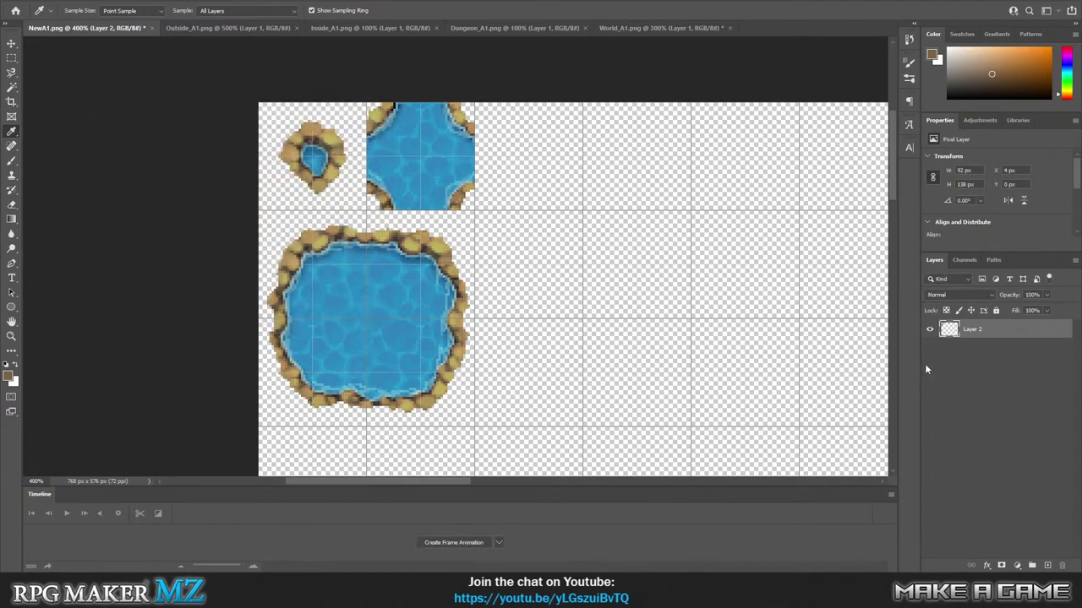
# Add a Stroke layer effect to Layer 2 with a black 3 px inside outline.
pyautogui.rightClick(968, 336)
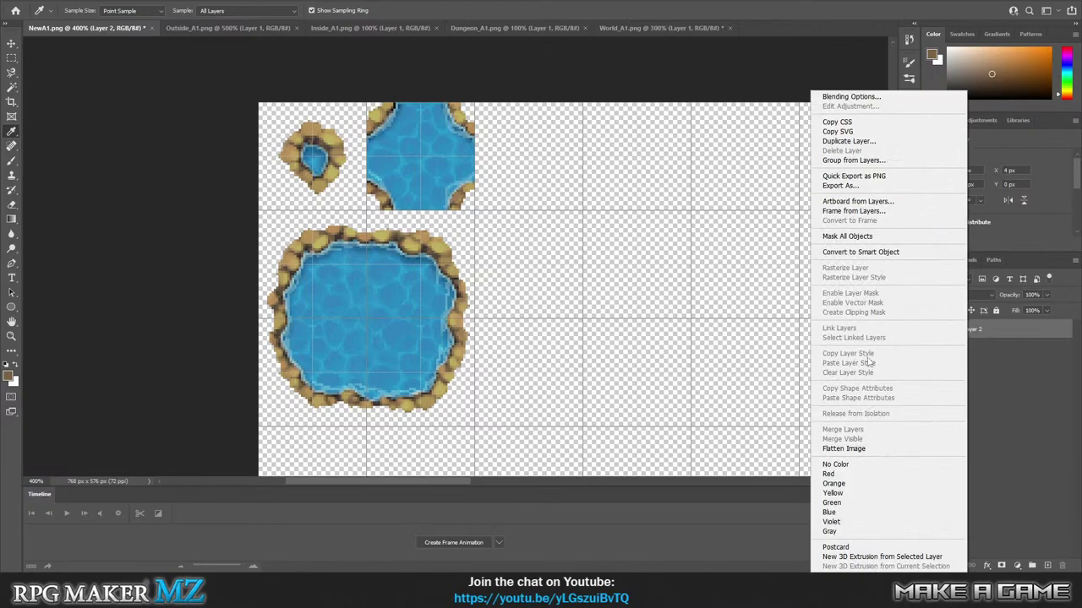
pyautogui.click(866, 133)
pyautogui.press('h')
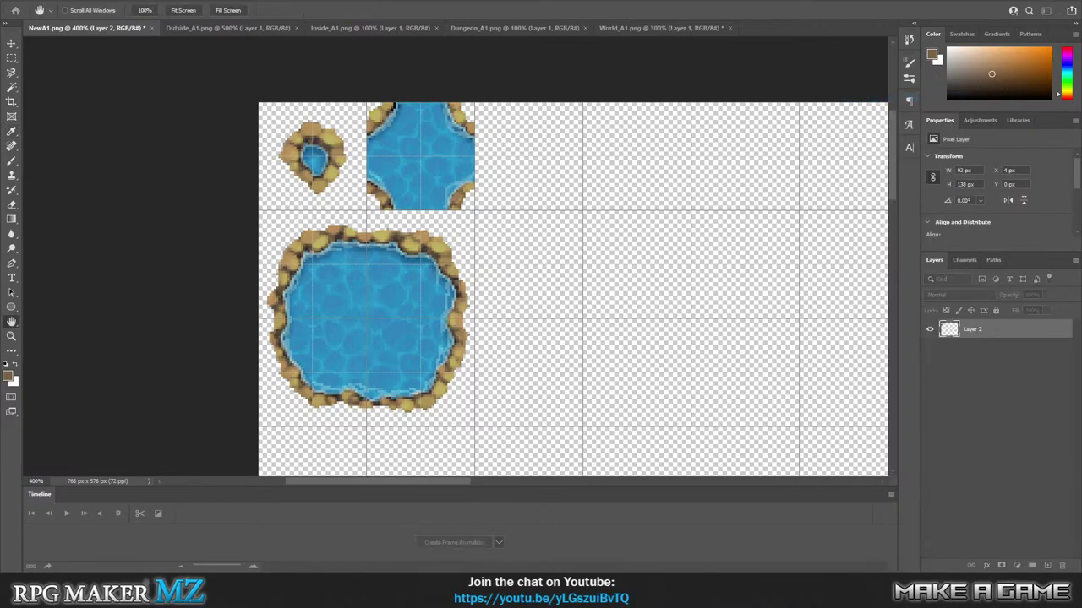
pyautogui.press('Return')
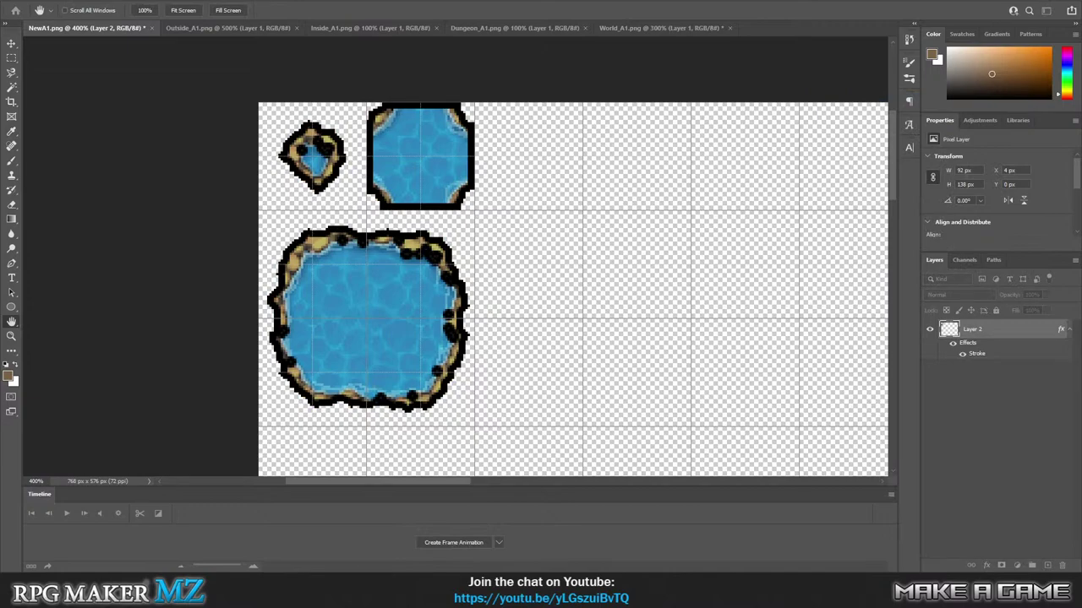
# Set Layer 2's stroke size to 1 px and its color to 7b6246.
pyautogui.doubleClick(976, 353)
pyautogui.moveTo(811, 205); pyautogui.dragTo(678, 150)
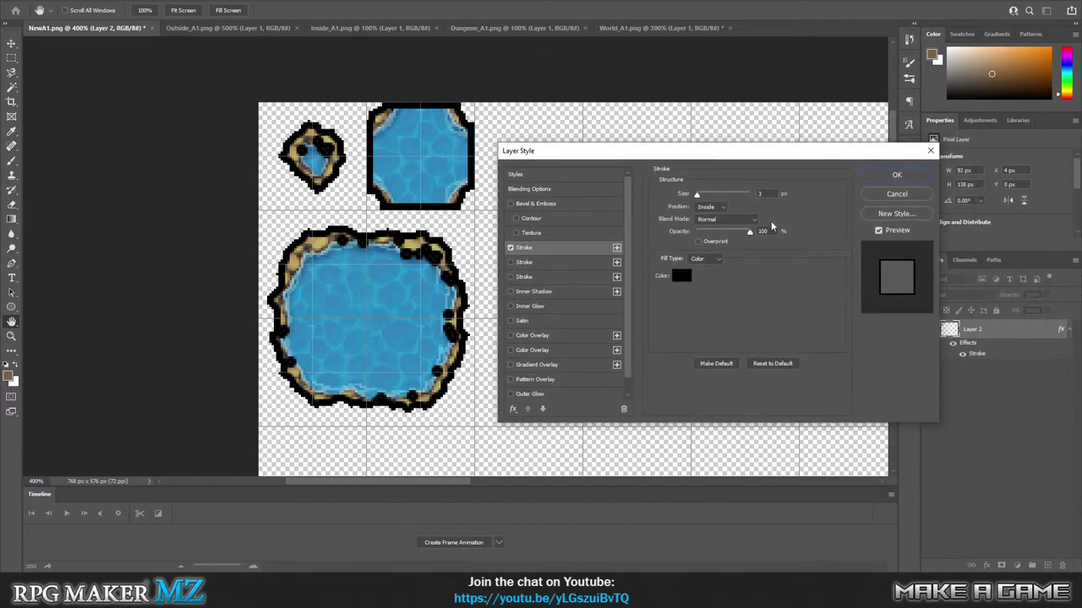
pyautogui.press('Down')
pyautogui.press('Down')
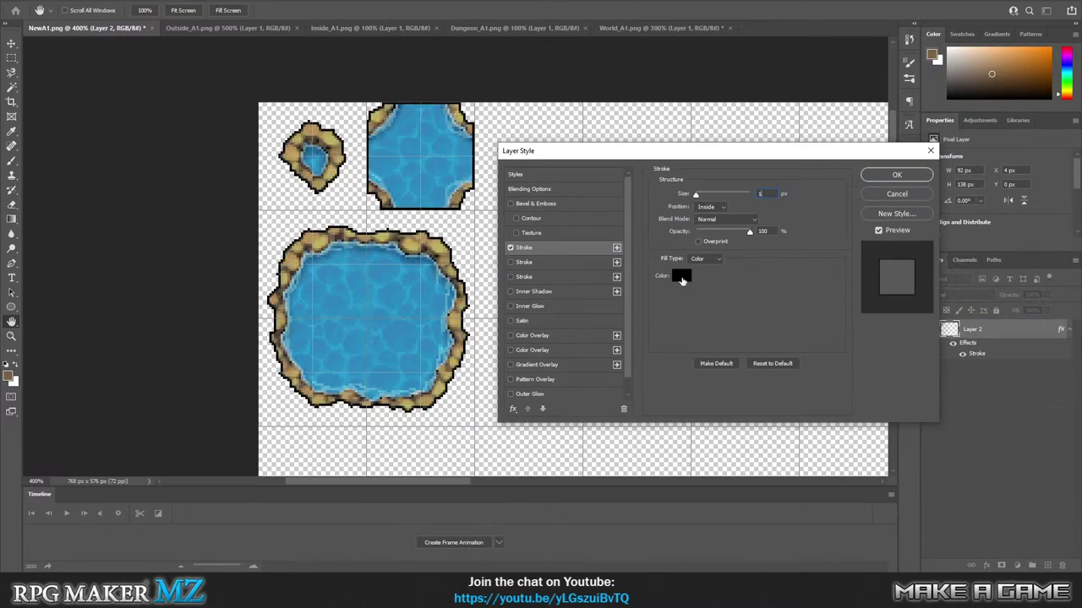
pyautogui.click(681, 277)
pyautogui.click(272, 336)
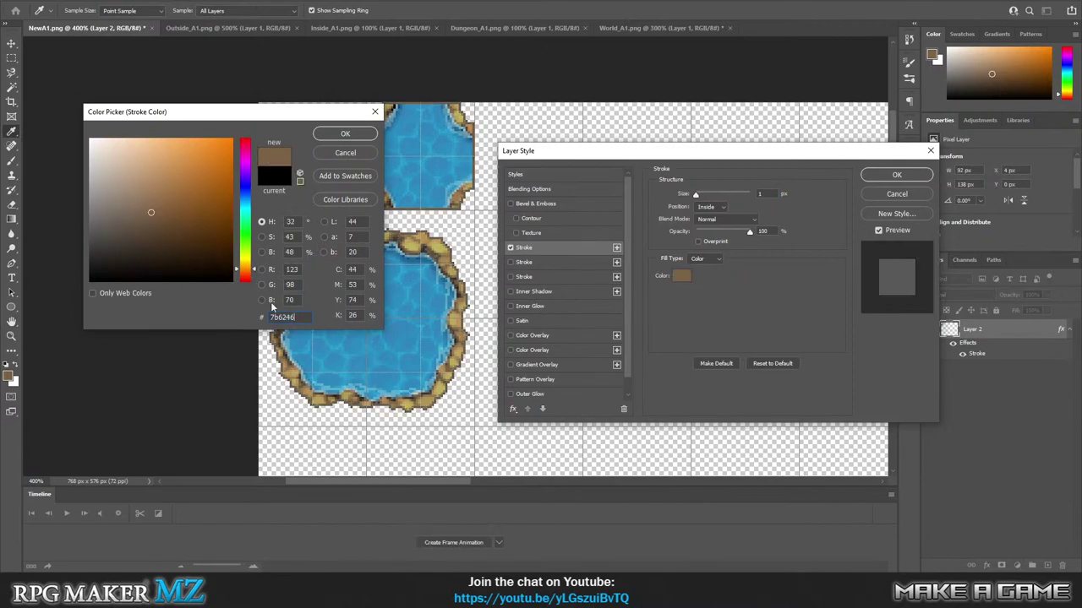
pyautogui.click(345, 133)
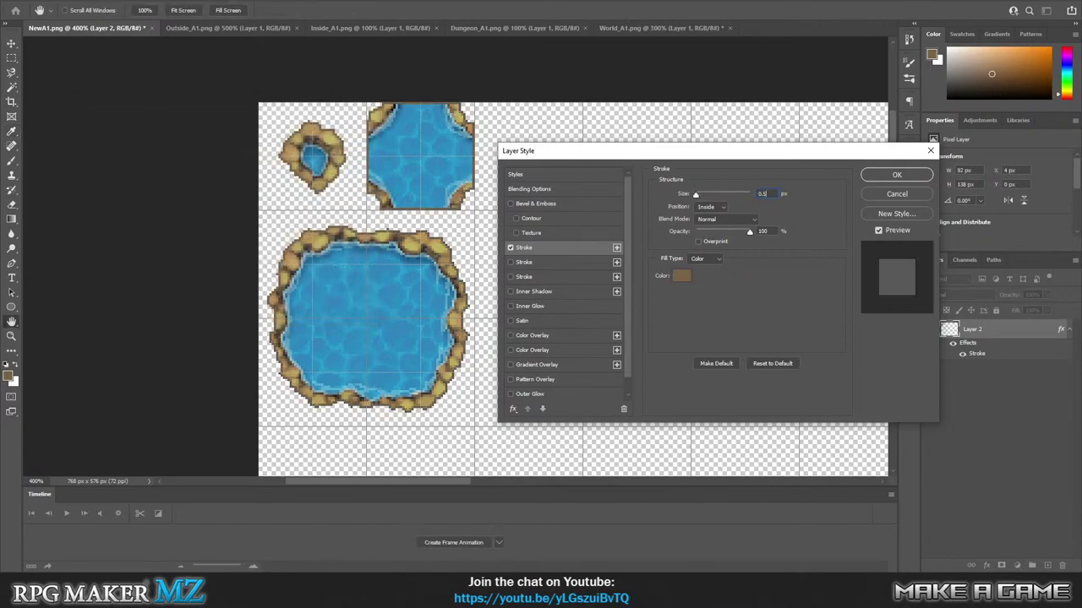
# Try a stroke size of 0.5 px, and lower the stroke opacity to 50%.
pyautogui.press('Return')
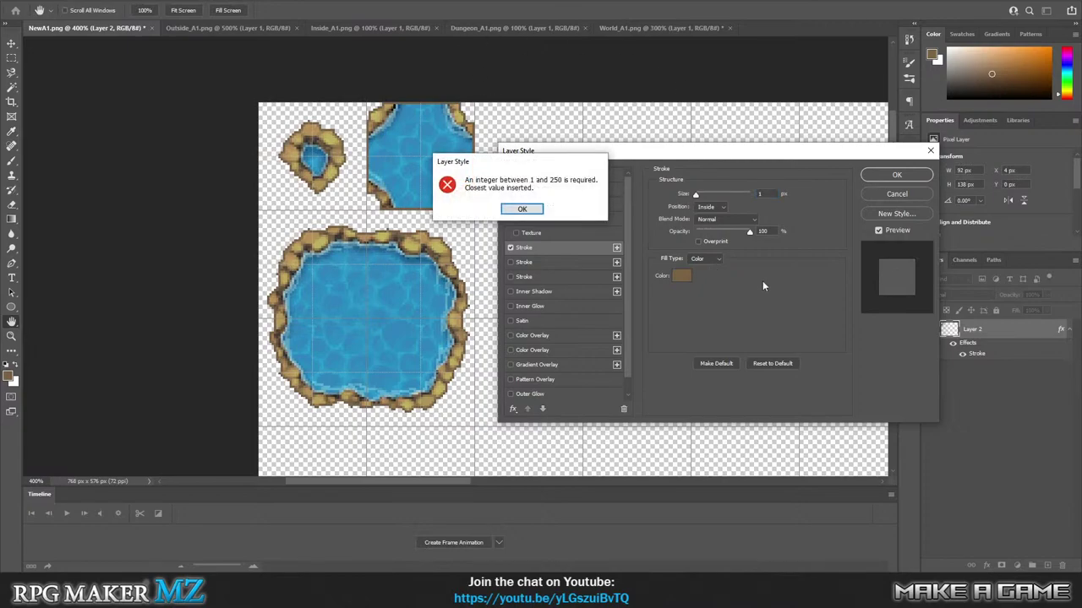
pyautogui.press('Return')
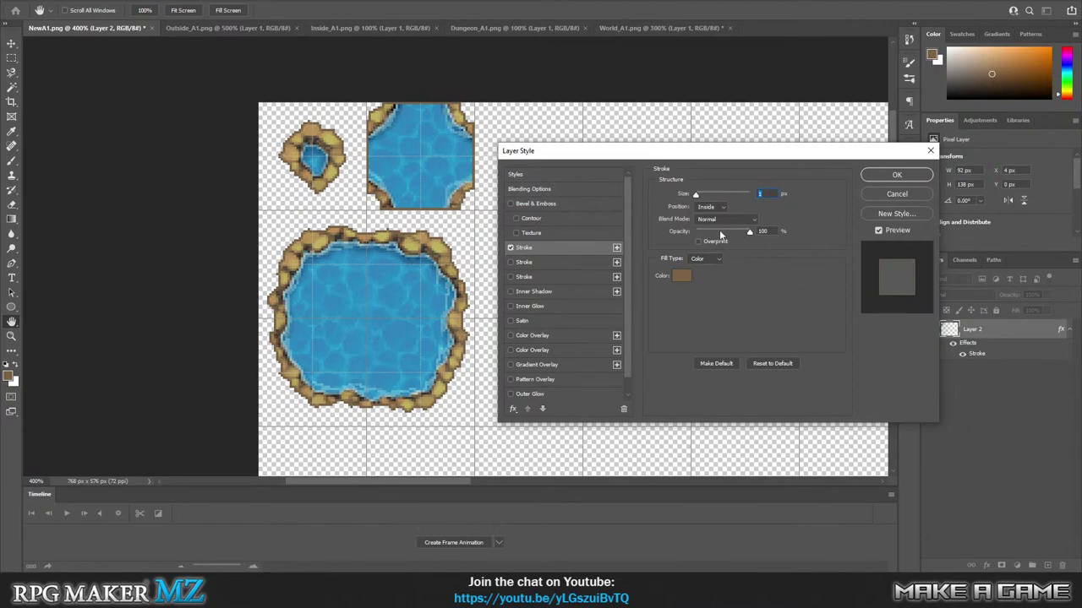
pyautogui.click(721, 233)
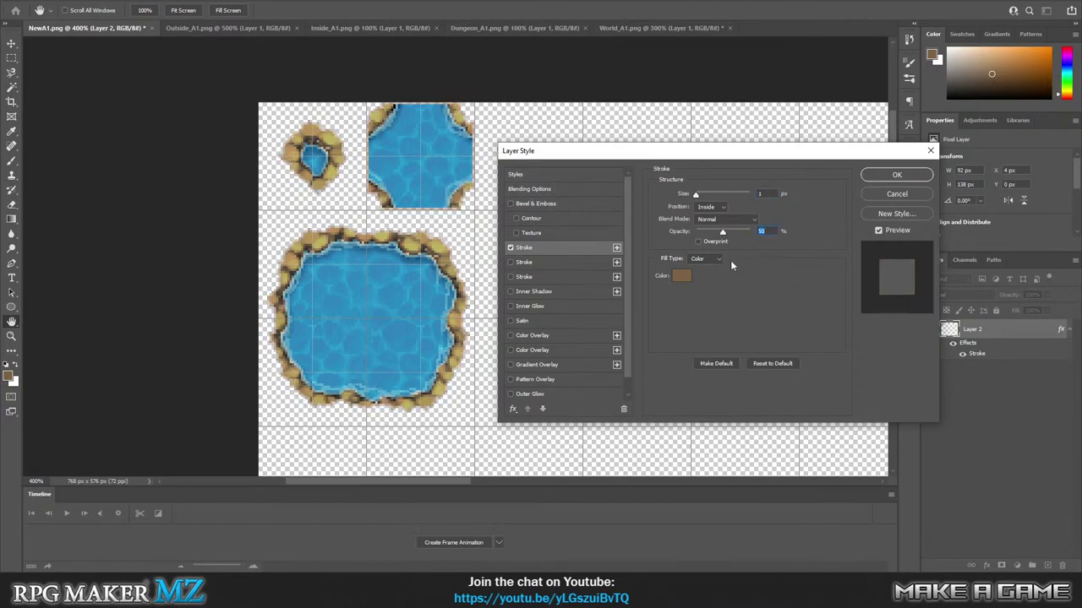
# Position Layer 2's 1 px stroke outside the layer edge and set its color to 504334.
pyautogui.click(720, 207)
pyautogui.click(719, 213)
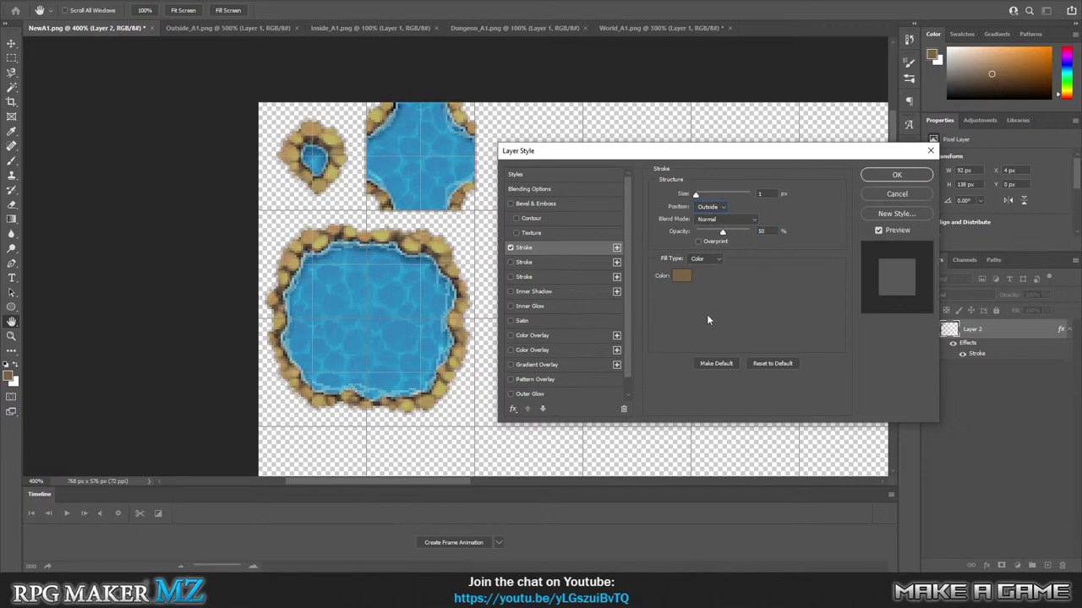
pyautogui.click(688, 278)
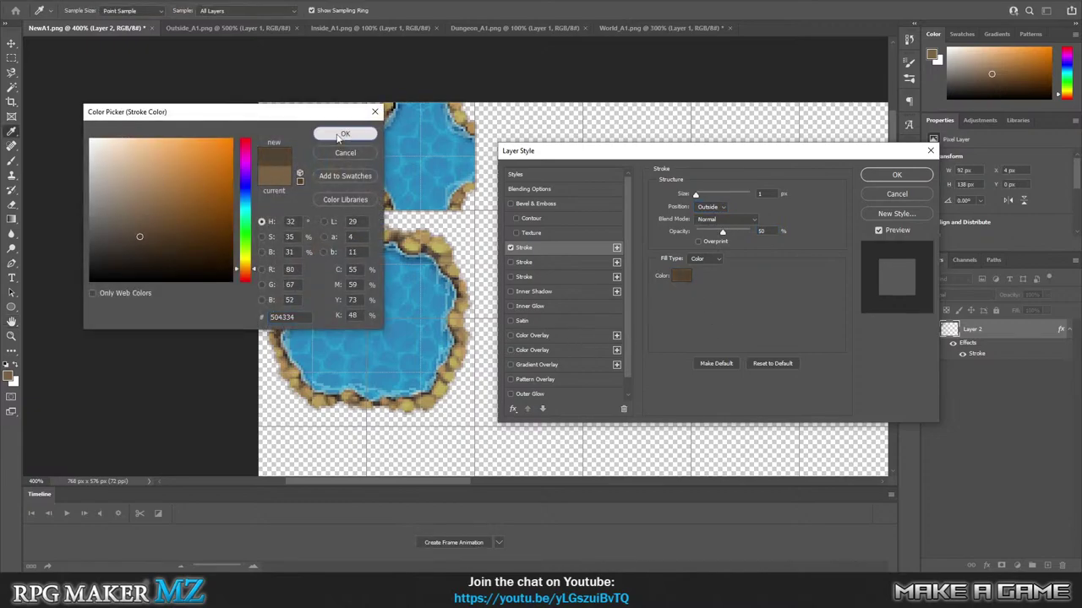
pyautogui.click(345, 134)
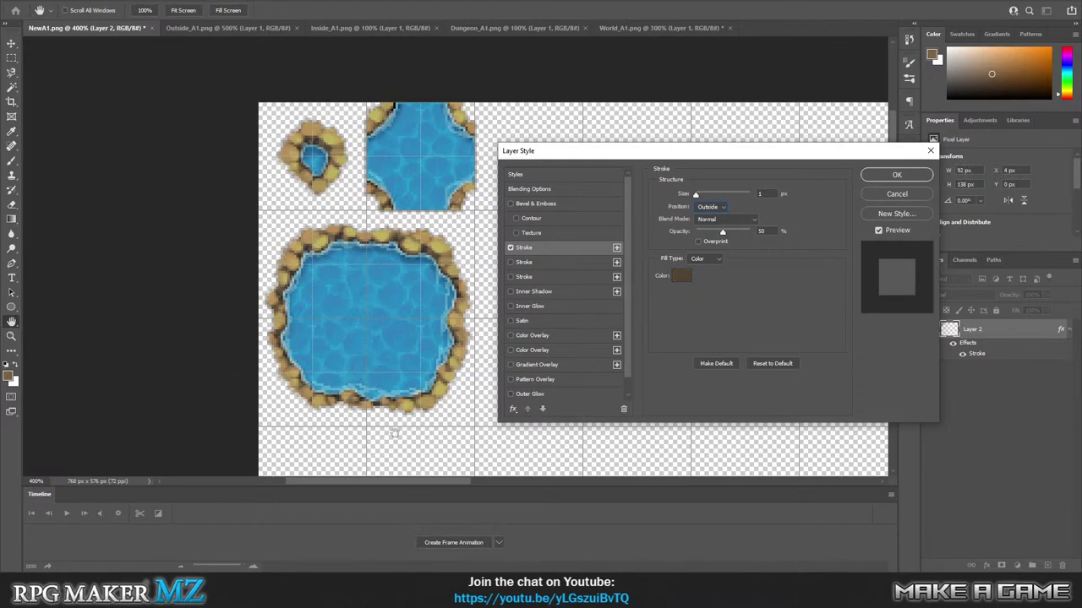
# Darken the stroke color to 2e261c, set the stroke opacity to 65%, and apply the layer style.
pyautogui.click(681, 276)
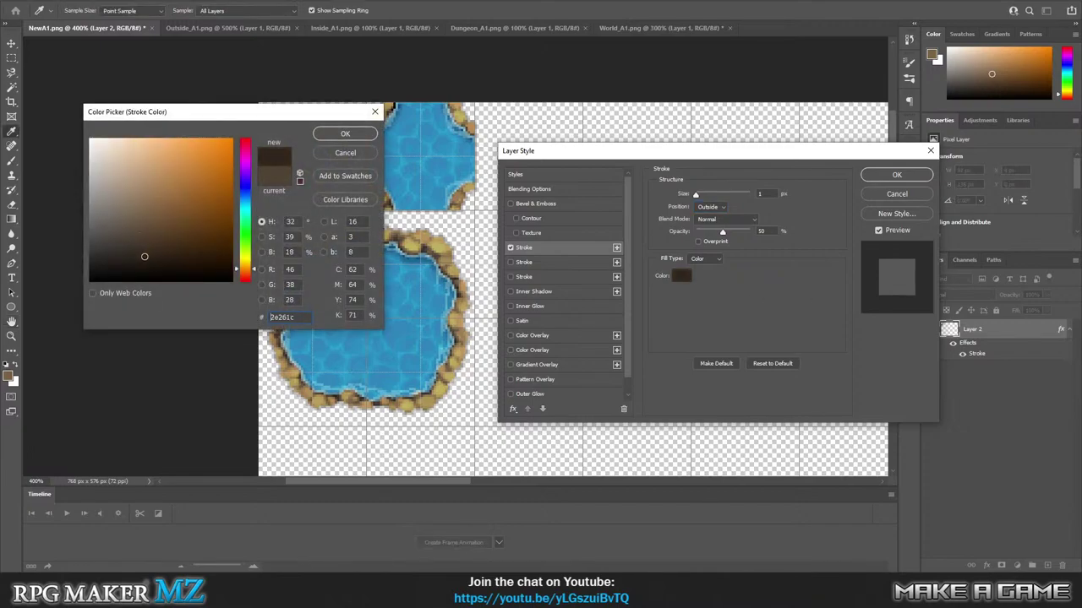
pyautogui.click(345, 134)
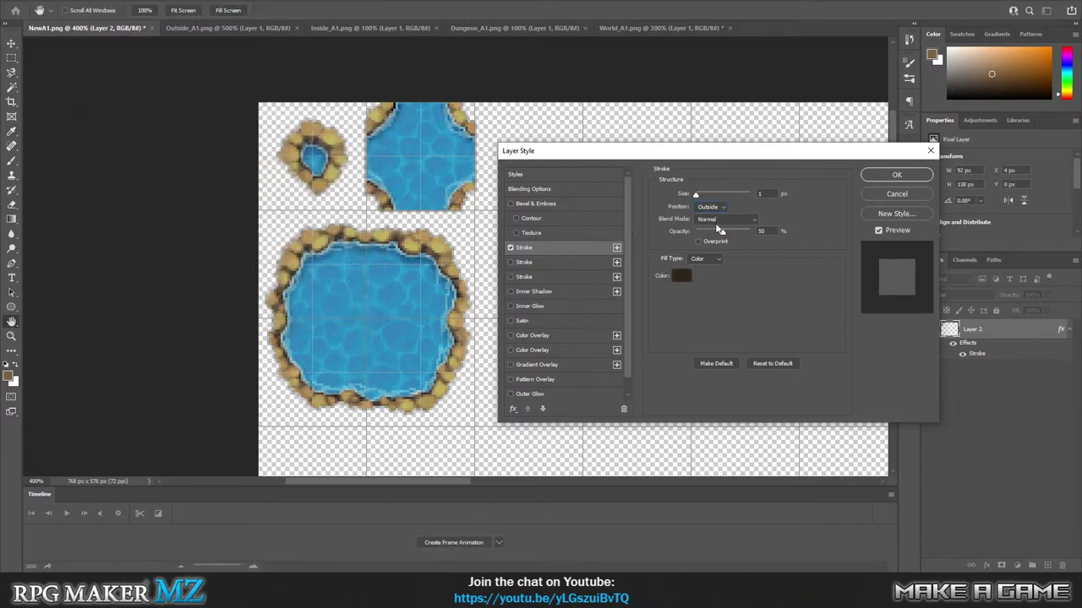
pyautogui.moveTo(721, 234); pyautogui.dragTo(727, 240)
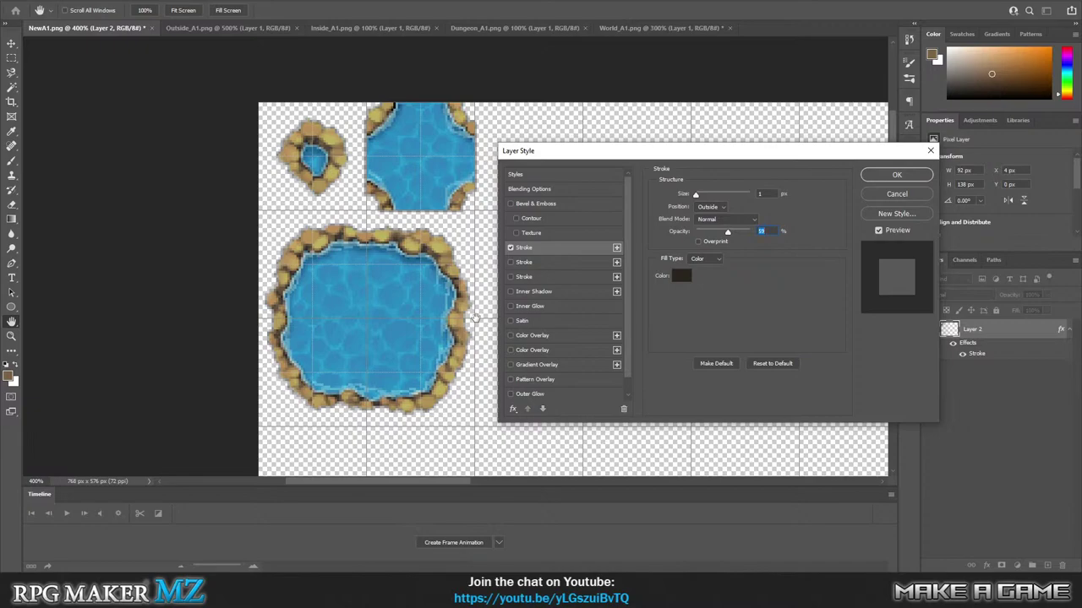
pyautogui.write('65')
pyautogui.click(883, 172)
# Rasterize Layer 2's style and clear the stroke pixels spilling past the grid lines around the cross-shaped pond tile.
pyautogui.rightClick(977, 330)
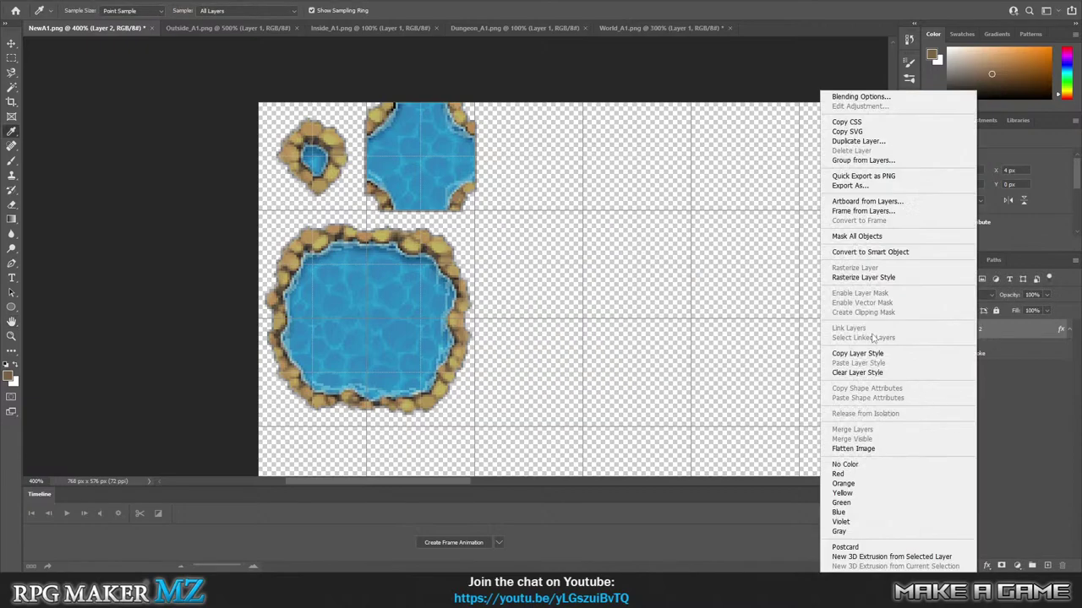
pyautogui.click(883, 277)
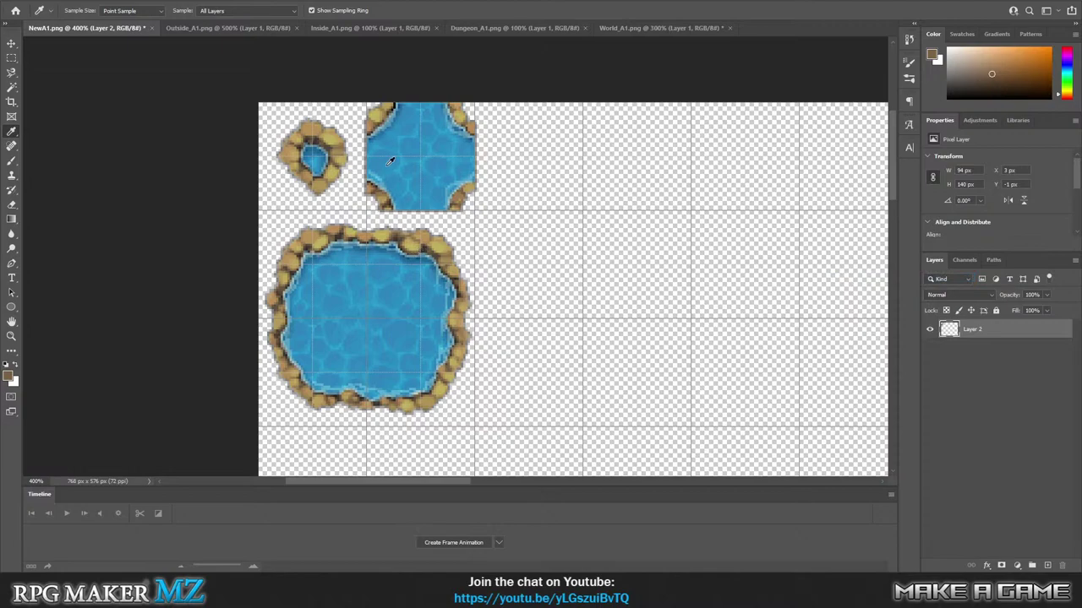
pyautogui.click(12, 57)
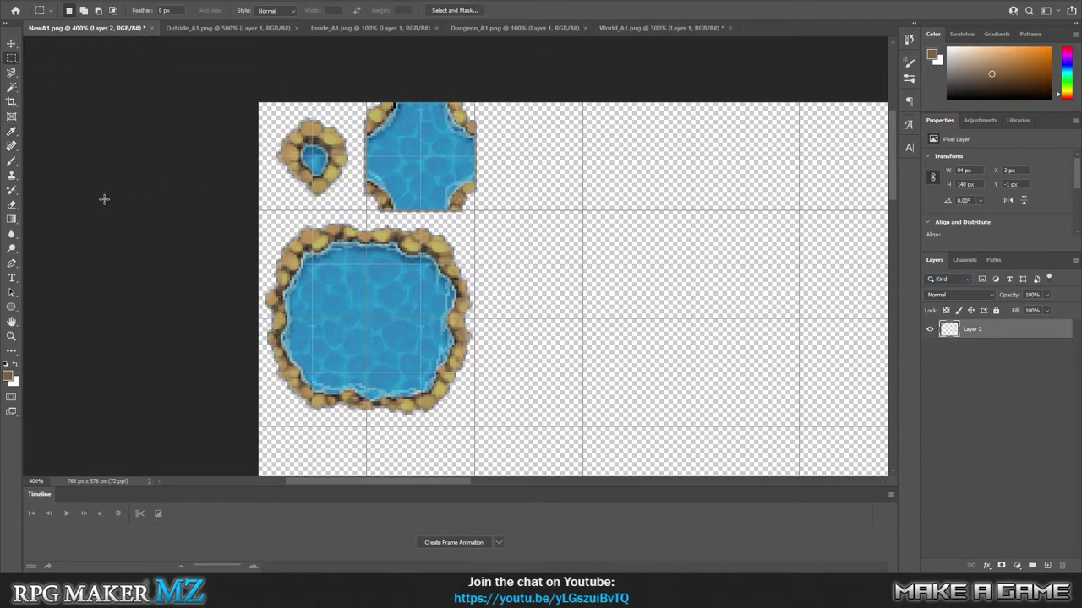
pyautogui.click(12, 336)
pyautogui.click(482, 142)
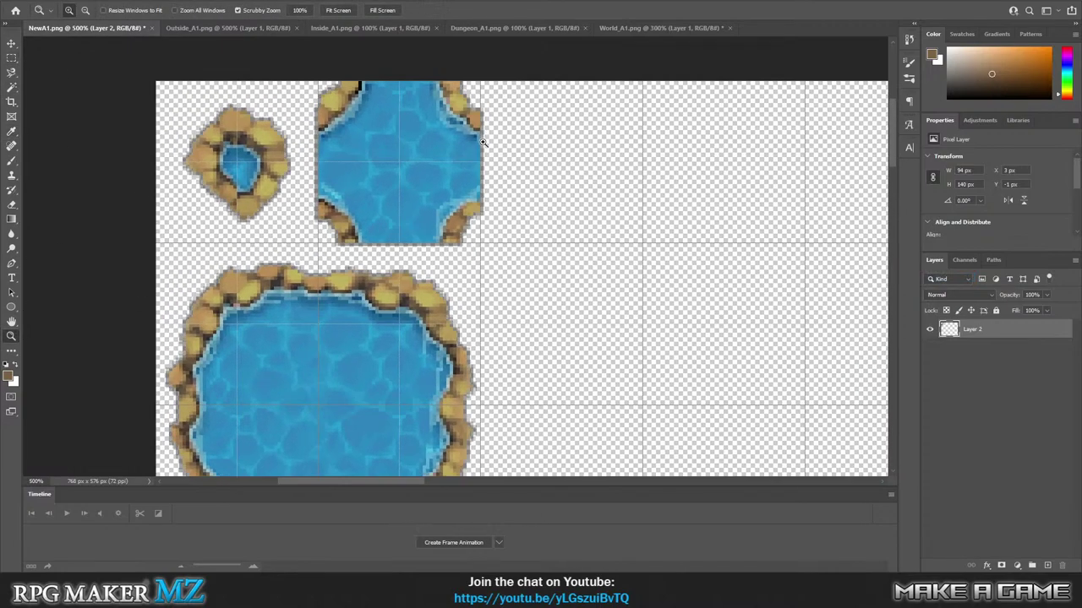
pyautogui.click(482, 142)
pyautogui.click(483, 141)
pyautogui.click(11, 58)
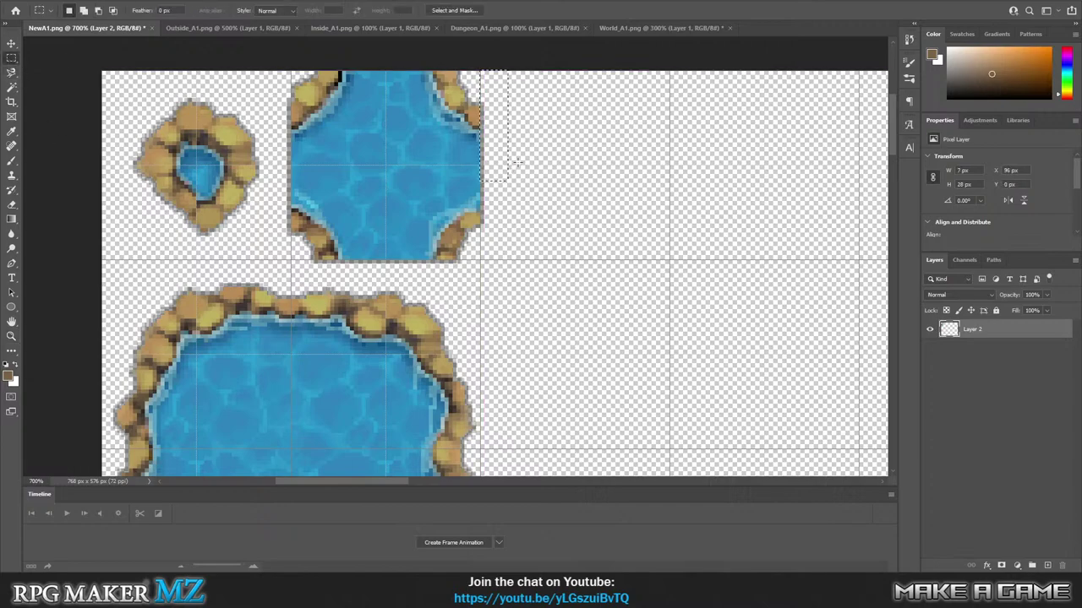
pyautogui.moveTo(515, 265); pyautogui.dragTo(480, 71)
pyautogui.moveTo(480, 278); pyautogui.dragTo(291, 260)
pyautogui.moveTo(275, 71); pyautogui.dragTo(283, 251)
pyautogui.click(555, 243)
# Save a PNG copy of the sheet in the tilesets folder as NewA1c.png.
pyautogui.scroll(-5, 563, 213)
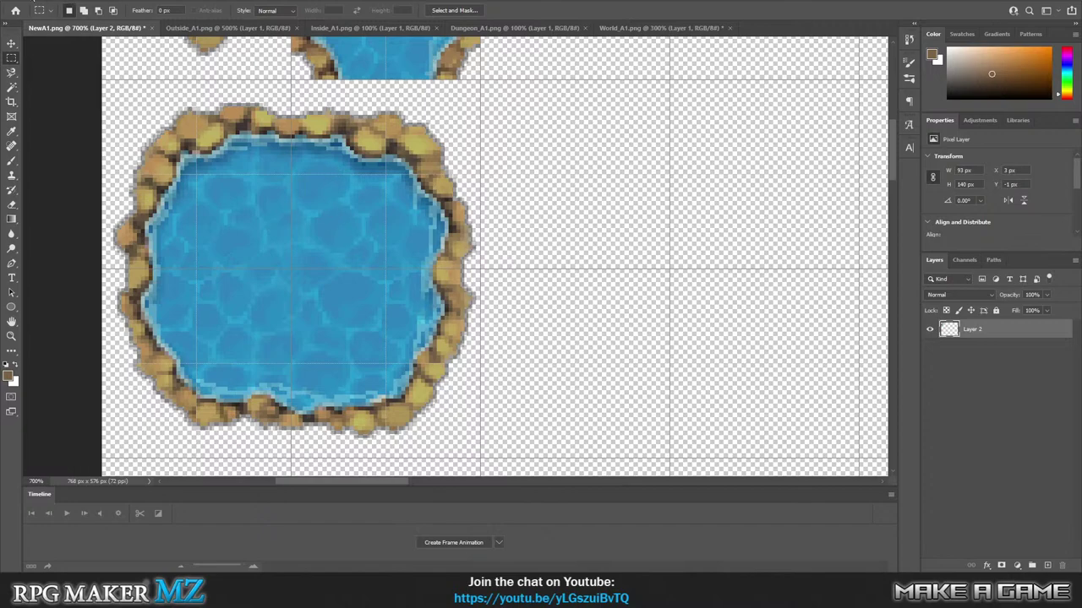
pyautogui.hotkey('alt', 'f')
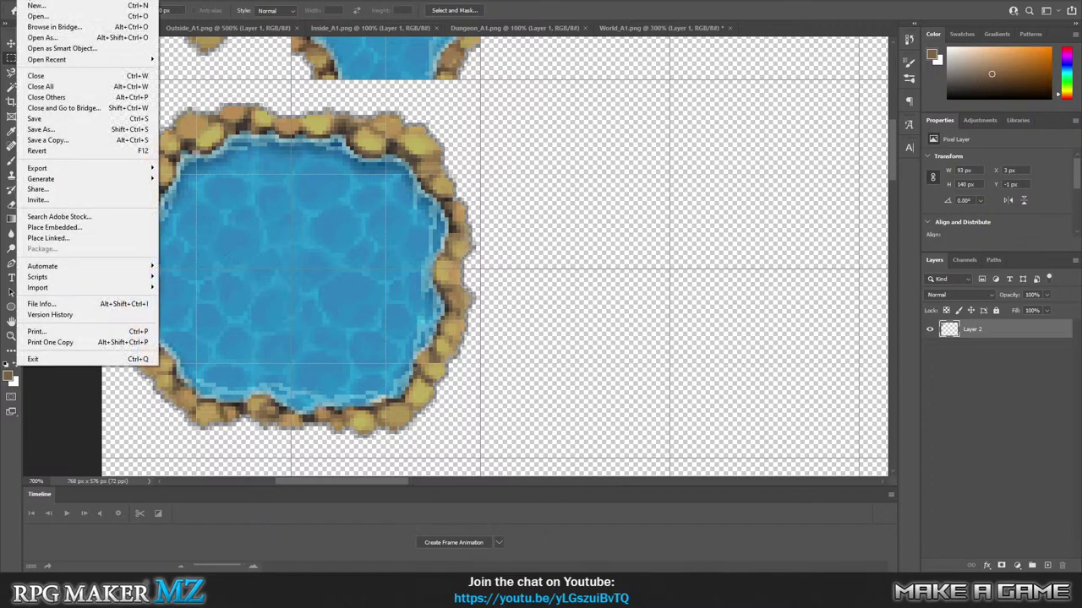
pyautogui.click(59, 142)
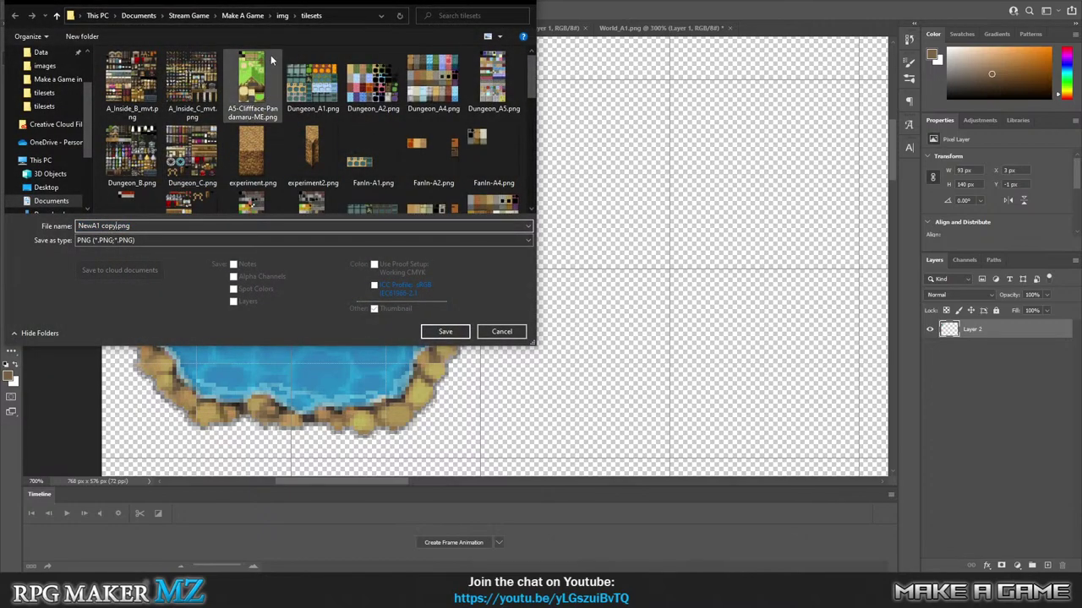
pyautogui.press('BackSpace')
pyautogui.press('BackSpace')
pyautogui.press('BackSpace')
pyautogui.write('c')
pyautogui.click(445, 331)
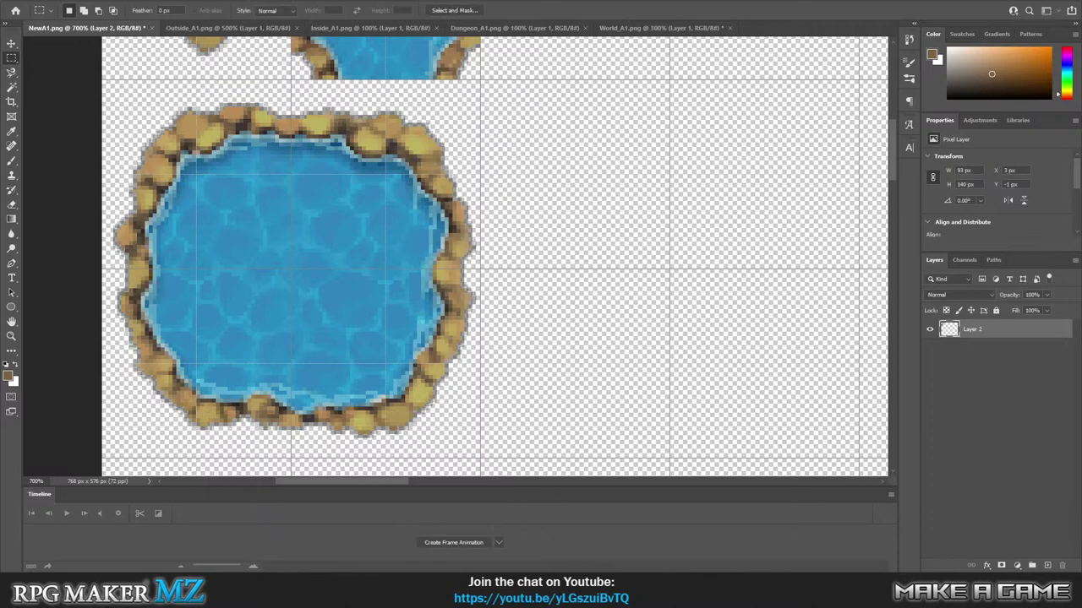
# Switch to RPG Maker MZ, assign NewA1c as tileset 0006's A1 (Animation) image, and inspect the pond's edges on MAP014.
pyautogui.hotkey('alt', 'Tab')
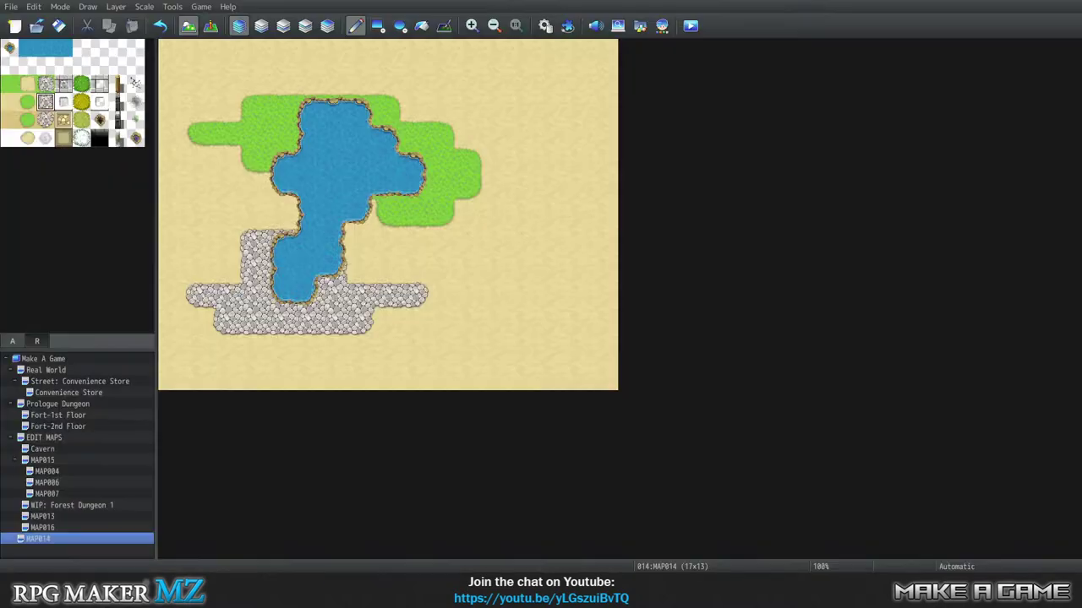
pyautogui.click(171, 7)
pyautogui.click(203, 22)
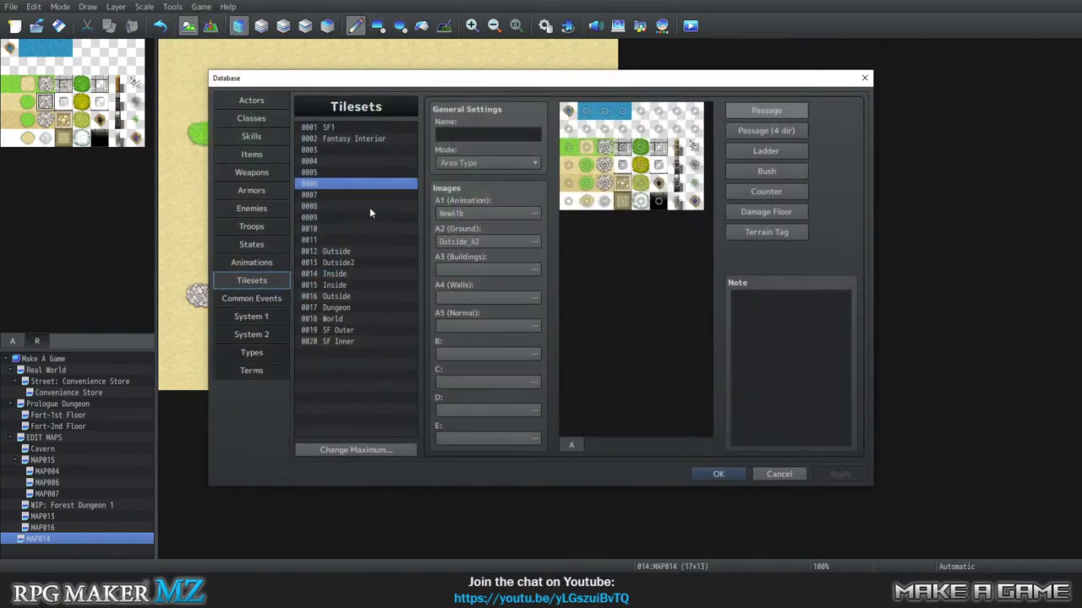
pyautogui.doubleClick(496, 213)
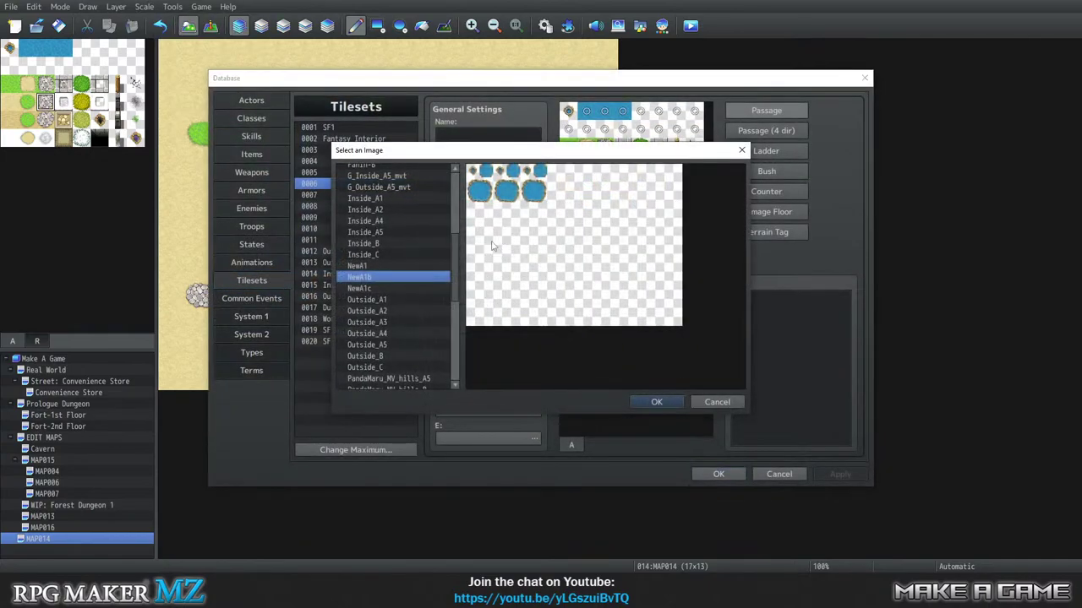
pyautogui.click(359, 288)
pyautogui.click(649, 404)
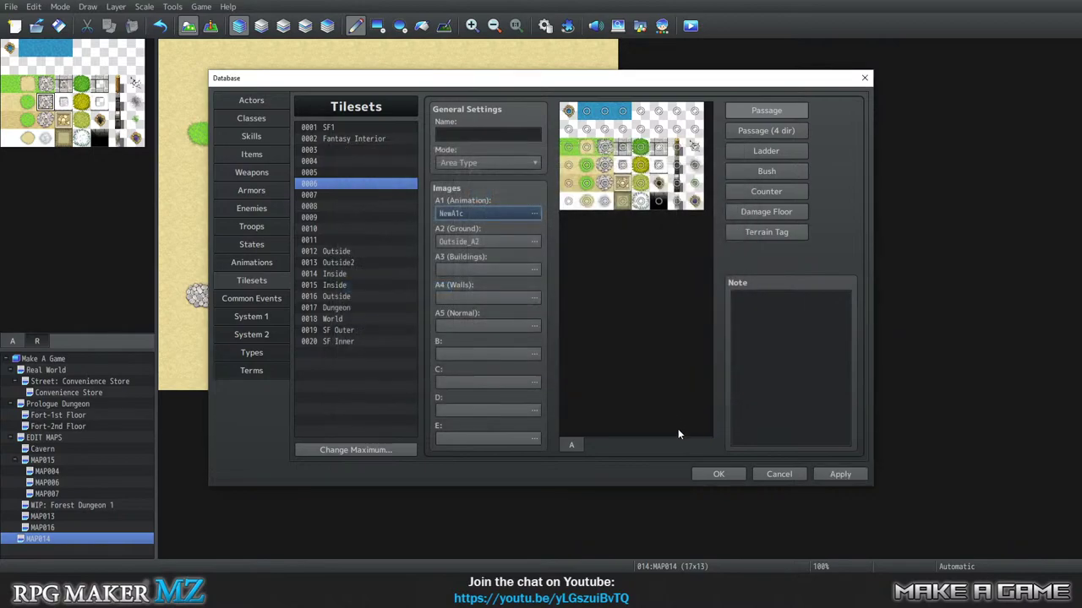
pyautogui.click(714, 474)
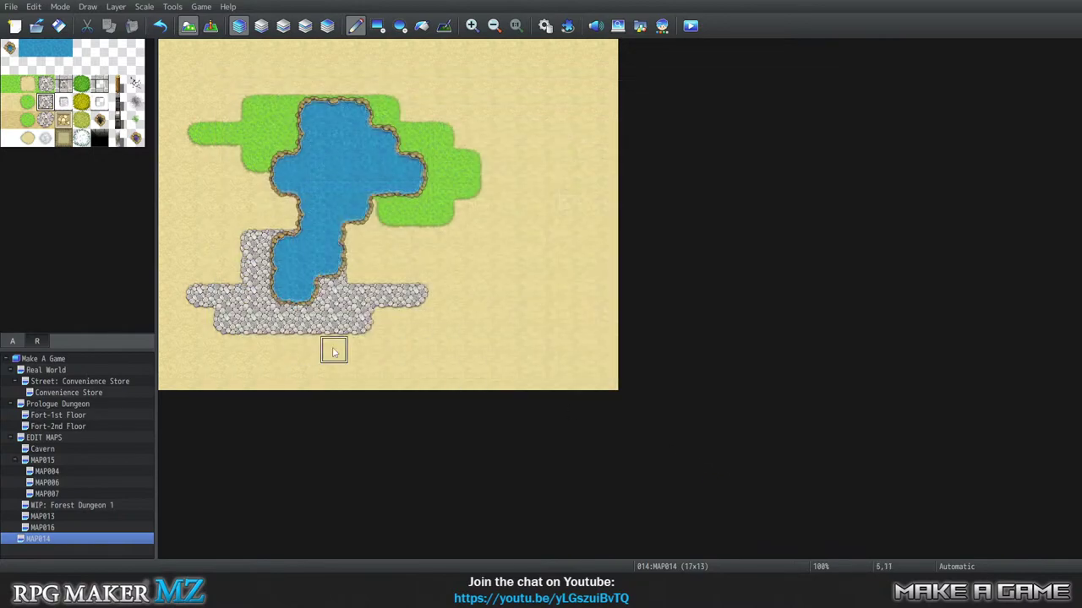
pyautogui.click(474, 26)
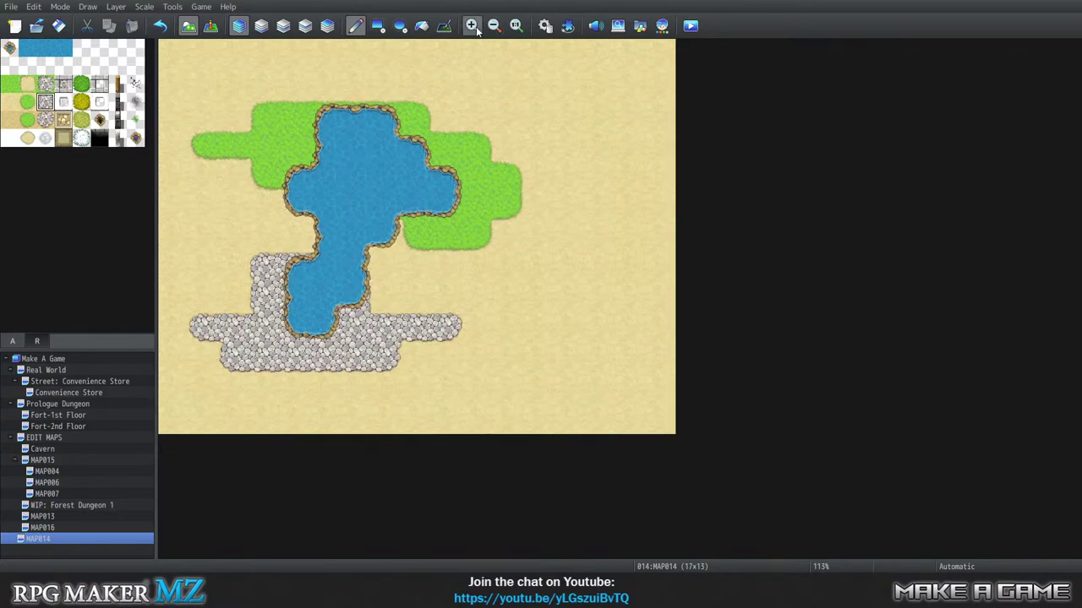
pyautogui.click(474, 27)
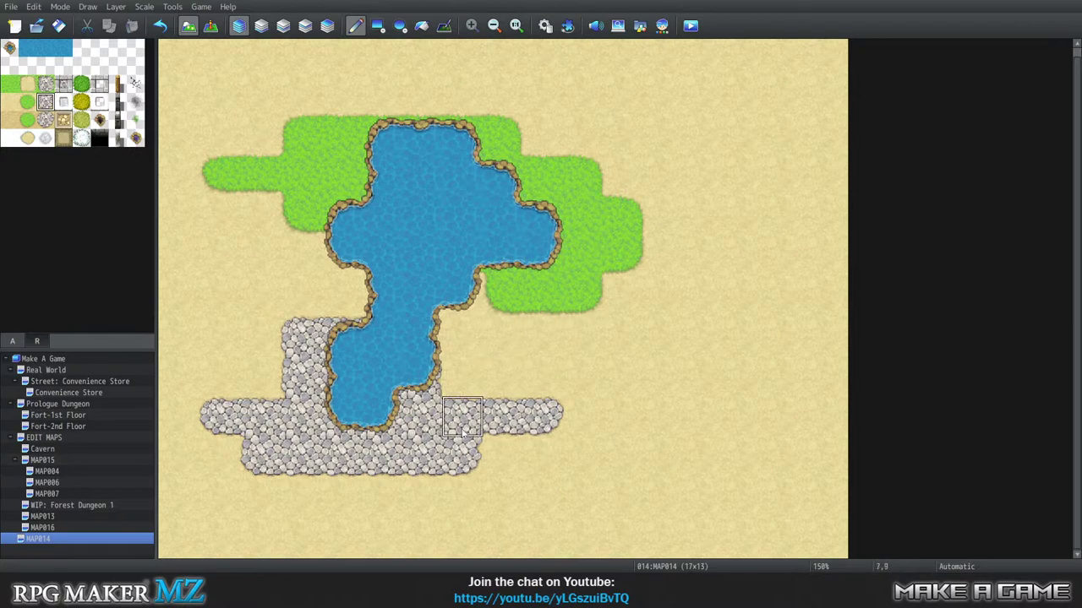
# Return to Photoshop and undo the edge clearing and the style rasterization on Layer 2.
pyautogui.hotkey('alt', 'Tab')
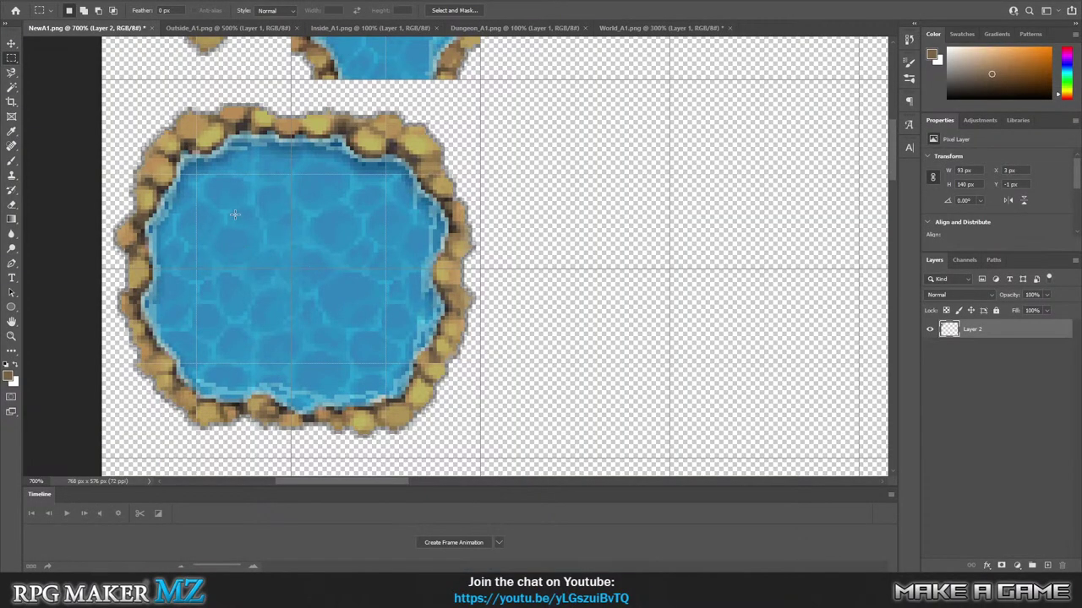
pyautogui.hotkey('alt', 'e')
pyautogui.press('Escape')
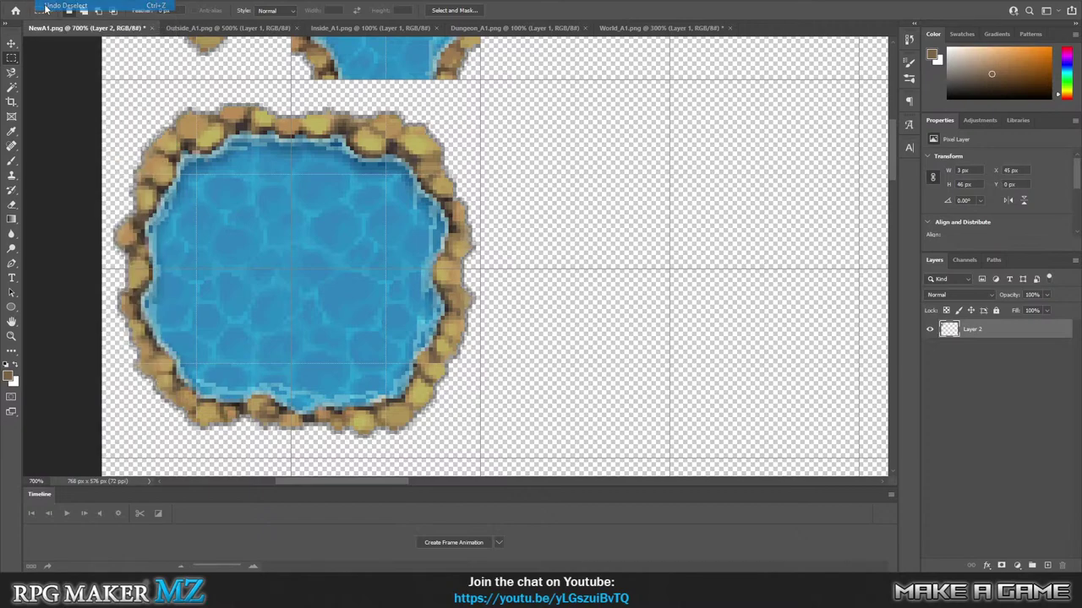
pyautogui.moveTo(279, 37); pyautogui.dragTo(290, 73)
pyautogui.hotkey('alt', 'e')
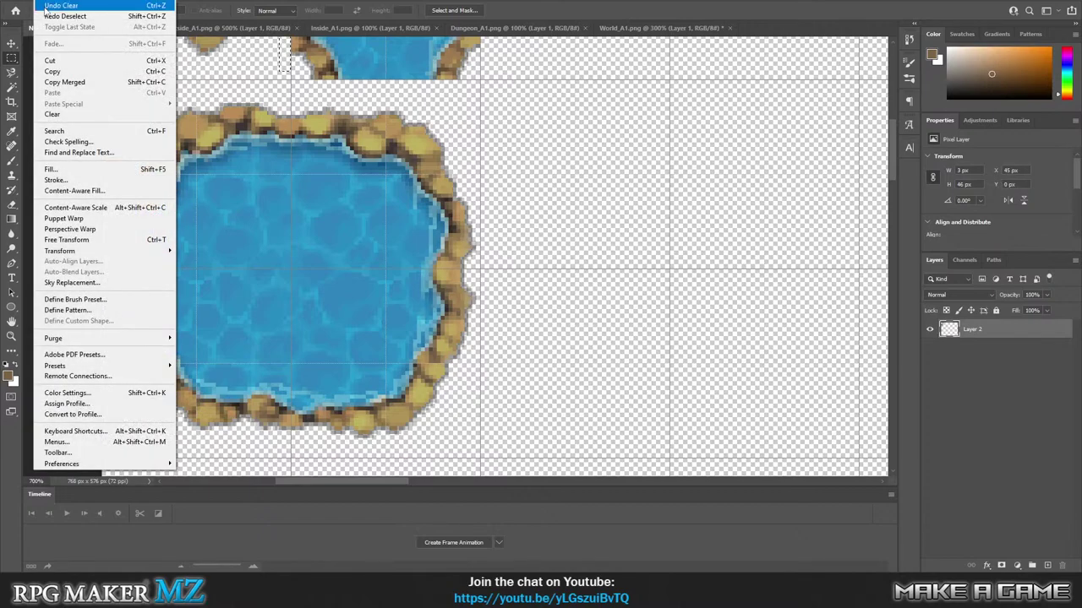
pyautogui.click(45, 7)
pyautogui.hotkey('alt', 'e')
pyautogui.click(50, 6)
pyautogui.hotkey('alt', 'e')
pyautogui.click(51, 5)
pyautogui.hotkey('alt', 'e')
pyautogui.click(49, 7)
pyautogui.hotkey('alt', 'e')
pyautogui.click(49, 7)
pyautogui.hotkey('alt', 'e')
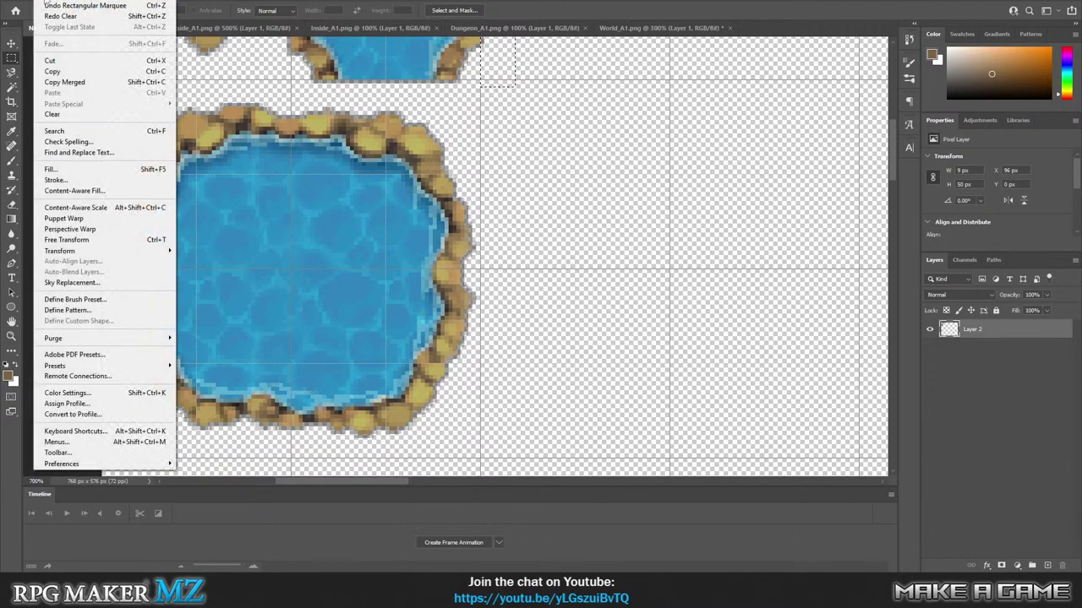
pyautogui.click(48, 6)
pyautogui.hotkey('alt', 'e')
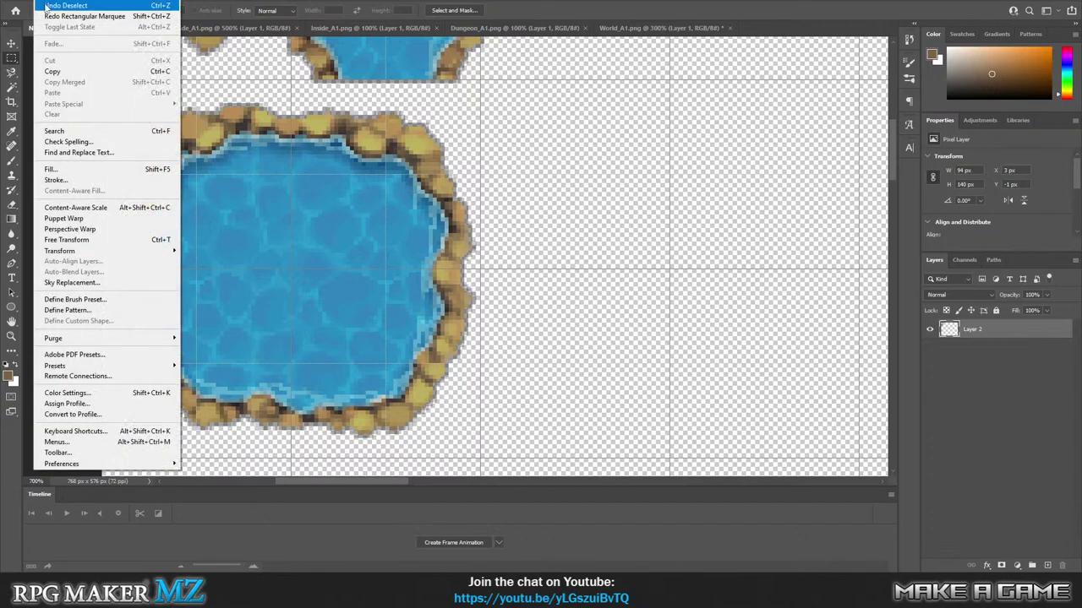
pyautogui.click(48, 6)
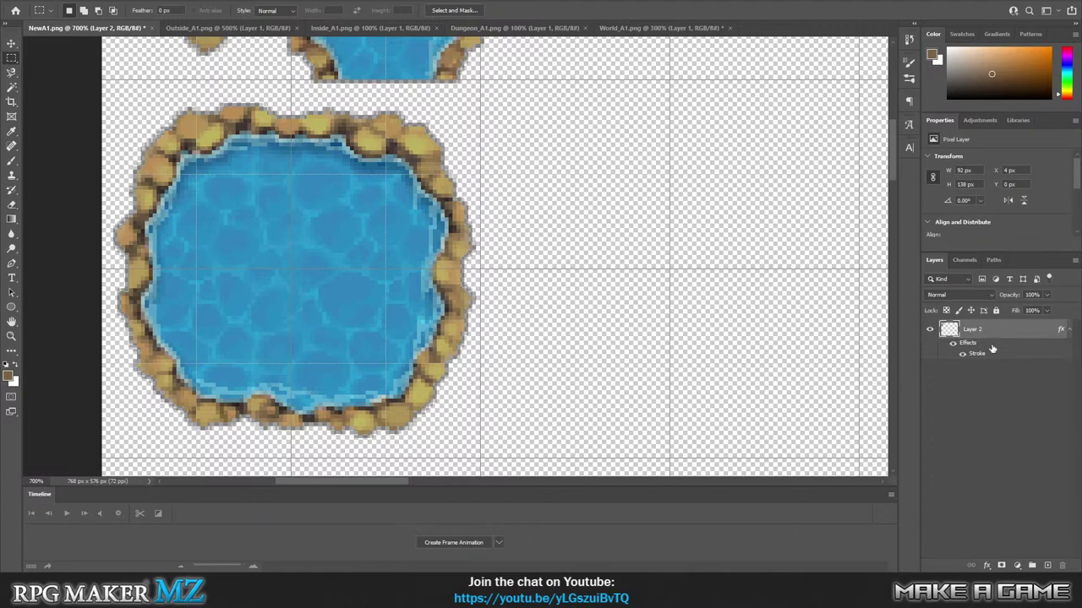
# Reopen Layer 2's stroke effect, set its opacity to 40%, and apply it.
pyautogui.rightClick(978, 354)
pyautogui.press('Escape')
pyautogui.doubleClick(979, 358)
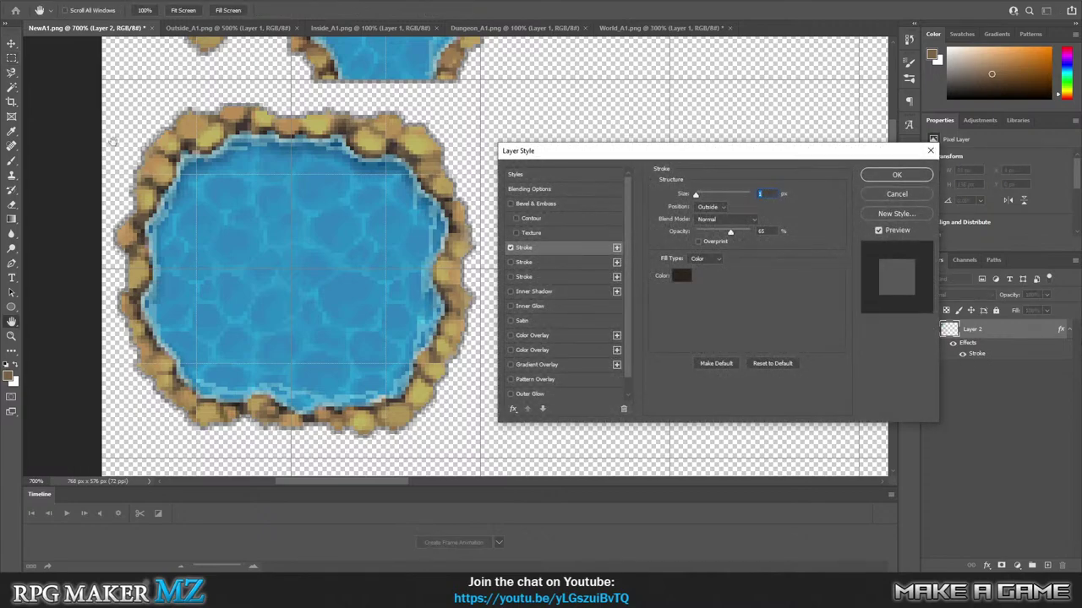
pyautogui.click(712, 232)
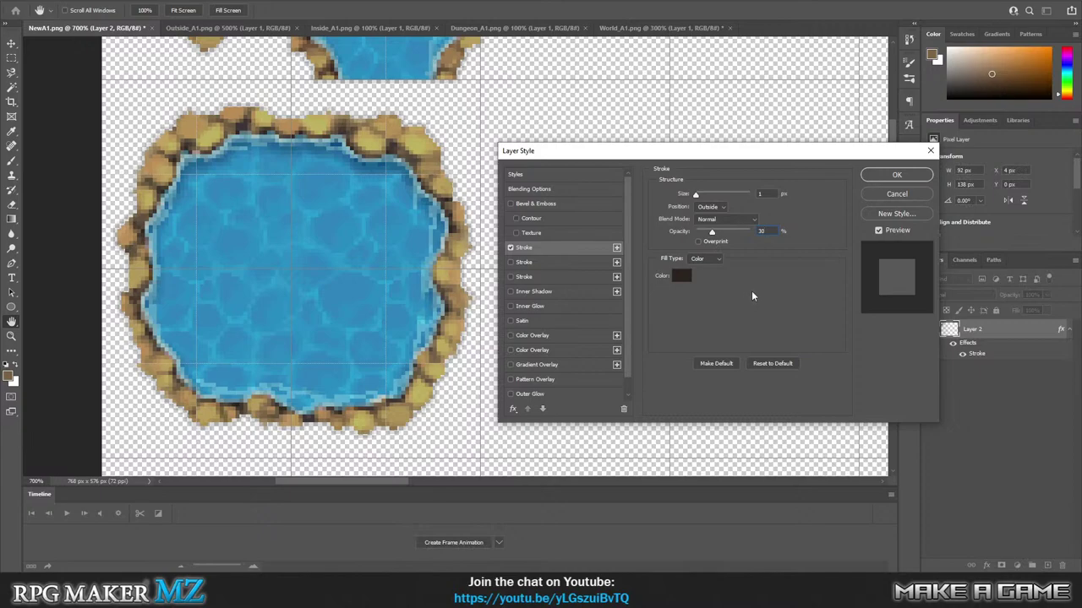
pyautogui.write('35')
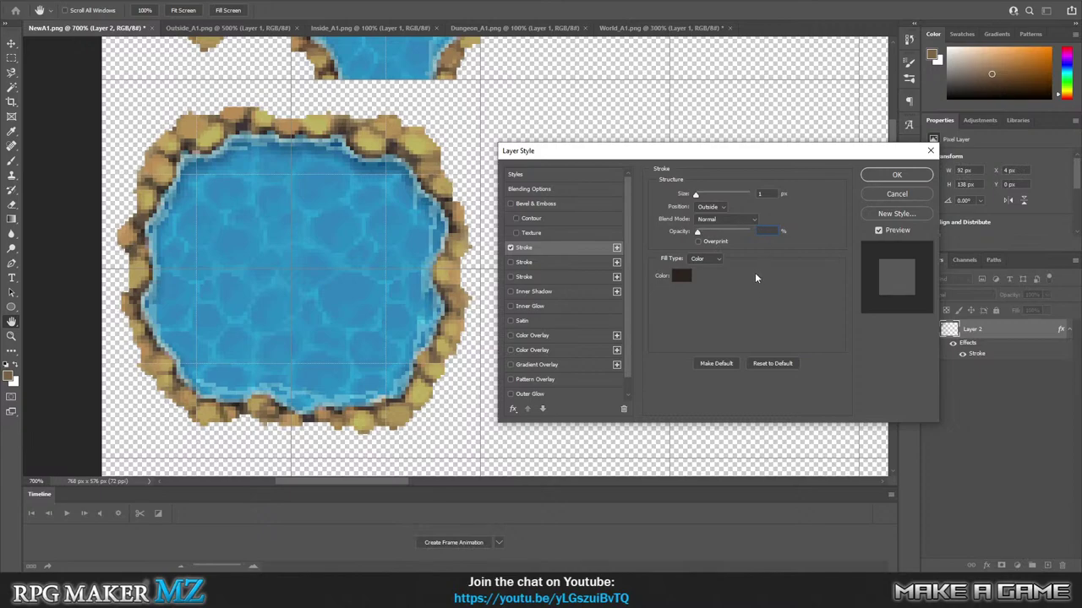
pyautogui.press('BackSpace')
pyautogui.press('BackSpace')
pyautogui.write('40')
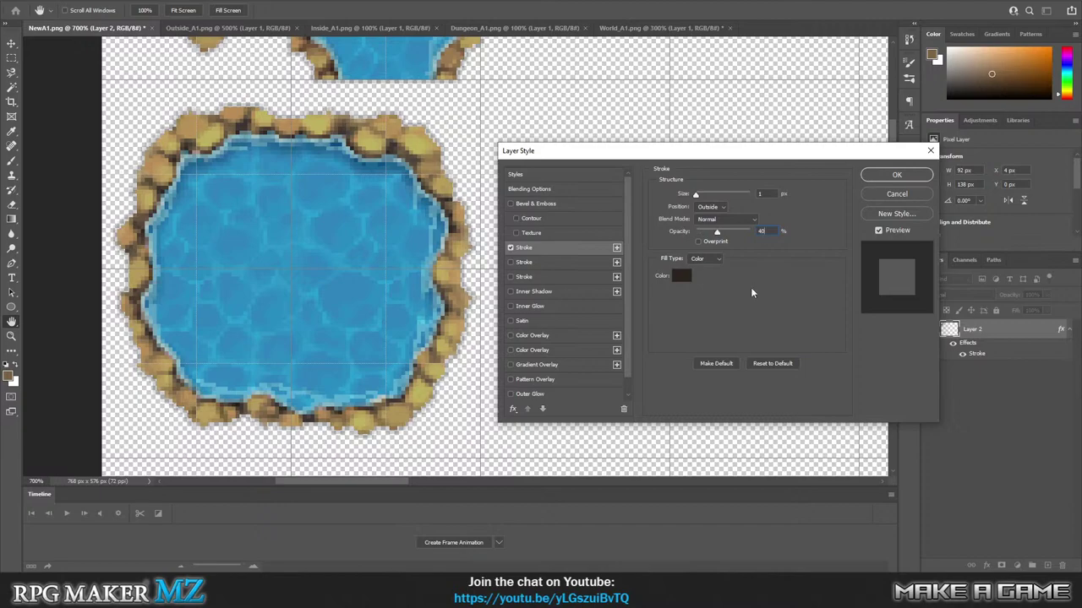
pyautogui.click(894, 175)
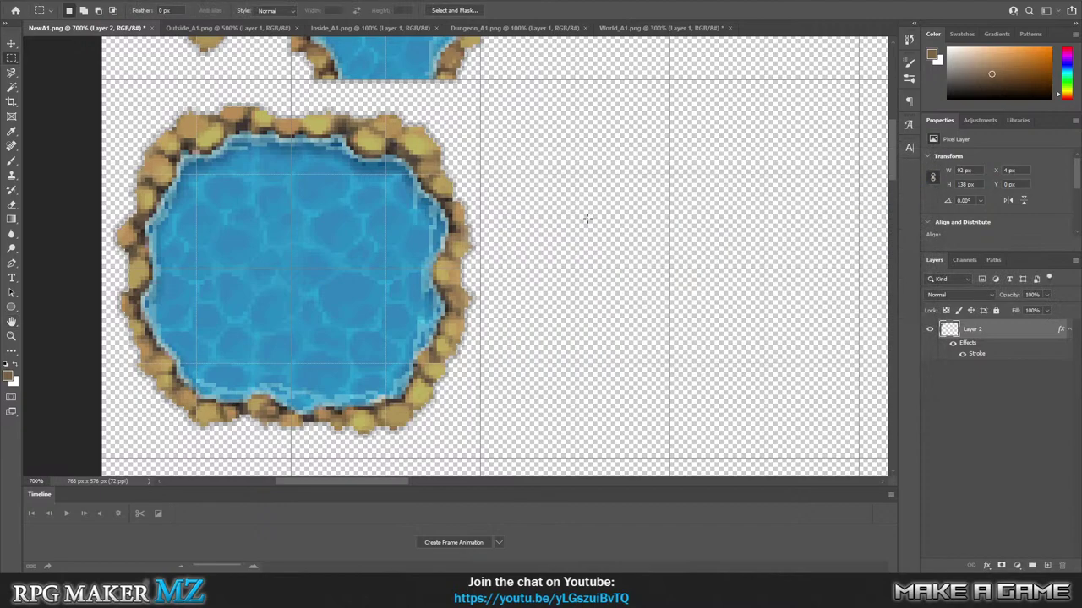
# Duplicate Layer 2 and remove the stroke effect from the duplicate.
pyautogui.scroll(5, 590, 217)
pyautogui.scroll(1, 554, 251)
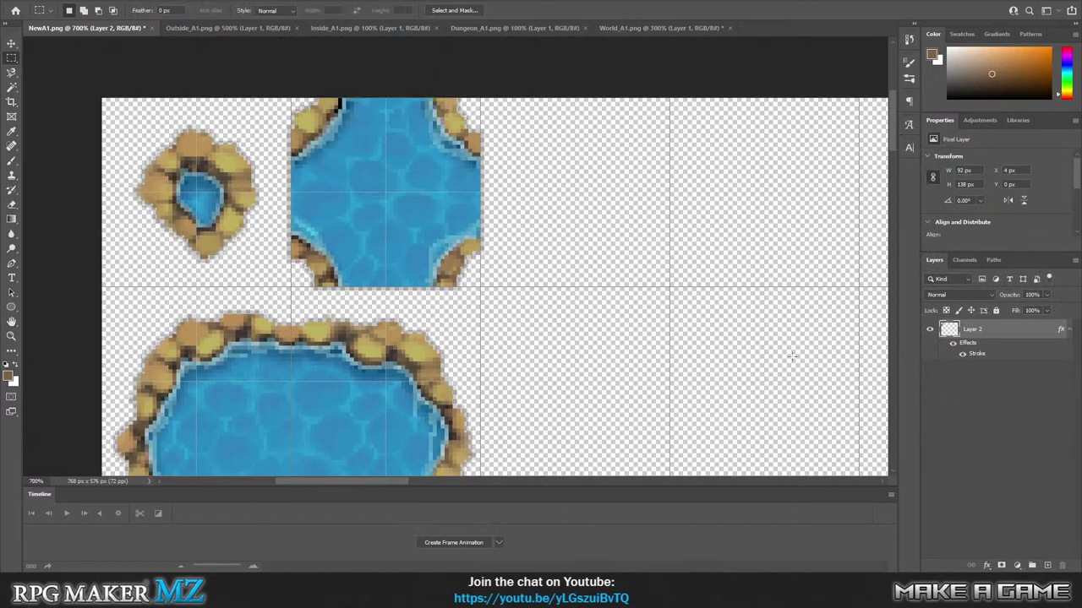
pyautogui.rightClick(999, 333)
pyautogui.click(1020, 391)
pyautogui.rightClick(980, 330)
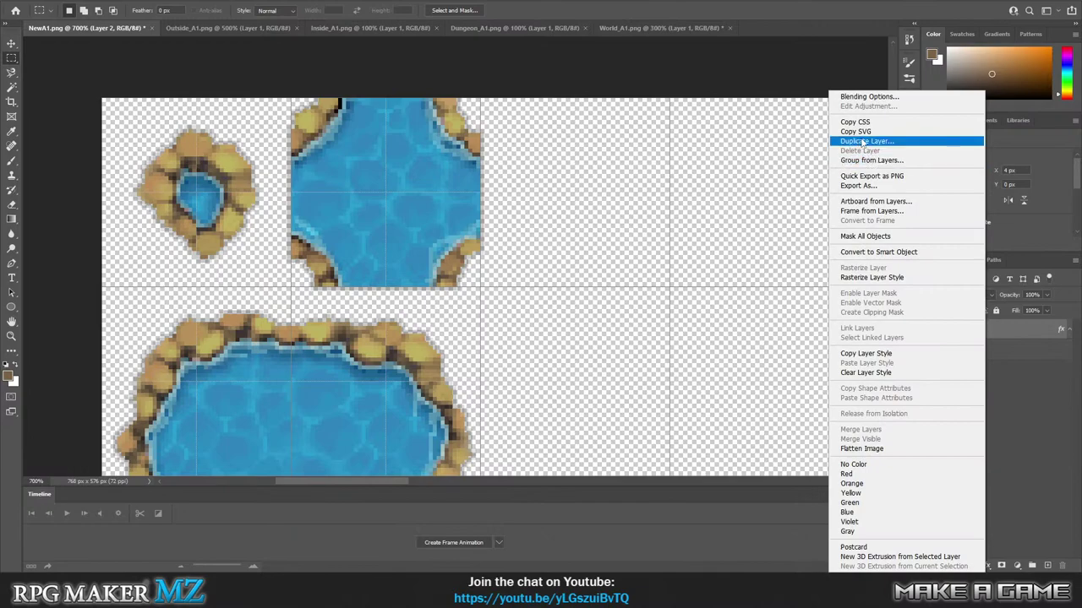
pyautogui.click(863, 142)
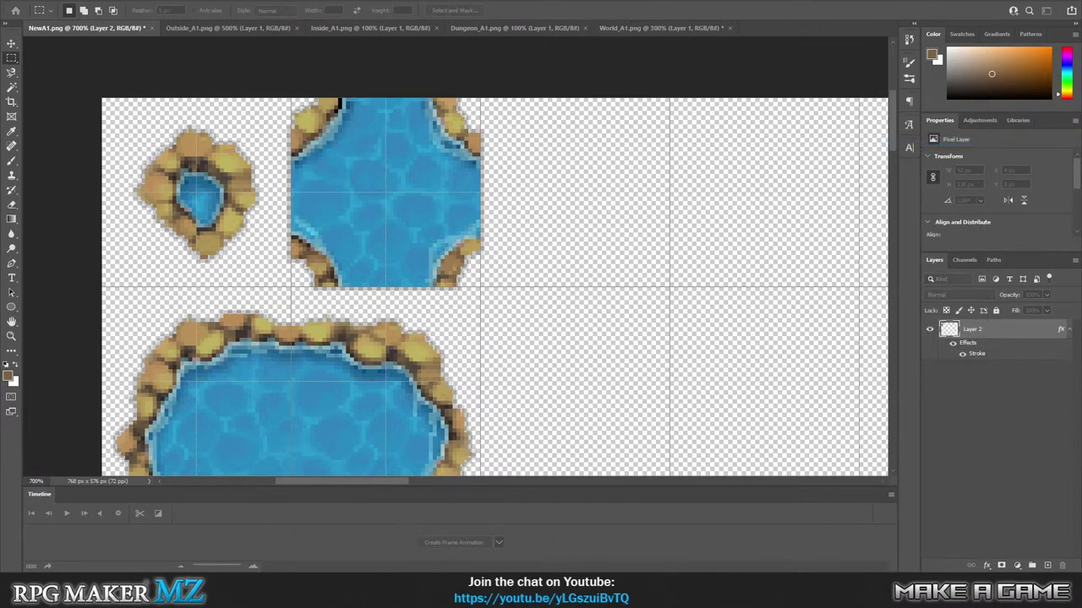
pyautogui.rightClick(979, 343)
pyautogui.click(1038, 333)
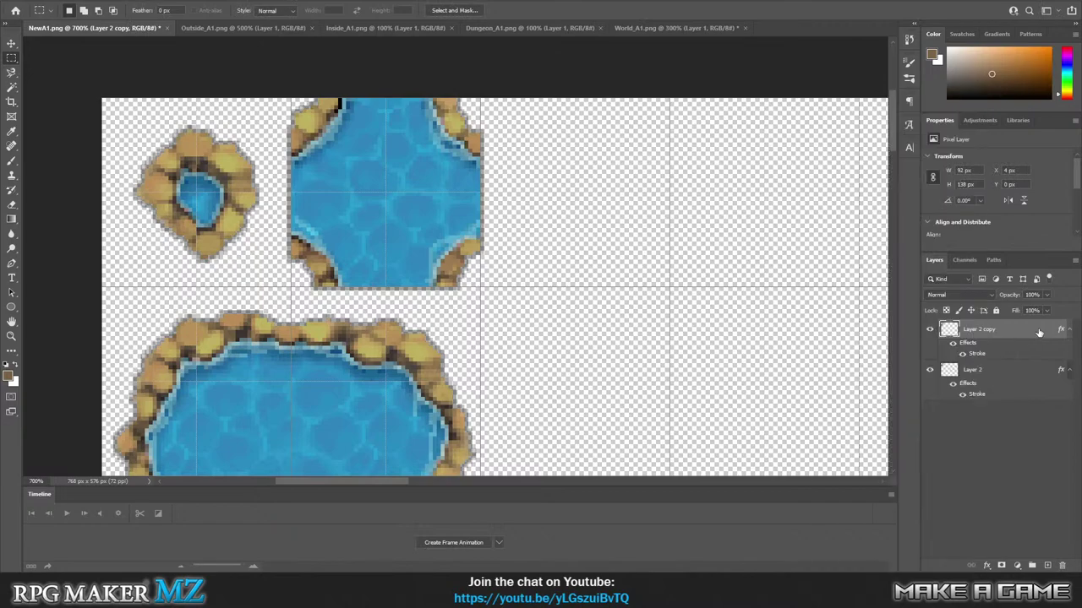
pyautogui.rightClick(968, 343)
pyautogui.moveTo(970, 342)
pyautogui.mouseDown()
pyautogui.moveTo(997, 514)
pyautogui.moveTo(1068, 571)
pyautogui.mouseUp()
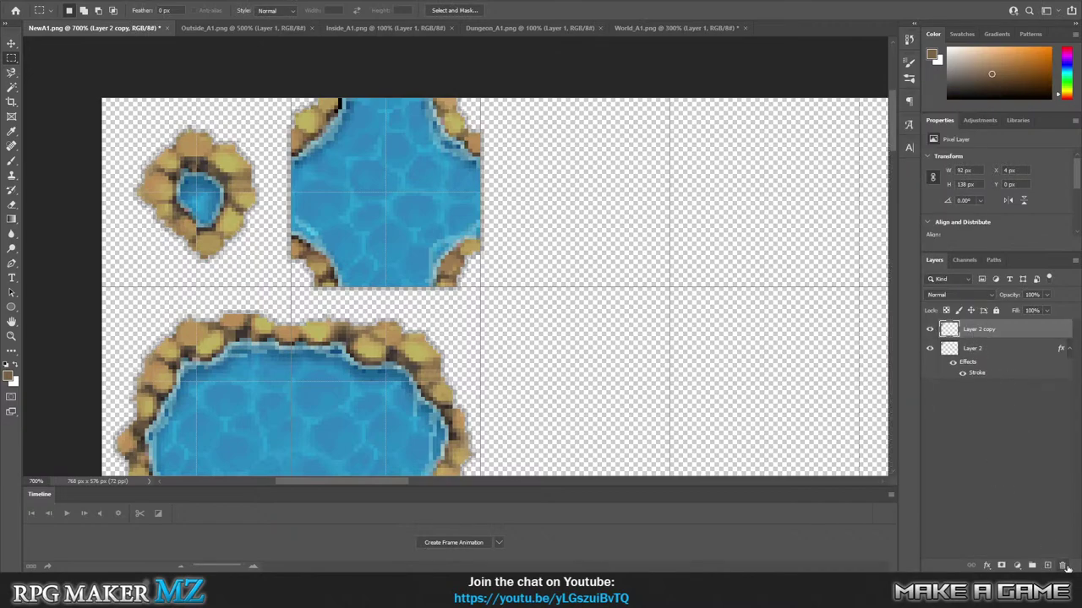
# Try clipping Layer 2 copy to Layer 2, and release the clipping mask.
pyautogui.rightClick(995, 333)
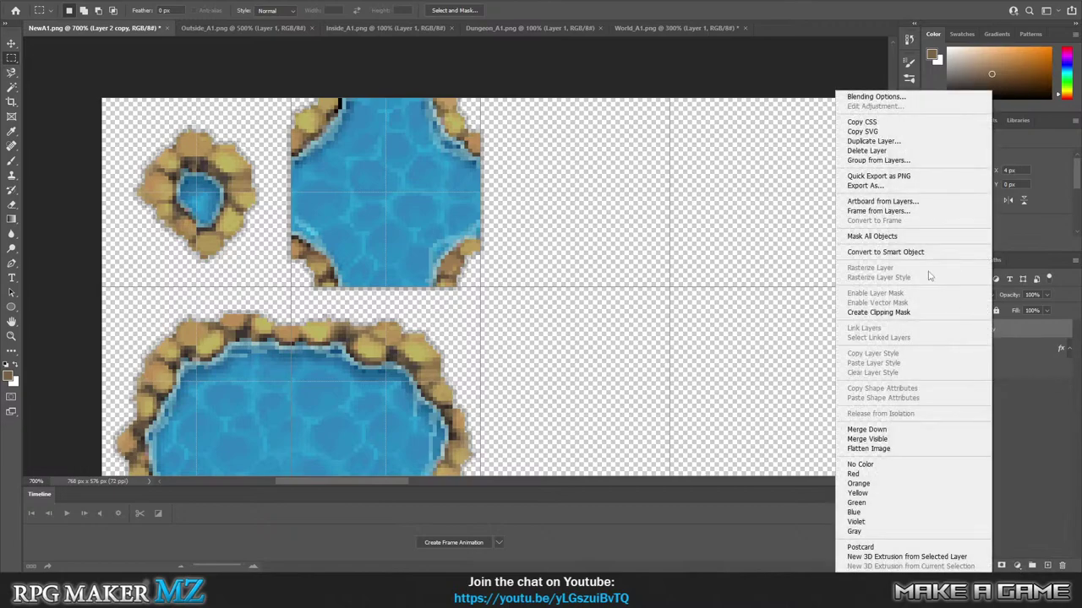
pyautogui.click(879, 313)
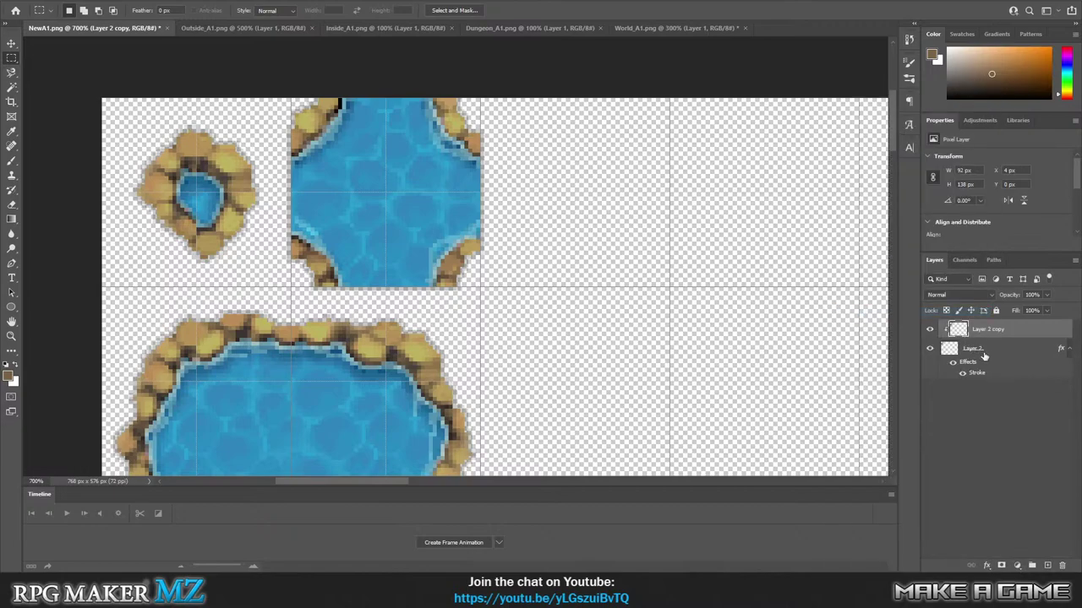
pyautogui.rightClick(993, 330)
pyautogui.click(925, 315)
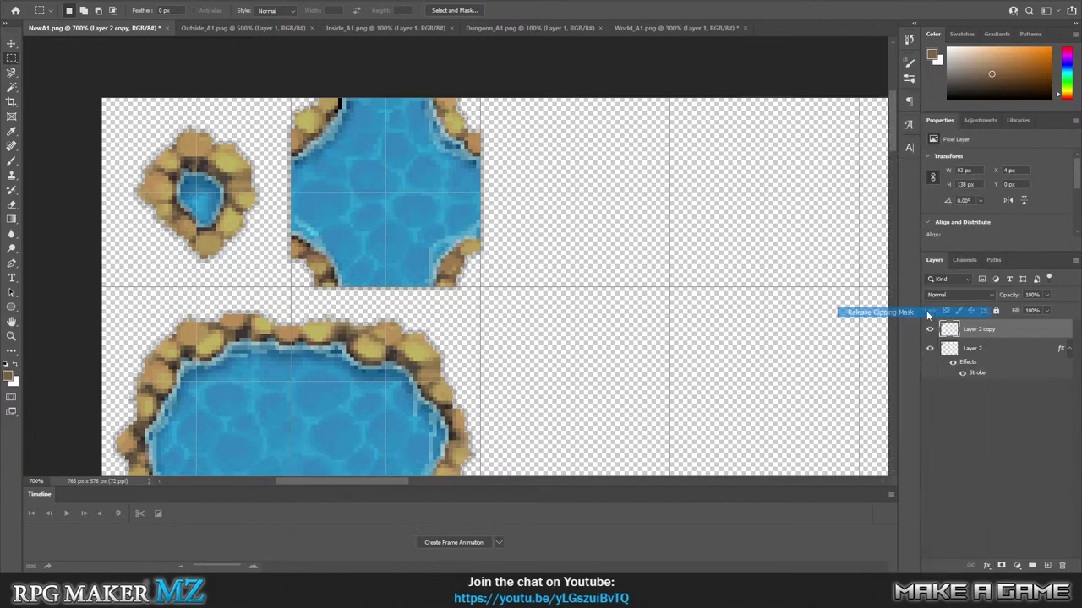
# Move Layer 2 above Layer 2 copy and clip it to the copy.
pyautogui.moveTo(998, 356); pyautogui.dragTo(995, 329)
pyautogui.rightClick(994, 334)
pyautogui.click(903, 313)
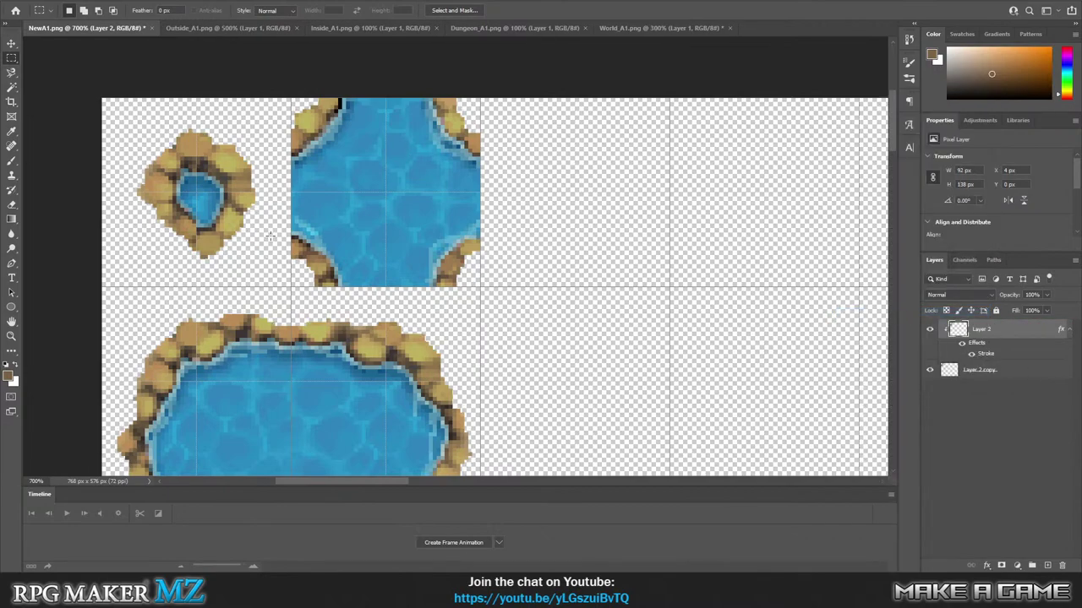
pyautogui.scroll(-2, 343, 319)
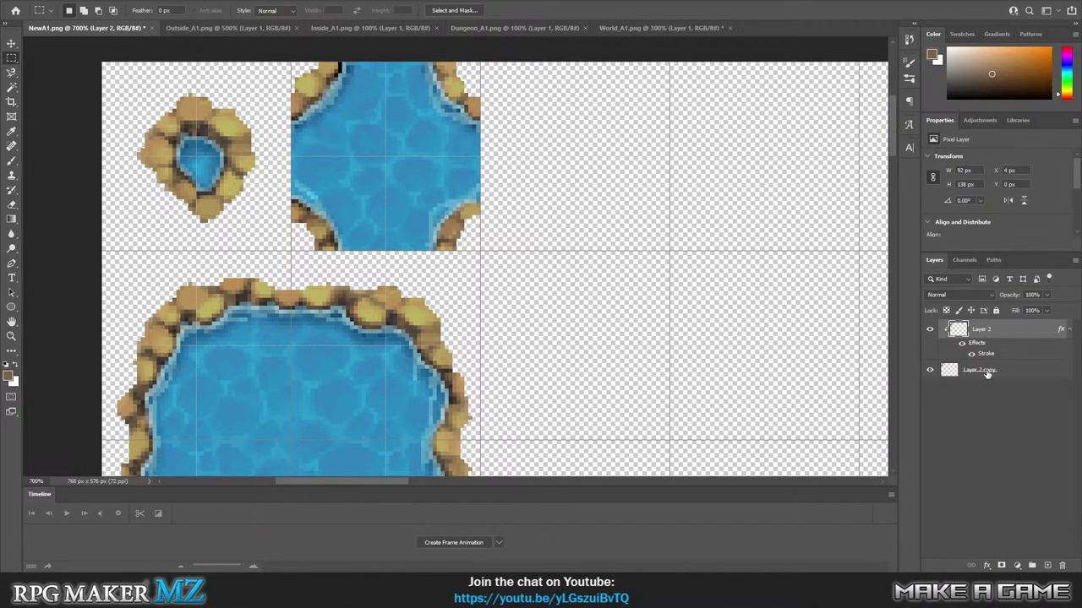
pyautogui.click(989, 369)
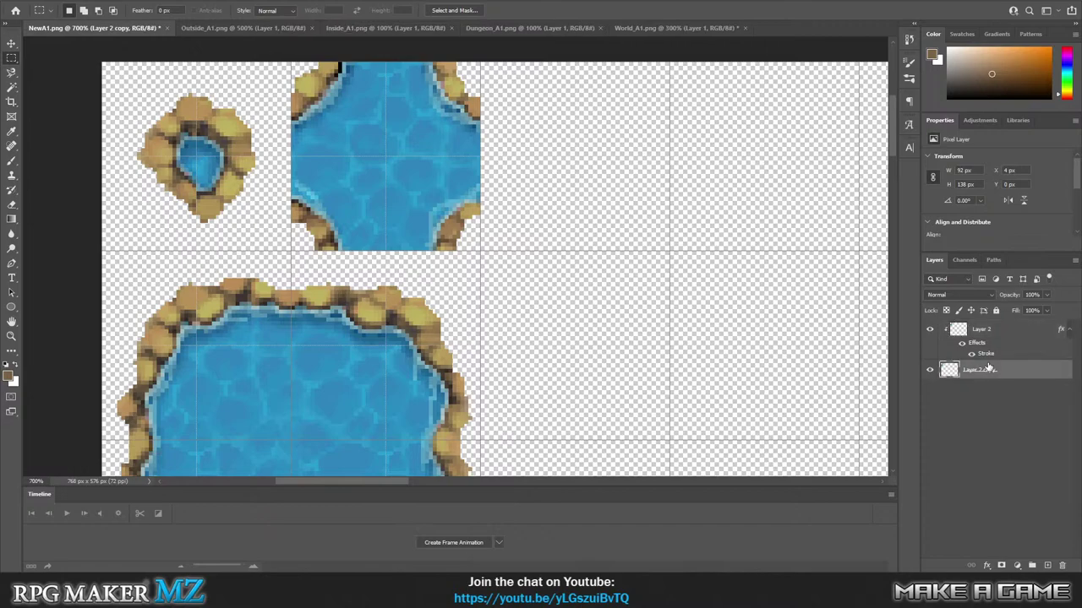
# Release Layer 2's clipping mask and delete Layer 2 copy.
pyautogui.click(985, 330)
pyautogui.rightClick(986, 329)
pyautogui.click(903, 316)
pyautogui.click(982, 372)
pyautogui.rightClick(982, 377)
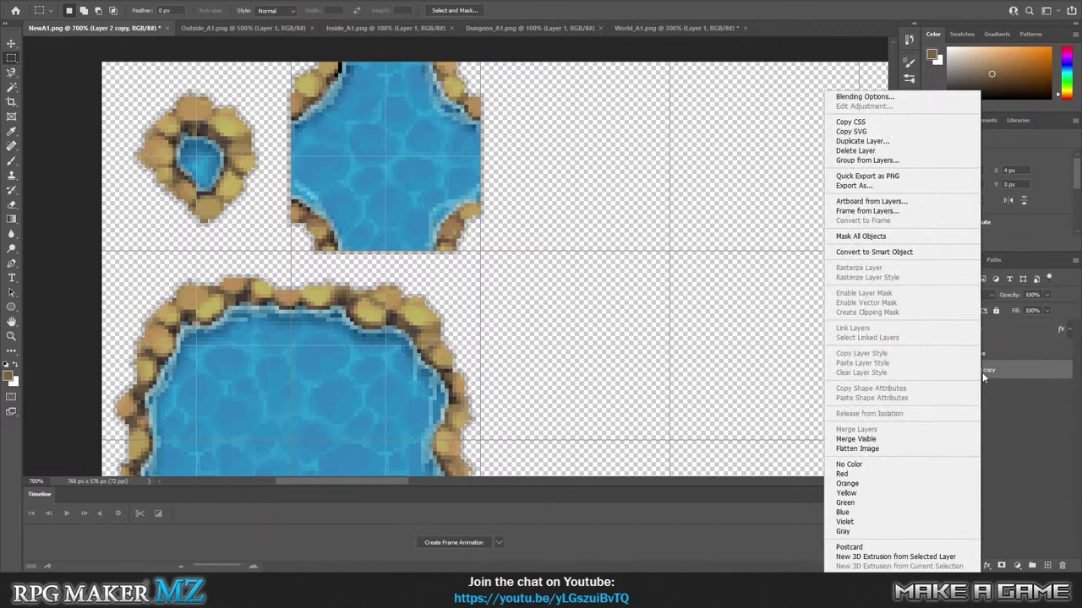
pyautogui.click(1018, 372)
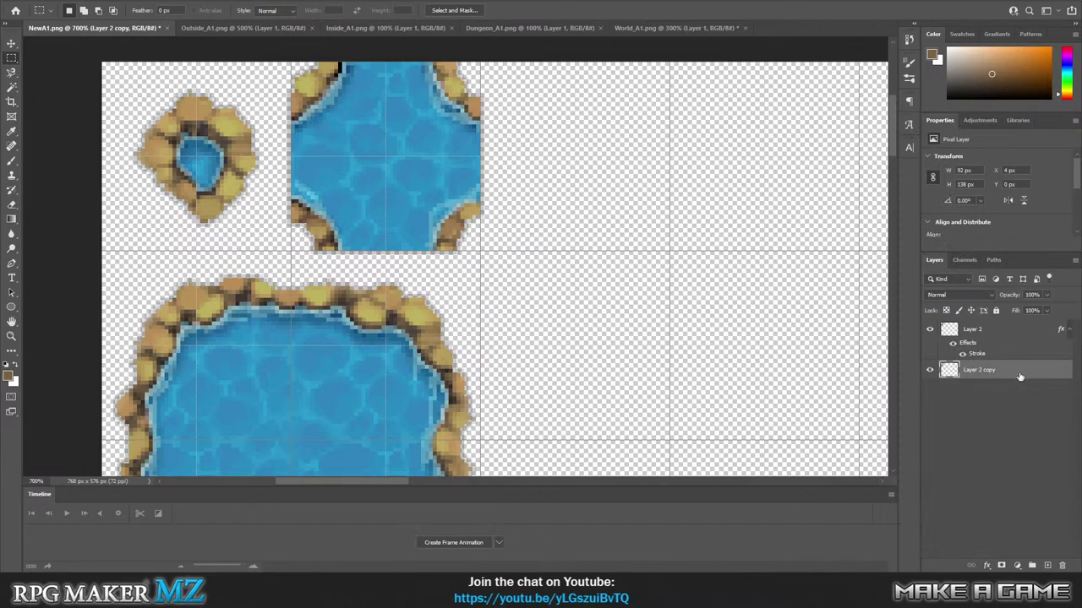
pyautogui.press('Delete')
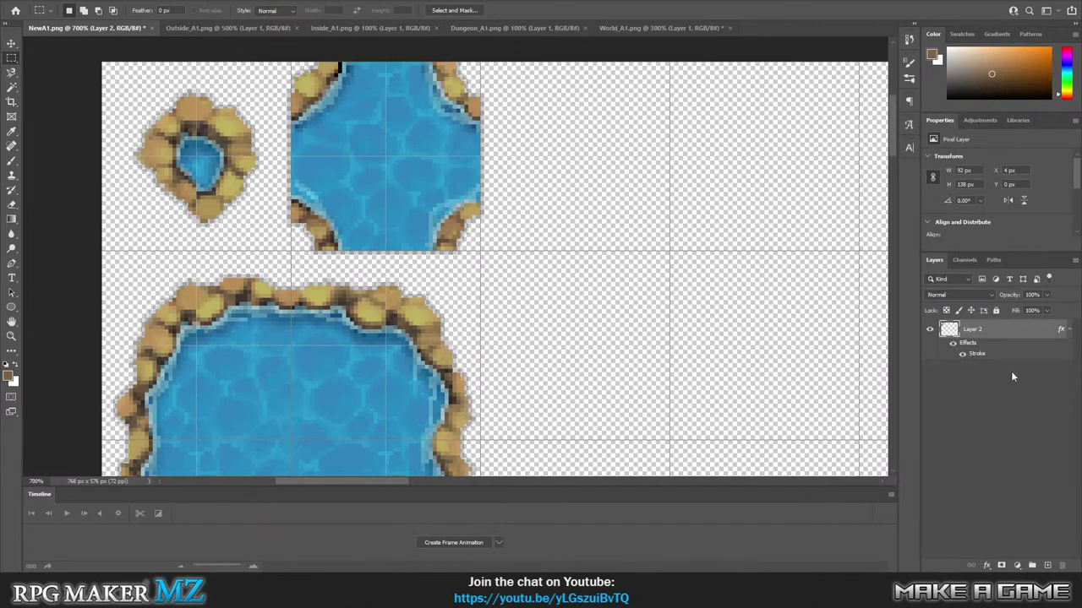
pyautogui.rightClick(990, 333)
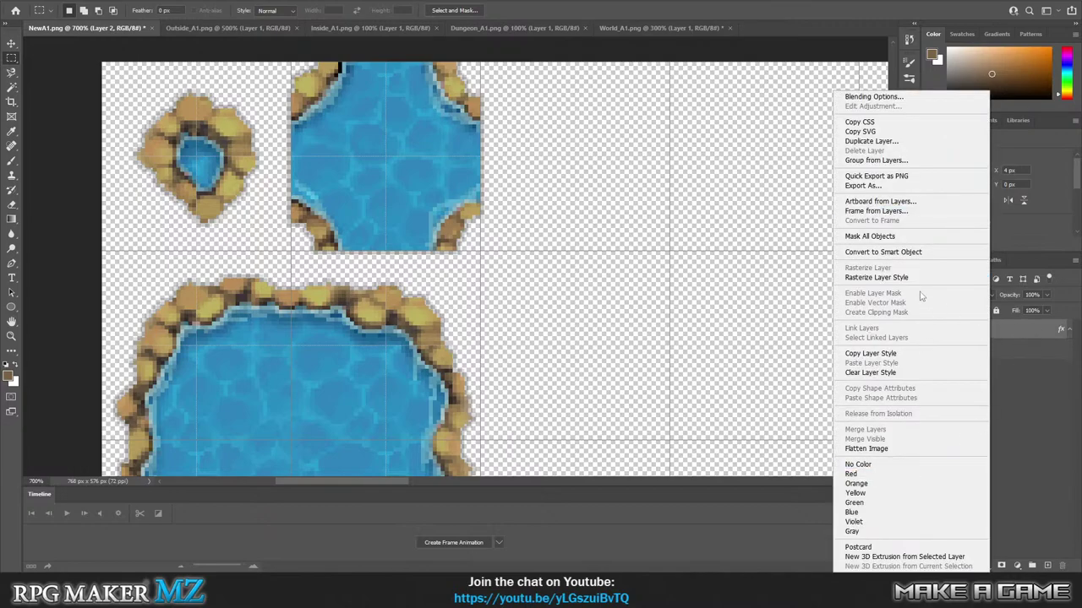
pyautogui.rightClick(1009, 330)
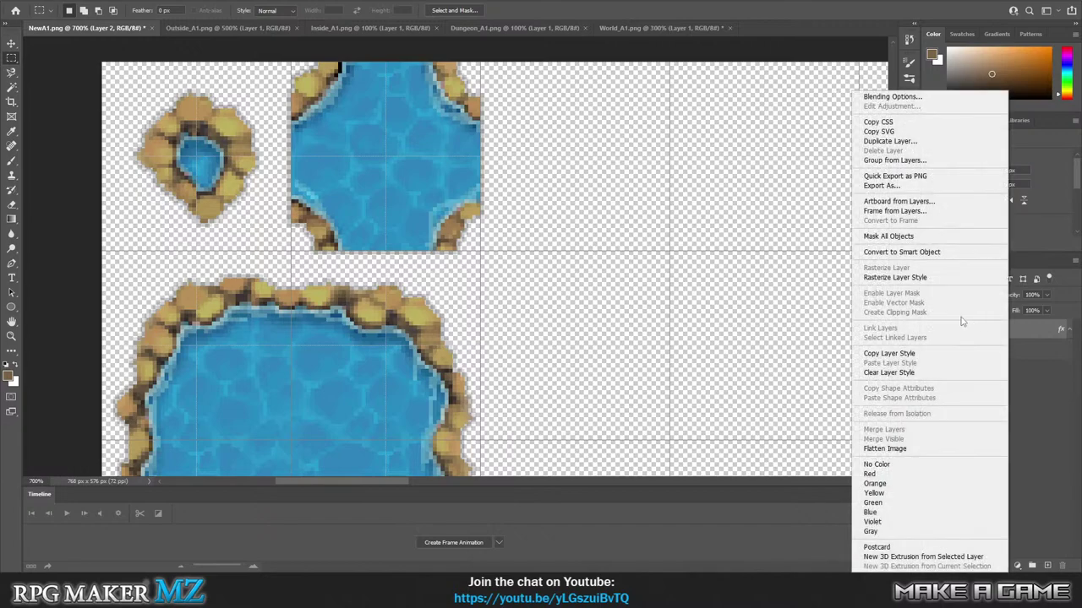
pyautogui.click(1014, 330)
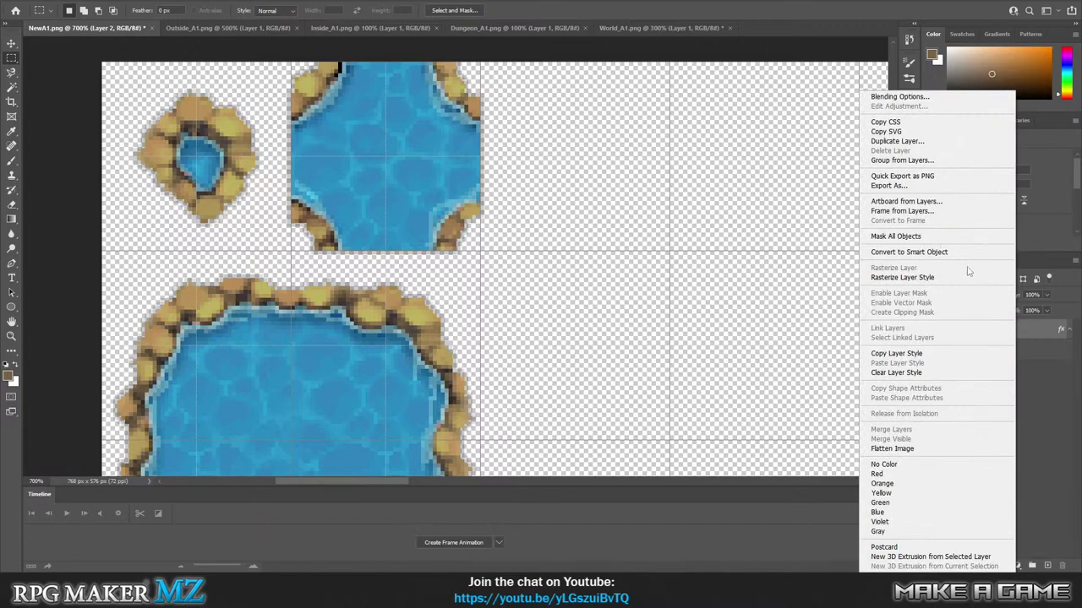
pyautogui.click(1032, 337)
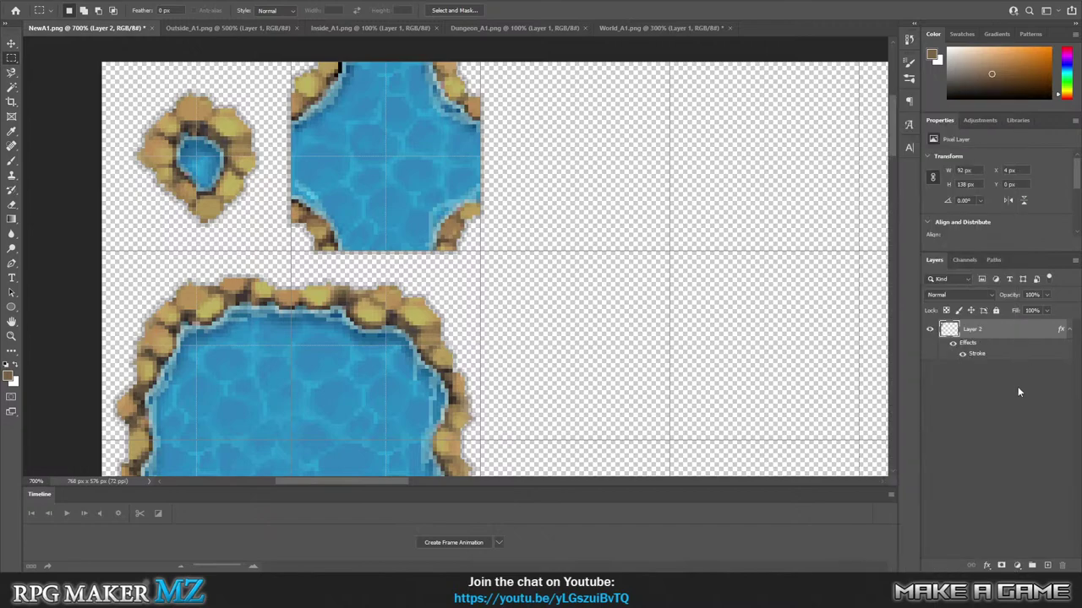
# Copy Layer 2's layer style and paste it onto Layer 2 copy.
pyautogui.rightClick(1004, 334)
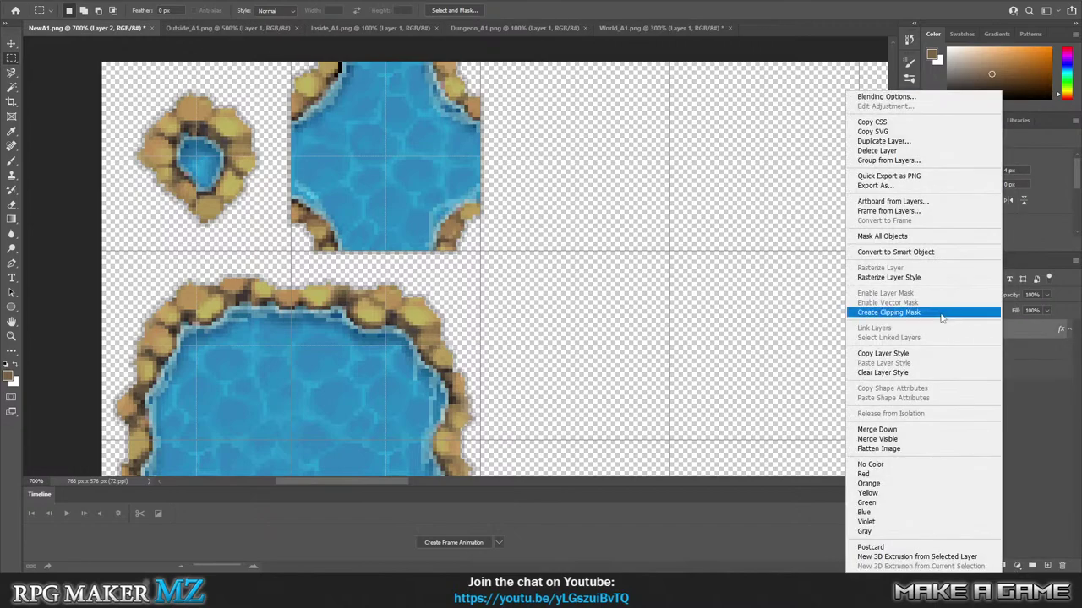
pyautogui.click(929, 353)
pyautogui.rightClick(999, 374)
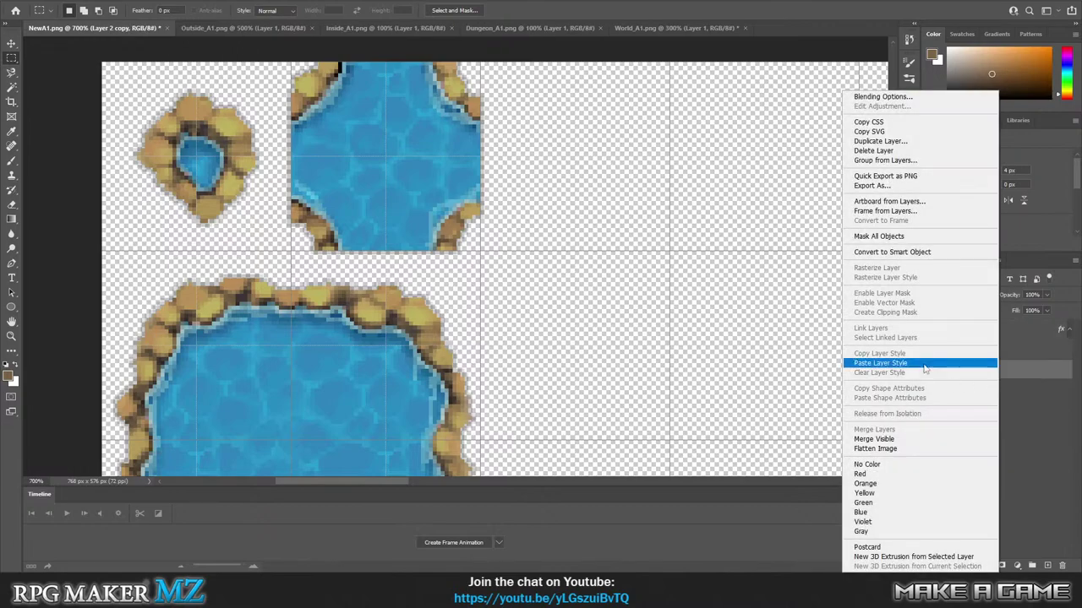
pyautogui.click(924, 365)
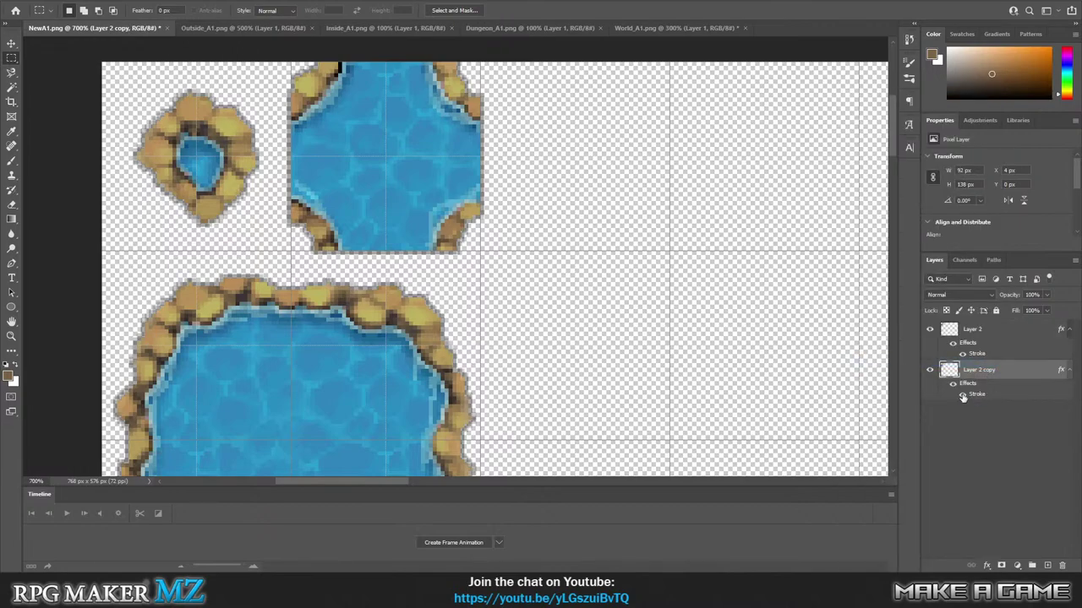
# Set the stroke opacity on Layer 2 copy to 100% and apply it.
pyautogui.doubleClick(963, 397)
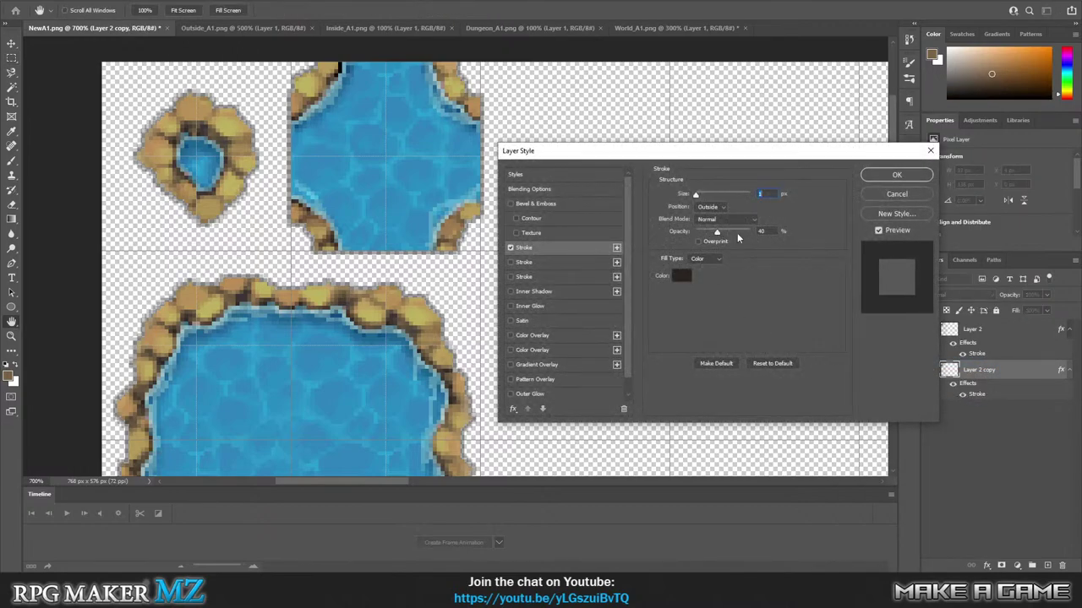
pyautogui.moveTo(716, 233); pyautogui.dragTo(784, 236)
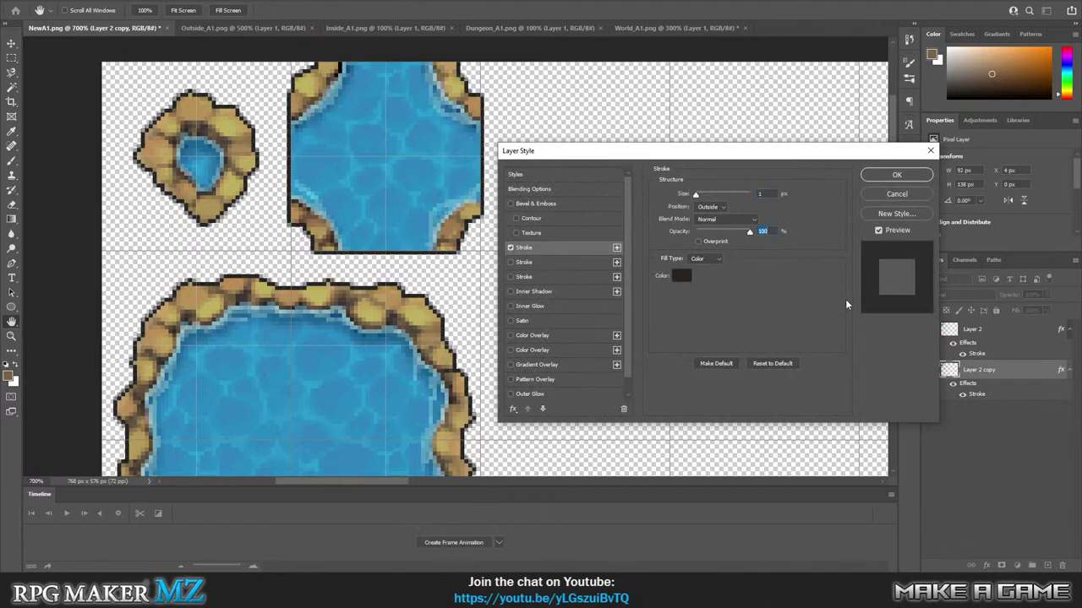
pyautogui.click(896, 175)
pyautogui.rightClick(1005, 369)
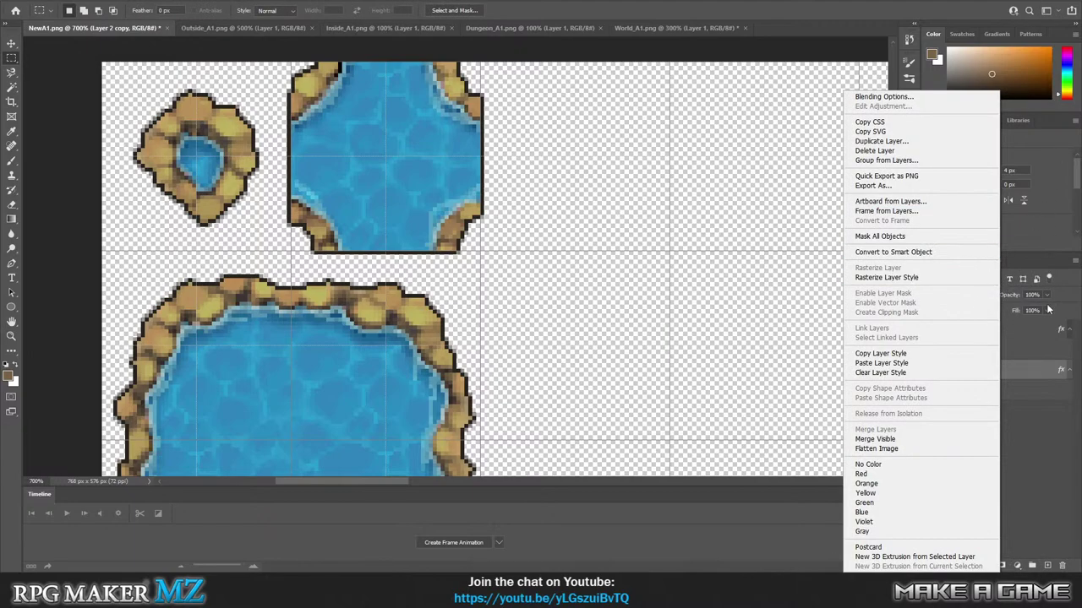
pyautogui.click(1038, 420)
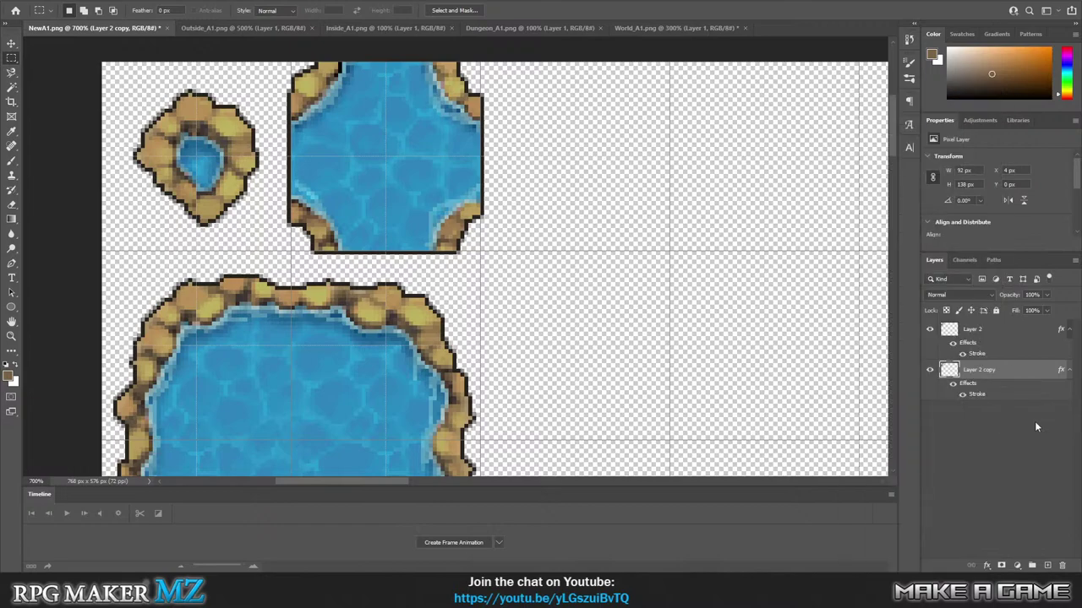
# Toggle Layer 2's visibility to compare the outlines, leaving the layer hidden.
pyautogui.click(931, 330)
pyautogui.click(931, 330)
pyautogui.click(931, 331)
# Delete Layer 2 copy with its full-opacity stroke.
pyautogui.rightClick(990, 373)
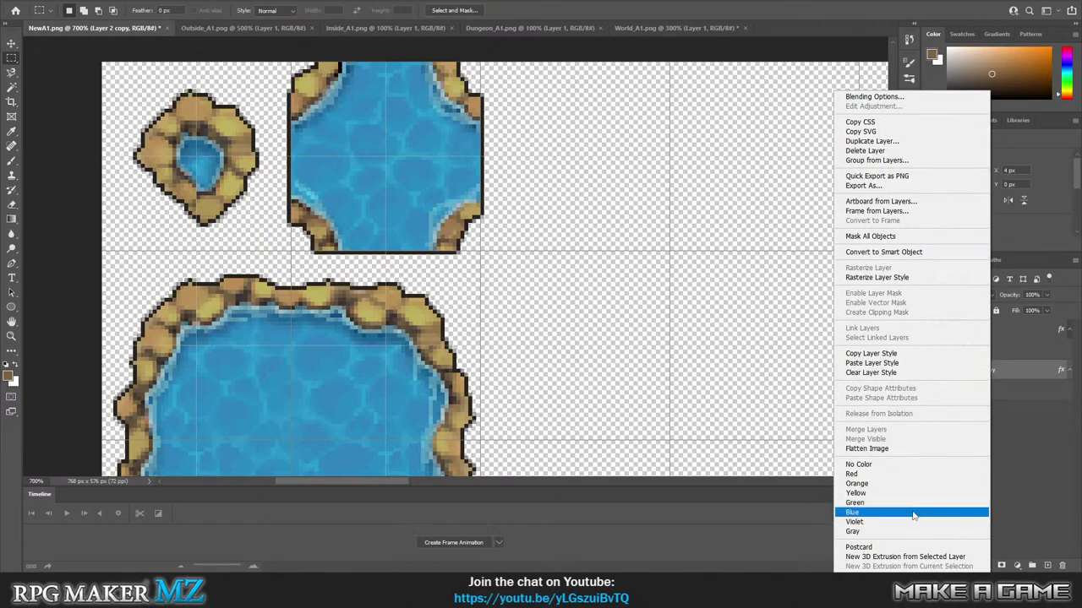
pyautogui.click(875, 150)
pyautogui.click(489, 208)
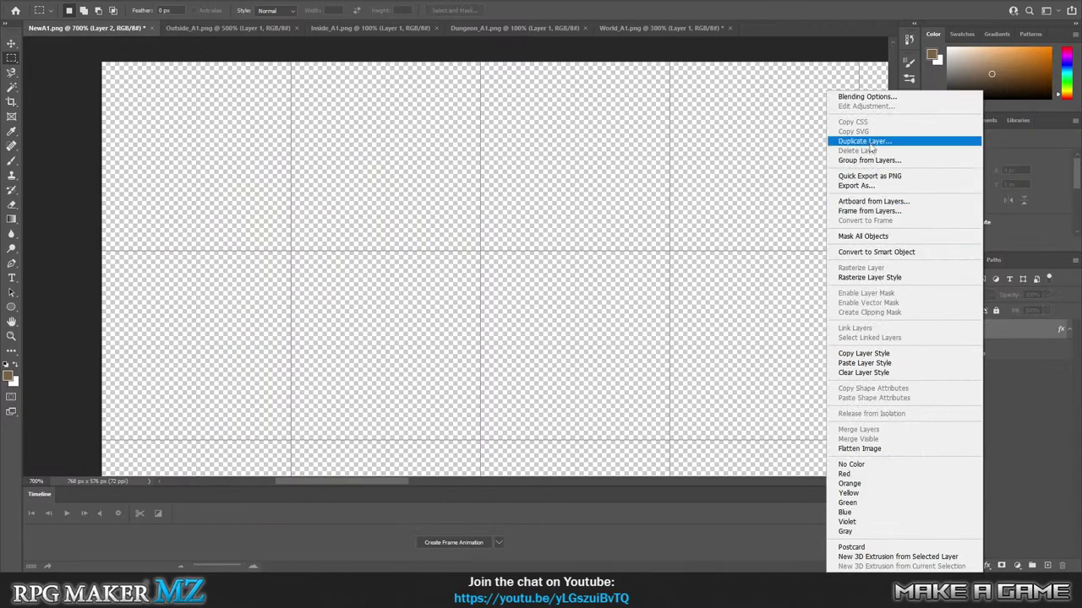
# Create a visible duplicate of Layer 2 and rasterize the duplicate's layer style.
pyautogui.click(930, 142)
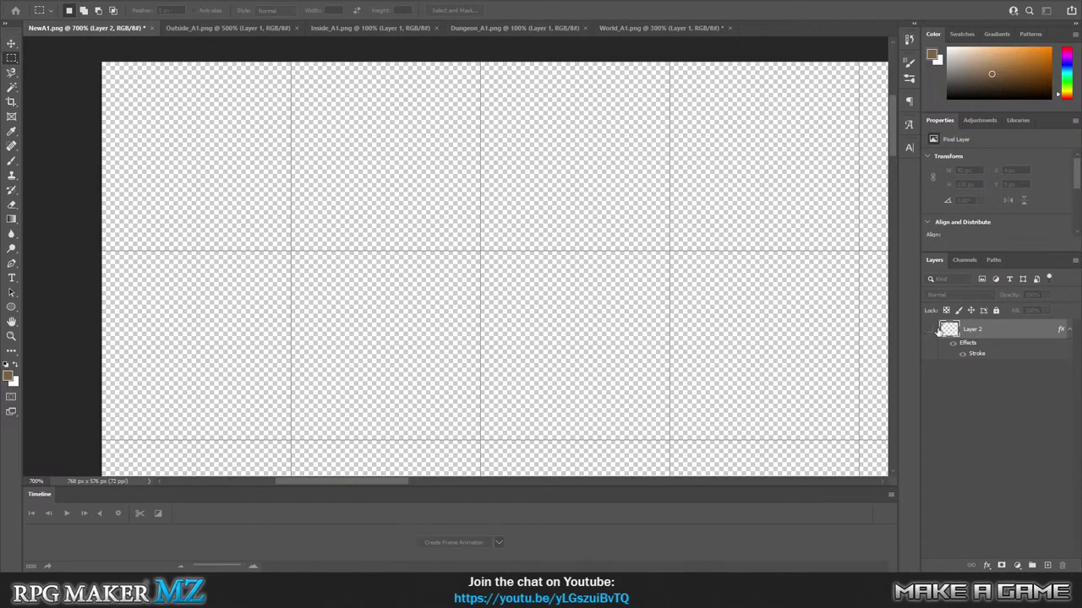
pyautogui.press('Return')
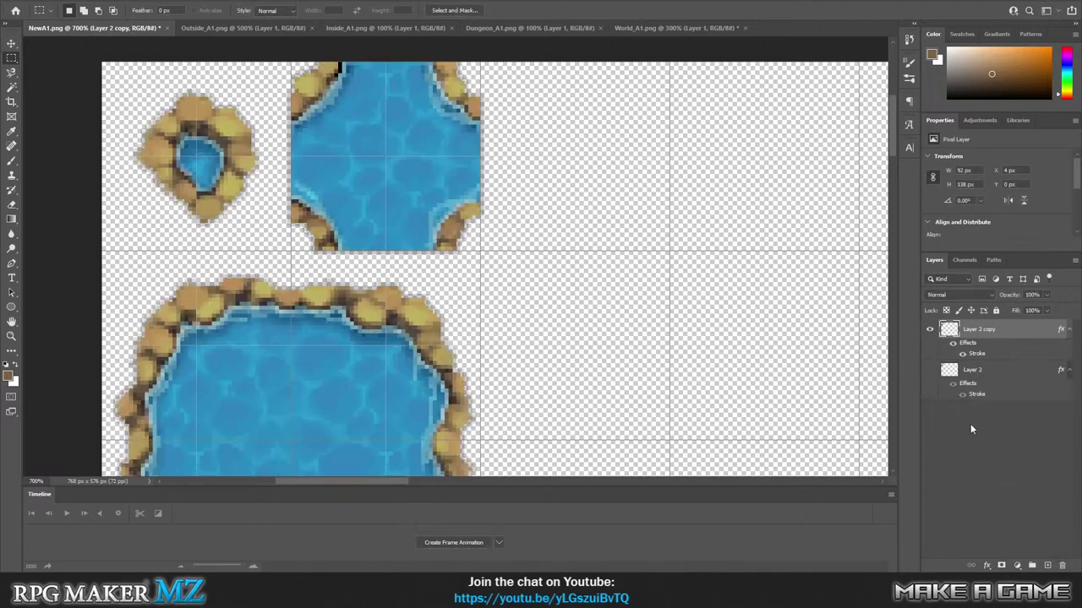
pyautogui.rightClick(983, 335)
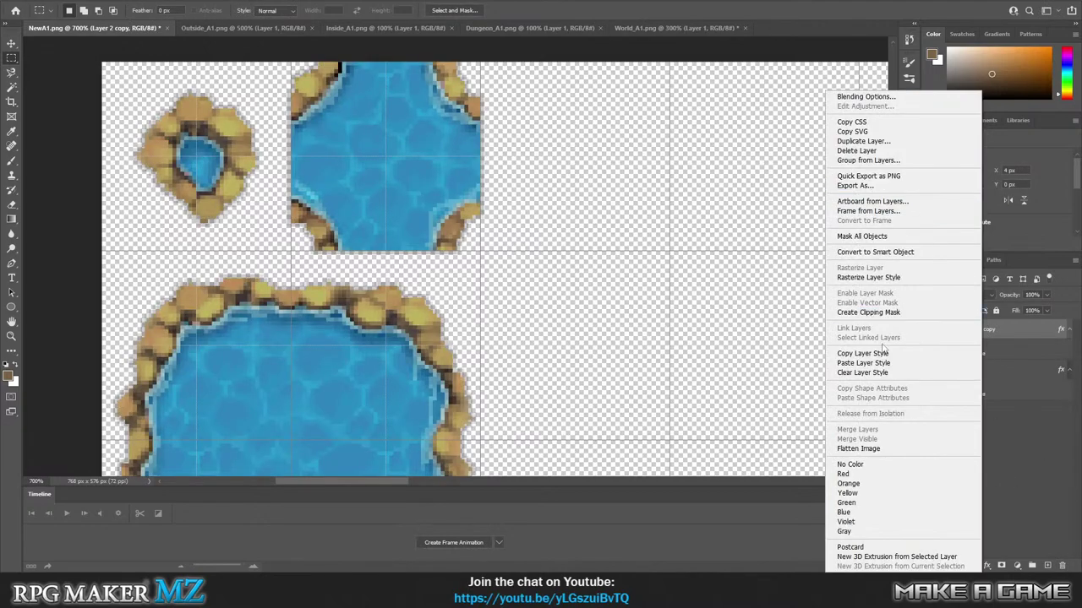
pyautogui.click(879, 278)
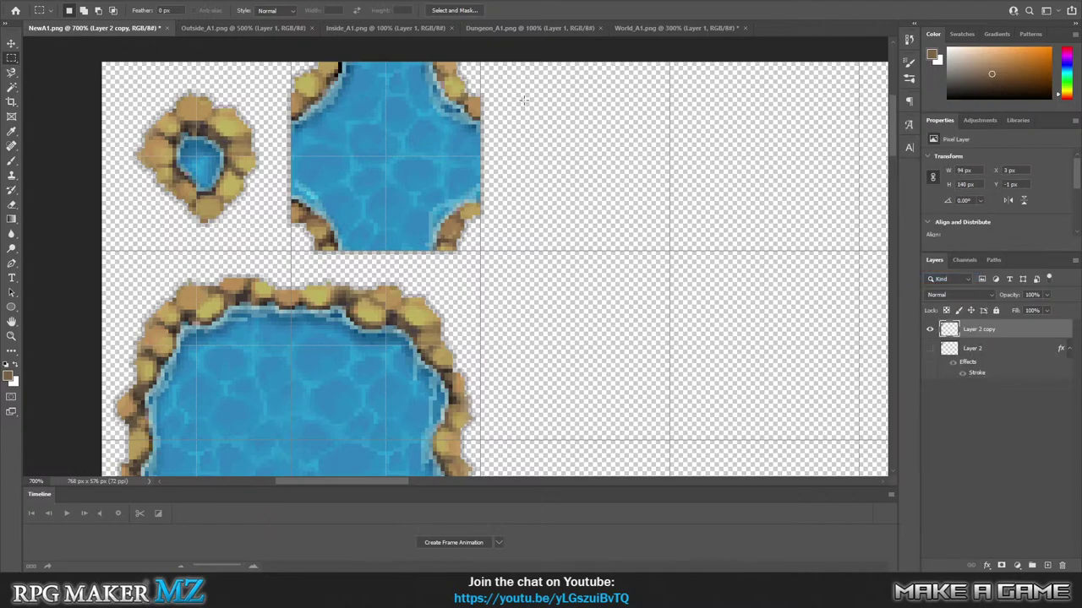
# Clear the stray stroke pixels just outside the side edges of the inner-corner water tile on Layer 2 copy, and deselect.
pyautogui.moveTo(480, 81); pyautogui.dragTo(289, 252)
pyautogui.moveTo(266, 71); pyautogui.dragTo(290, 242)
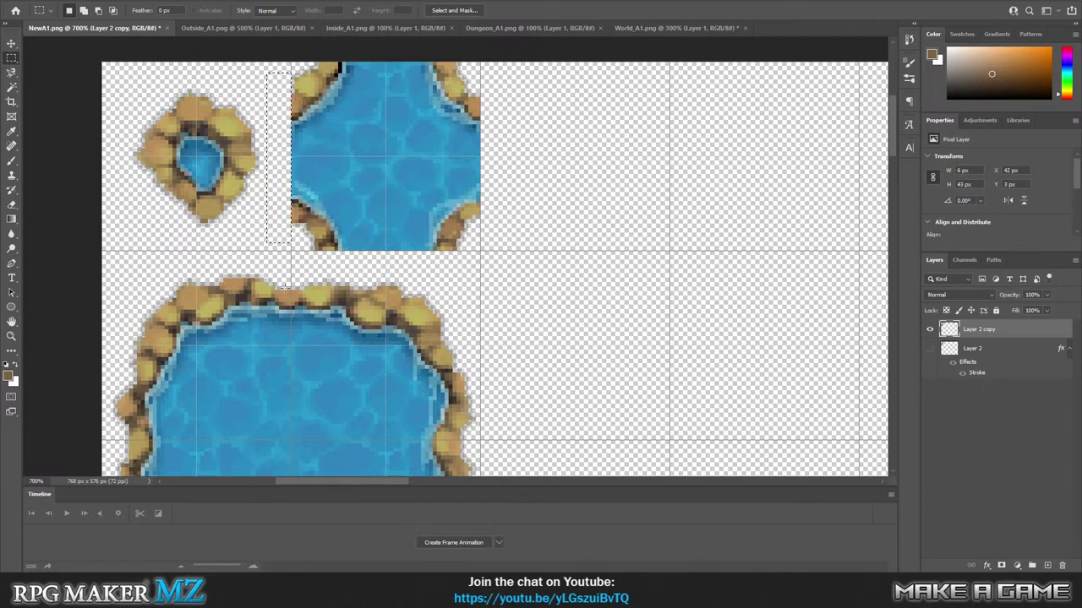
pyautogui.hotkey('ctrl', 'd')
pyautogui.scroll(-2, 531, 209)
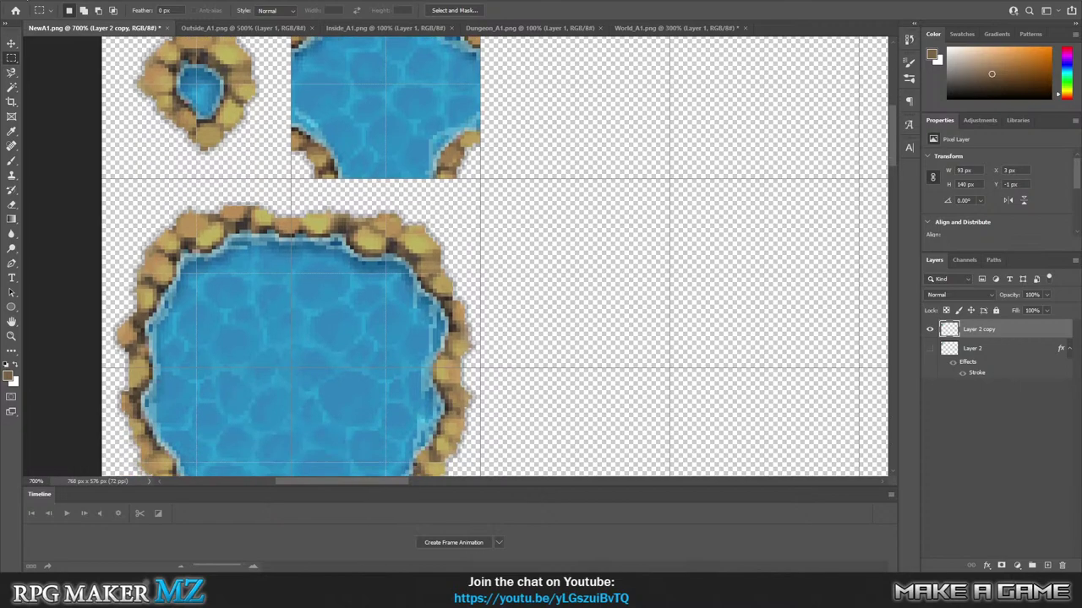
pyautogui.click(18, 1)
pyautogui.click(53, 133)
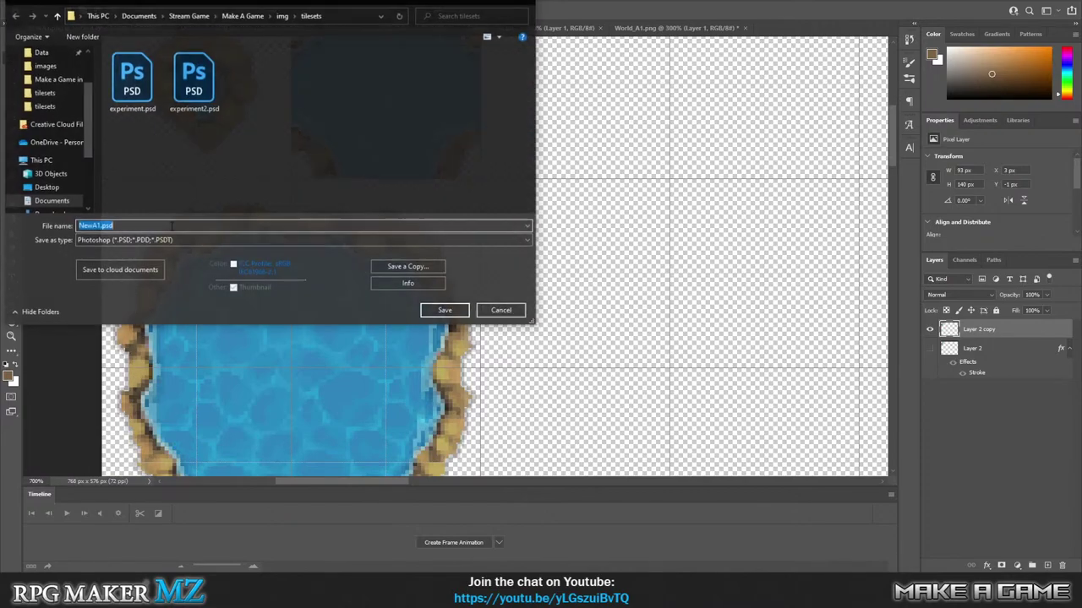
pyautogui.click(498, 311)
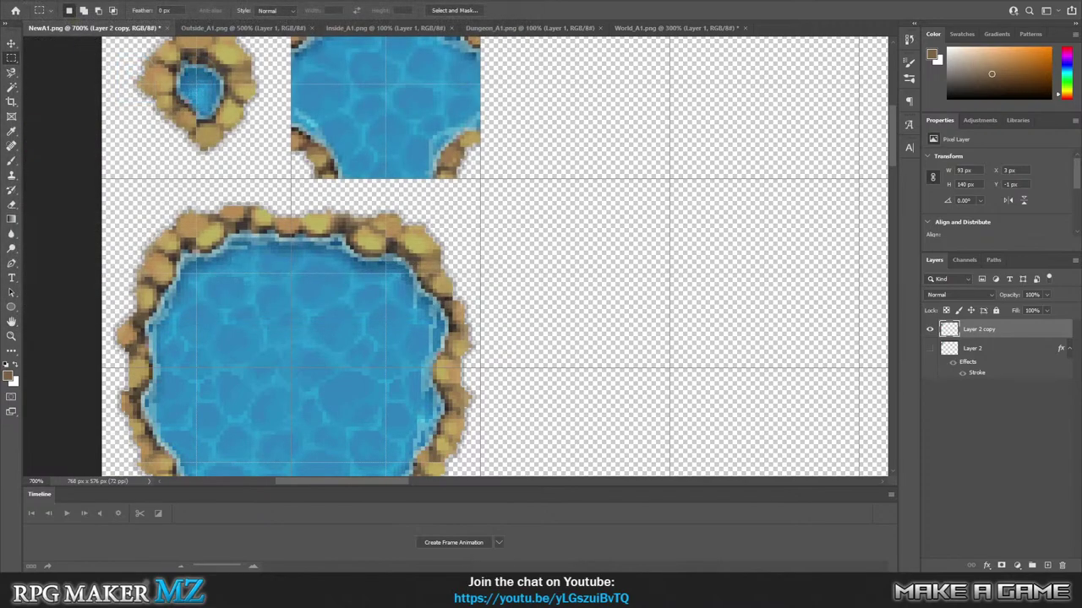
pyautogui.click(36, 4)
pyautogui.click(73, 146)
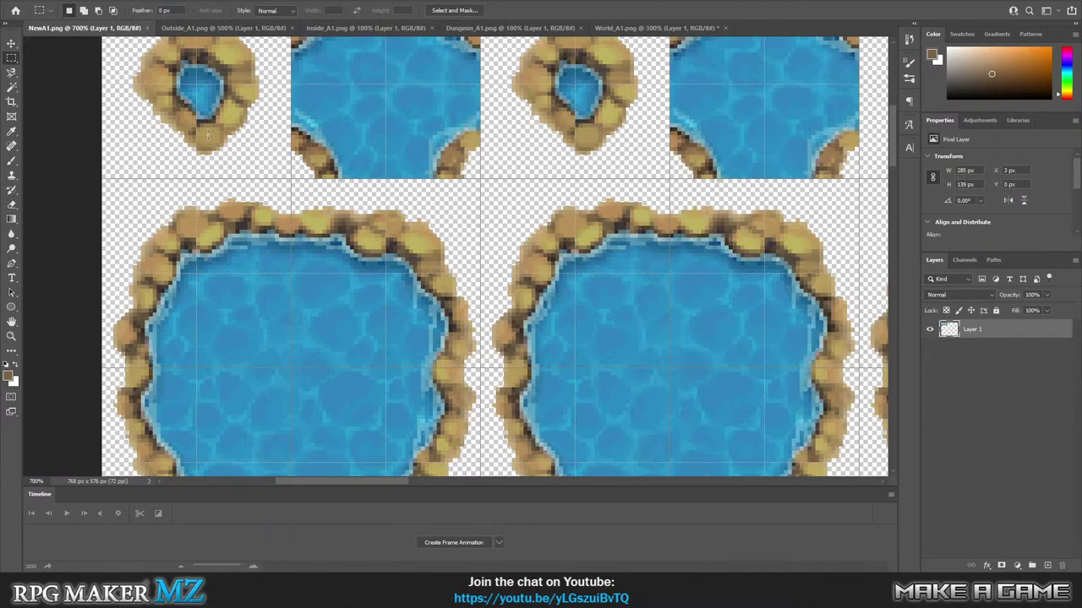
pyautogui.click(38, 4)
pyautogui.click(51, 6)
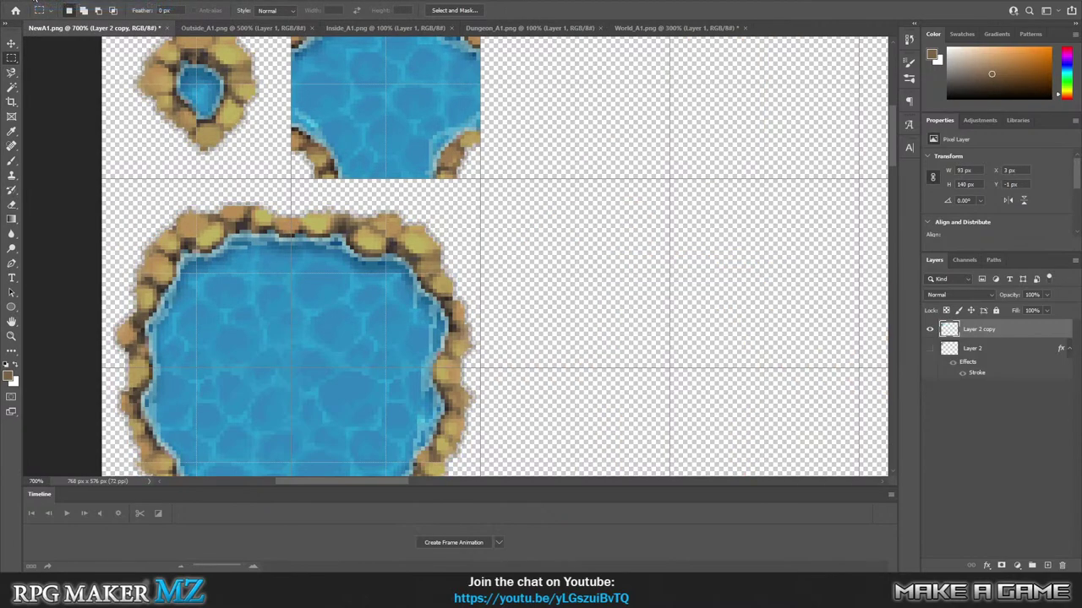
# Save a copy of the sheet as a PNG in the tilesets folder, replacing NewA1c.png.
pyautogui.click(29, 10)
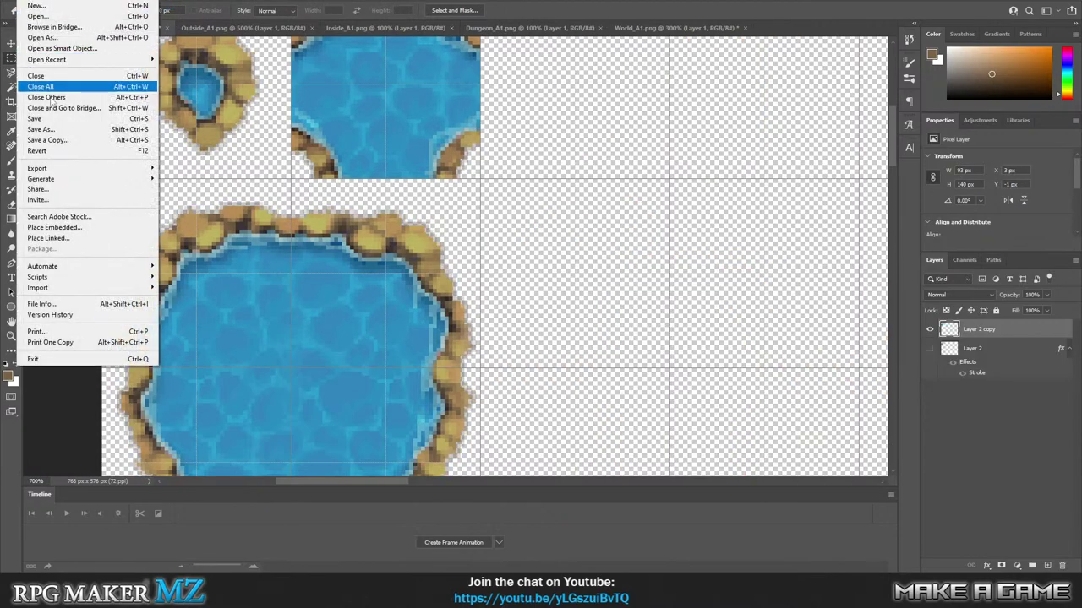
pyautogui.click(71, 146)
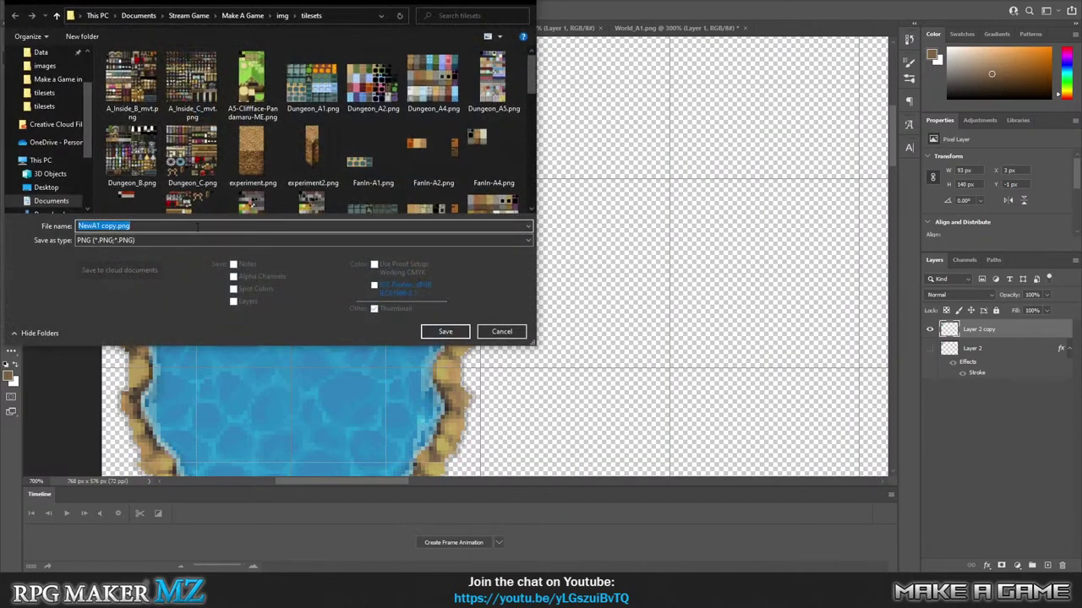
pyautogui.click(197, 226)
pyautogui.scroll(-2, 353, 146)
pyautogui.scroll(2, 422, 156)
pyautogui.scroll(-3, 431, 156)
pyautogui.click(418, 180)
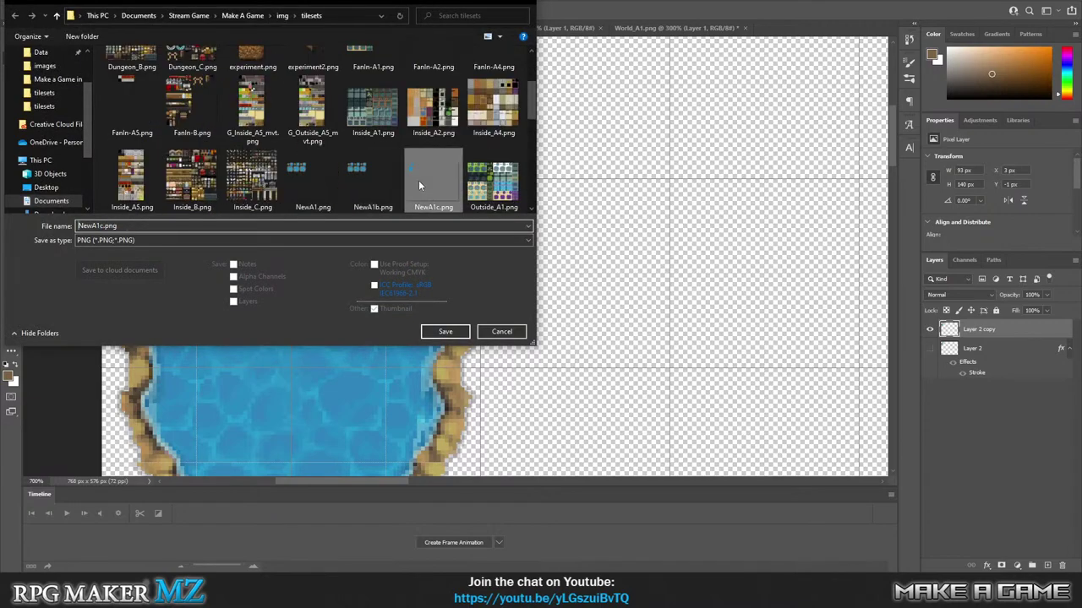
pyautogui.click(445, 331)
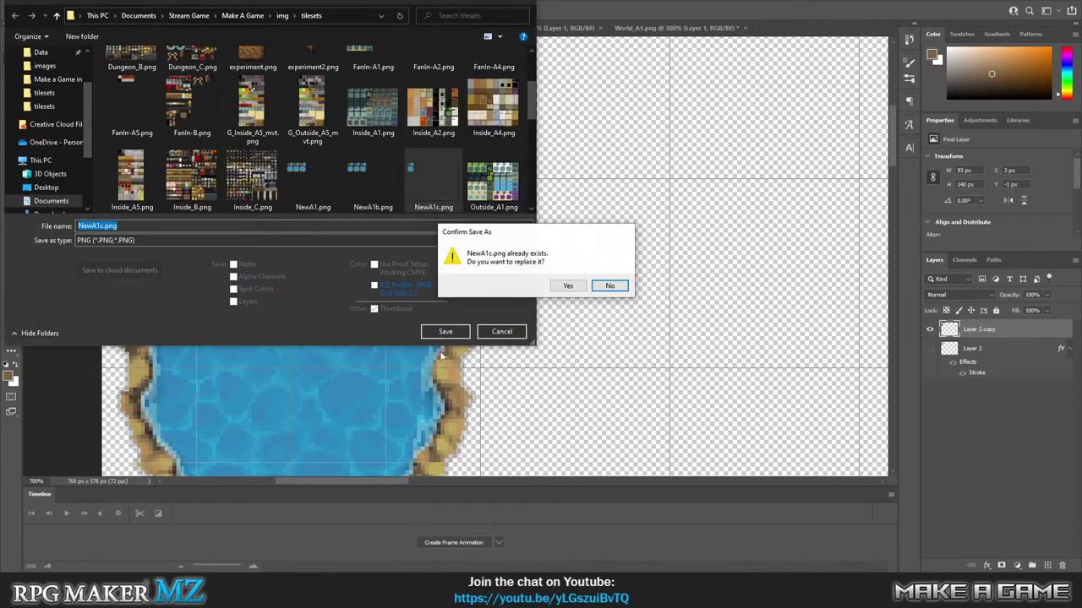
pyautogui.click(564, 286)
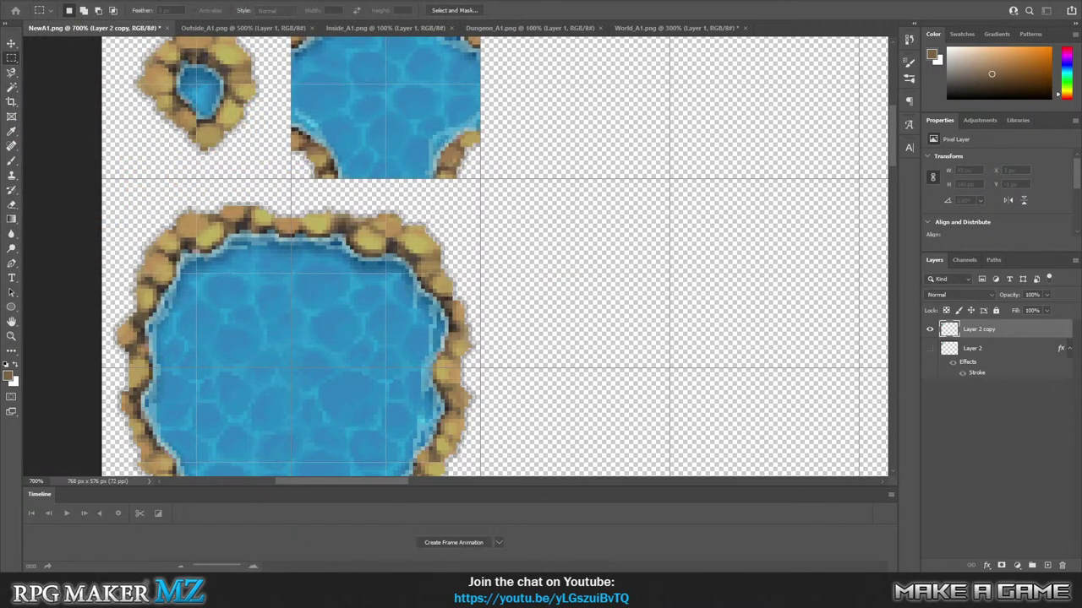
# Switch to RPG Maker MZ and reload MAP014 to check the pond's outline against the sand, grass and stone.
pyautogui.hotkey('alt', 'Tab')
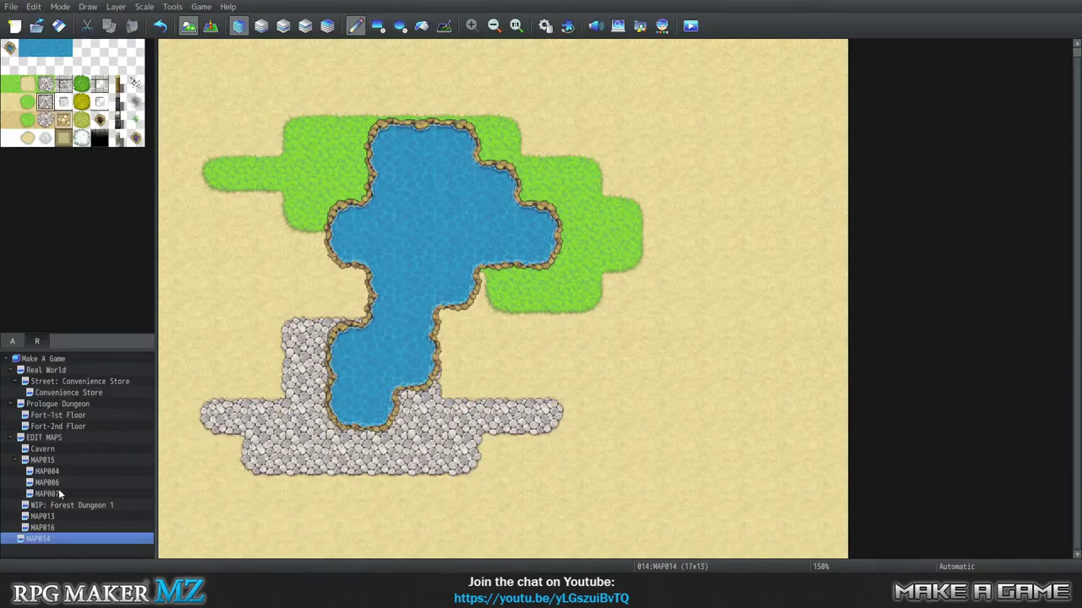
pyautogui.click(72, 527)
pyautogui.click(71, 539)
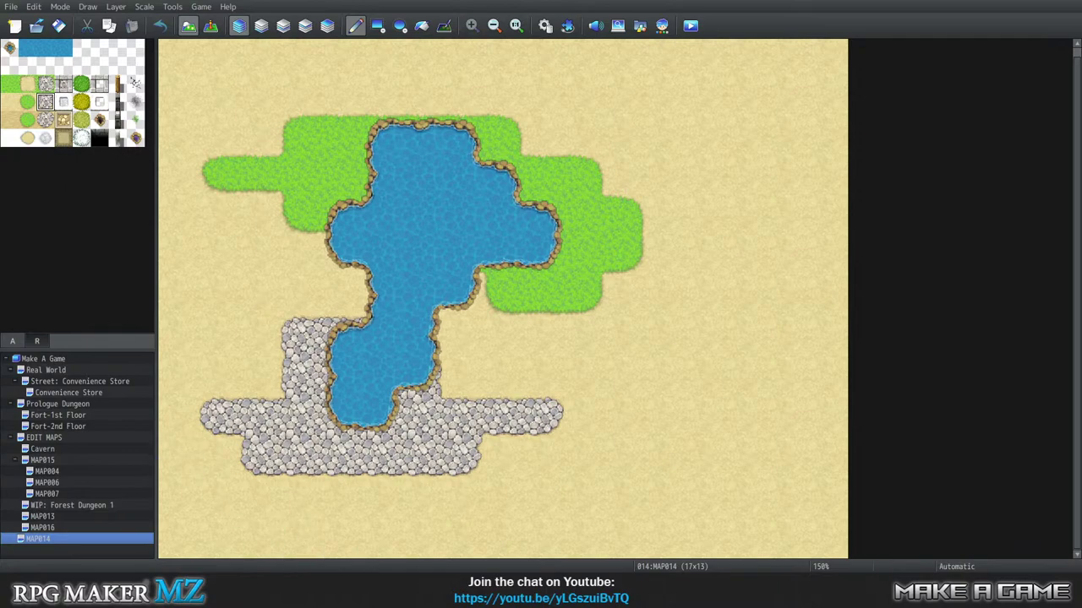
# Switch back to Photoshop, delete Layer 2 copy, and make Layer 2 visible.
pyautogui.hotkey('alt', 'Tab')
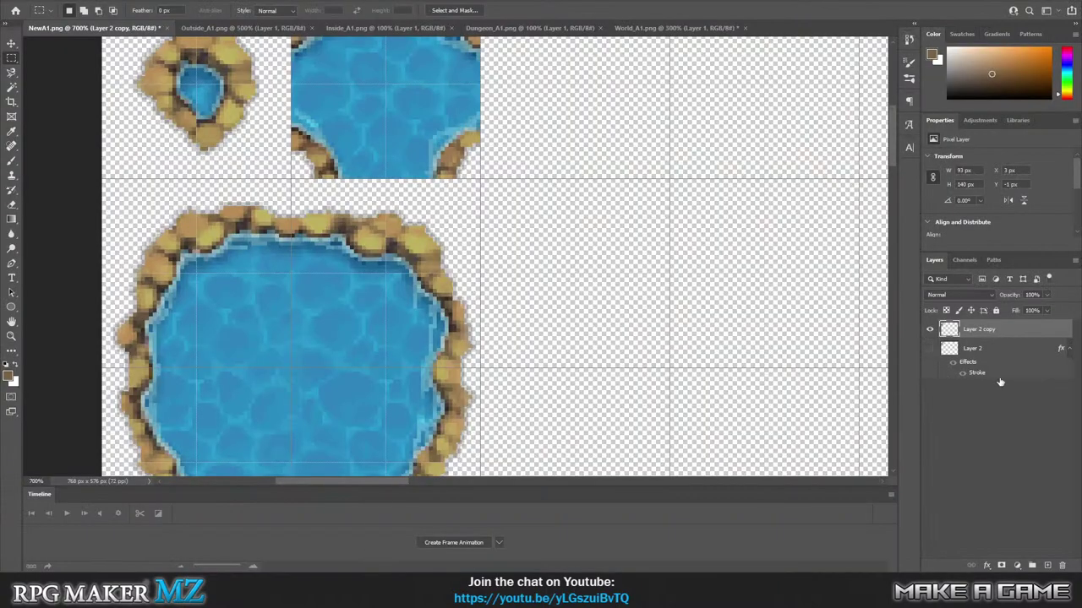
pyautogui.rightClick(979, 333)
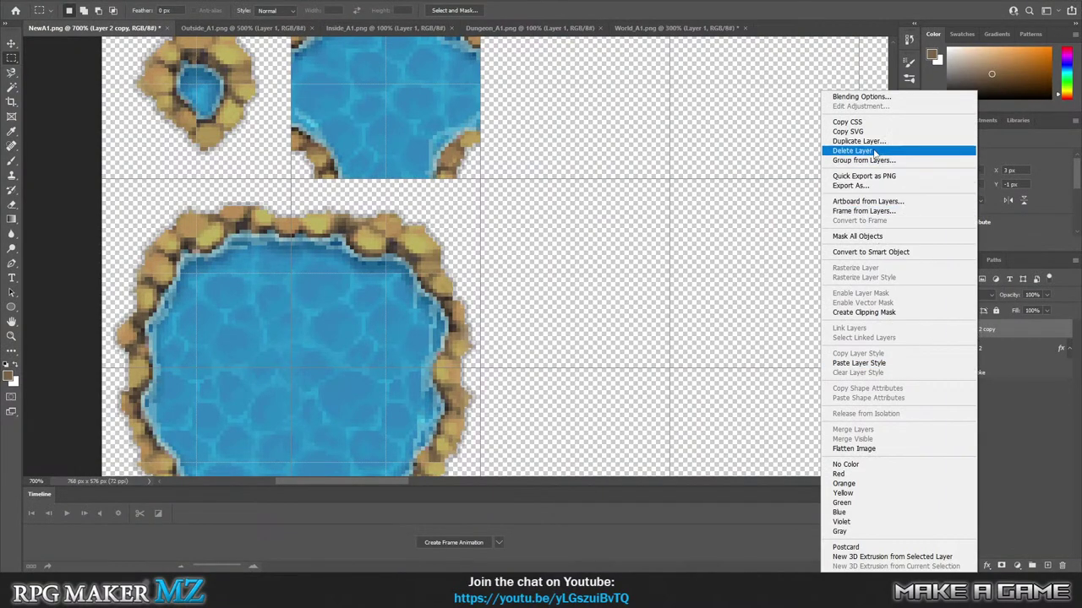
pyautogui.click(874, 152)
pyautogui.click(500, 211)
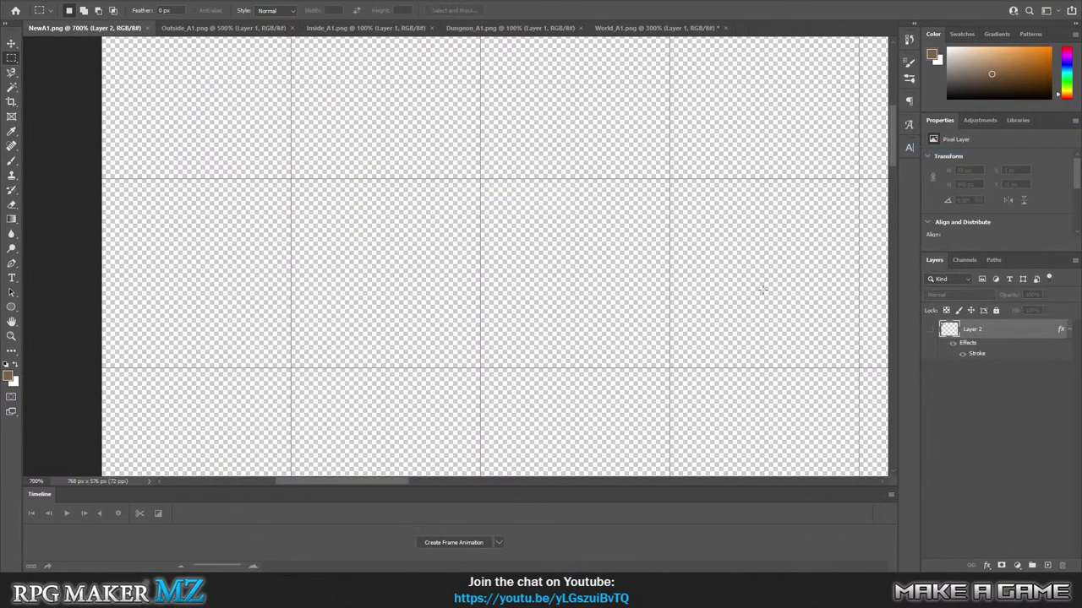
pyautogui.click(930, 329)
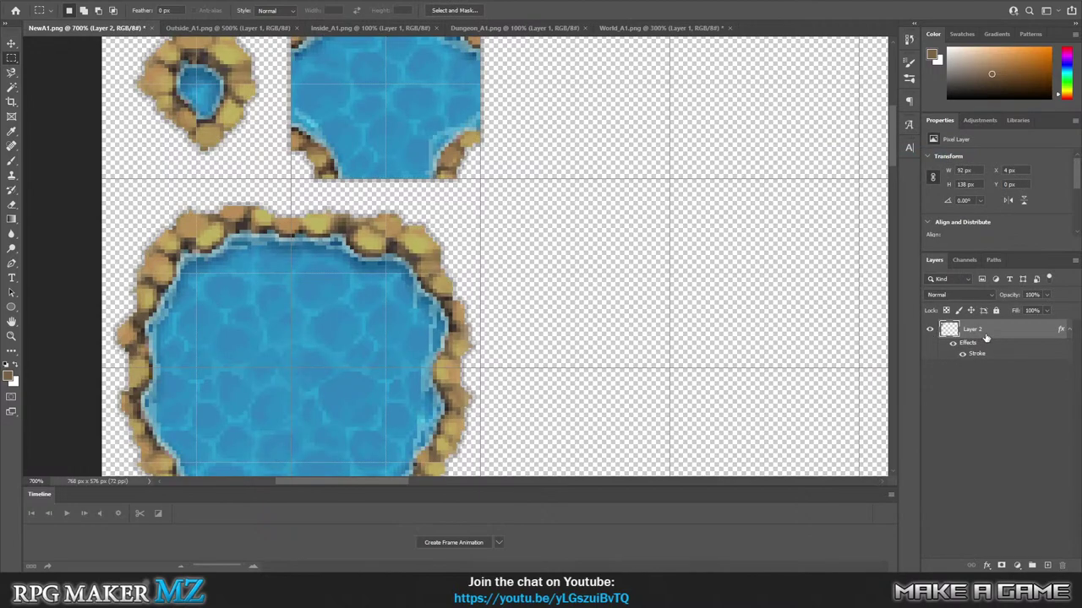
# Sample a muted dark brown from the pond's rock rim as the foreground colour and copy its hex code 554a3b.
pyautogui.click(11, 131)
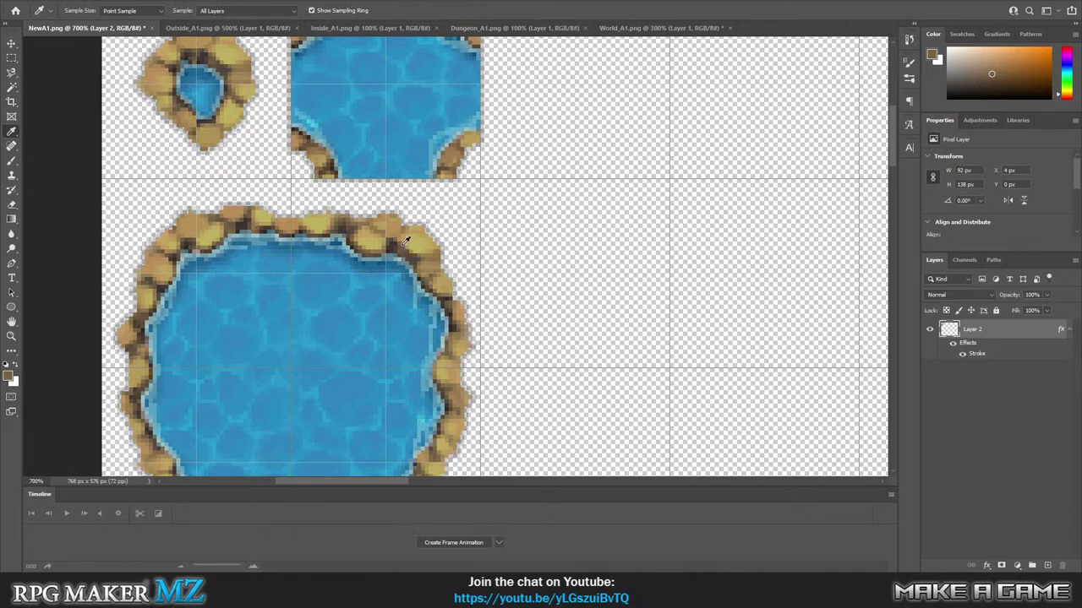
pyautogui.click(403, 243)
pyautogui.click(965, 76)
pyautogui.click(154, 272)
pyautogui.click(933, 57)
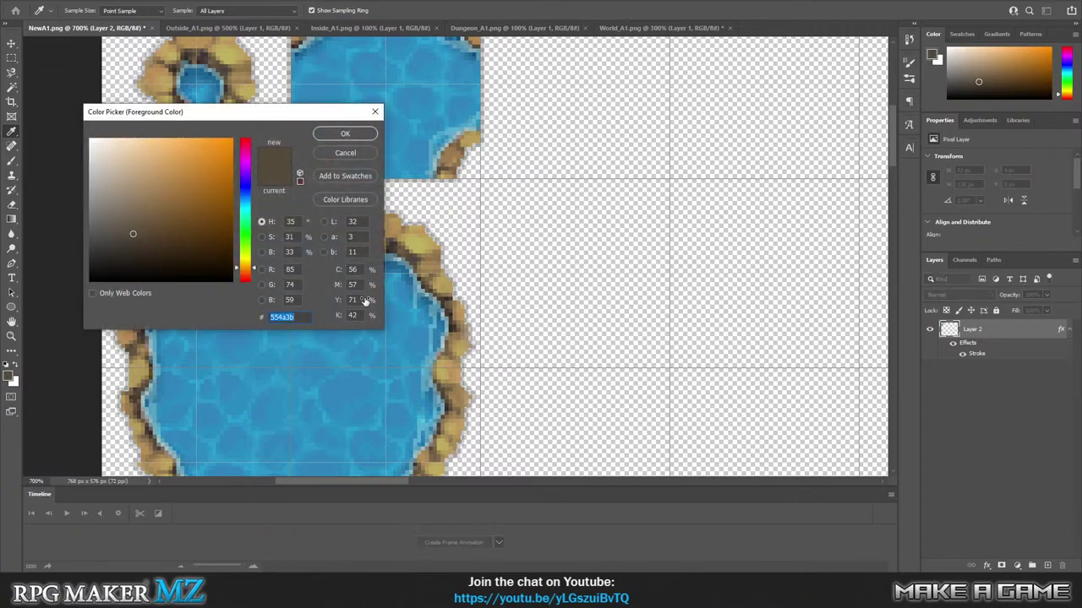
pyautogui.click(348, 134)
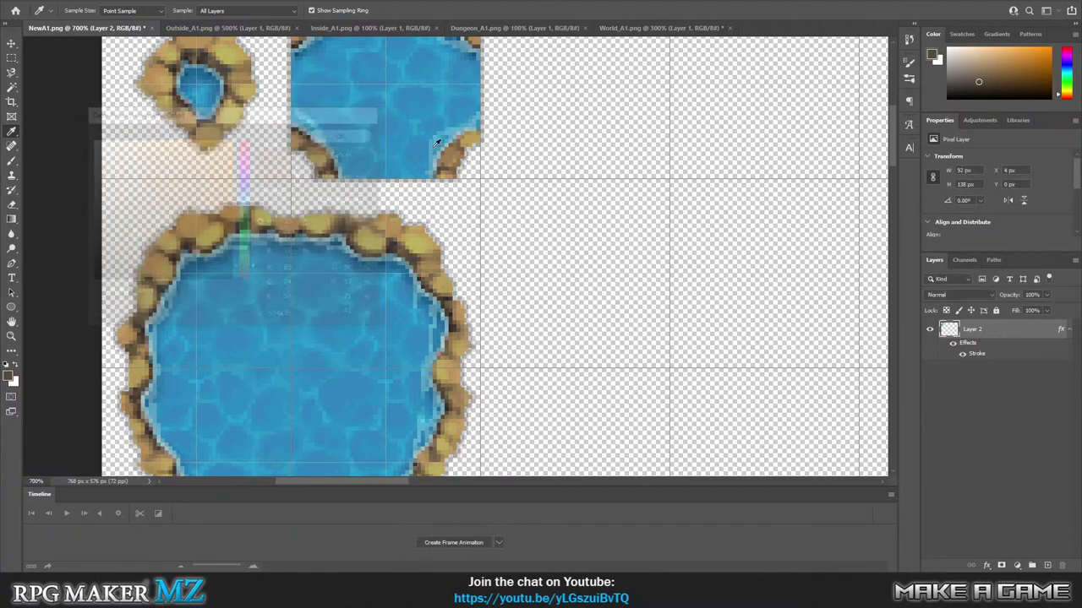
# Set Layer 2's stroke colour to 554a3b, keeping the blend mode Normal, and apply the layer style.
pyautogui.doubleClick(976, 353)
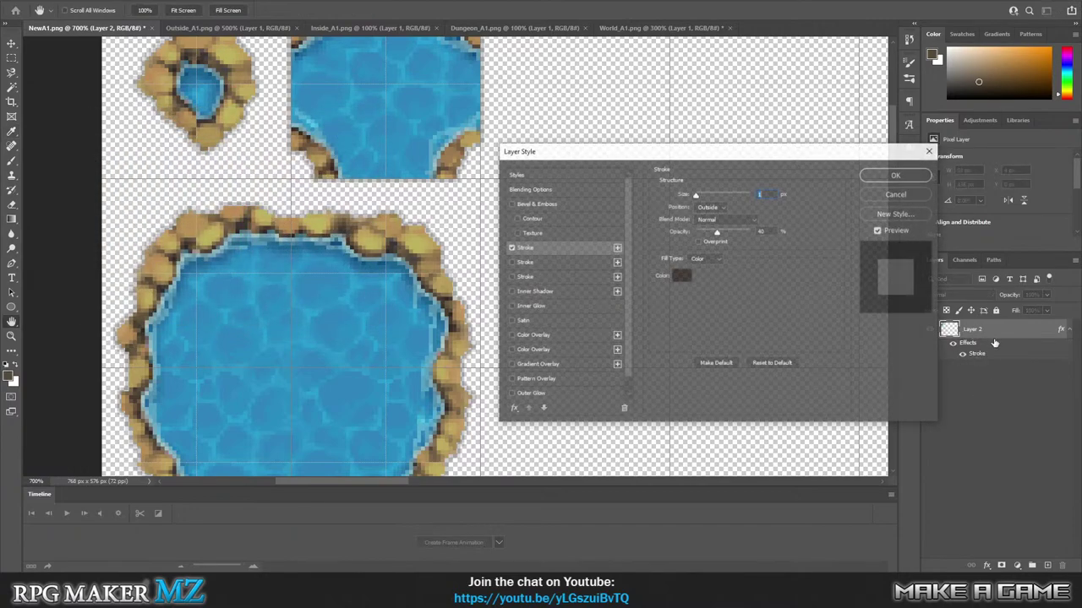
pyautogui.click(685, 278)
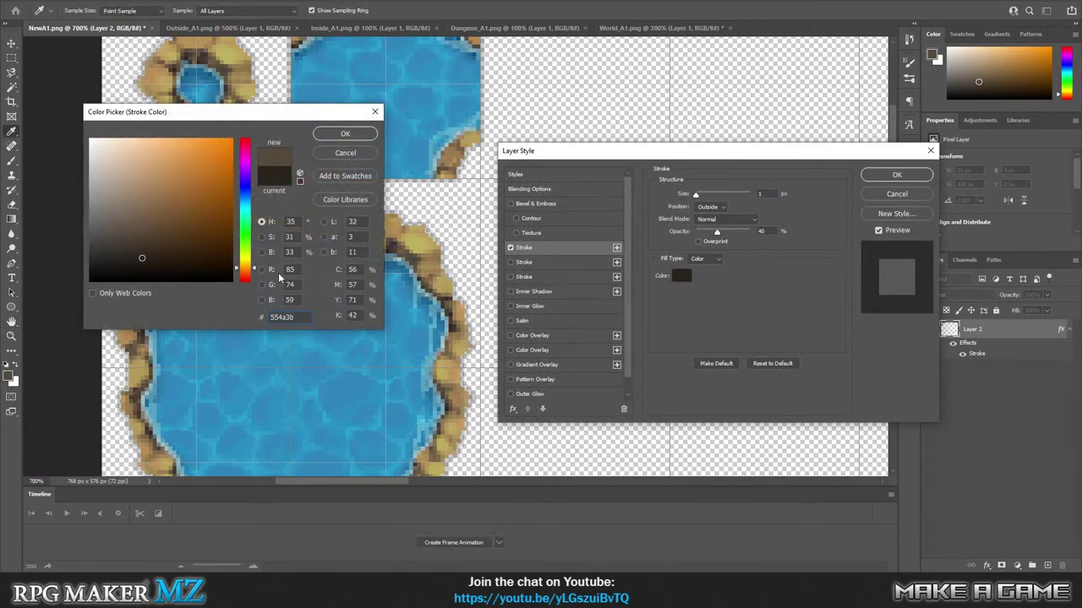
pyautogui.click(345, 135)
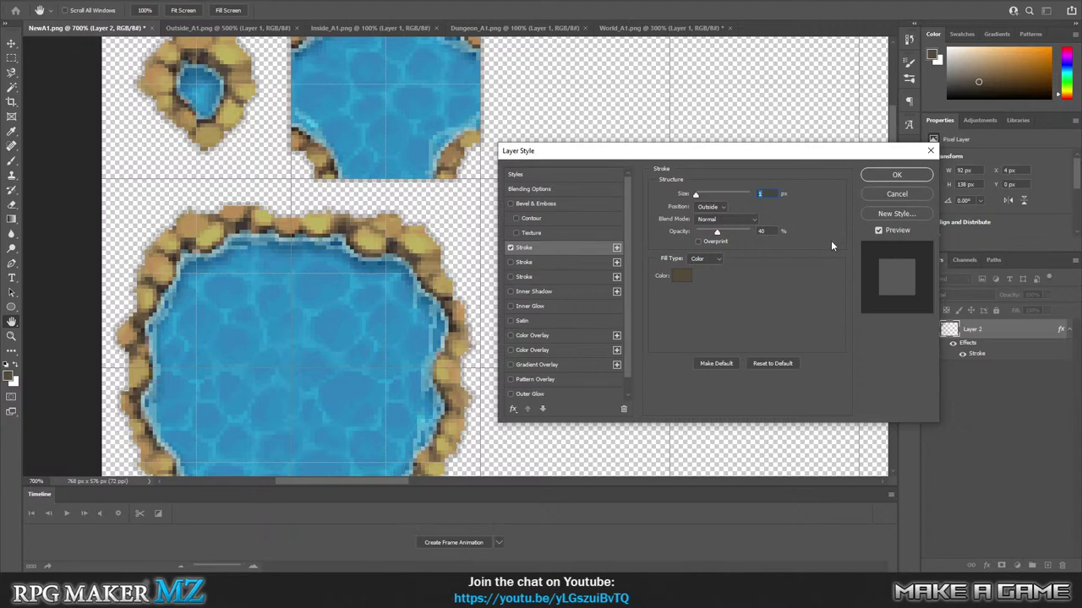
pyautogui.click(742, 220)
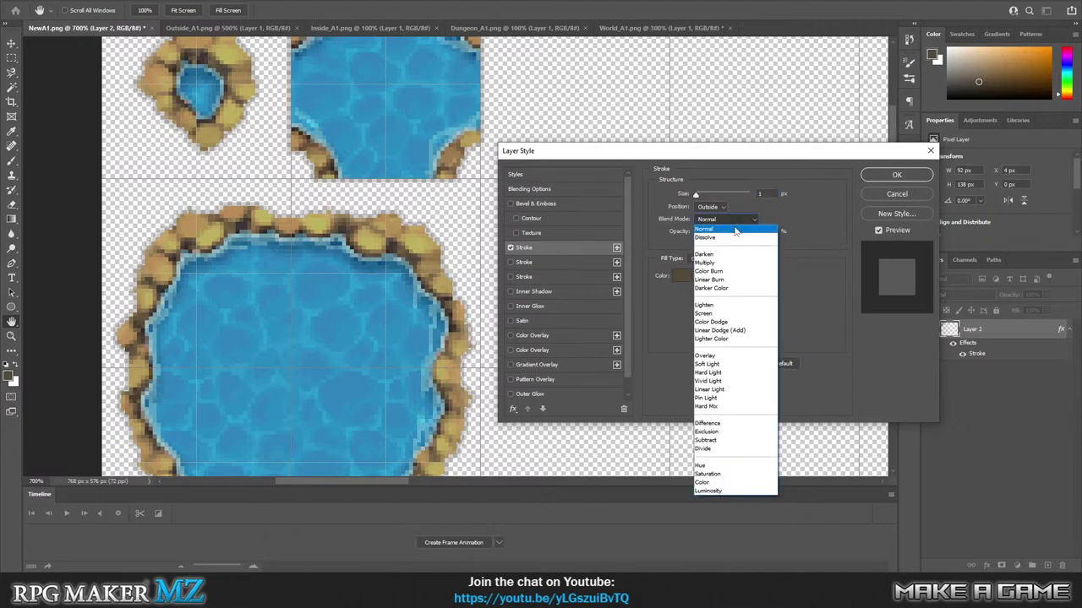
pyautogui.click(735, 230)
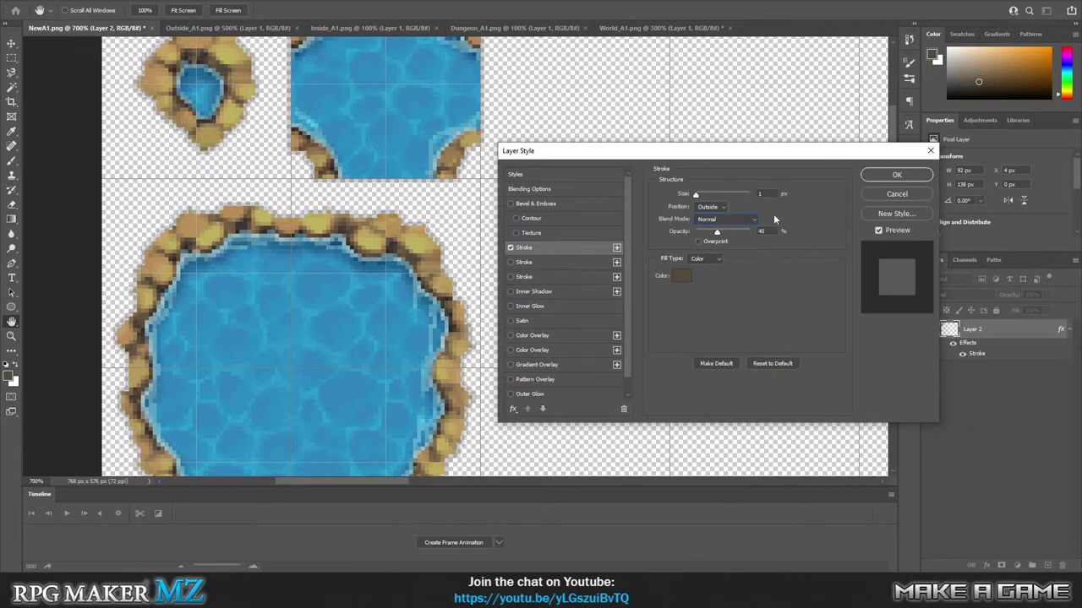
pyautogui.click(894, 179)
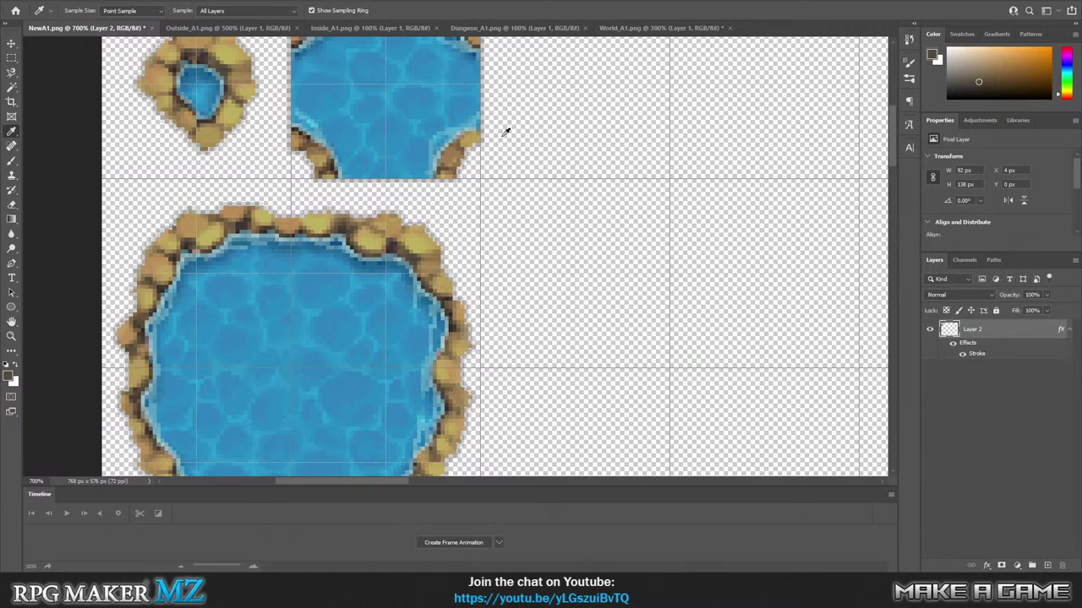
# Duplicate Layer 2 with the original hidden, and rasterize the layer style of Layer 2 copy.
pyautogui.rightClick(966, 330)
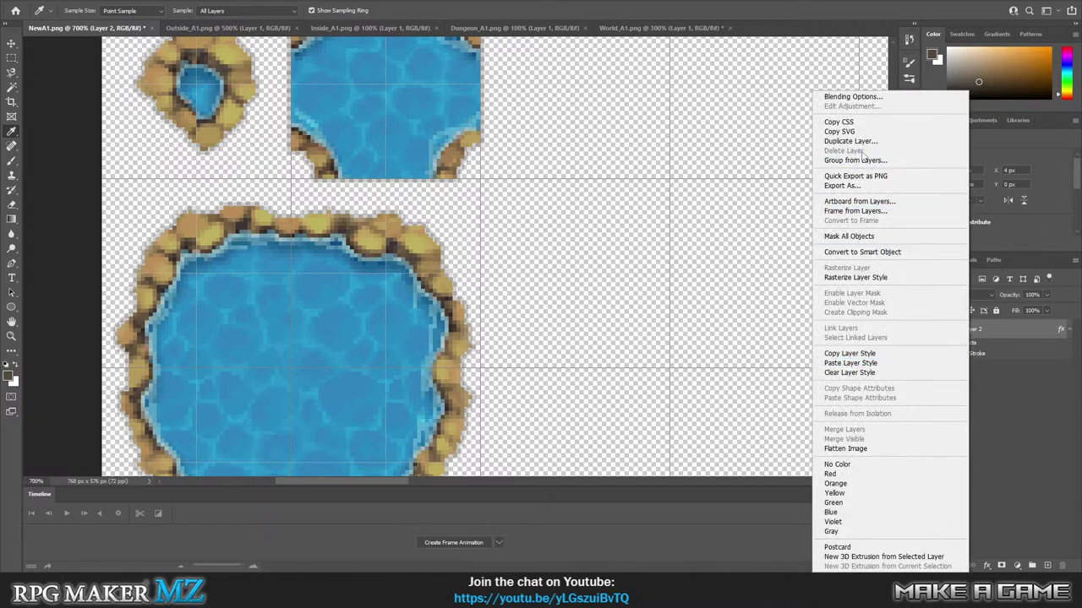
pyautogui.click(850, 141)
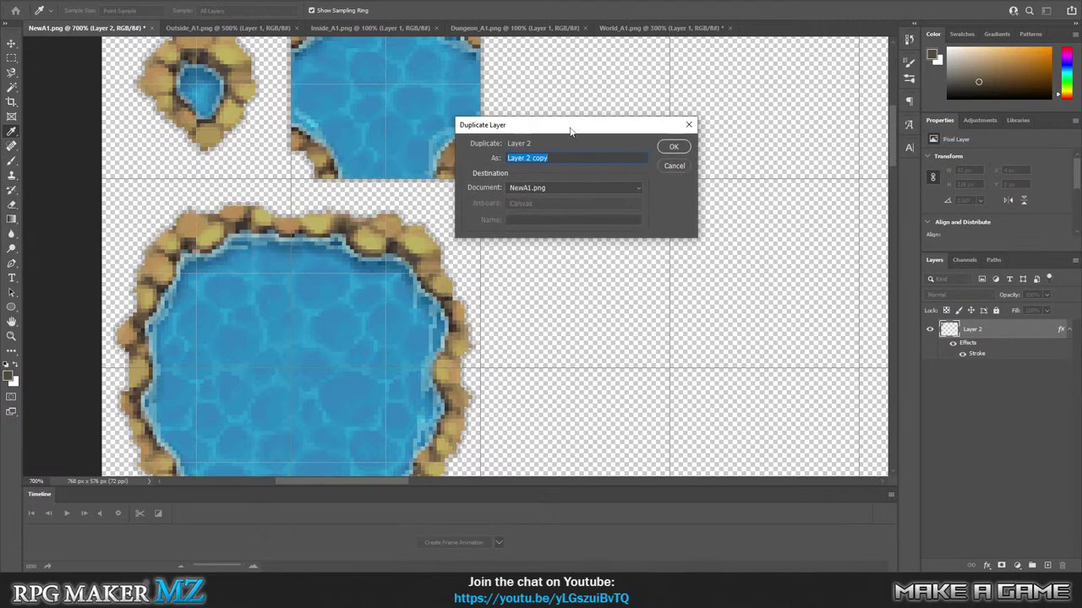
pyautogui.click(660, 147)
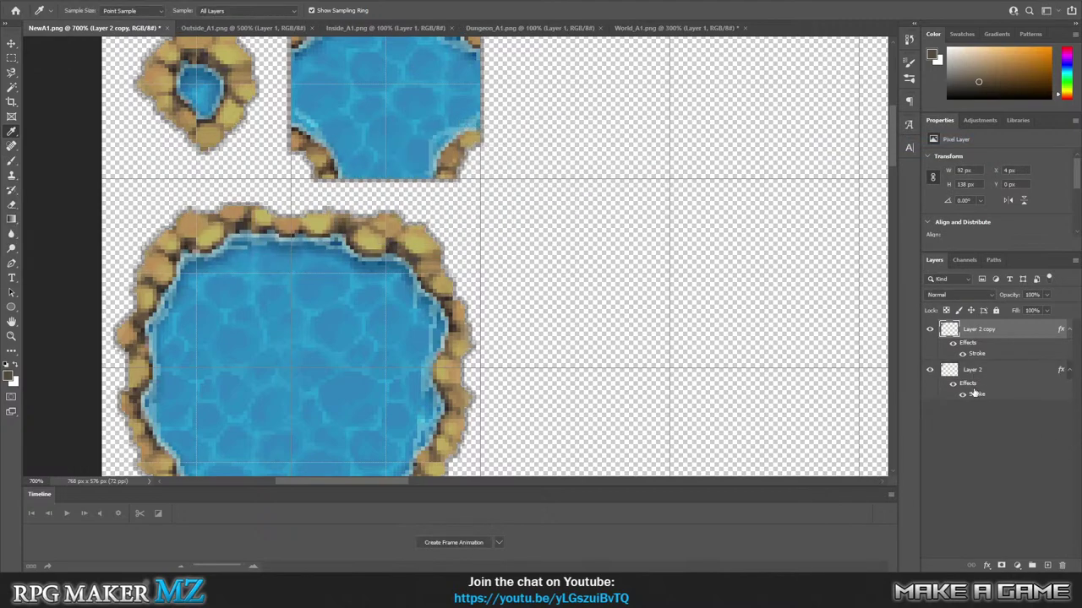
pyautogui.click(930, 371)
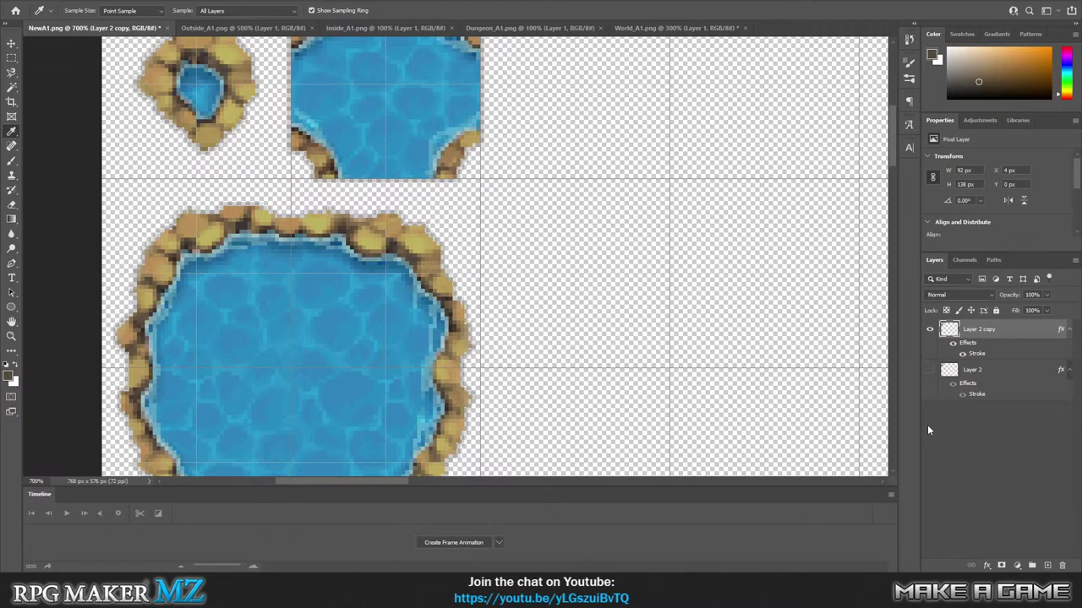
pyautogui.rightClick(999, 332)
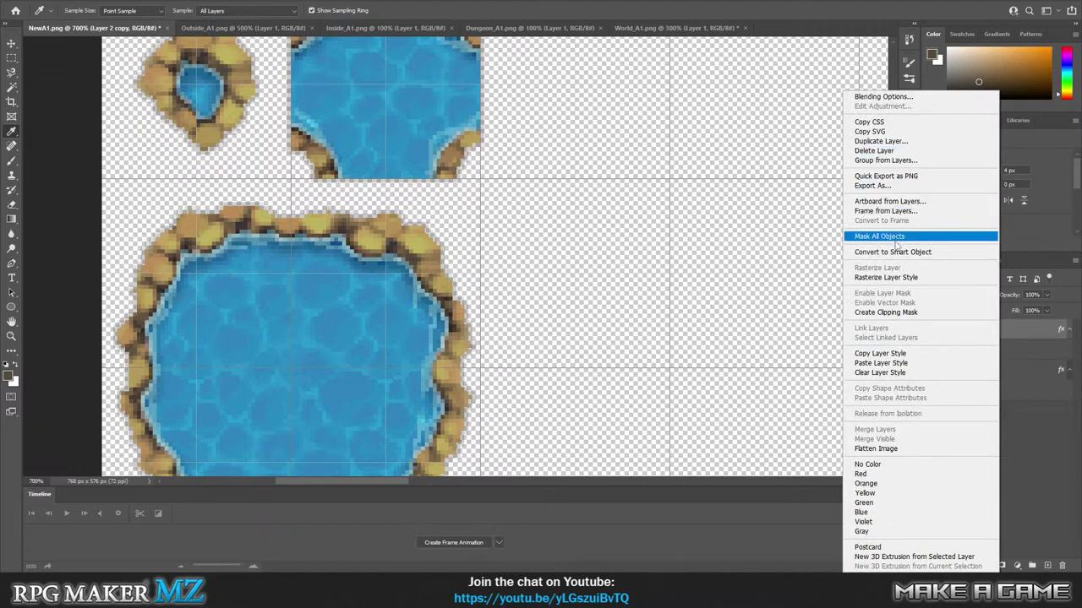
pyautogui.click(895, 280)
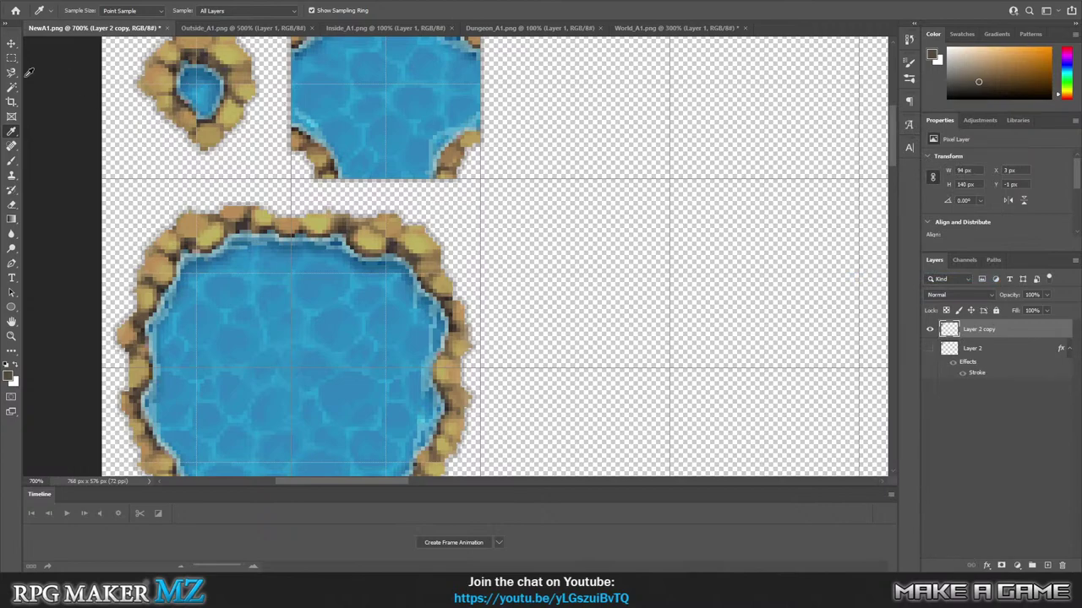
# Clear the stray pixels outside the side edges of the inner-corner water tile and drop the selection.
pyautogui.scroll(2, 40, 104)
pyautogui.click(11, 58)
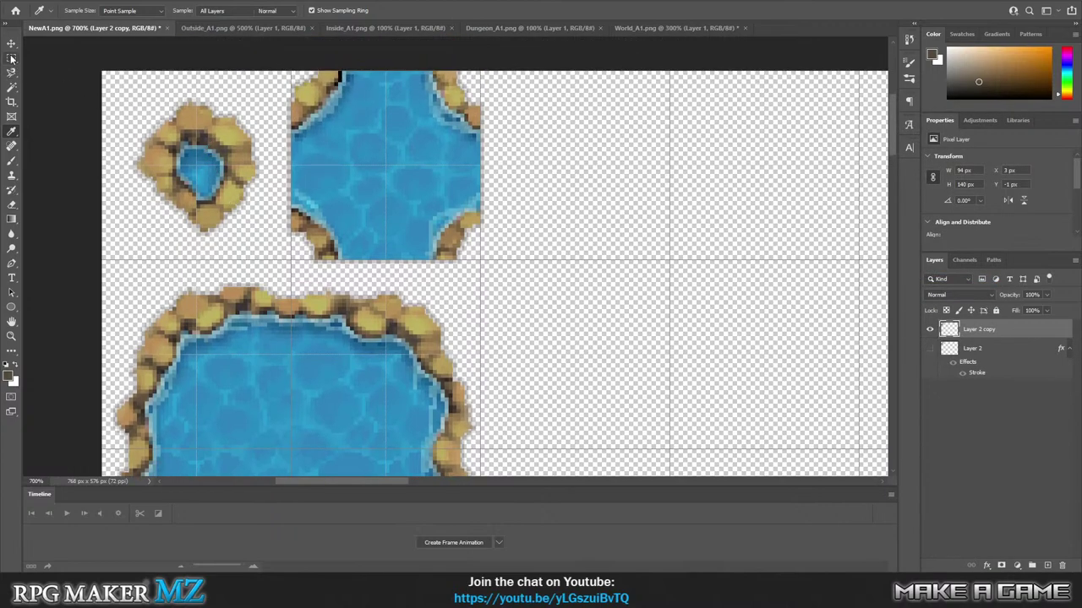
pyautogui.moveTo(480, 95); pyautogui.dragTo(290, 278)
pyautogui.moveTo(273, 71); pyautogui.dragTo(296, 254)
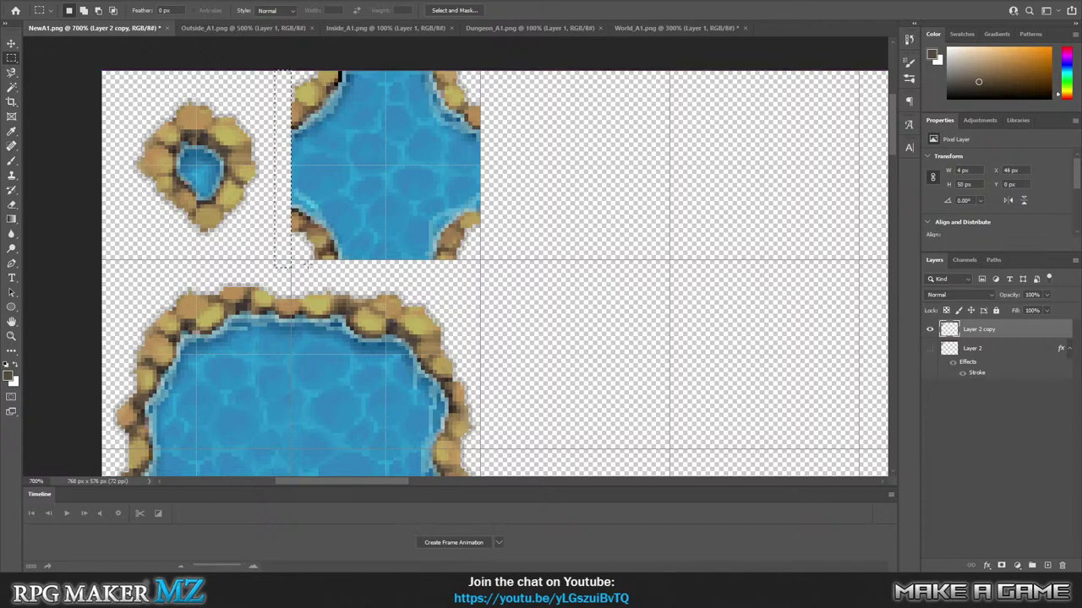
pyautogui.click(468, 264)
# Save a PNG copy of the edited water tileset over NewA1c.png in the project's tilesets folder.
pyautogui.click(25, 0)
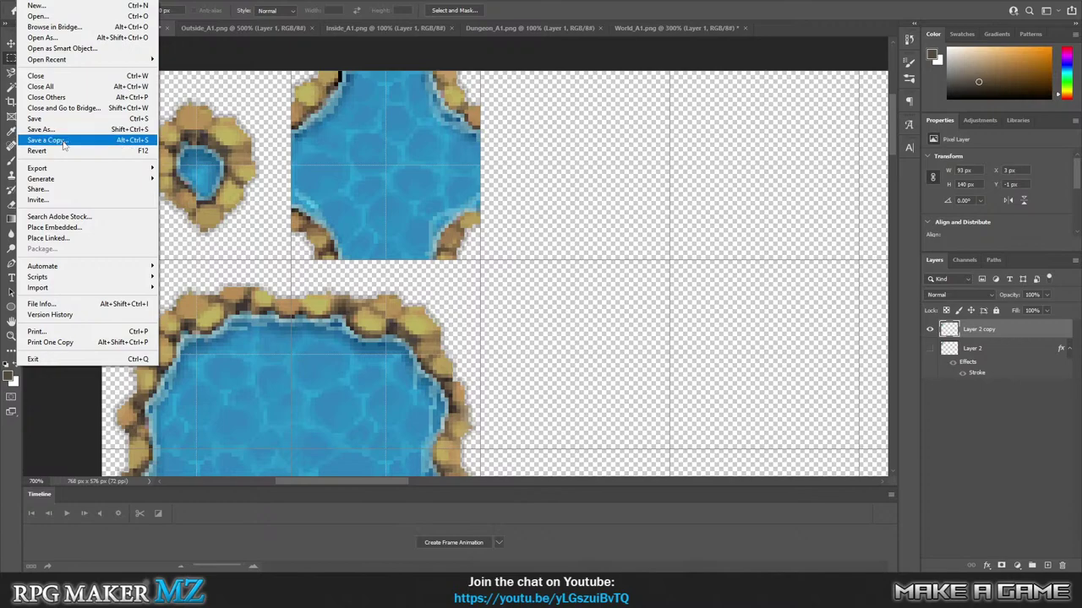
pyautogui.click(63, 144)
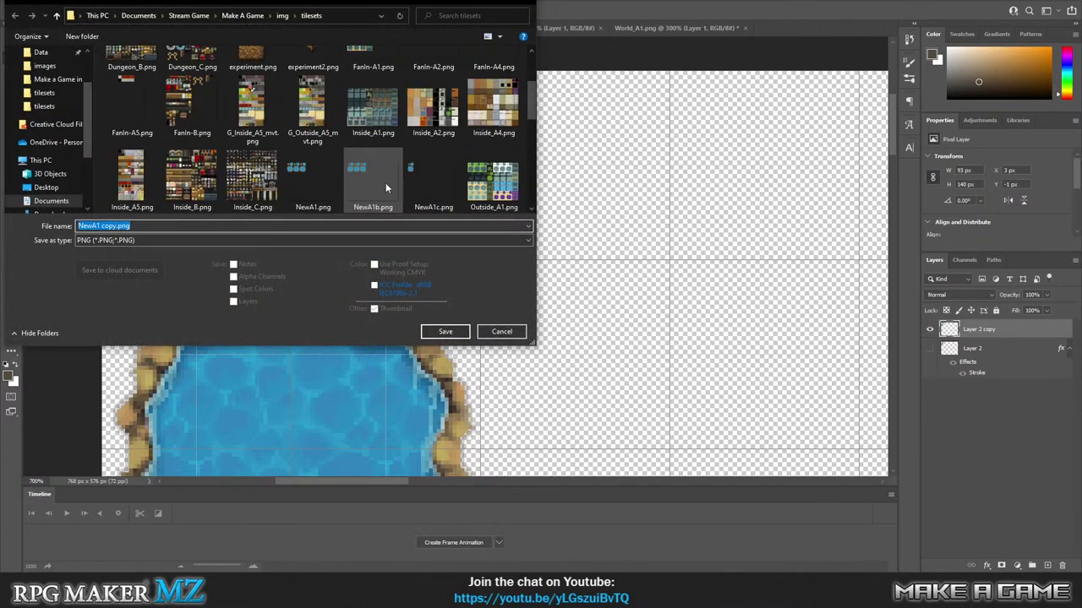
pyautogui.scroll(-4, 386, 182)
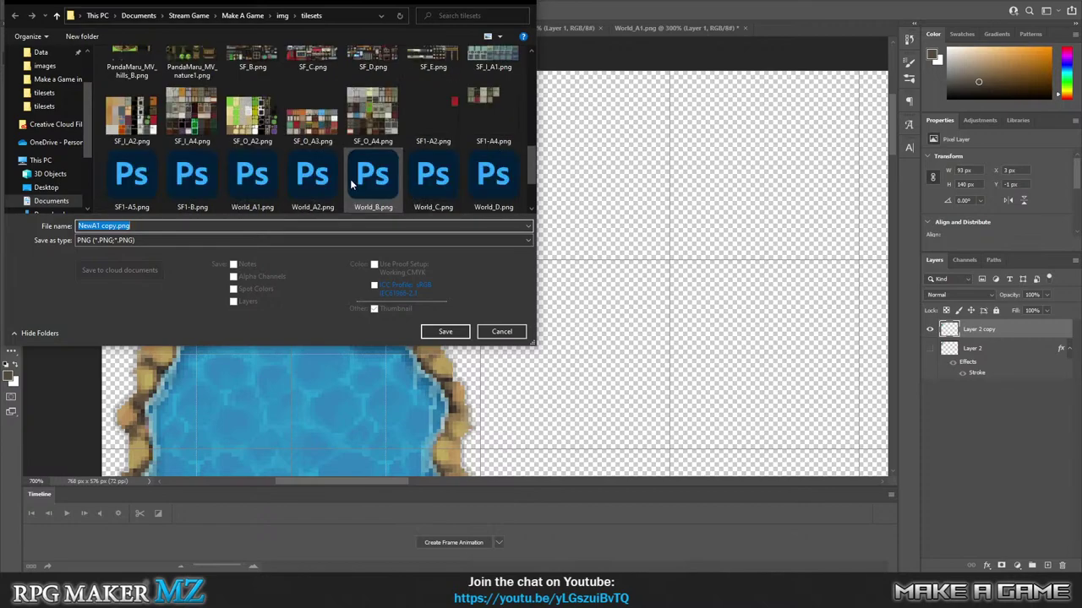
pyautogui.scroll(4, 362, 180)
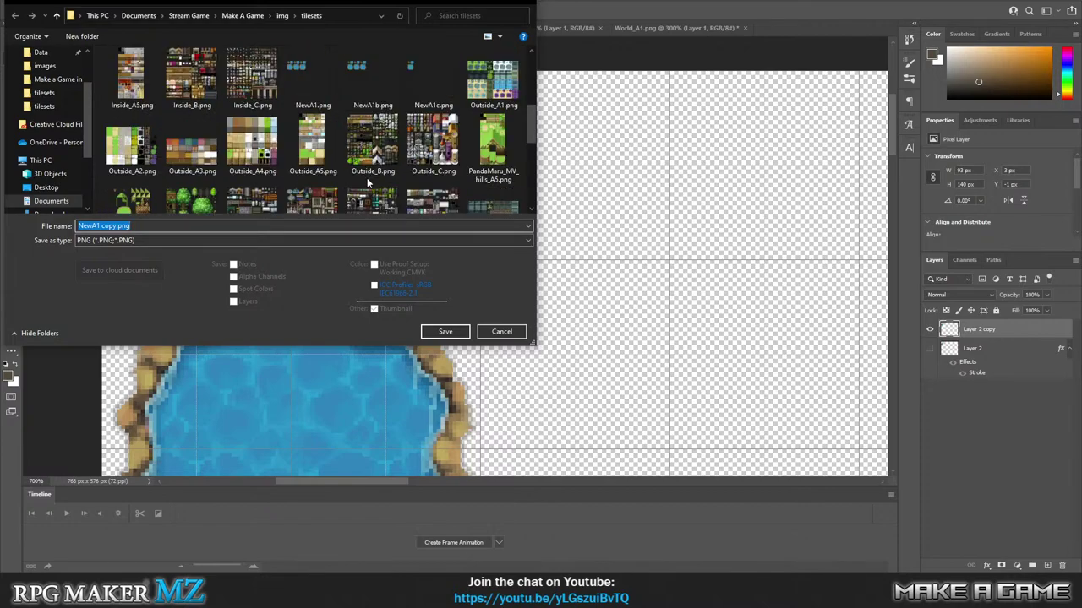
pyautogui.click(429, 164)
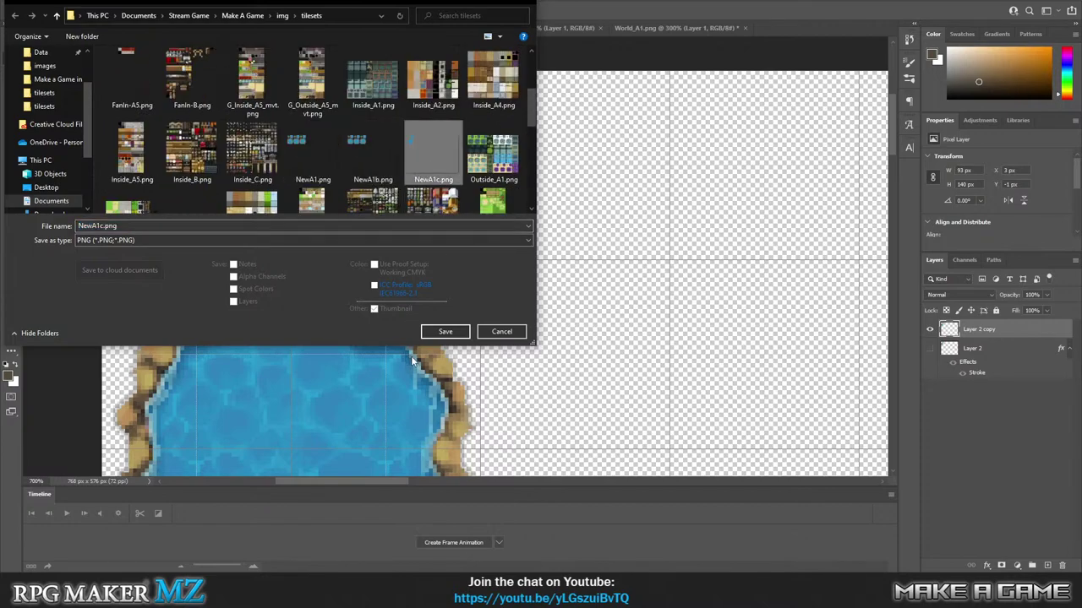
pyautogui.click(440, 332)
pyautogui.click(565, 285)
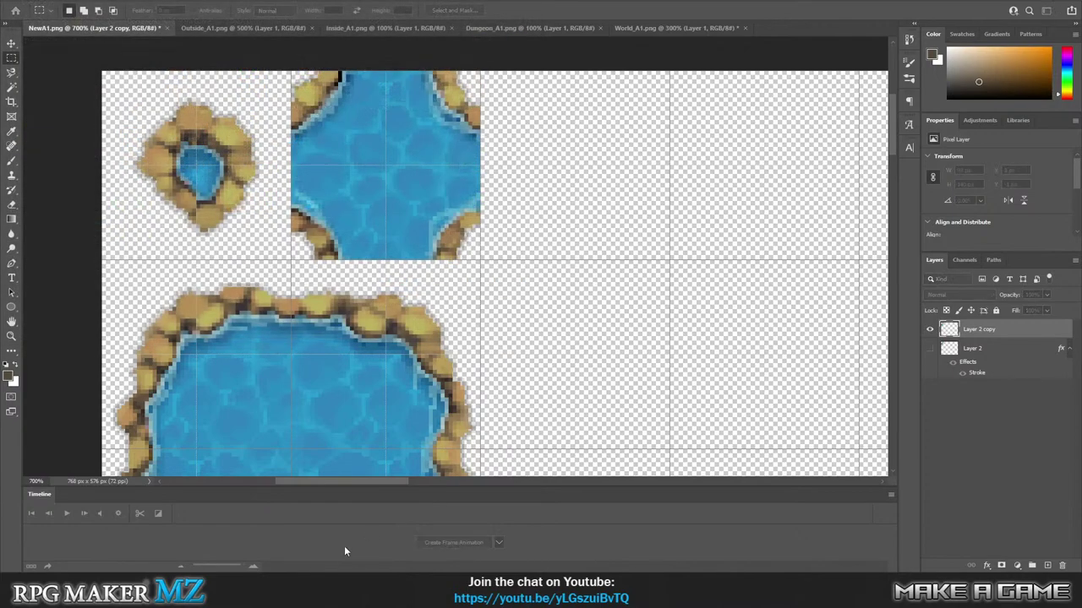
# Switch to RPG Maker MZ, refresh MAP014 by opening MAP016 and returning, and view it at 100% scale.
pyautogui.hotkey('alt', 'Tab')
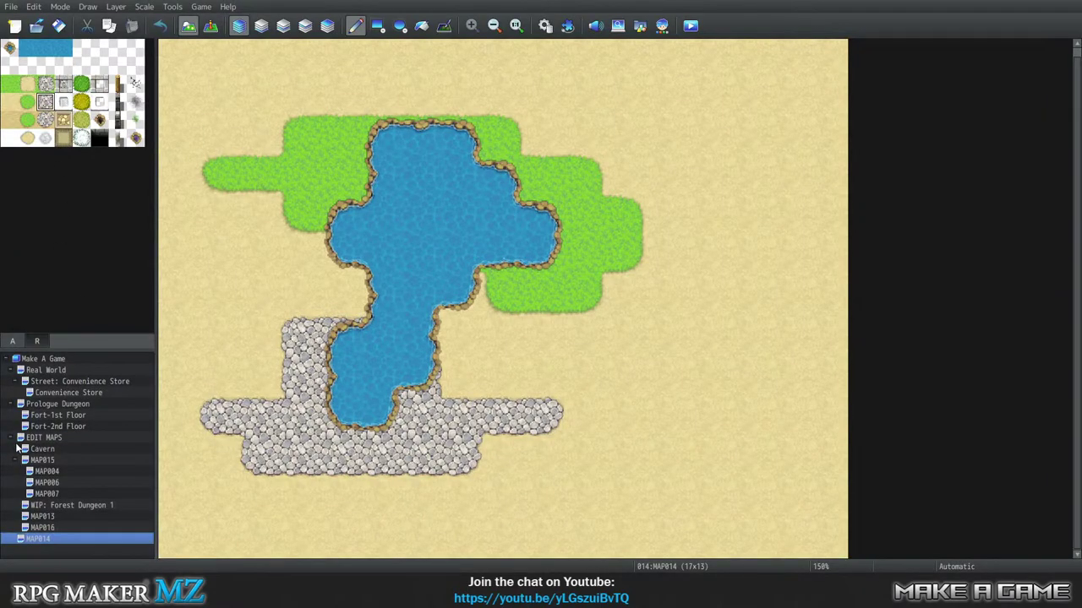
pyautogui.click(75, 528)
pyautogui.click(73, 539)
pyautogui.hotkey('alt', 'Tab')
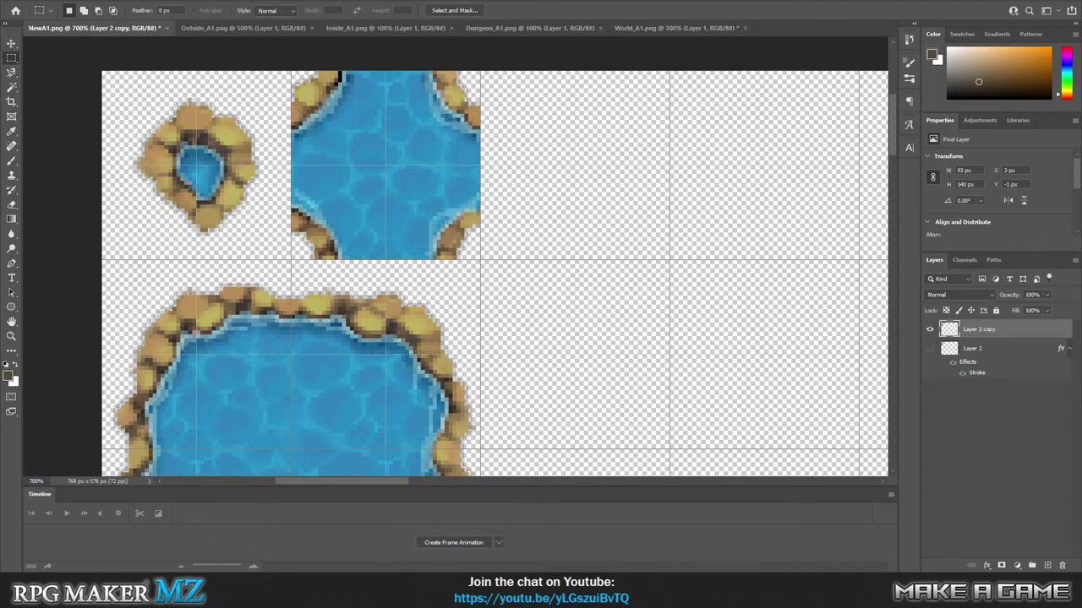
pyautogui.hotkey('alt', 'Tab')
pyautogui.click(56, 528)
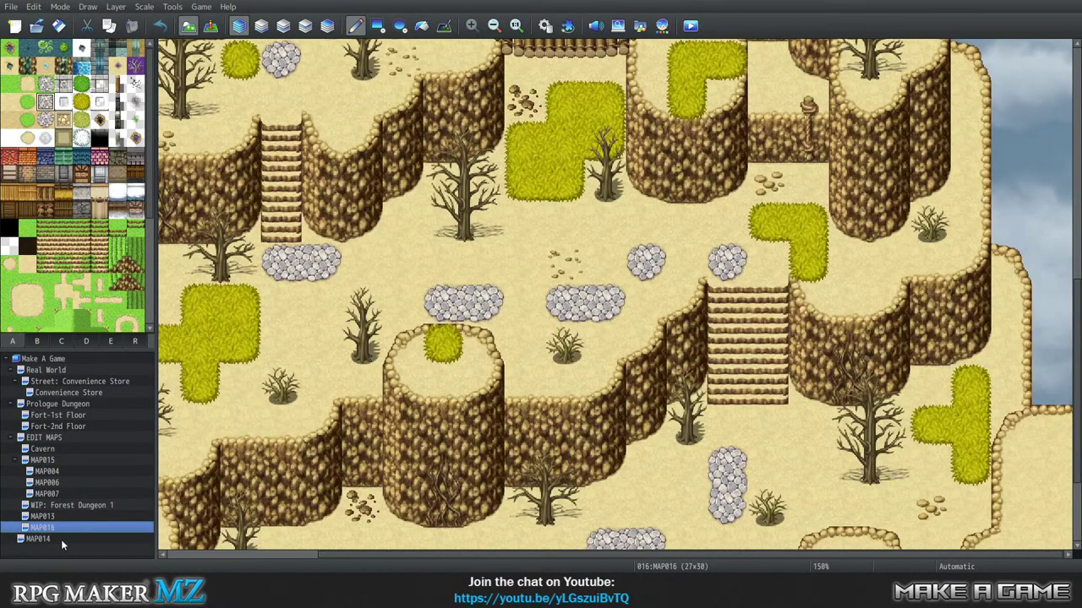
pyautogui.click(61, 539)
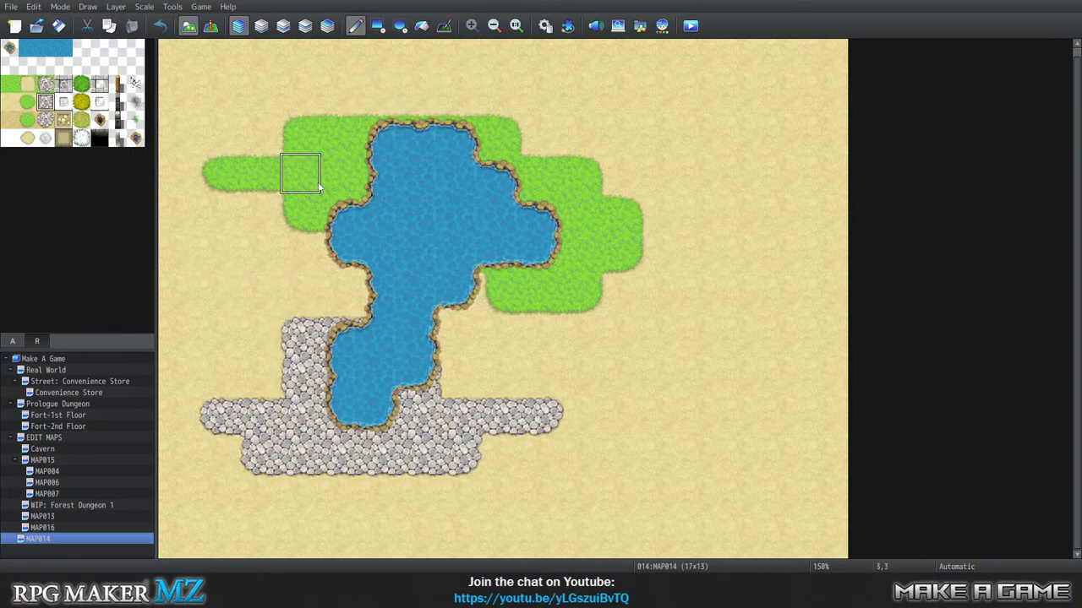
pyautogui.click(515, 25)
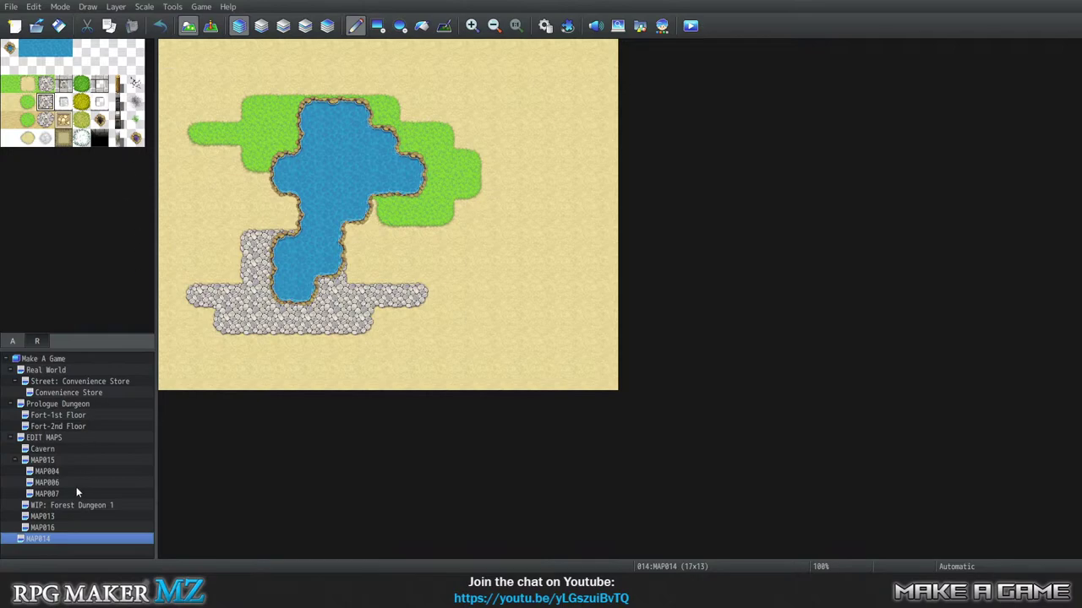
# Set the A1 (Animation) image of tileset 0006 to NewA1b in the database and apply it to the map.
pyautogui.rightClick(61, 536)
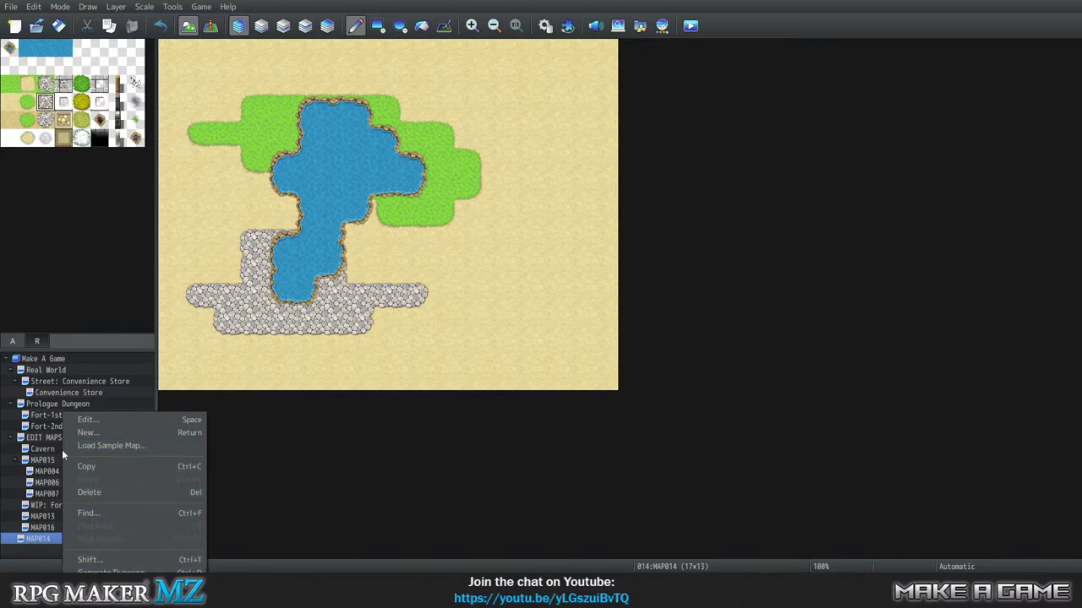
pyautogui.click(172, 6)
pyautogui.click(182, 19)
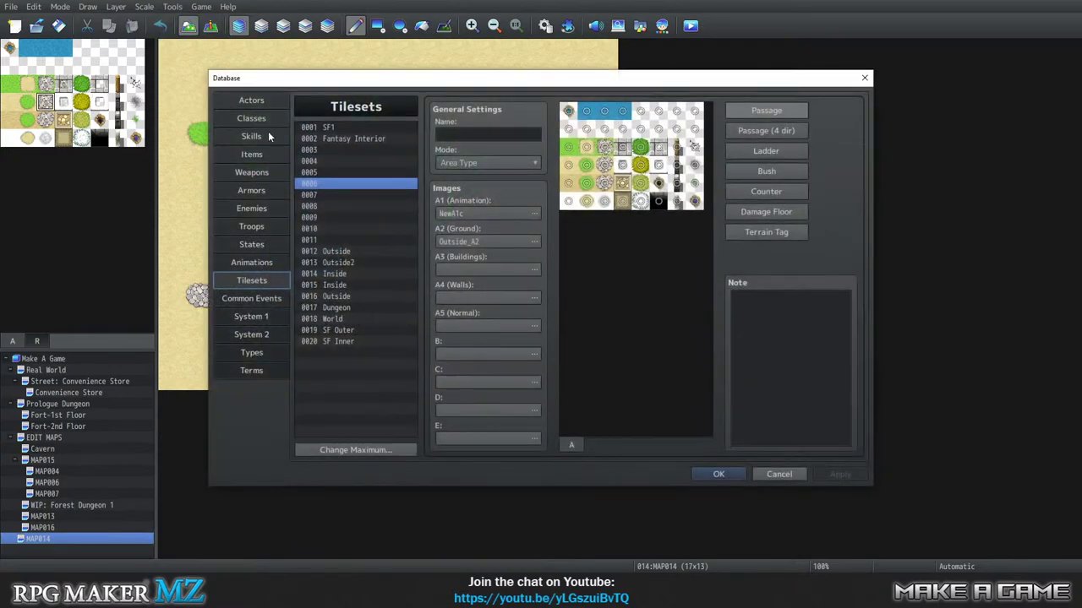
pyautogui.moveTo(510, 80); pyautogui.dragTo(681, 60)
pyautogui.doubleClick(673, 193)
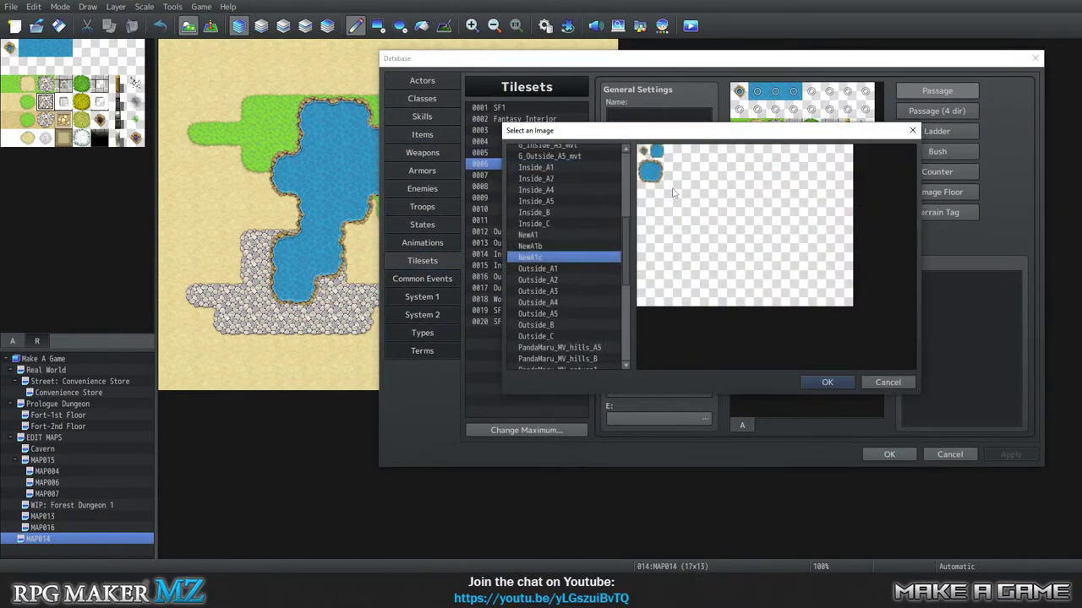
pyautogui.click(551, 246)
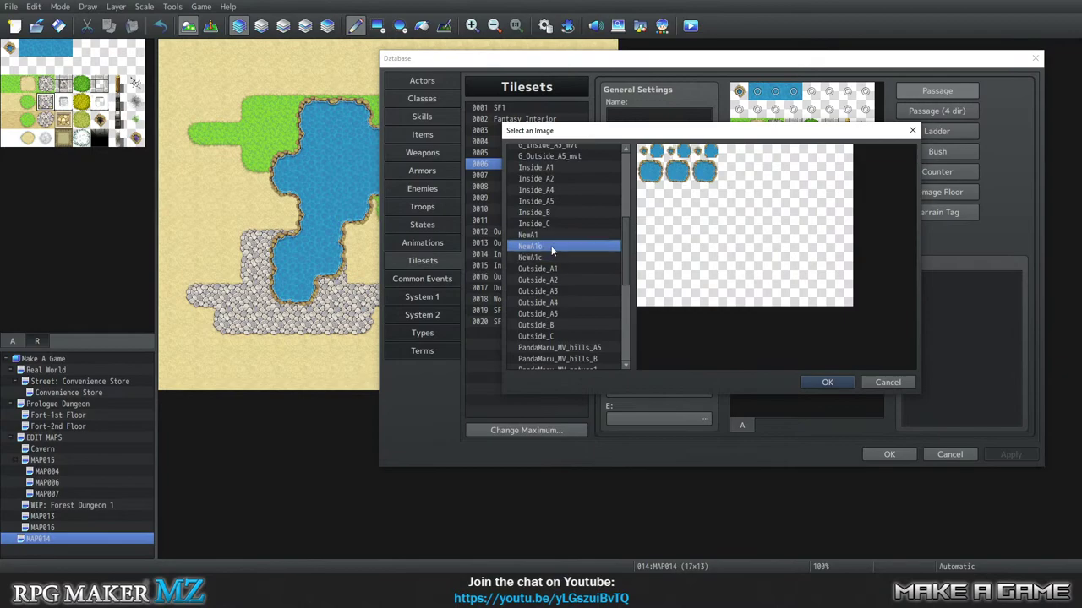
pyautogui.click(827, 383)
pyautogui.click(894, 456)
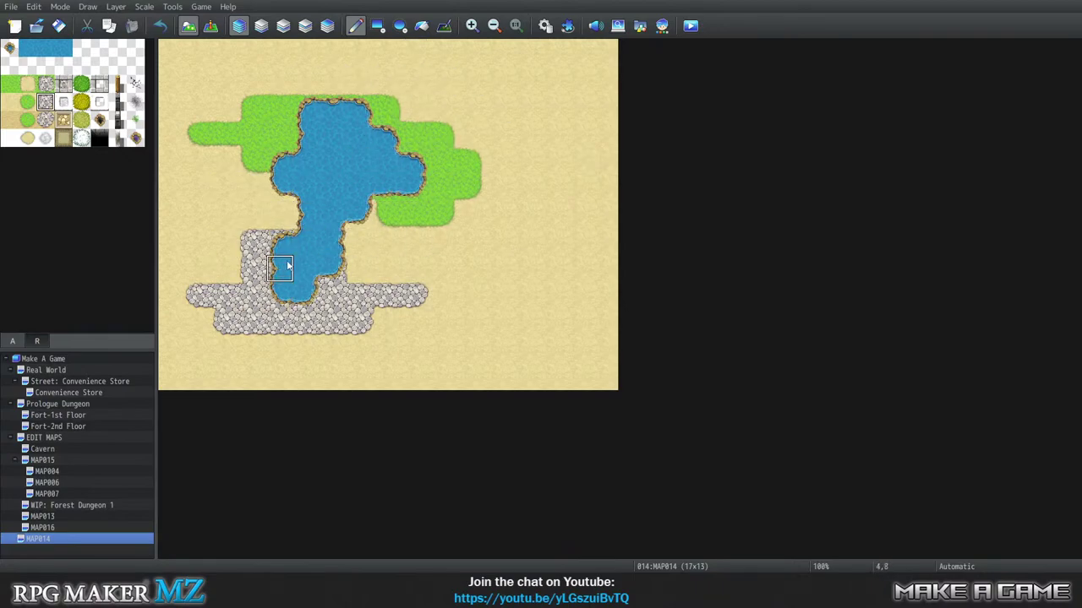
# Set the A1 (Animation) image of tileset 0006 to NewA1 in the database and accept the change.
pyautogui.click(178, 7)
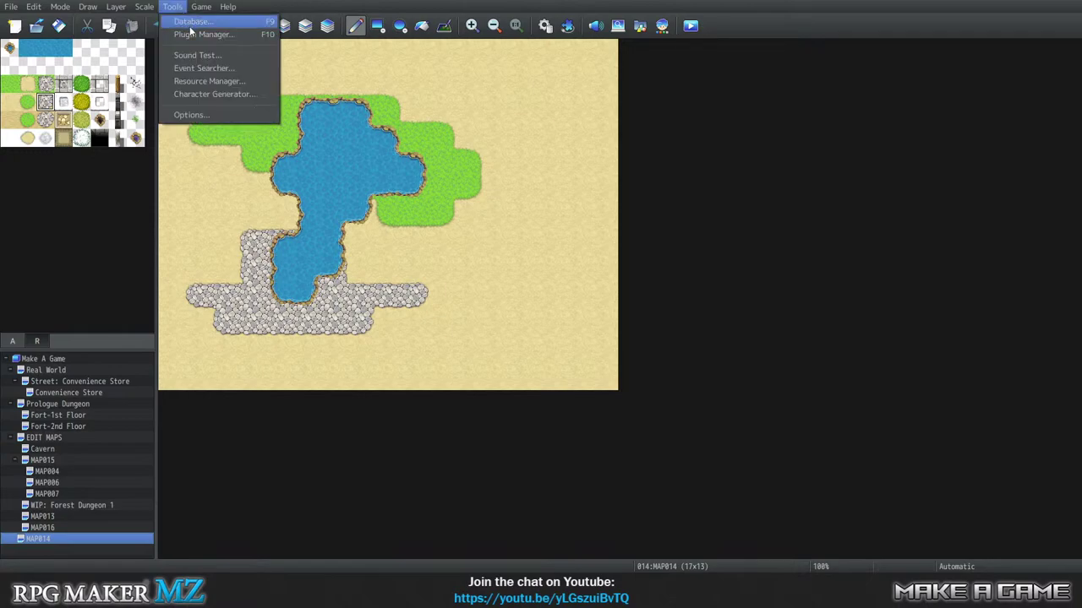
pyautogui.click(196, 22)
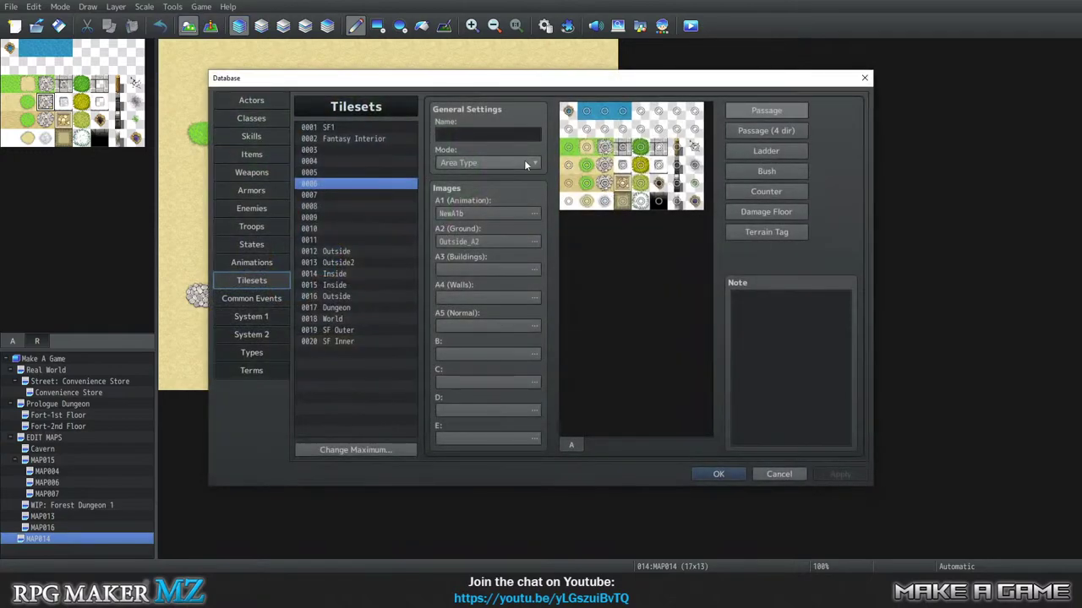
pyautogui.click(483, 214)
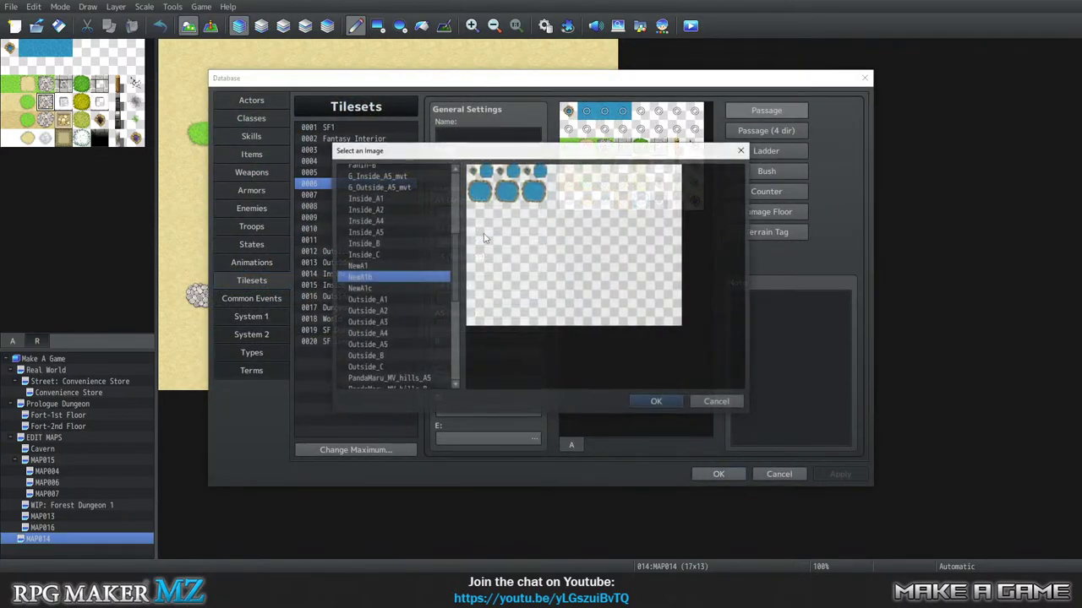
pyautogui.click(392, 268)
pyautogui.click(655, 403)
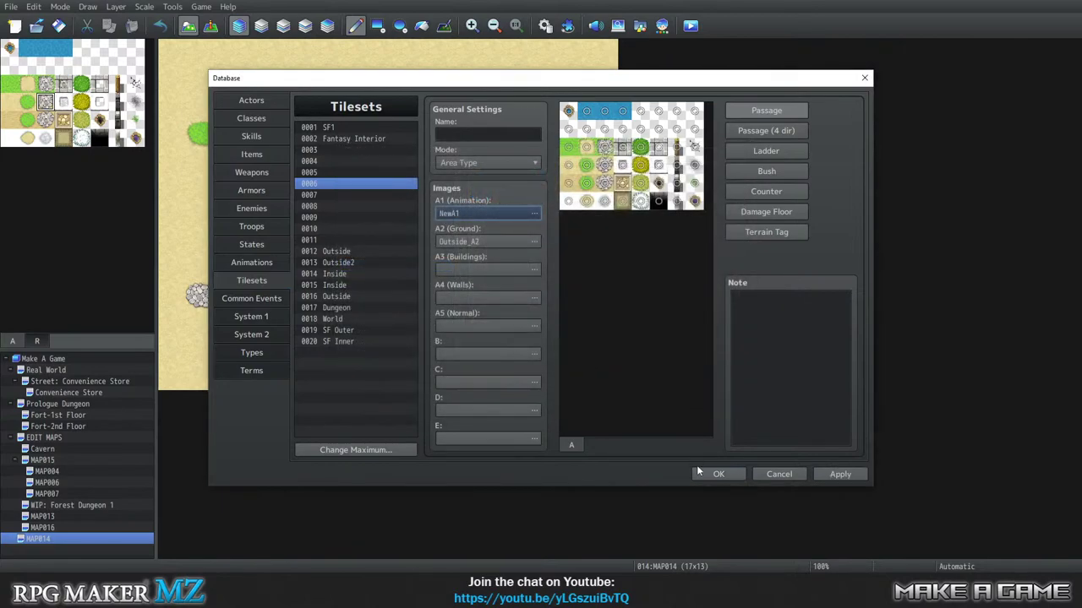
pyautogui.click(717, 474)
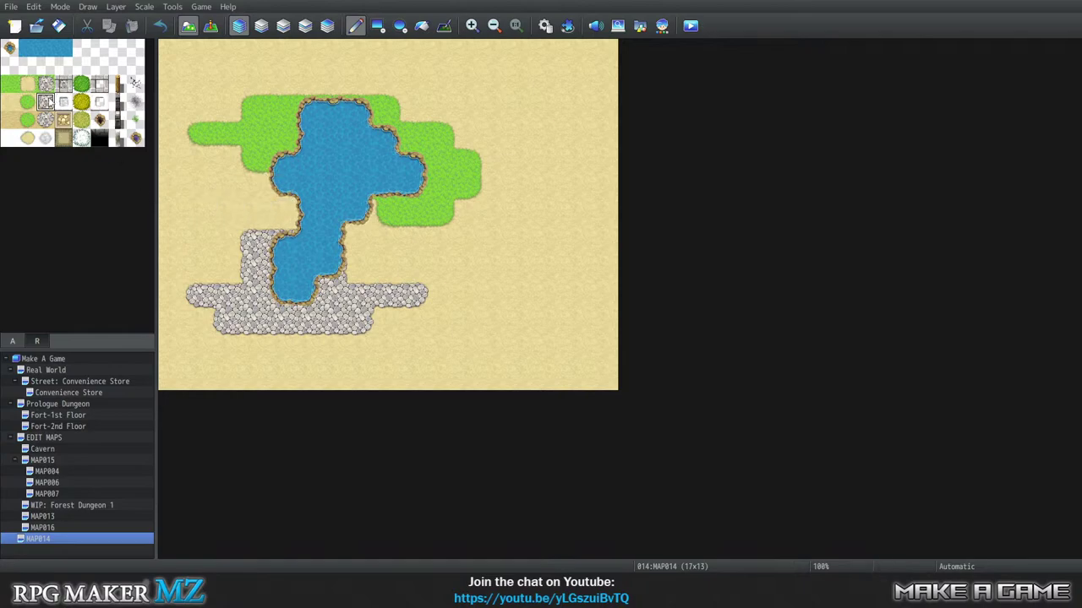
# On Layer 1, paint more grey cobblestone ground on both sides of the pond's lower part.
pyautogui.click(261, 25)
pyautogui.click(282, 216)
pyautogui.click(338, 245)
pyautogui.moveTo(338, 246)
pyautogui.mouseDown()
pyautogui.moveTo(361, 269)
pyautogui.moveTo(388, 269)
pyautogui.mouseUp()
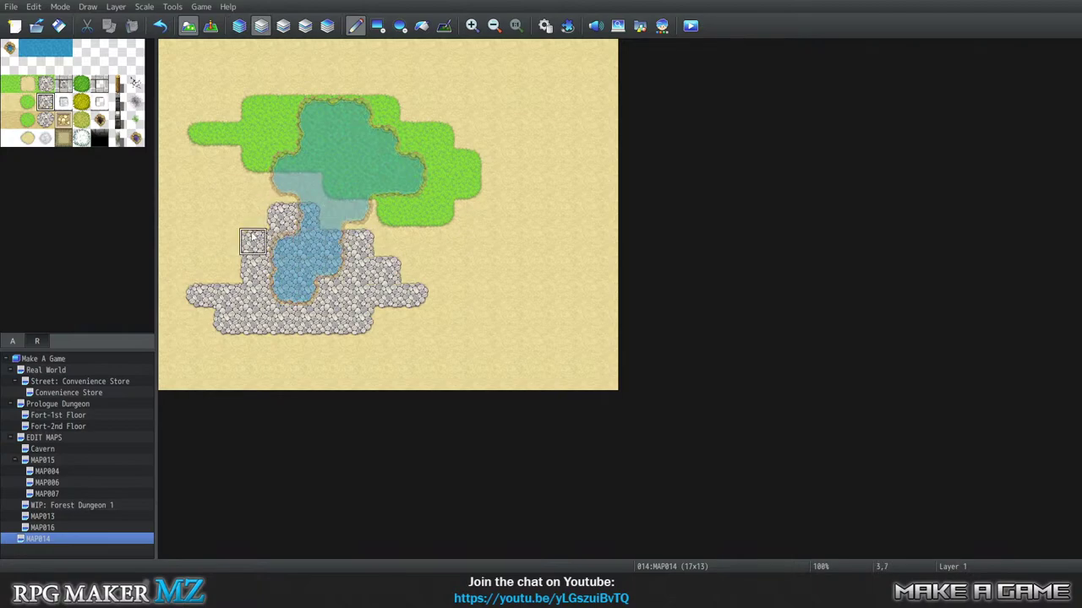
pyautogui.moveTo(245, 255); pyautogui.dragTo(225, 265)
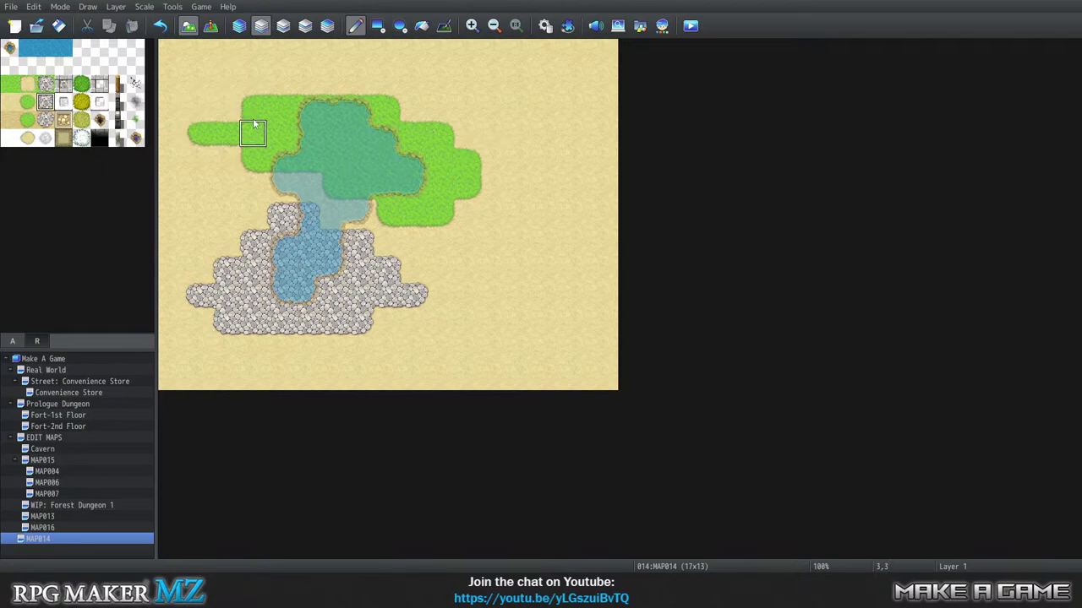
# Extend the green grass west and north of the pond on Layer 1, and return to automatic layer mode.
pyautogui.click(225, 161)
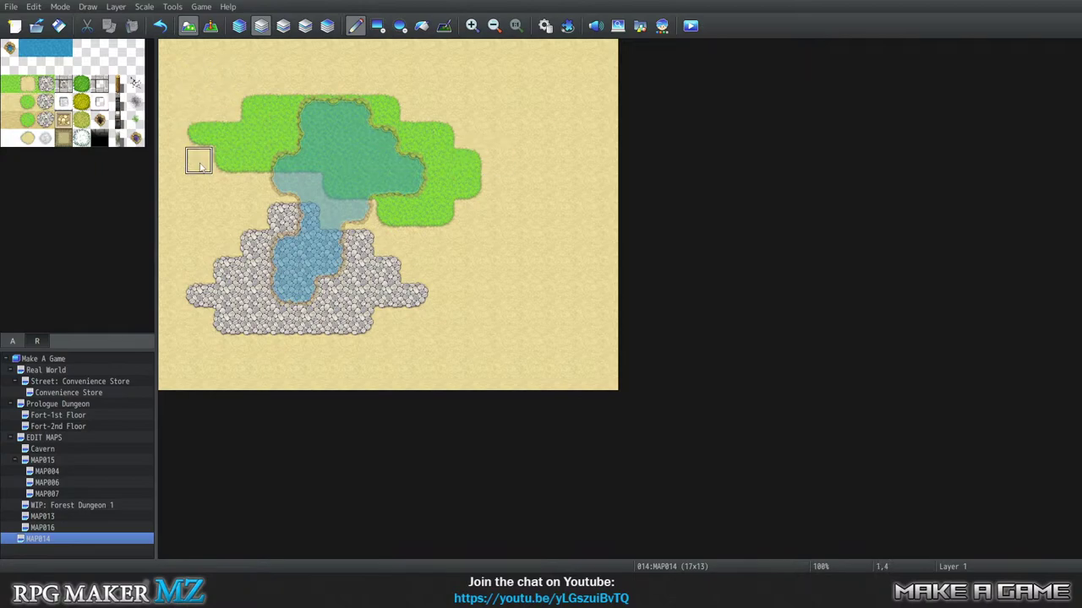
pyautogui.moveTo(225, 104)
pyautogui.mouseDown()
pyautogui.moveTo(330, 79)
pyautogui.moveTo(308, 80)
pyautogui.moveTo(362, 79)
pyautogui.mouseUp()
pyautogui.click(391, 91)
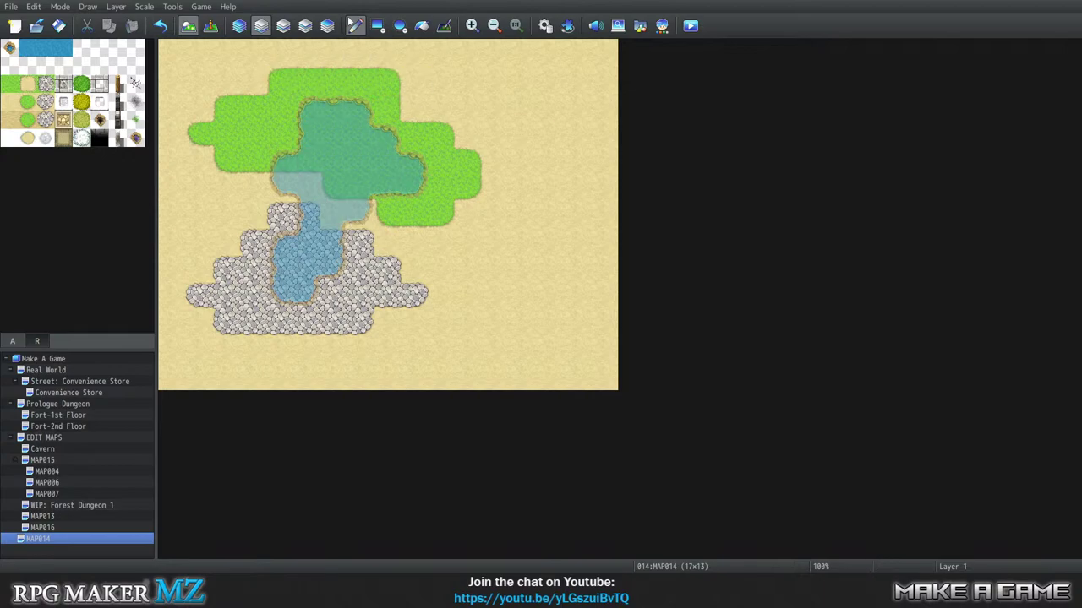
pyautogui.click(239, 26)
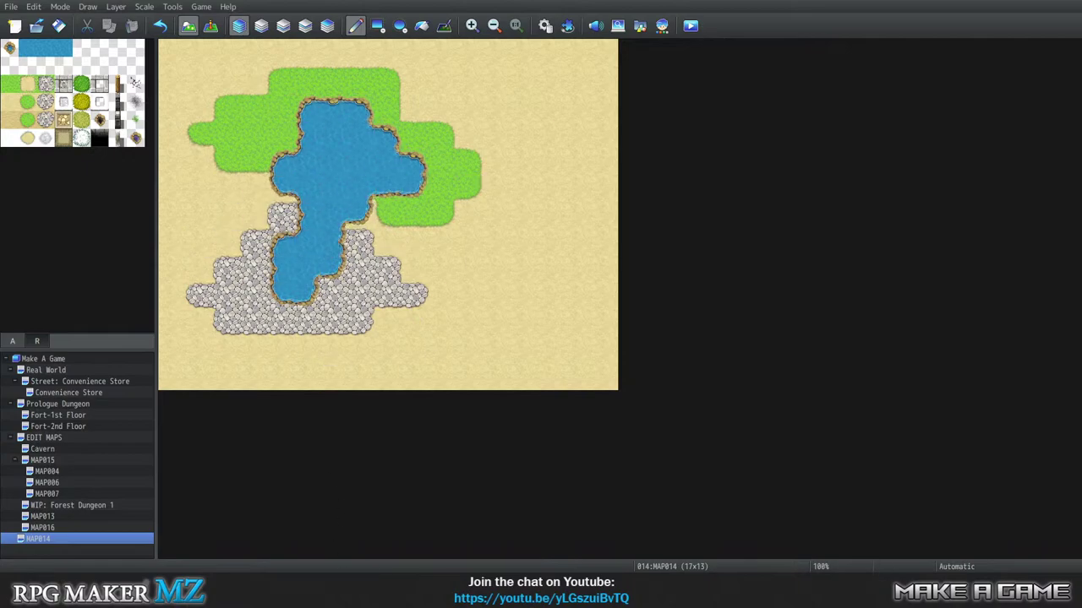
# Switch to Photoshop, revert NewA1.png to its saved version, and show all three animation frames at 300%.
pyautogui.hotkey('alt', 'Tab')
pyautogui.scroll(-2, 535, 188)
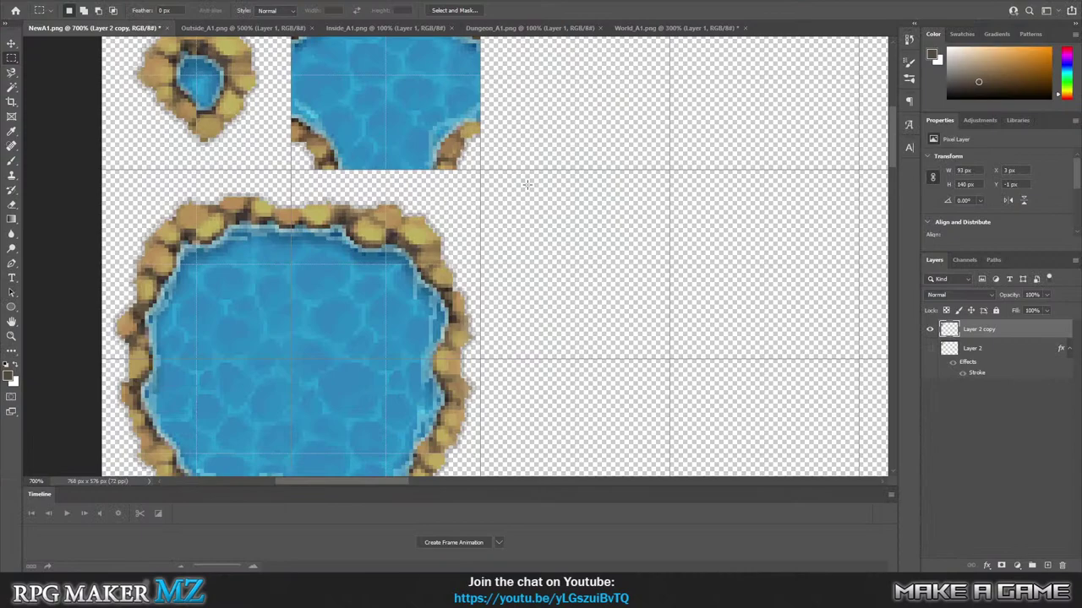
pyautogui.scroll(-2, 528, 190)
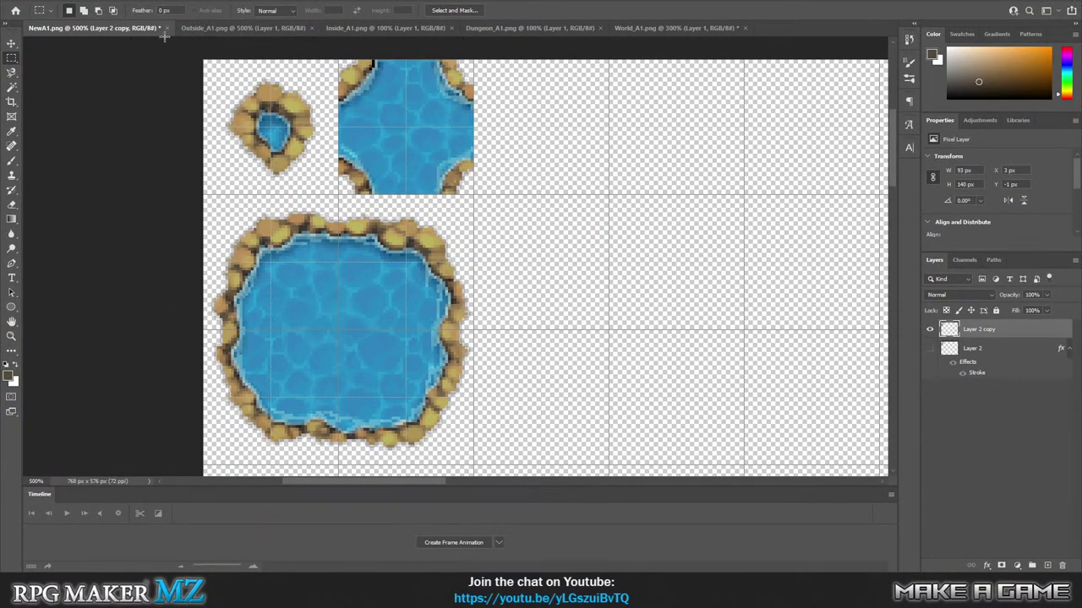
pyautogui.click(41, 6)
pyautogui.click(46, 152)
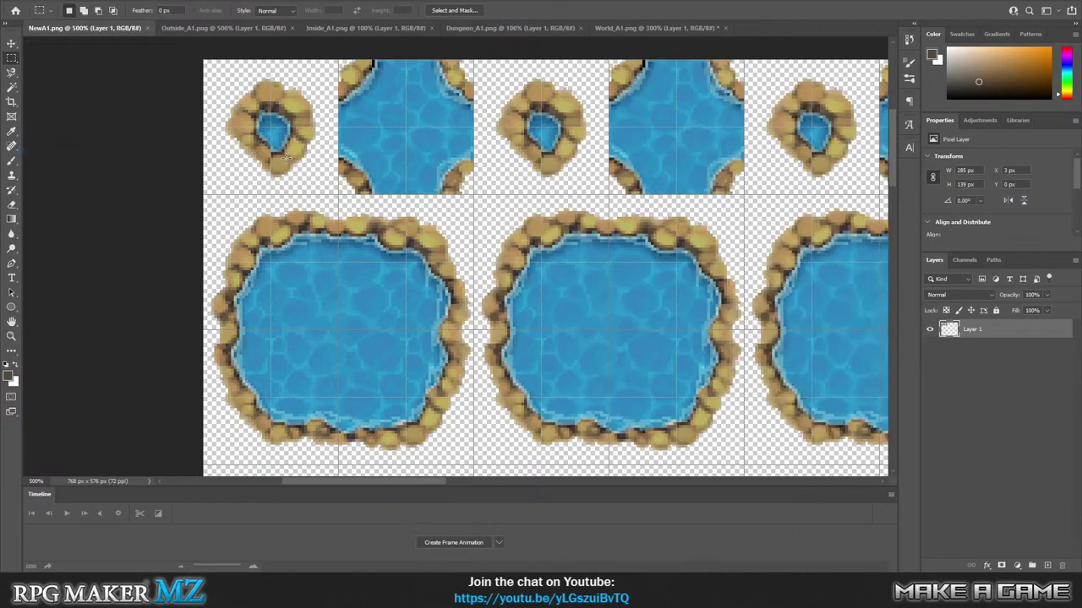
pyautogui.hotkey('ctrl', '-')
pyautogui.hotkey('ctrl', '-')
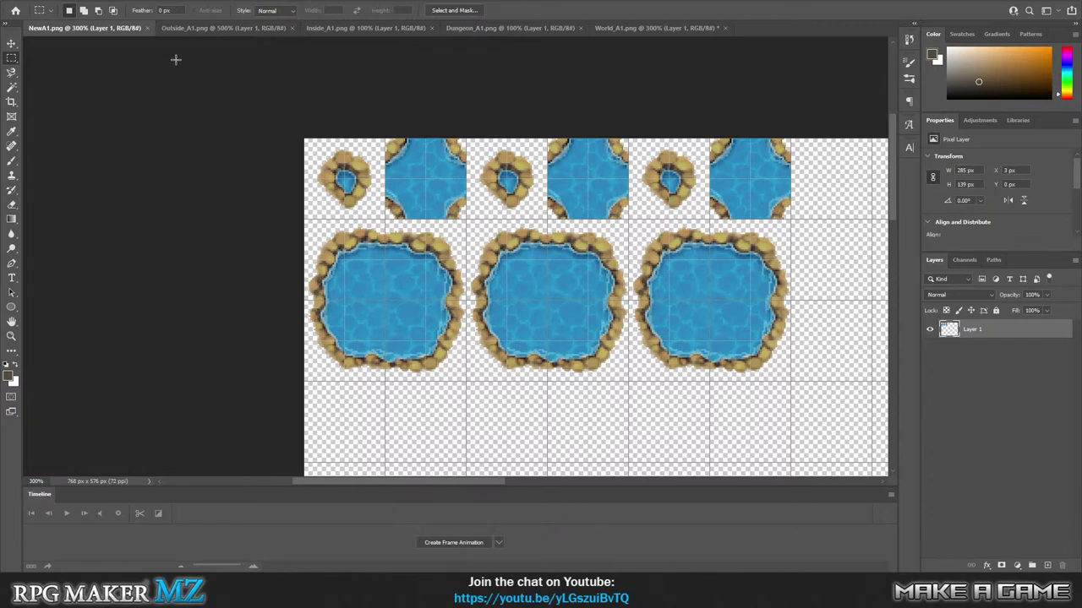
# Compare the water tile layouts in the Outside_A1, NewA1 and Inside_A1 documents.
pyautogui.click(201, 30)
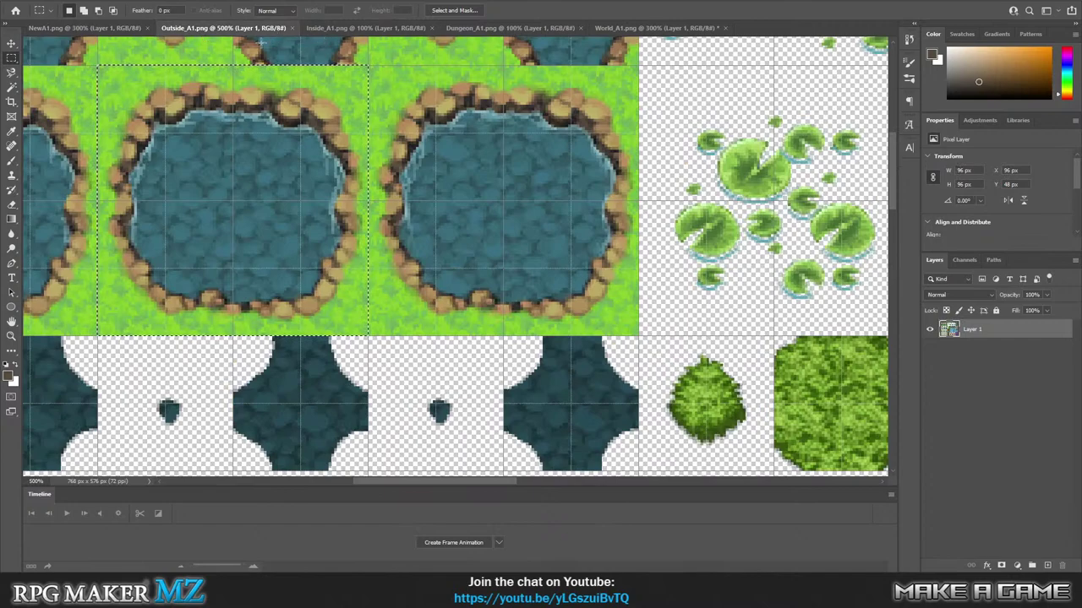
pyautogui.click(101, 28)
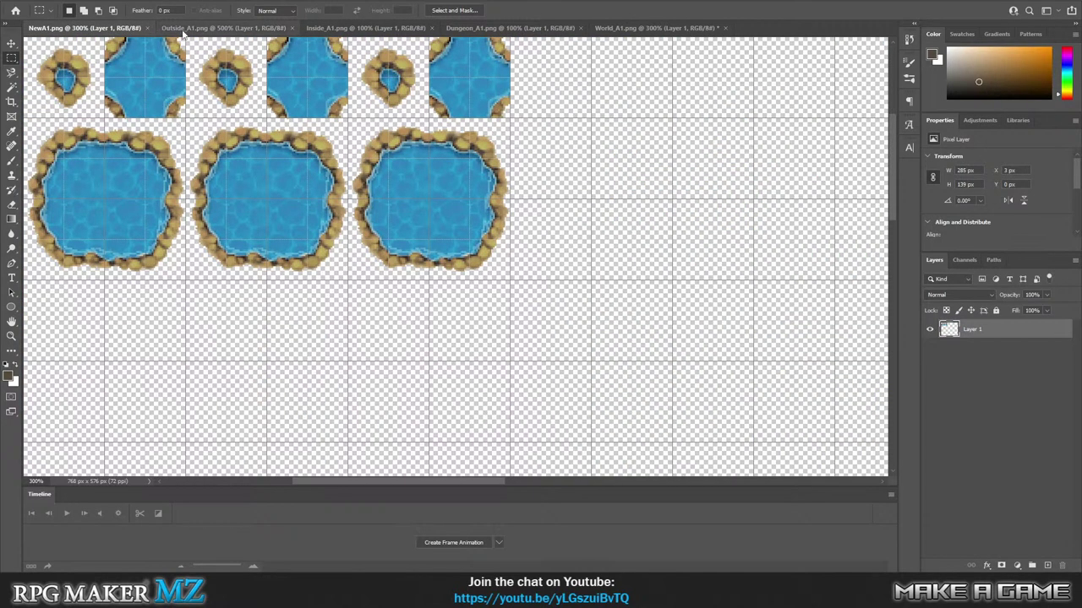
pyautogui.click(232, 28)
pyautogui.click(363, 29)
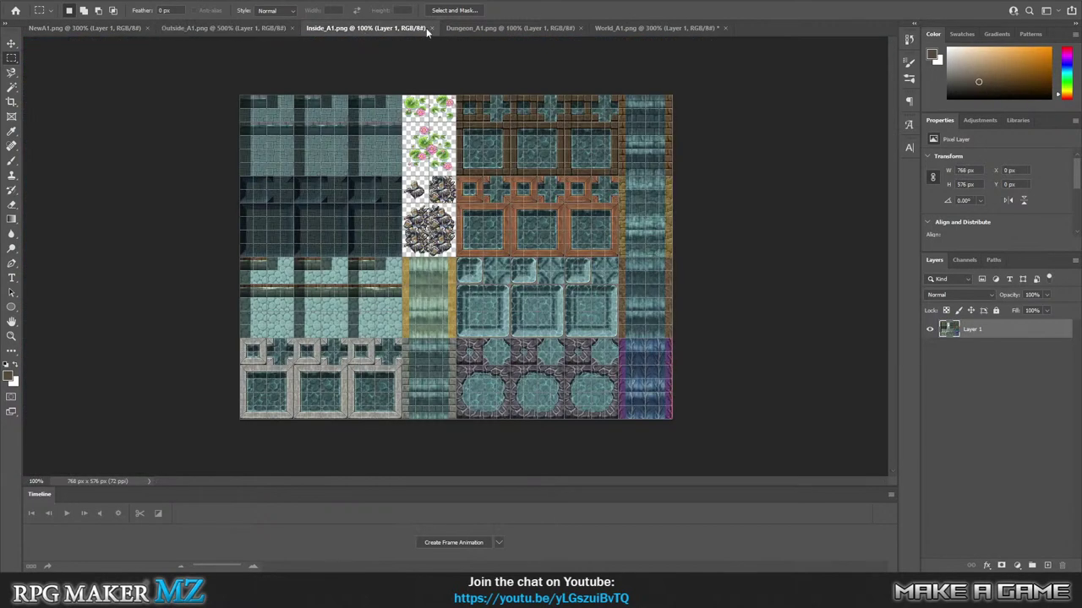
# In World_A1.png, select the second and third animation frames of the rock-bordered water, a 192 × 144 px area.
pyautogui.click(507, 29)
pyautogui.click(676, 30)
pyautogui.scroll(5, 75, 258)
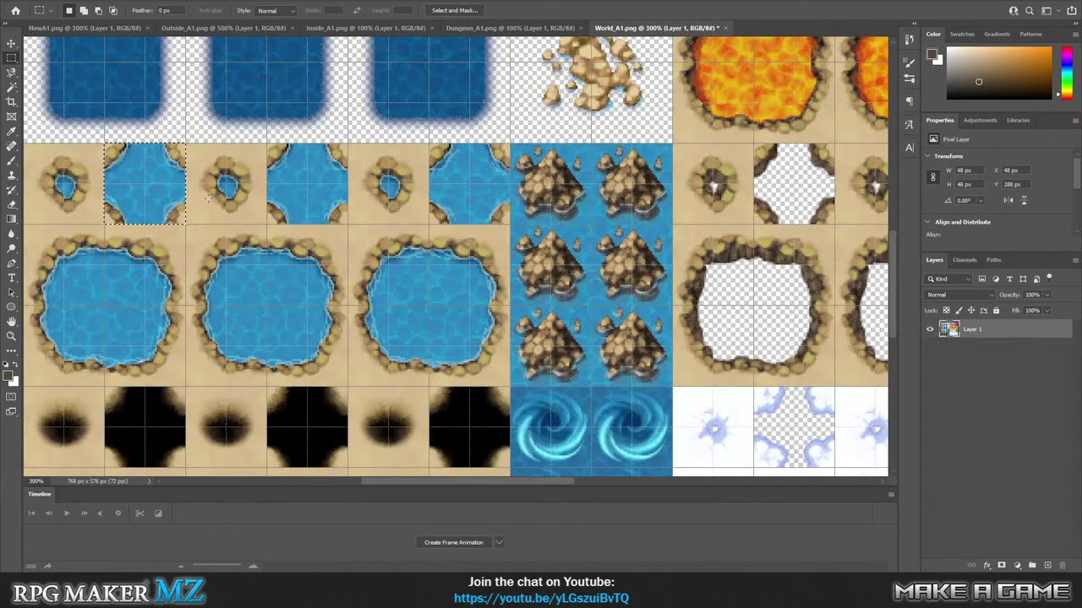
pyautogui.scroll(4, 163, 135)
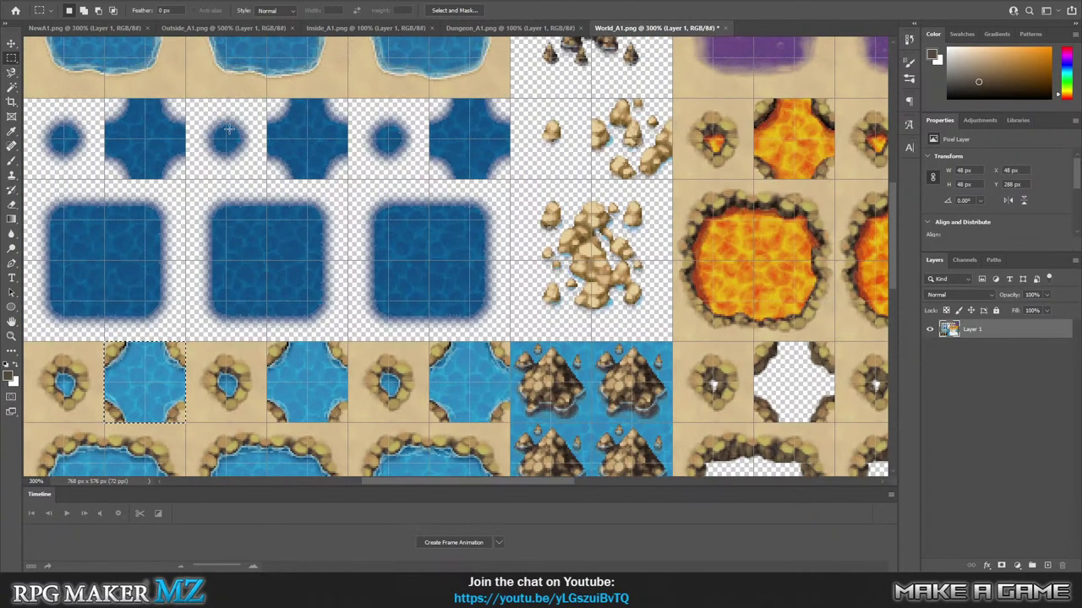
pyautogui.scroll(1, 275, 147)
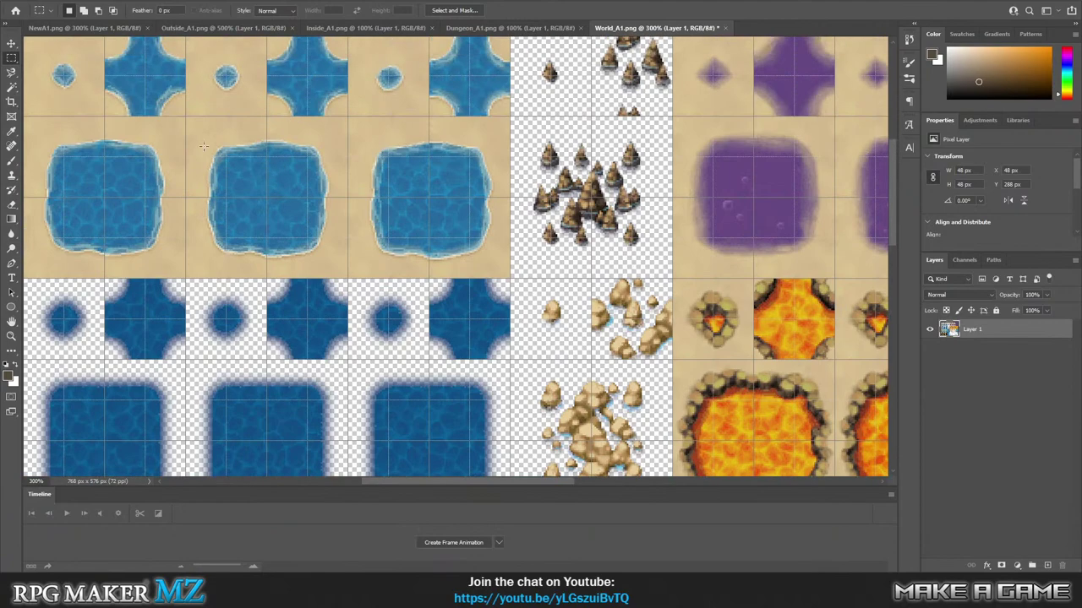
pyautogui.scroll(-7, 256, 230)
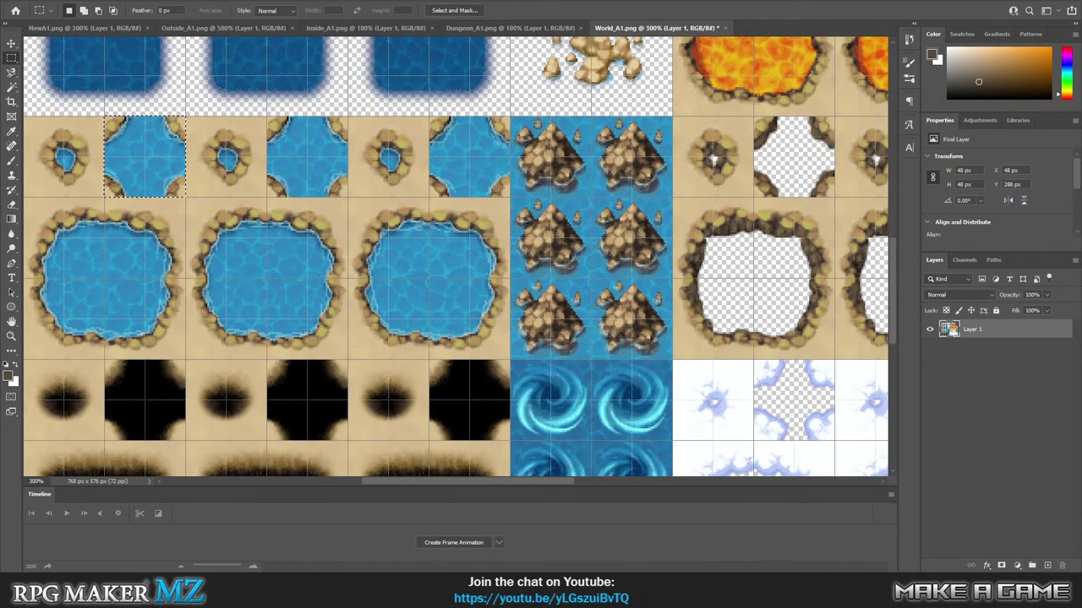
pyautogui.click(223, 128)
pyautogui.moveTo(186, 117); pyautogui.dragTo(511, 359)
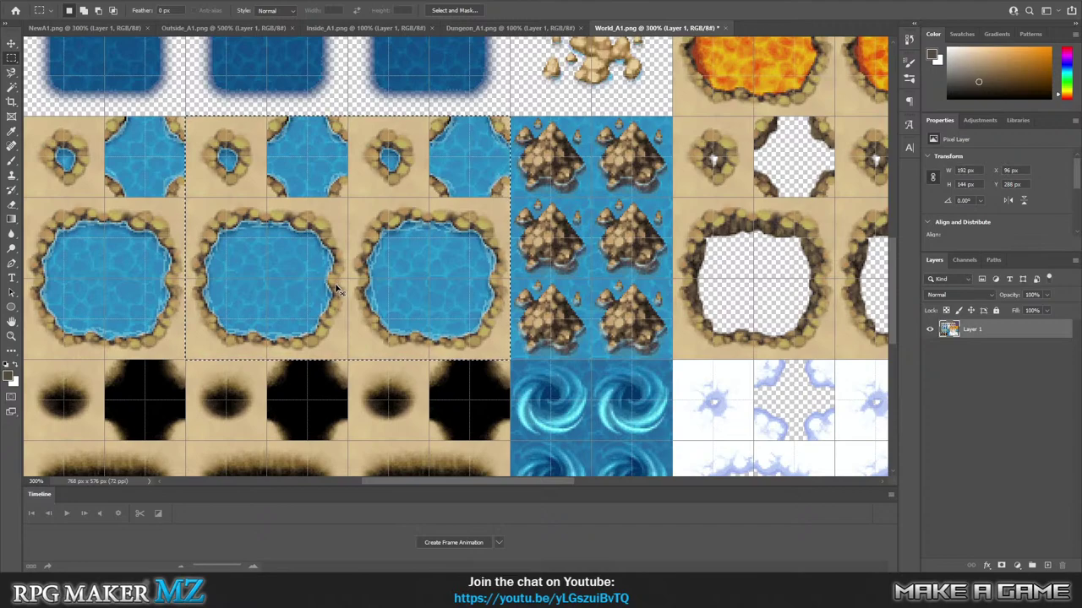
# Paste the copied frames into NewA1.png and align them over the existing second and third rock-bordered frames.
pyautogui.click(84, 28)
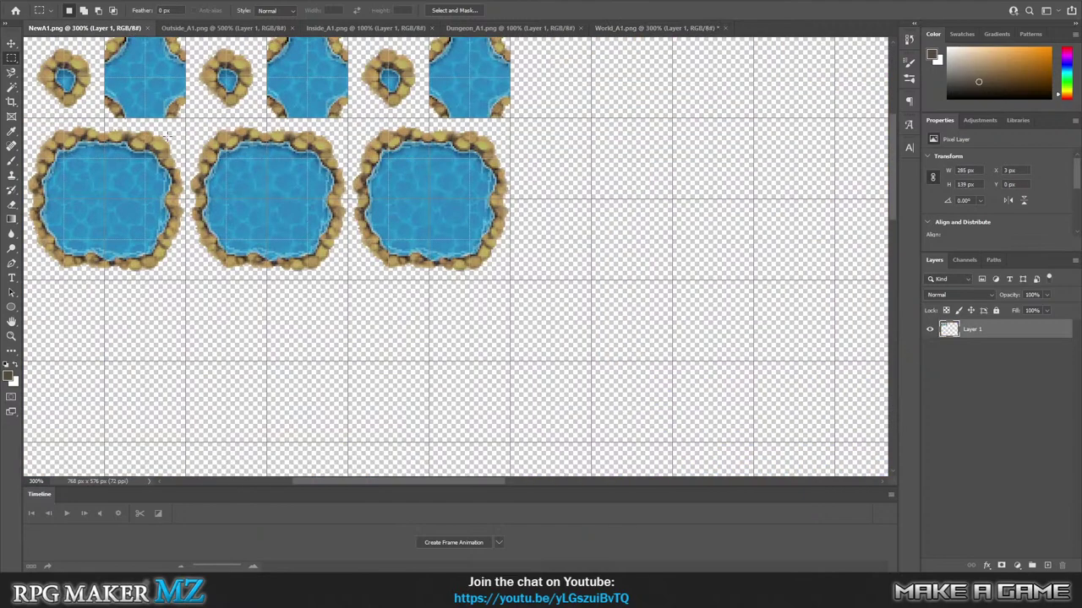
pyautogui.scroll(2, 299, 225)
pyautogui.scroll(2, 299, 225)
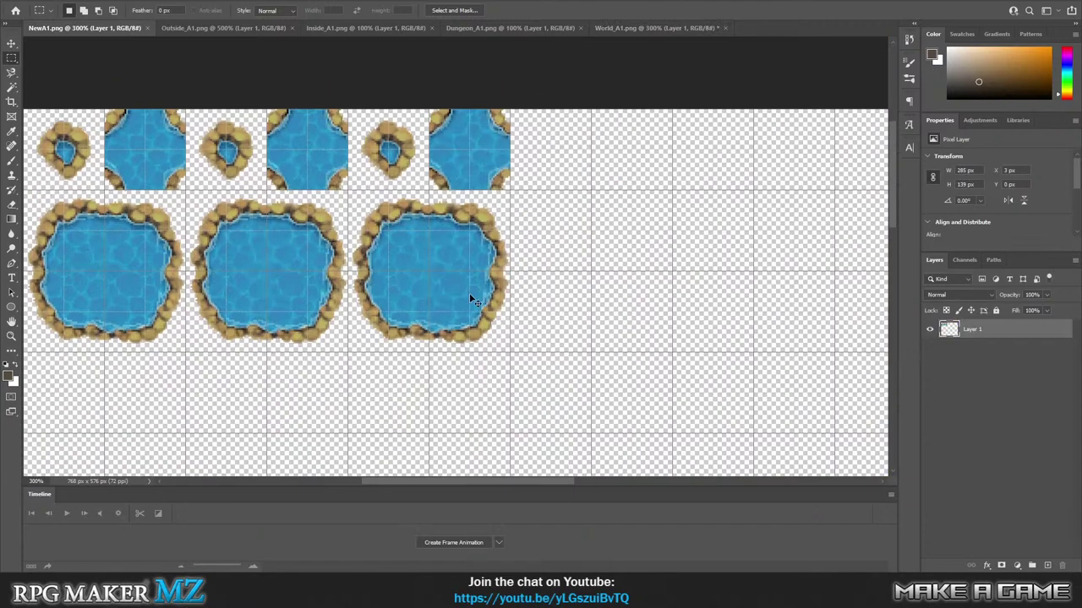
pyautogui.hotkey('ctrl', 'v')
pyautogui.click(11, 42)
pyautogui.moveTo(378, 222); pyautogui.dragTo(303, 161)
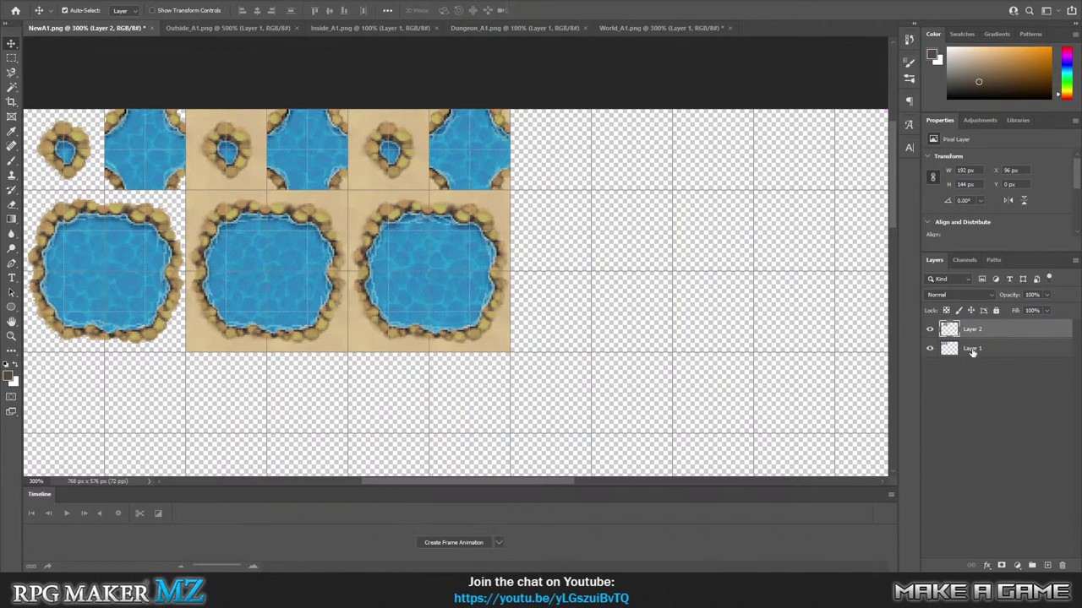
# Clip Layer 2 to Layer 1 to hide its sand background, and merge the two layers.
pyautogui.rightClick(980, 327)
pyautogui.click(890, 313)
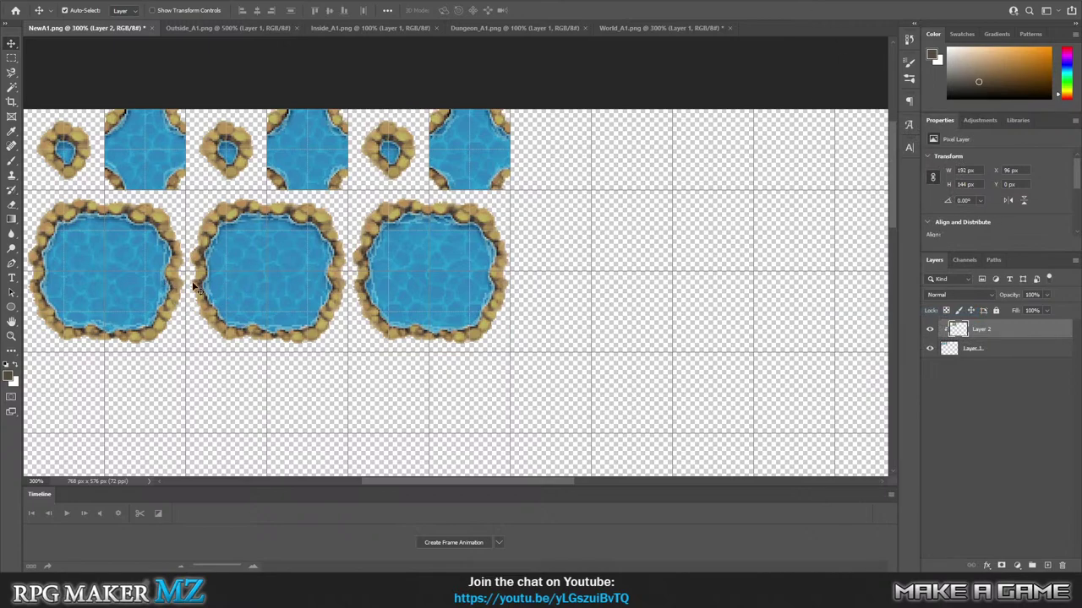
pyautogui.rightClick(1005, 334)
pyautogui.click(906, 438)
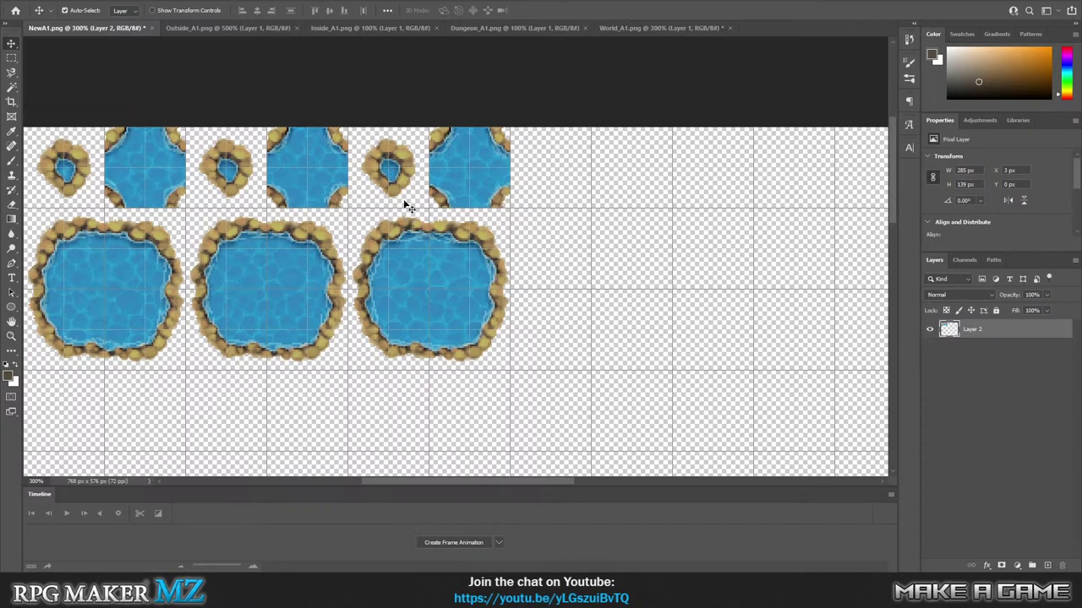
# In World_A1.png, select and copy all three frames of the topmost sand-bordered water, a 288 × 144 px area.
pyautogui.click(659, 28)
pyautogui.scroll(3, 408, 174)
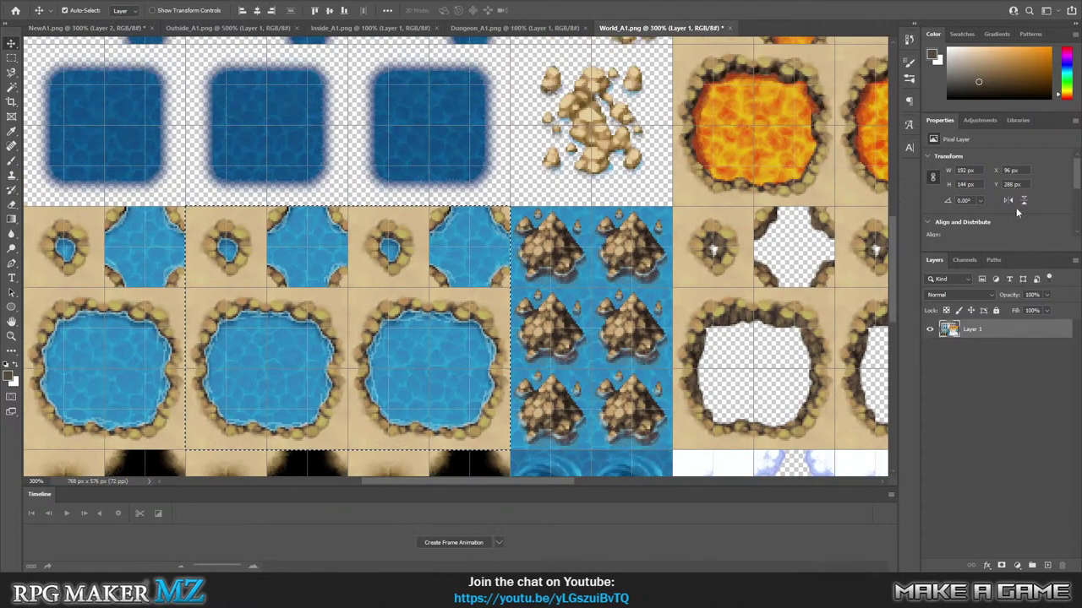
pyautogui.moveTo(896, 260); pyautogui.dragTo(887, 152)
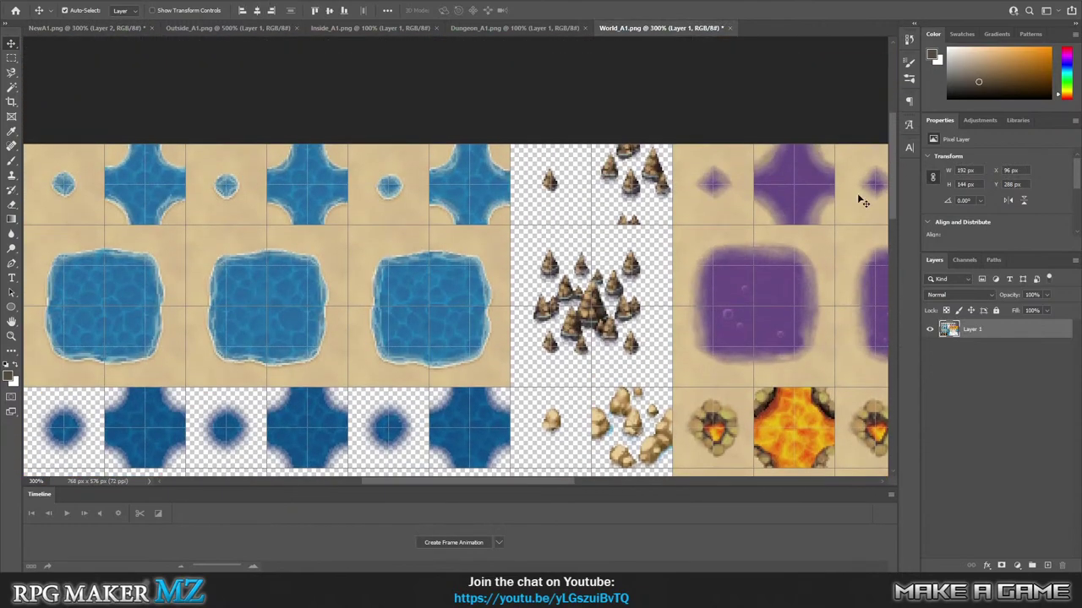
pyautogui.click(12, 58)
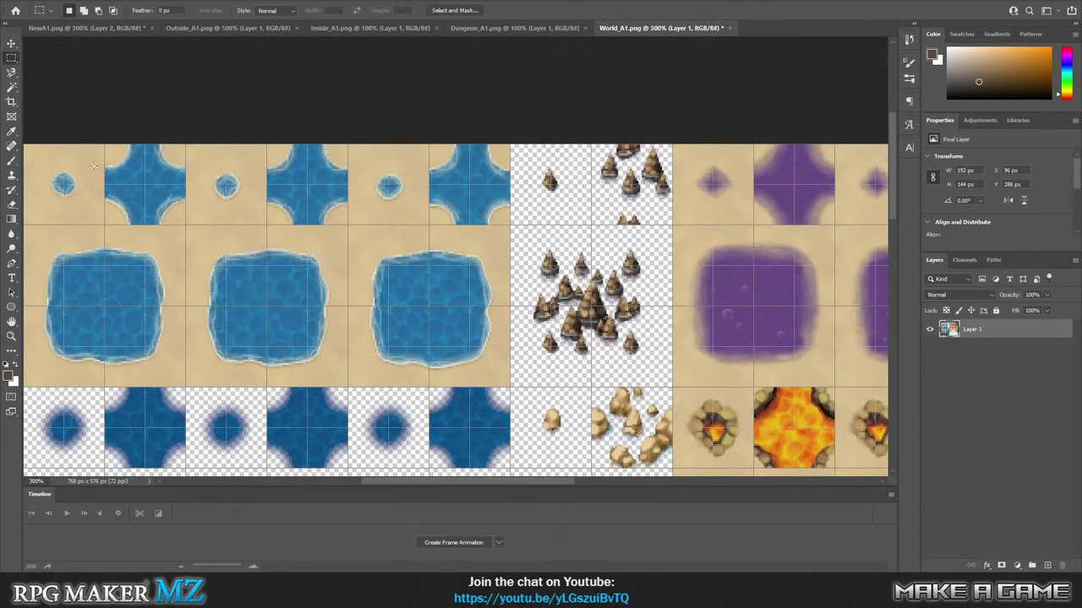
pyautogui.moveTo(463, 485); pyautogui.dragTo(432, 483)
pyautogui.moveTo(112, 137); pyautogui.dragTo(321, 295)
pyautogui.moveTo(518, 369); pyautogui.dragTo(606, 387)
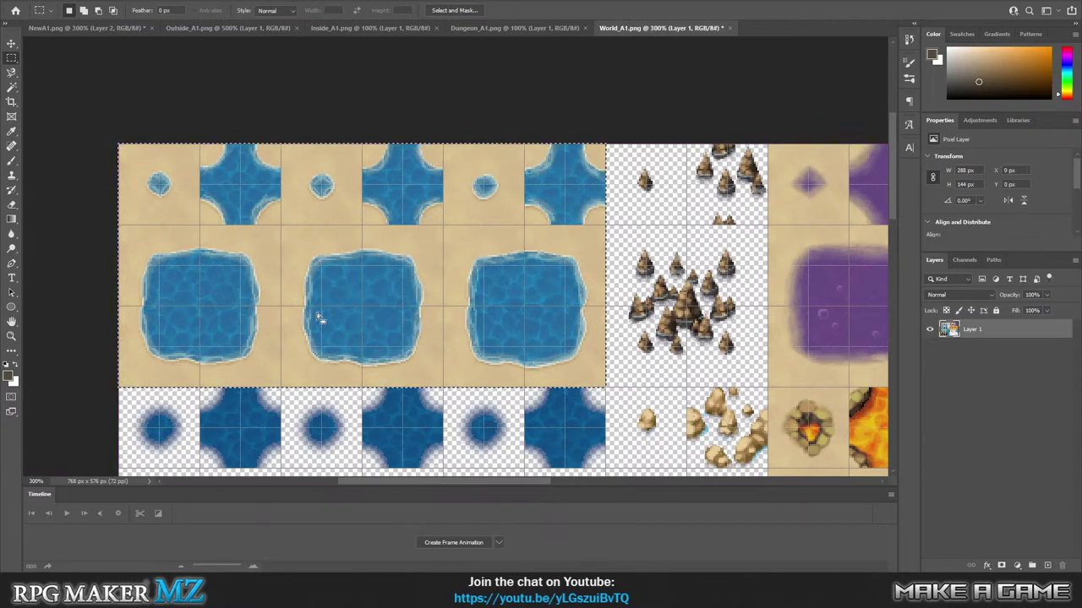
pyautogui.click(44, 2)
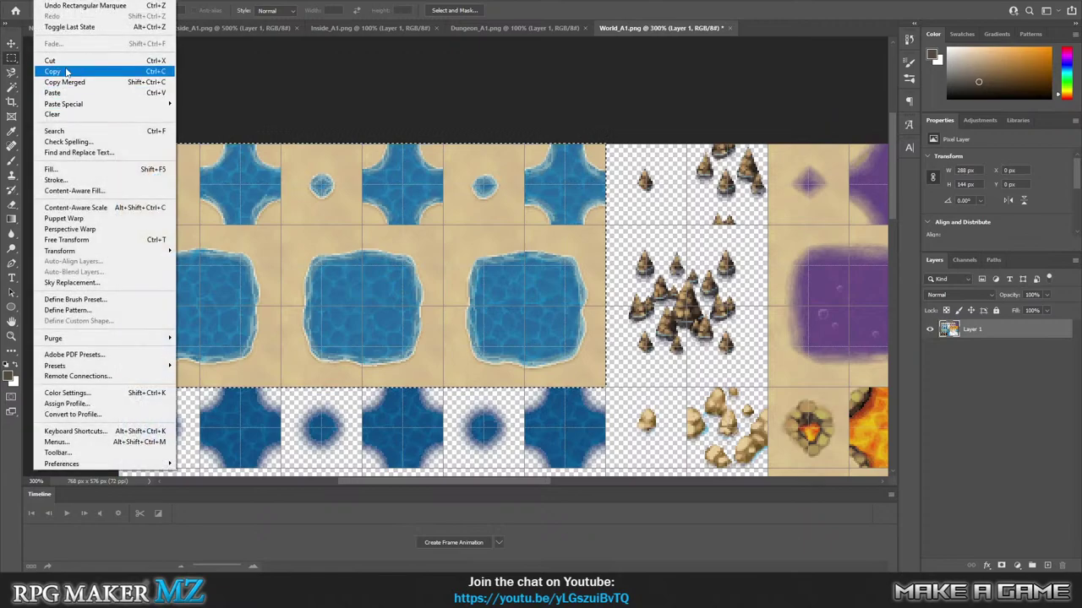
pyautogui.click(67, 72)
# Paste the sand-bordered water into NewA1.png and place it directly below the rock-bordered frames, at X 0, Y 144 px.
pyautogui.click(80, 28)
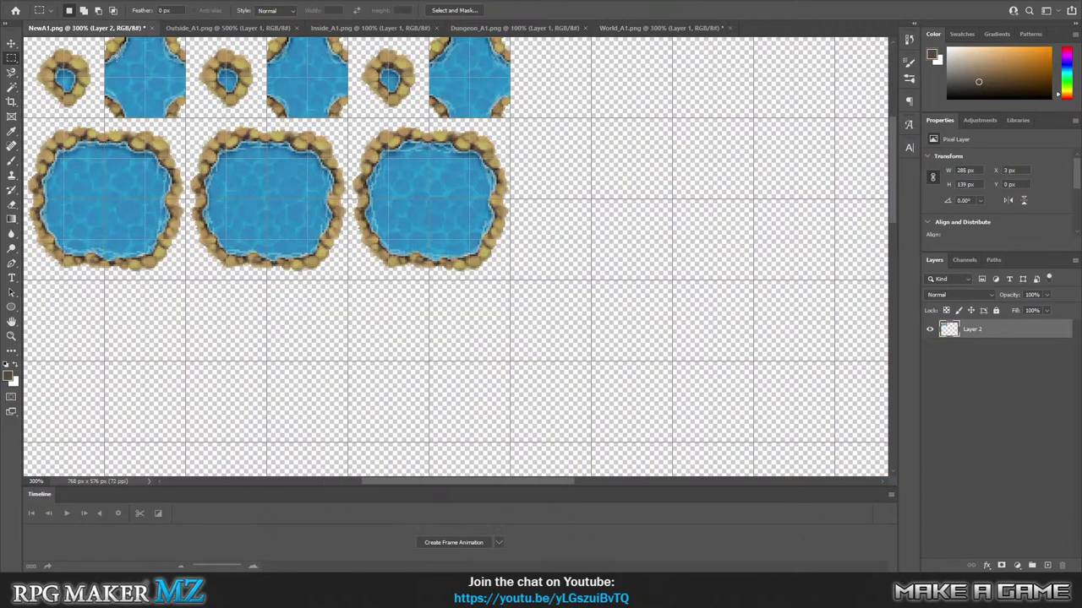
pyautogui.hotkey('ctrl', 'v')
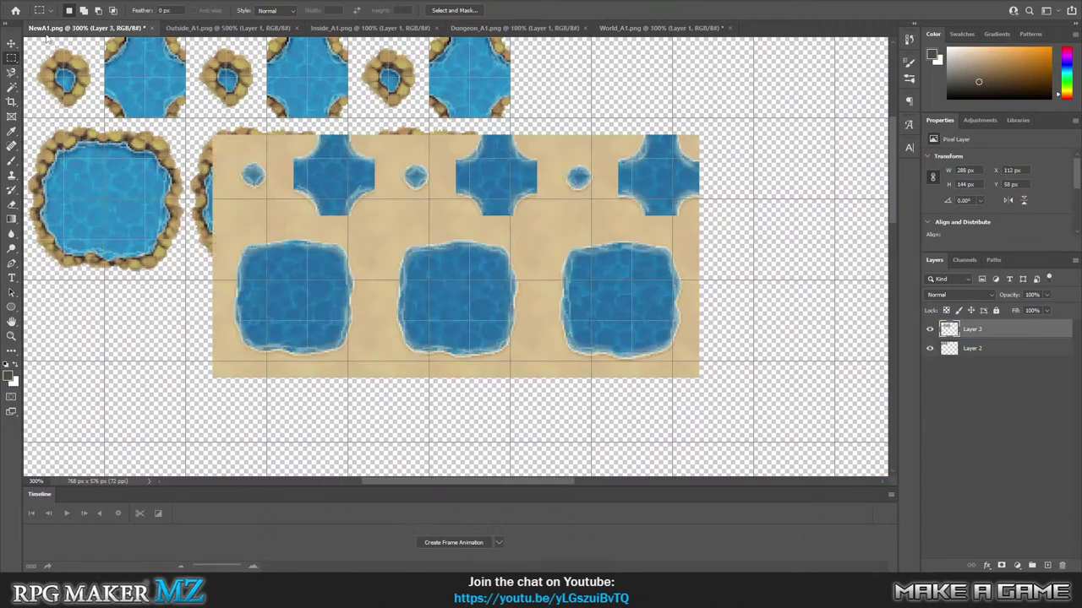
pyautogui.click(11, 42)
pyautogui.moveTo(323, 186); pyautogui.dragTo(134, 332)
pyautogui.scroll(-2, 100, 184)
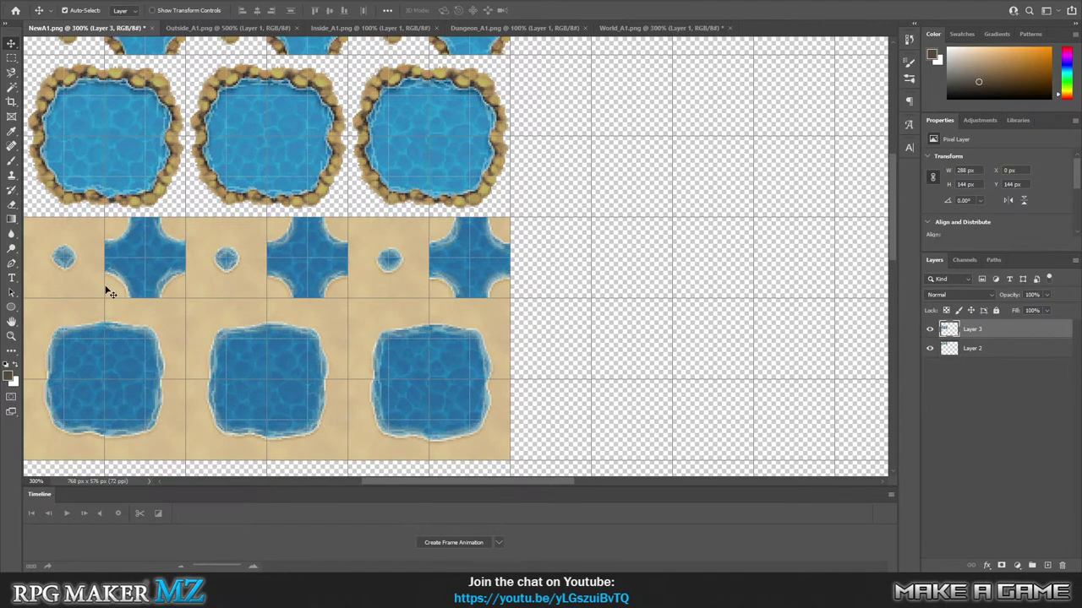
pyautogui.scroll(2, 127, 293)
pyautogui.scroll(-2, 161, 283)
pyautogui.scroll(4, 182, 277)
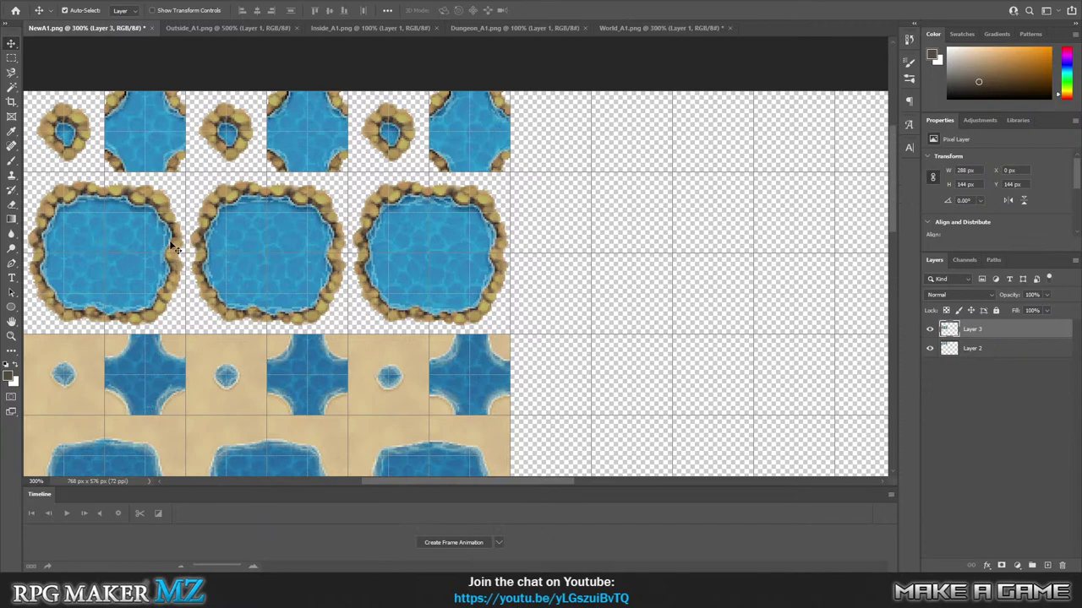
# Make Layer 2 active and select the first large pool's water with the Magic Wand at tolerance 20.
pyautogui.click(11, 88)
pyautogui.click(97, 252)
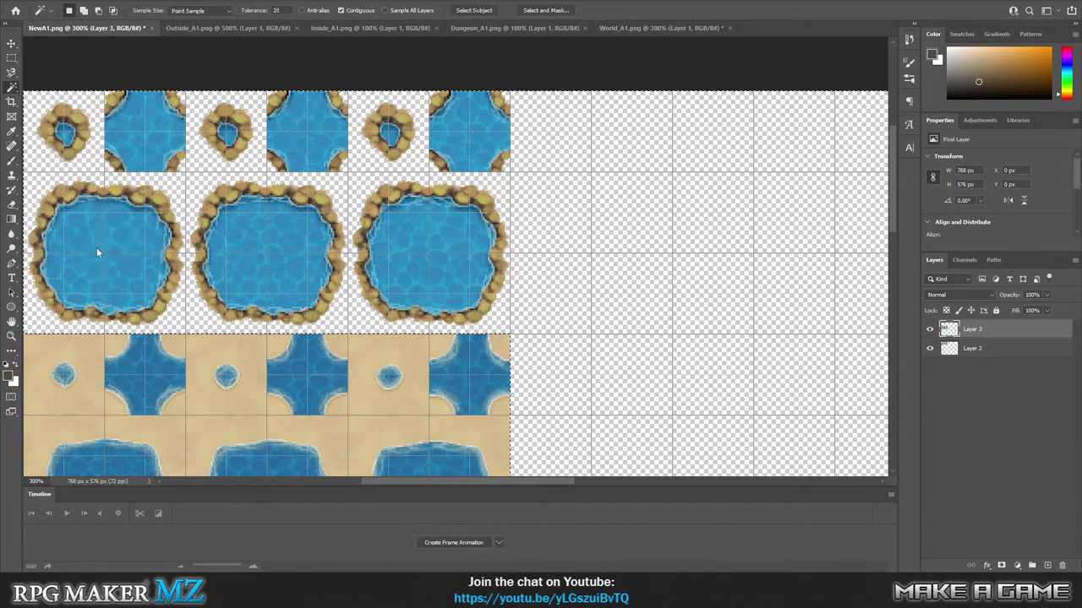
pyautogui.click(142, 376)
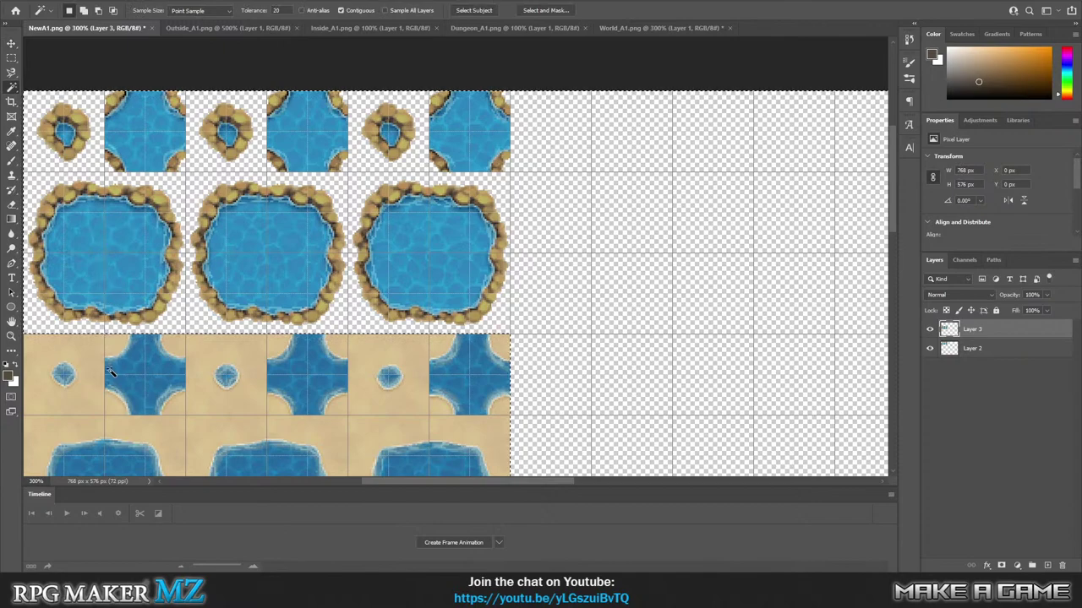
pyautogui.click(959, 351)
pyautogui.click(95, 249)
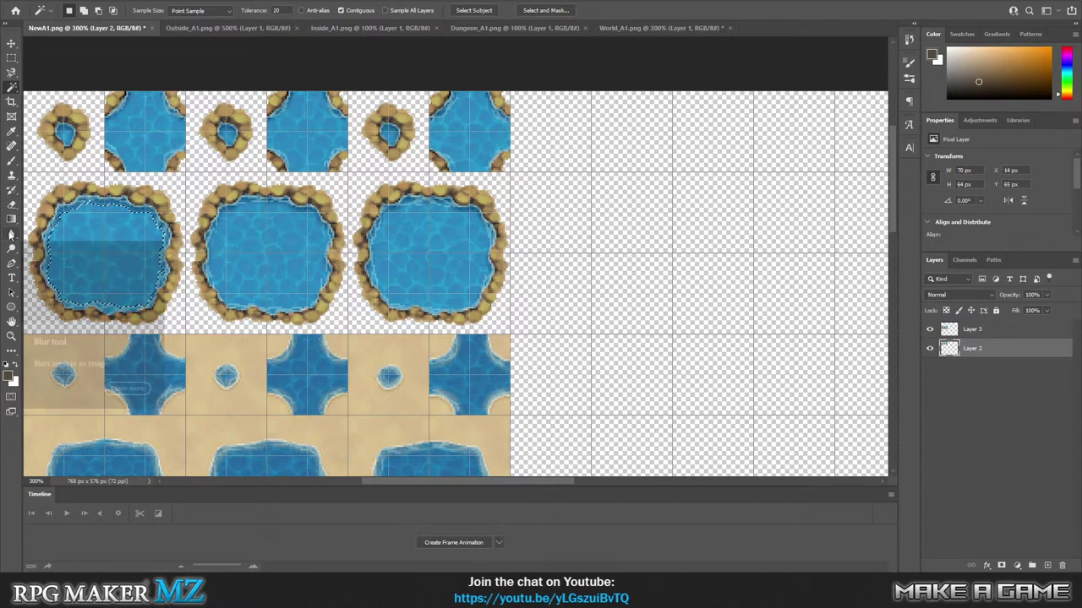
# Clear the selection and reselect the first large pool's water with the Magic Wand at tolerance 30.
pyautogui.hotkey('ctrl', '+')
pyautogui.hotkey('ctrl', '+')
pyautogui.hotkey('ctrl', '+')
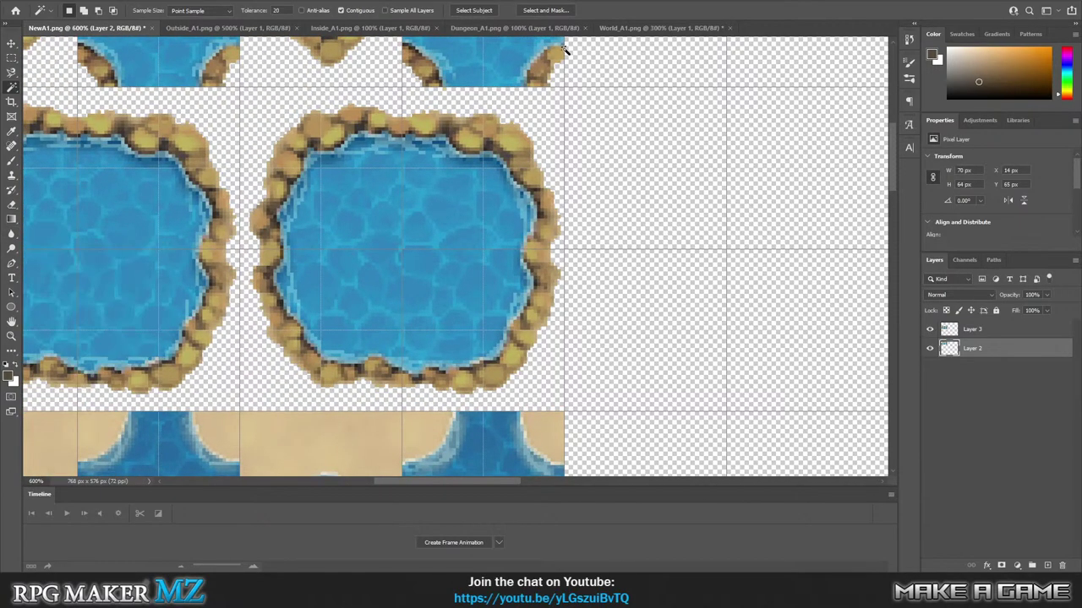
pyautogui.moveTo(518, 486); pyautogui.dragTo(425, 481)
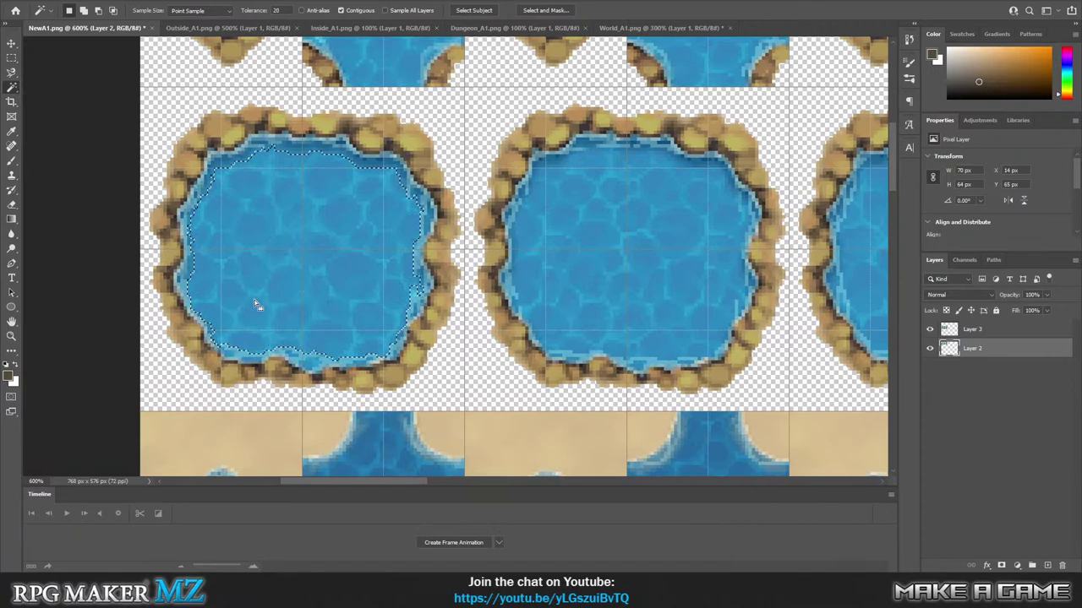
pyautogui.click(372, 166)
pyautogui.click(334, 213)
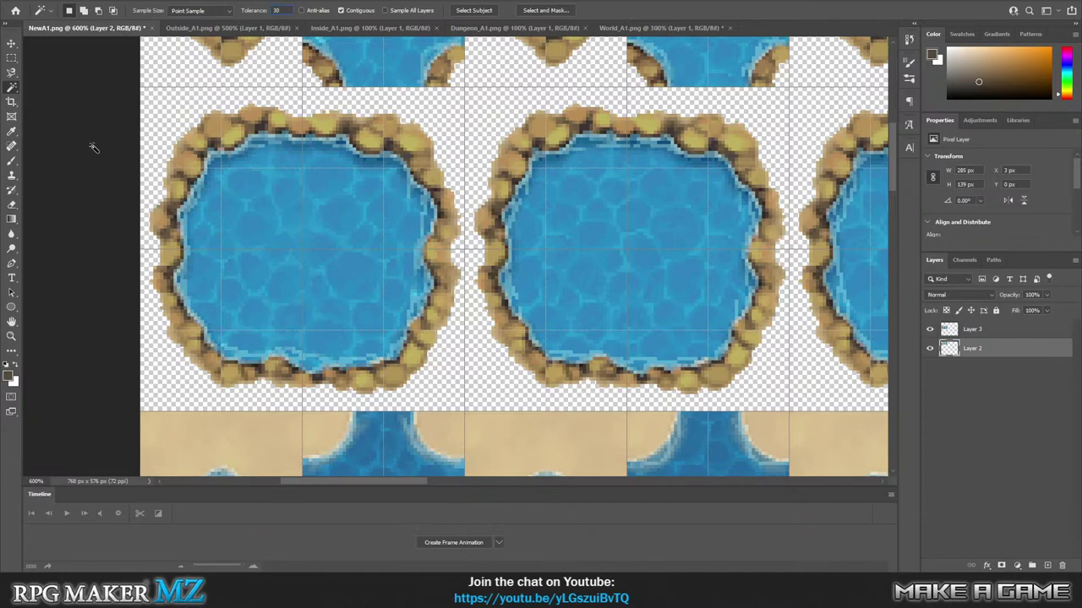
pyautogui.click(331, 162)
# Add the darker water along the first pool's upper shoreline to the Magic Wand selection.
pyautogui.keyDown('shift'); pyautogui.click(340, 150); pyautogui.keyUp('shift')
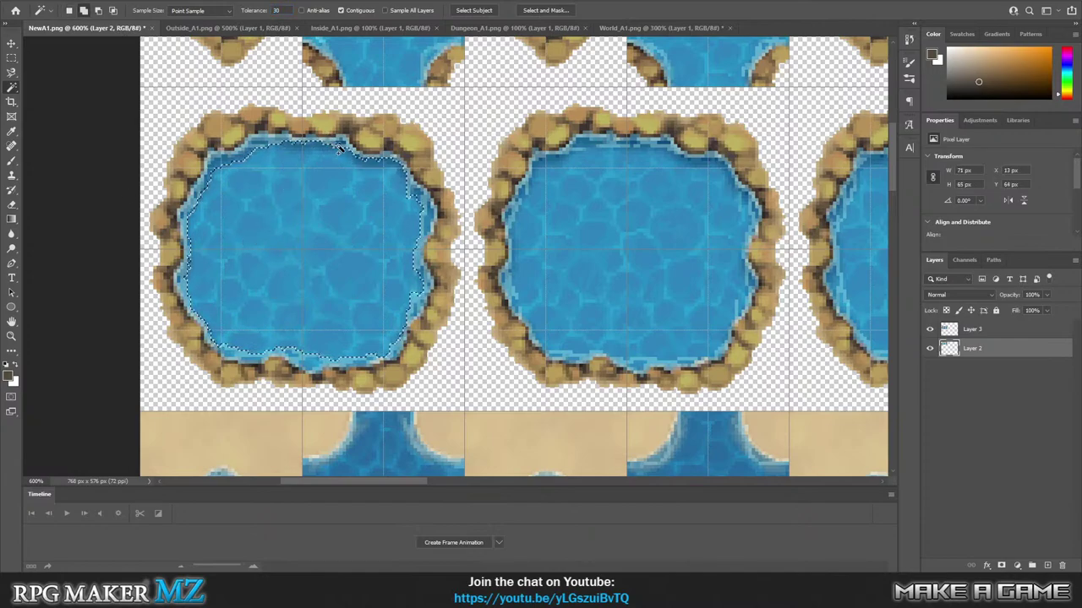
pyautogui.keyDown('shift'); pyautogui.click(343, 139); pyautogui.keyUp('shift')
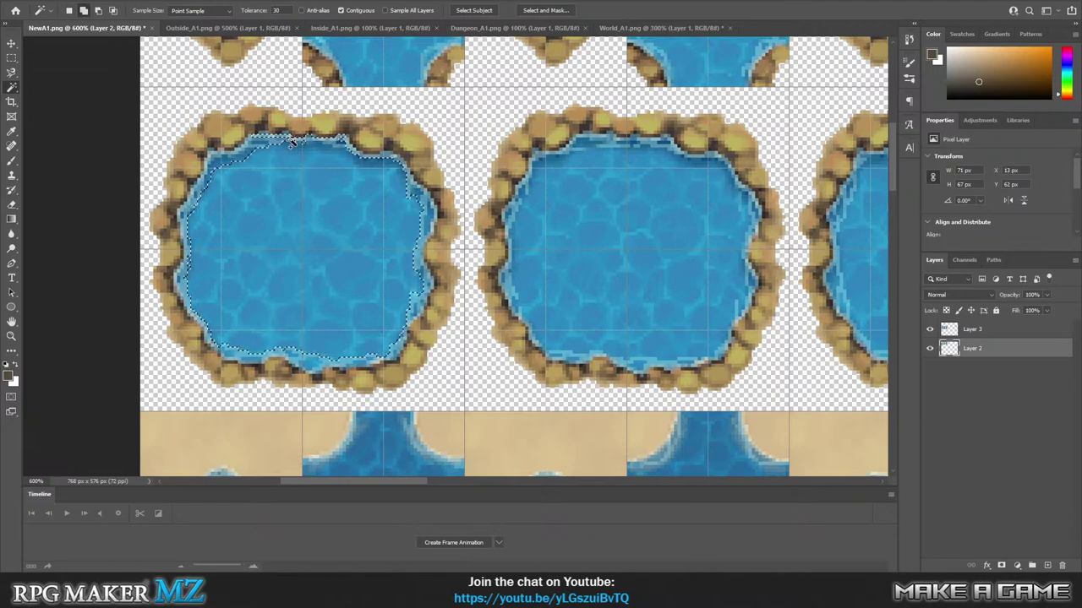
pyautogui.keyDown('shift'); pyautogui.click(262, 134); pyautogui.keyUp('shift')
pyautogui.keyDown('shift'); pyautogui.click(297, 139); pyautogui.keyUp('shift')
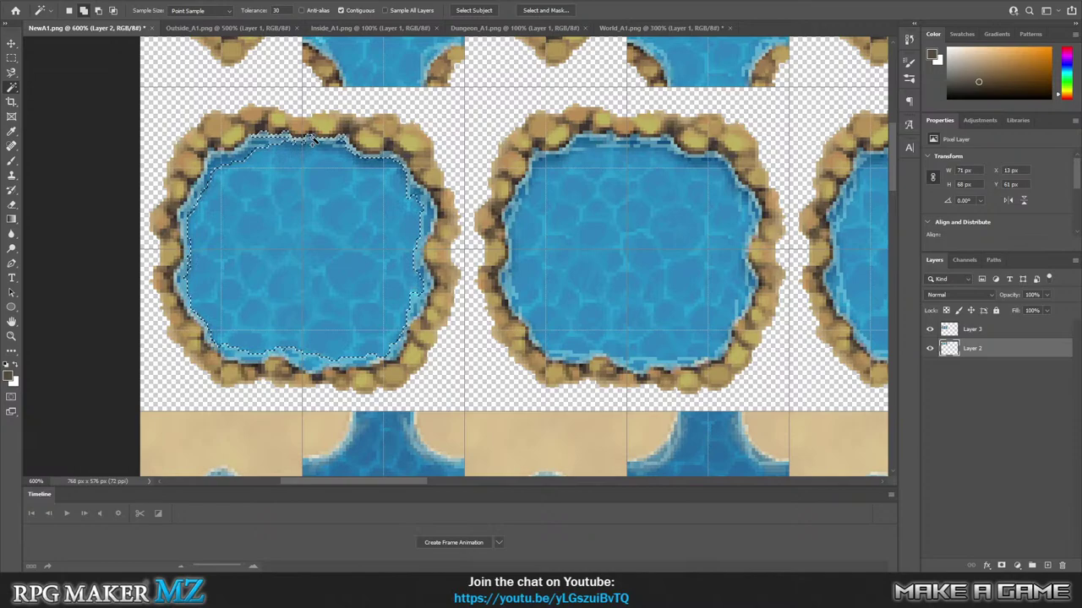
pyautogui.keyDown('shift'); pyautogui.click(250, 151); pyautogui.keyUp('shift')
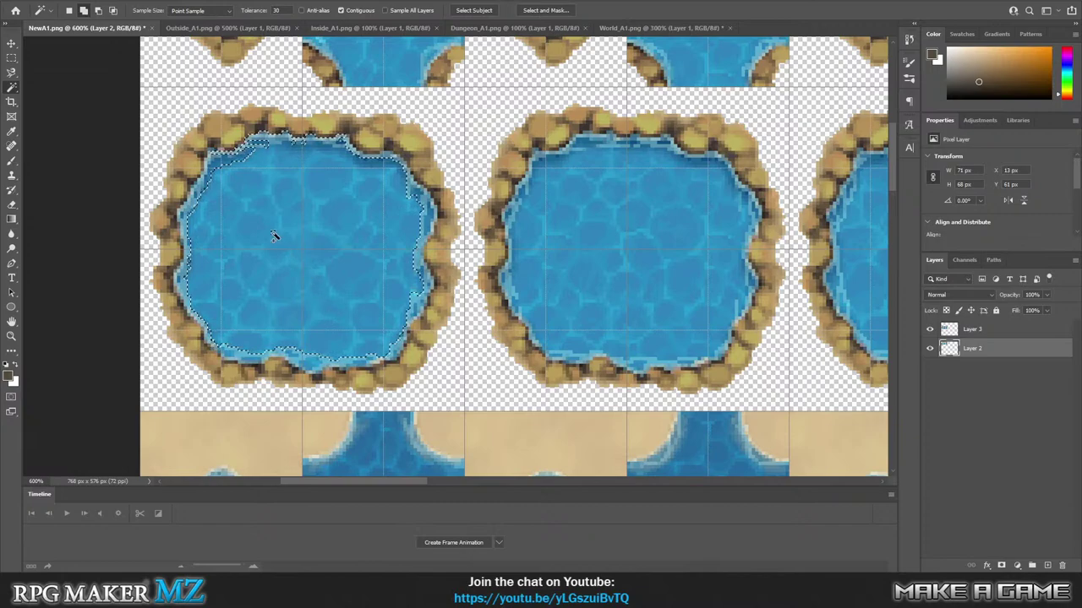
pyautogui.keyDown('shift'); pyautogui.click(233, 163); pyautogui.keyUp('shift')
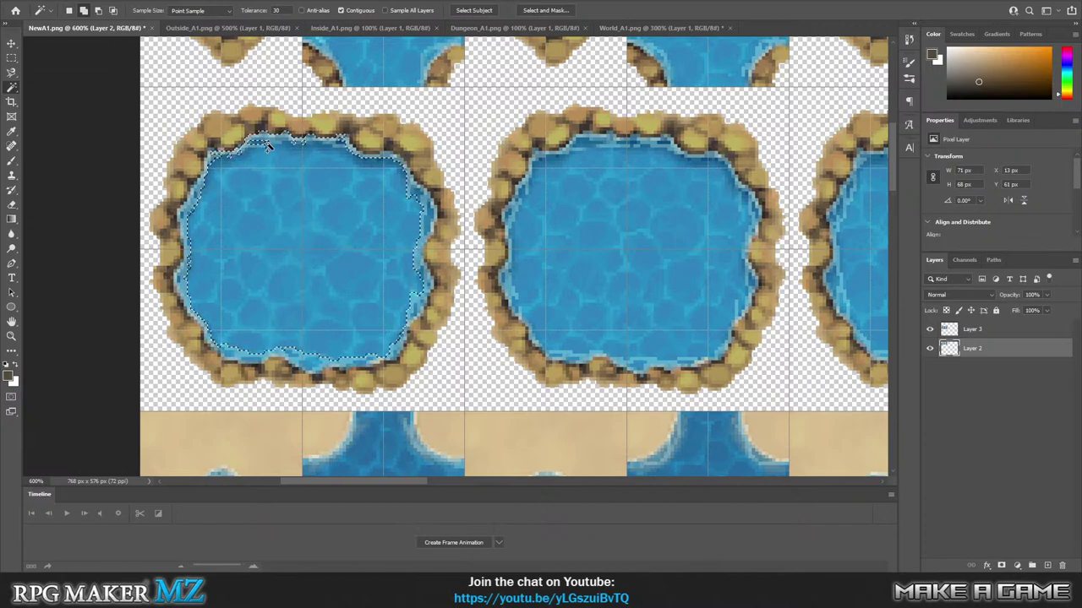
pyautogui.keyDown('shift'); pyautogui.click(241, 158); pyautogui.keyUp('shift')
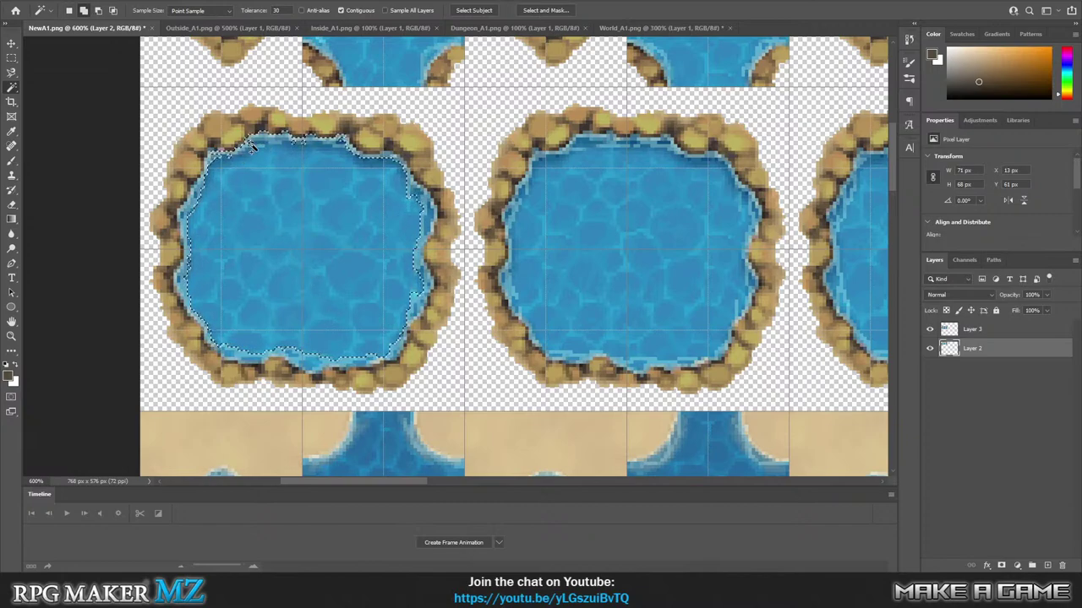
# Add the leftover shoreline pixels at the first large pool's upper-left corner to the Magic Wand selection.
pyautogui.keyDown('shift'); pyautogui.click(211, 155); pyautogui.keyUp('shift')
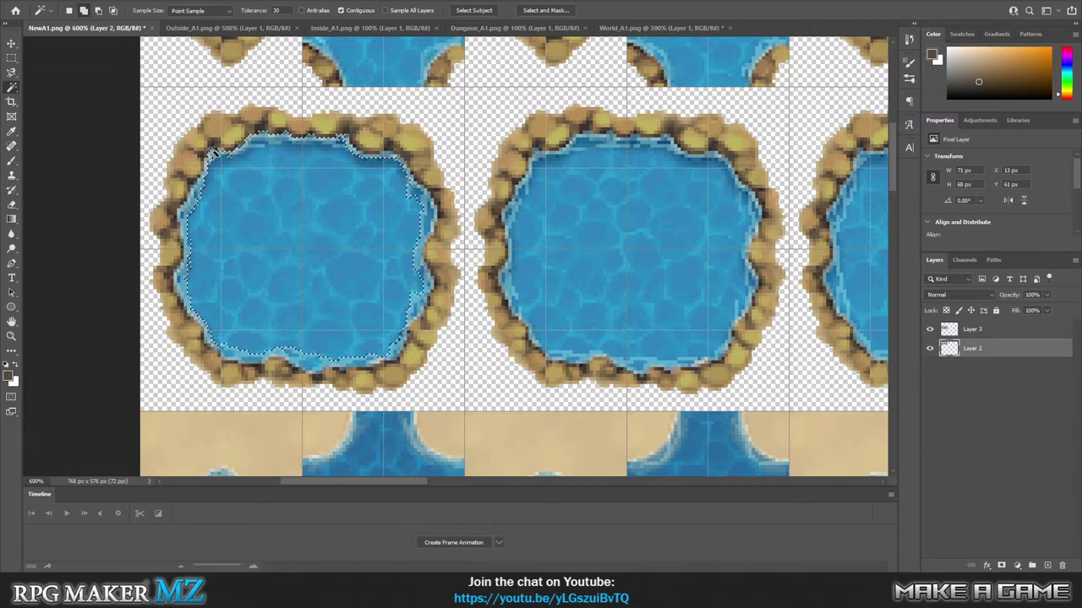
pyautogui.keyDown('shift'); pyautogui.click(228, 159); pyautogui.keyUp('shift')
pyautogui.keyDown('shift'); pyautogui.click(211, 152); pyautogui.keyUp('shift')
pyautogui.keyDown('shift'); pyautogui.click(212, 151); pyautogui.keyUp('shift')
pyautogui.keyDown('shift'); pyautogui.click(209, 165); pyautogui.keyUp('shift')
pyautogui.keyDown('shift'); pyautogui.click(210, 163); pyautogui.keyUp('shift')
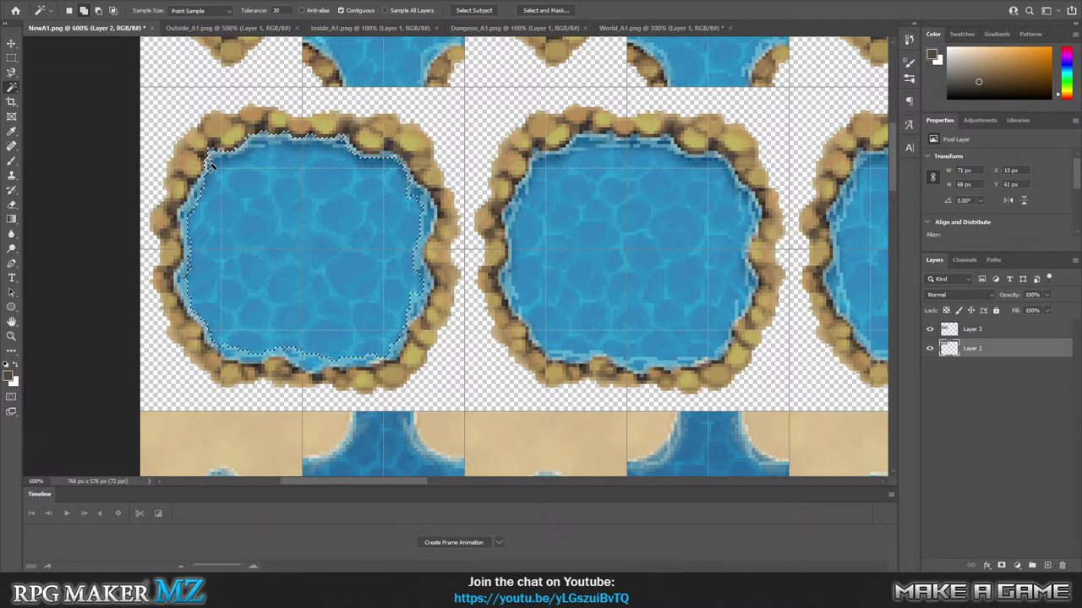
pyautogui.keyDown('shift'); pyautogui.click(211, 161); pyautogui.keyUp('shift')
pyautogui.keyDown('shift'); pyautogui.click(214, 162); pyautogui.keyUp('shift')
# Extend the water selection along the upper part of the first large pool's left shoreline.
pyautogui.keyDown('shift'); pyautogui.click(203, 174); pyautogui.keyUp('shift')
pyautogui.keyDown('shift'); pyautogui.click(206, 173); pyautogui.keyUp('shift')
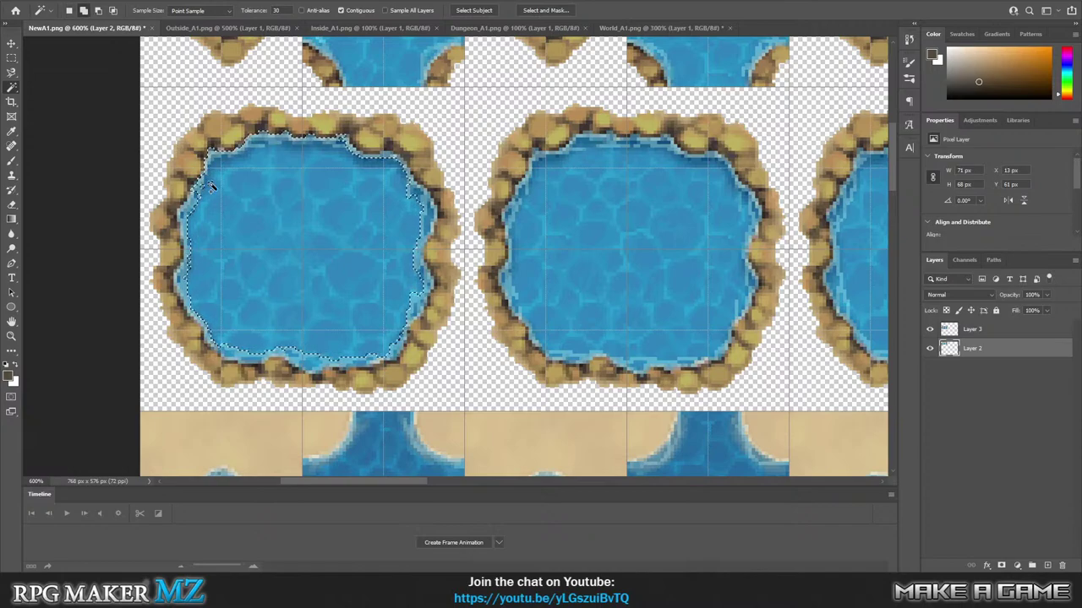
pyautogui.keyDown('shift'); pyautogui.click(205, 176); pyautogui.keyUp('shift')
pyautogui.keyDown('shift'); pyautogui.click(203, 182); pyautogui.keyUp('shift')
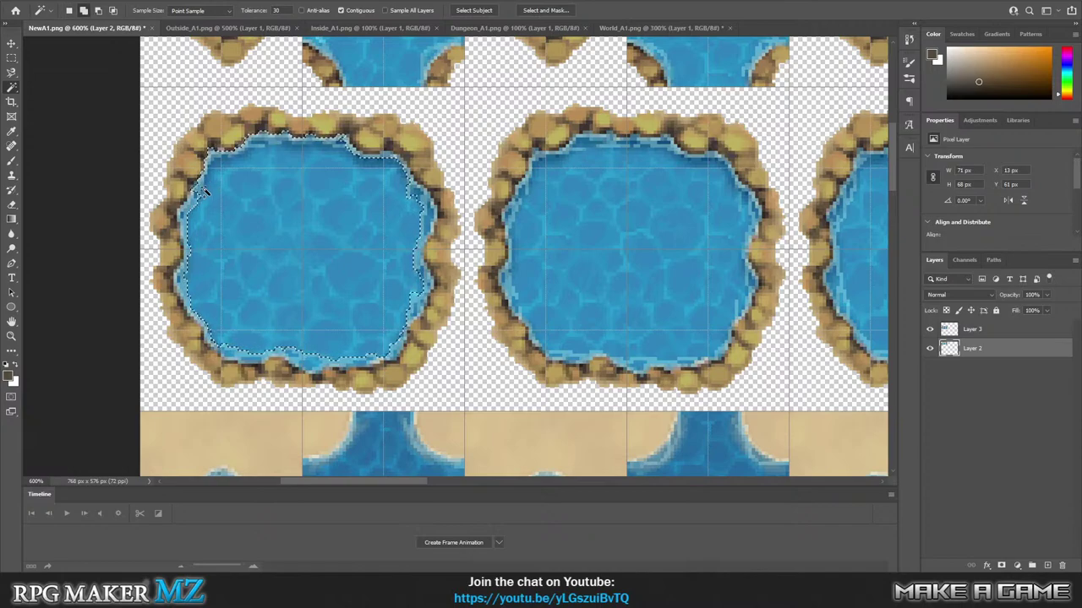
pyautogui.keyDown('shift'); pyautogui.click(197, 199); pyautogui.keyUp('shift')
pyautogui.keyDown('shift'); pyautogui.click(194, 188); pyautogui.keyUp('shift')
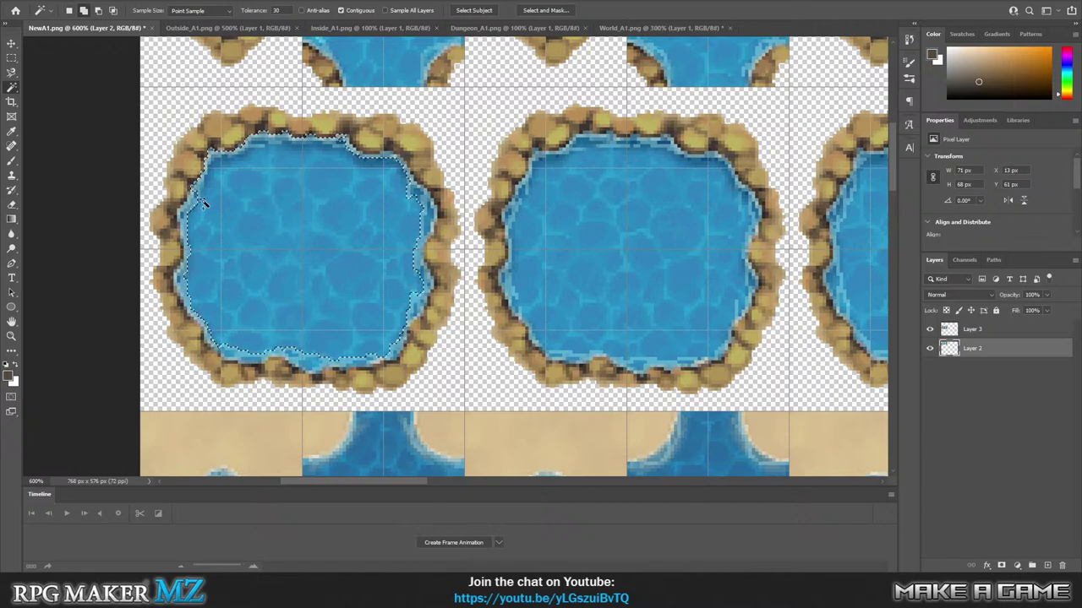
pyautogui.keyDown('shift'); pyautogui.click(195, 195); pyautogui.keyUp('shift')
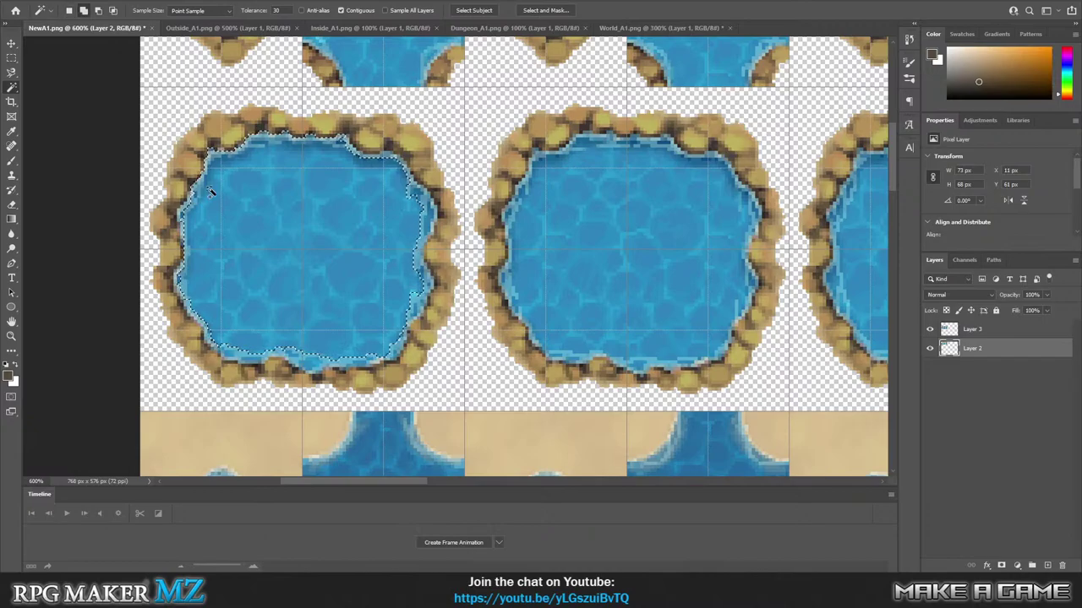
# Add the light shoreline pixels in the bulge below the middle of the pool's left edge to the selection.
pyautogui.scroll(2, 392, 192)
pyautogui.scroll(1, 402, 191)
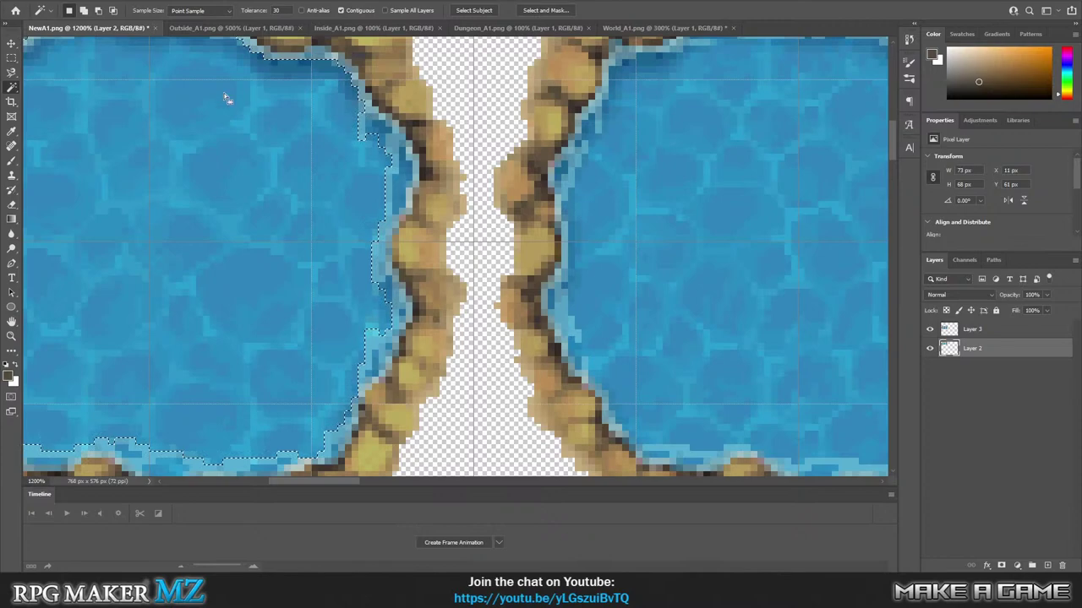
pyautogui.moveTo(297, 482); pyautogui.dragTo(255, 477)
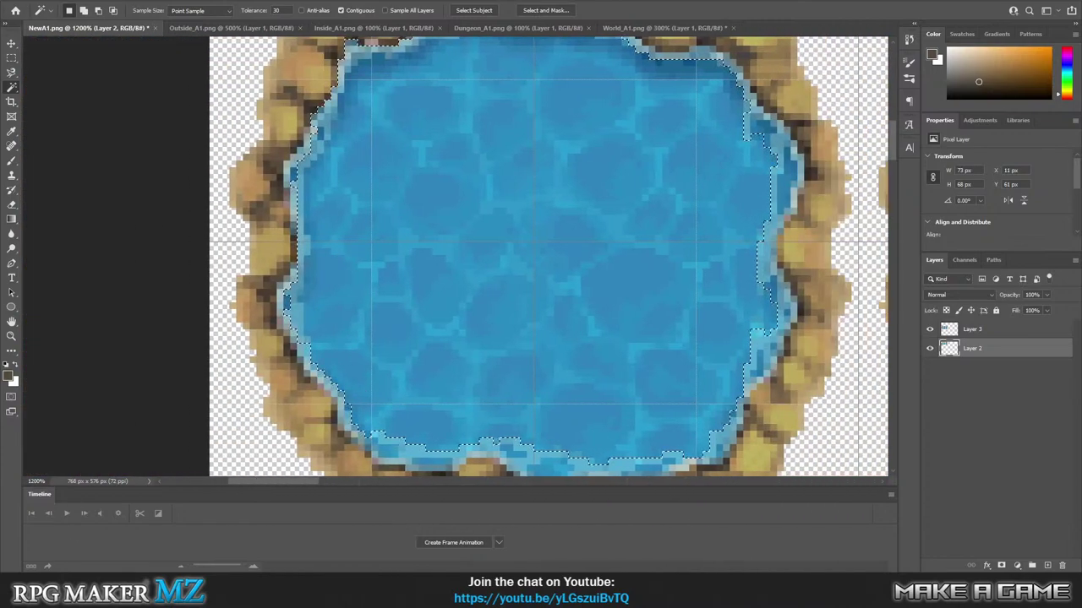
pyautogui.press('shift')
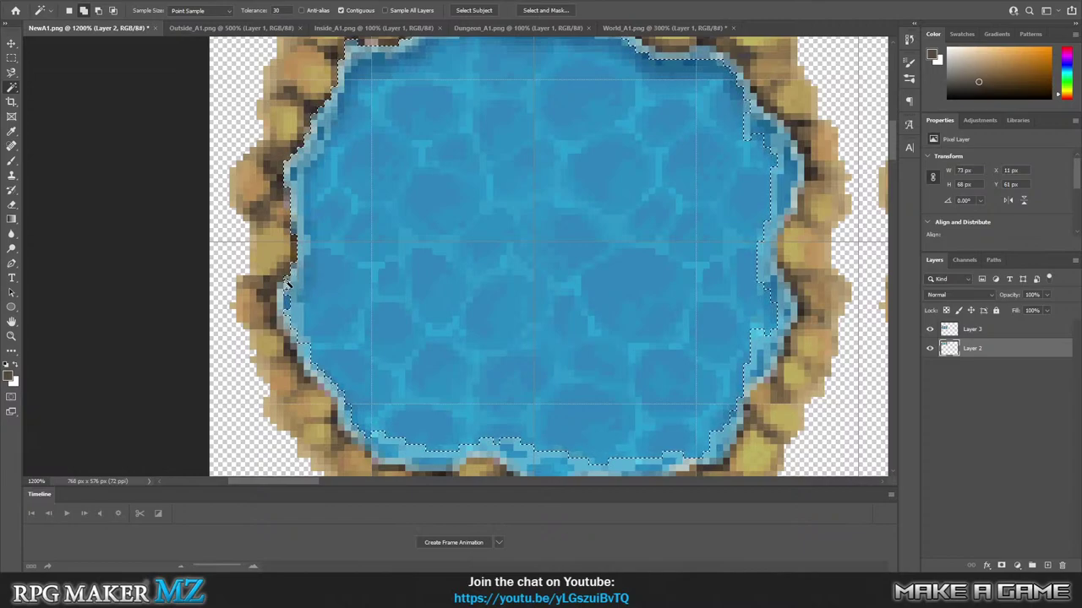
pyautogui.keyDown('shift'); pyautogui.click(283, 300); pyautogui.keyUp('shift')
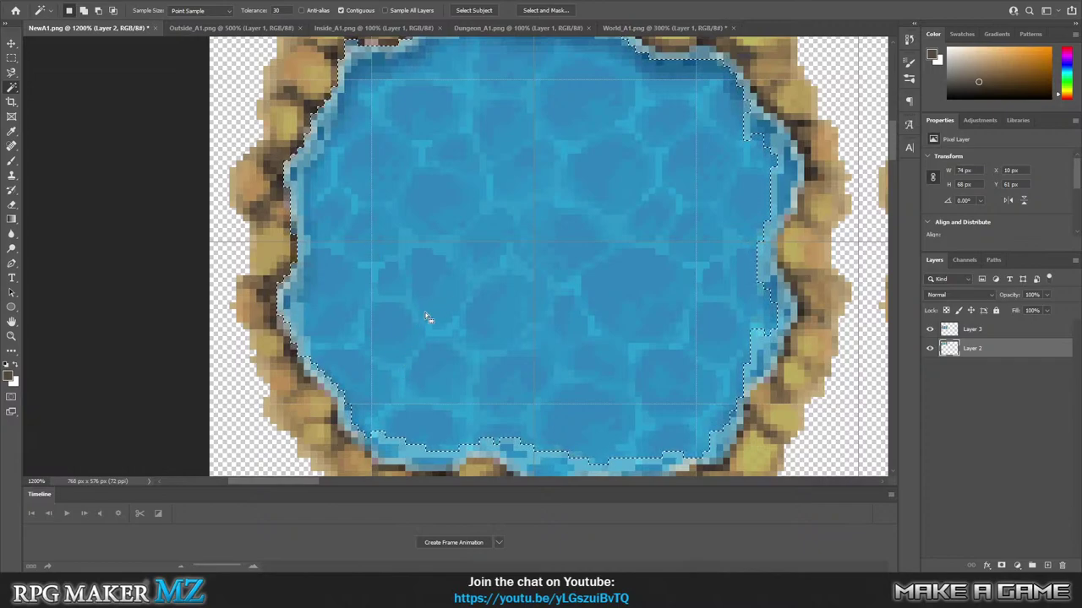
# Add the light water along the large pool's entire bottom shoreline to the selection, out to the rocks.
pyautogui.scroll(-2, 443, 295)
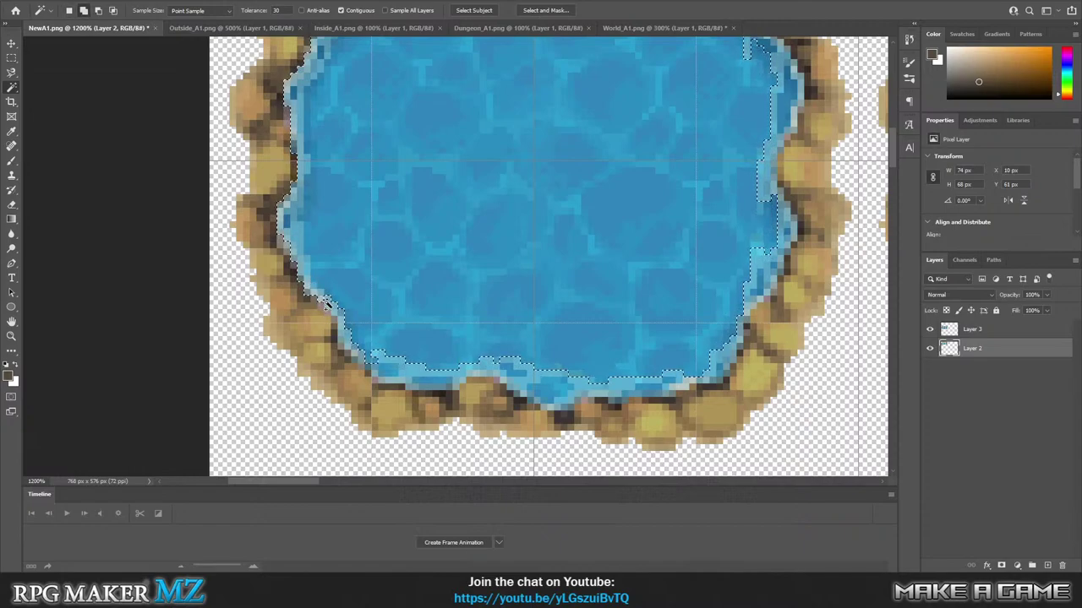
pyautogui.keyDown('shift'); pyautogui.click(380, 375); pyautogui.keyUp('shift')
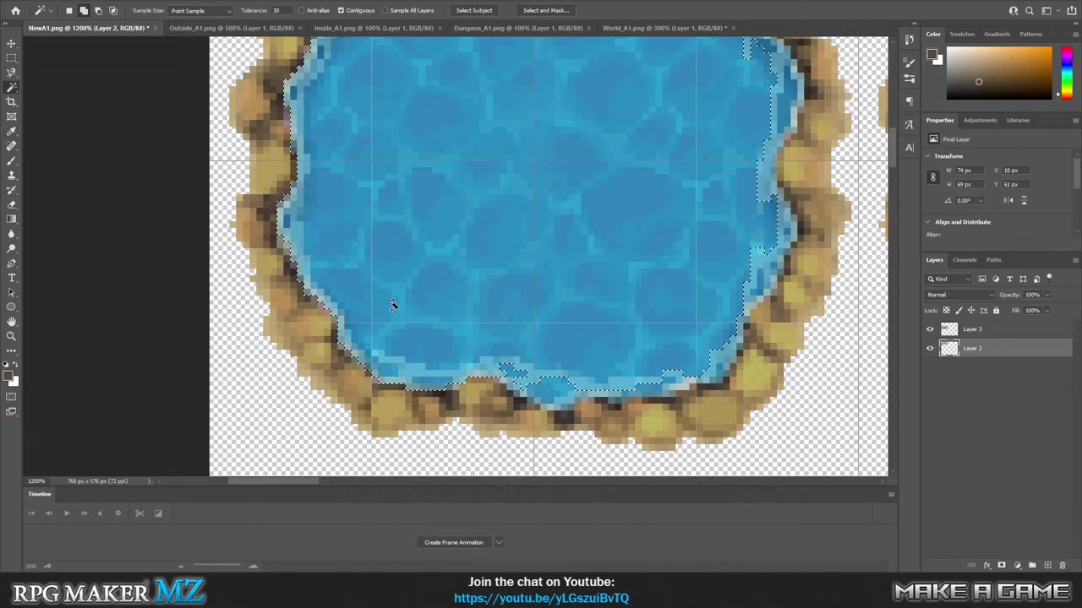
pyautogui.keyDown('shift'); pyautogui.click(523, 400); pyautogui.keyUp('shift')
pyautogui.keyDown('shift'); pyautogui.click(538, 403); pyautogui.keyUp('shift')
pyautogui.keyDown('shift'); pyautogui.click(562, 409); pyautogui.keyUp('shift')
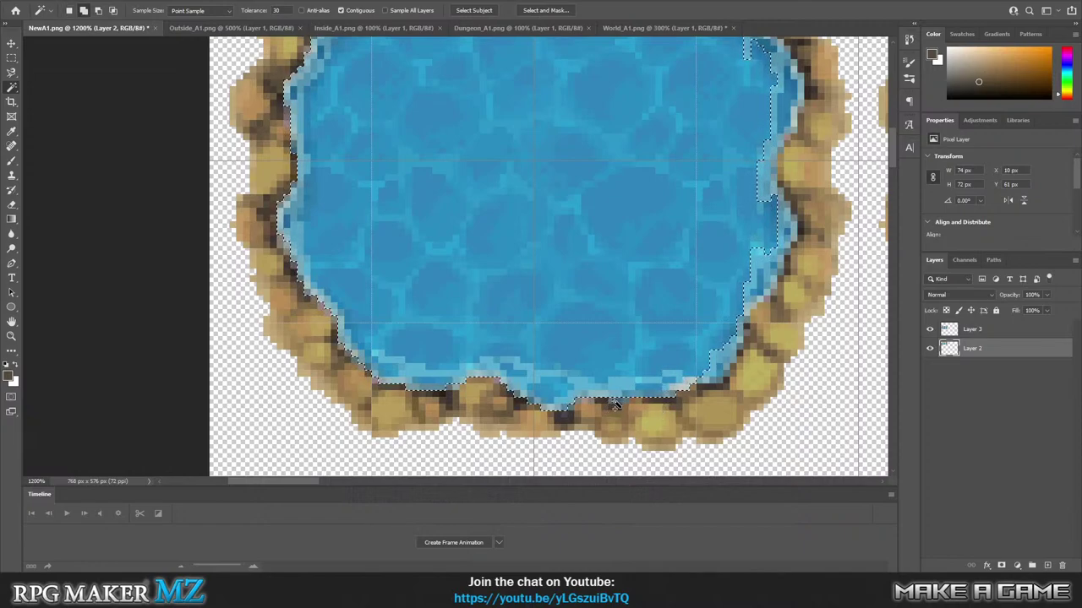
pyautogui.keyDown('shift'); pyautogui.click(723, 381); pyautogui.keyUp('shift')
# Add the water in the lower bulge of the large pool's right shoreline to the selection.
pyautogui.keyDown('shift'); pyautogui.click(780, 232); pyautogui.keyUp('shift')
pyautogui.keyDown('shift'); pyautogui.click(784, 241); pyautogui.keyUp('shift')
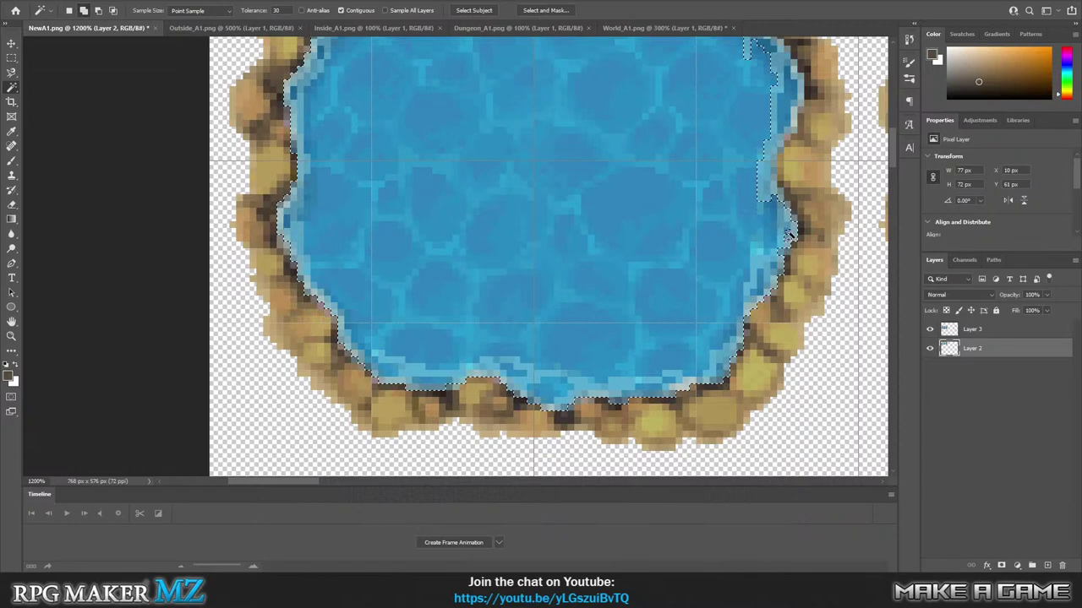
pyautogui.keyDown('shift'); pyautogui.click(784, 252); pyautogui.keyUp('shift')
# Extend the selection to the rocks along the middle and upper bulge of the large pool's right shoreline.
pyautogui.moveTo(894, 149); pyautogui.dragTo(895, 137)
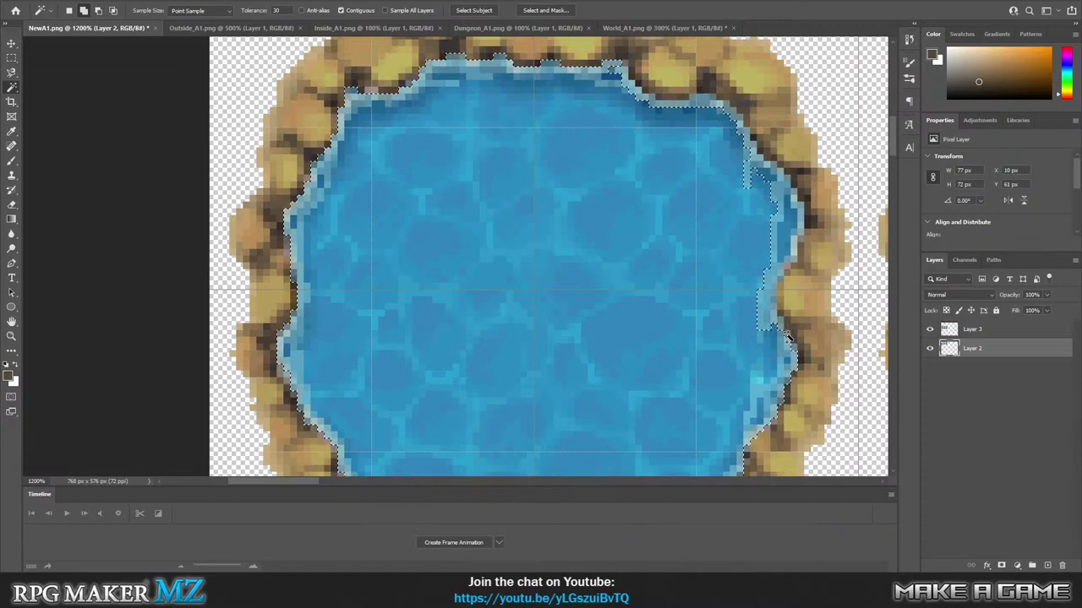
pyautogui.keyDown('shift'); pyautogui.click(763, 297); pyautogui.keyUp('shift')
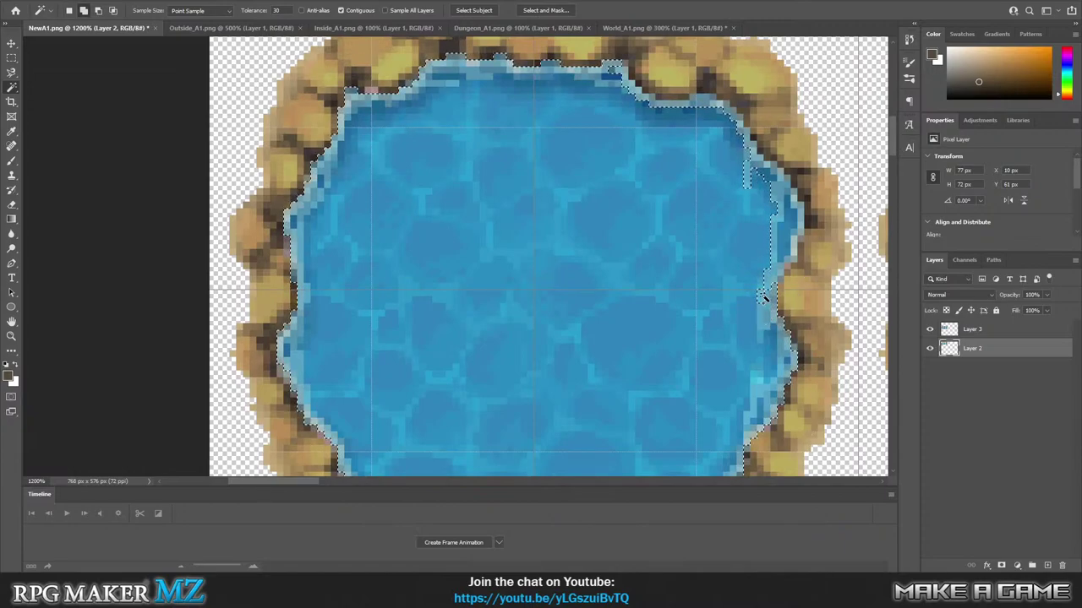
pyautogui.keyDown('shift'); pyautogui.click(776, 280); pyautogui.keyUp('shift')
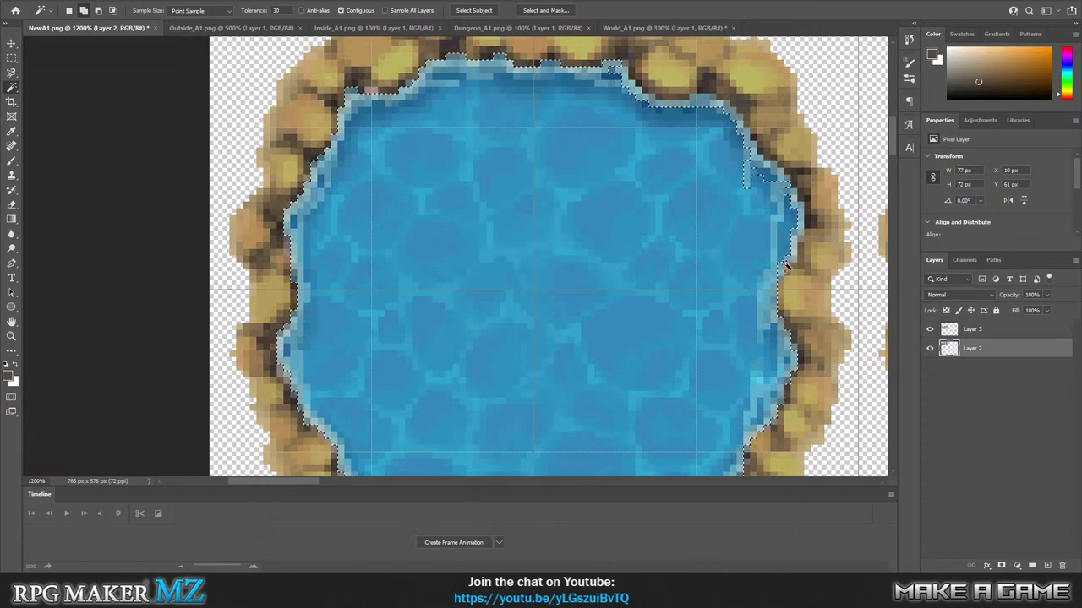
pyautogui.keyDown('shift'); pyautogui.click(778, 283); pyautogui.keyUp('shift')
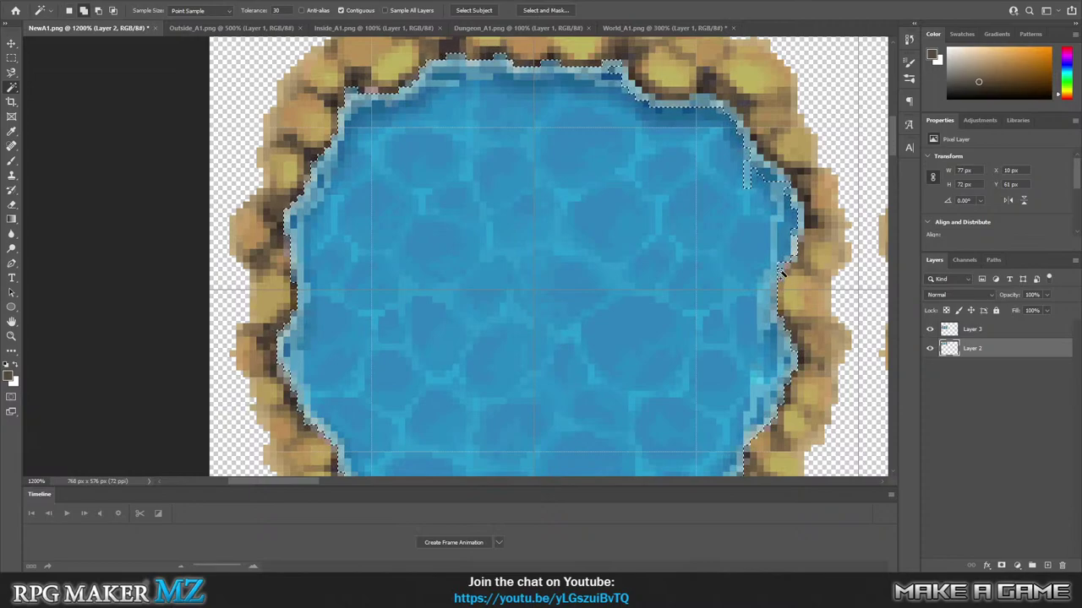
pyautogui.keyDown('shift'); pyautogui.click(805, 221); pyautogui.keyUp('shift')
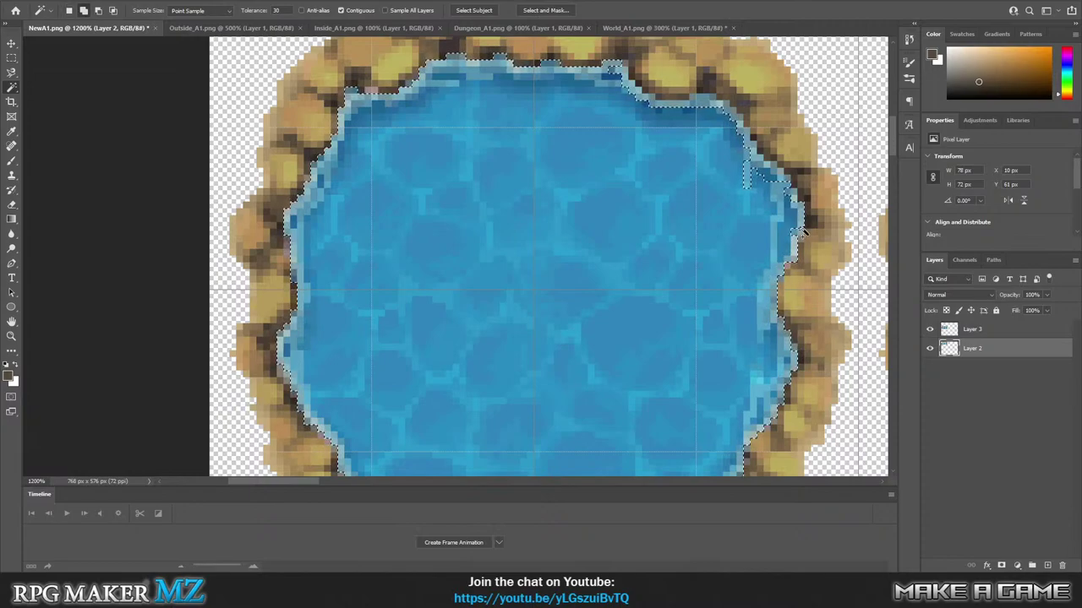
pyautogui.keyDown('shift'); pyautogui.click(790, 196); pyautogui.keyUp('shift')
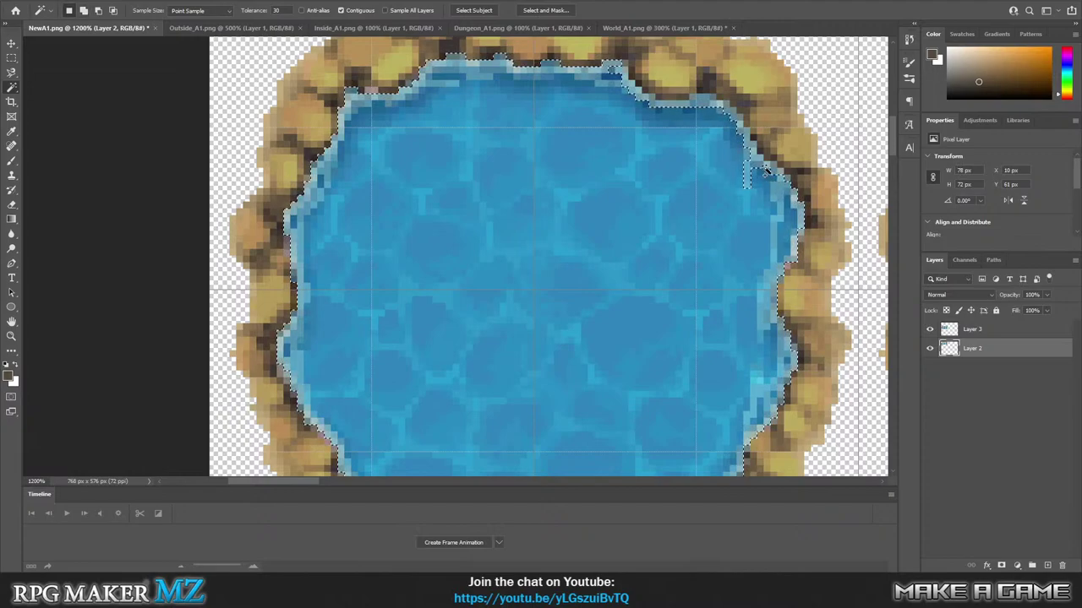
pyautogui.keyDown('shift'); pyautogui.click(773, 171); pyautogui.keyUp('shift')
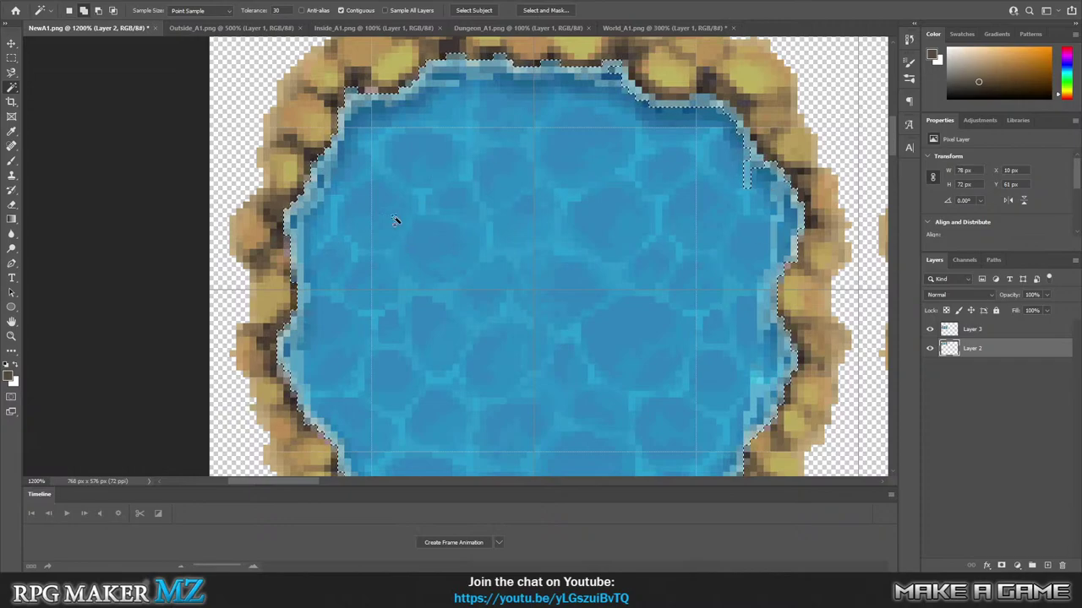
# Fill the unselected gap in the water where the pool's right shoreline meets its upper-right corner.
pyautogui.keyDown('shift'); pyautogui.click(759, 167); pyautogui.keyUp('shift')
pyautogui.keyDown('shift'); pyautogui.click(759, 168); pyautogui.keyUp('shift')
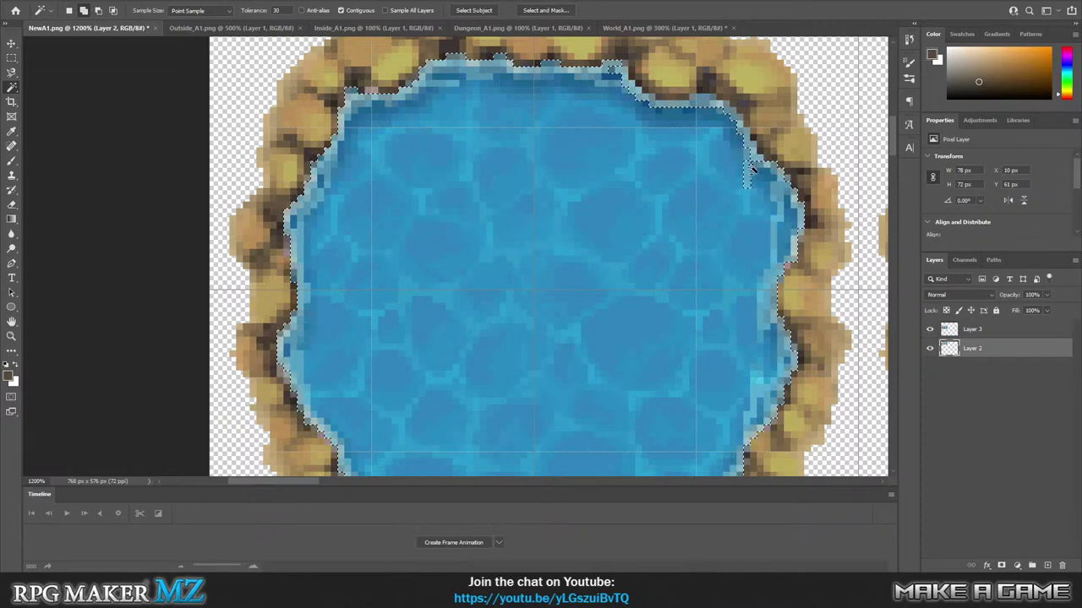
pyautogui.keyDown('shift'); pyautogui.click(780, 255); pyautogui.keyUp('shift')
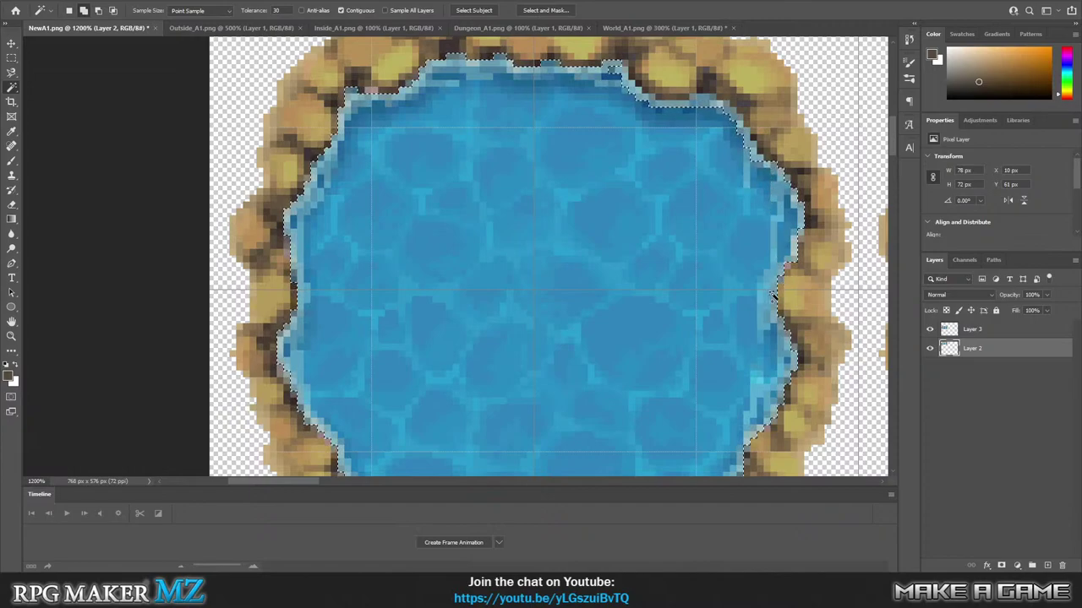
pyautogui.keyDown('shift'); pyautogui.click(749, 158); pyautogui.keyUp('shift')
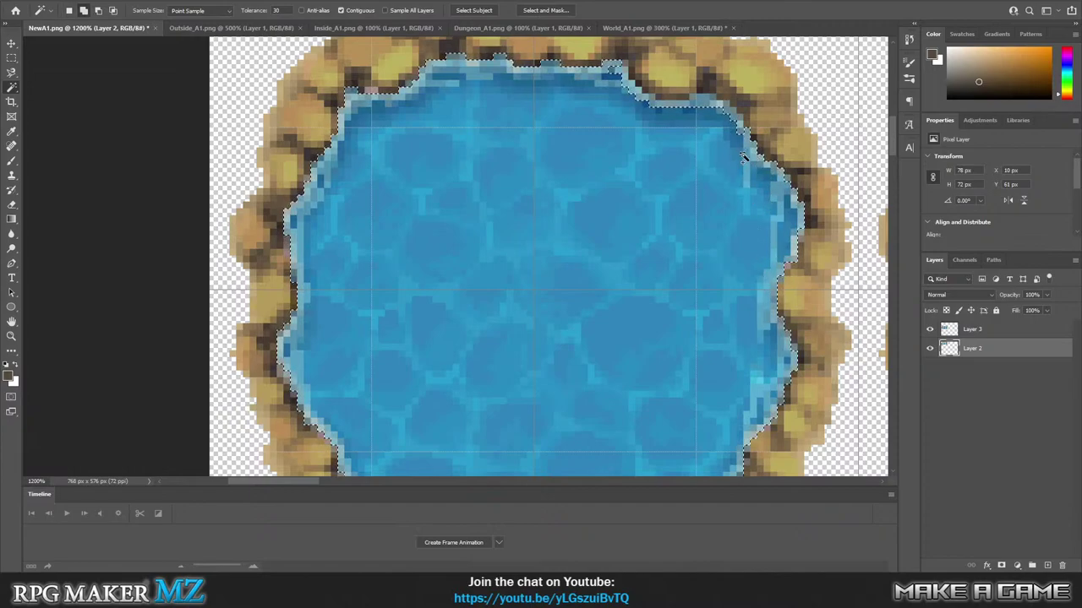
# Add the remaining dark and light water pixels along the right half of the pool's top shoreline to the selection.
pyautogui.keyDown('shift'); pyautogui.click(735, 116); pyautogui.keyUp('shift')
pyautogui.keyDown('shift'); pyautogui.click(726, 105); pyautogui.keyUp('shift')
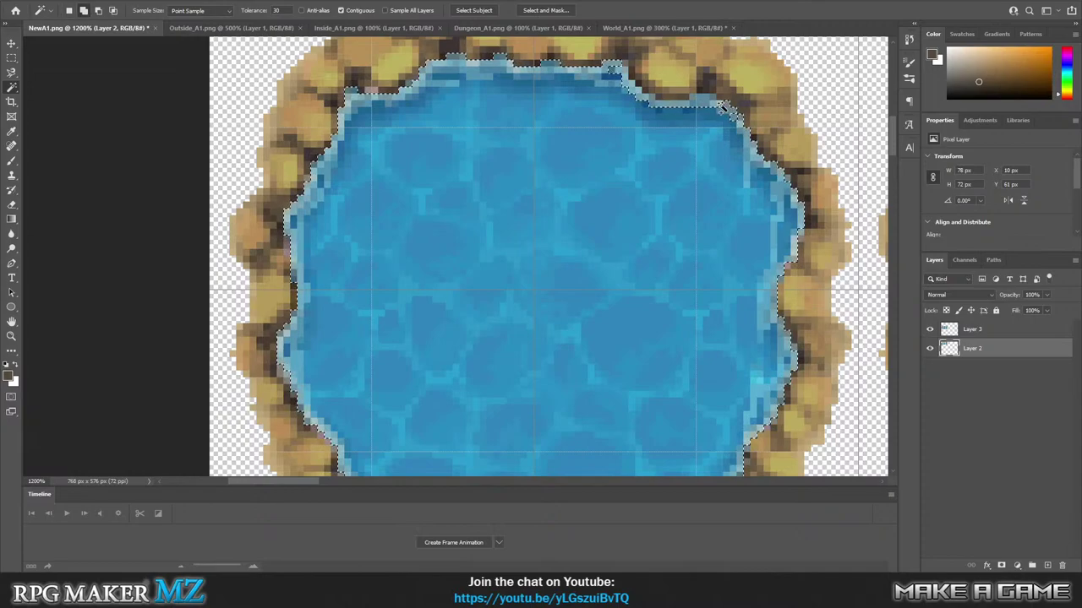
pyautogui.keyDown('shift'); pyautogui.click(713, 104); pyautogui.keyUp('shift')
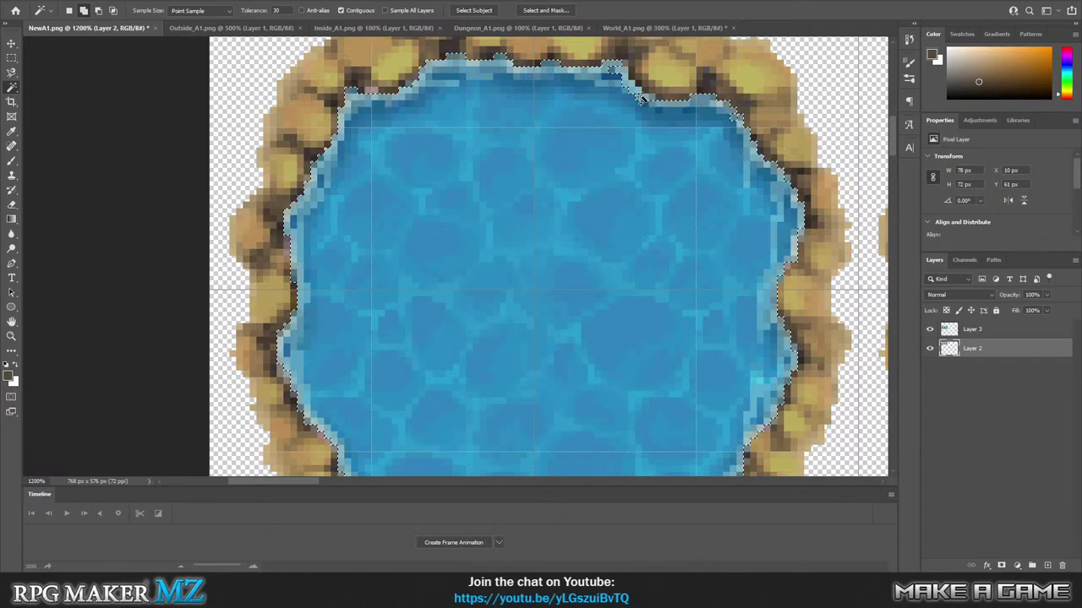
pyautogui.keyDown('shift'); pyautogui.click(619, 75); pyautogui.keyUp('shift')
pyautogui.keyDown('shift'); pyautogui.click(612, 85); pyautogui.keyUp('shift')
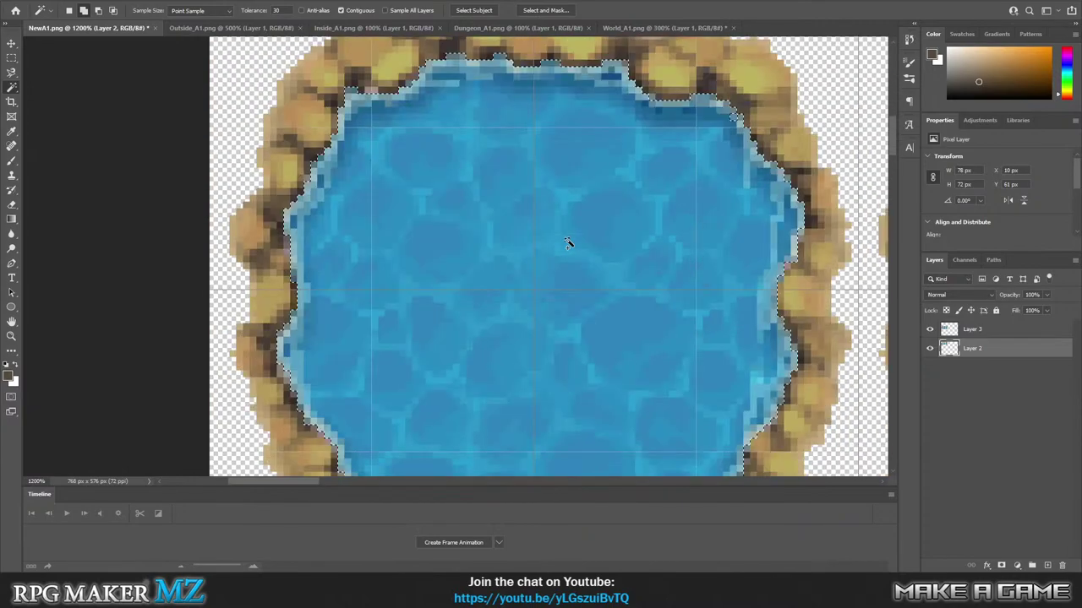
# Add the water of the small rock-ringed pool above the first large pool to the selection.
pyautogui.moveTo(893, 143); pyautogui.dragTo(895, 118)
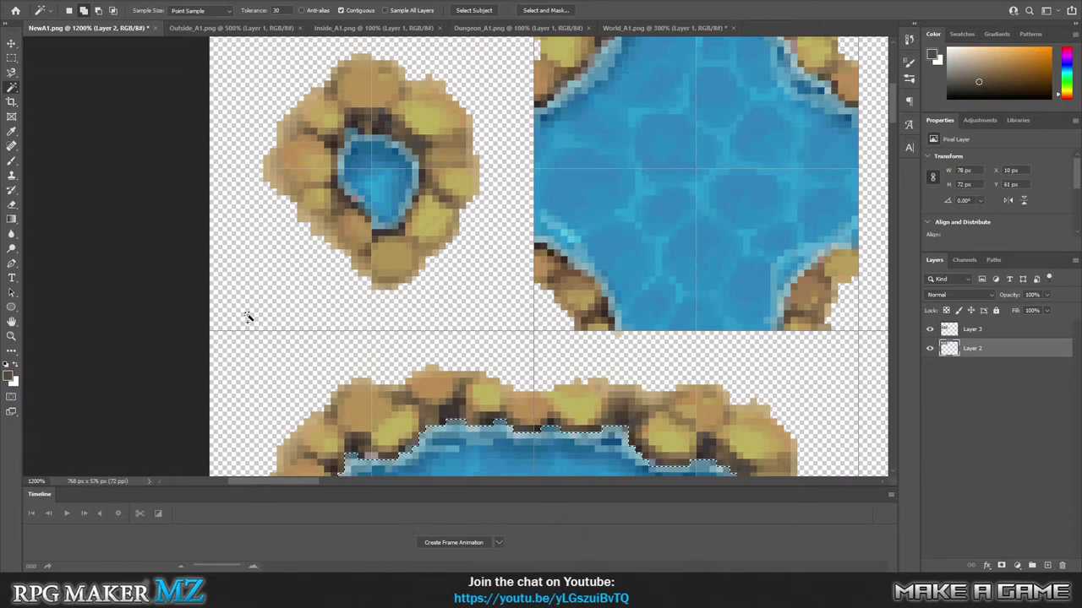
pyautogui.keyDown('shift'); pyautogui.click(355, 159); pyautogui.keyUp('shift')
pyautogui.keyDown('shift'); pyautogui.click(365, 176); pyautogui.keyUp('shift')
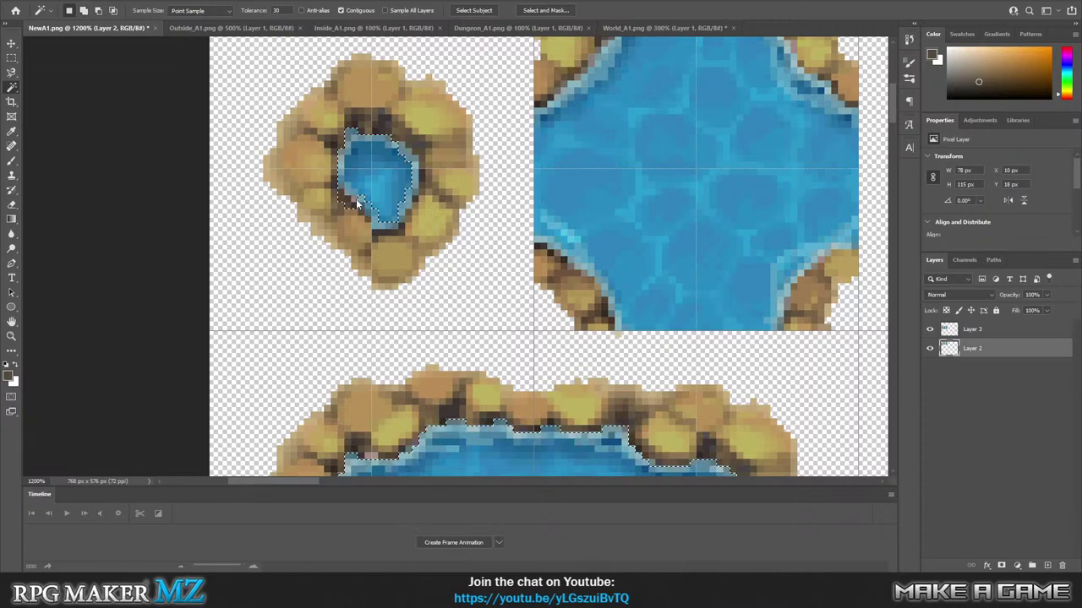
pyautogui.rightClick(354, 203)
pyautogui.press('Escape')
# Add the main water of the first inner-corner tile and its upper-left shoreline to the selection.
pyautogui.moveTo(265, 480); pyautogui.dragTo(299, 480)
pyautogui.scroll(3, 431, 347)
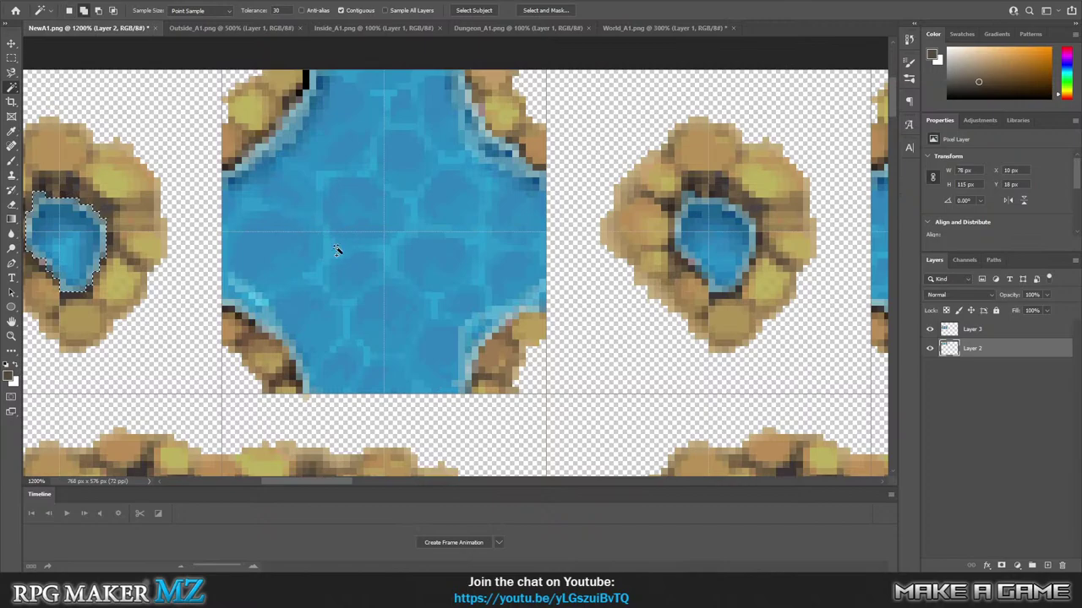
pyautogui.keyDown('shift'); pyautogui.click(361, 245); pyautogui.keyUp('shift')
pyautogui.keyDown('shift'); pyautogui.click(326, 178); pyautogui.keyUp('shift')
# Add the remaining light and dark shoreline pixels at the first inner-corner tile's upper-right corner to the water selection.
pyautogui.keyDown('shift'); pyautogui.click(476, 150); pyautogui.keyUp('shift')
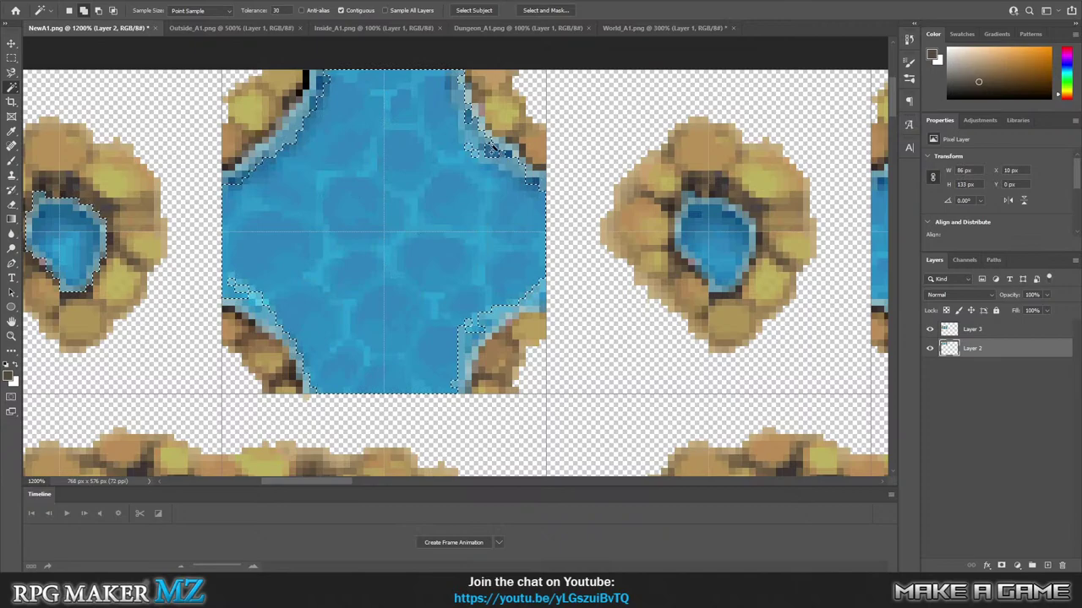
pyautogui.keyDown('shift'); pyautogui.click(481, 140); pyautogui.keyUp('shift')
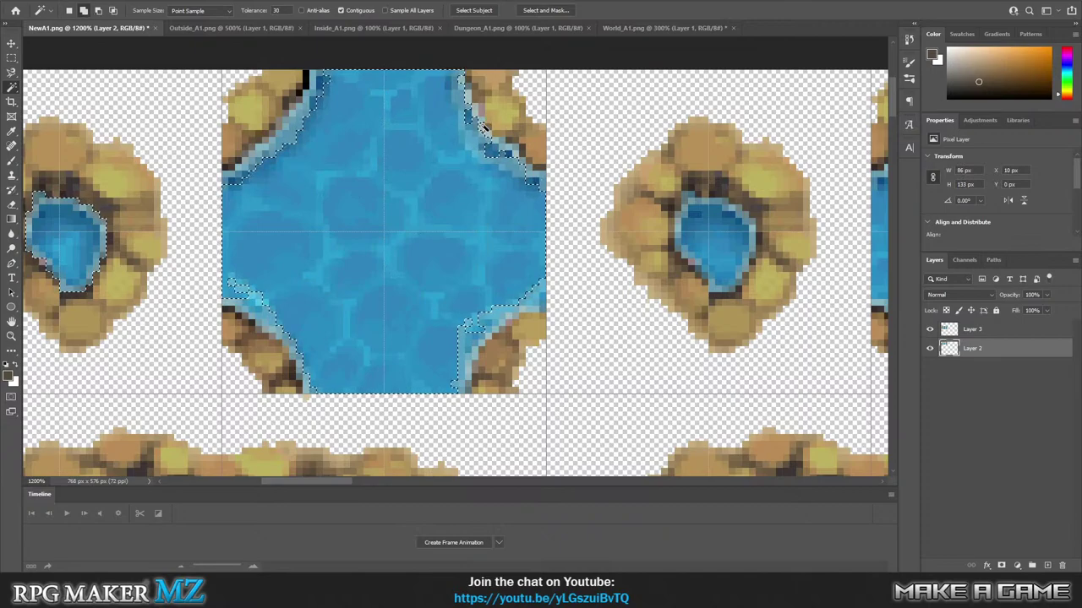
pyautogui.keyDown('shift'); pyautogui.click(474, 106); pyautogui.keyUp('shift')
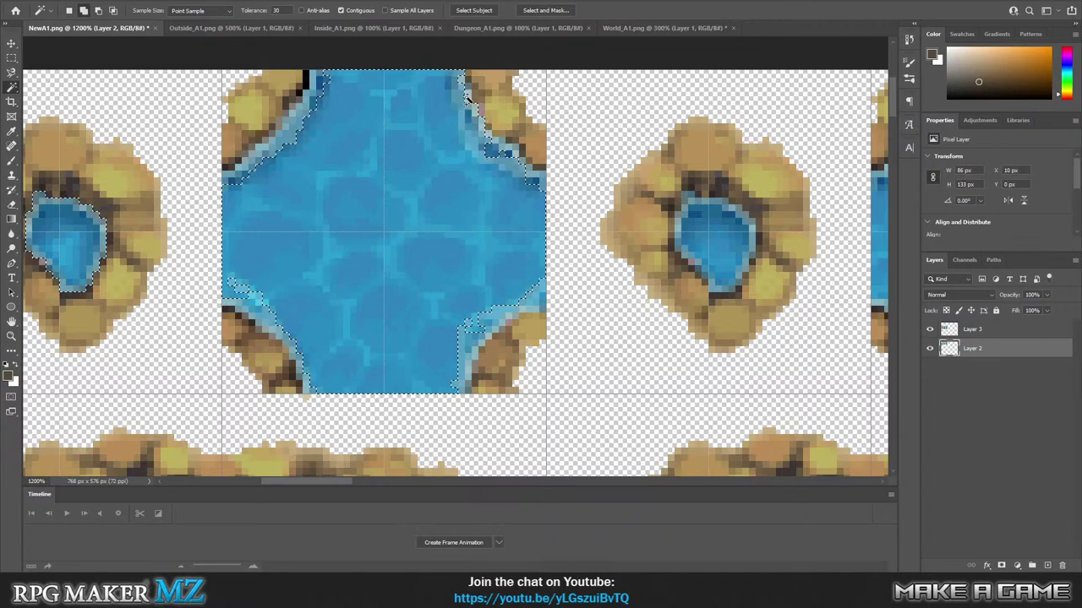
pyautogui.keyDown('shift'); pyautogui.click(471, 99); pyautogui.keyUp('shift')
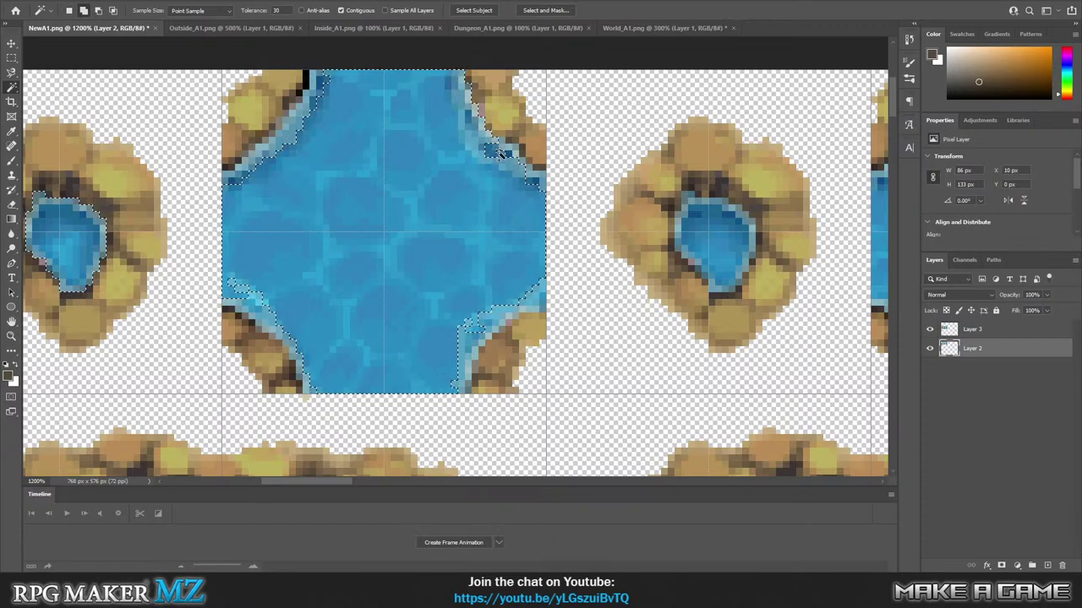
pyautogui.keyDown('shift'); pyautogui.click(503, 153); pyautogui.keyUp('shift')
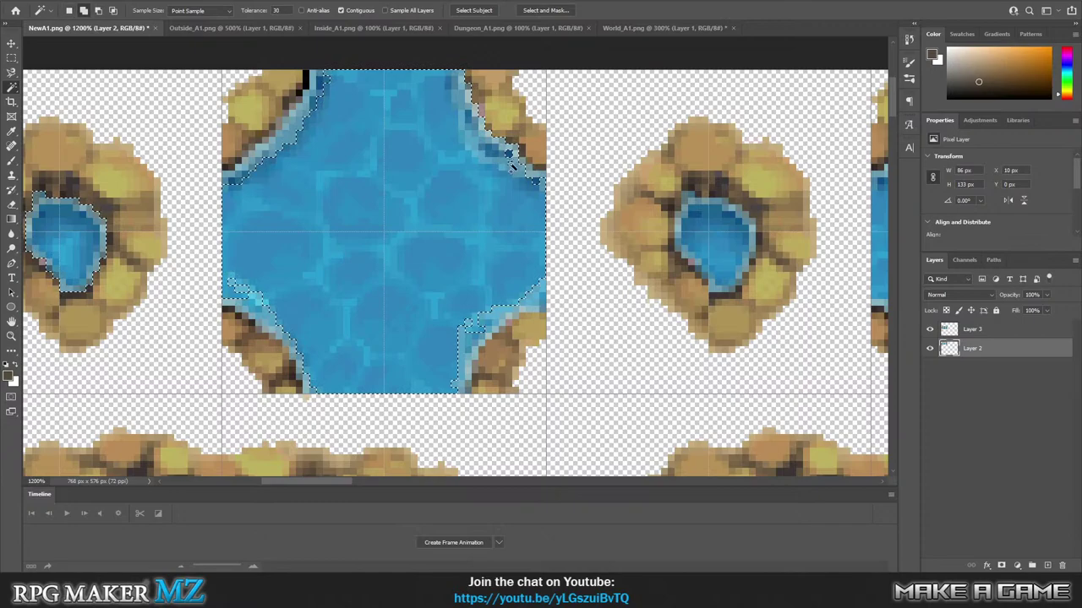
pyautogui.keyDown('shift'); pyautogui.click(524, 163); pyautogui.keyUp('shift')
# Add the shoreline pixels around the lower-right rock of the first inner-corner tile to the selection, keeping the transparent background out.
pyautogui.keyDown('shift'); pyautogui.click(540, 313); pyautogui.keyUp('shift')
pyautogui.keyDown('shift'); pyautogui.click(538, 300); pyautogui.keyUp('shift')
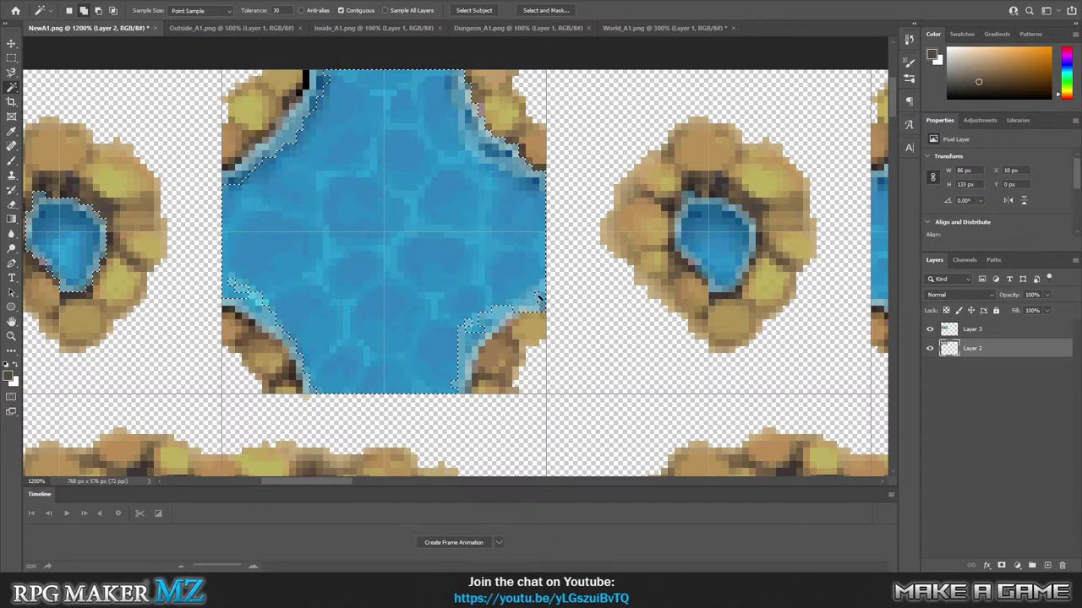
pyautogui.keyDown('shift'); pyautogui.click(505, 328); pyautogui.keyUp('shift')
pyautogui.keyDown('shift'); pyautogui.click(487, 339); pyautogui.keyUp('shift')
pyautogui.keyDown('shift'); pyautogui.click(487, 335); pyautogui.keyUp('shift')
pyautogui.keyDown('shift'); pyautogui.click(475, 346); pyautogui.keyUp('shift')
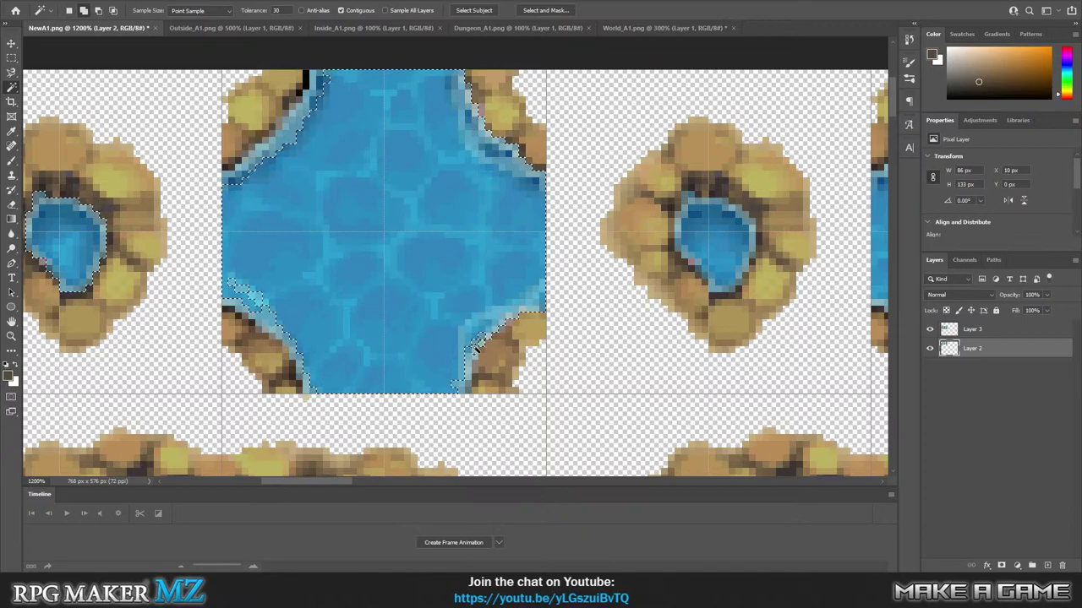
pyautogui.keyDown('shift'); pyautogui.click(469, 353); pyautogui.keyUp('shift')
pyautogui.keyDown('shift'); pyautogui.click(461, 398); pyautogui.keyUp('shift')
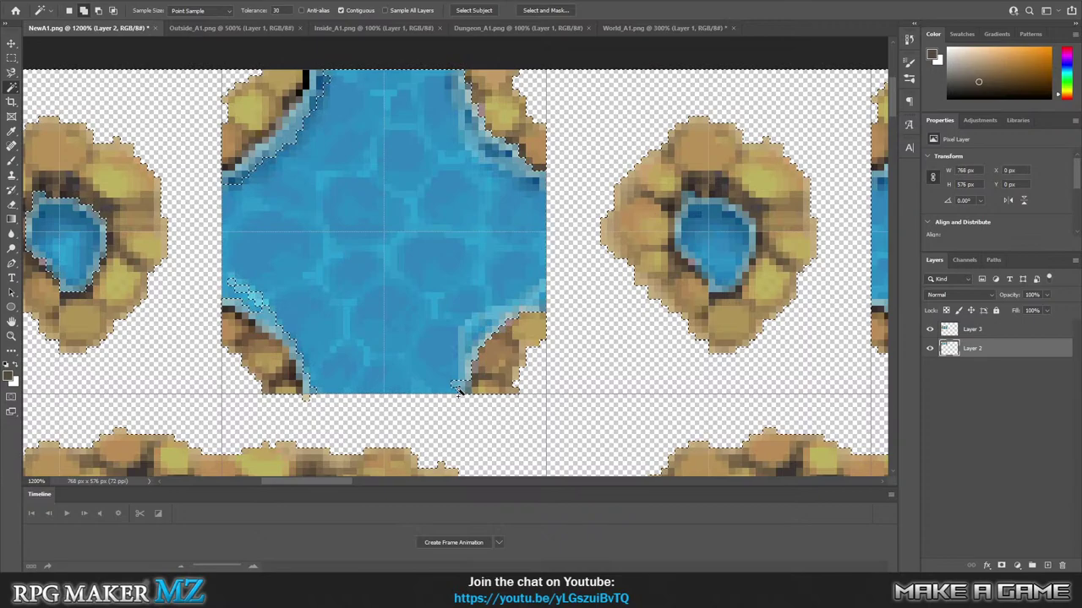
pyautogui.hotkey('ctrl', 'z')
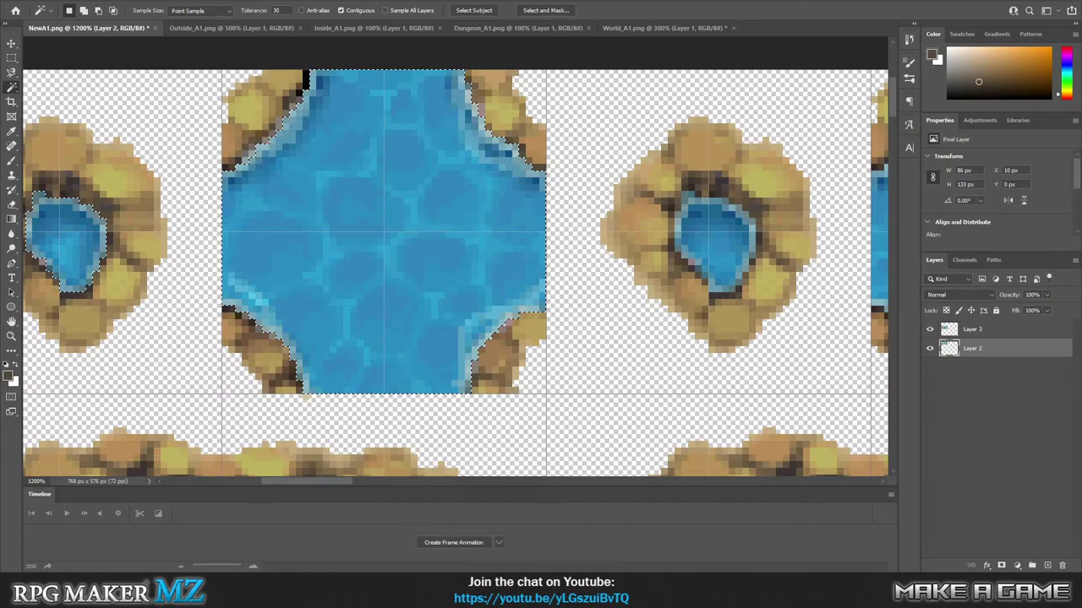
# Cut the selected water onto a new layer and place it in the empty tile block directly below the first sand-bordered pool.
pyautogui.scroll(-4, 782, 279)
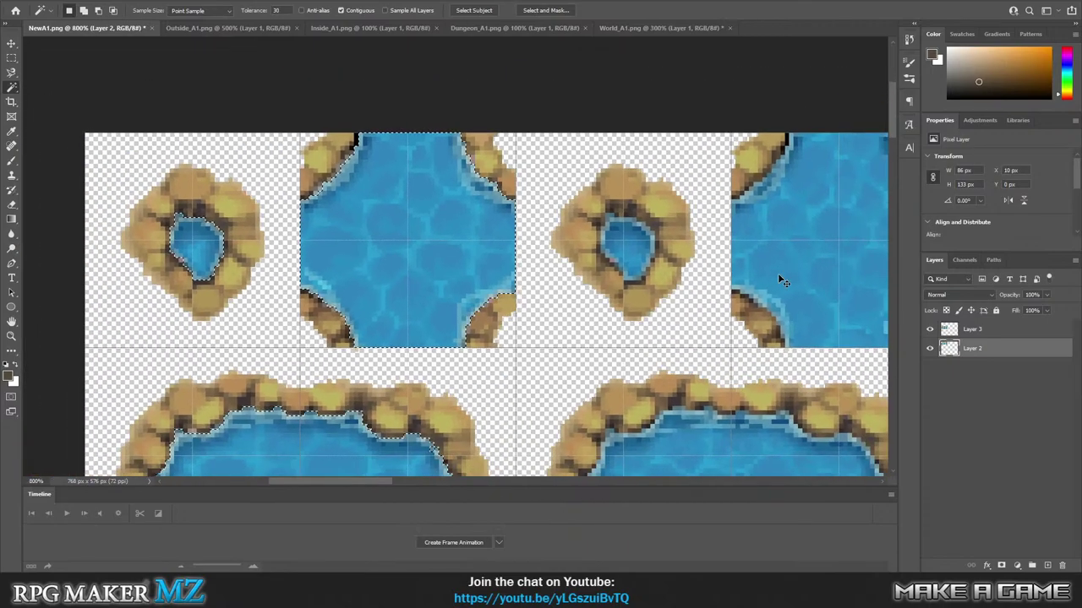
pyautogui.scroll(-5, 782, 279)
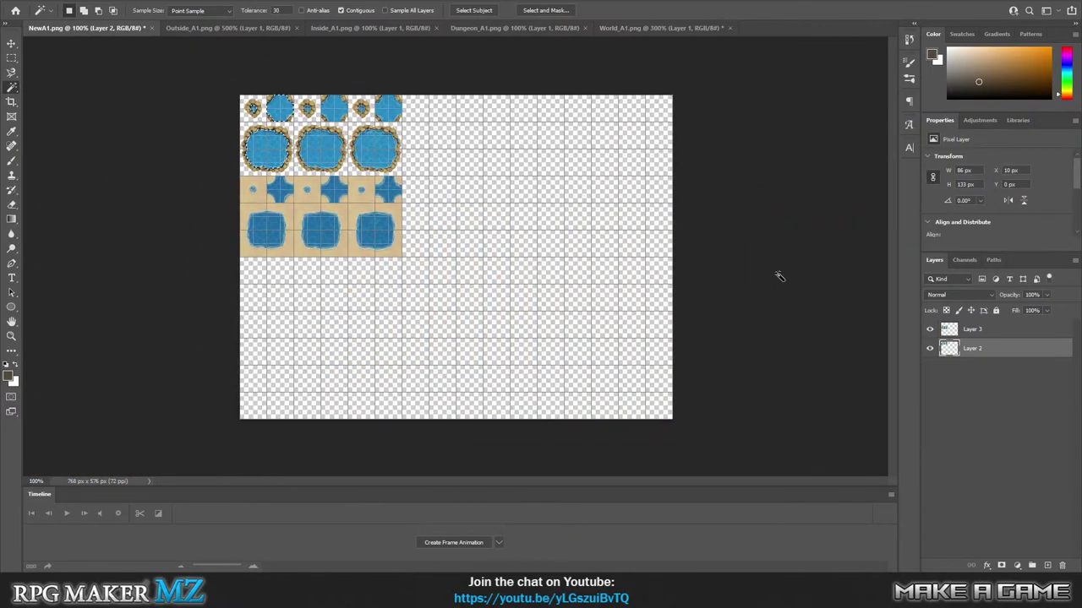
pyautogui.click(46, 0)
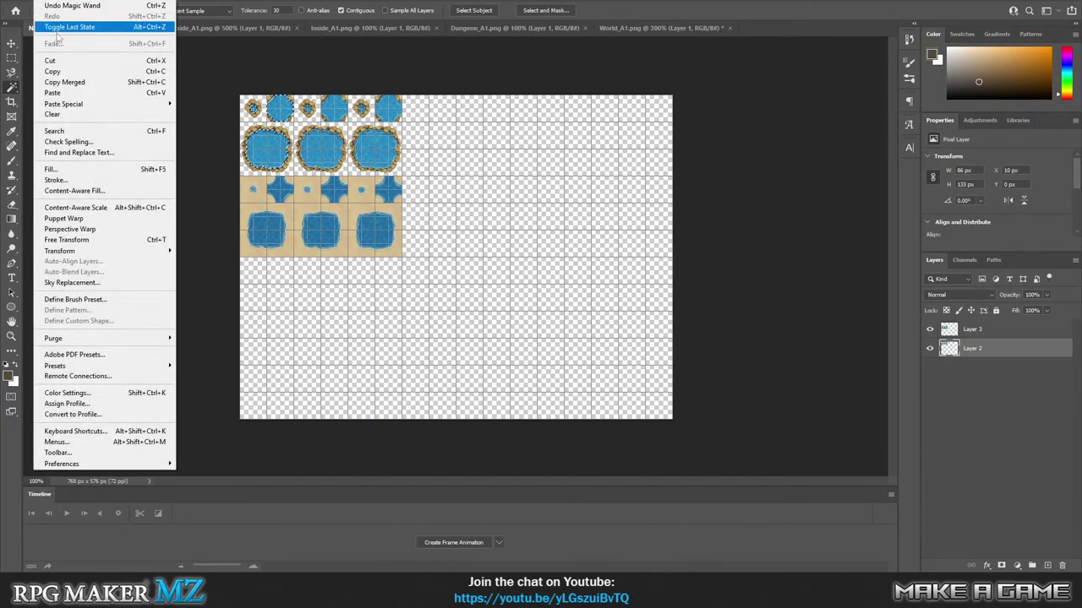
pyautogui.click(69, 60)
pyautogui.click(50, 4)
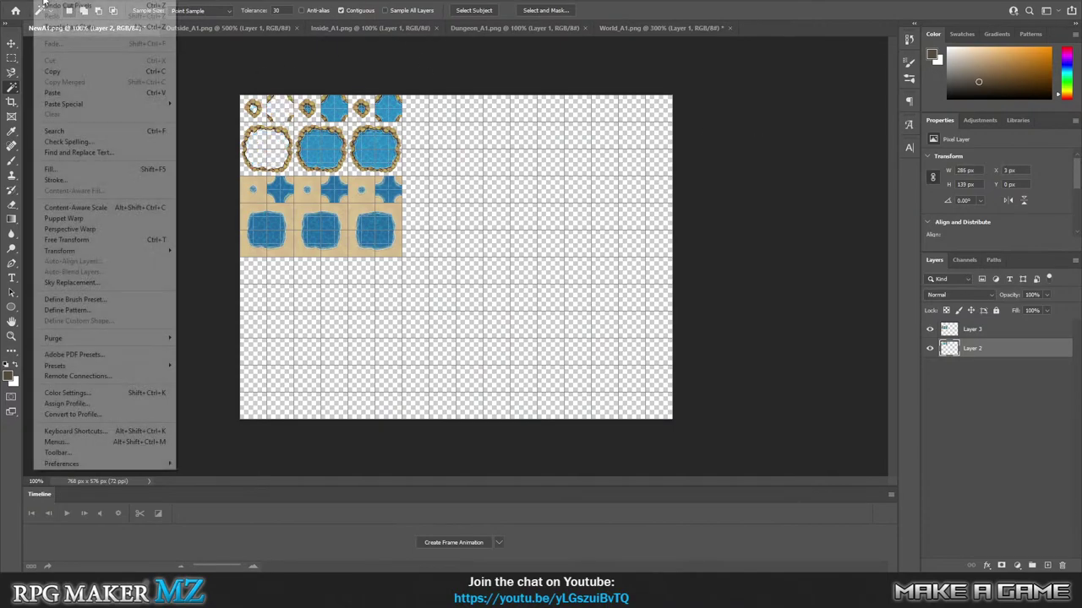
pyautogui.click(73, 93)
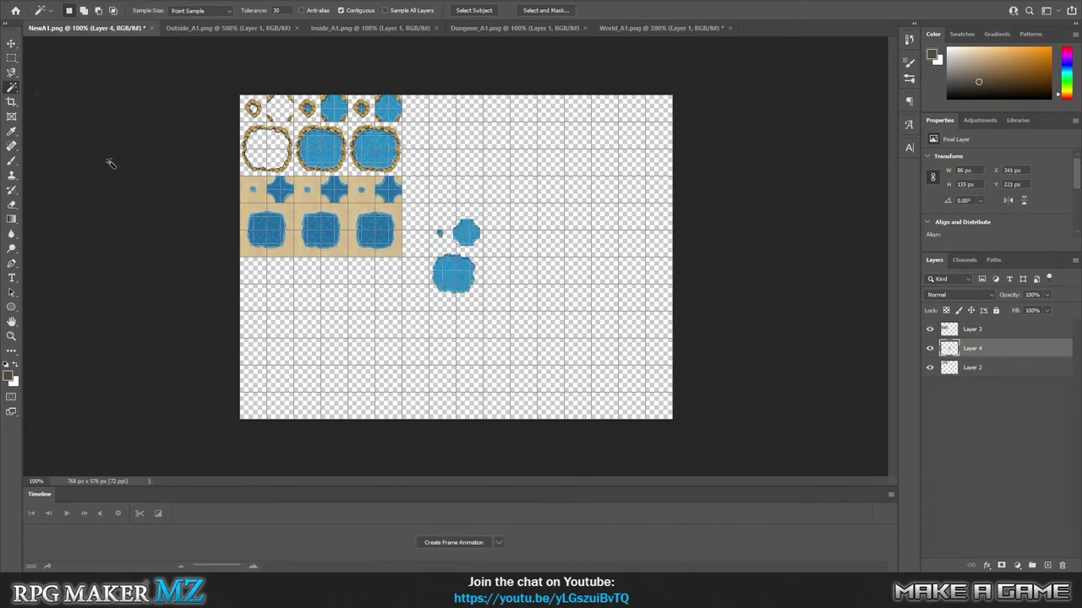
pyautogui.click(12, 48)
pyautogui.moveTo(456, 281); pyautogui.dragTo(262, 319)
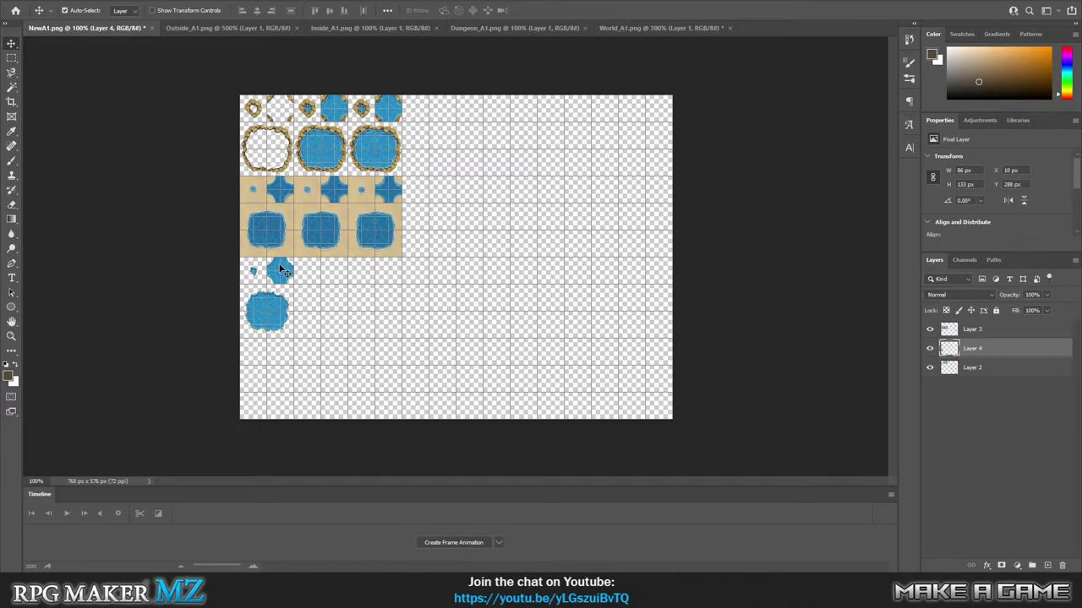
# Examine the emptied rock borders and compare the moved water's colour with the sand-bordered pools.
pyautogui.click(11, 335)
pyautogui.moveTo(274, 120); pyautogui.dragTo(263, 120)
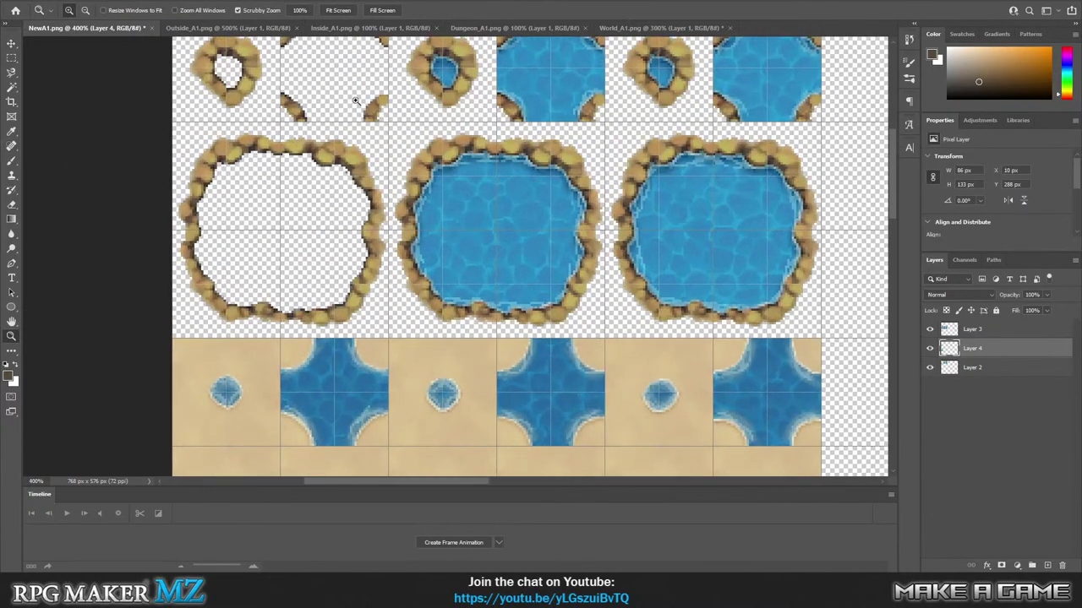
pyautogui.scroll(3, 237, 136)
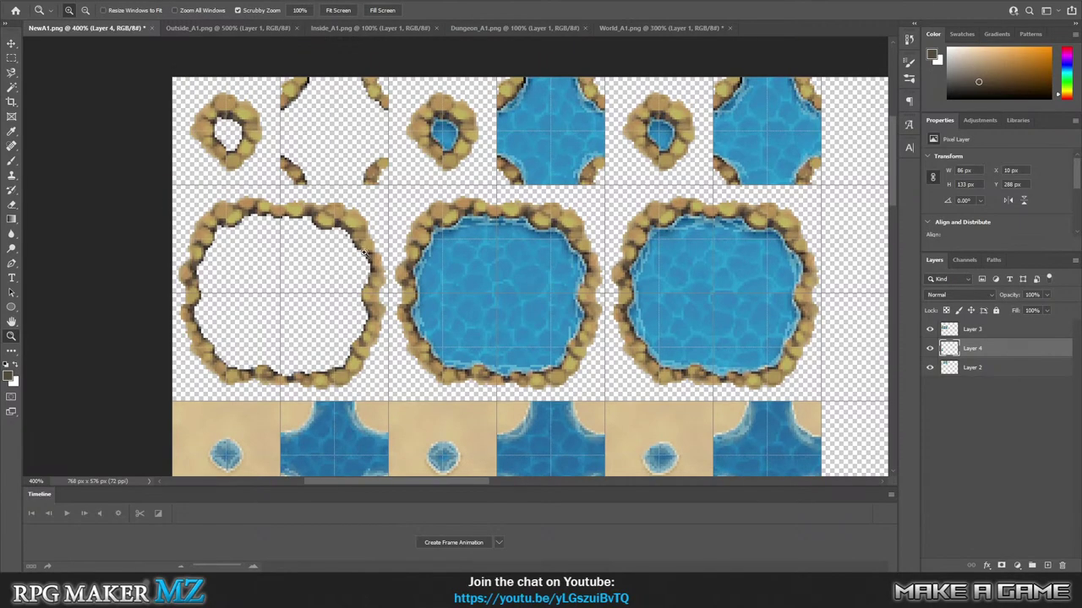
pyautogui.scroll(-10, 350, 269)
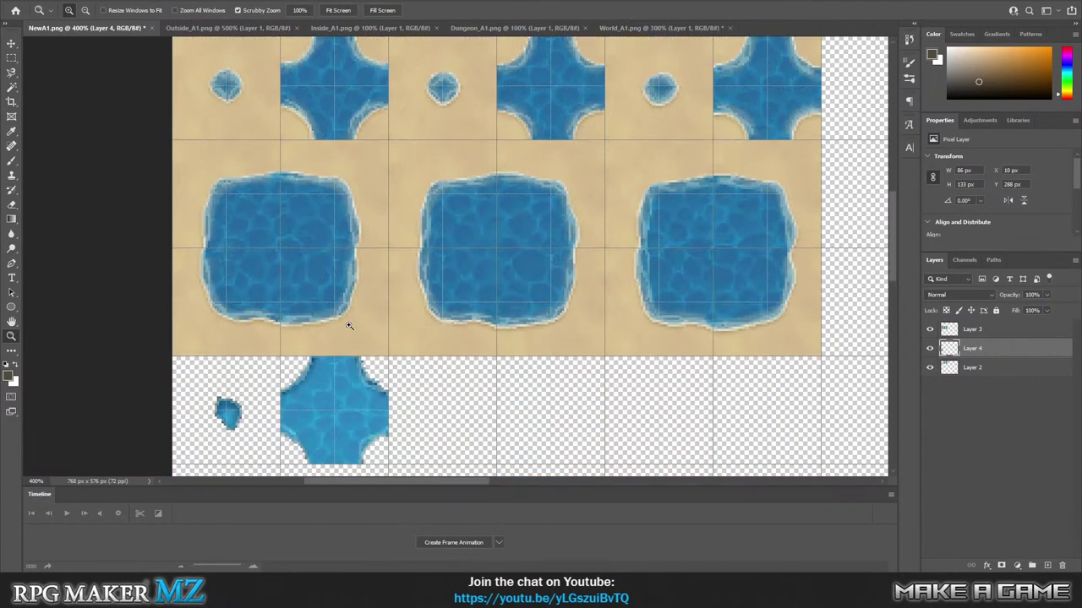
pyautogui.scroll(-5, 350, 330)
pyautogui.scroll(-1, 318, 356)
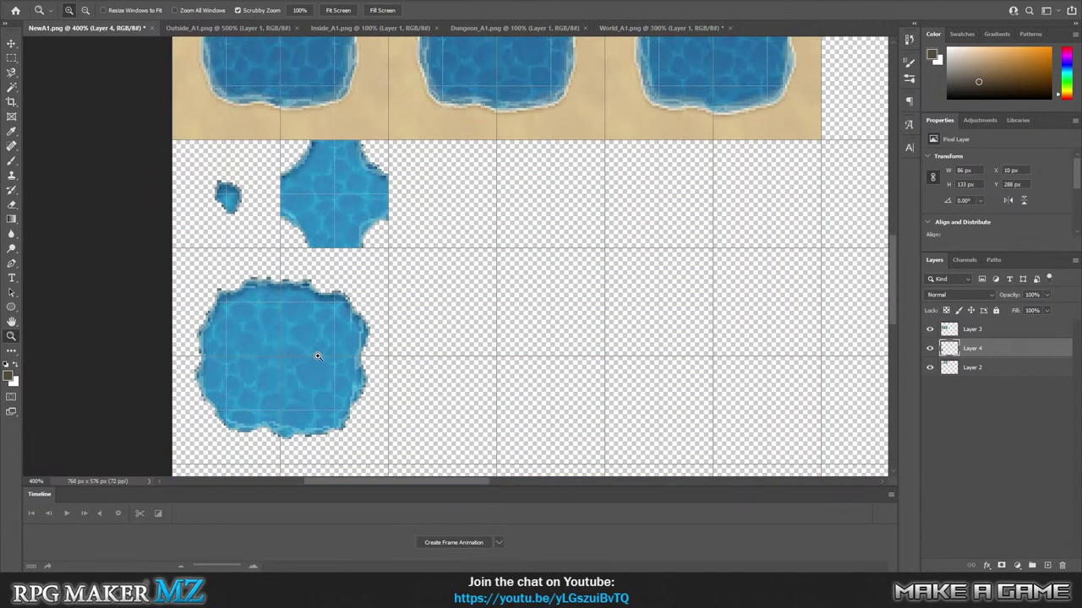
pyautogui.scroll(-1, 318, 356)
pyautogui.scroll(3, 422, 338)
pyautogui.scroll(5, 431, 325)
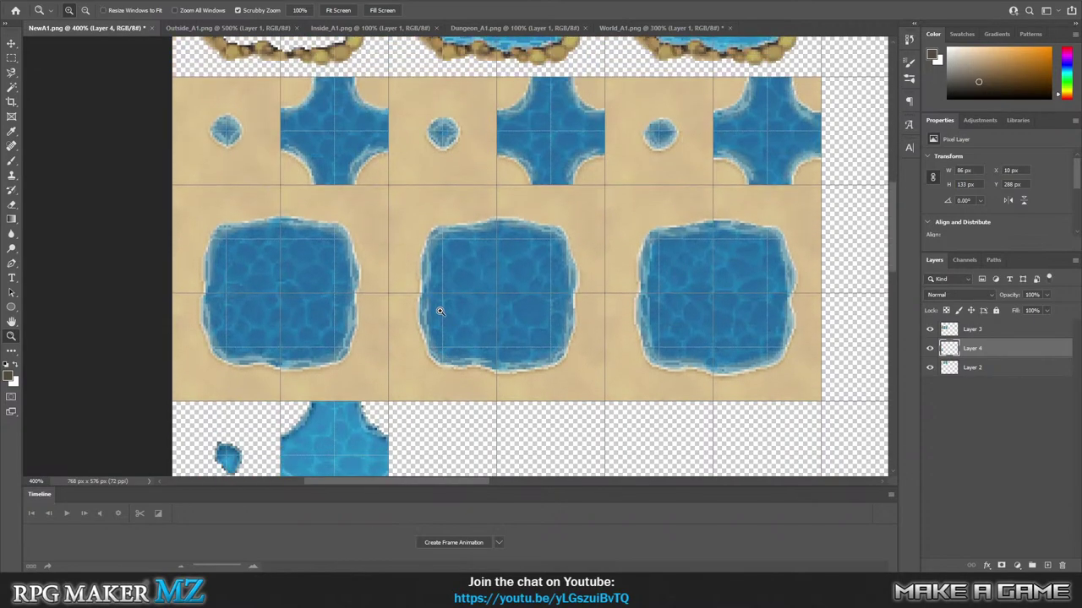
pyautogui.scroll(-4, 439, 311)
pyautogui.scroll(-3, 380, 336)
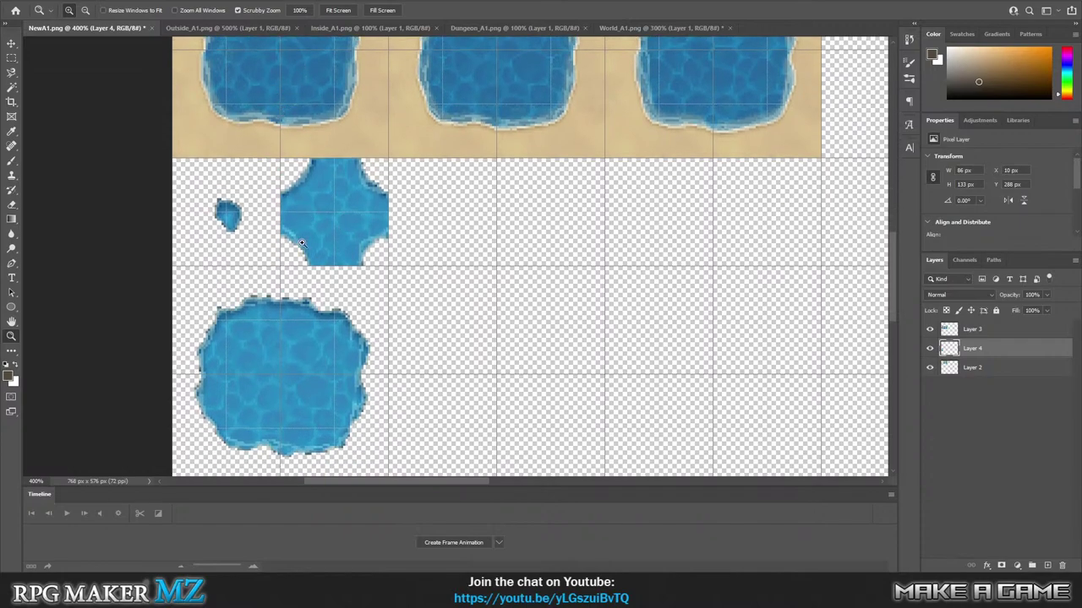
# Select the 96 × 144 px tile block containing the separated water with a rectangular marquee.
pyautogui.click(12, 58)
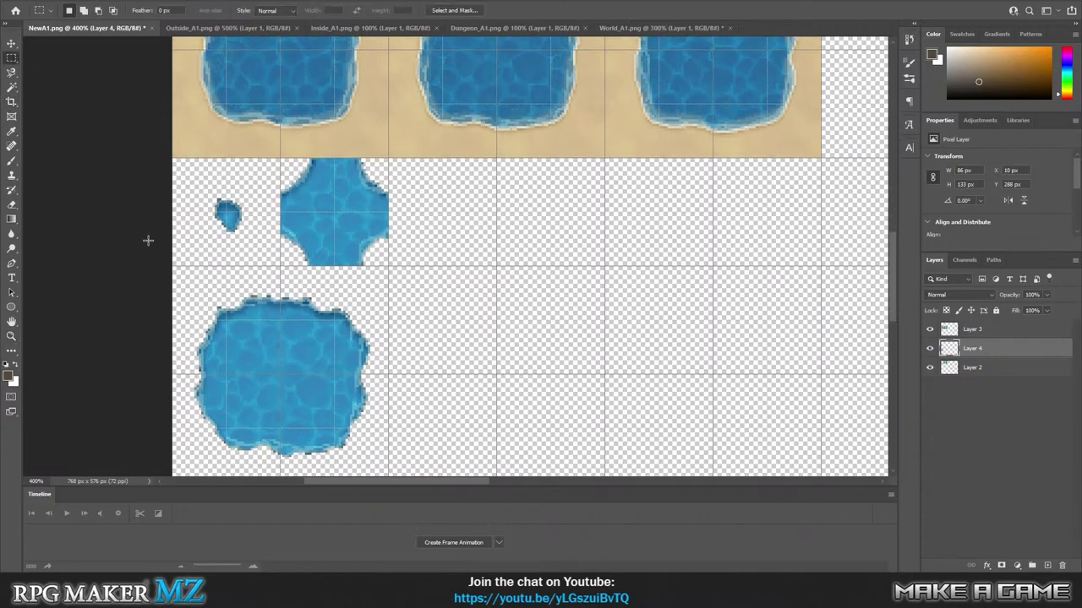
pyautogui.scroll(-1, 152, 237)
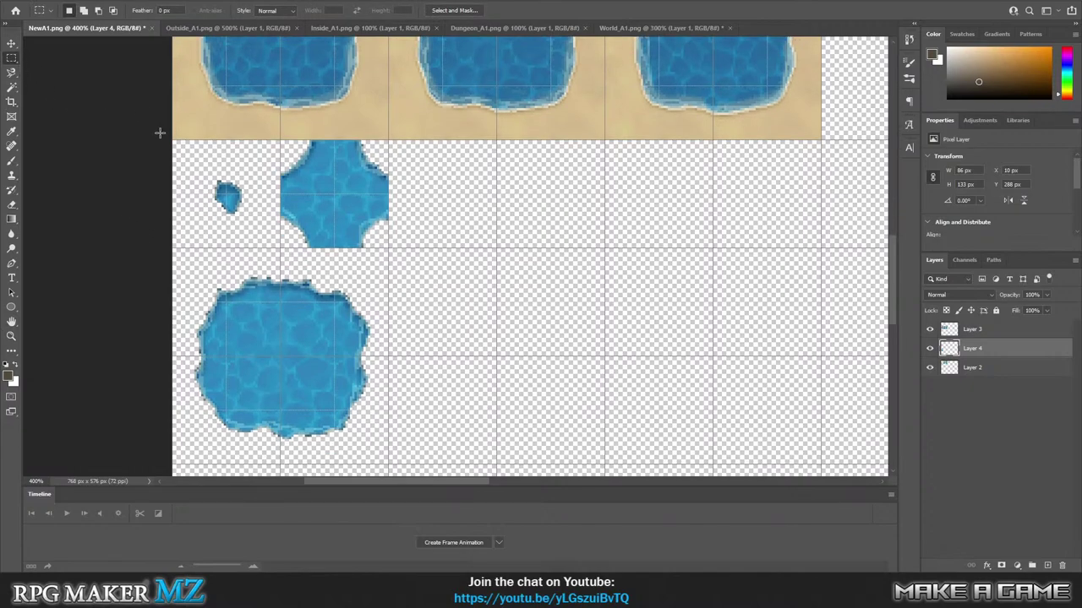
pyautogui.moveTo(171, 140); pyautogui.dragTo(388, 463)
pyautogui.scroll(1, 67, 174)
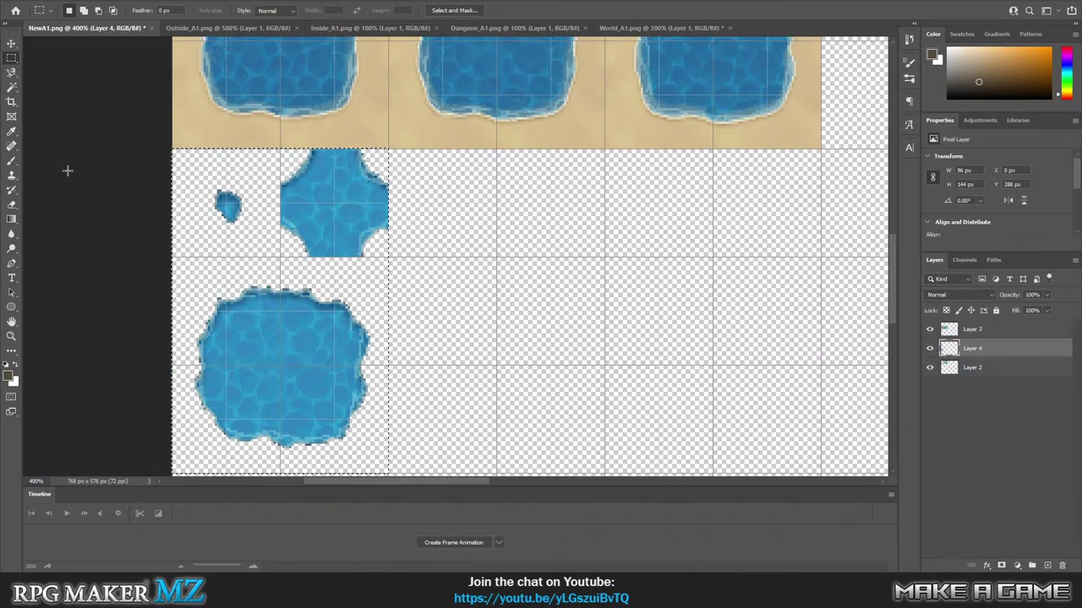
# Darken the selected water with a Brightness/Contrast adjustment of brightness -35 and contrast 20.
pyautogui.hotkey('alt', 'l')
pyautogui.hotkey('alt', 'i')
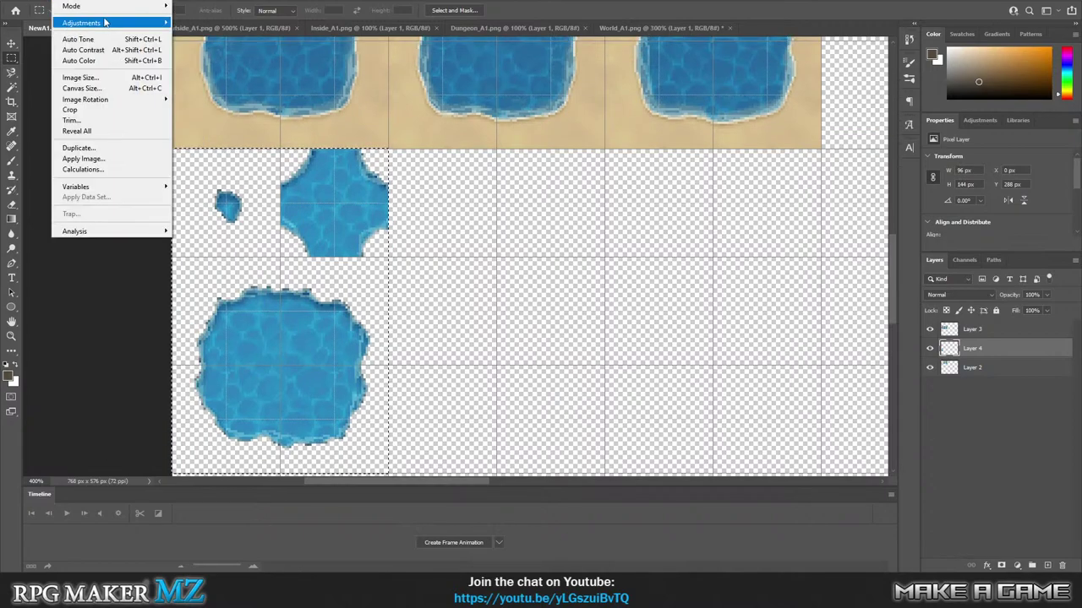
pyautogui.moveTo(85, 24)
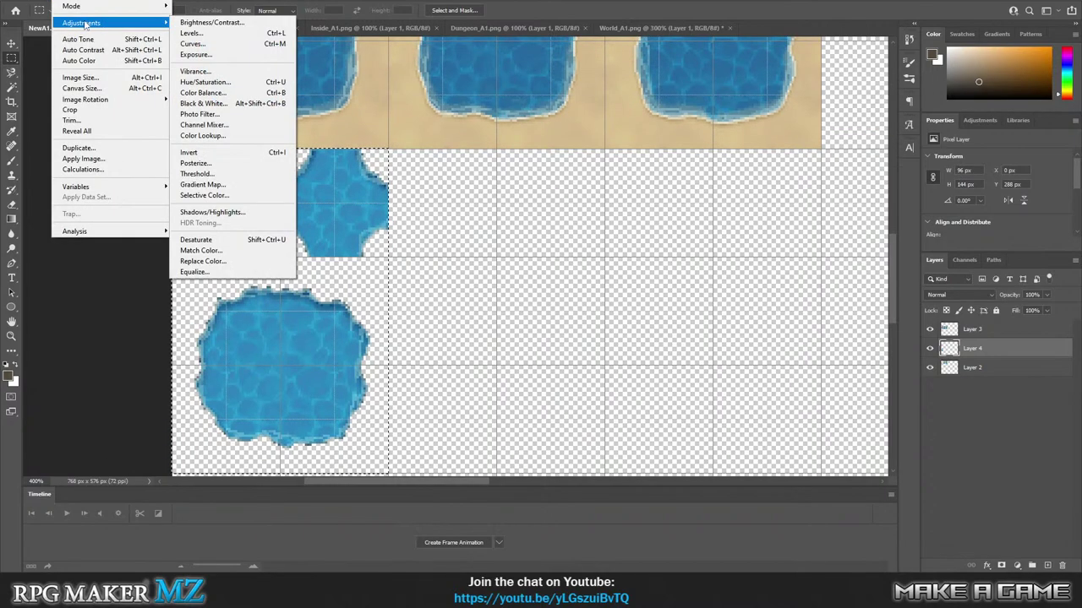
pyautogui.click(205, 23)
pyautogui.moveTo(552, 239); pyautogui.dragTo(617, 245)
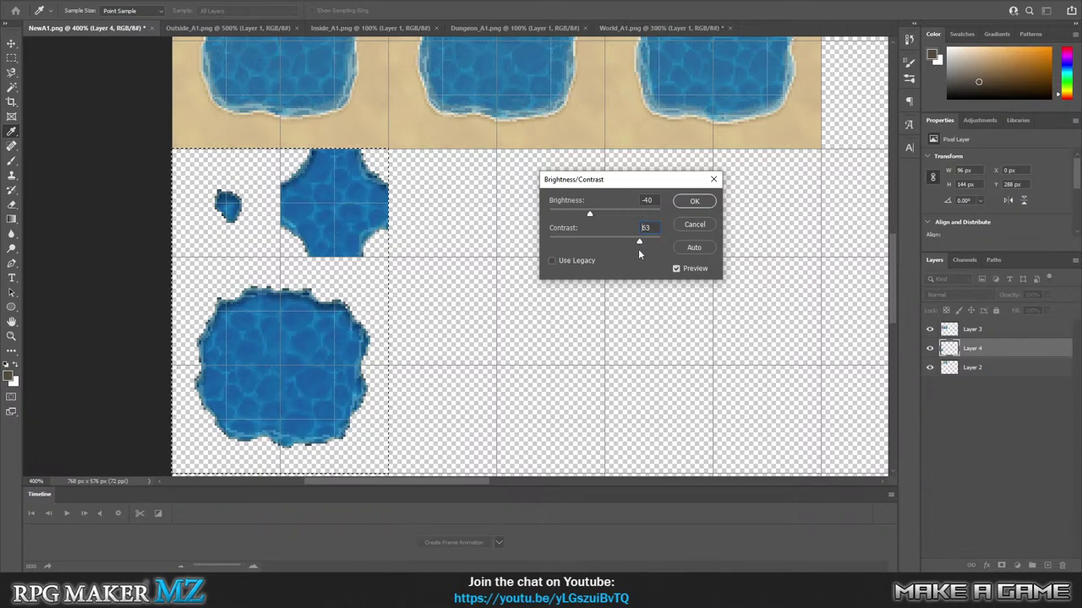
pyautogui.moveTo(592, 215)
pyautogui.mouseDown()
pyautogui.moveTo(608, 213)
pyautogui.moveTo(595, 216)
pyautogui.mouseUp()
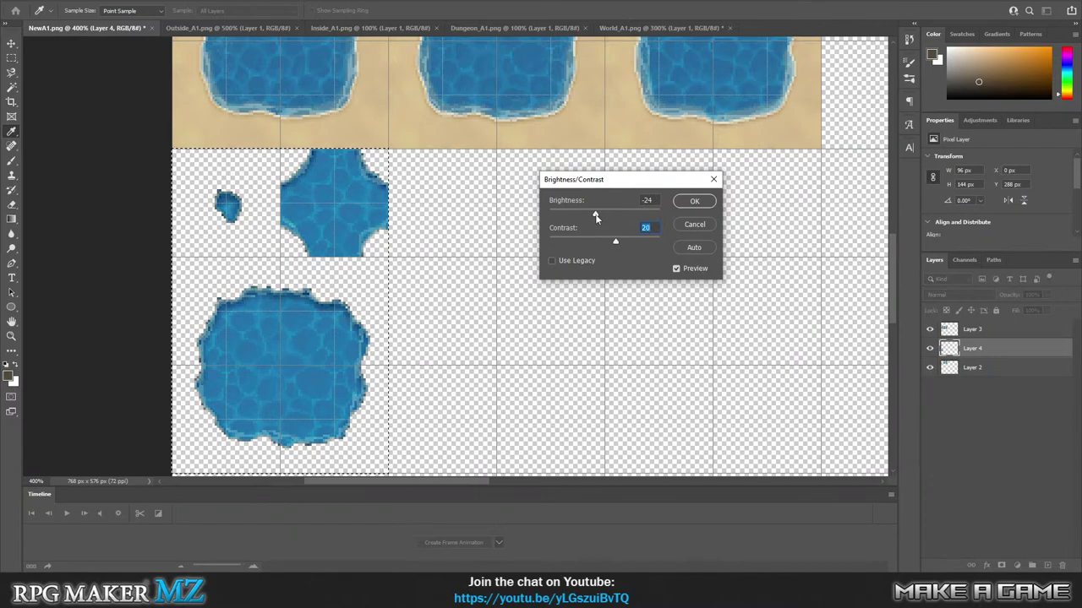
pyautogui.moveTo(596, 216); pyautogui.dragTo(591, 216)
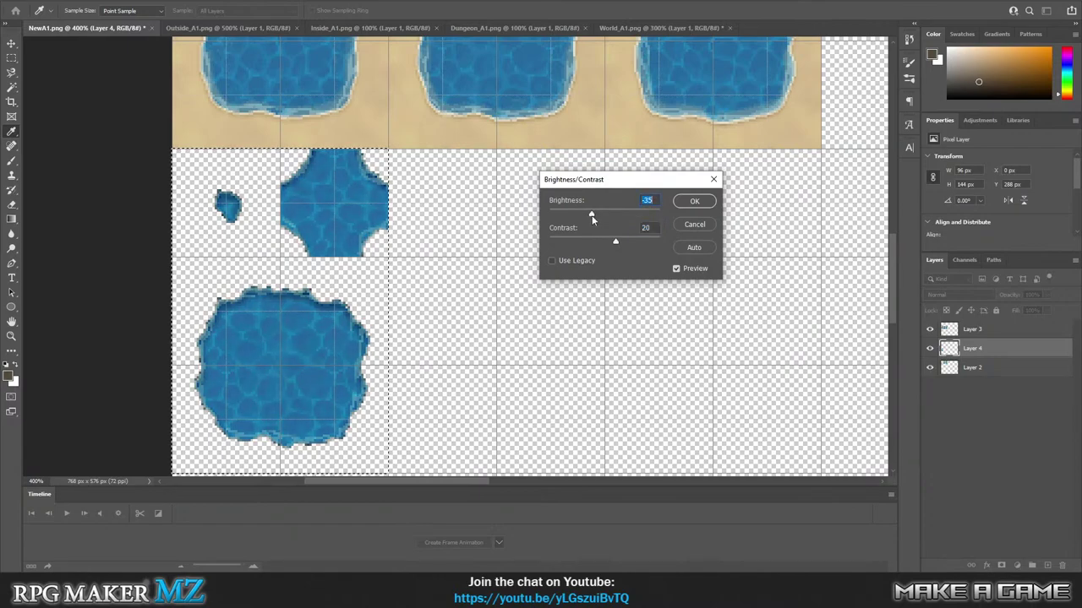
pyautogui.click(693, 205)
pyautogui.press('m')
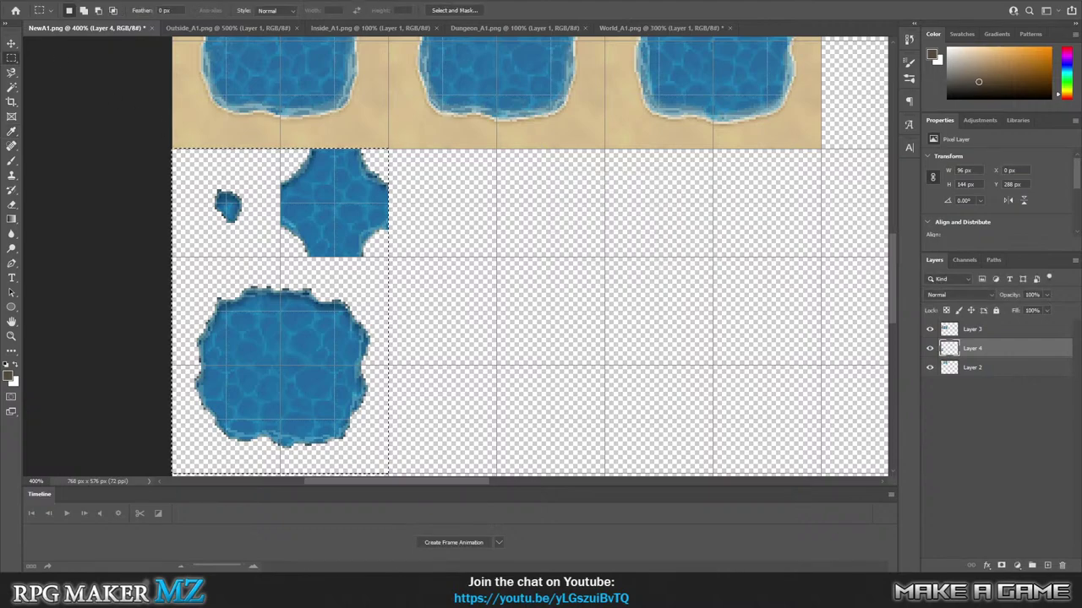
# Try a Hue/Saturation adjustment of saturation +16 and lightness -7 on the selected water.
pyautogui.click(71, 1)
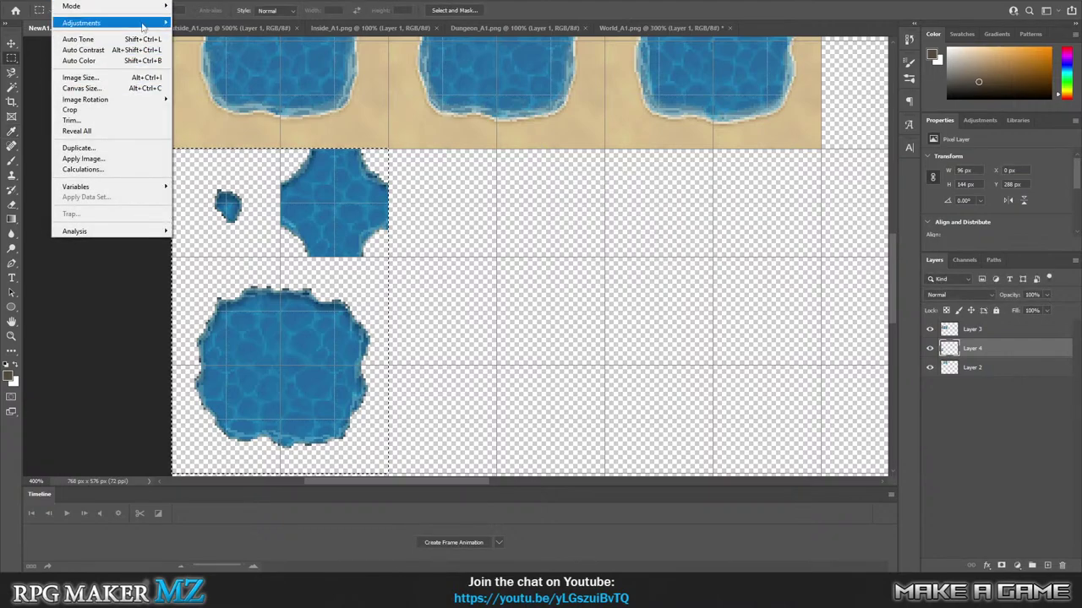
pyautogui.moveTo(142, 26)
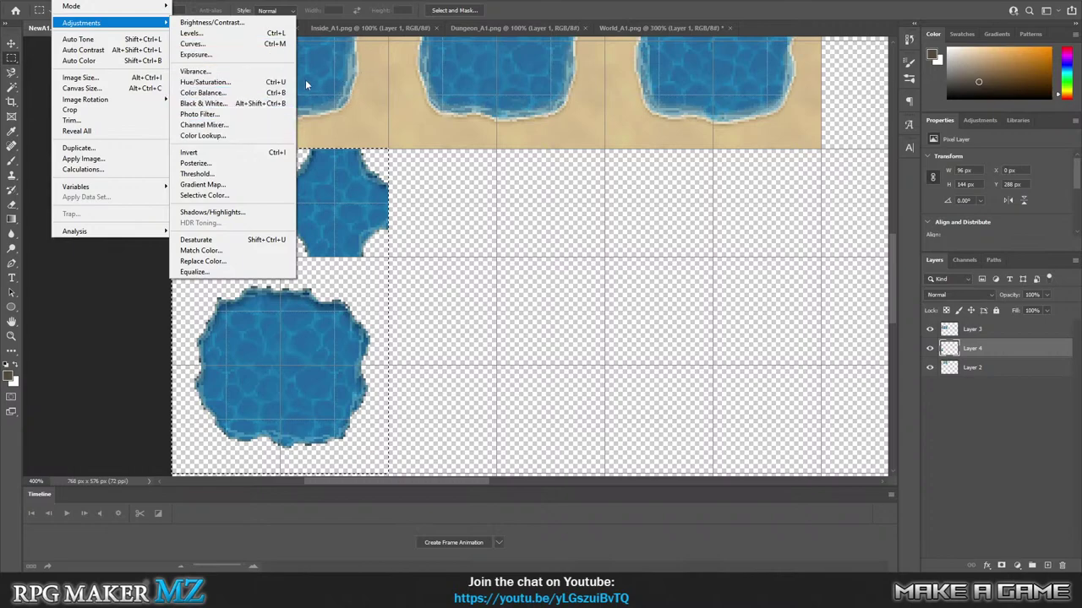
pyautogui.click(235, 81)
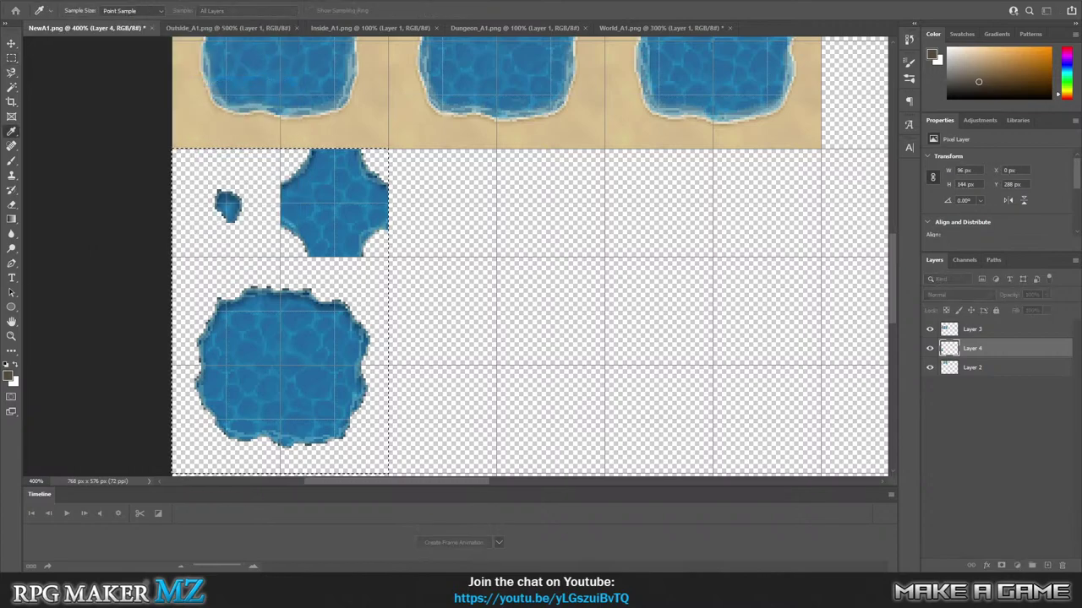
pyautogui.moveTo(447, 149); pyautogui.dragTo(566, 157)
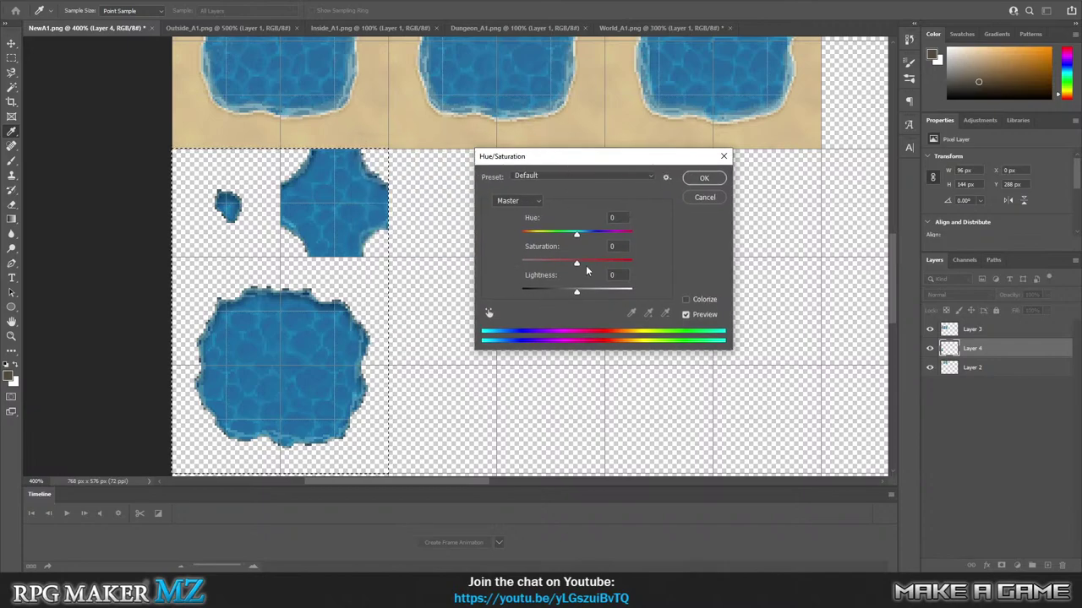
pyautogui.moveTo(577, 263); pyautogui.dragTo(587, 266)
pyautogui.click(572, 294)
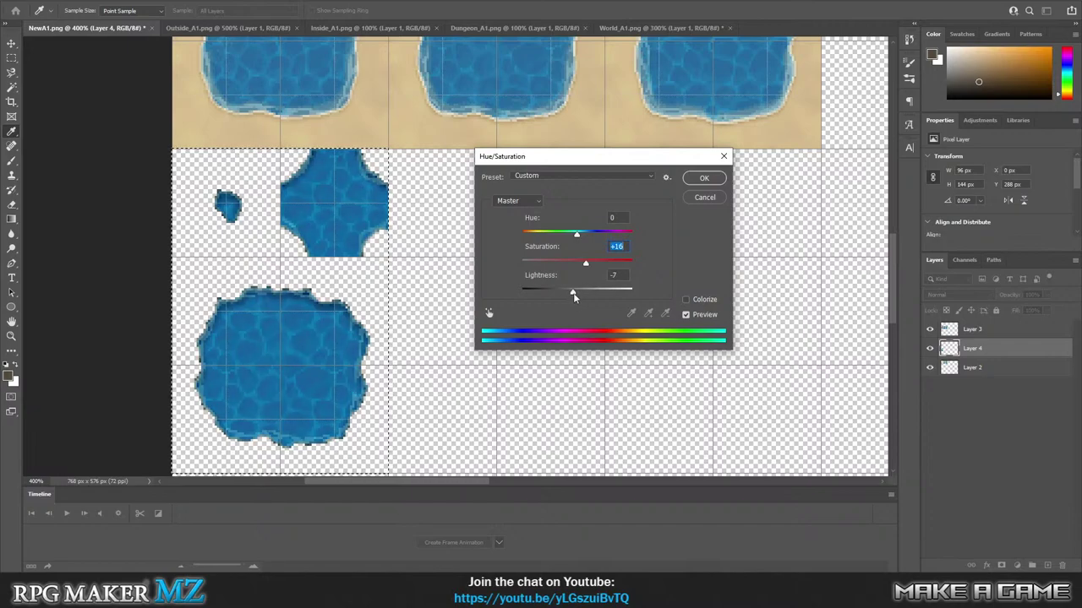
pyautogui.moveTo(573, 295); pyautogui.dragTo(573, 300)
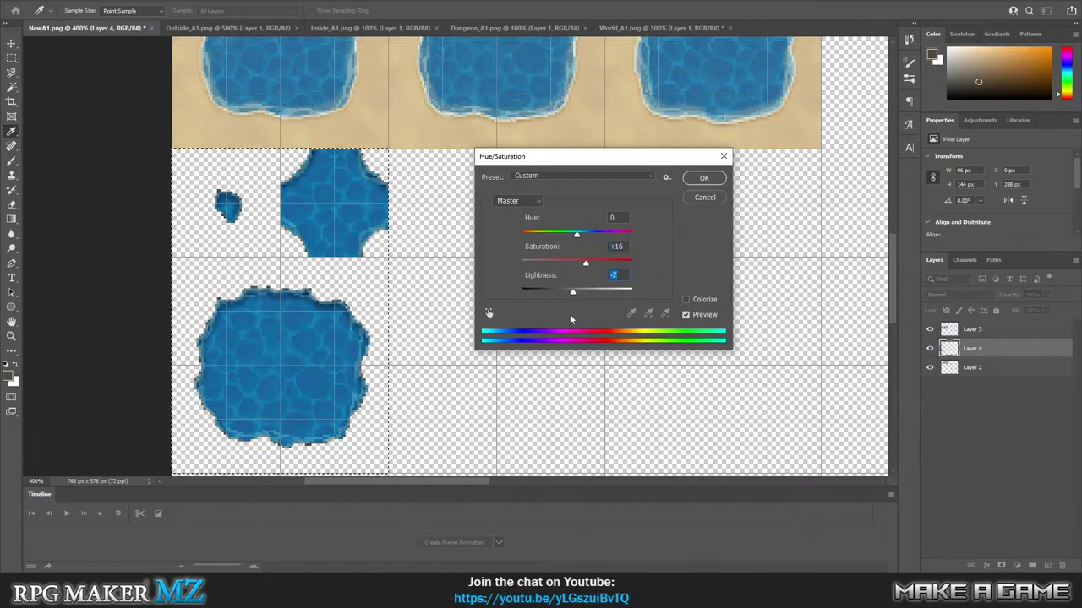
pyautogui.click(700, 181)
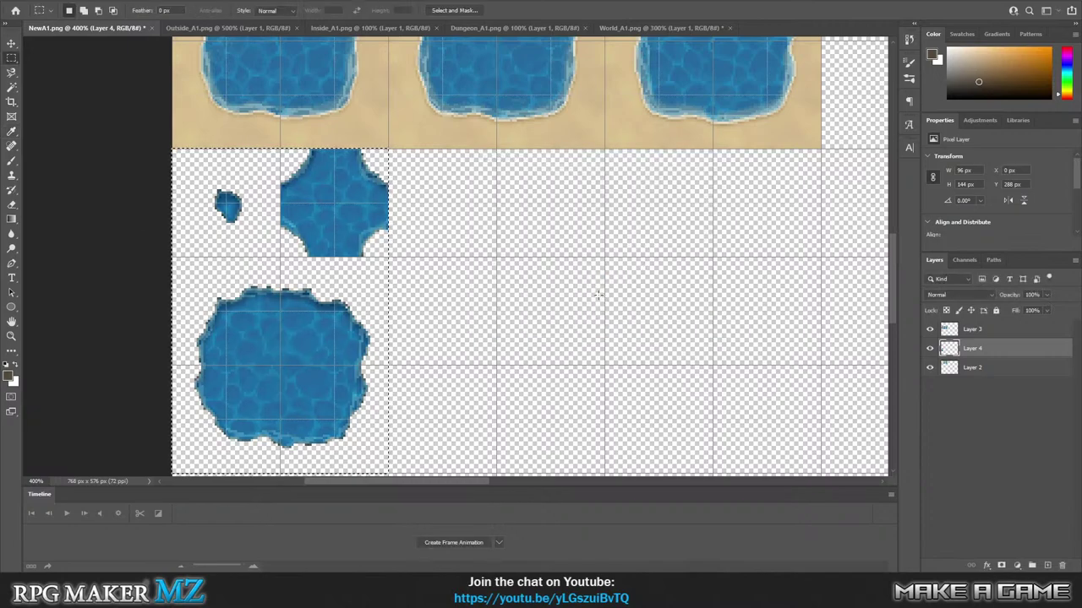
pyautogui.hotkey('ctrl', 'z')
# Try a Brightness/Contrast adjustment with contrast 33 on the selected water.
pyautogui.click(66, 0)
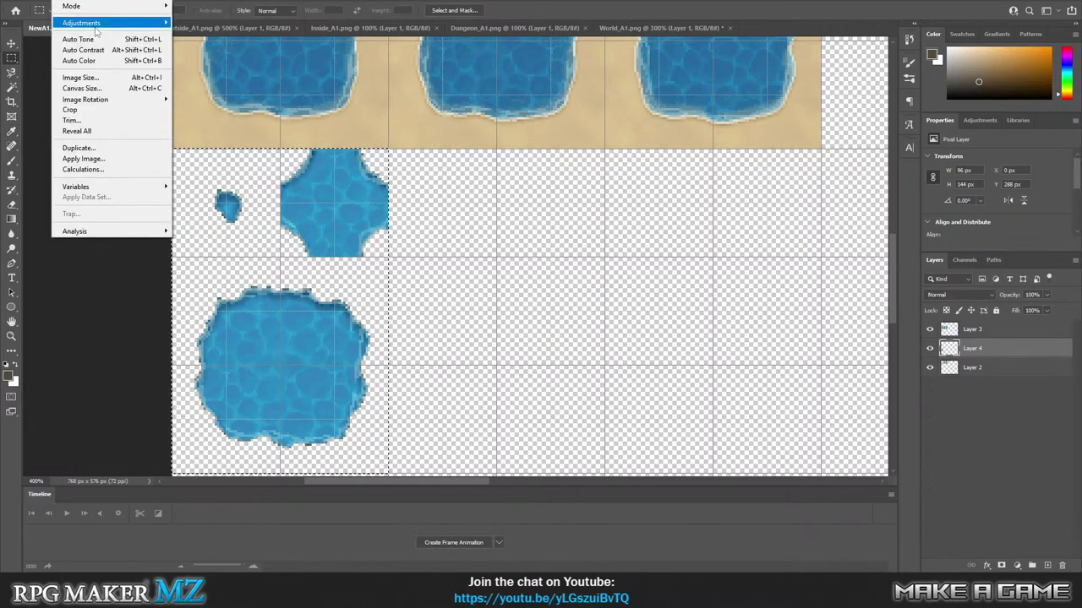
pyautogui.moveTo(127, 103)
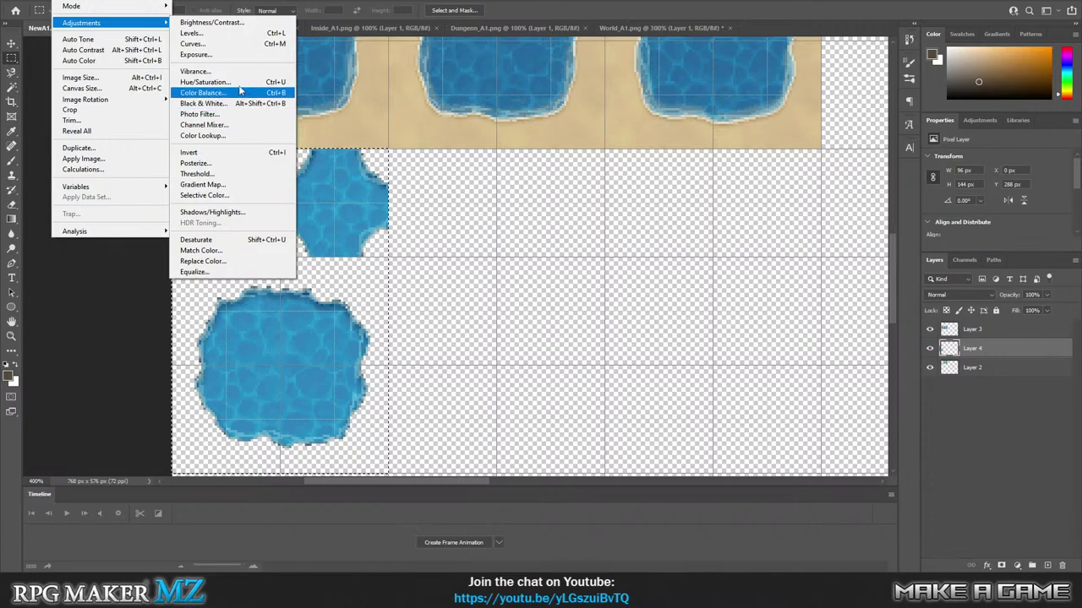
pyautogui.click(220, 24)
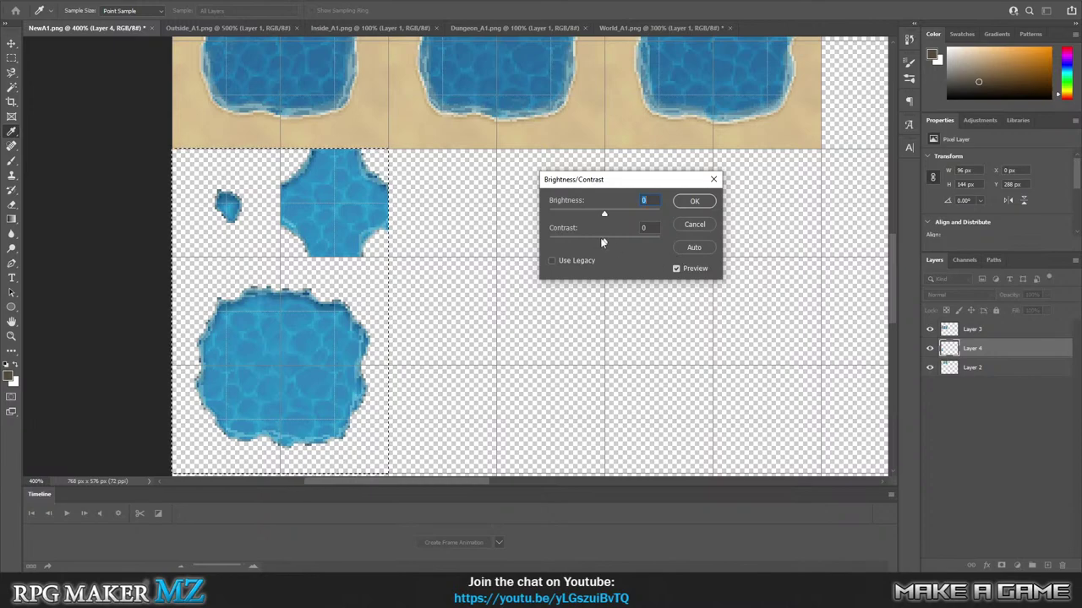
pyautogui.moveTo(593, 245); pyautogui.dragTo(612, 245)
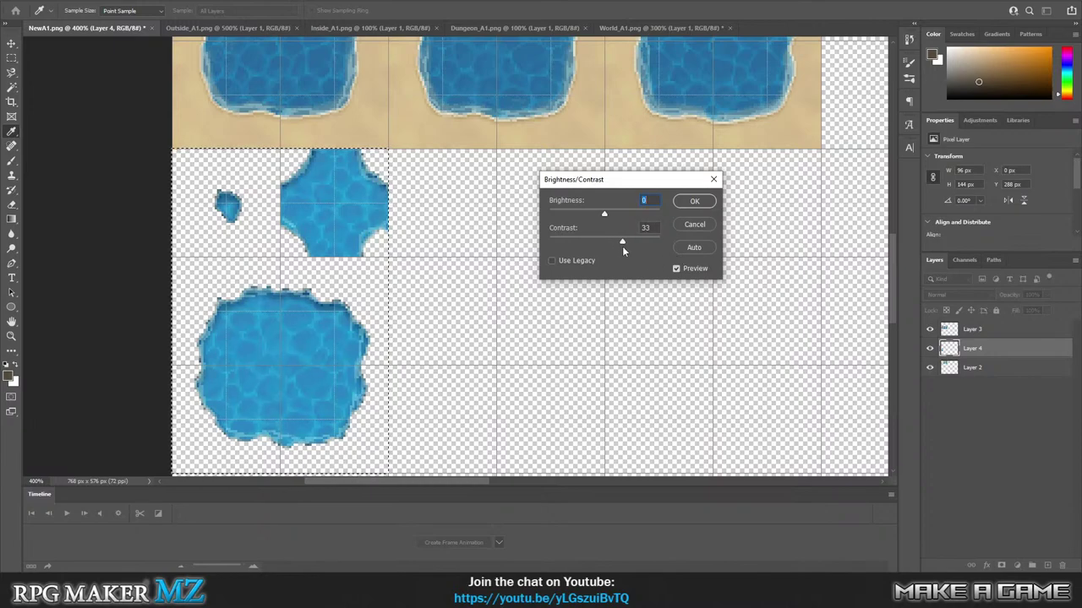
pyautogui.press('Tab')
pyautogui.click(693, 202)
pyautogui.press('m')
# Try a Hue/Saturation adjustment of saturation +22 and lightness -22 on the selected water.
pyautogui.click(76, 1)
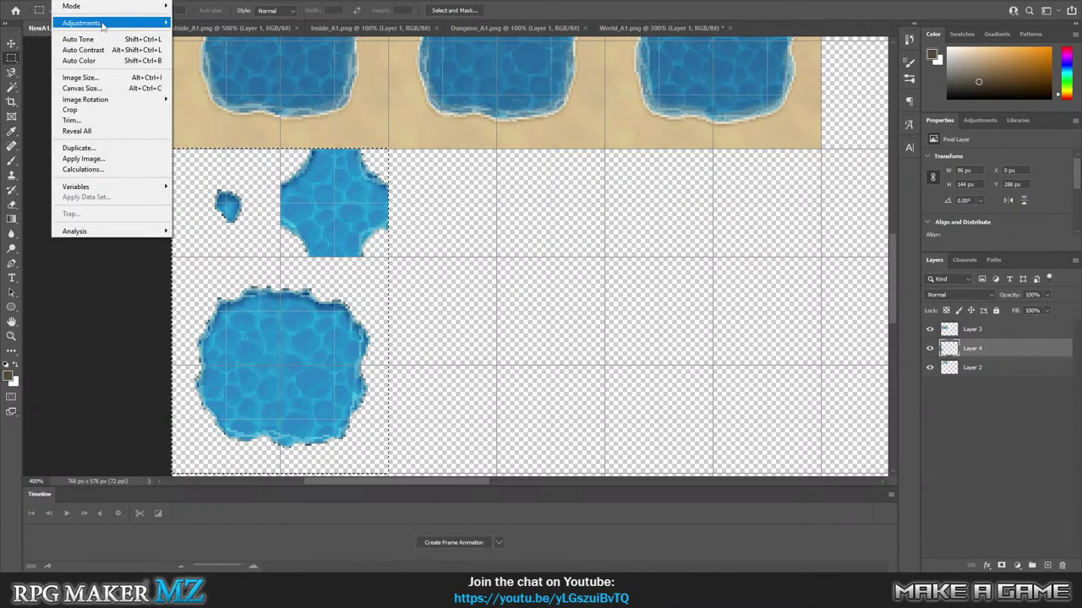
pyautogui.click(212, 77)
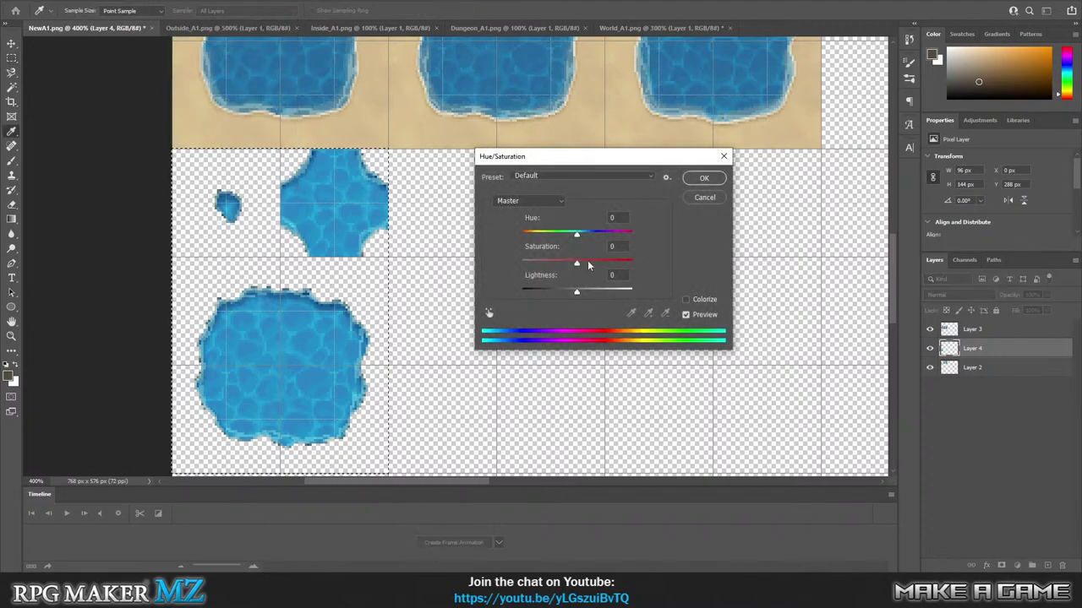
pyautogui.moveTo(577, 265); pyautogui.dragTo(564, 293)
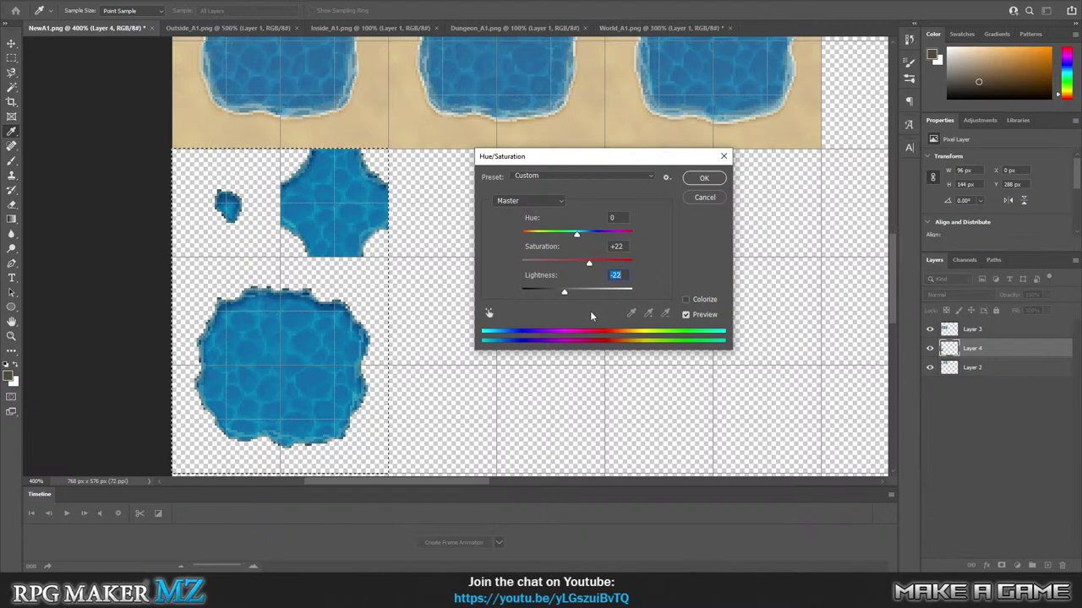
pyautogui.click(706, 197)
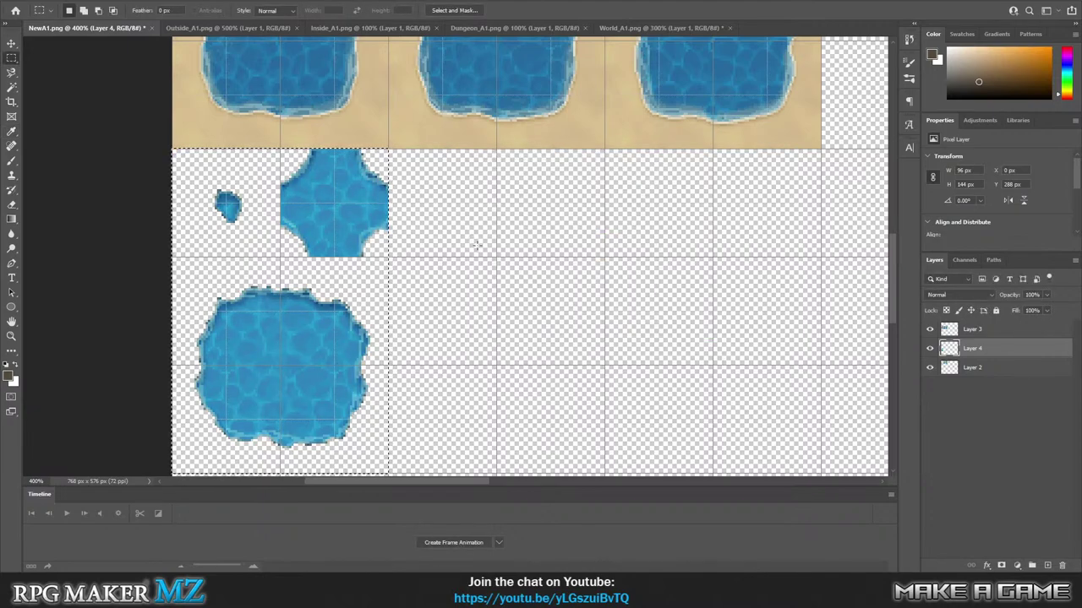
# Undo the remaining colour adjustment of the separated water and its rectangular selection.
pyautogui.click(44, 1)
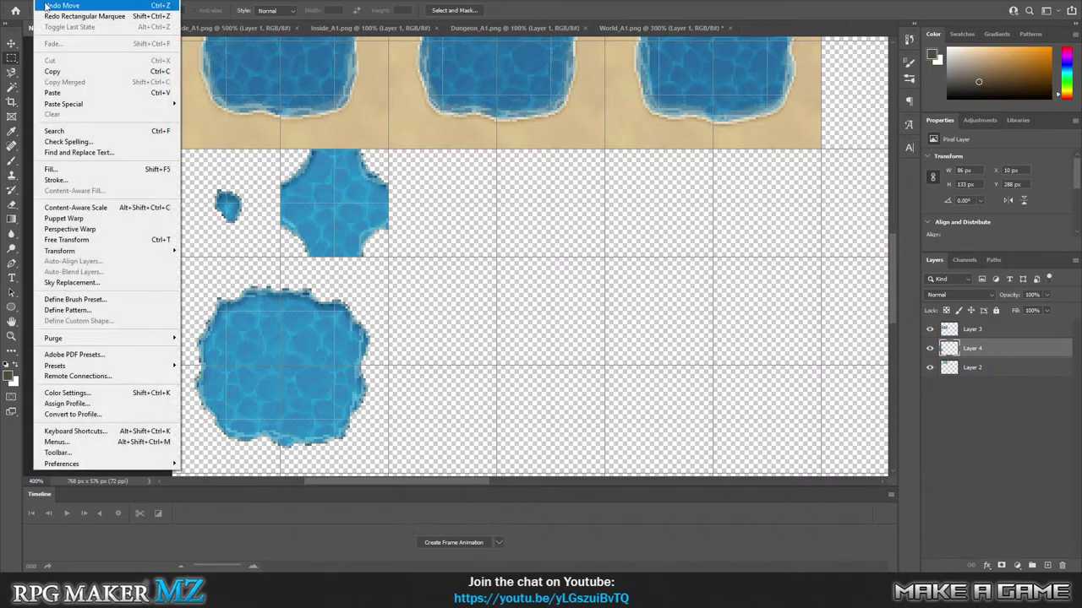
pyautogui.click(473, 218)
pyautogui.scroll(2, 474, 215)
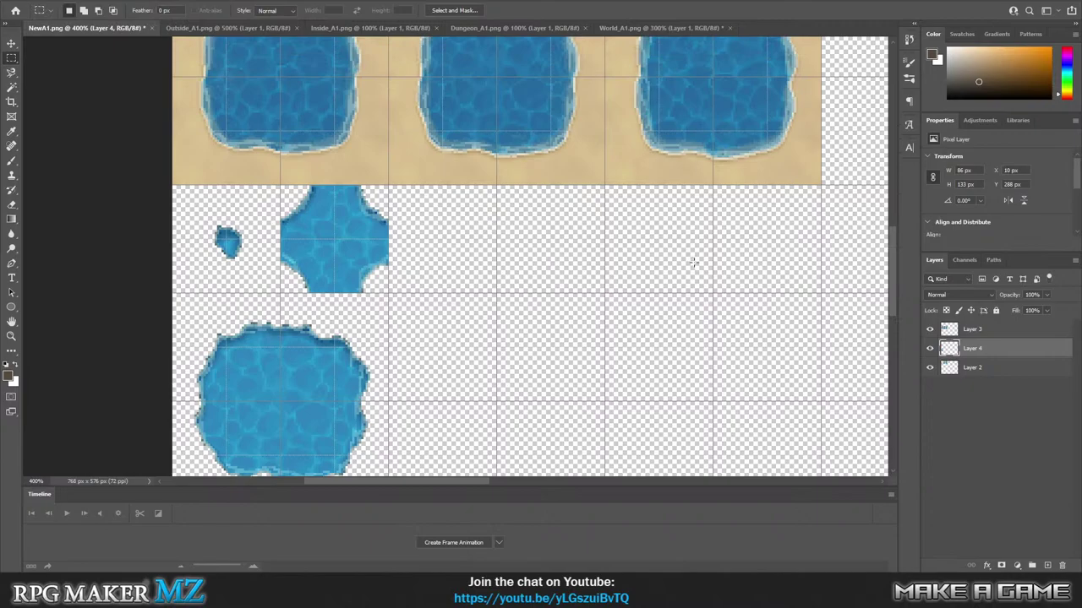
pyautogui.scroll(-1, 889, 304)
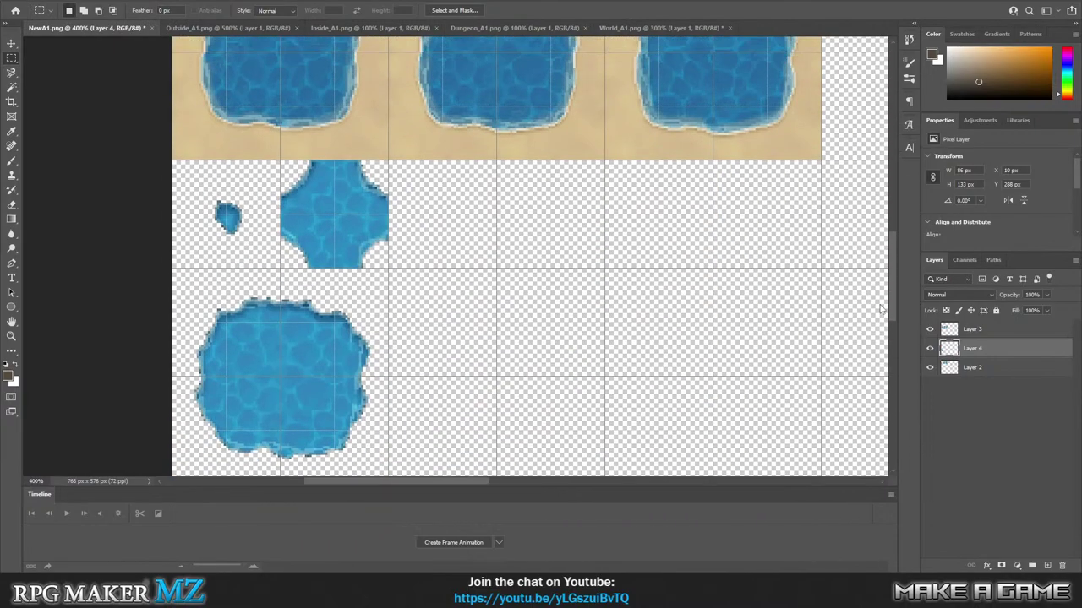
pyautogui.hotkey('ctrl', 'z')
pyautogui.click(42, 1)
pyautogui.click(71, 14)
pyautogui.scroll(3, 475, 248)
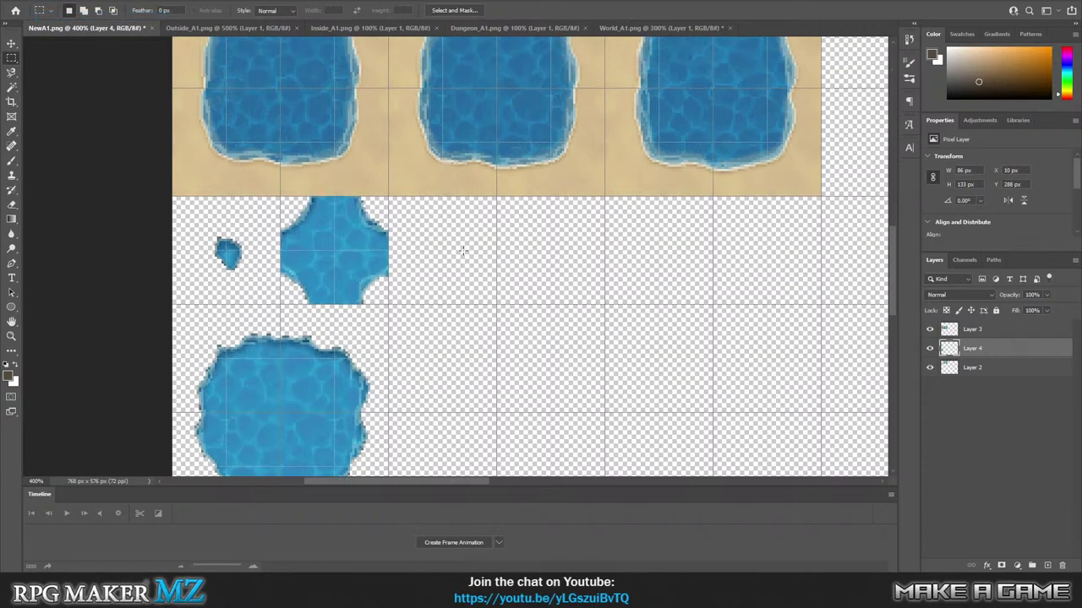
# Select the 192 × 144 px area with the second and third rock-bordered pools and copy it from Layer 2 to a new layer.
pyautogui.moveTo(892, 257); pyautogui.dragTo(893, 152)
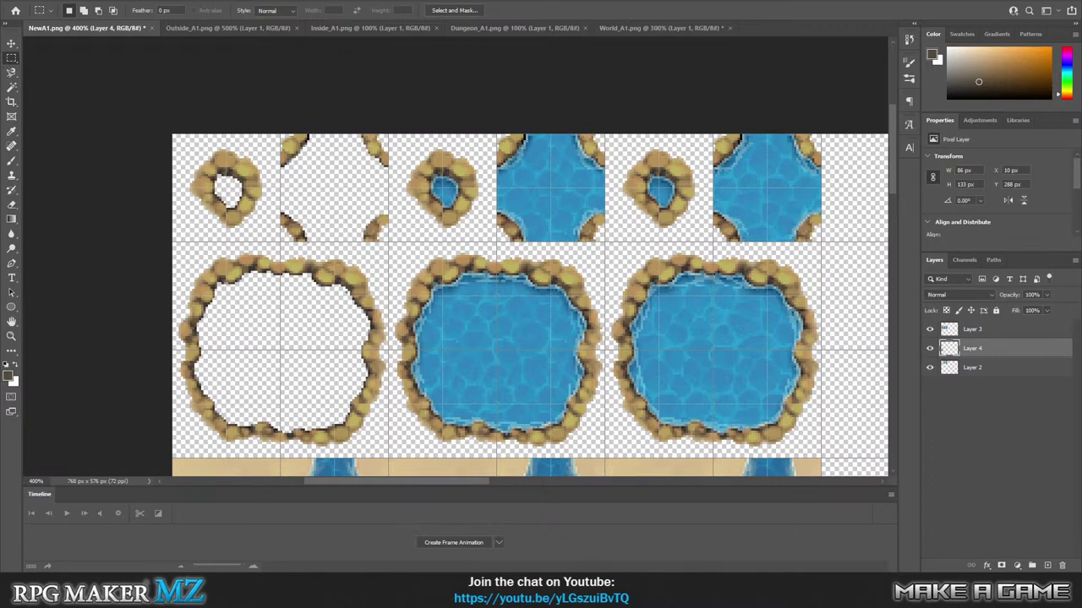
pyautogui.moveTo(390, 133); pyautogui.dragTo(769, 448)
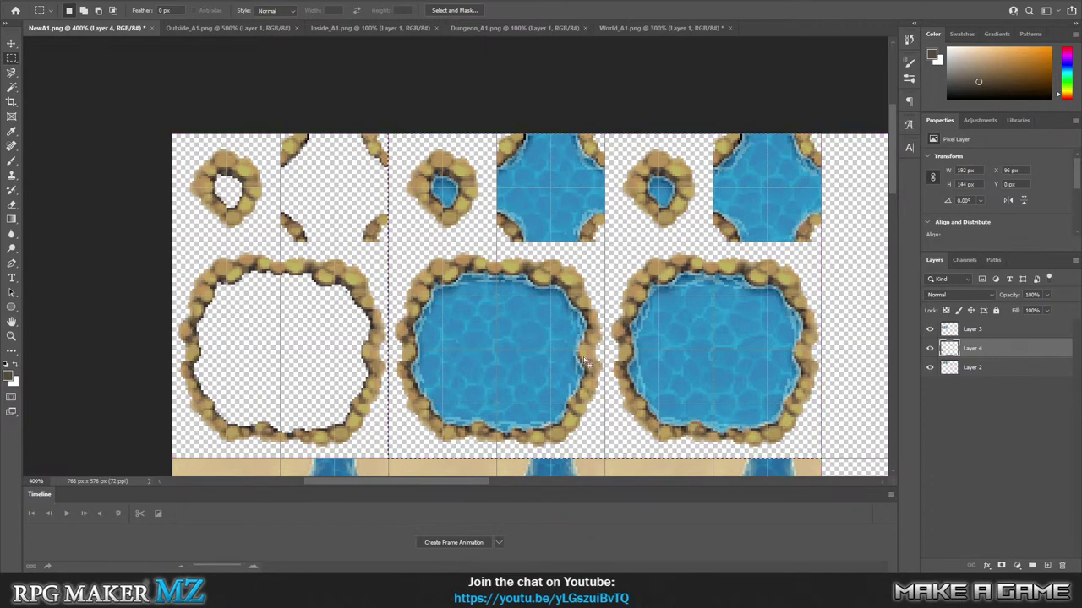
pyautogui.hotkey('ctrl', 'c')
pyautogui.press('Return')
pyautogui.click(967, 367)
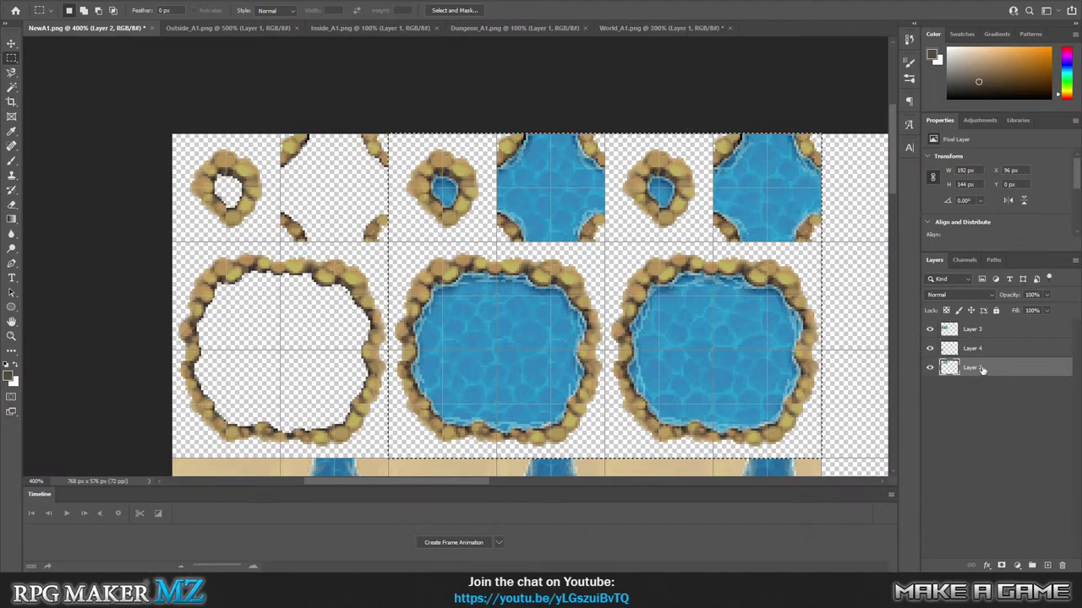
pyautogui.scroll(-10, 897, 139)
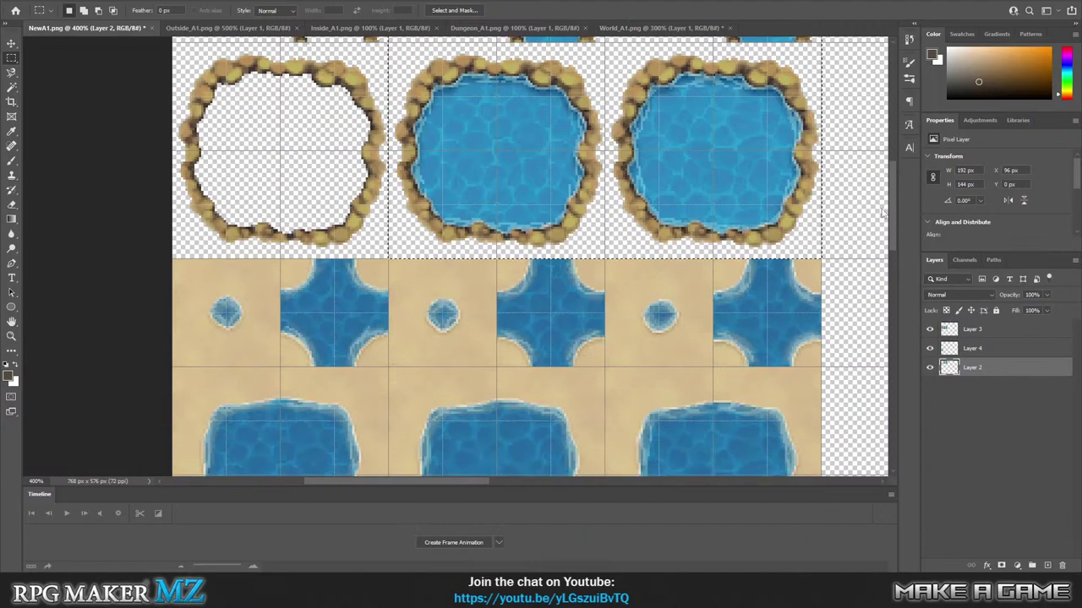
pyautogui.hotkey('ctrl', 'j')
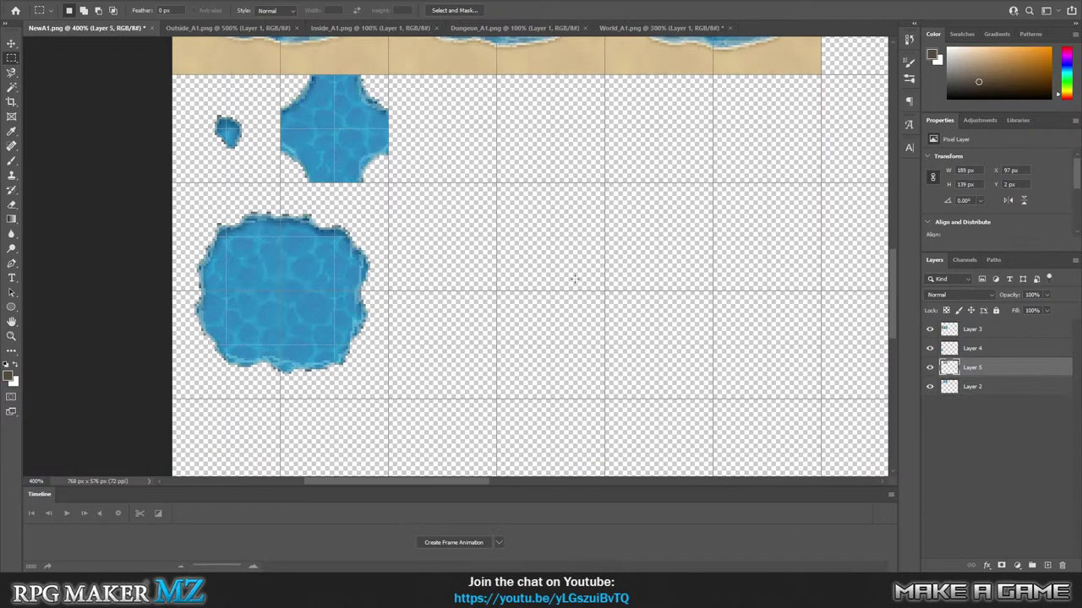
# Move the copied rock-bordered pools into the two tile blocks beside the separated water, aligned to the grid at X 99 px, Y 288 px.
pyautogui.scroll(5, 591, 253)
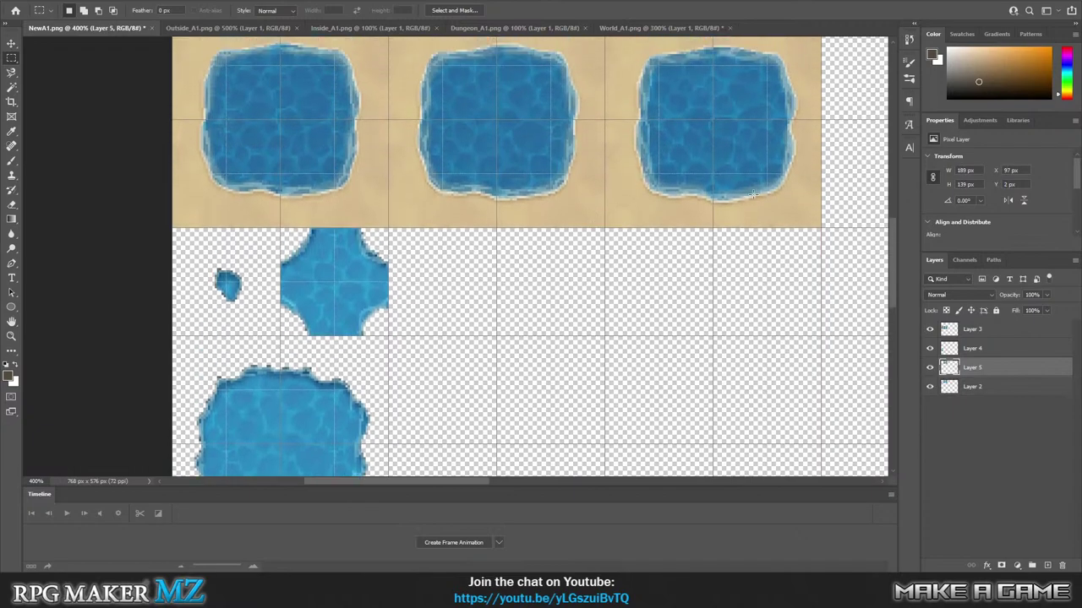
pyautogui.hotkey('ctrl', '-')
pyautogui.hotkey('ctrl', '-')
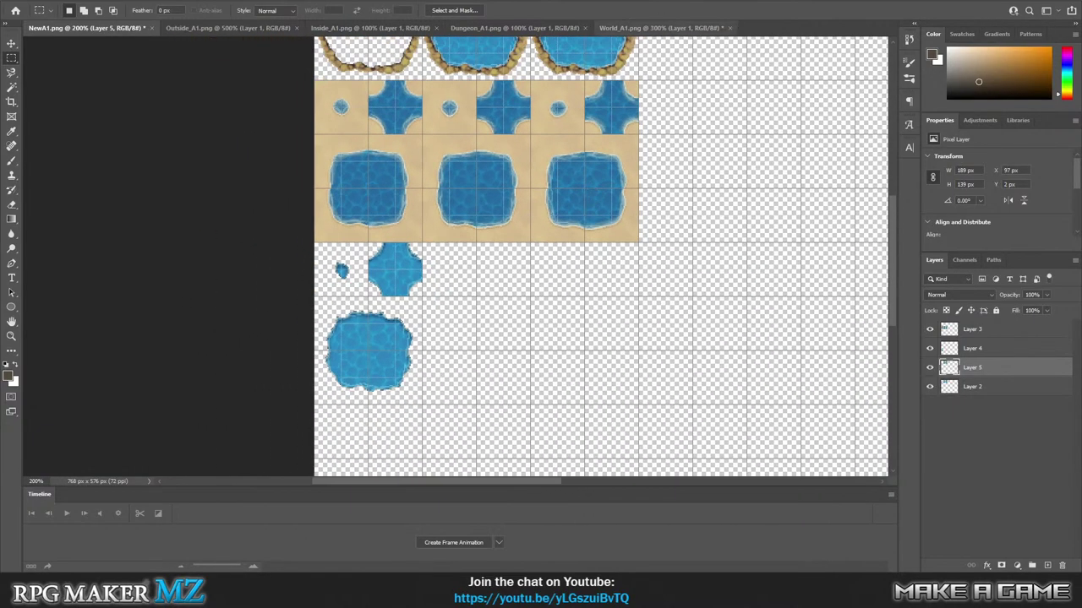
pyautogui.scroll(5, 303, 293)
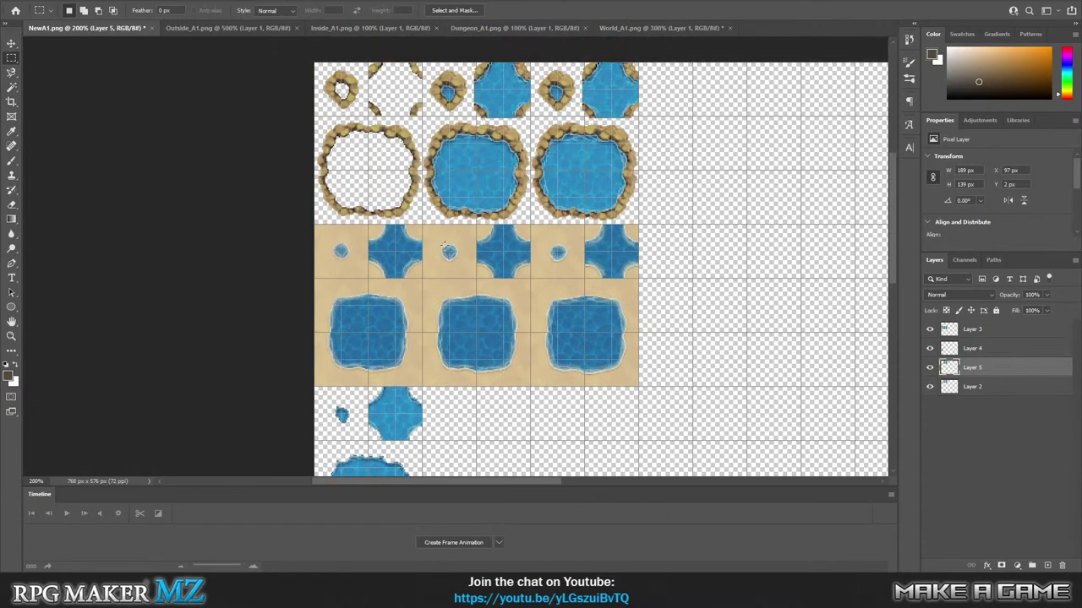
pyautogui.click(10, 43)
pyautogui.moveTo(452, 102); pyautogui.dragTo(455, 429)
pyautogui.scroll(-5, 490, 386)
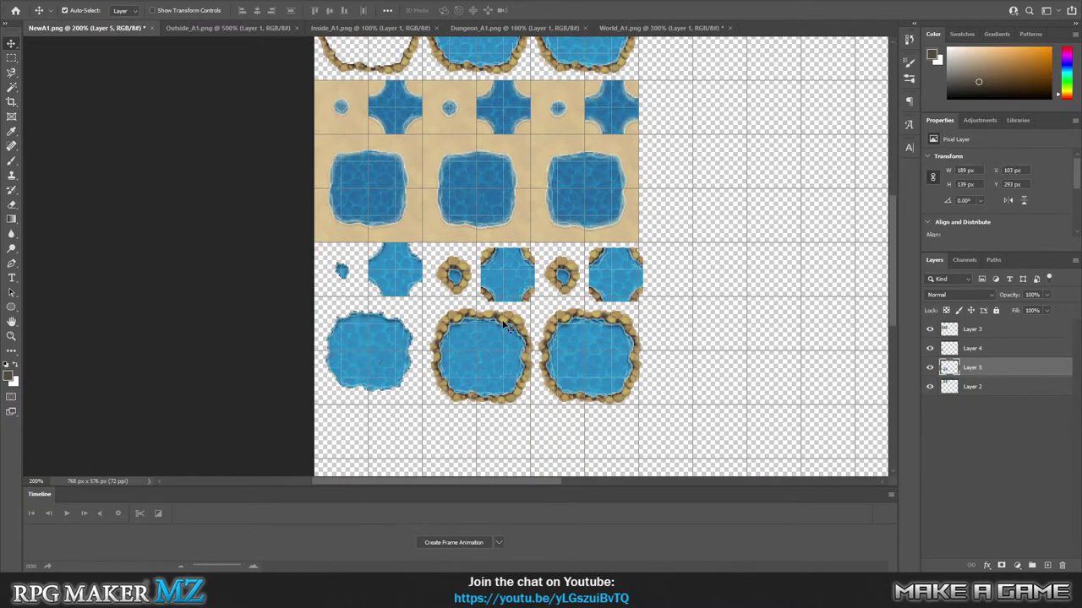
pyautogui.click(507, 271)
pyautogui.moveTo(507, 271); pyautogui.dragTo(506, 272)
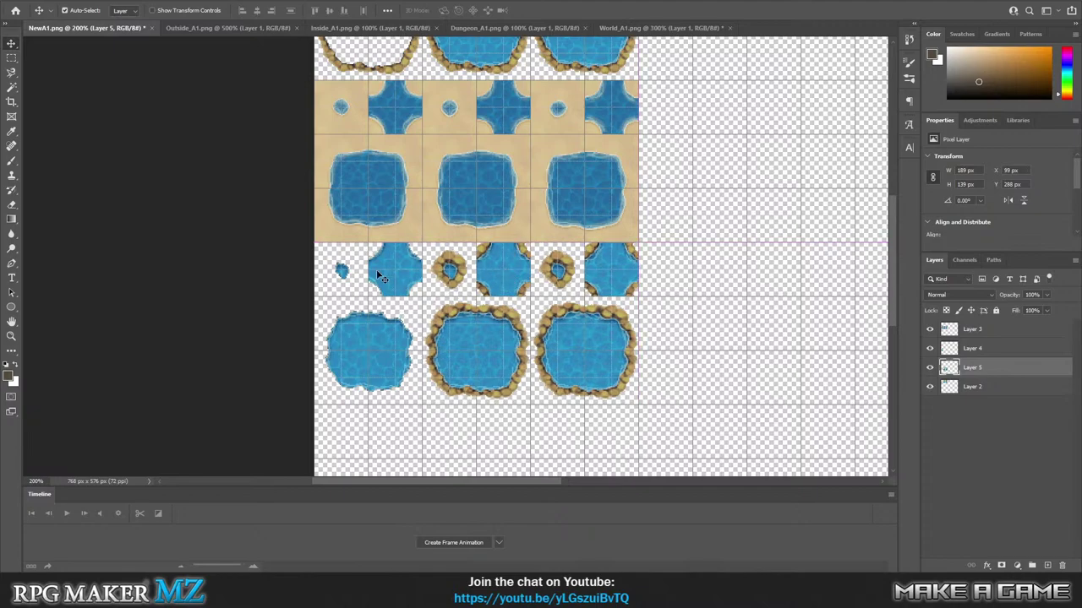
# Move Layer 4 with the separated water below Layer 5 in the layer order.
pyautogui.click(985, 349)
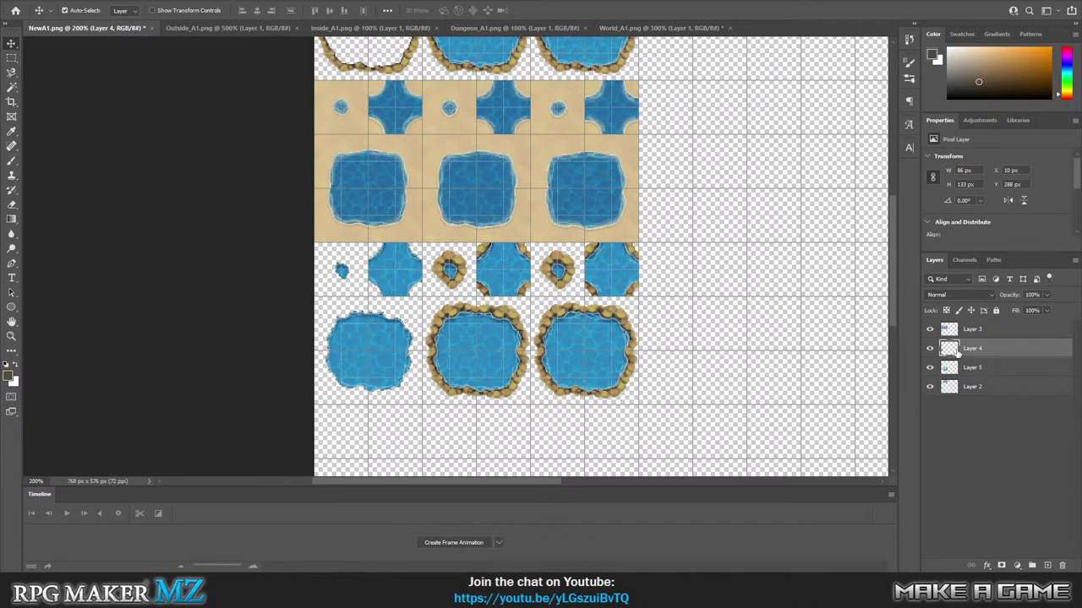
pyautogui.click(1005, 373)
pyautogui.click(988, 386)
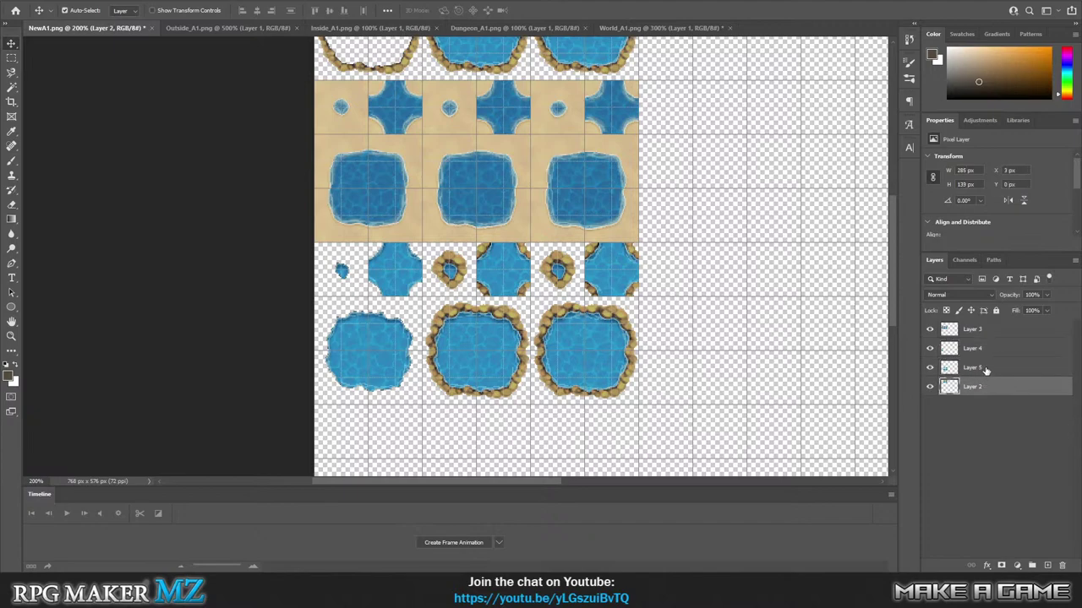
pyautogui.moveTo(987, 349); pyautogui.dragTo(987, 368)
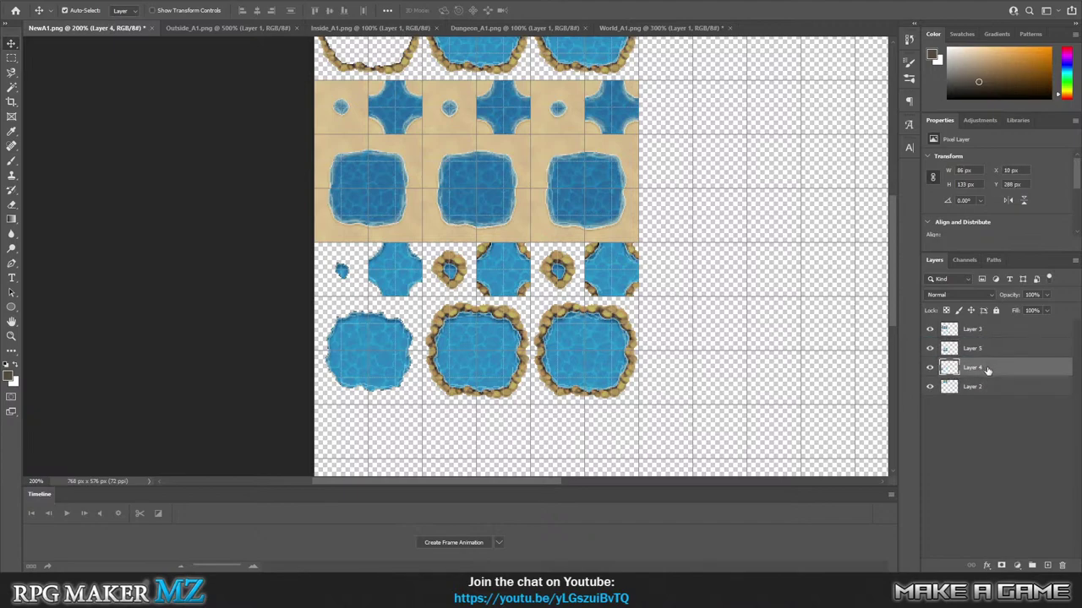
# Select the 96 × 144 px block of separated water with a rectangular marquee and hide Layer 5.
pyautogui.click(12, 57)
pyautogui.moveTo(312, 241); pyautogui.dragTo(443, 381)
pyautogui.click(930, 348)
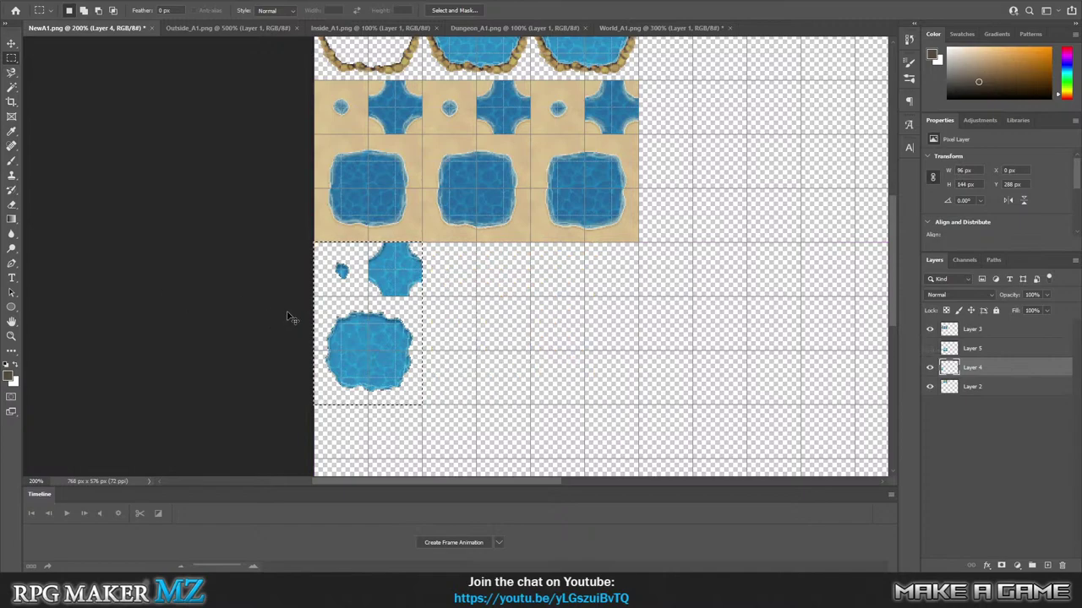
# Duplicate the separated water onto two new layers and place the copies in the next two tile blocks of the same row.
pyautogui.hotkey('ctrl', 'j')
pyautogui.press('v')
pyautogui.moveTo(367, 352); pyautogui.dragTo(483, 350)
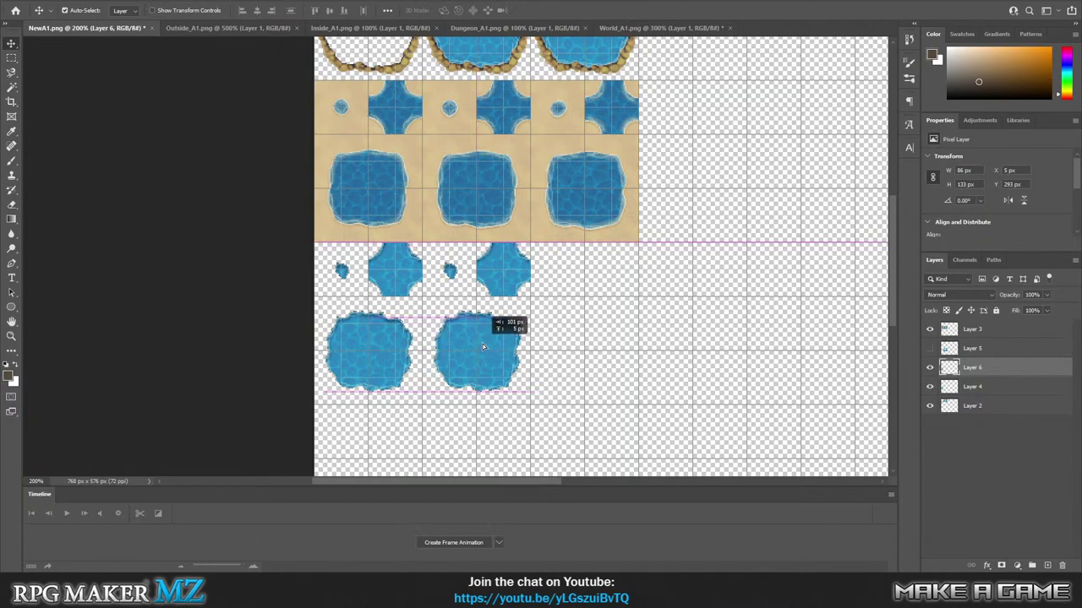
pyautogui.hotkey('ctrl', 'j')
pyautogui.moveTo(618, 305); pyautogui.dragTo(611, 364)
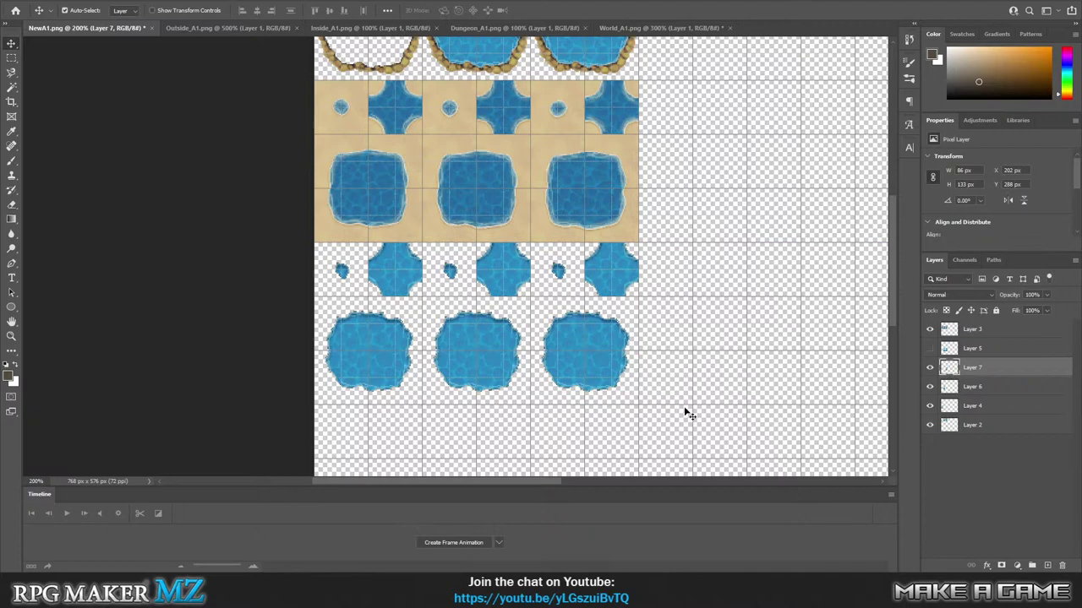
# Merge Layers 7, 6 and 4, which hold the three separated water frames, into a single layer.
pyautogui.keyDown('shift'); pyautogui.click(982, 414); pyautogui.keyUp('shift')
pyautogui.rightClick(989, 396)
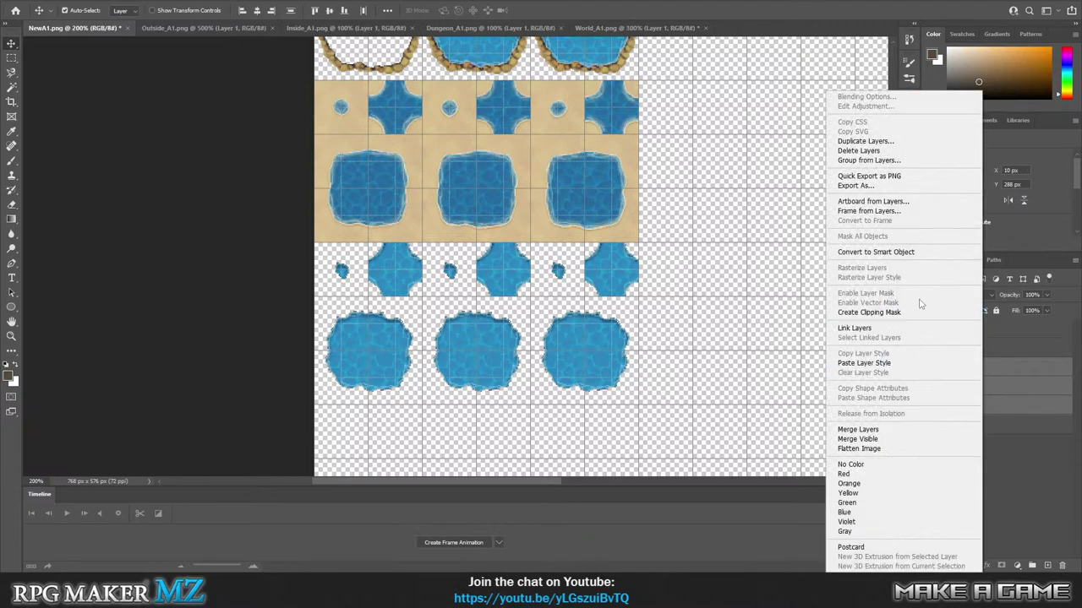
pyautogui.click(884, 430)
# Show Layer 5 with the rock-bordered pools and clip it to the merged water layer with a clipping mask.
pyautogui.click(978, 348)
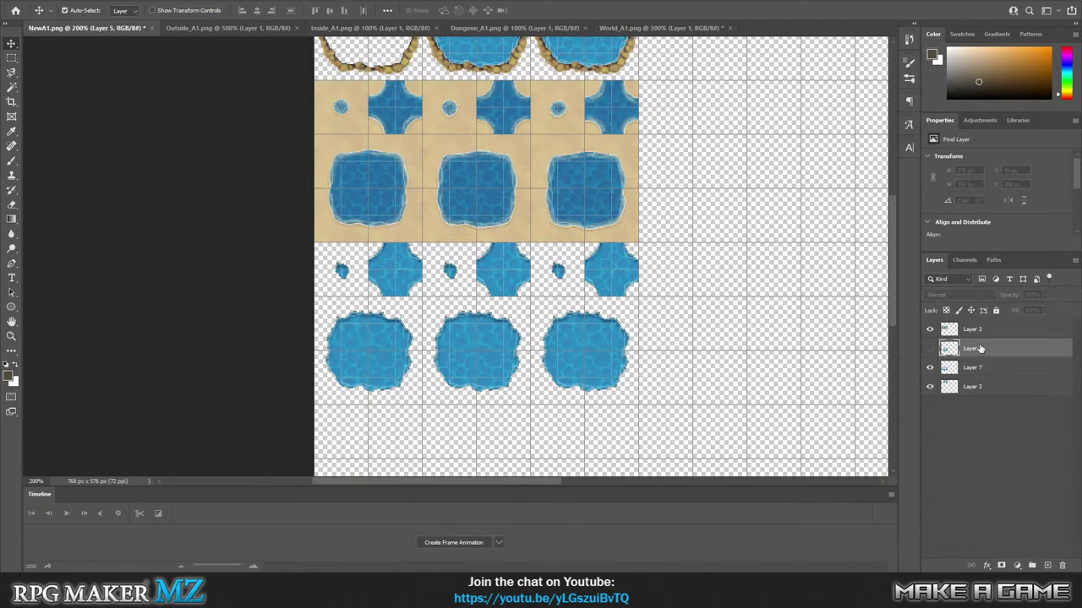
pyautogui.rightClick(979, 348)
pyautogui.press('Escape')
pyautogui.click(930, 348)
pyautogui.rightClick(979, 348)
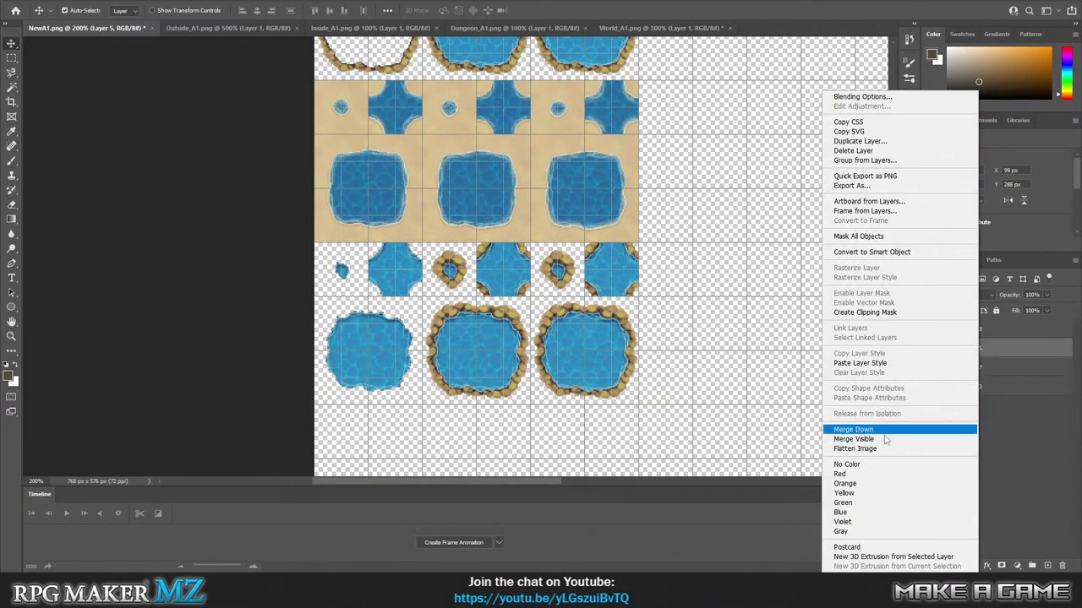
pyautogui.click(893, 320)
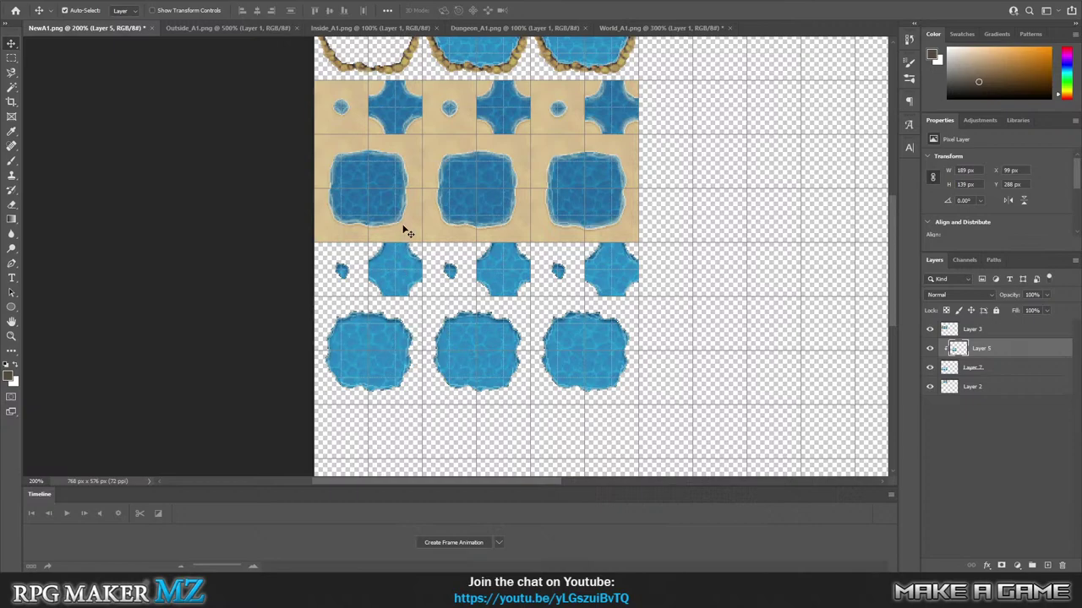
pyautogui.scroll(3, 446, 244)
pyautogui.scroll(1, 445, 253)
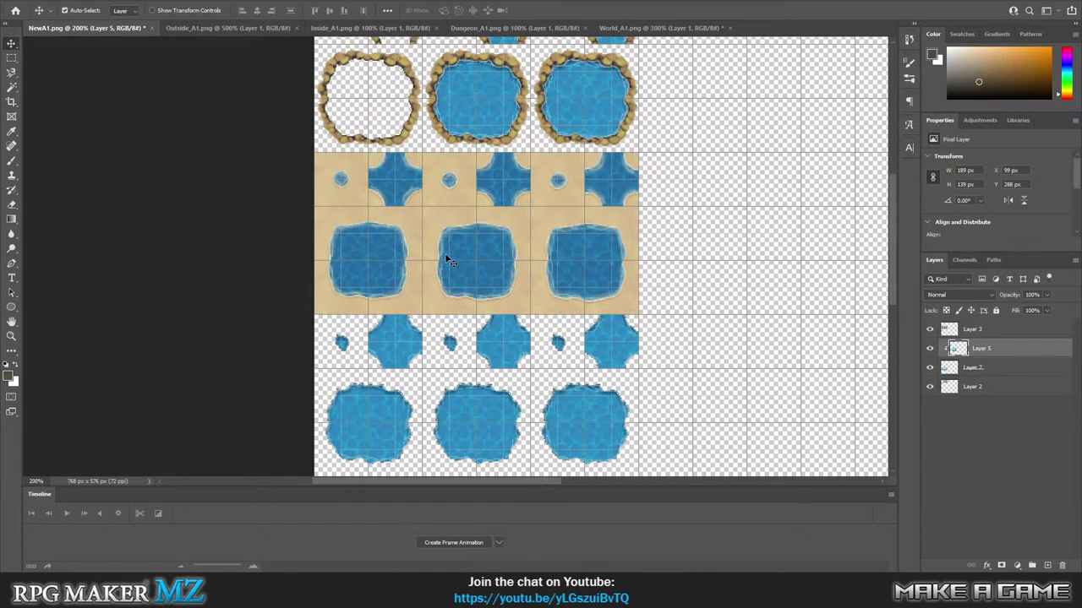
pyautogui.scroll(1, 445, 253)
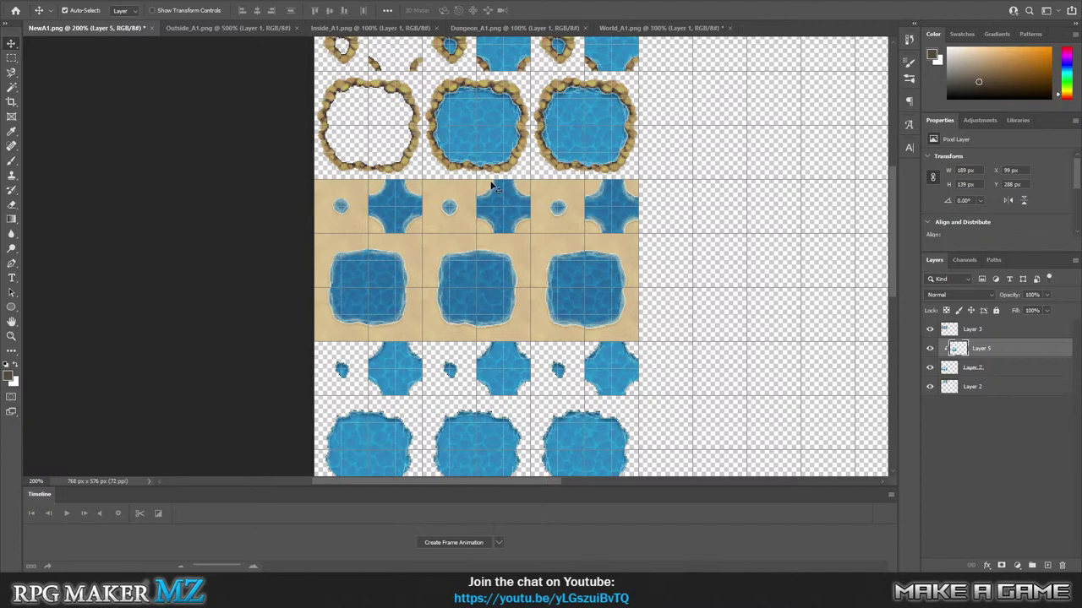
pyautogui.scroll(-3, 507, 253)
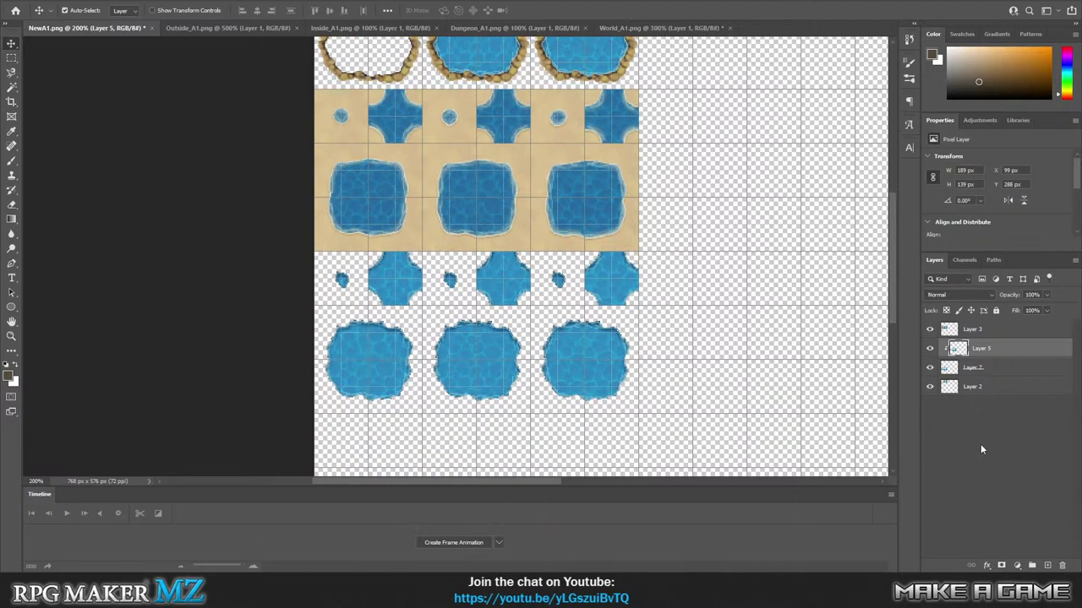
# Merge the clipped Layer 5 with Layer 7 and toggle the merged layer's visibility to check it.
pyautogui.rightClick(986, 350)
pyautogui.click(997, 354)
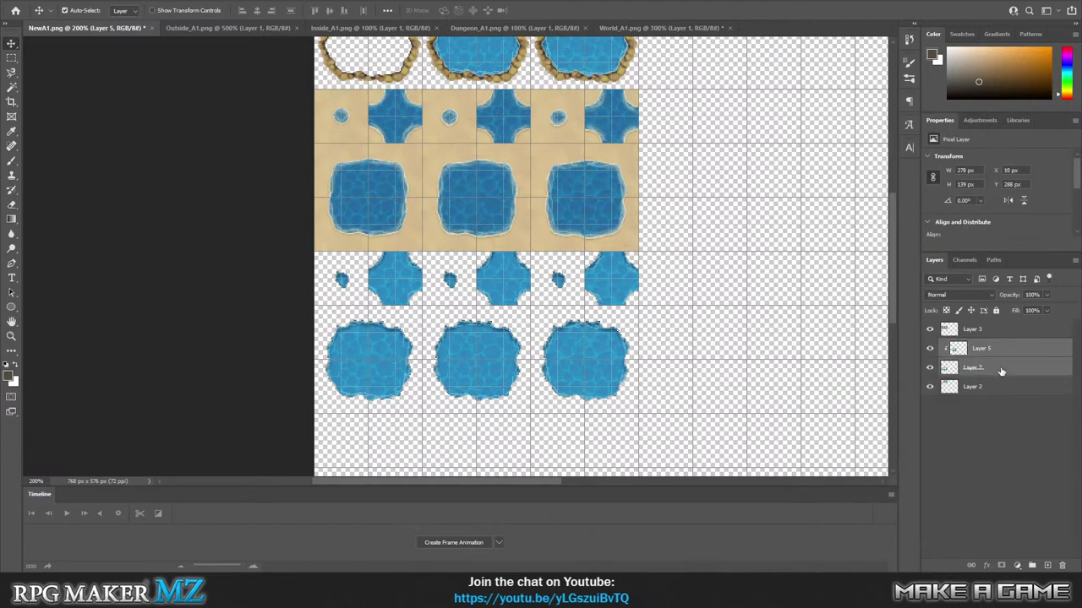
pyautogui.keyDown('shift'); pyautogui.click(1000, 368); pyautogui.keyUp('shift')
pyautogui.rightClick(1001, 370)
pyautogui.click(916, 429)
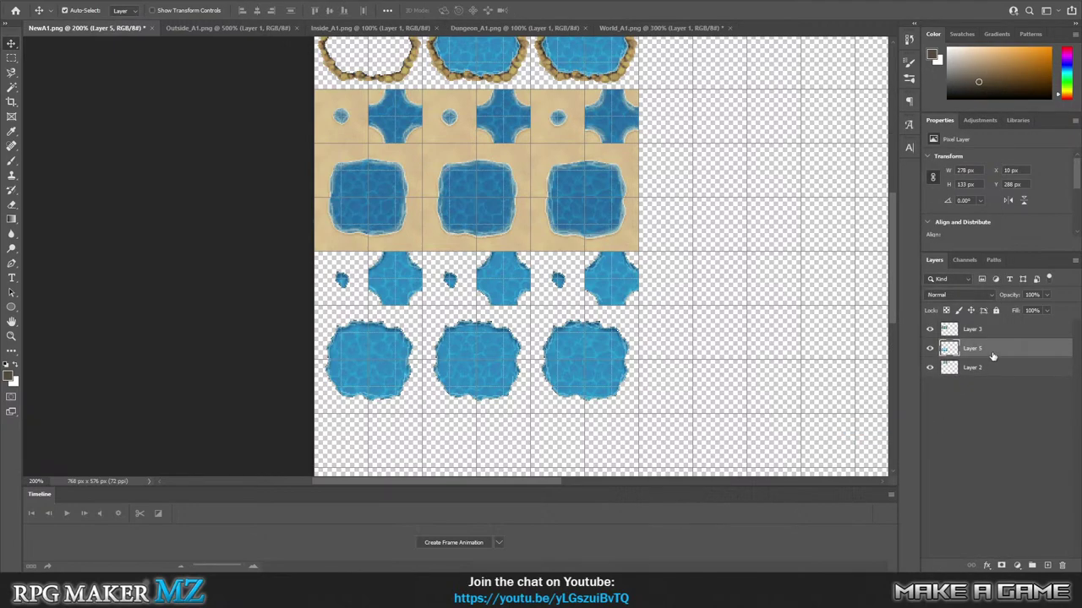
pyautogui.click(930, 349)
pyautogui.click(930, 349)
# Darken the separated water on Layer 5 with Brightness/Contrast, using brightness -43 and contrast 30.
pyautogui.click(51, 1)
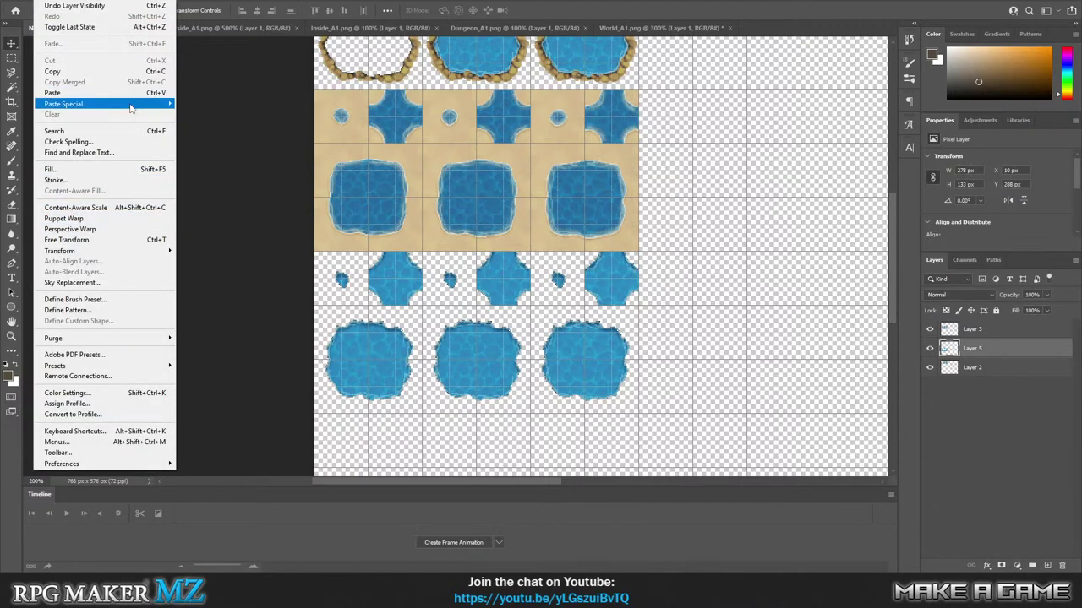
pyautogui.moveTo(67, 2)
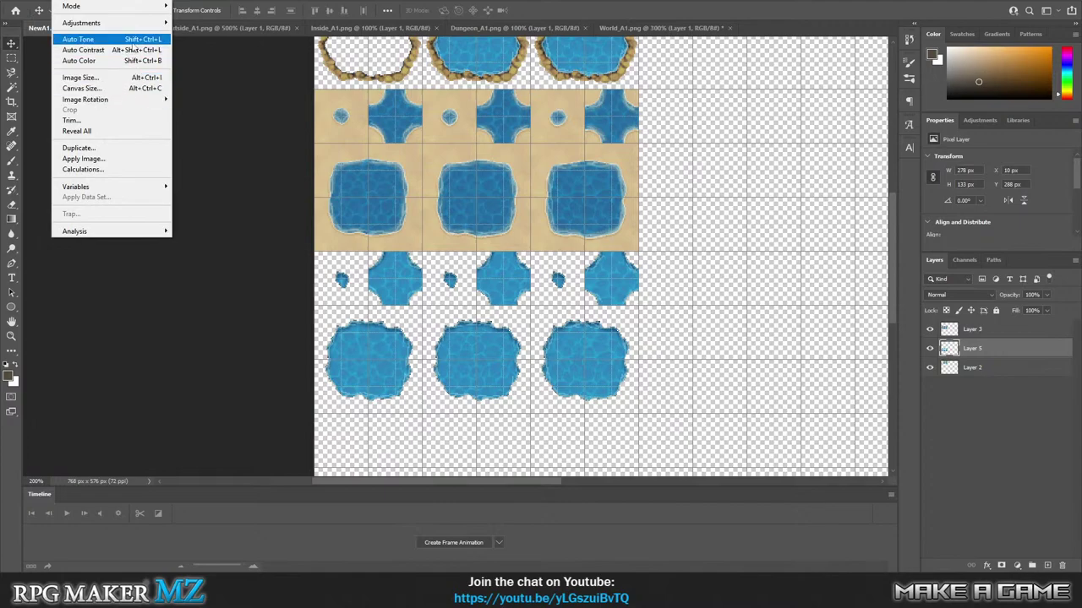
pyautogui.moveTo(142, 24)
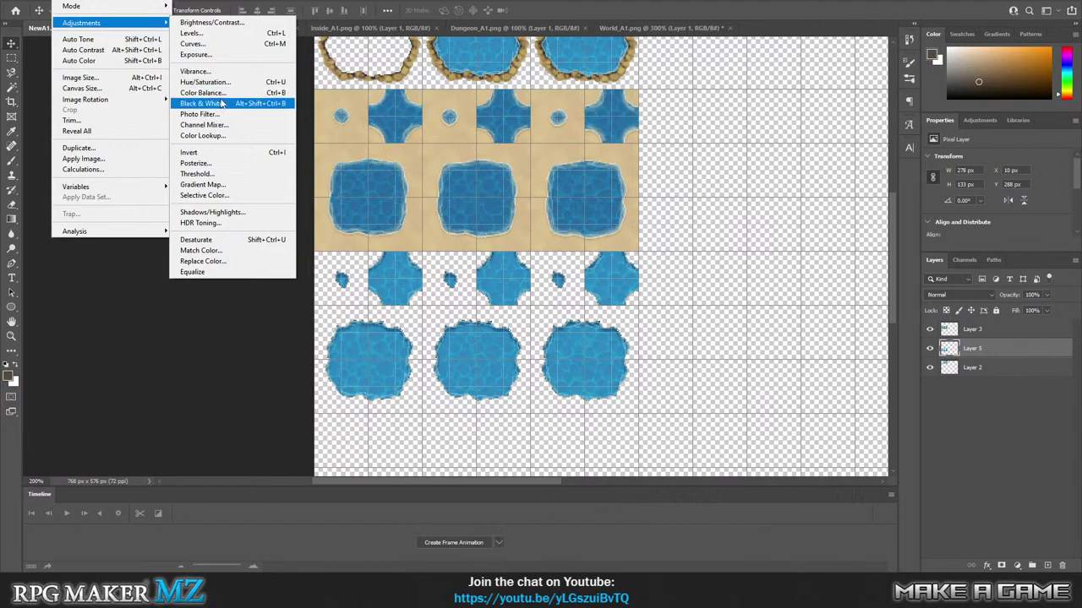
pyautogui.click(211, 24)
pyautogui.moveTo(626, 182); pyautogui.dragTo(203, 156)
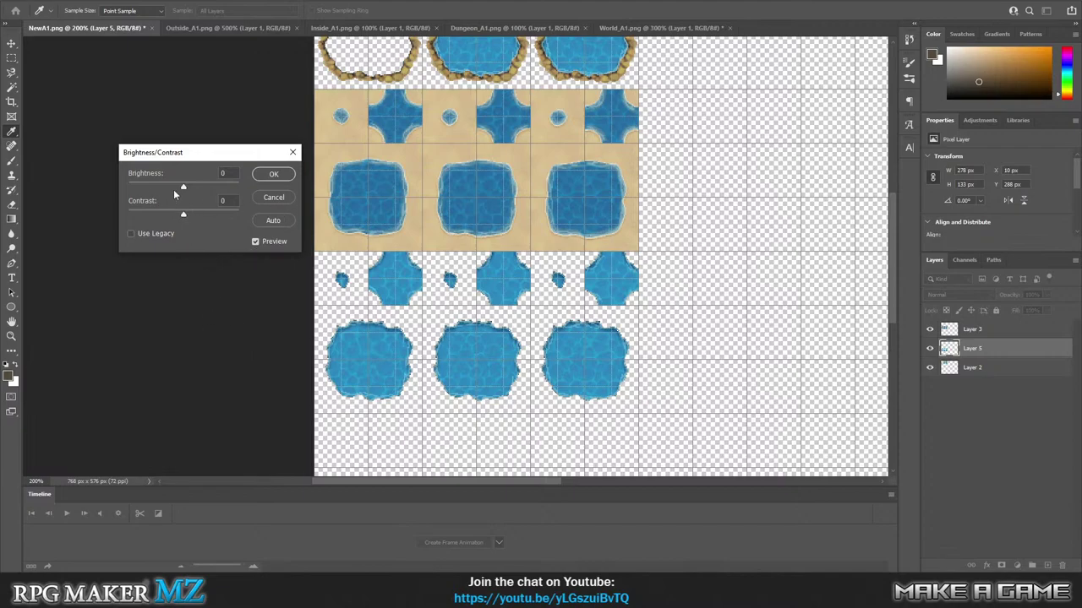
pyautogui.moveTo(183, 189); pyautogui.dragTo(199, 217)
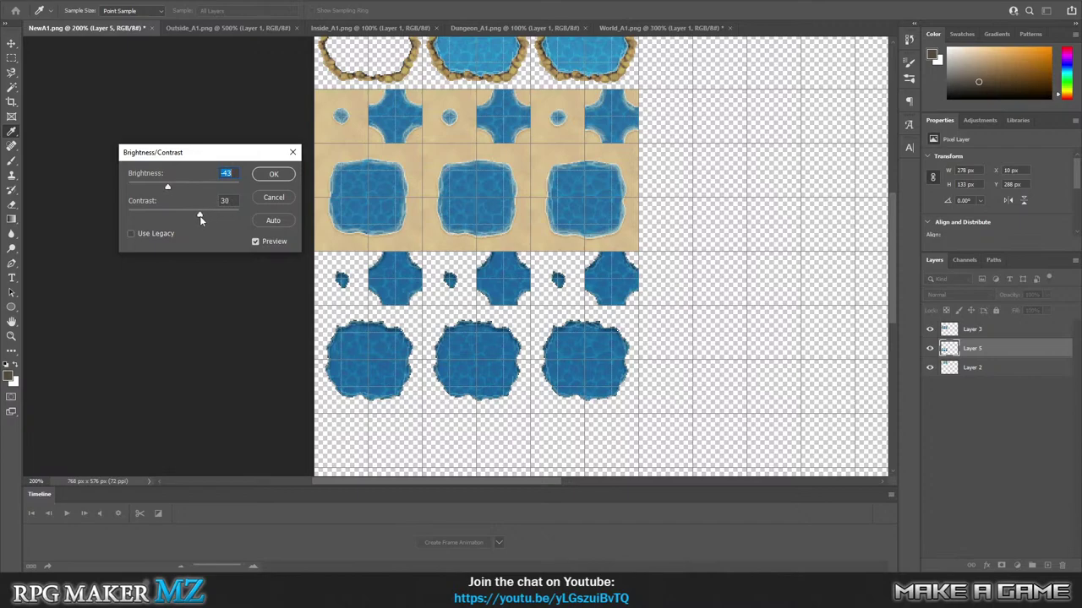
pyautogui.write('-')
pyautogui.click(273, 175)
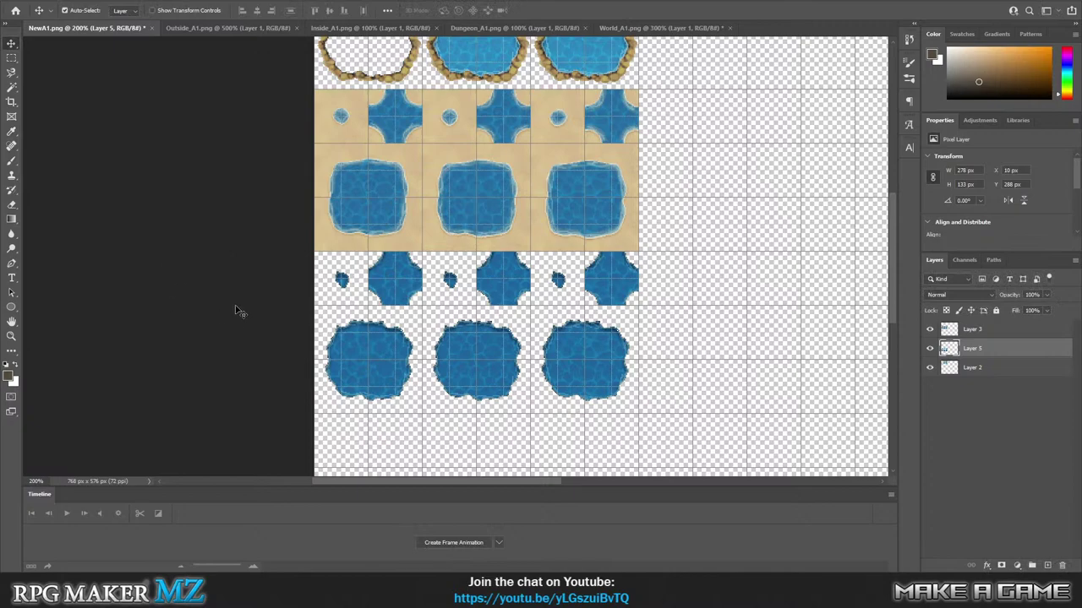
pyautogui.click(73, 2)
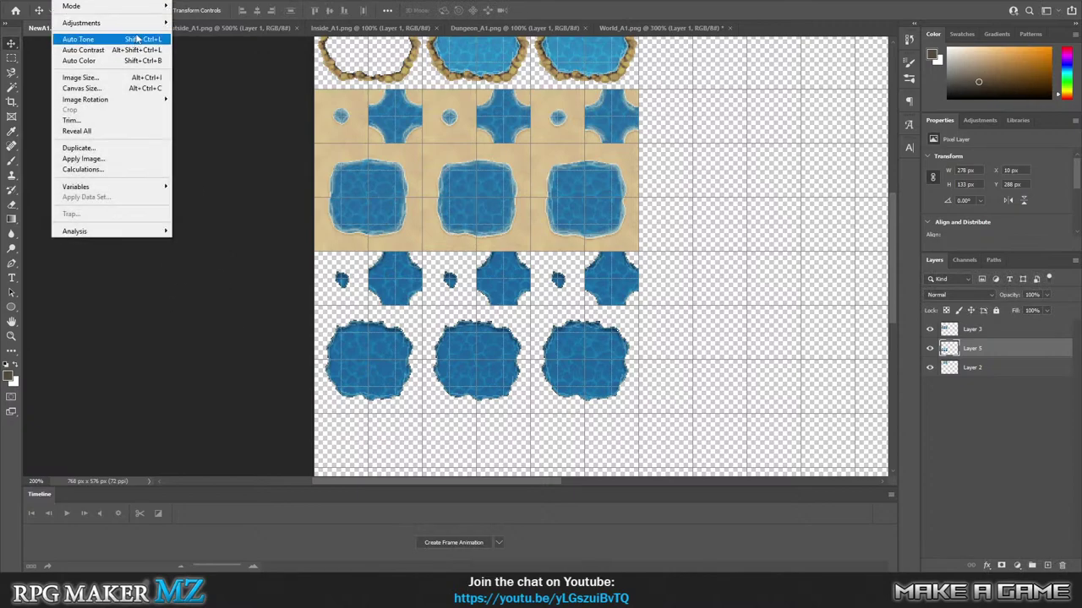
pyautogui.moveTo(127, 23)
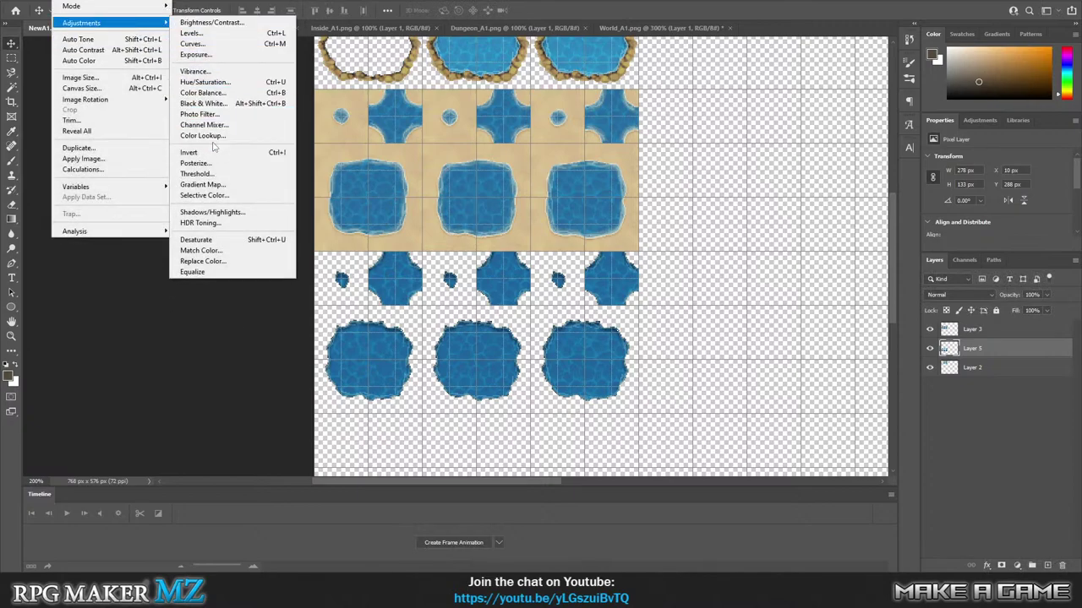
pyautogui.click(221, 93)
pyautogui.moveTo(329, 164); pyautogui.dragTo(154, 151)
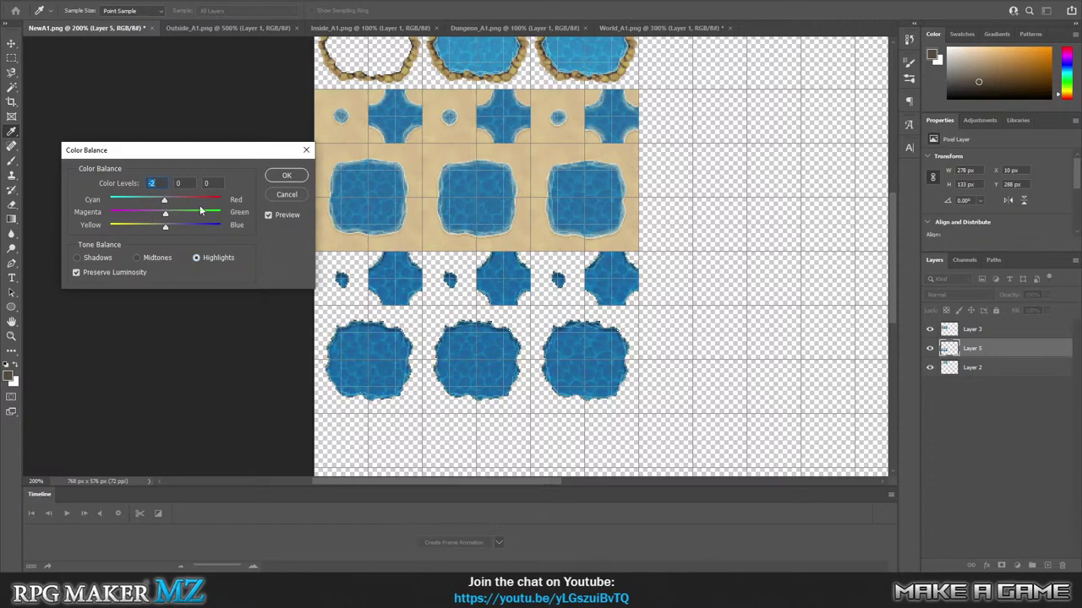
pyautogui.click(283, 194)
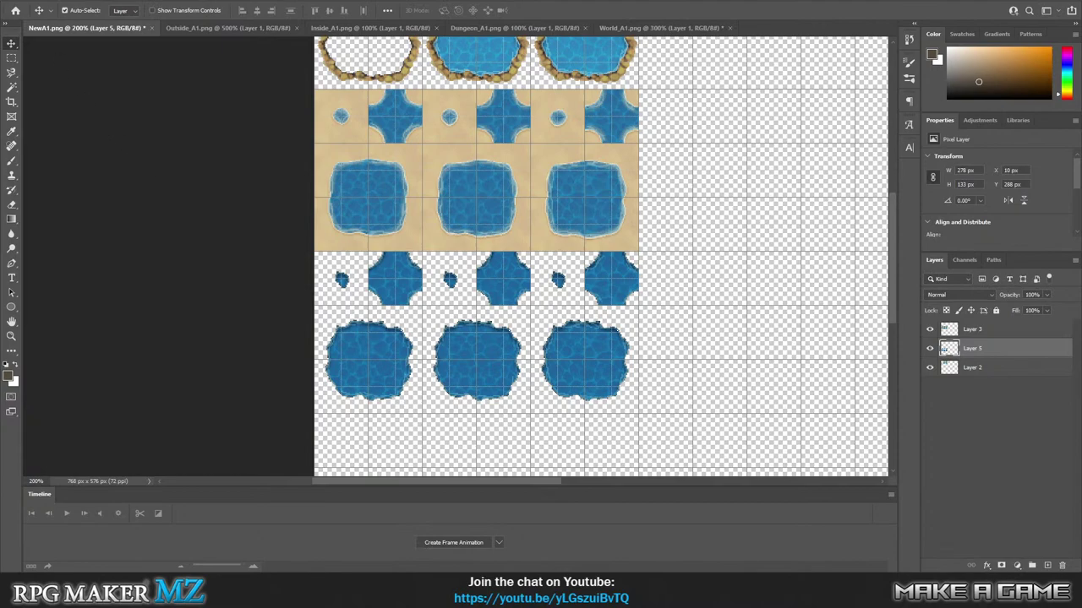
# Slightly increase the saturation of the separated water on Layer 5 with a Hue/Saturation adjustment.
pyautogui.click(62, 2)
pyautogui.moveTo(95, 29)
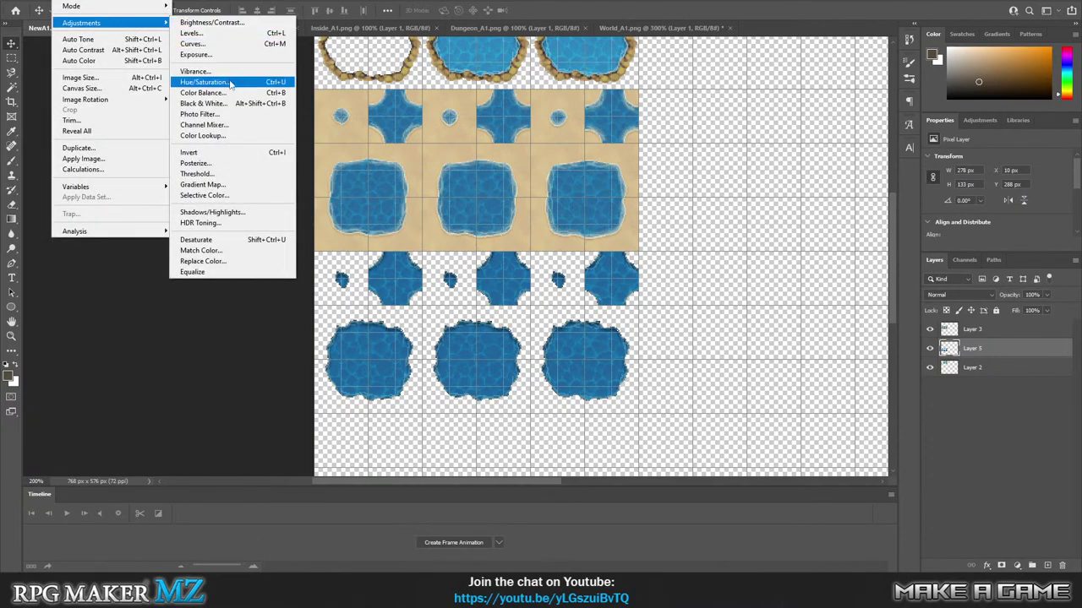
pyautogui.click(203, 82)
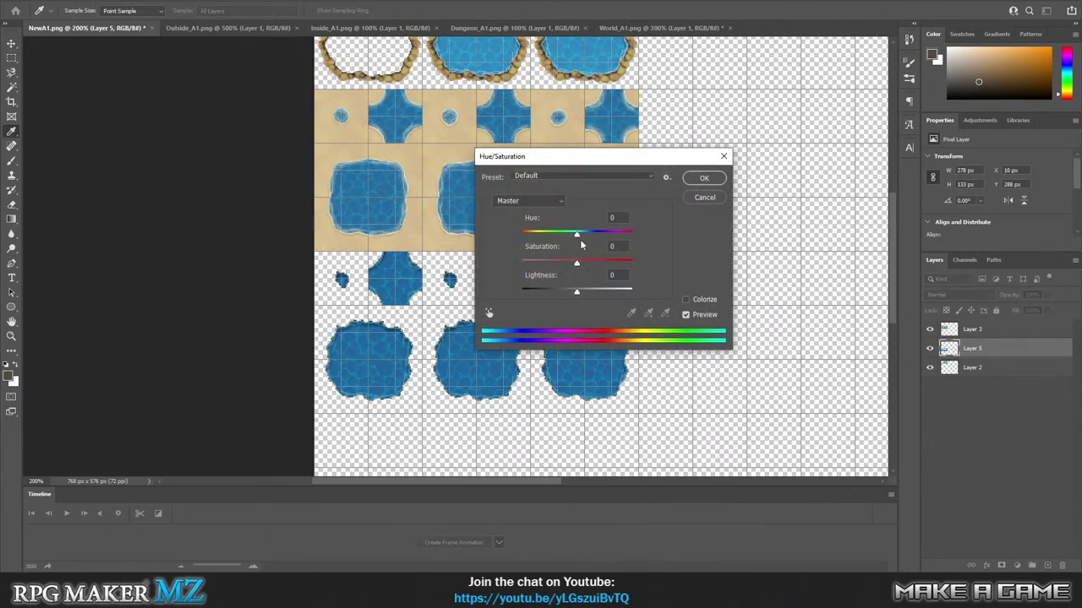
pyautogui.moveTo(579, 269); pyautogui.dragTo(576, 239)
pyautogui.click(578, 238)
pyautogui.moveTo(589, 265); pyautogui.dragTo(585, 265)
pyautogui.moveTo(582, 265); pyautogui.dragTo(583, 265)
pyautogui.click(704, 178)
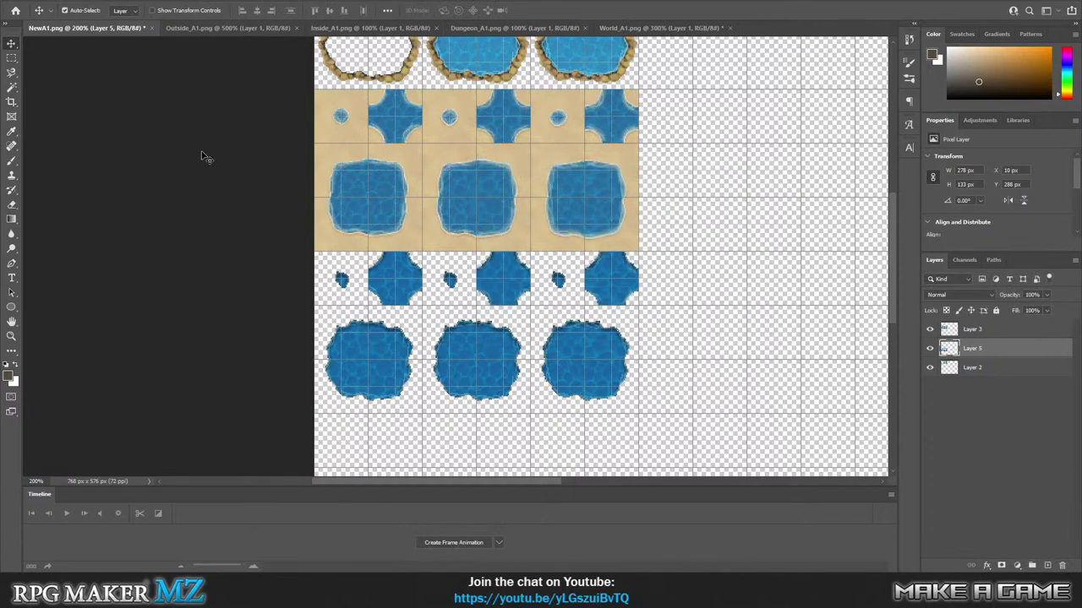
# Glance at Outside_A1.png, then examine the rock-bordered, sand and deep water rows of NewA1.png across their three animation frames.
pyautogui.click(193, 29)
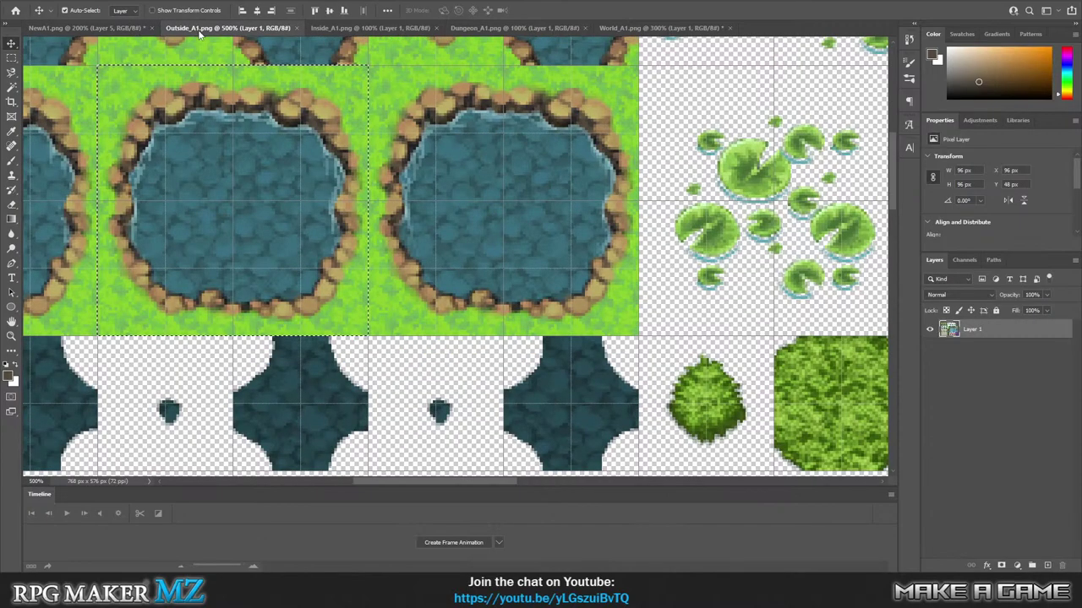
pyautogui.click(110, 29)
pyautogui.scroll(5, 448, 242)
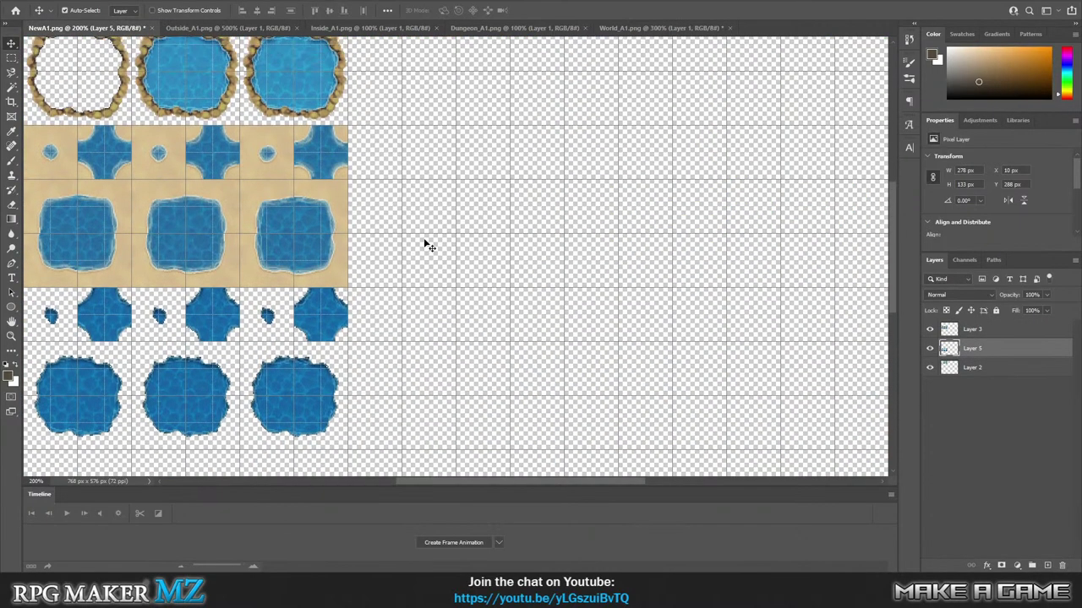
pyautogui.scroll(-5, 435, 232)
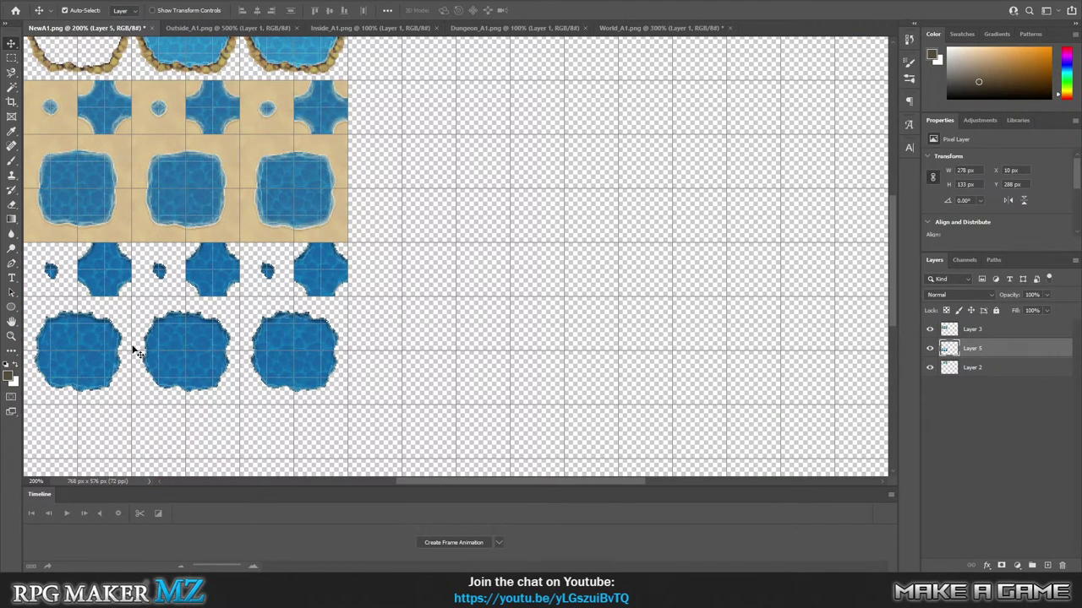
pyautogui.scroll(5, 199, 329)
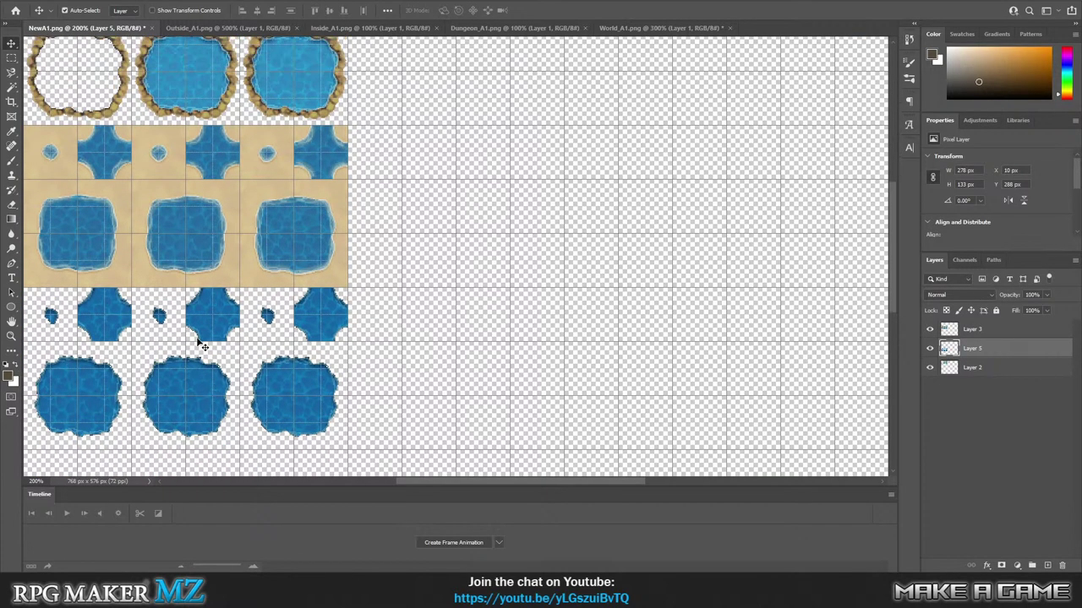
pyautogui.scroll(-4, 251, 329)
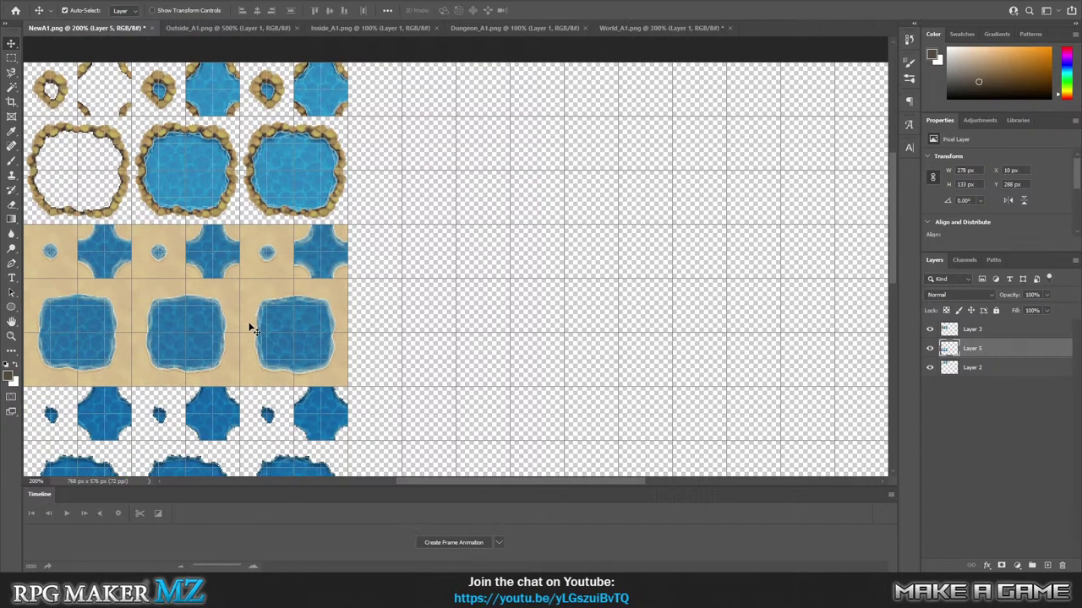
pyautogui.scroll(2, 252, 332)
pyautogui.scroll(2, 252, 334)
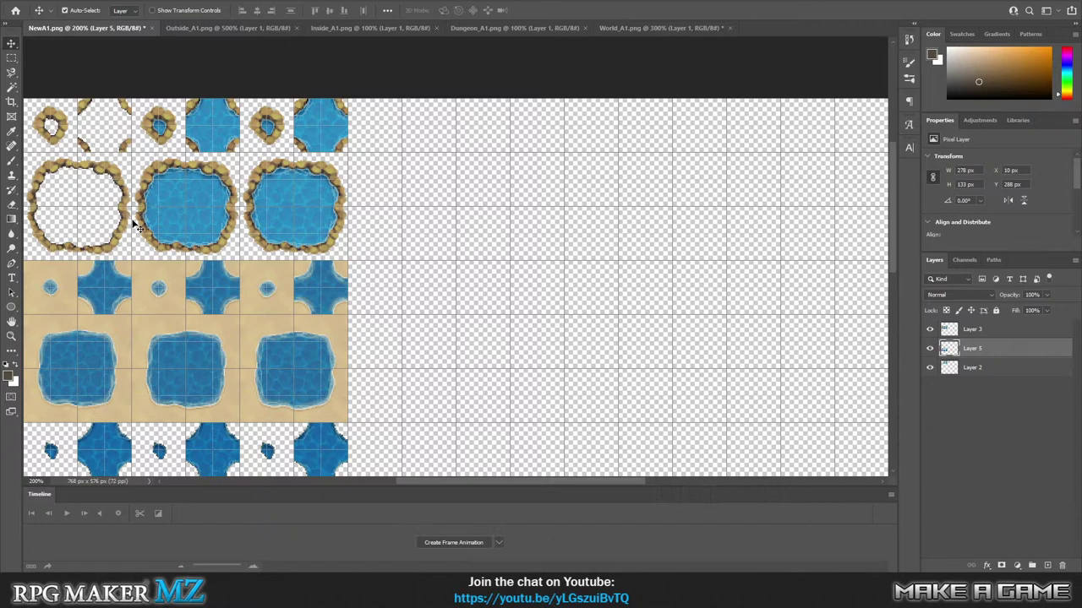
pyautogui.scroll(-1, 112, 253)
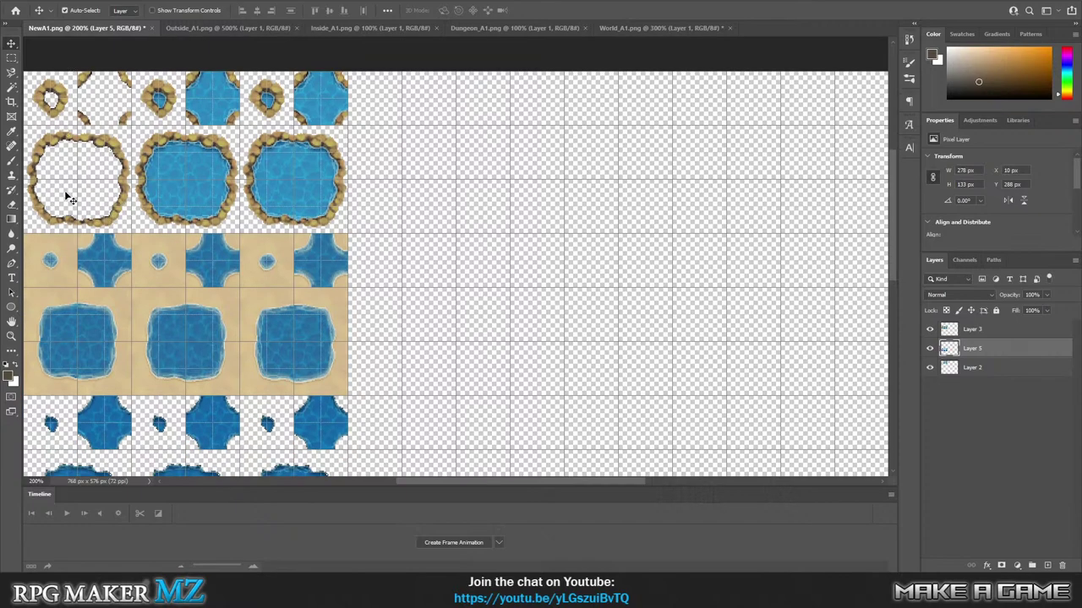
pyautogui.scroll(-2, 122, 199)
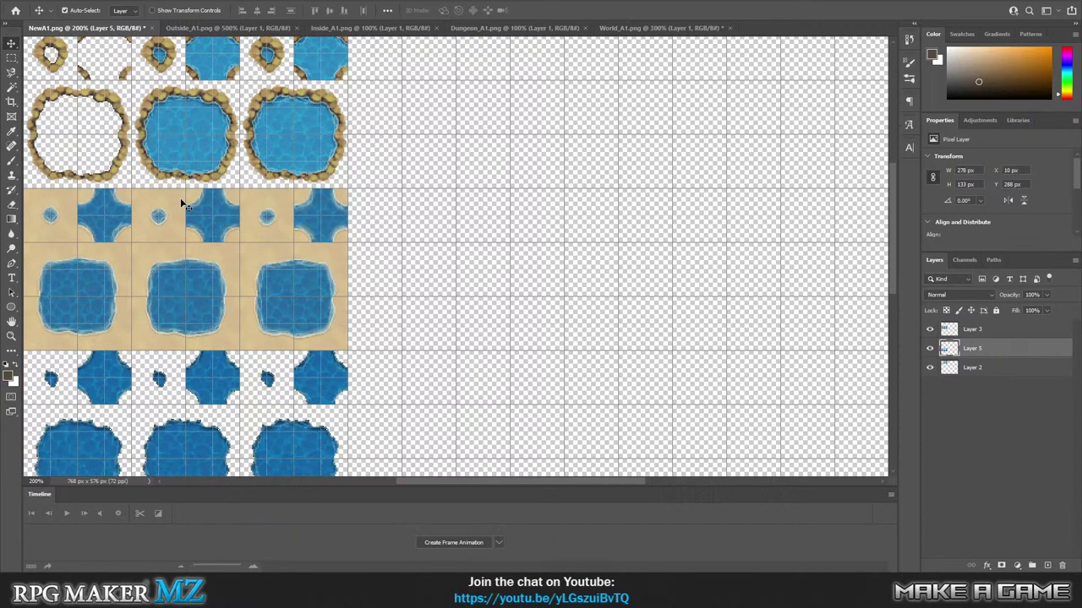
pyautogui.scroll(2, 193, 218)
pyautogui.scroll(-6, 116, 212)
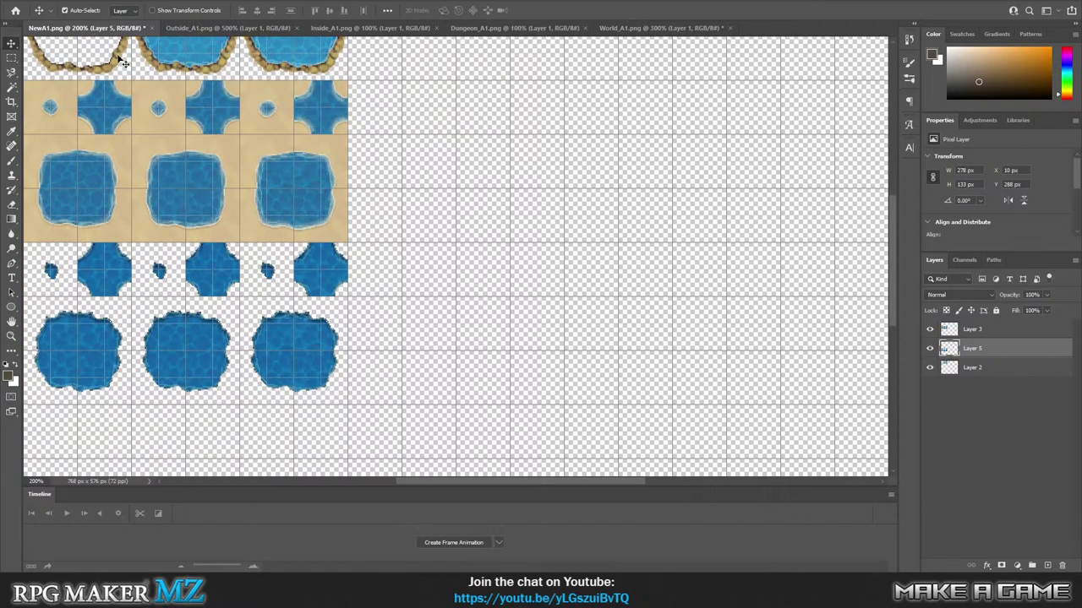
pyautogui.scroll(3, 224, 183)
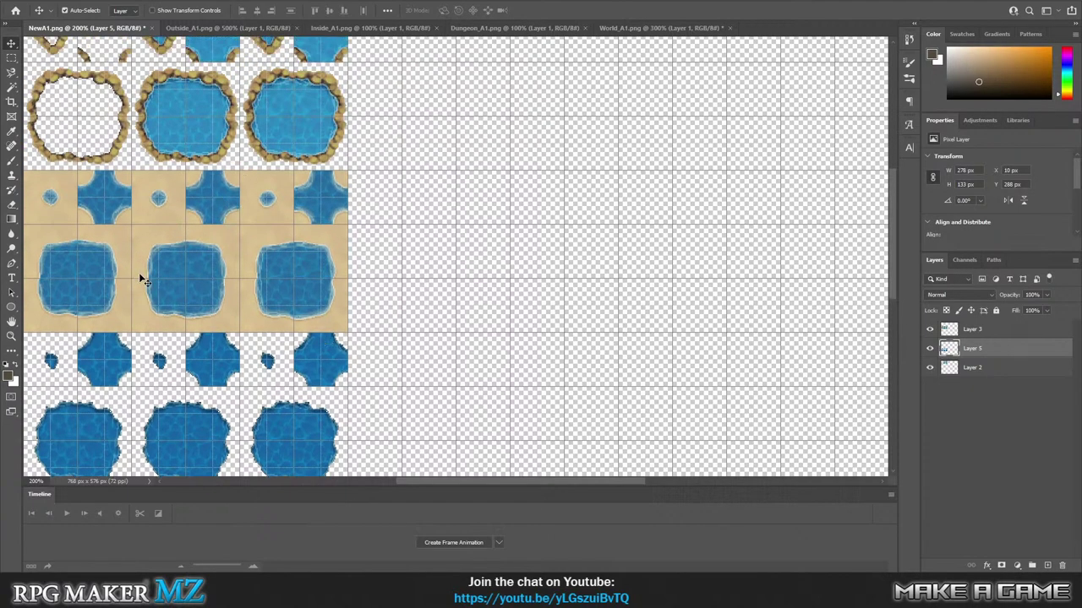
pyautogui.scroll(2, 254, 266)
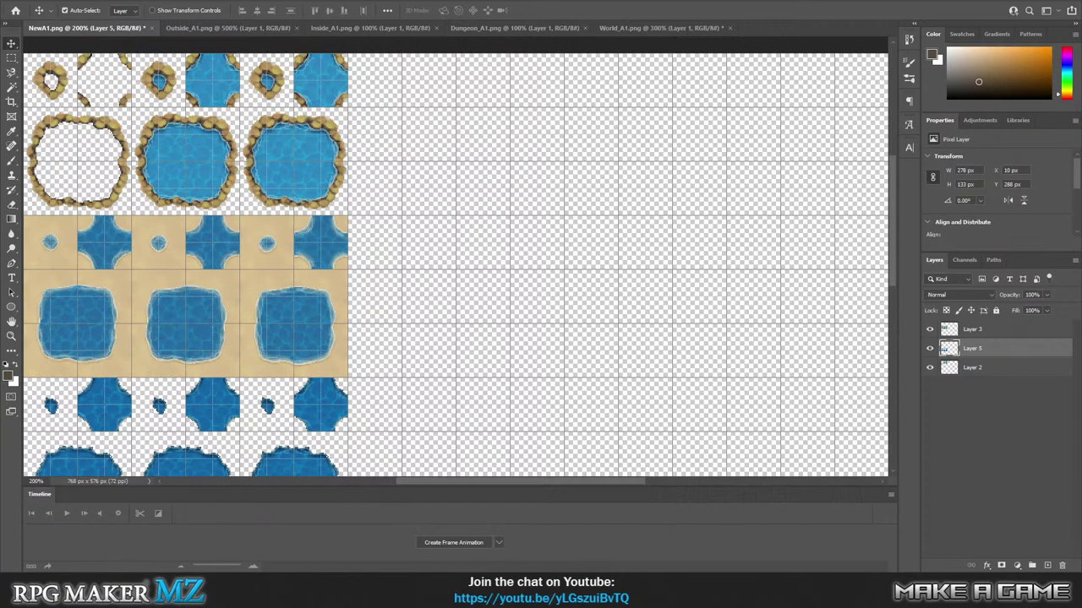
# Switch to RPG Maker MZ and open the img\tilesets folder inside the Make A Game project folder.
pyautogui.hotkey('alt', 'Tab')
pyautogui.click(172, 7)
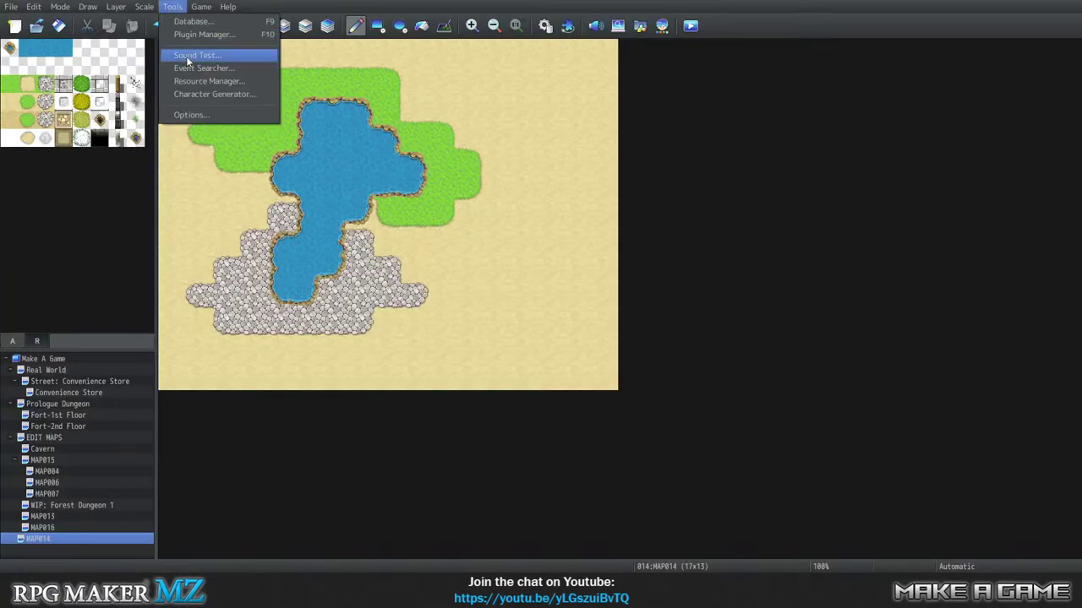
pyautogui.click(172, 9)
pyautogui.click(172, 9)
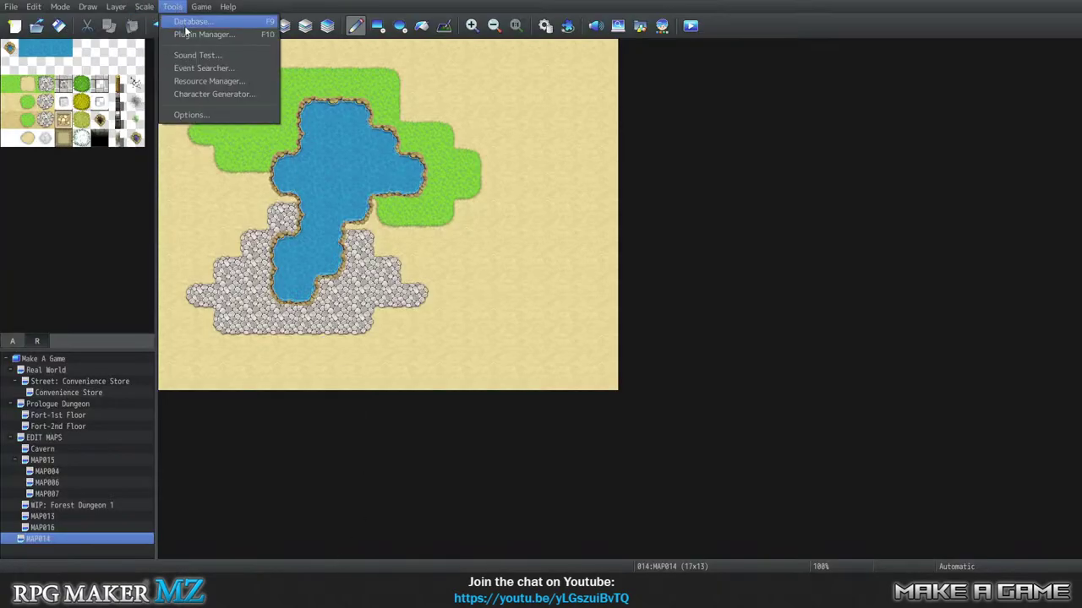
pyautogui.click(441, 161)
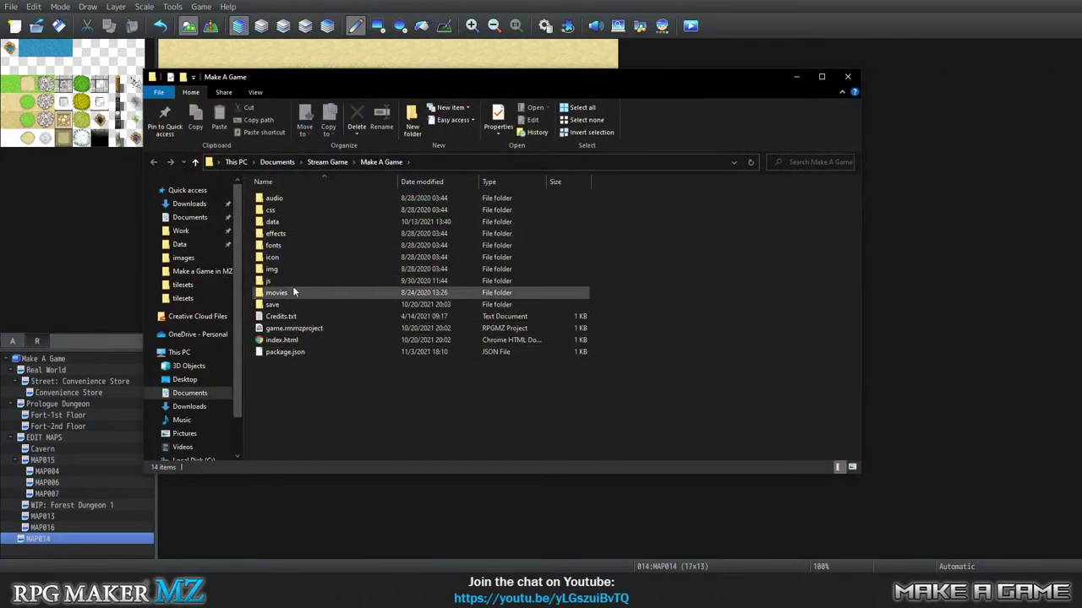
pyautogui.doubleClick(289, 270)
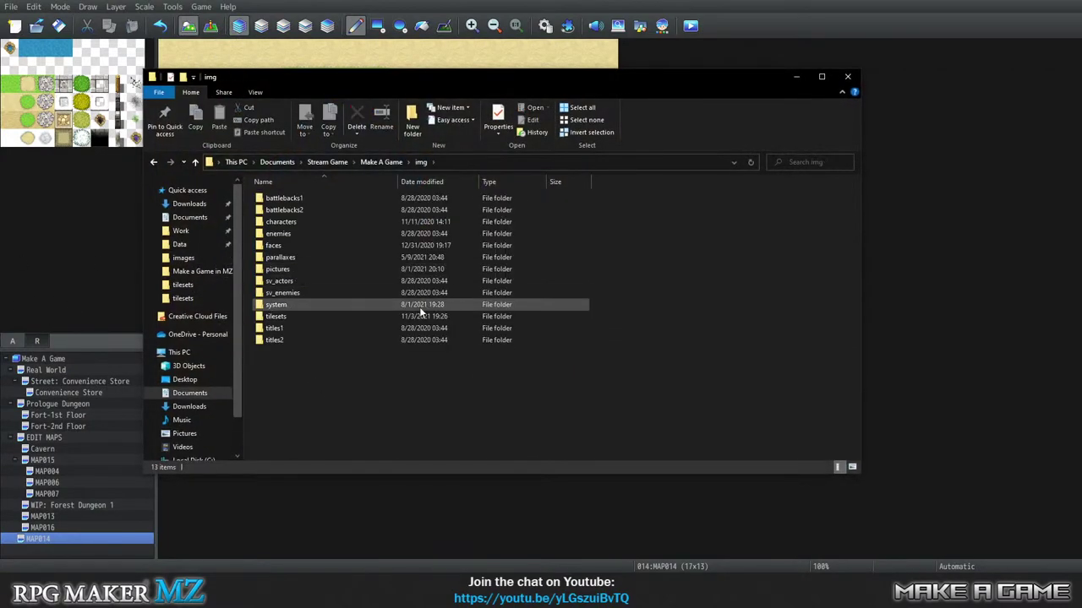
pyautogui.doubleClick(289, 316)
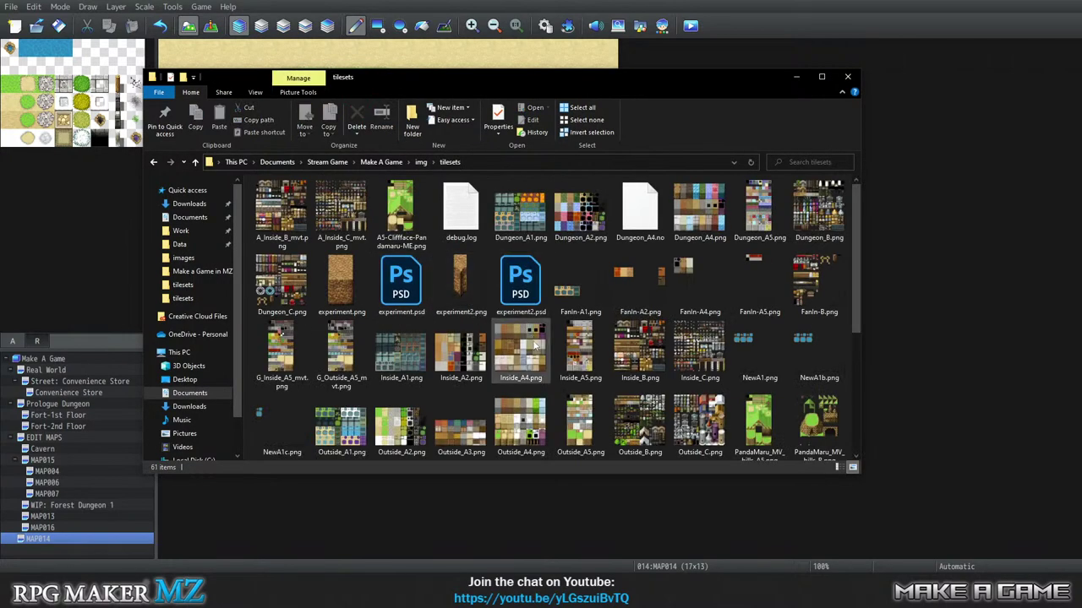
# Open Outside_A2.png from the tilesets folder in Photoshop.
pyautogui.scroll(-1, 528, 342)
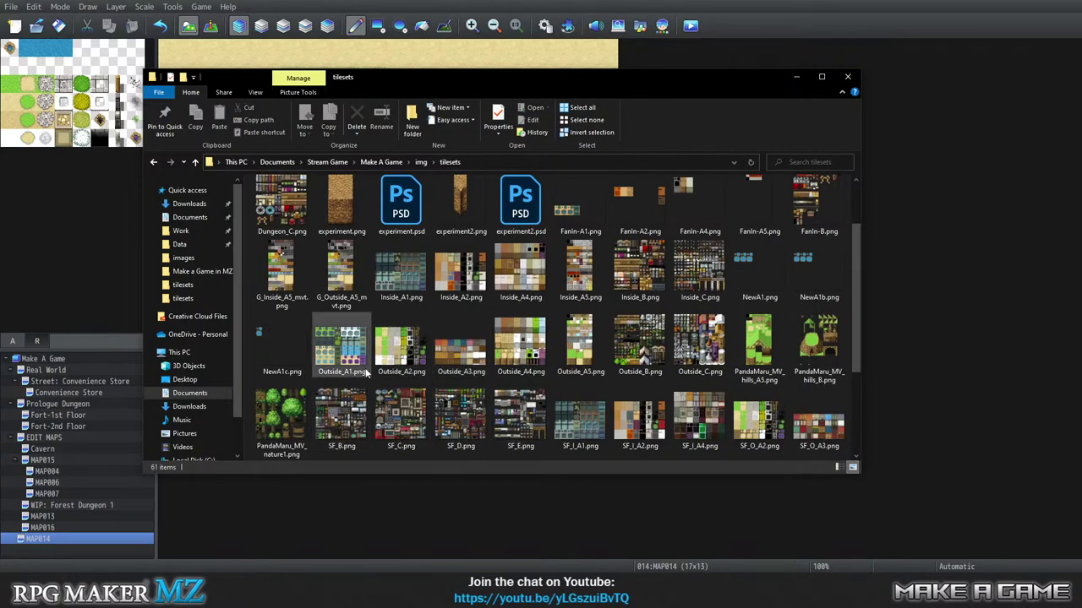
pyautogui.click(398, 362)
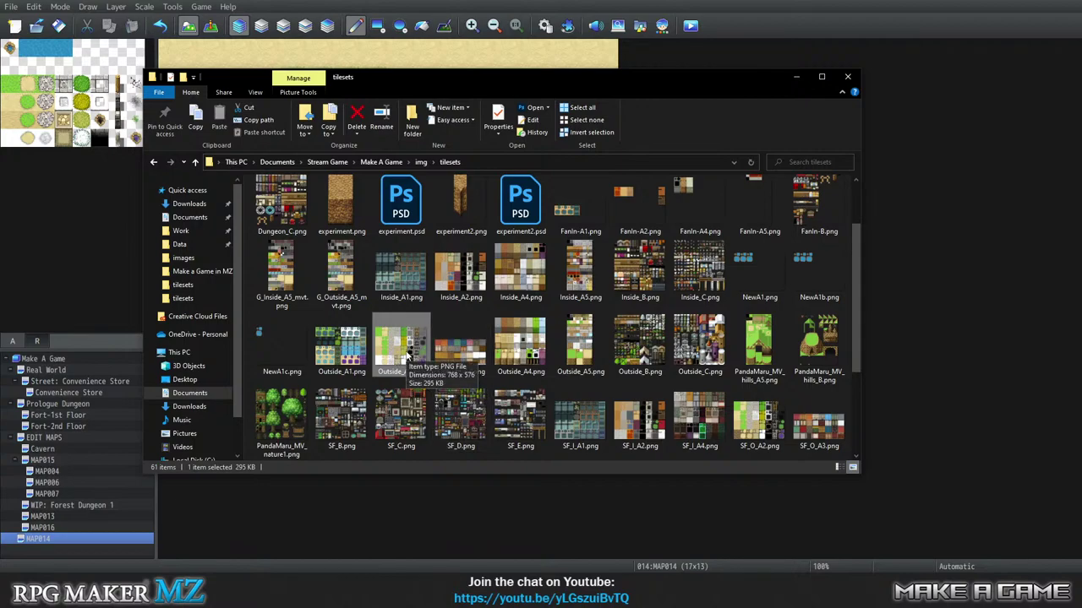
pyautogui.rightClick(403, 360)
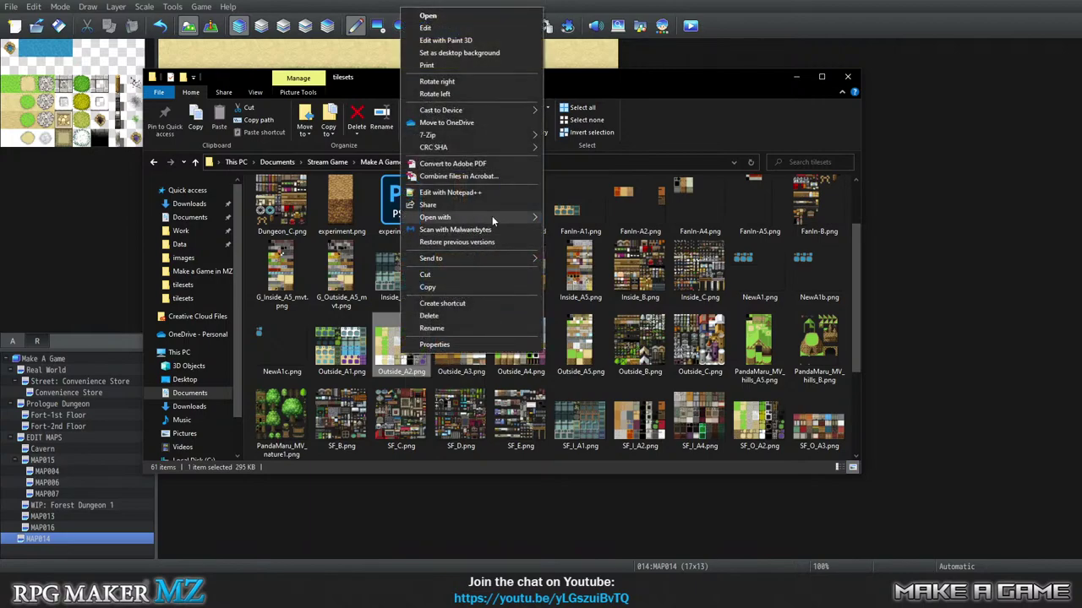
pyautogui.moveTo(492, 215)
pyautogui.click(594, 244)
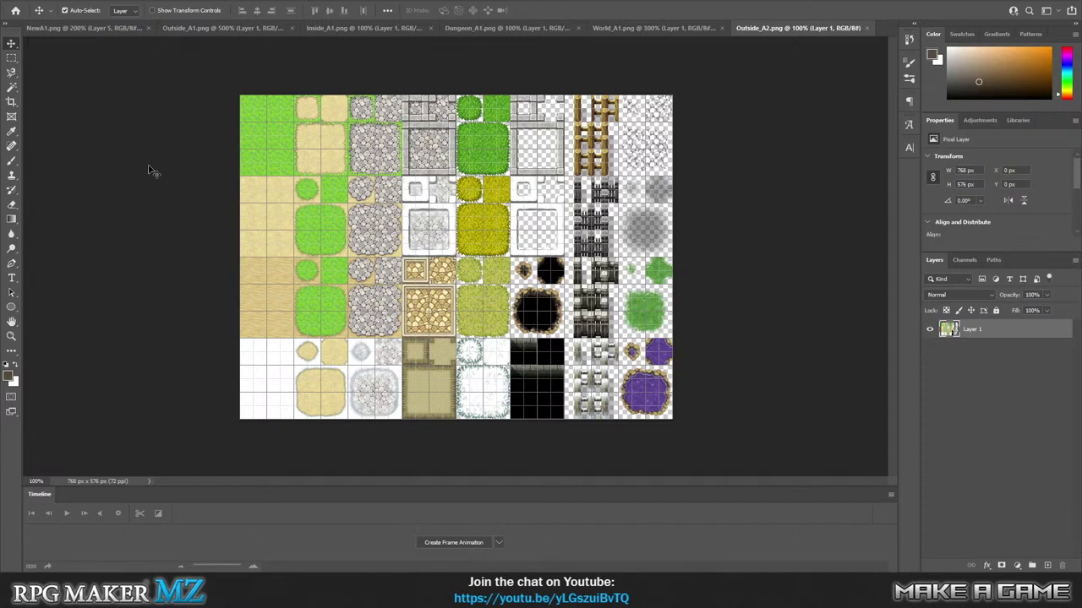
# Cut the fourth and fifth autotile columns, a 192 × 576 px area starting at X 288, out of Outside_A2.png.
pyautogui.click(12, 56)
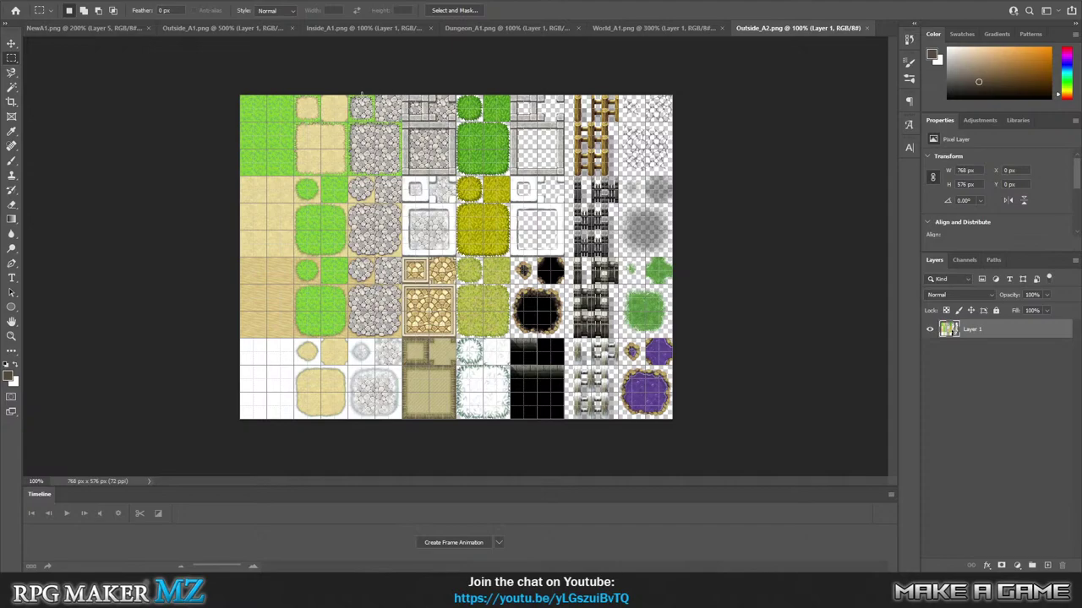
pyautogui.moveTo(403, 86); pyautogui.dragTo(510, 415)
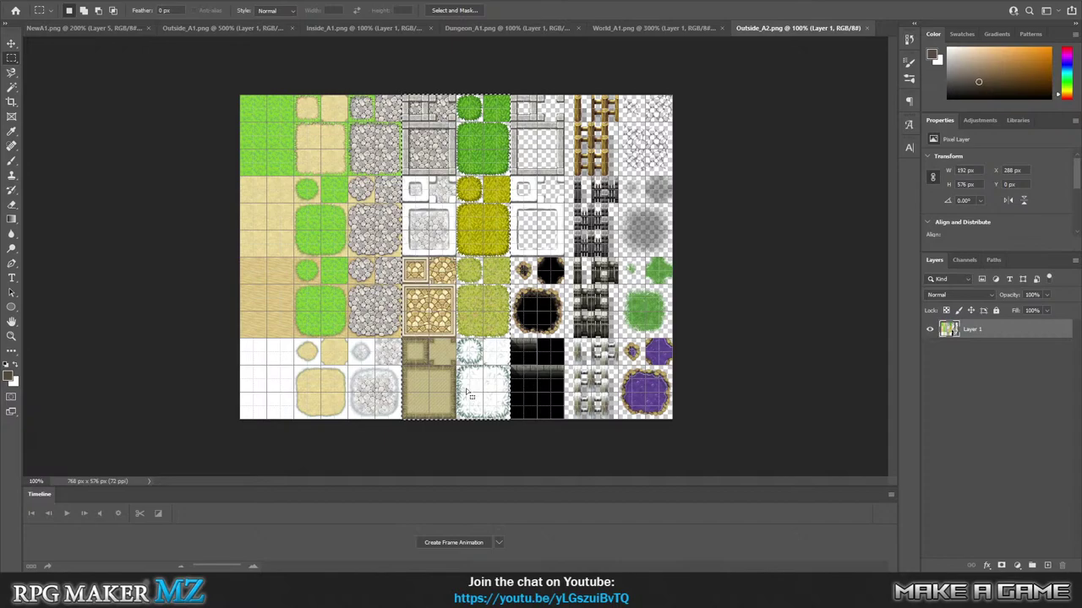
pyautogui.hotkey('ctrl', 'x')
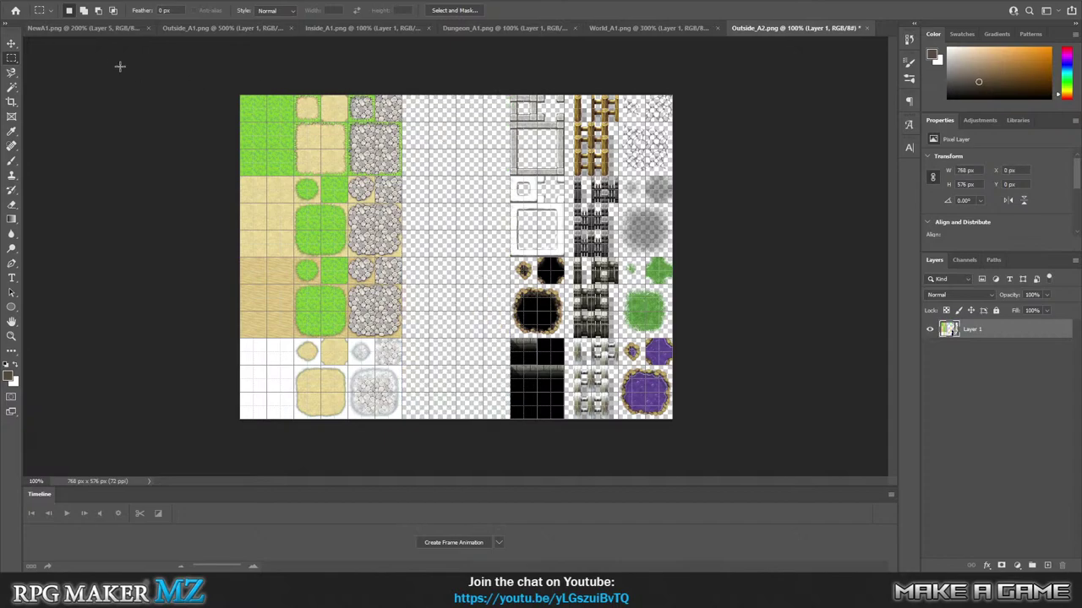
# Select the waterless 96 × 144 px rock border in NewA1.png, merge the visible layers and copy the selection.
pyautogui.click(624, 28)
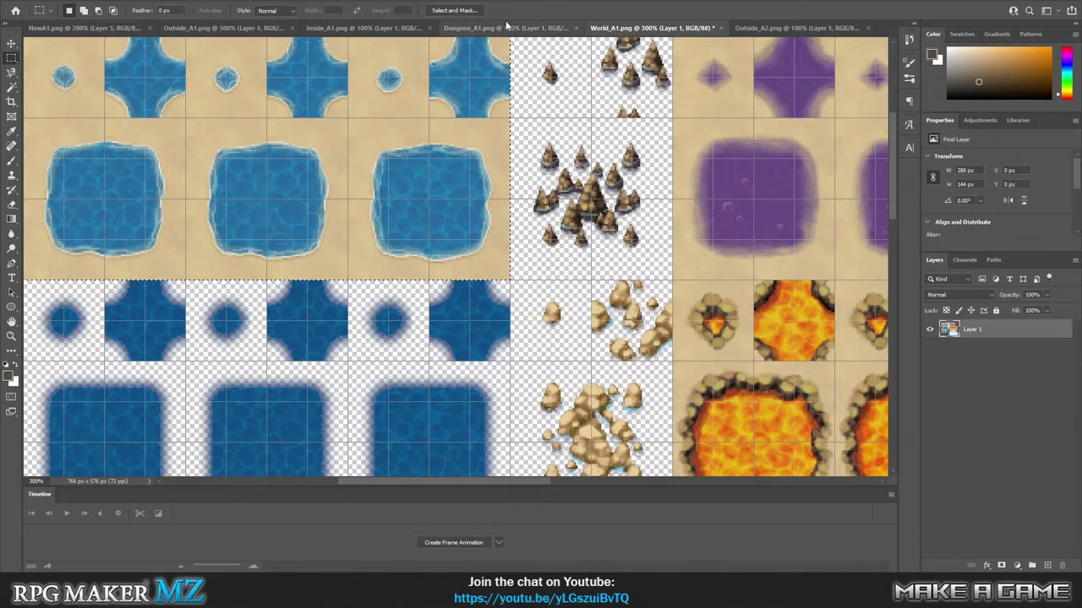
pyautogui.click(461, 28)
pyautogui.click(363, 28)
pyautogui.click(202, 28)
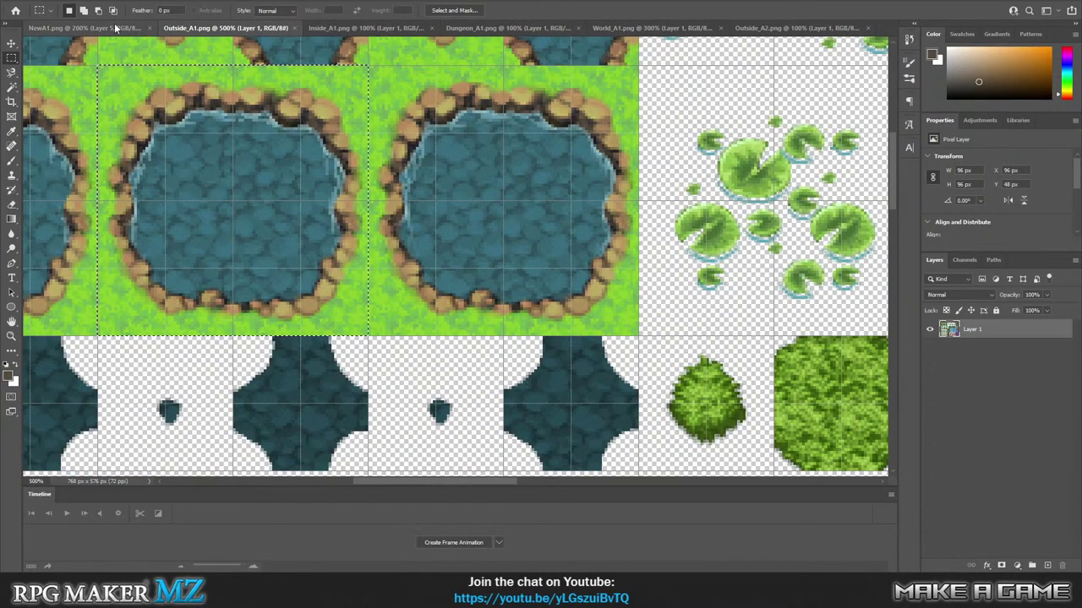
pyautogui.click(133, 30)
pyautogui.scroll(2, 222, 181)
pyautogui.scroll(1, 223, 181)
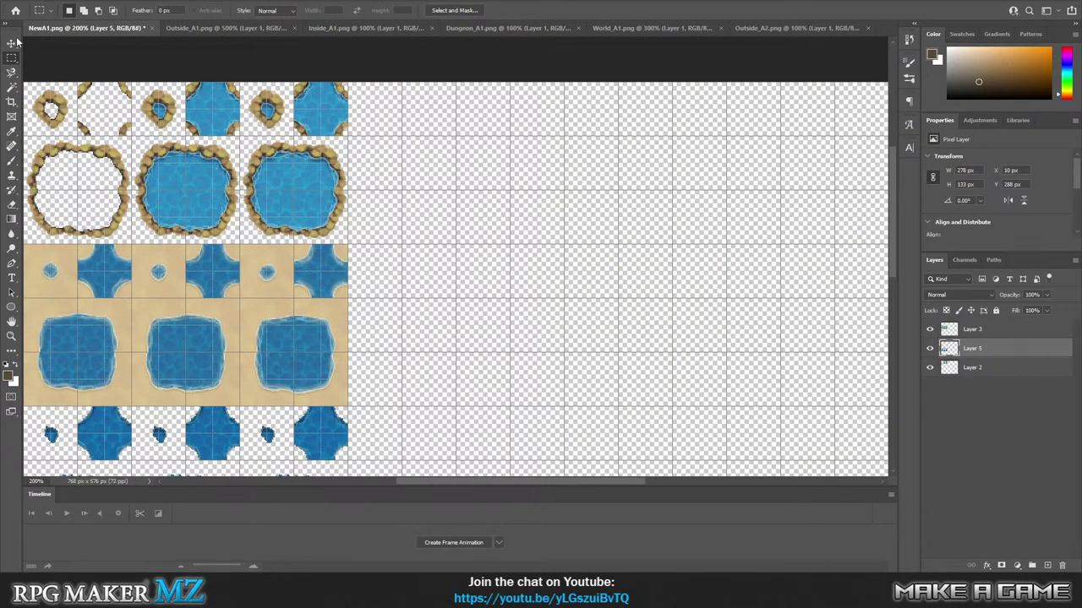
pyautogui.moveTo(448, 487); pyautogui.dragTo(422, 486)
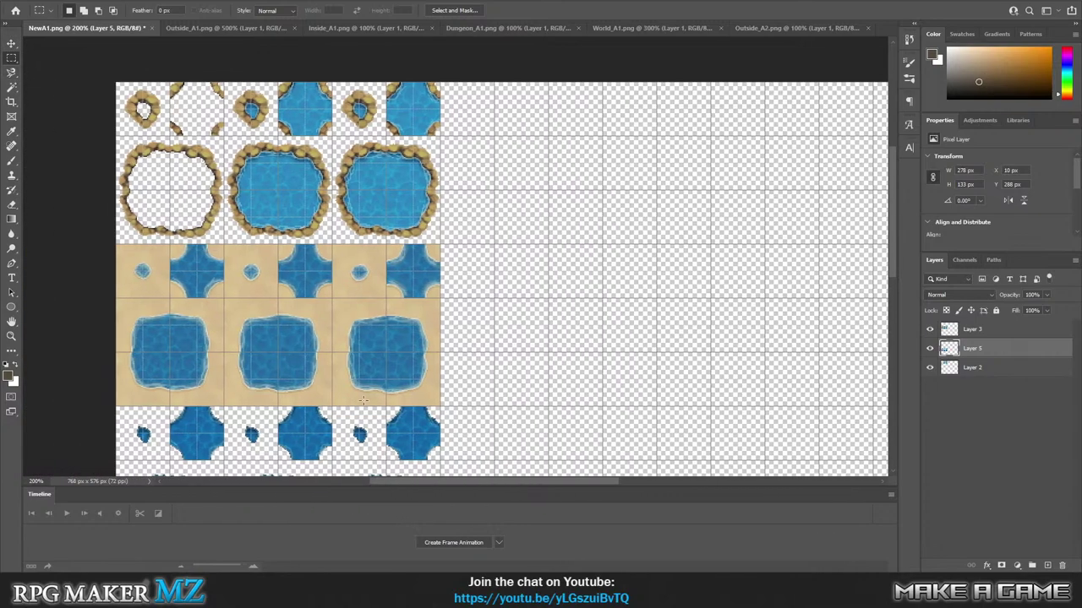
pyautogui.moveTo(98, 81); pyautogui.dragTo(225, 246)
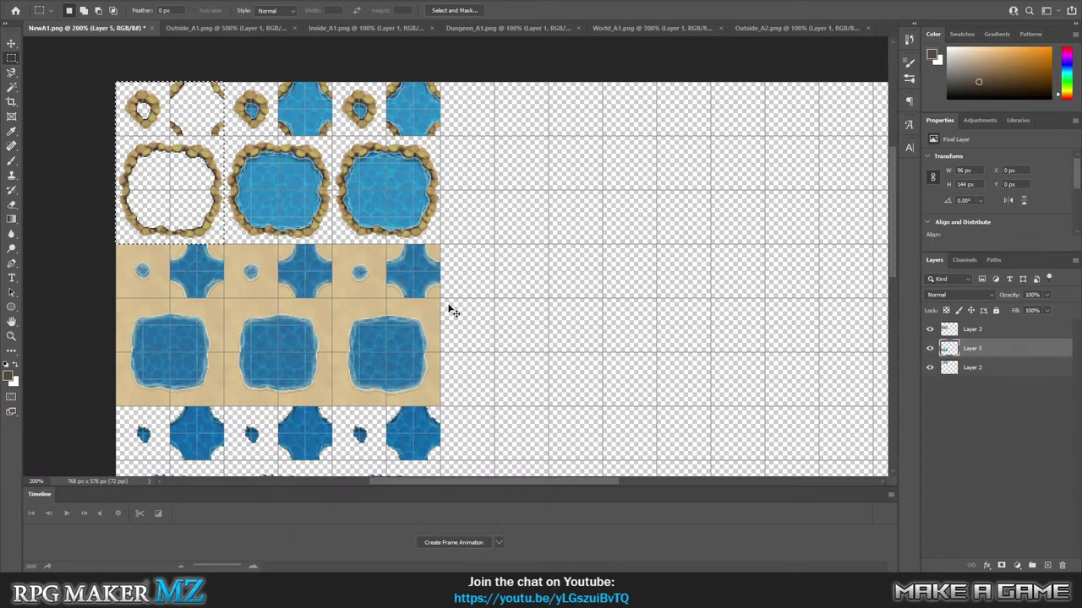
pyautogui.rightClick(1001, 349)
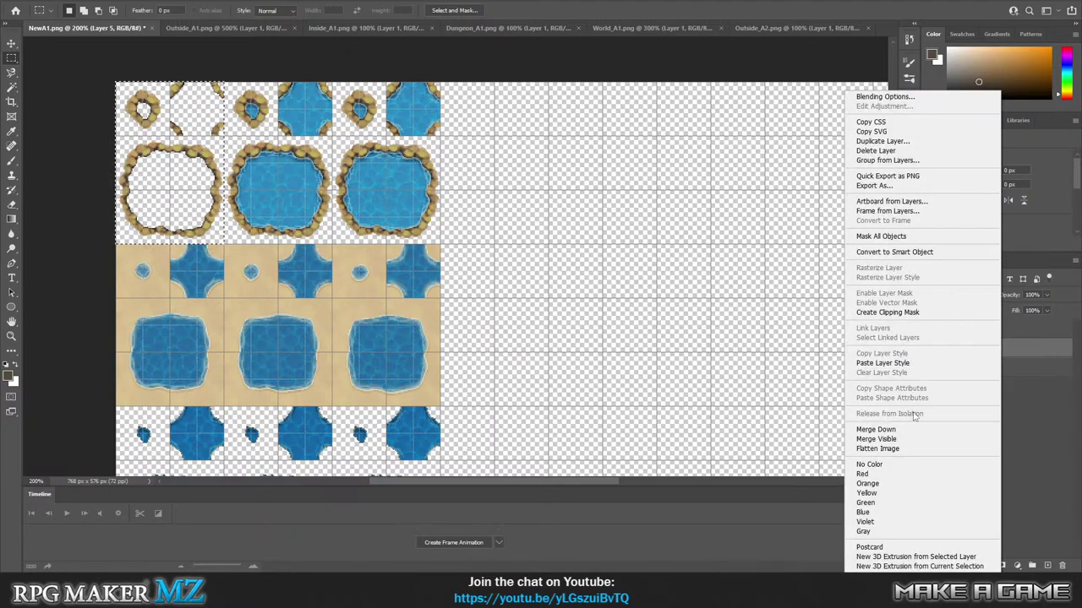
pyautogui.press('Escape')
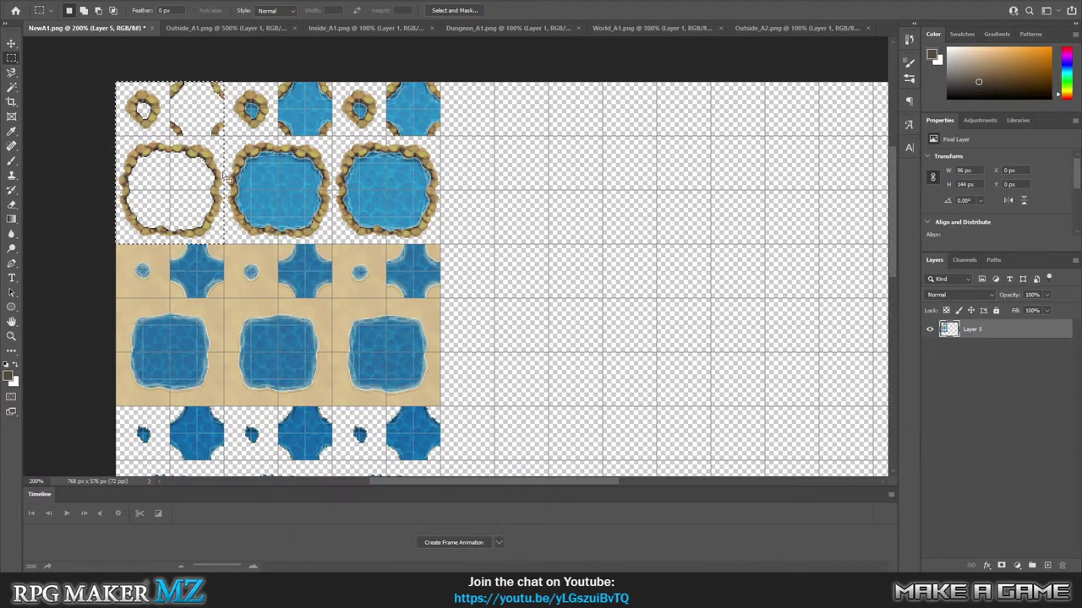
# Paste the rock border into Outside_A2.png and place it at the top of the emptied fourth column, at X 291, Y 0.
pyautogui.click(761, 28)
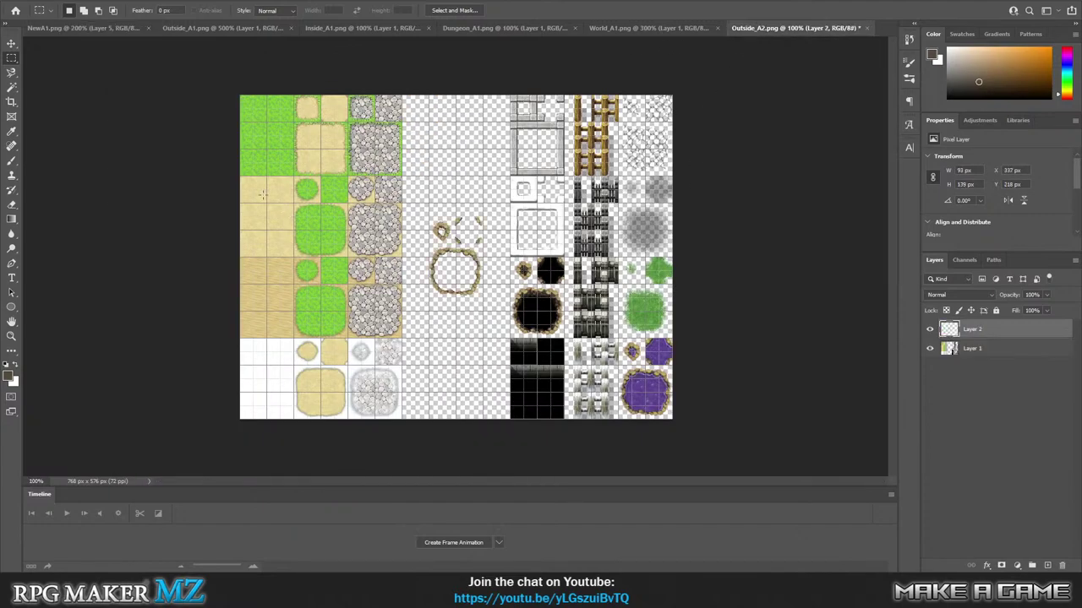
pyautogui.click(12, 43)
pyautogui.moveTo(468, 259); pyautogui.dragTo(440, 131)
pyautogui.click(11, 335)
pyautogui.click(396, 203)
pyautogui.click(395, 203)
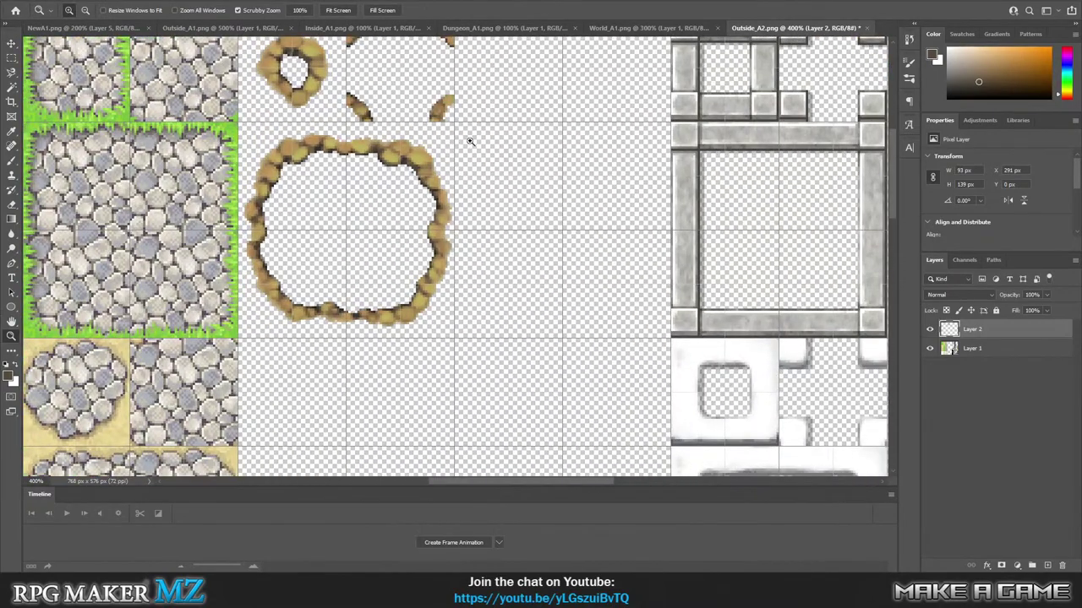
# Paste a second rock border and align it at the top of the emptied fifth column, at X 387, Y 0.
pyautogui.scroll(2, 407, 189)
pyautogui.hotkey('ctrl', 'v')
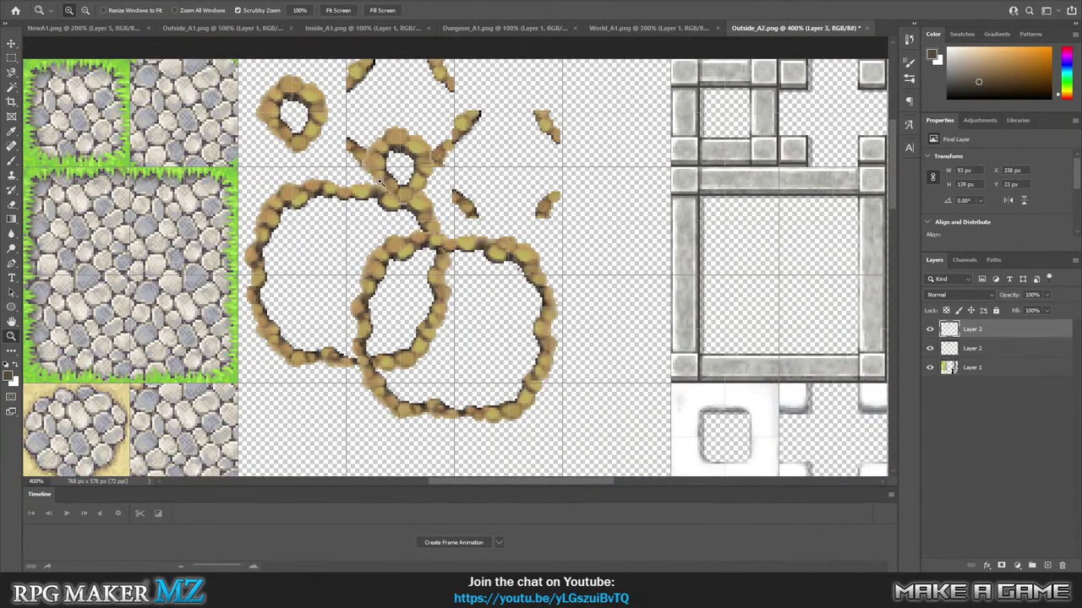
pyautogui.moveTo(426, 145); pyautogui.dragTo(480, 137)
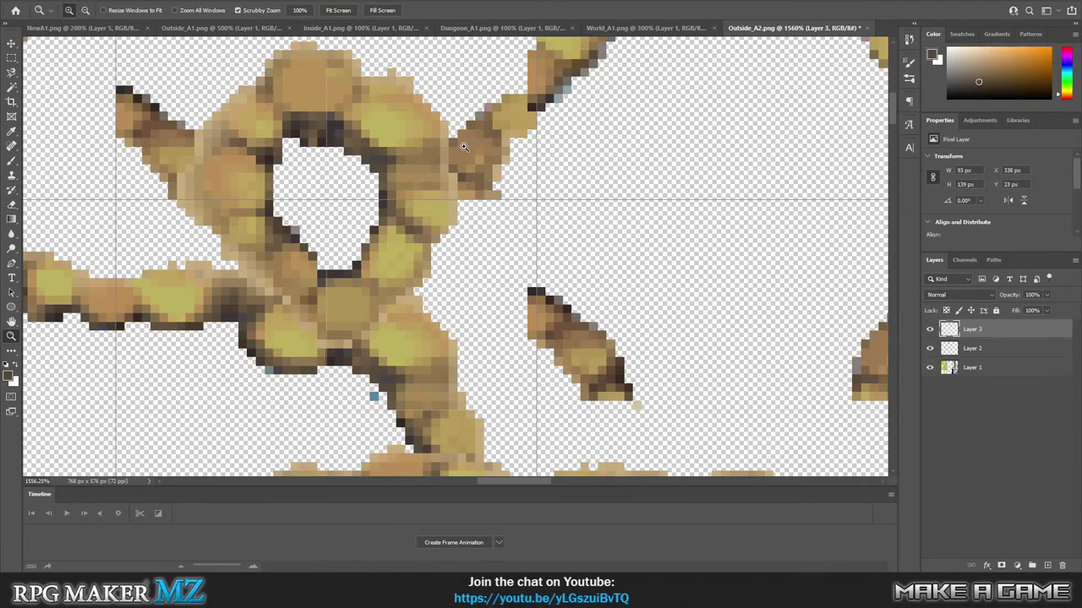
pyautogui.hotkey('ctrl', '0')
pyautogui.click(11, 43)
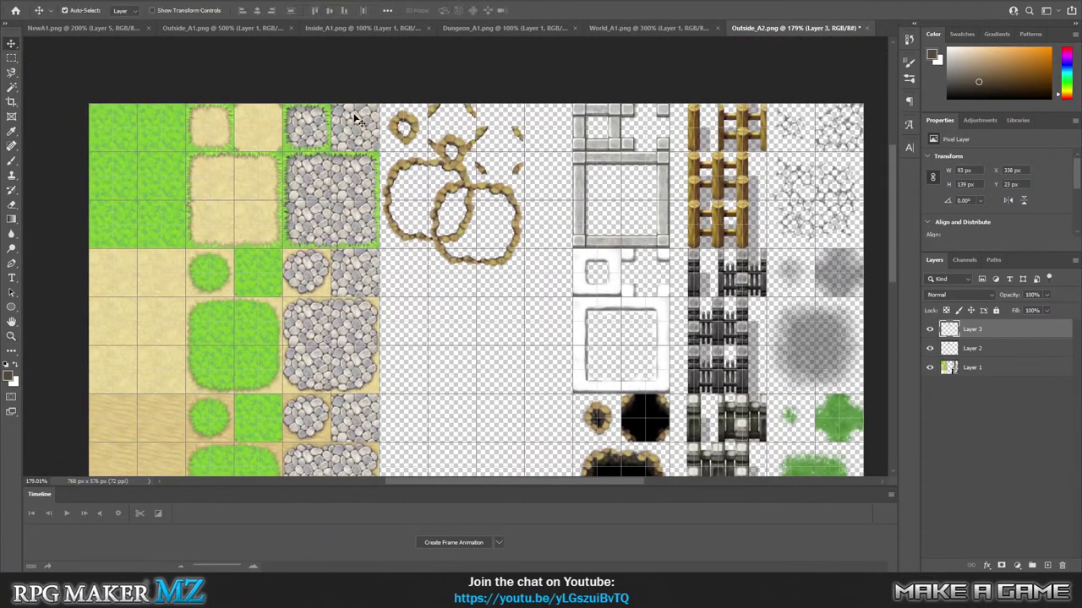
pyautogui.moveTo(464, 155); pyautogui.dragTo(516, 110)
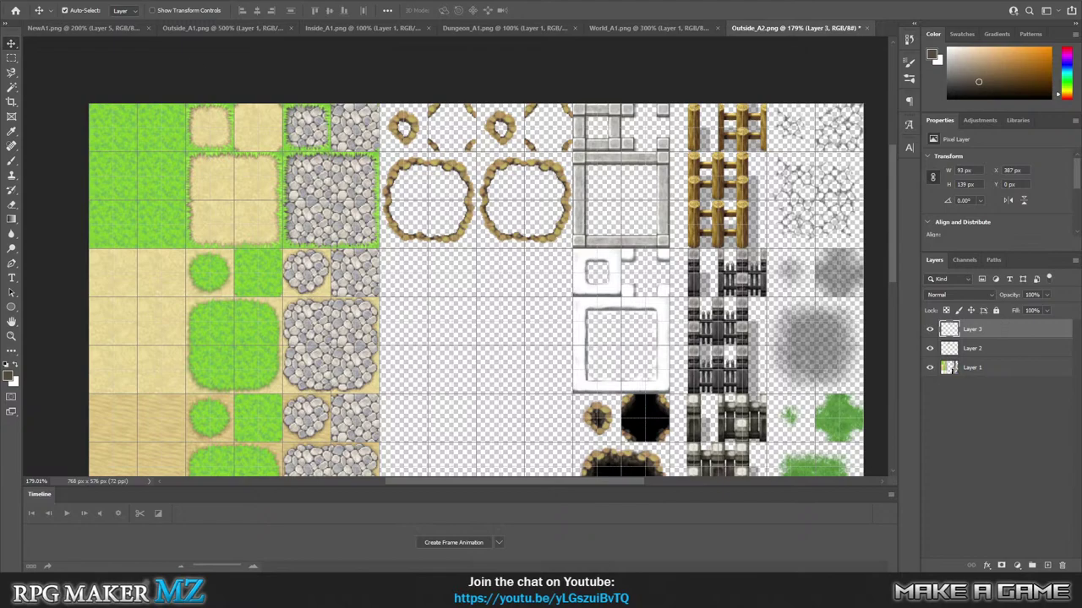
# Turn the second rock border on Layer 3 grey with a Hue/Saturation adjustment, using saturation -100.
pyautogui.click(60, 2)
pyautogui.moveTo(93, 22)
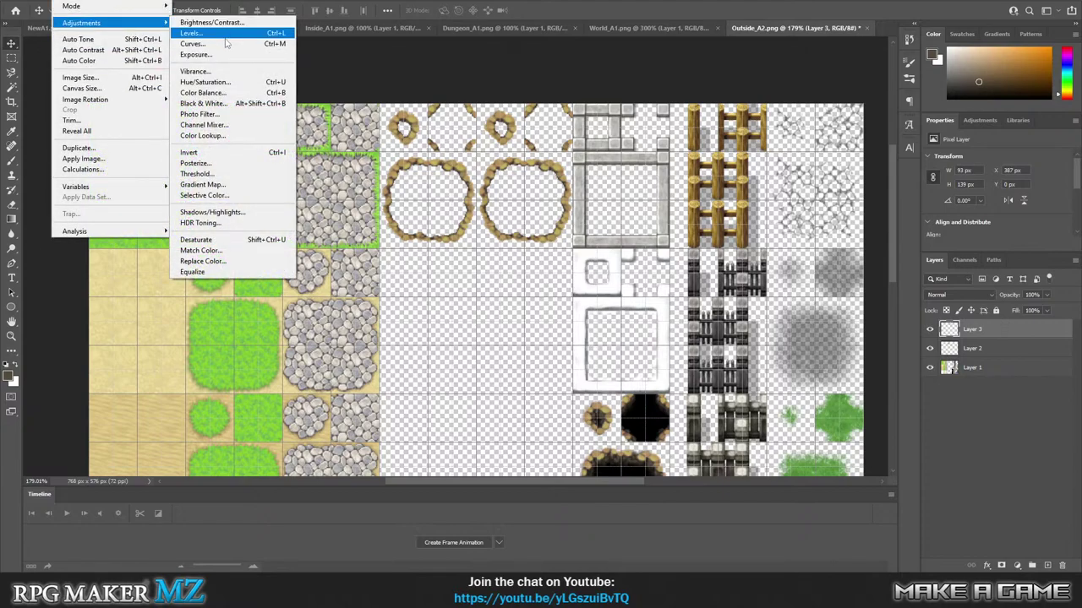
pyautogui.click(224, 82)
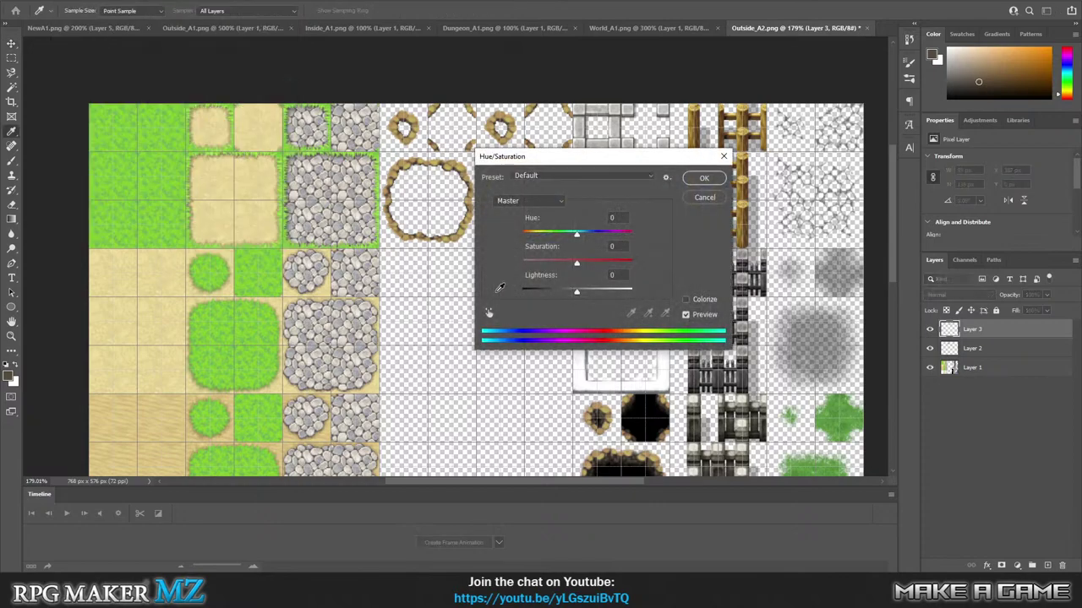
pyautogui.moveTo(577, 265); pyautogui.dragTo(424, 261)
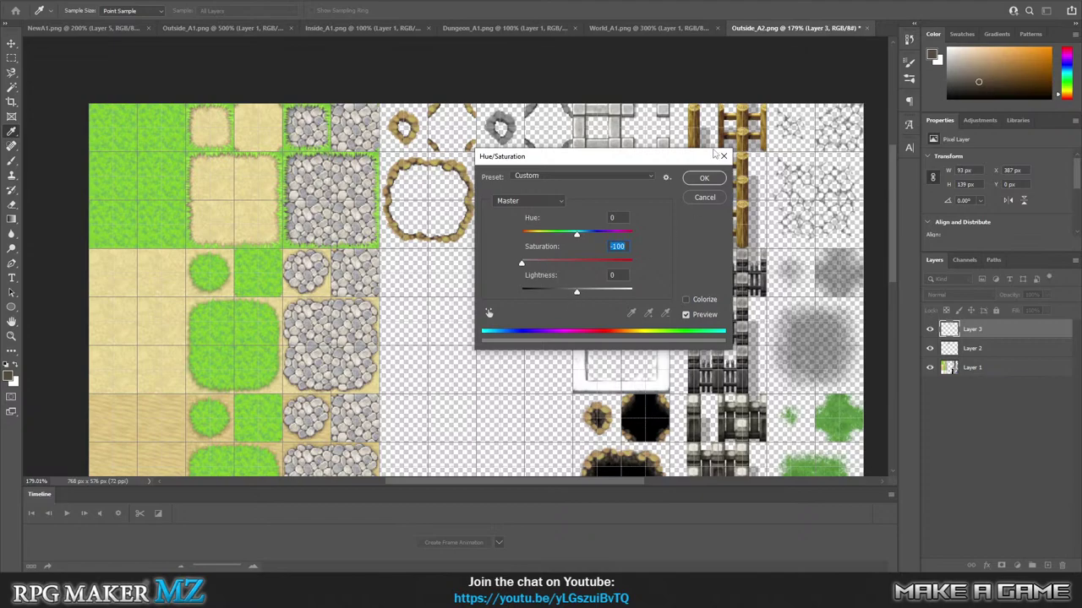
pyautogui.click(703, 178)
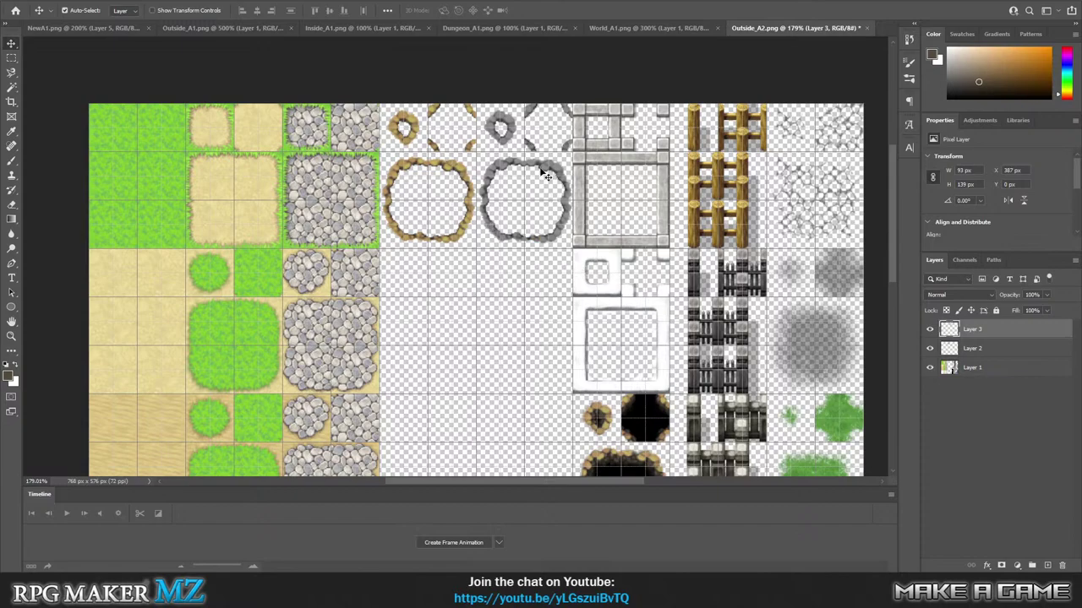
pyautogui.click(32, 2)
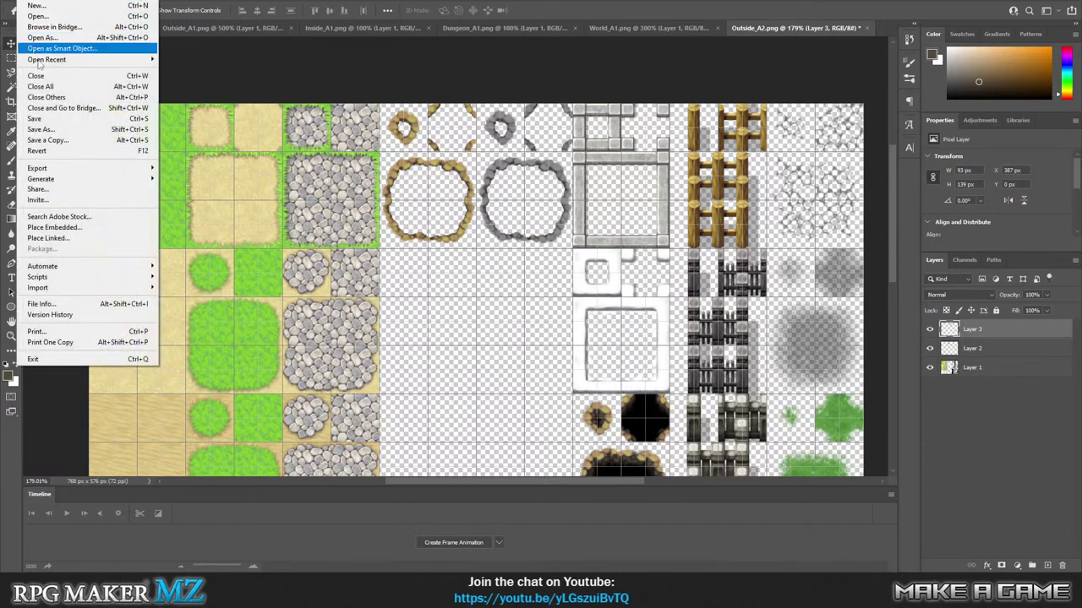
pyautogui.click(50, 129)
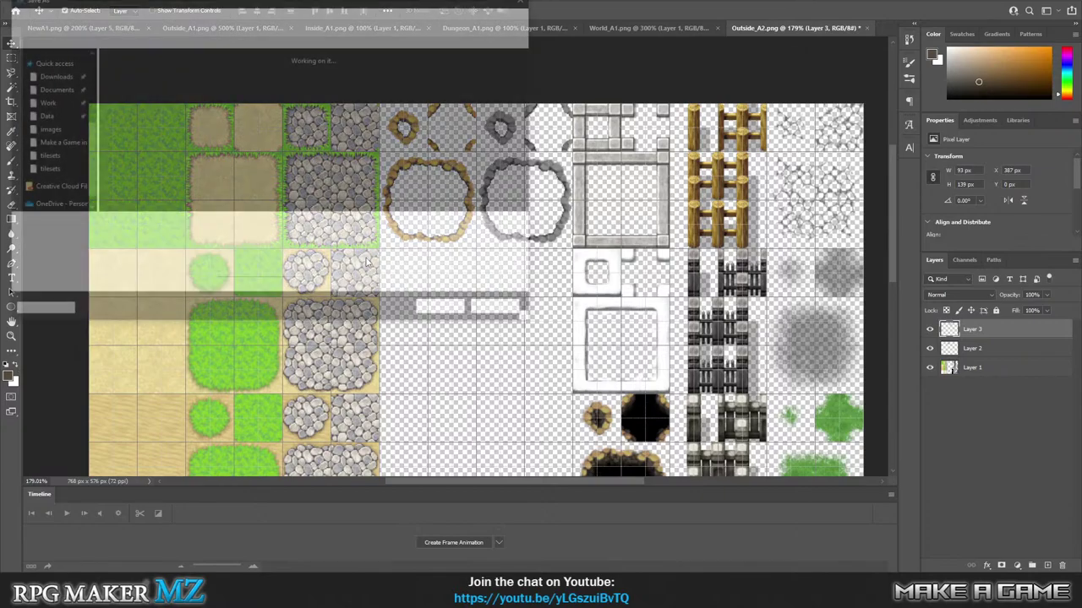
pyautogui.click(209, 239)
pyautogui.press('Escape')
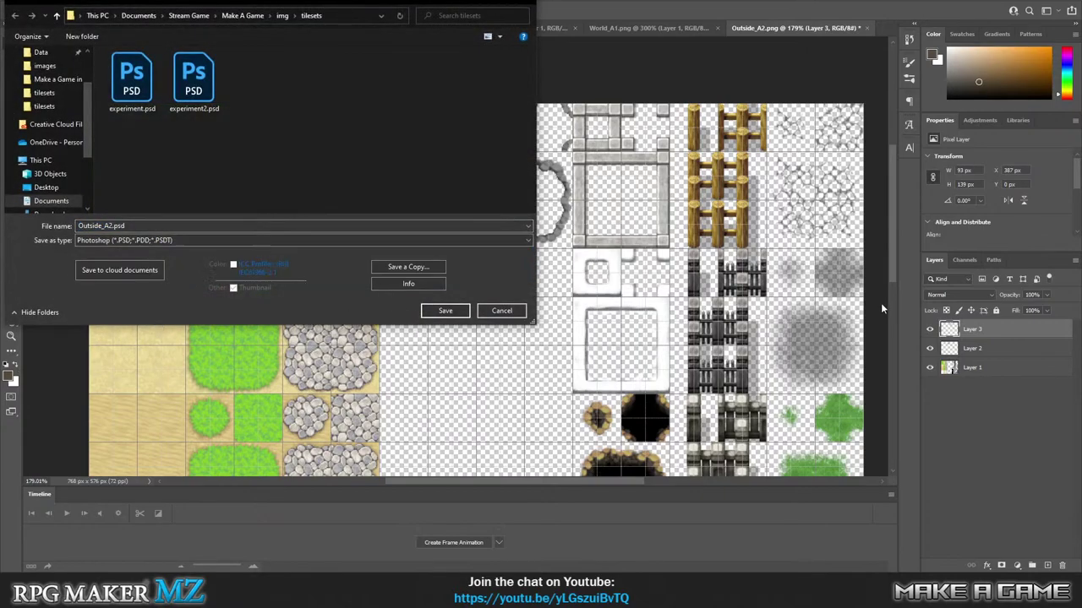
pyautogui.press('Escape')
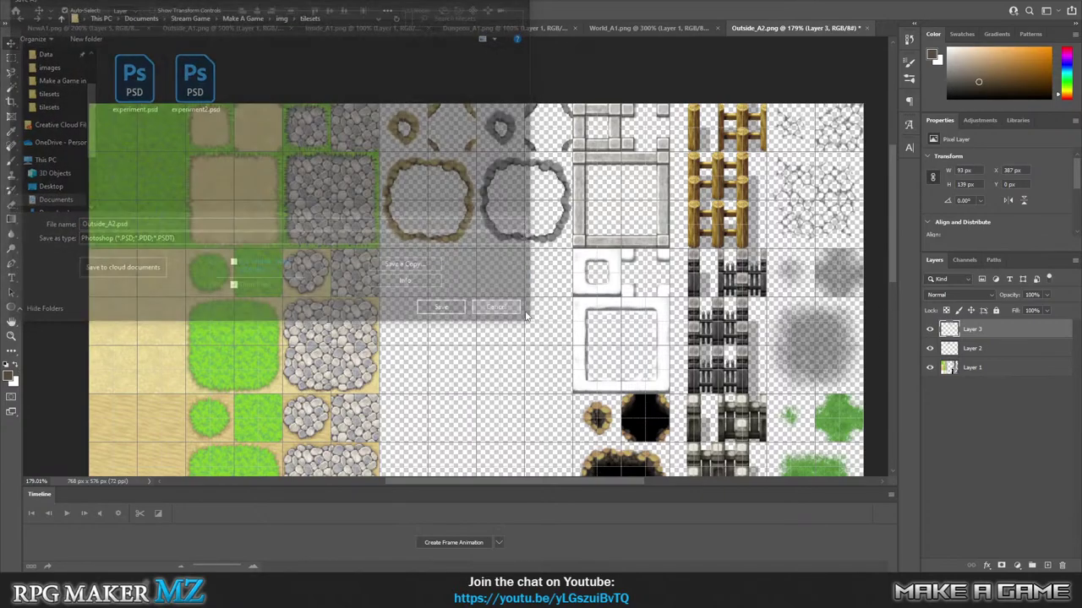
# Try to flatten the image of Outside_A2.png from Layer 3, and undo the flattening.
pyautogui.rightClick(955, 333)
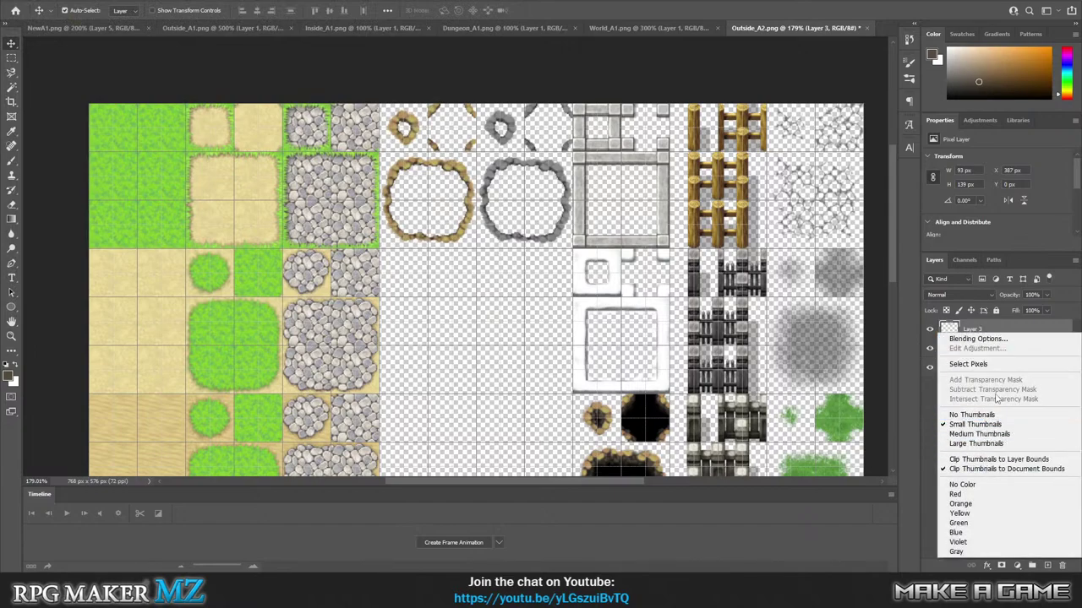
pyautogui.click(972, 329)
pyautogui.rightClick(972, 329)
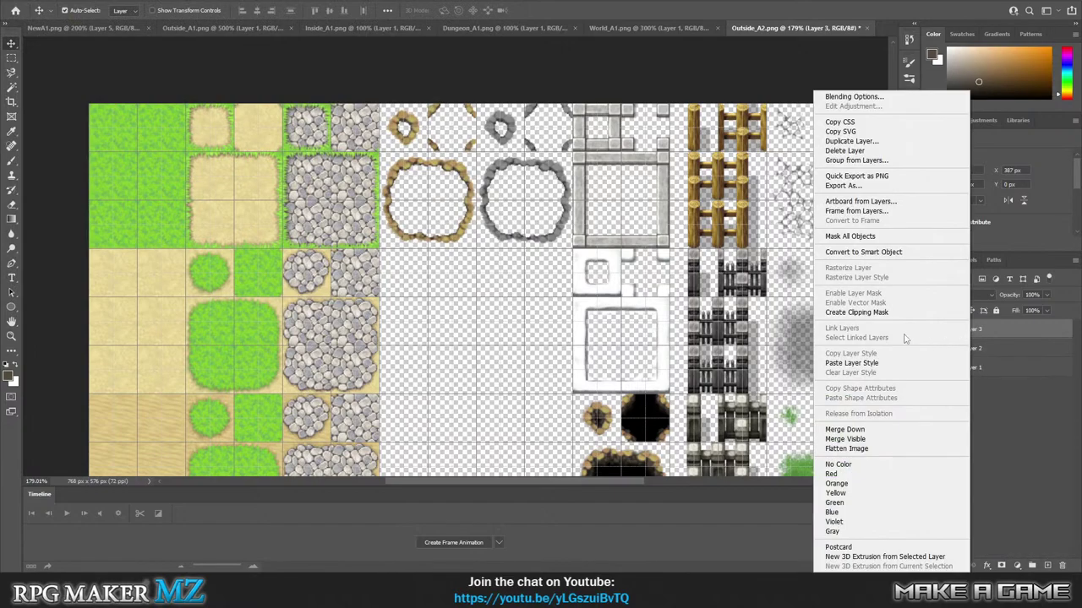
pyautogui.click(893, 449)
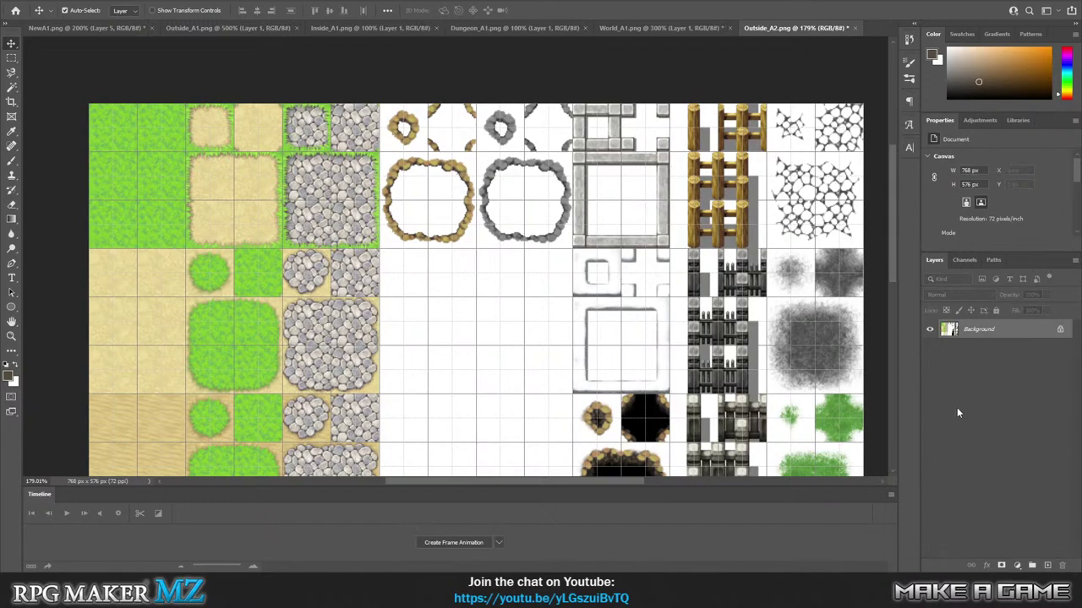
pyautogui.hotkey('ctrl', 'z')
# Merge the visible layers of Outside_A2.png and save a PNG copy as Outside_A2b.png in the tilesets folder.
pyautogui.rightClick(982, 344)
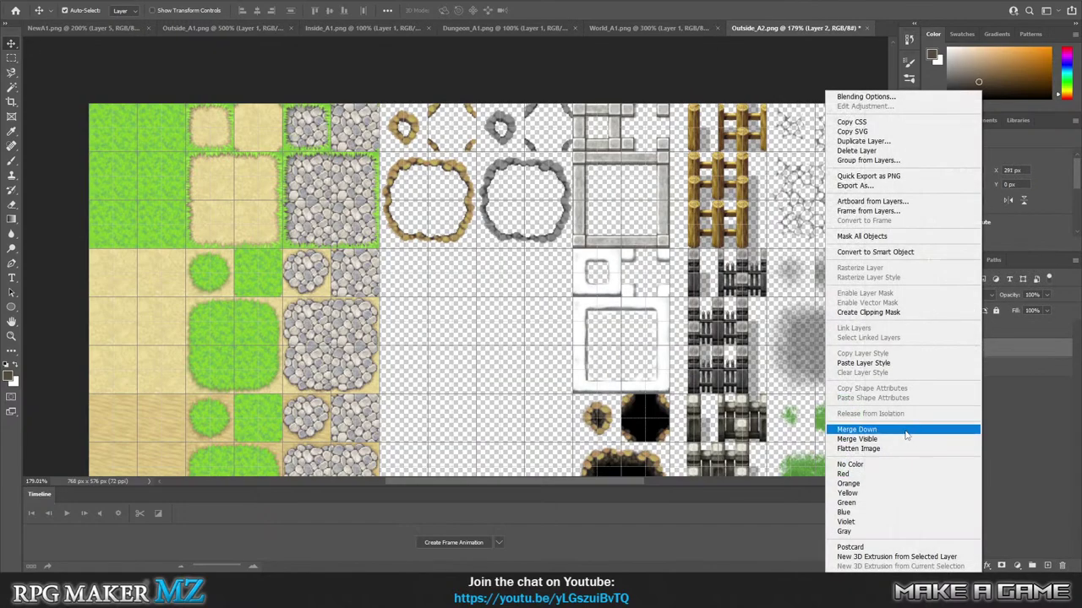
pyautogui.click(906, 438)
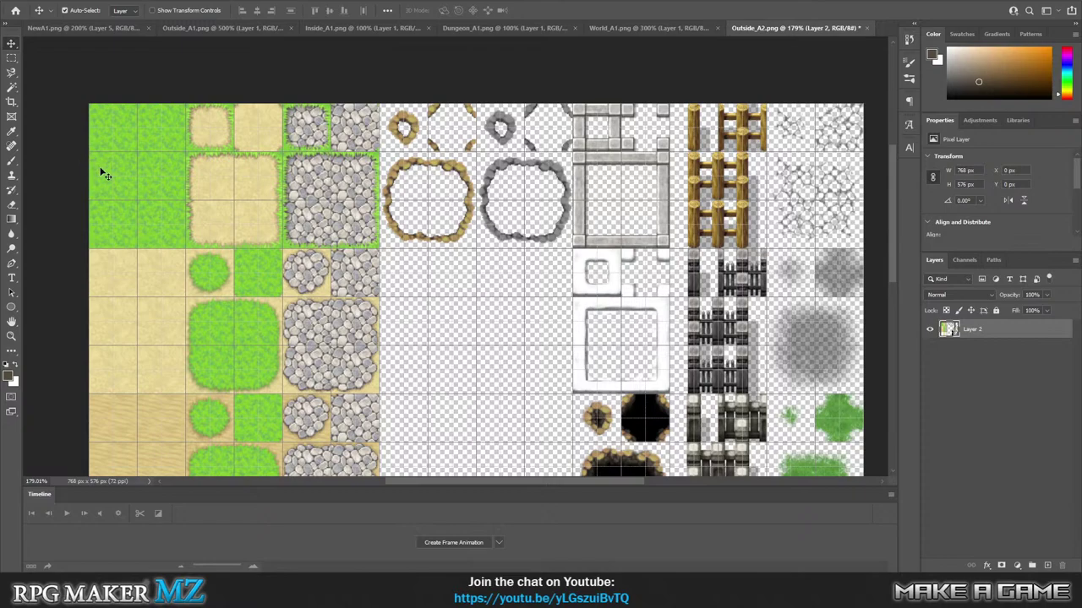
pyautogui.click(16, 1)
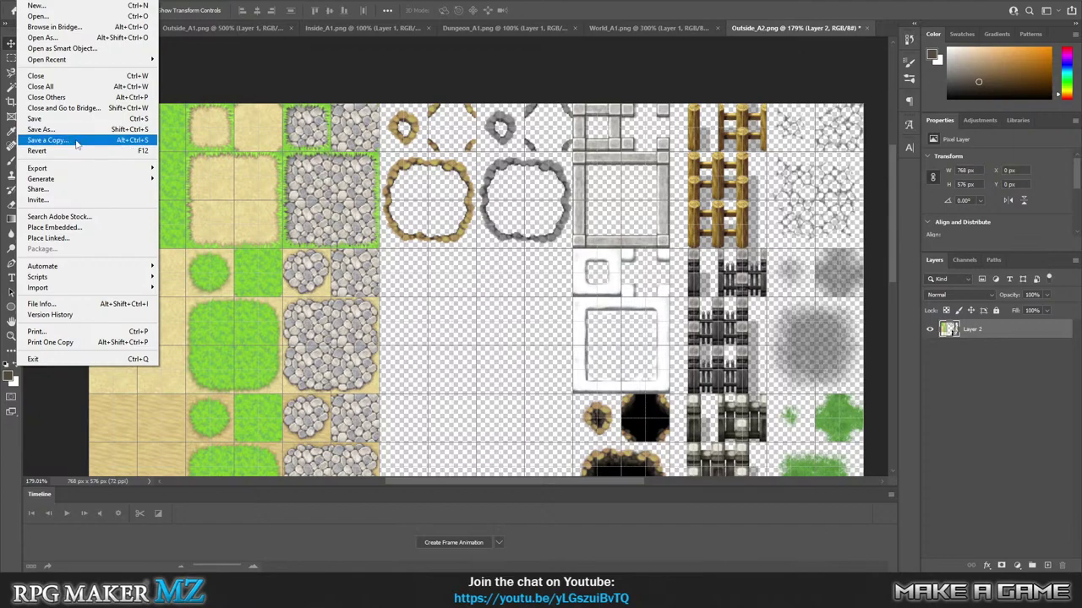
pyautogui.click(75, 144)
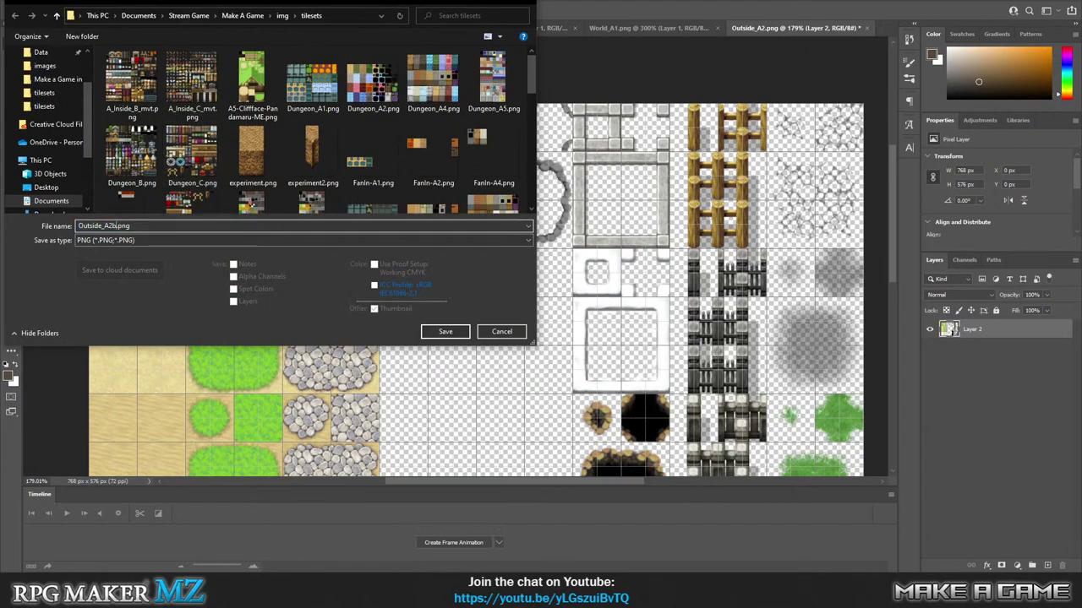
pyautogui.click(448, 332)
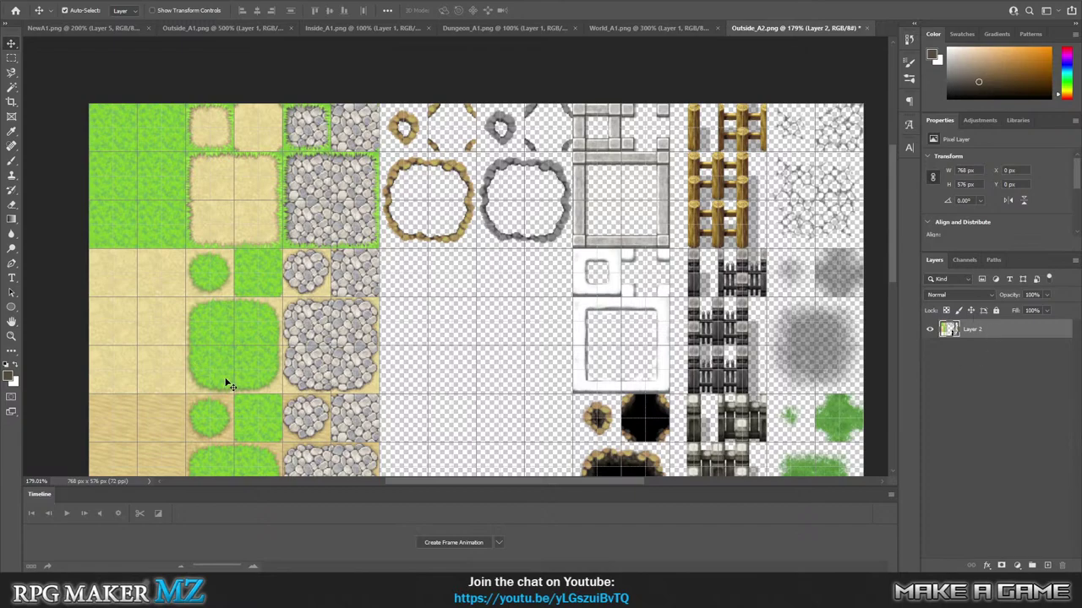
# Cut the upper 288 × 288 px block with the rock-bordered and sand-bordered water tiles from Layer 5 of NewA1.png.
pyautogui.click(99, 30)
pyautogui.click(515, 121)
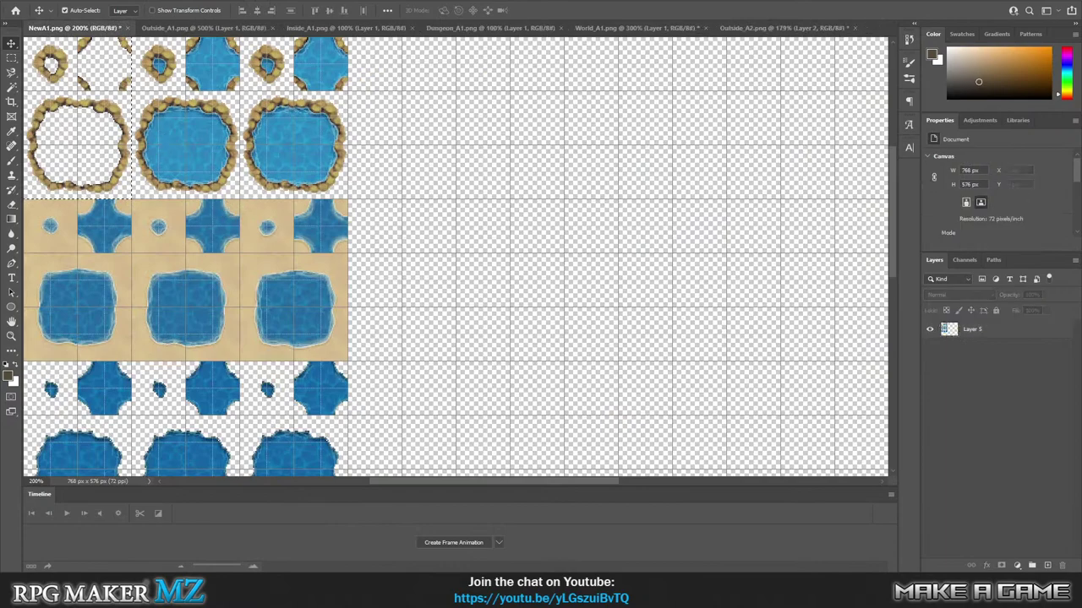
pyautogui.click(11, 58)
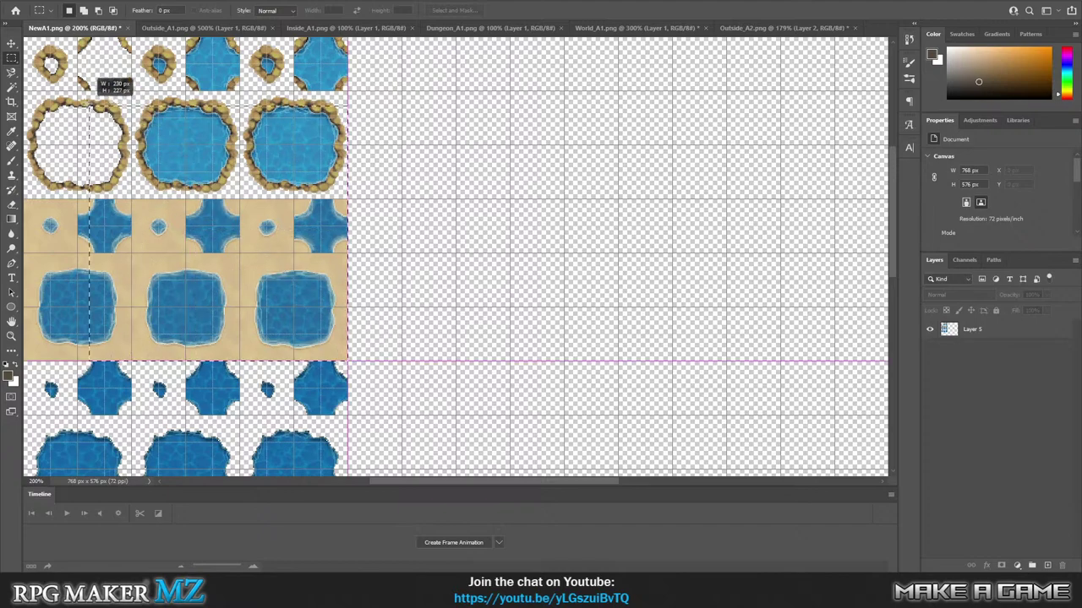
pyautogui.scroll(8, 164, 84)
pyautogui.hscroll(-6, 164, 84)
pyautogui.hscroll(4, 567, 261)
pyautogui.scroll(-7, 567, 262)
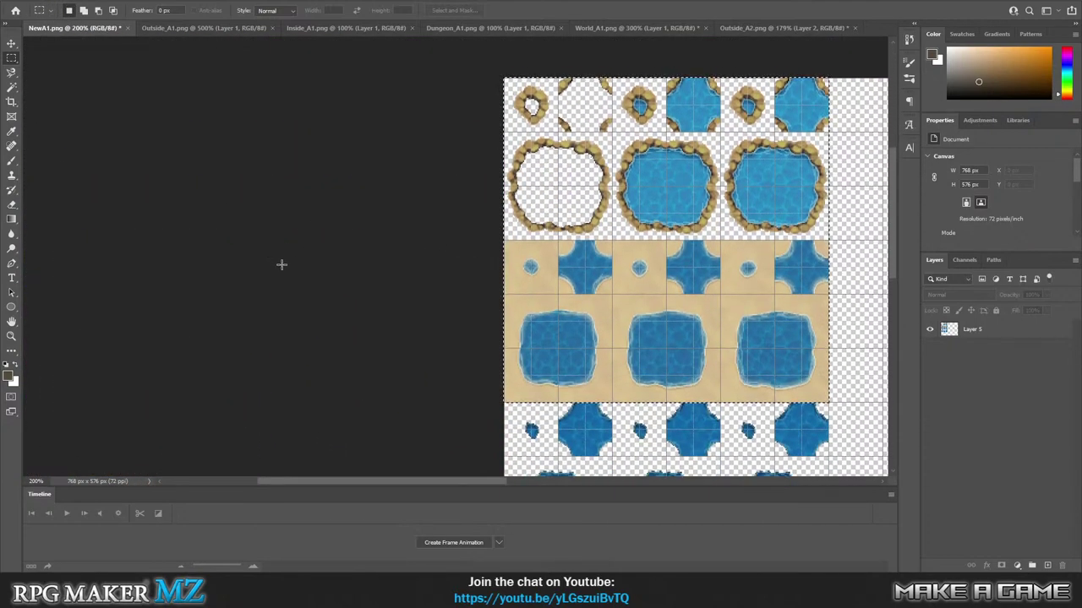
pyautogui.click(65, 4)
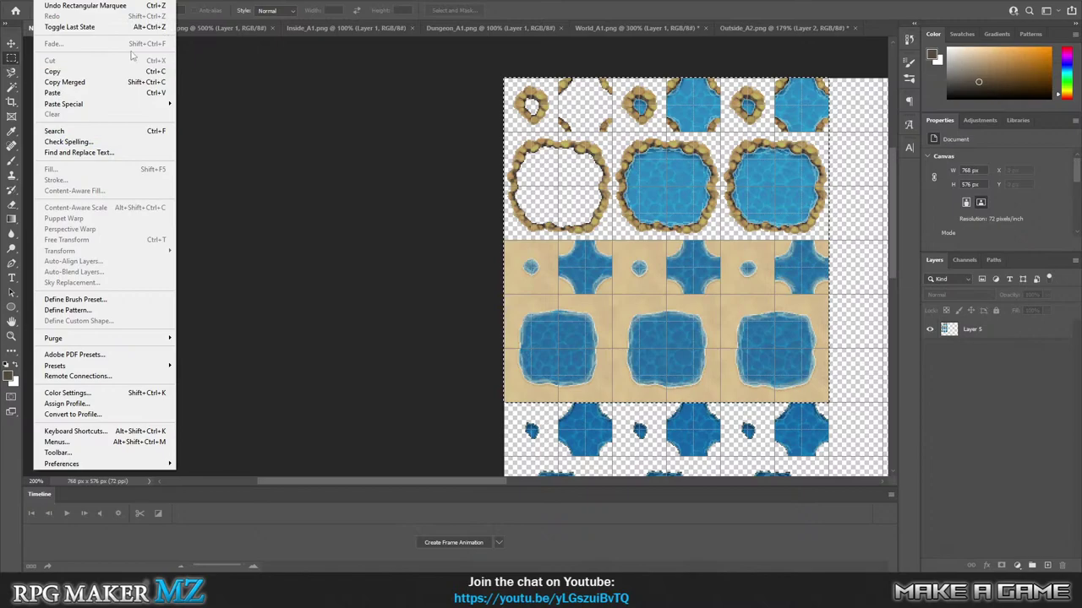
pyautogui.click(1006, 329)
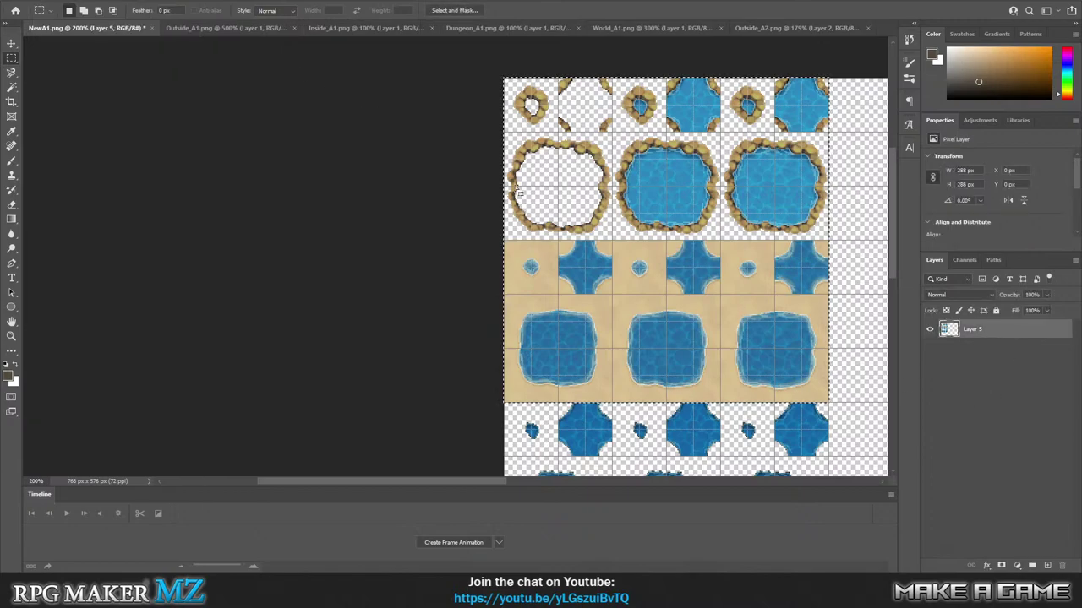
pyautogui.click(65, 3)
pyautogui.click(59, 60)
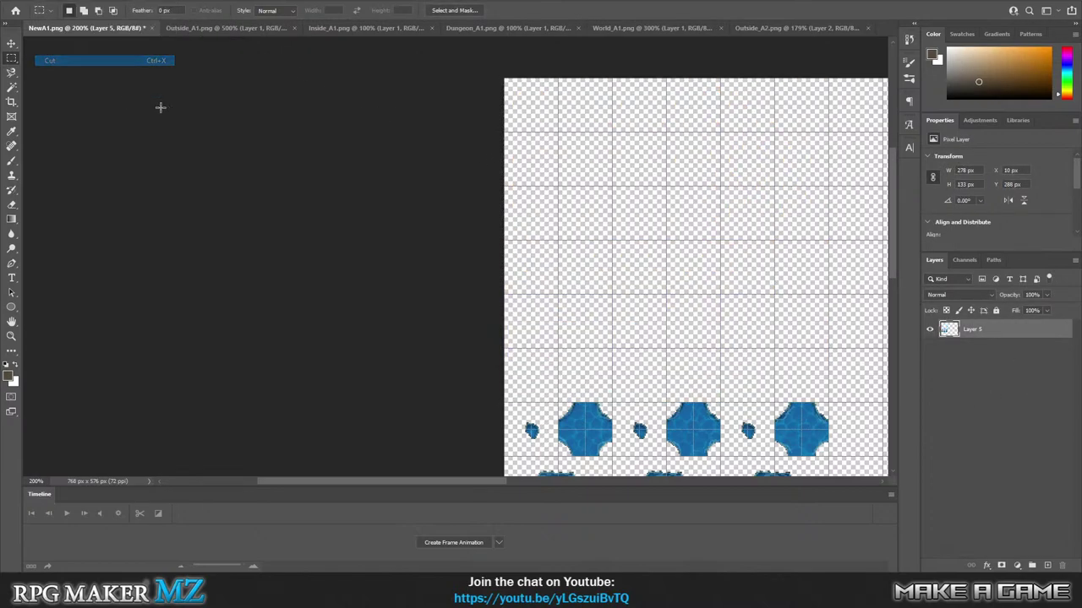
# Move the remaining 288 × 144 px row of deep water tiles to the top edge of the canvas and save NewA1.png.
pyautogui.scroll(-5, 404, 379)
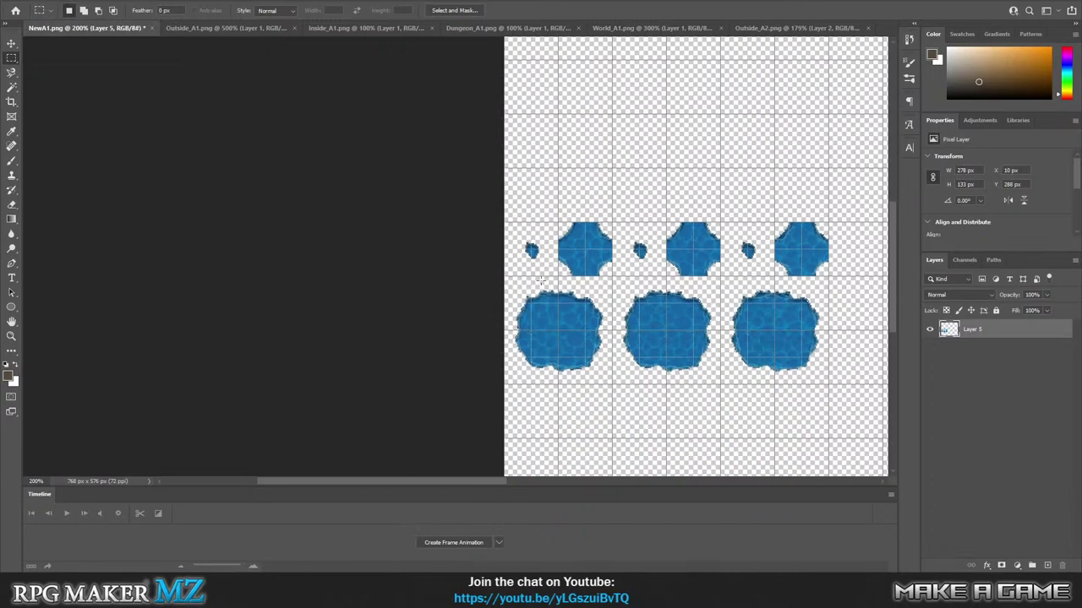
pyautogui.moveTo(499, 224); pyautogui.dragTo(830, 385)
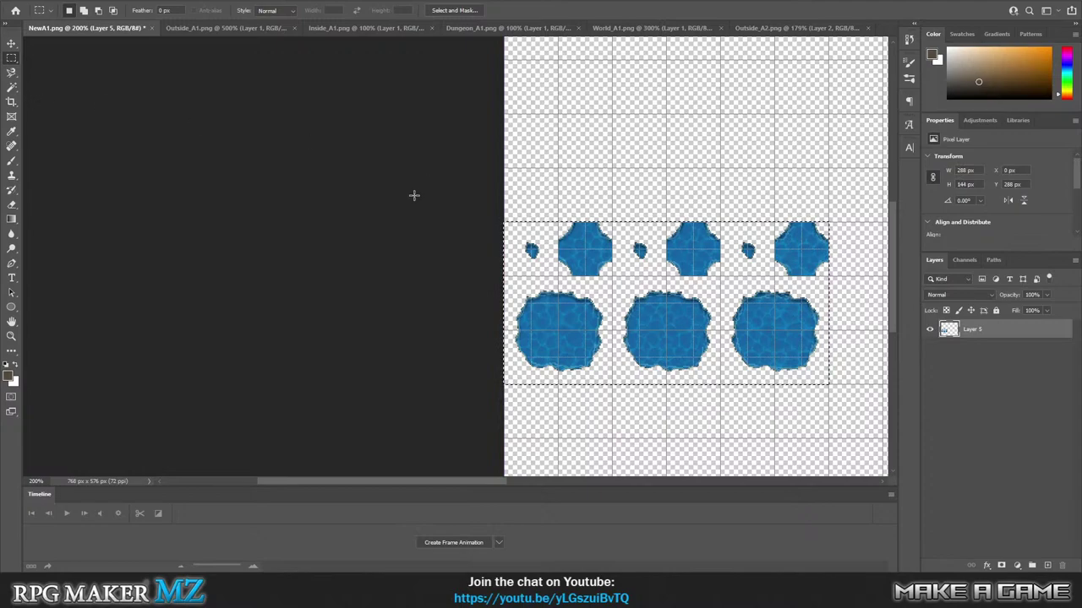
pyautogui.scroll(3, 377, 217)
pyautogui.scroll(2, 372, 229)
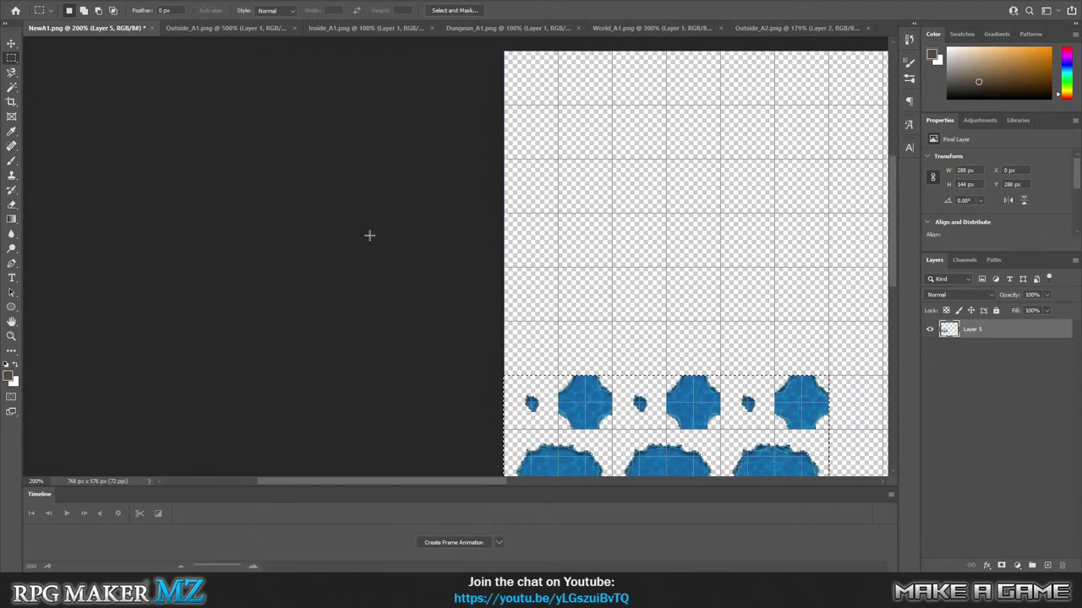
pyautogui.click(11, 44)
pyautogui.moveTo(584, 413); pyautogui.dragTo(587, 86)
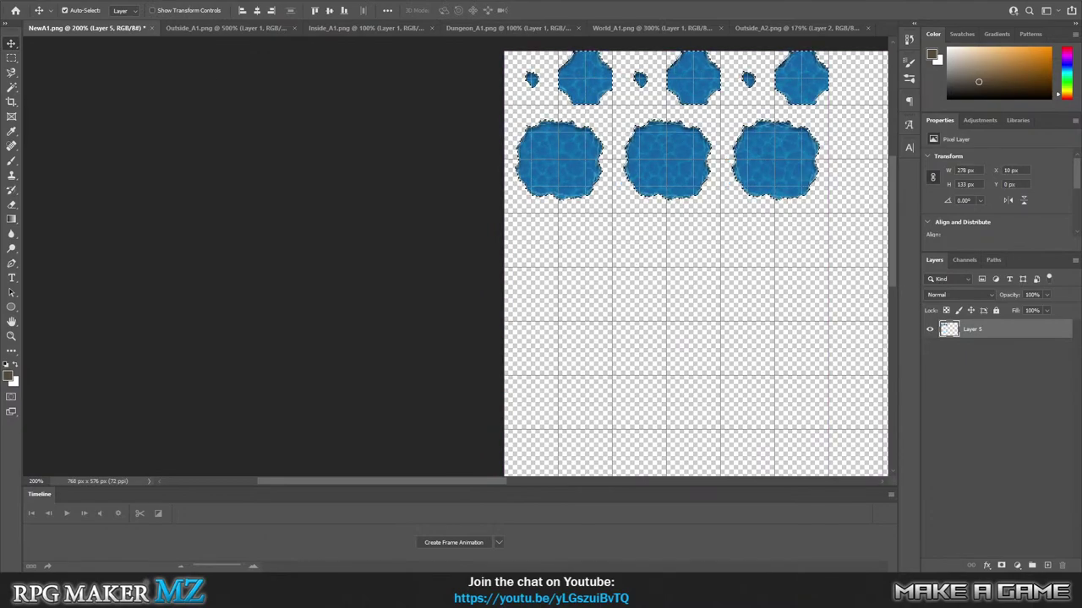
pyautogui.hotkey('alt', 'f')
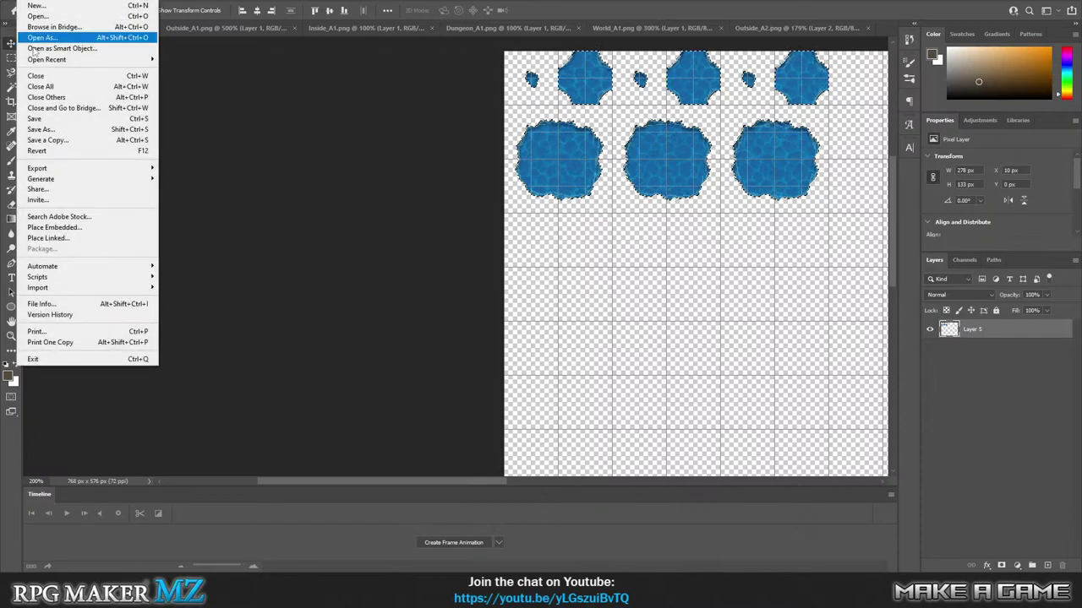
pyautogui.click(43, 123)
# Review the rock borders in Outside_A2.png, switch to RPG Maker MZ and open the database's tileset settings.
pyautogui.click(793, 29)
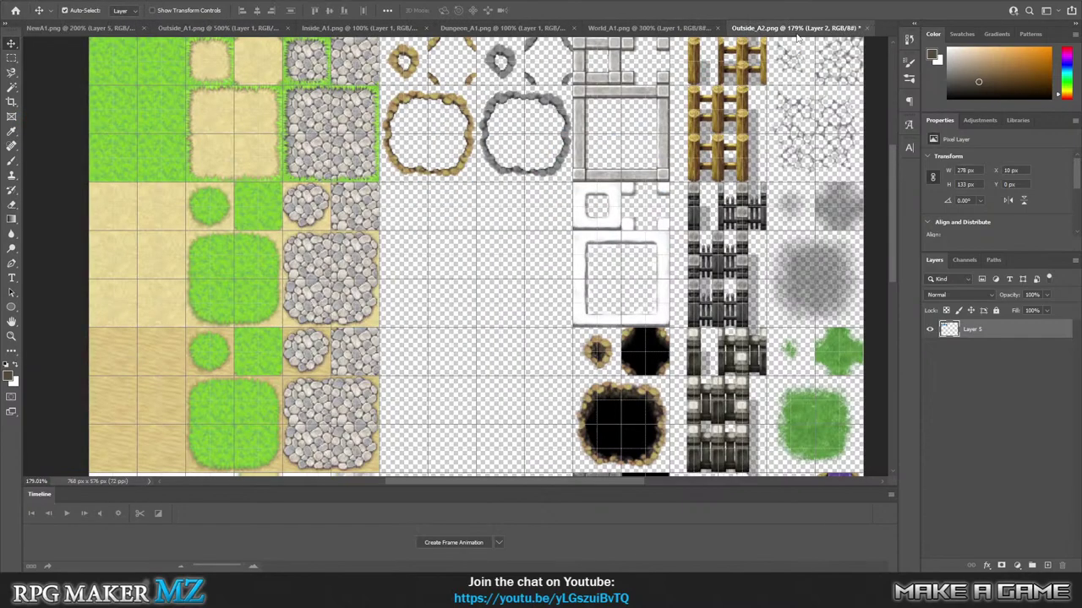
pyautogui.scroll(5, 589, 160)
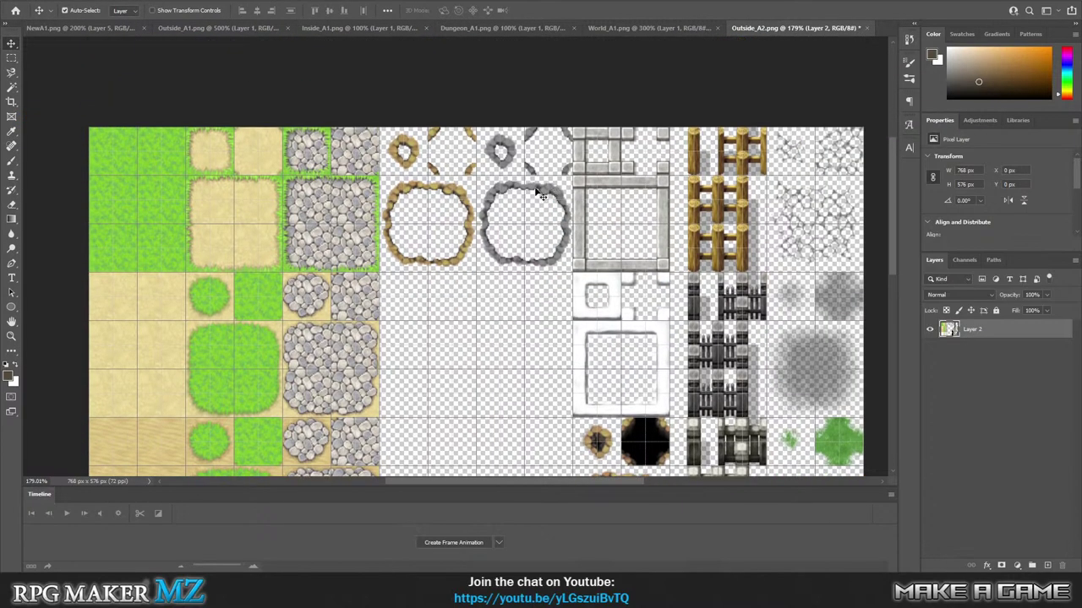
pyautogui.hotkey('alt', 'Tab')
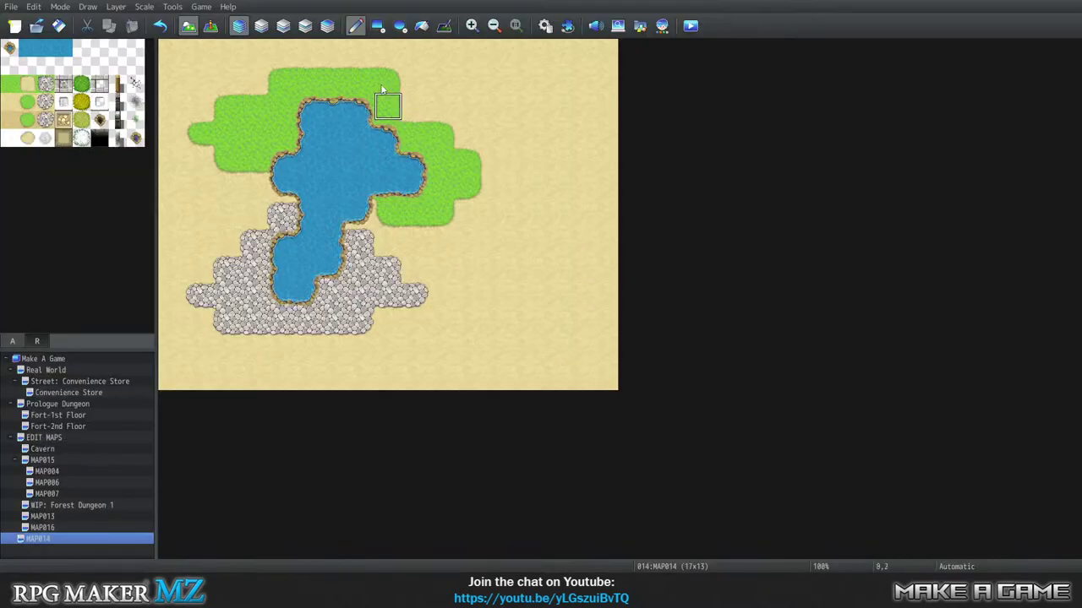
pyautogui.click(184, 7)
pyautogui.click(193, 18)
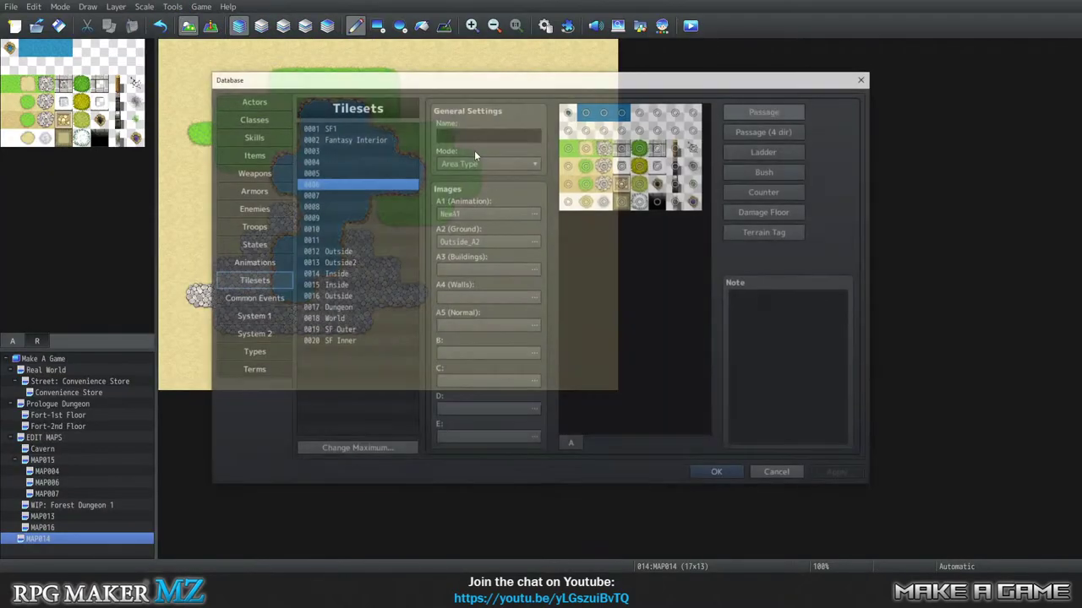
# Set the A2 (Ground) image of tileset 0006 to Outside_A2b and accept the database changes.
pyautogui.doubleClick(514, 239)
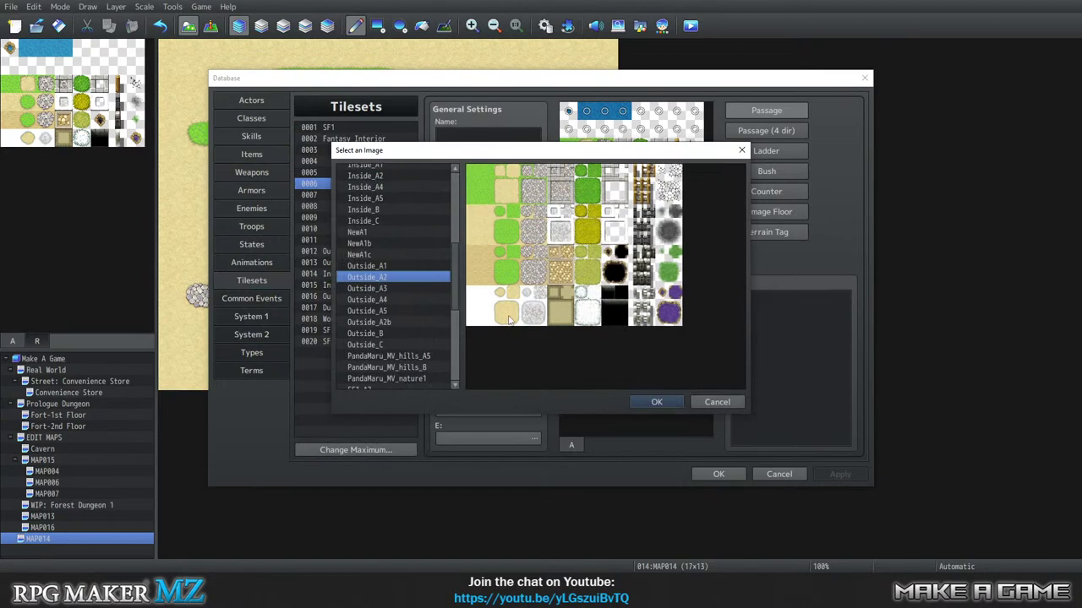
pyautogui.scroll(-5, 406, 334)
pyautogui.scroll(3, 413, 312)
pyautogui.scroll(6, 406, 310)
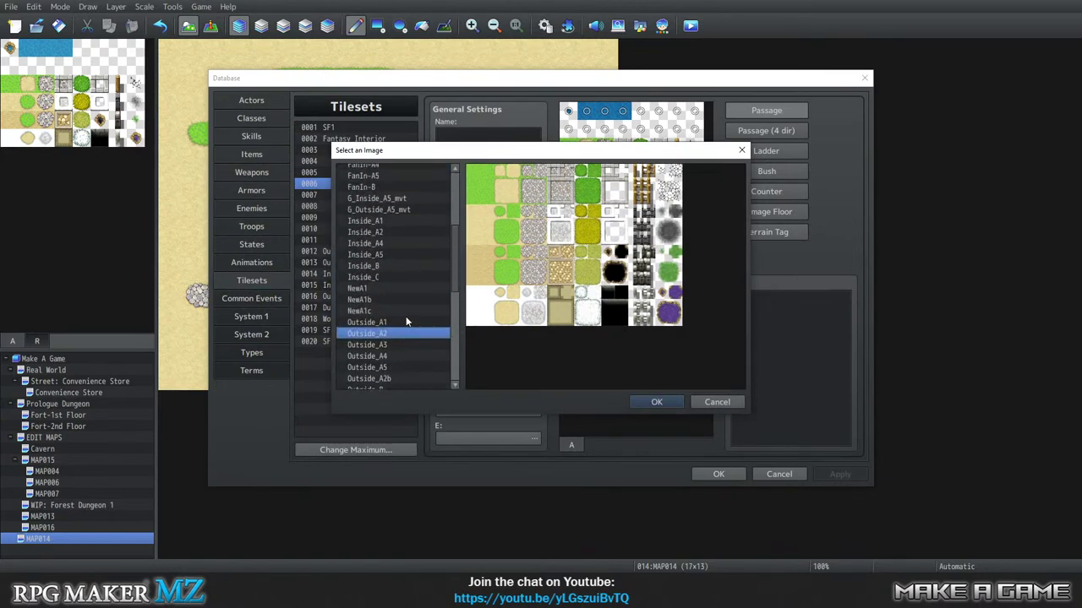
pyautogui.scroll(-4, 409, 321)
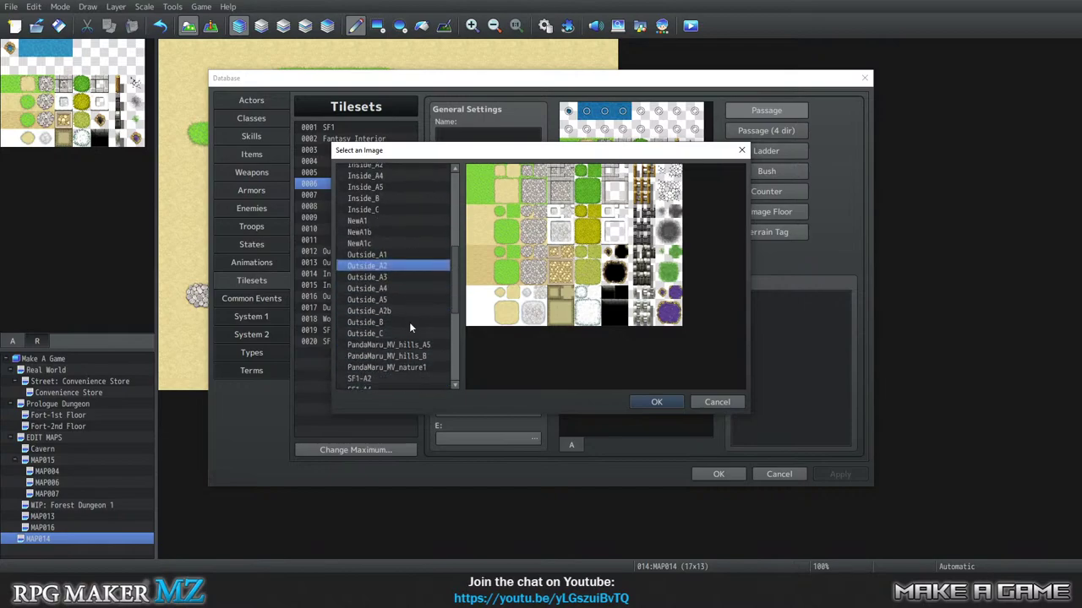
pyautogui.click(393, 301)
pyautogui.click(392, 312)
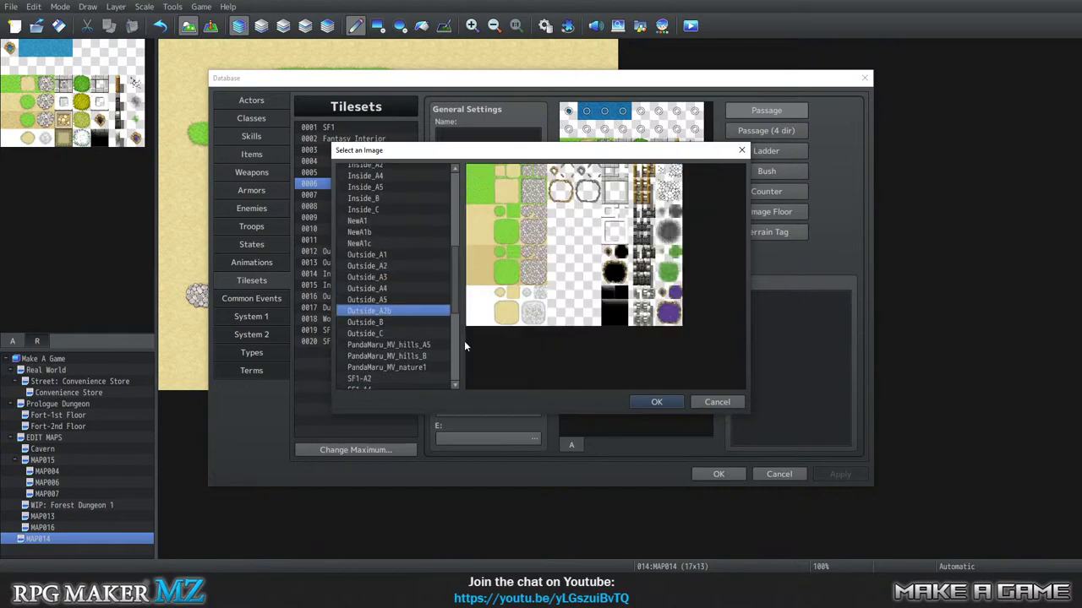
pyautogui.click(657, 402)
pyautogui.click(714, 476)
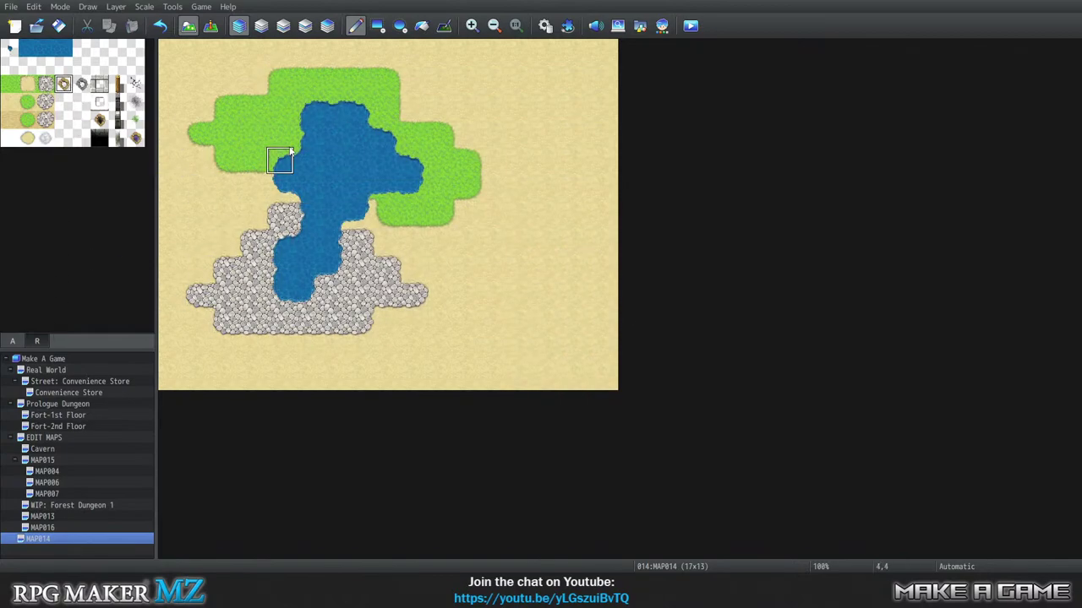
# Paint the brown rock border autotile over the whole pond on Layer 3, and return to automatic layer mode.
pyautogui.click(305, 25)
pyautogui.moveTo(307, 106)
pyautogui.mouseDown()
pyautogui.moveTo(315, 141)
pyautogui.moveTo(283, 168)
pyautogui.moveTo(281, 188)
pyautogui.moveTo(301, 204)
pyautogui.moveTo(279, 248)
pyautogui.moveTo(280, 290)
pyautogui.moveTo(315, 290)
pyautogui.moveTo(310, 268)
pyautogui.moveTo(339, 268)
pyautogui.moveTo(355, 216)
pyautogui.moveTo(410, 186)
pyautogui.moveTo(405, 170)
pyautogui.moveTo(381, 167)
pyautogui.moveTo(356, 118)
pyautogui.moveTo(320, 115)
pyautogui.moveTo(338, 171)
pyautogui.moveTo(361, 155)
pyautogui.mouseUp()
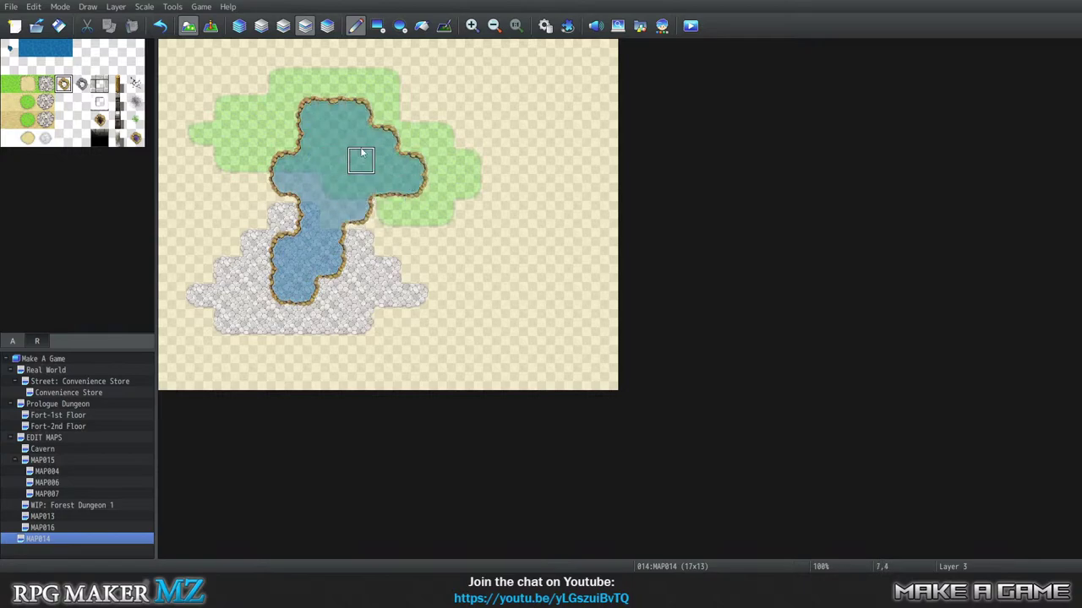
pyautogui.click(239, 25)
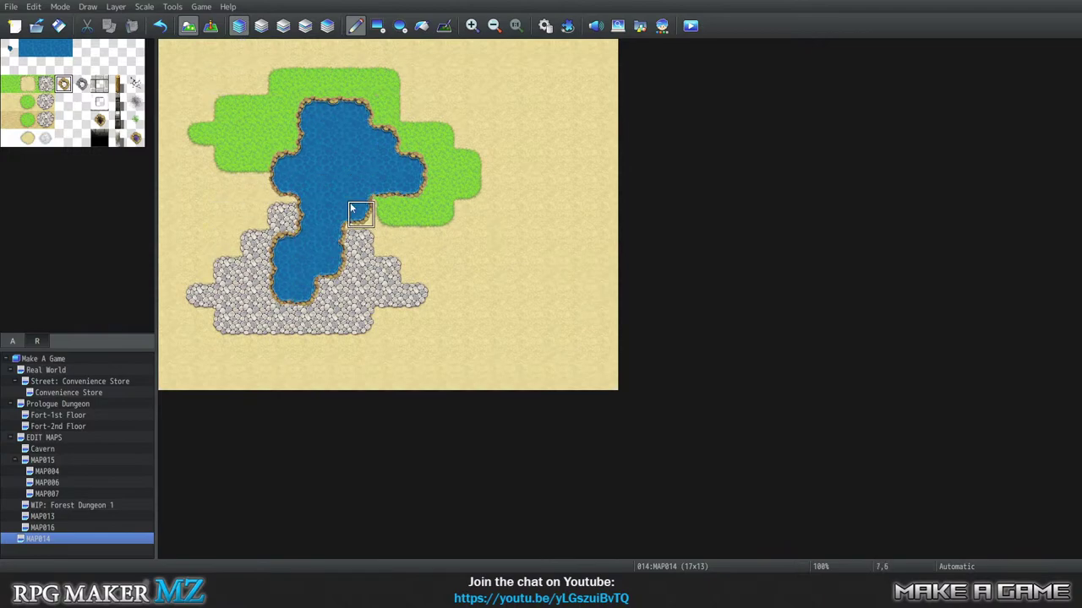
# Replace the pond's brown border on Layer 3 with the grey rock border autotile using flood fill, and inspect it at 150% zoom.
pyautogui.click(305, 25)
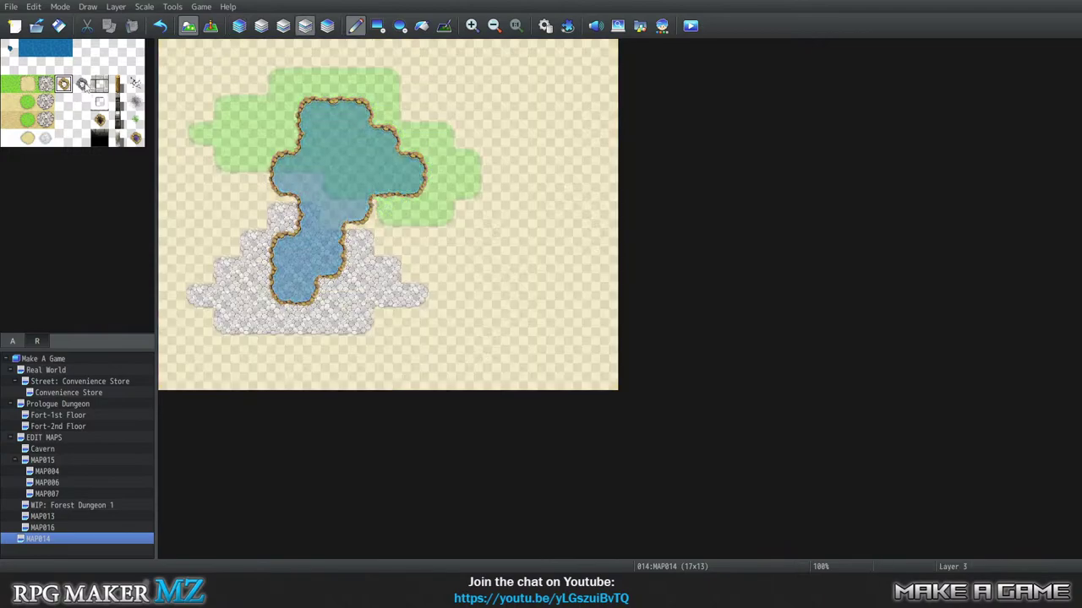
pyautogui.click(421, 25)
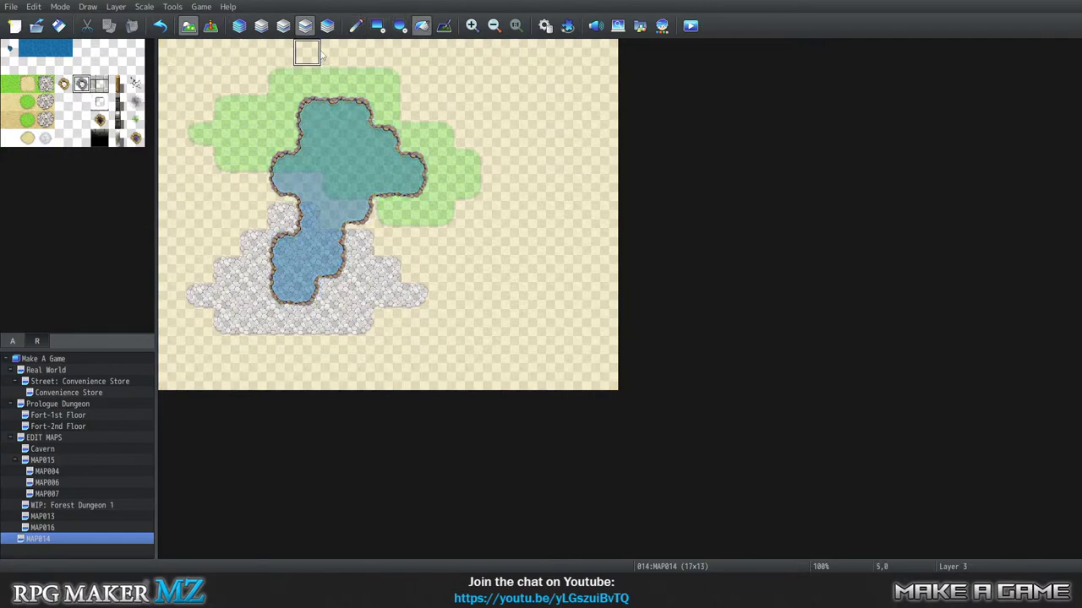
pyautogui.click(239, 25)
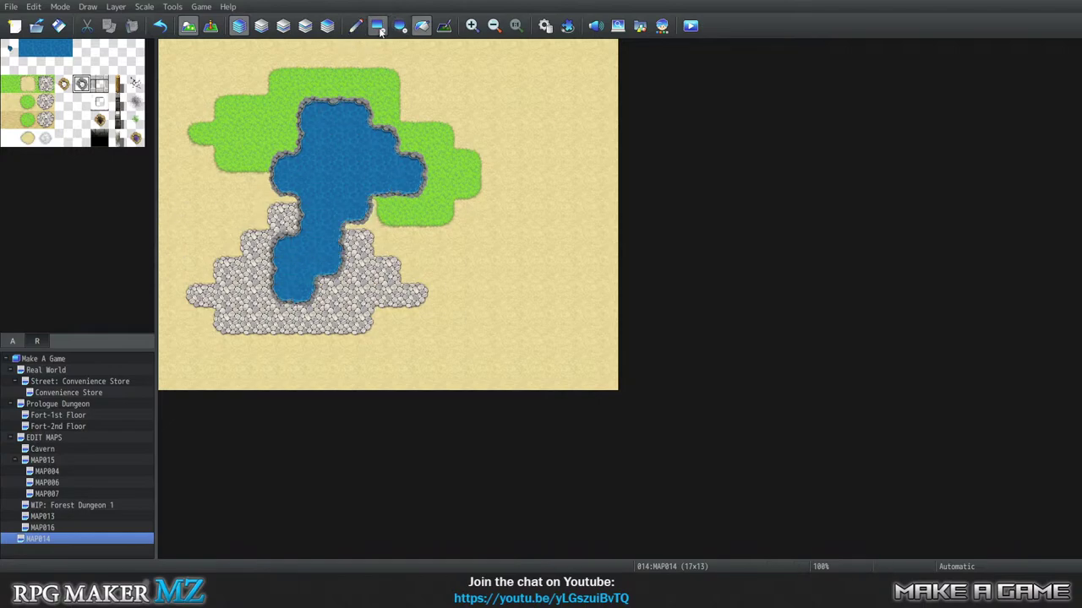
pyautogui.click(472, 25)
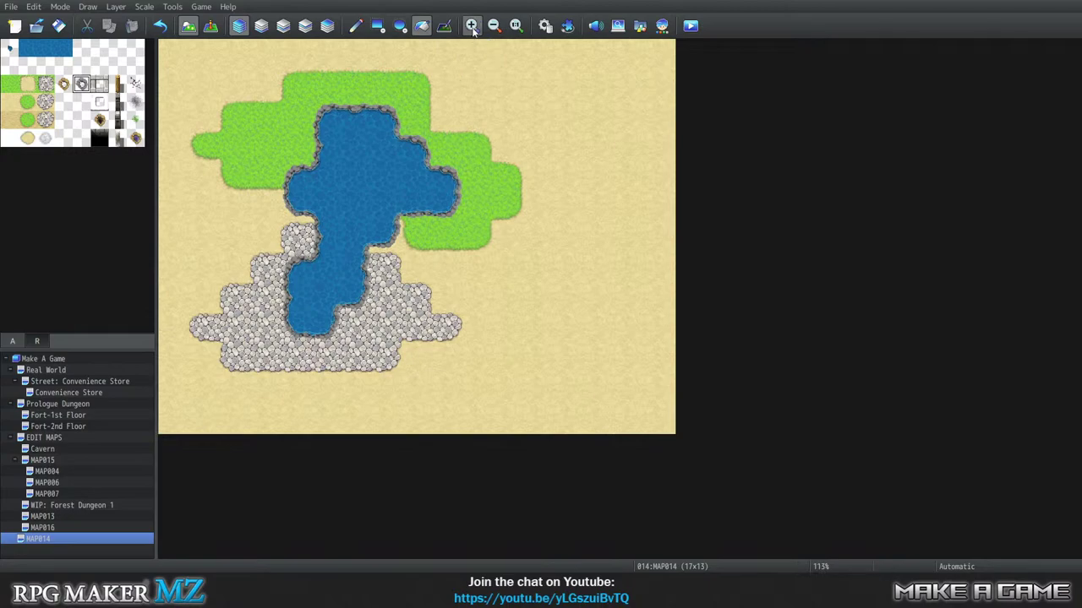
pyautogui.moveTo(439, 359); pyautogui.dragTo(463, 311)
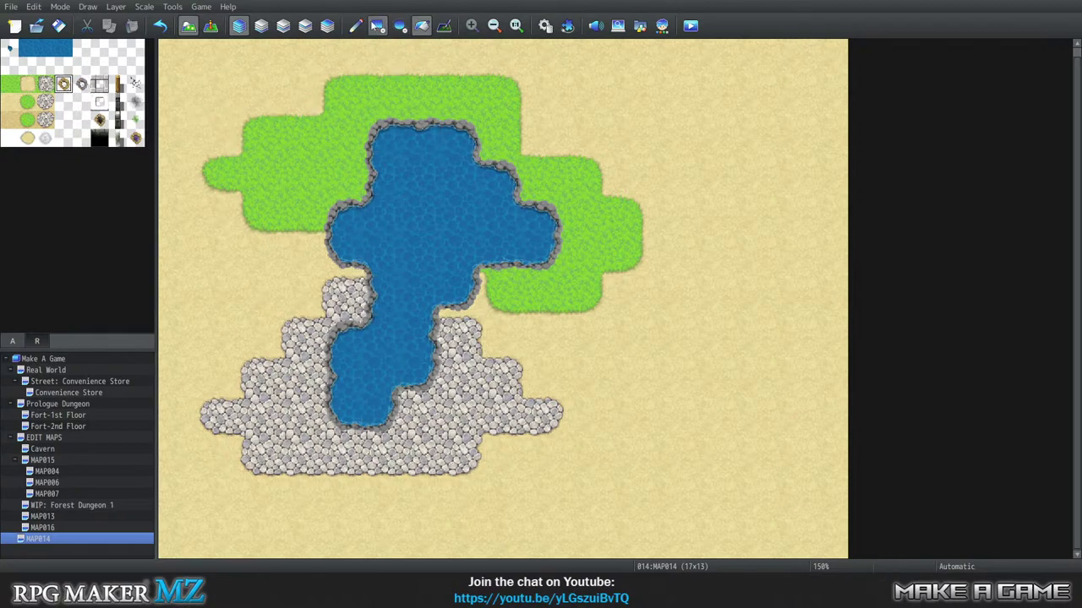
# Try the brown rock border autotile as a fill on the pond's Layer 2, and refill that layer with the water autotile.
pyautogui.click(283, 25)
pyautogui.click(420, 252)
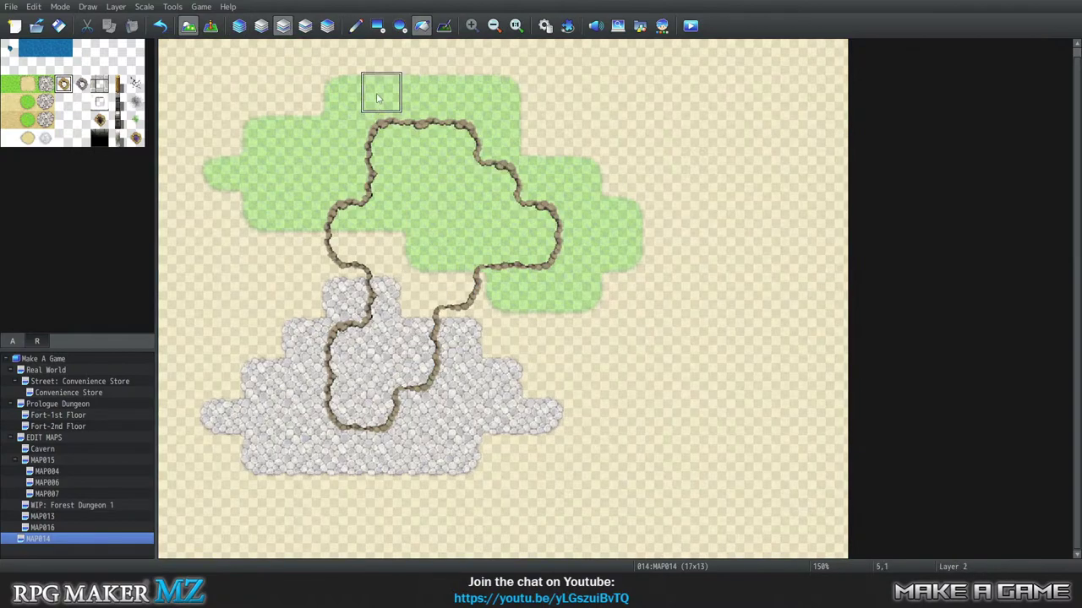
pyautogui.click(238, 26)
pyautogui.click(228, 186)
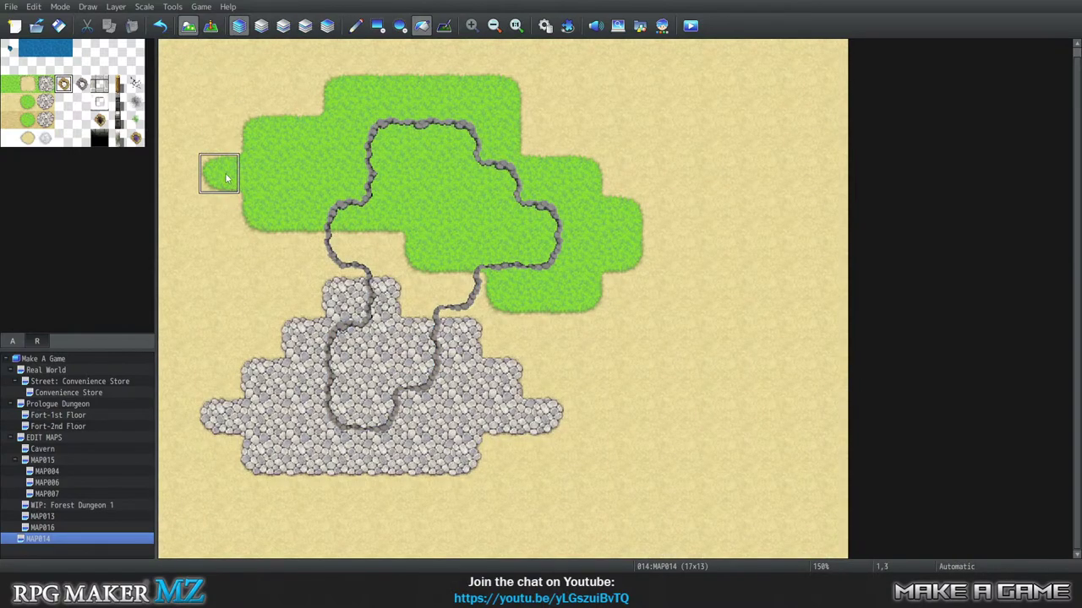
pyautogui.click(283, 25)
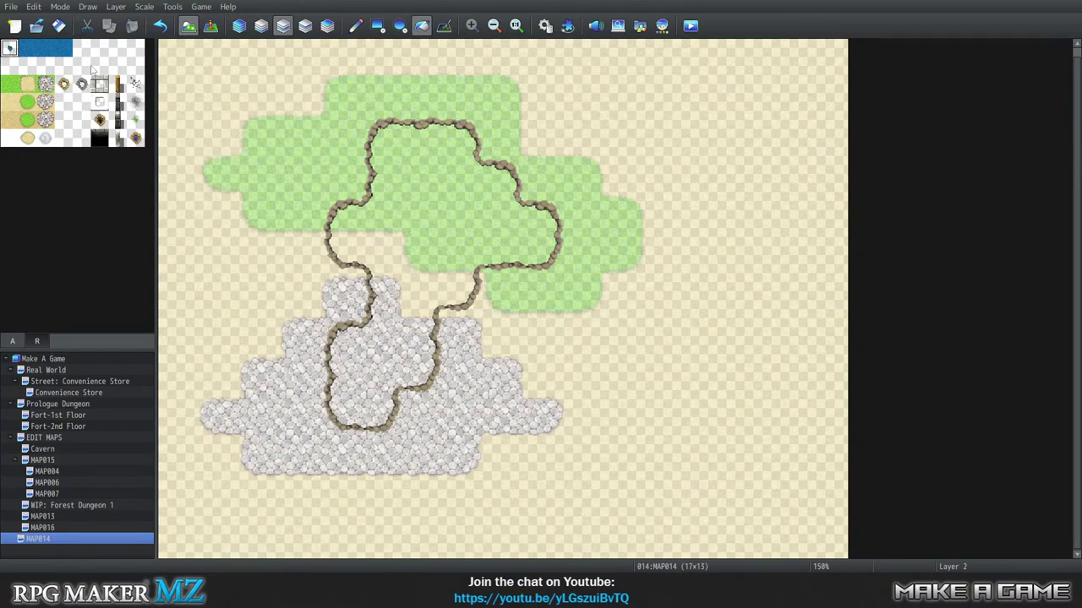
pyautogui.click(426, 216)
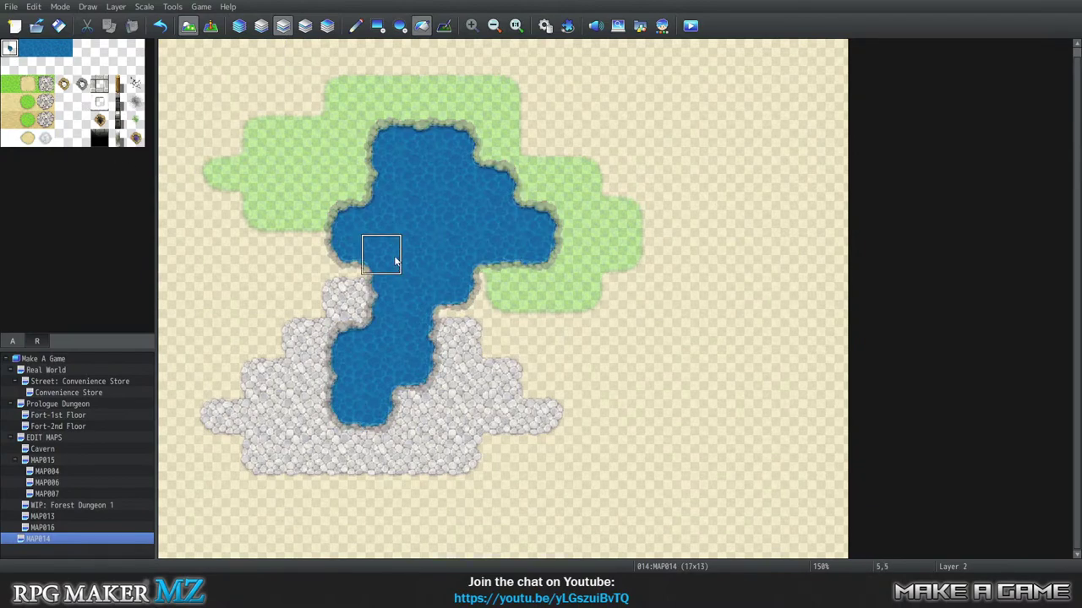
pyautogui.click(240, 25)
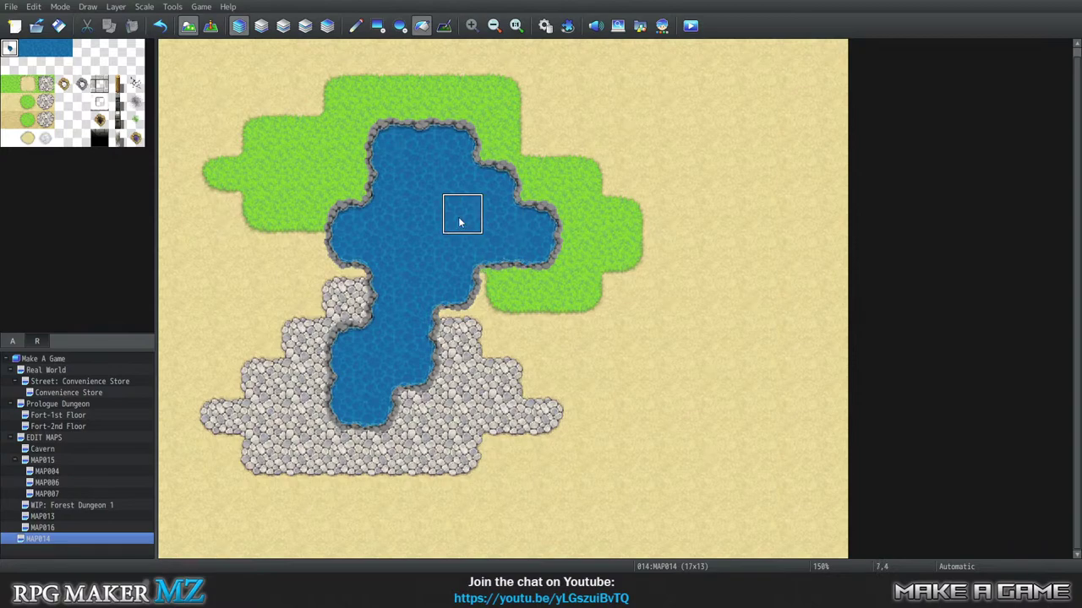
# Try to flood fill the pond's water layer with the brown rock border autotile, and undo the fill.
pyautogui.click(285, 26)
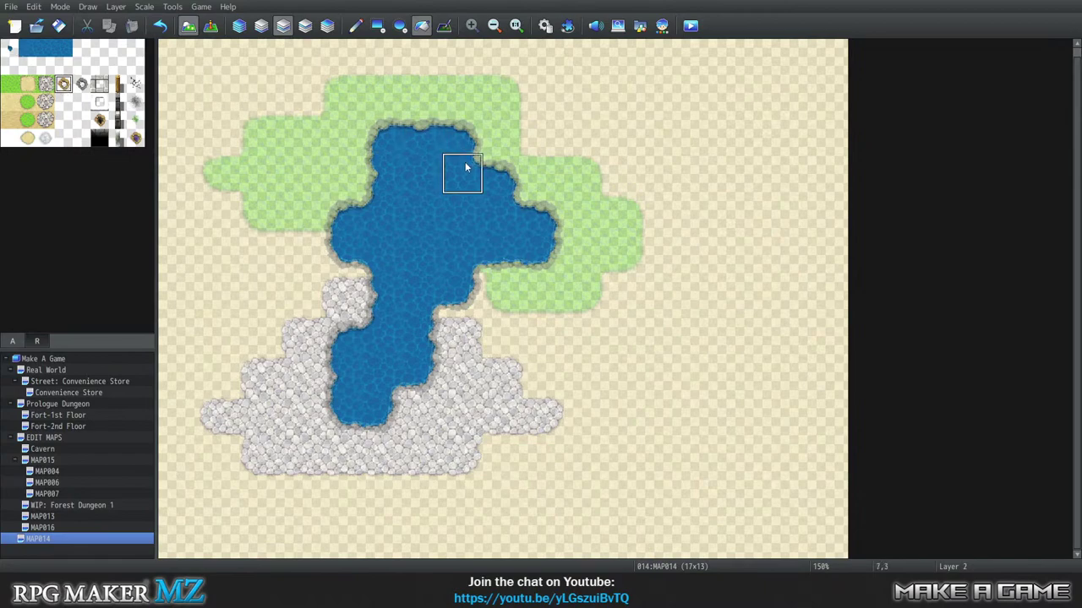
pyautogui.click(416, 174)
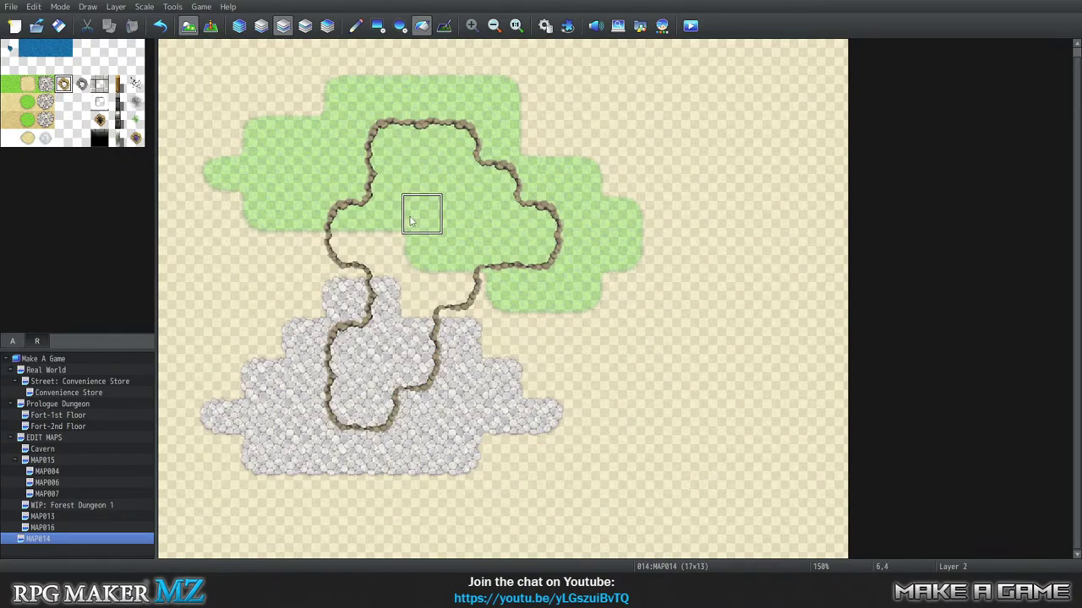
pyautogui.hotkey('ctrl', 'z')
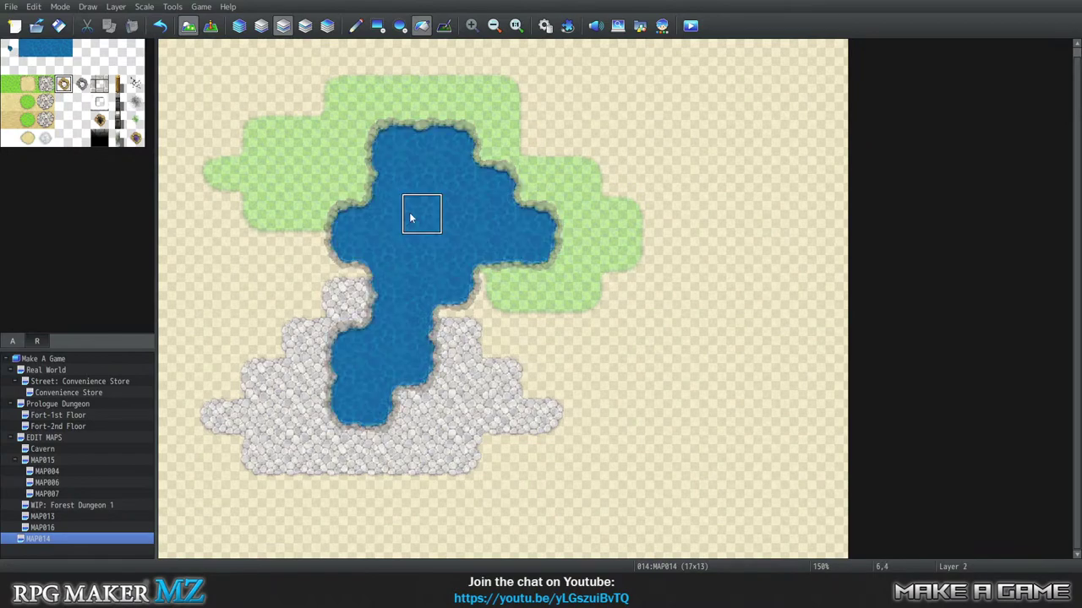
# Replace the pond's grey border on Layer 3 with the brown rock border autotile, and return to automatic layer mode.
pyautogui.click(305, 27)
pyautogui.click(239, 26)
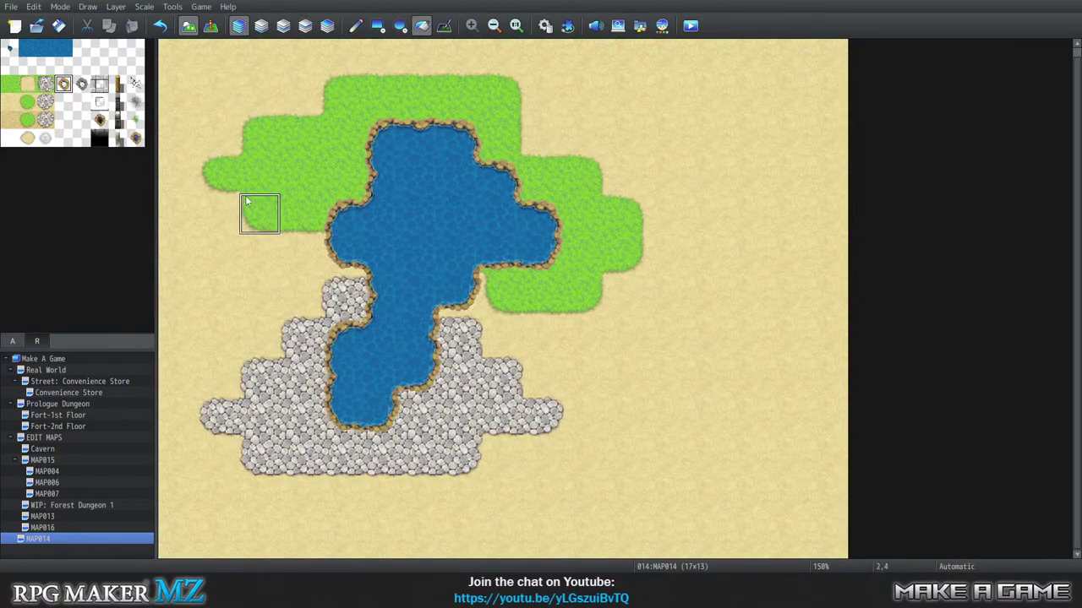
pyautogui.click(247, 202)
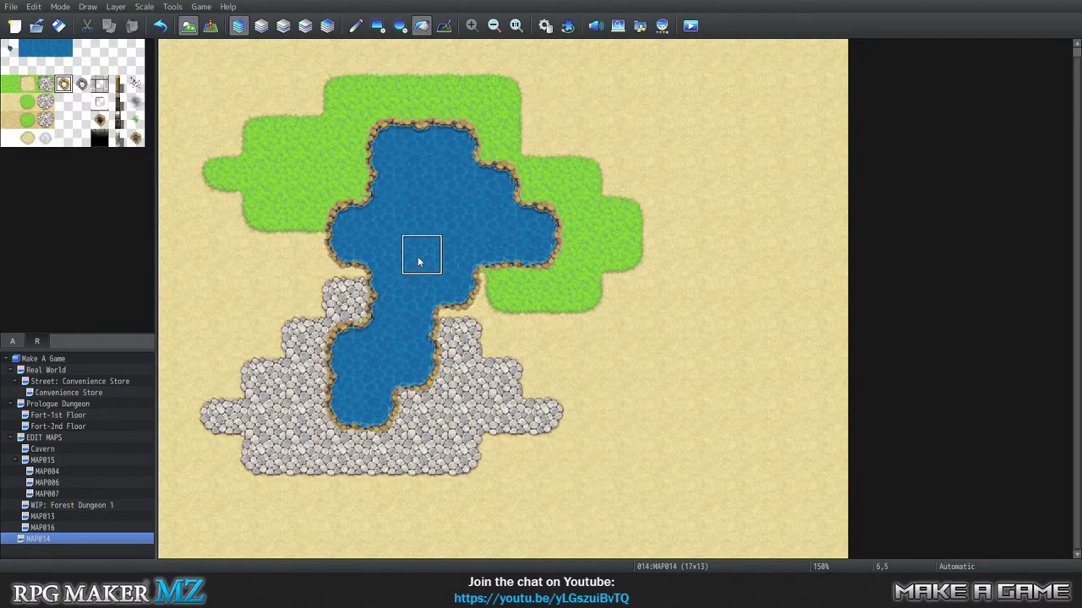
# Examine the water and its shorelines in the Cavern, MAP015 and WIP: Forest Dungeon 1 maps.
pyautogui.click(79, 449)
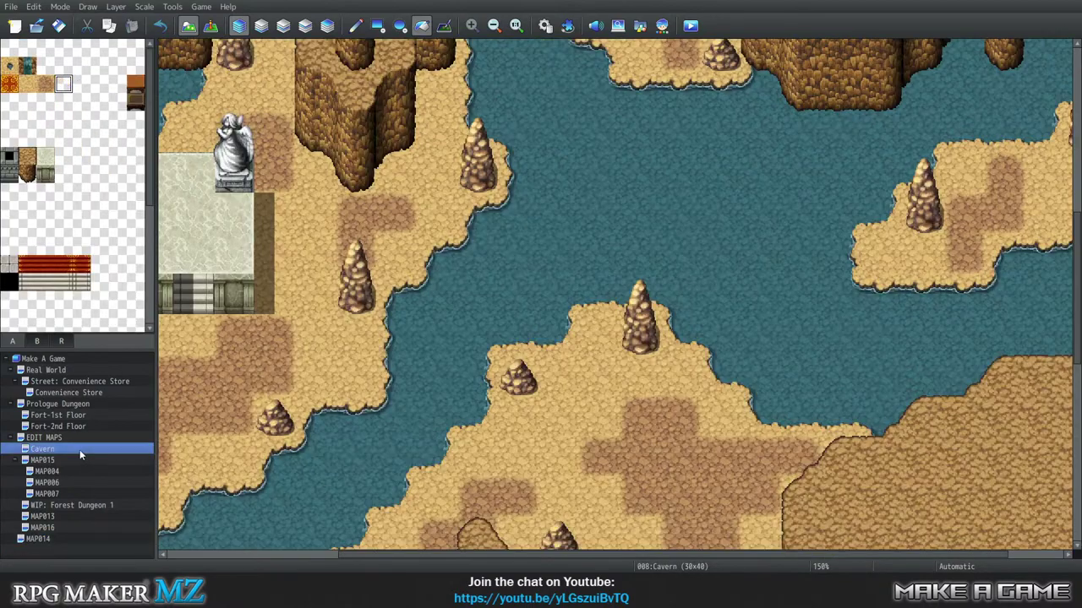
pyautogui.click(84, 462)
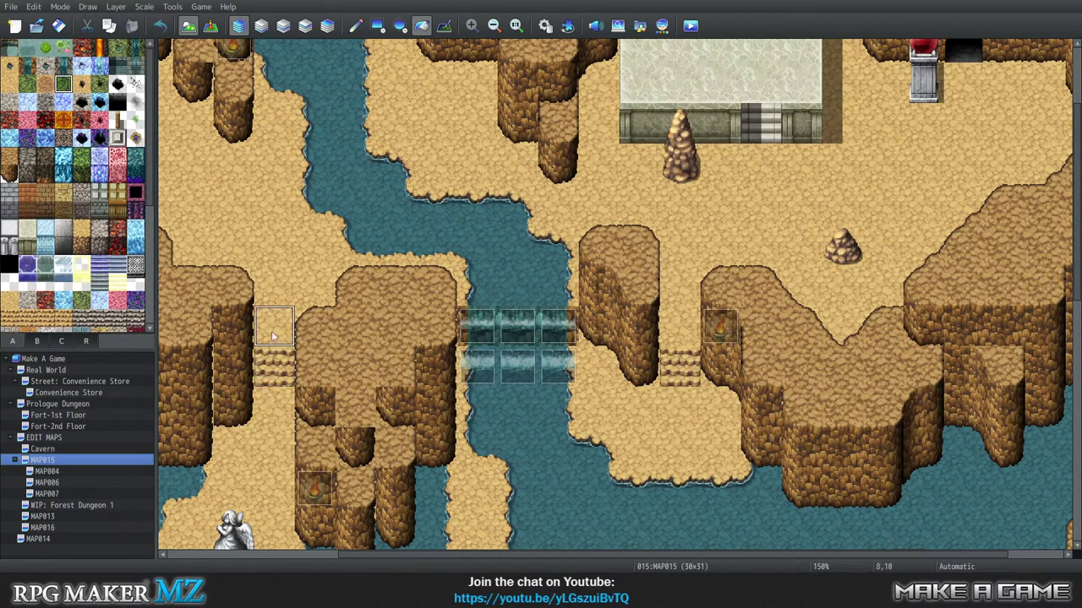
pyautogui.scroll(-1, 333, 350)
pyautogui.scroll(3, 333, 350)
pyautogui.scroll(2, 355, 355)
pyautogui.scroll(-2, 355, 355)
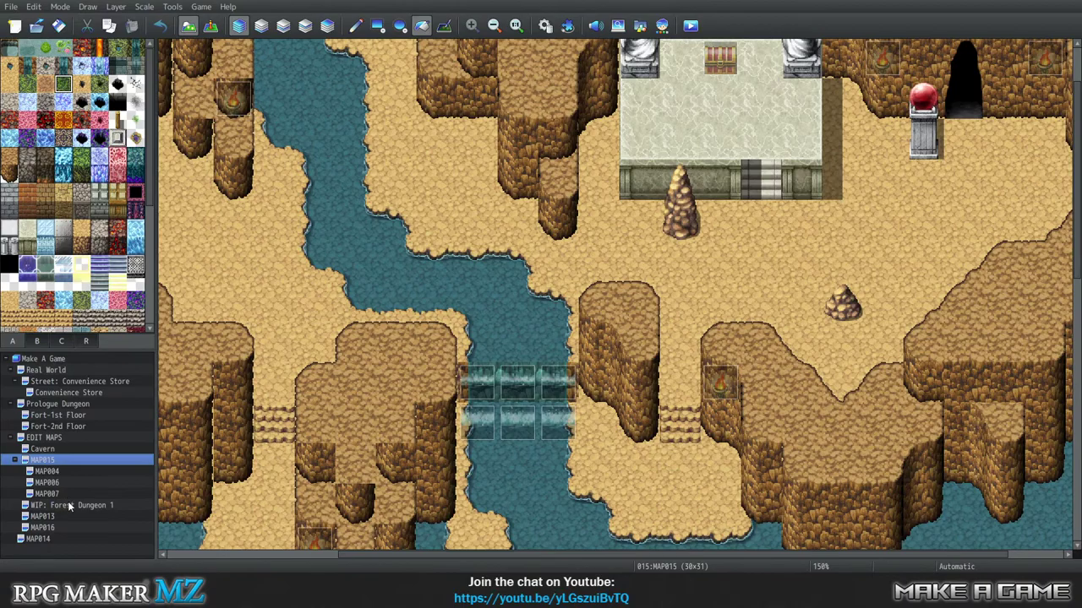
pyautogui.click(70, 505)
pyautogui.scroll(-2, 385, 314)
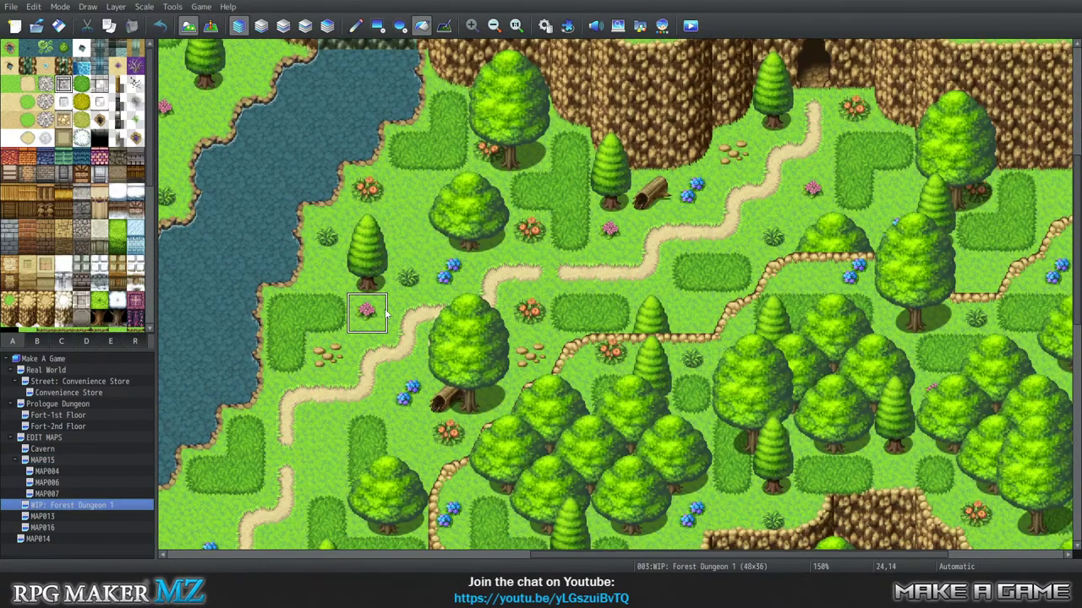
pyautogui.scroll(-2, 381, 311)
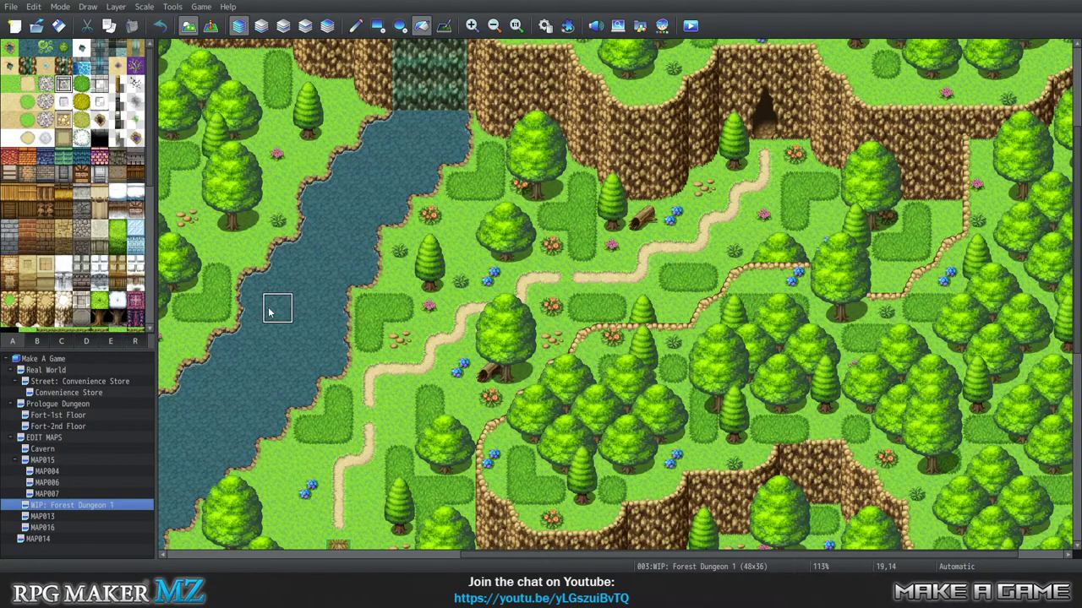
pyautogui.scroll(-3, 490, 308)
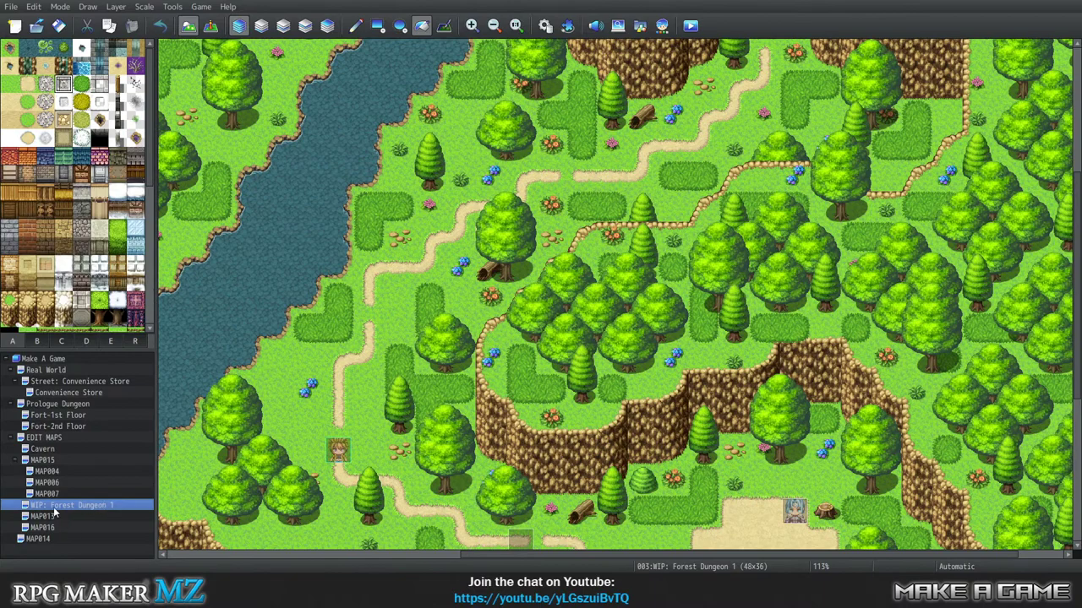
# Duplicate the WIP: Forest Dungeon 1 map by copying it and pasting the copy beneath the original.
pyautogui.rightClick(54, 508)
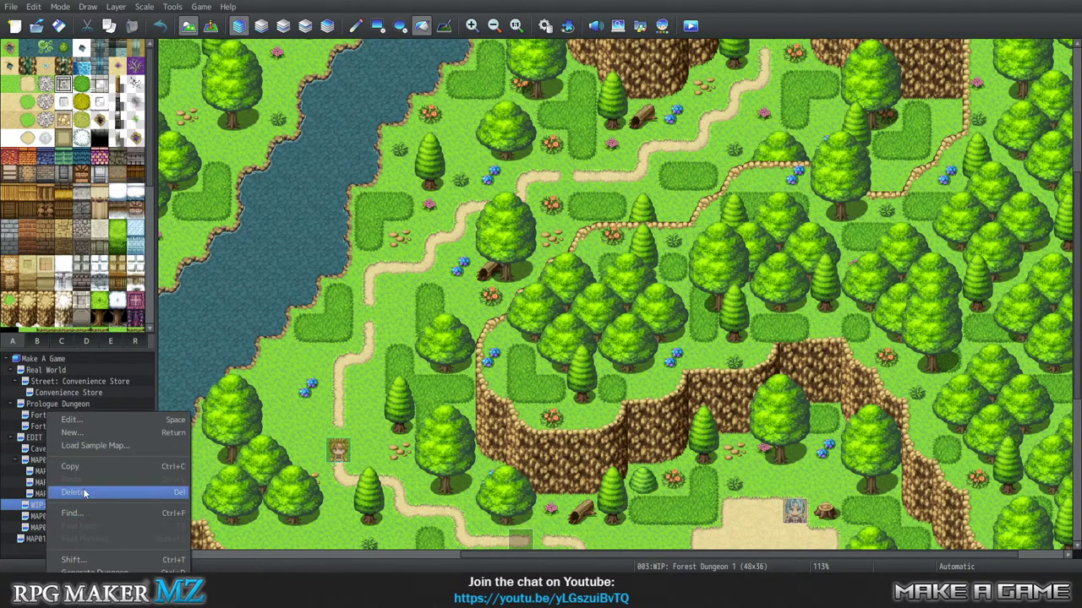
pyautogui.click(72, 466)
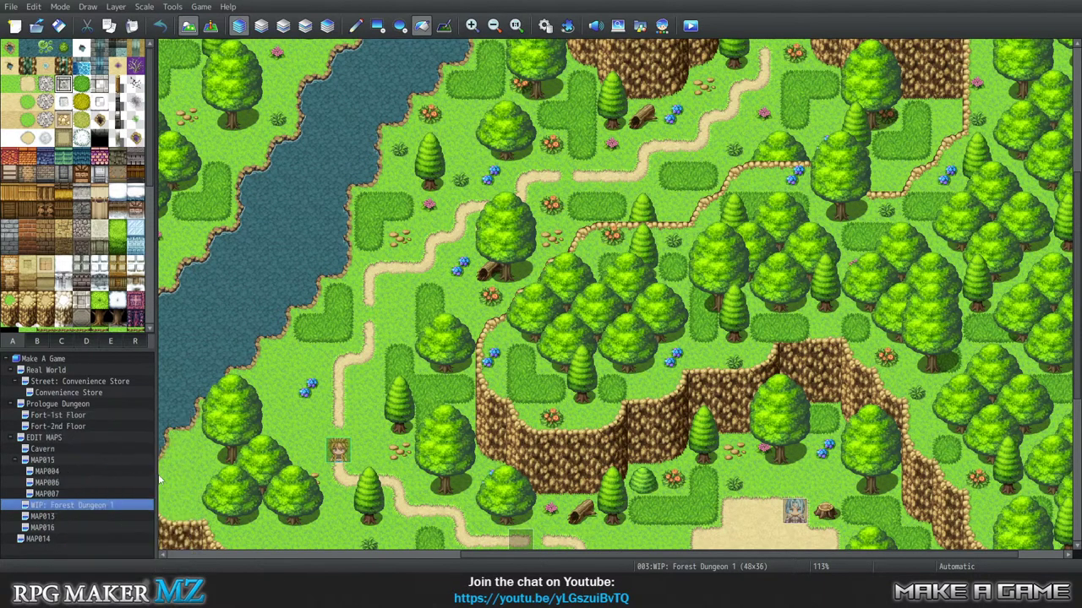
pyautogui.rightClick(77, 508)
pyautogui.click(89, 482)
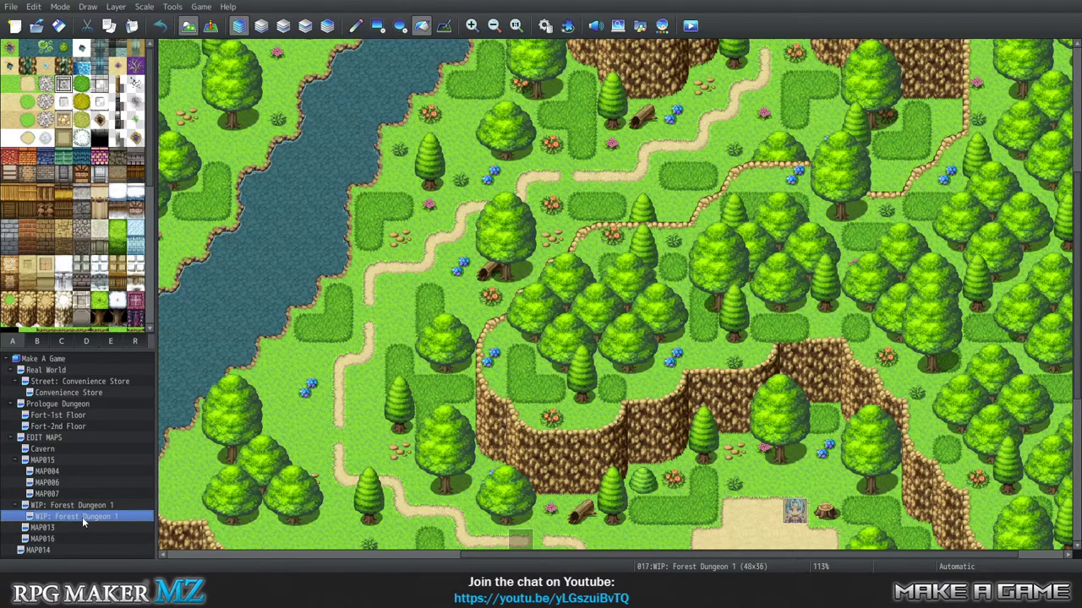
pyautogui.scroll(1, 180, 169)
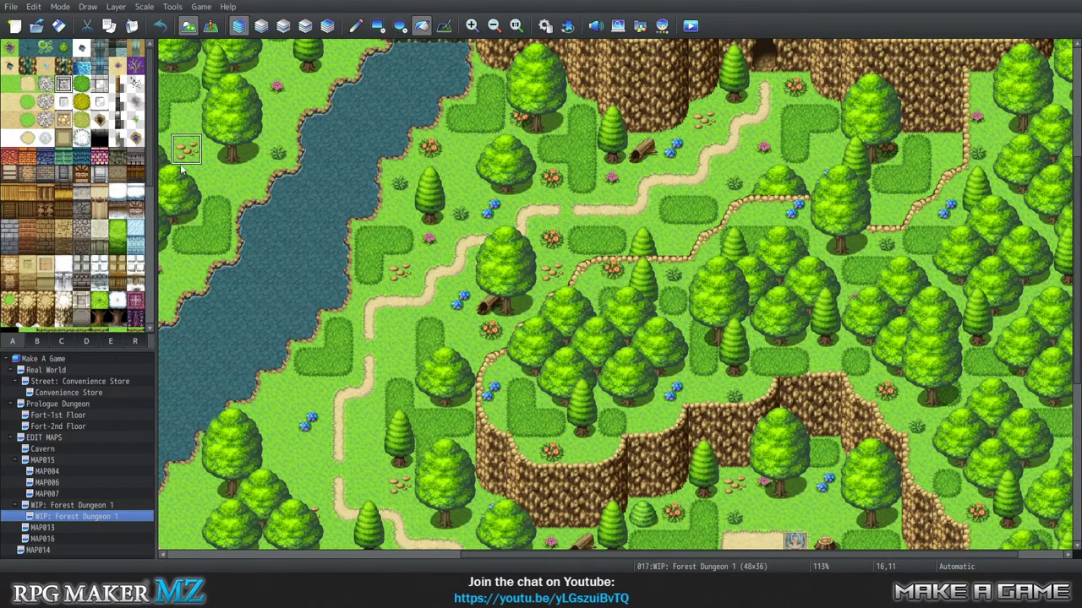
# Set the tileset of the duplicated WIP: Forest Dungeon 1 map to 0006 in its map properties.
pyautogui.rightClick(80, 515)
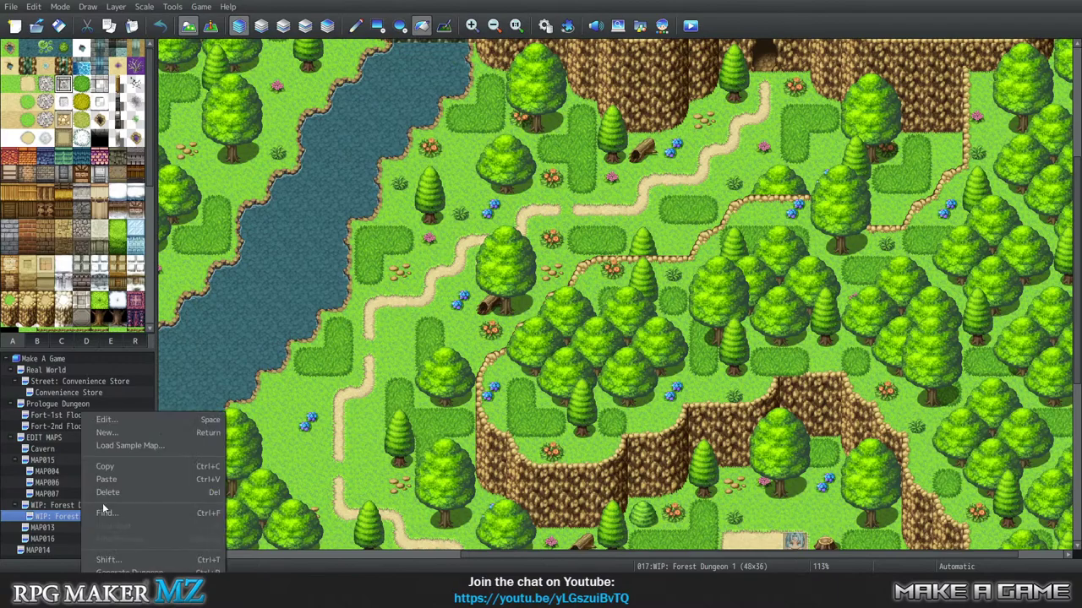
pyautogui.click(159, 418)
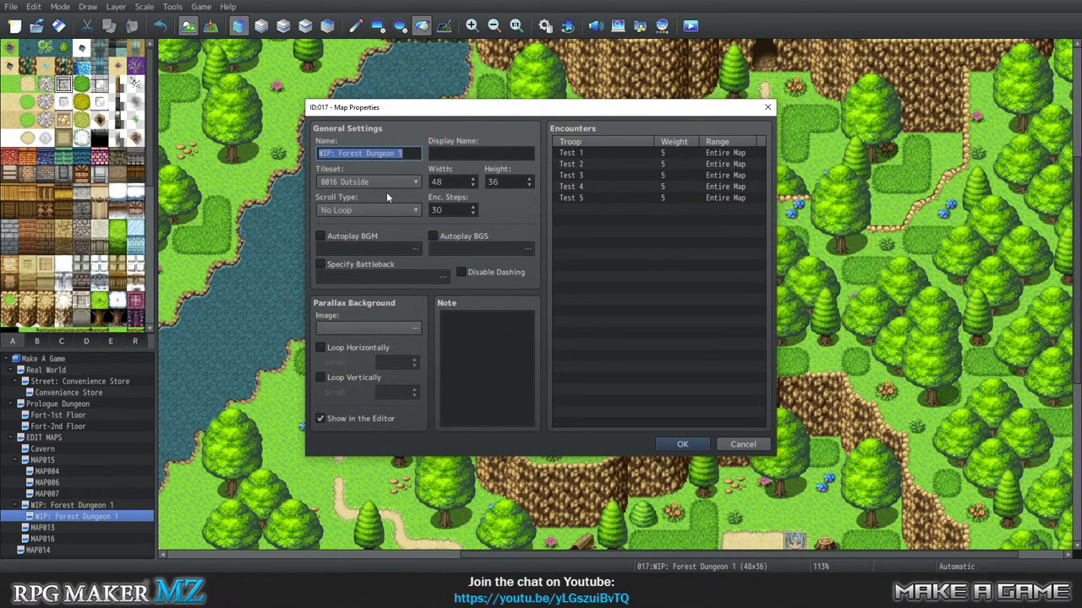
pyautogui.click(389, 181)
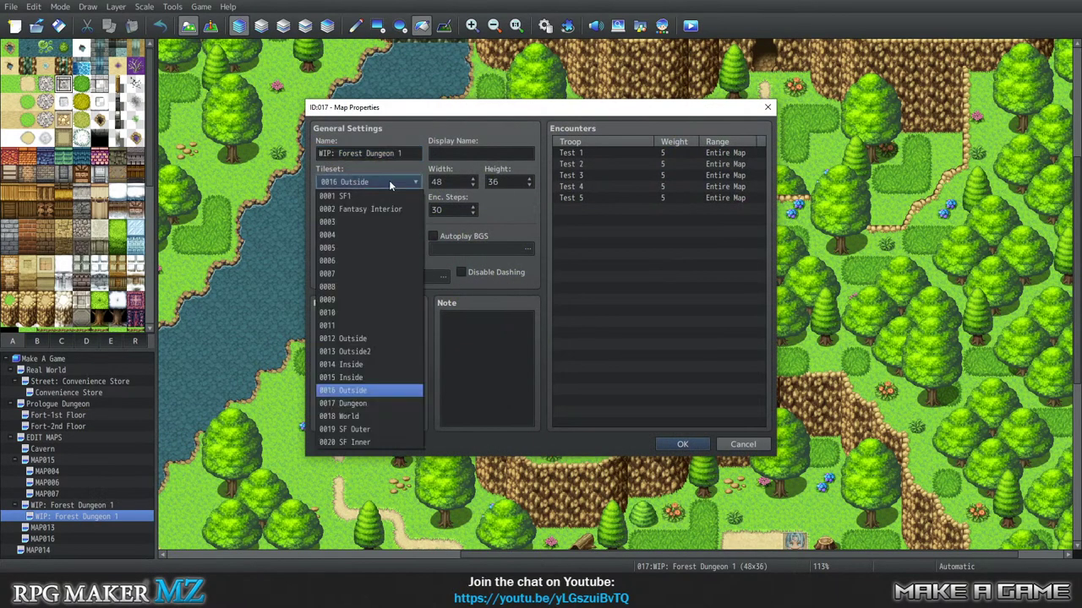
pyautogui.click(361, 262)
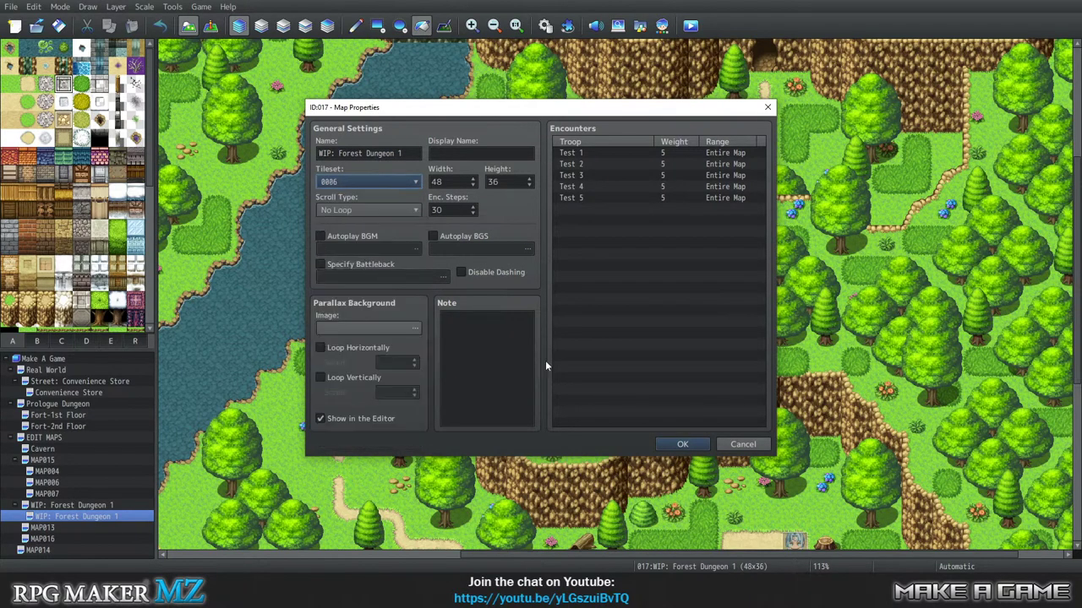
pyautogui.click(663, 445)
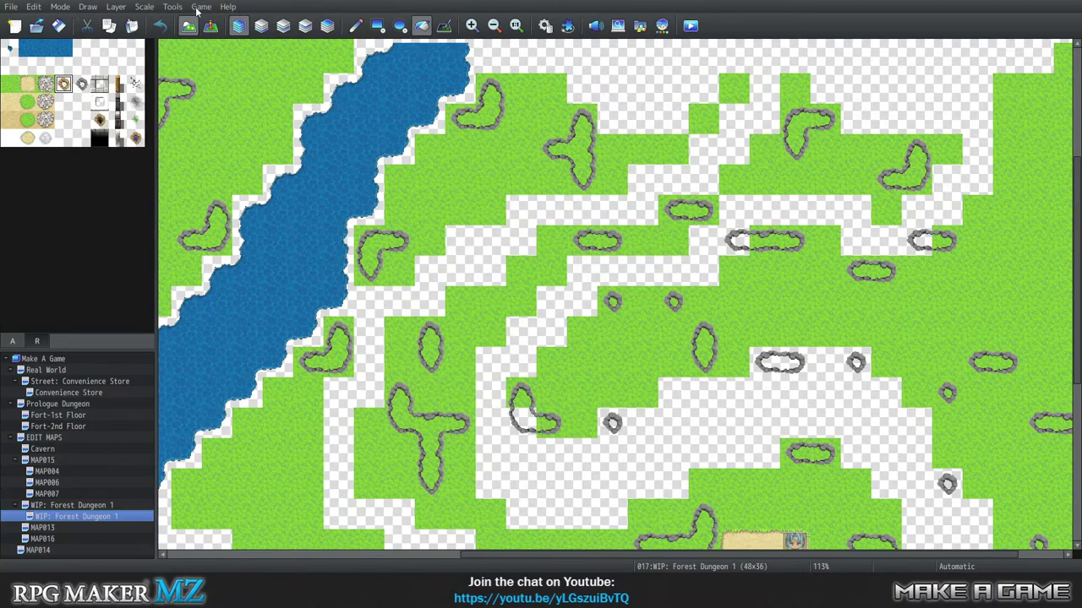
# Copy tileset 0016 Outside over tileset 0006 in the database, and accept the changes.
pyautogui.click(174, 7)
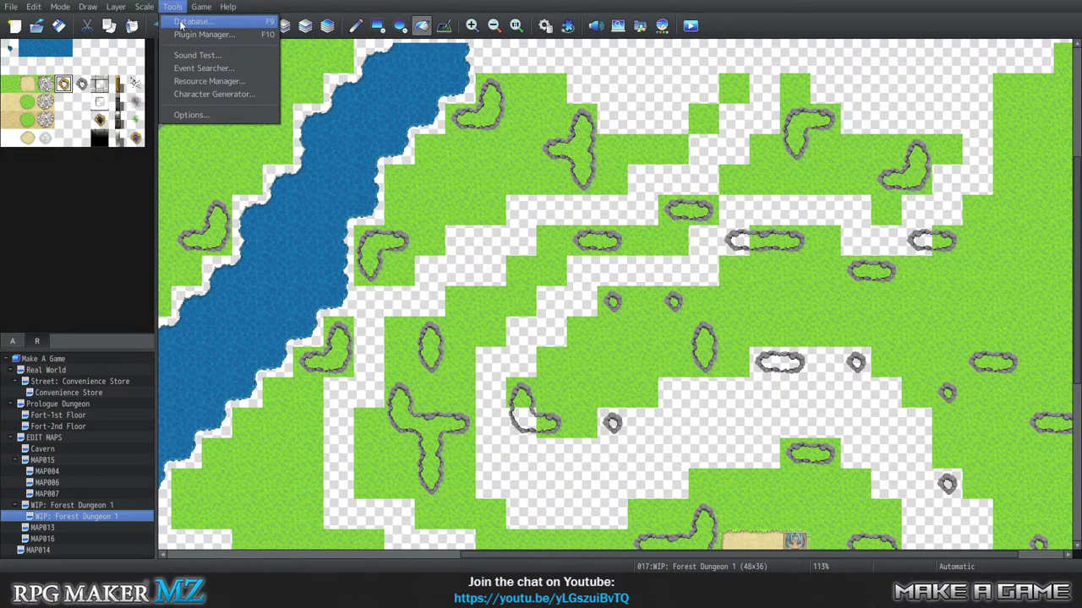
pyautogui.click(191, 21)
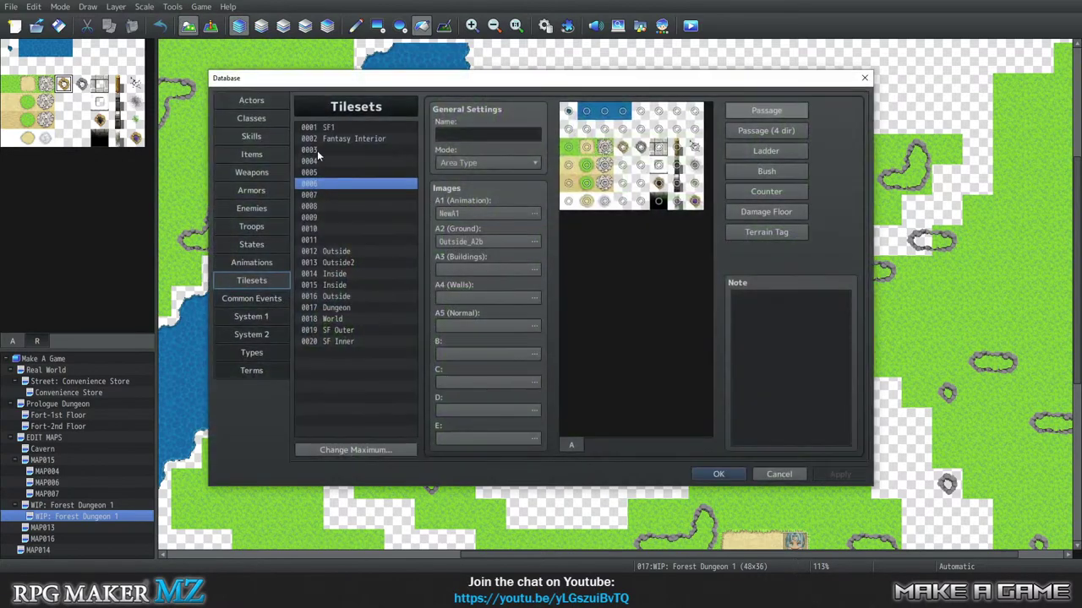
pyautogui.click(356, 297)
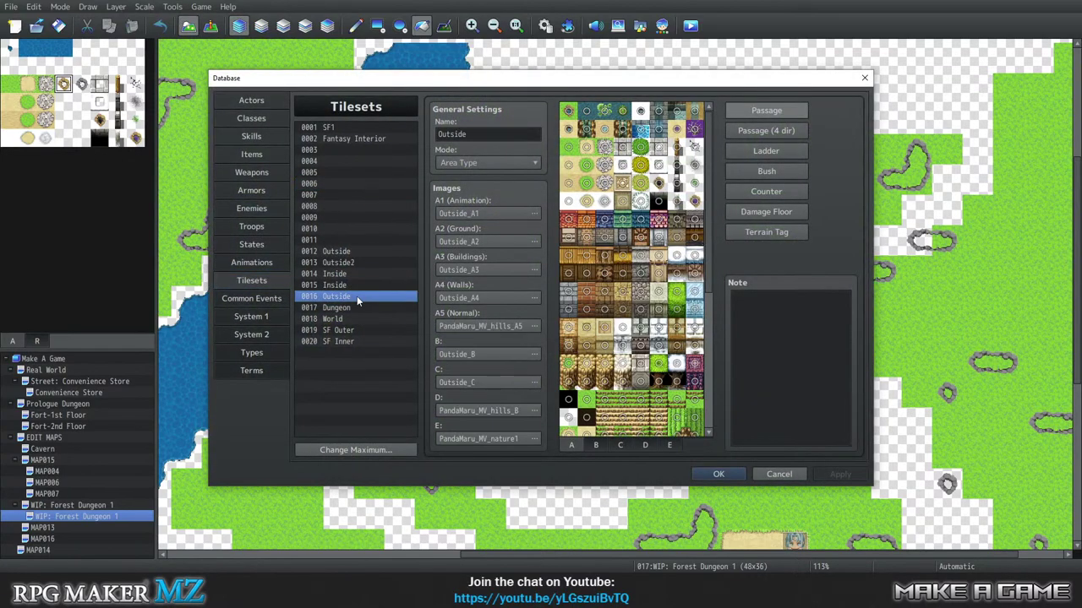
pyautogui.click(335, 182)
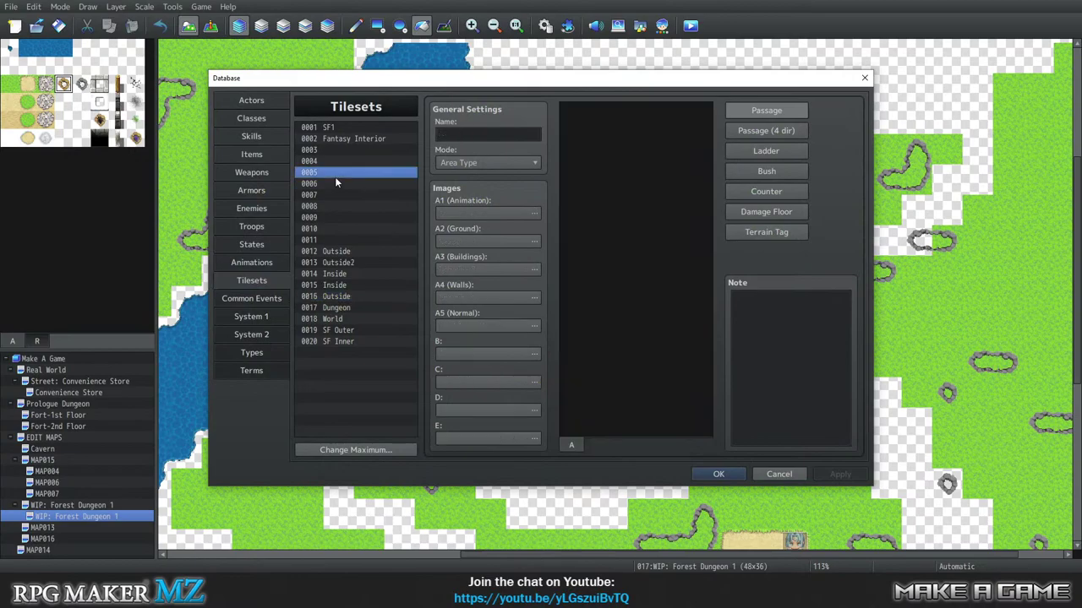
pyautogui.hotkey('ctrl', 'v')
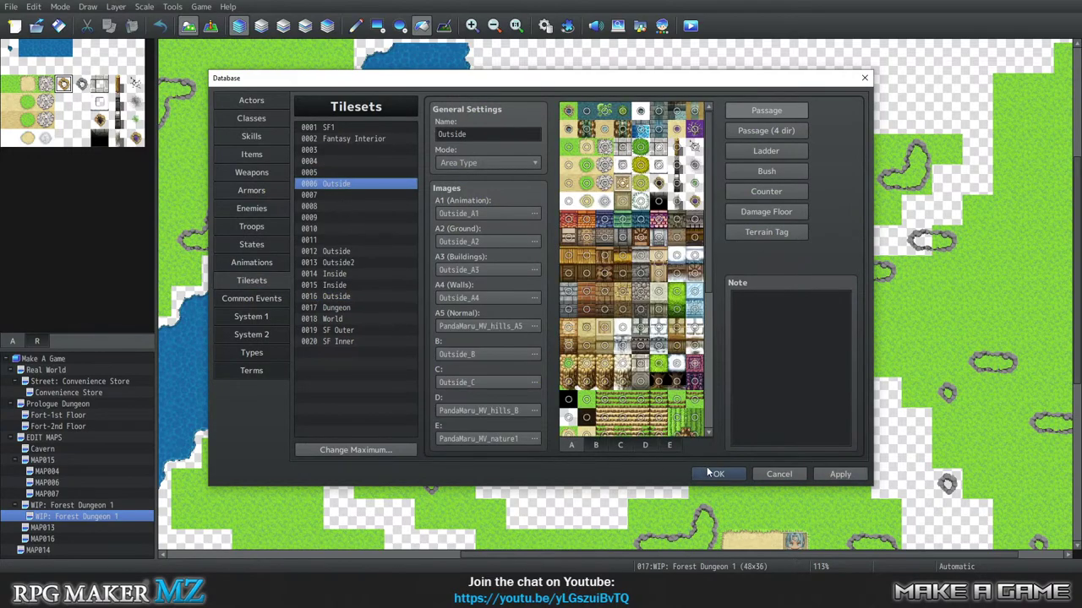
pyautogui.click(714, 474)
# Review the images assigned to tileset 0006 in the database, and switch to Photoshop with Outside_A2.png.
pyautogui.click(186, 6)
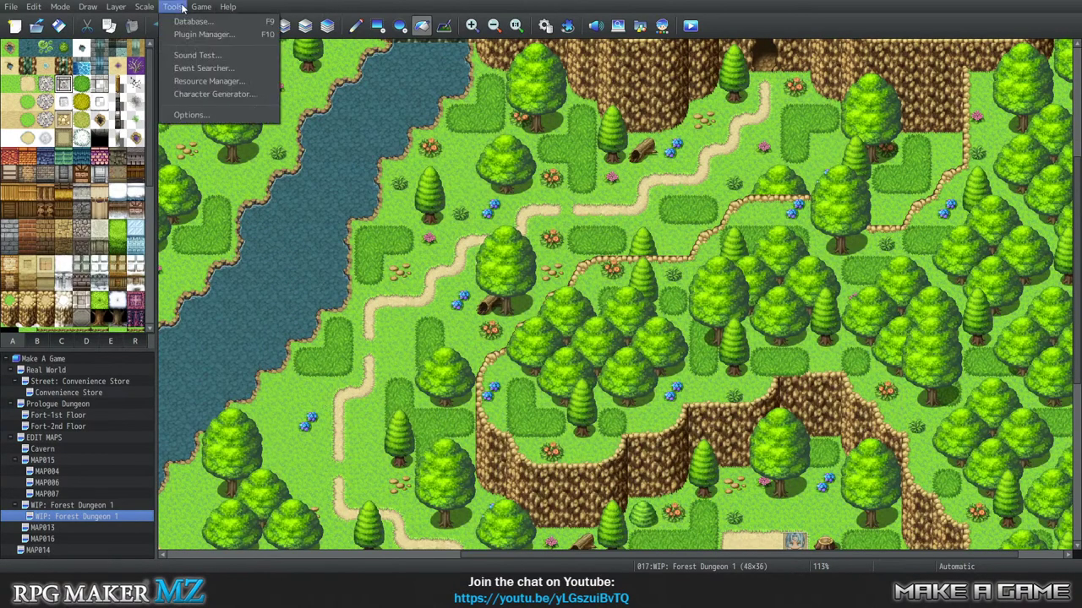
pyautogui.click(186, 26)
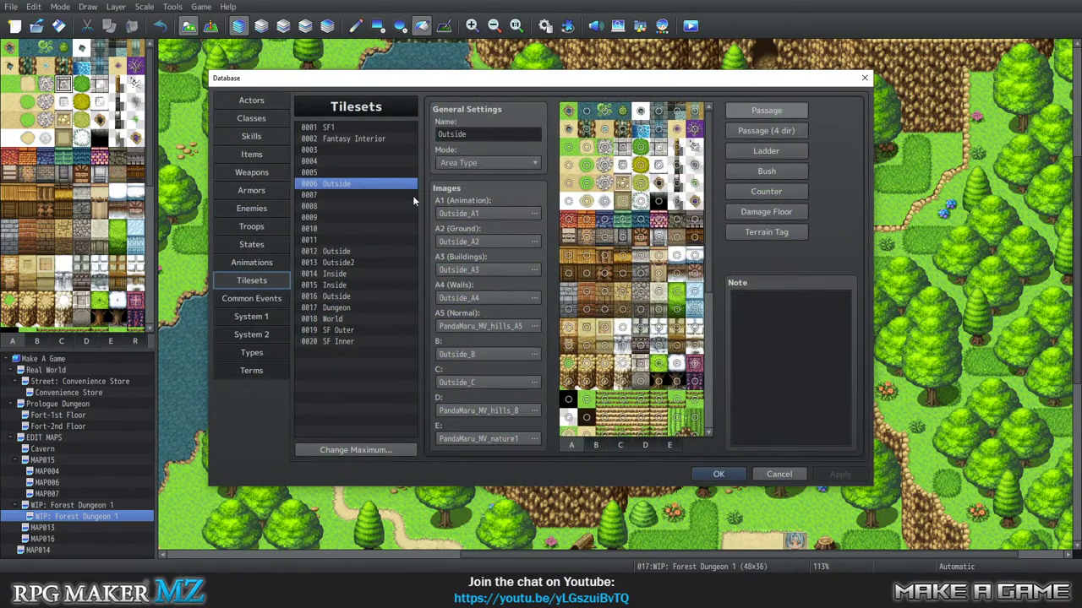
pyautogui.moveTo(489, 87); pyautogui.dragTo(699, 126)
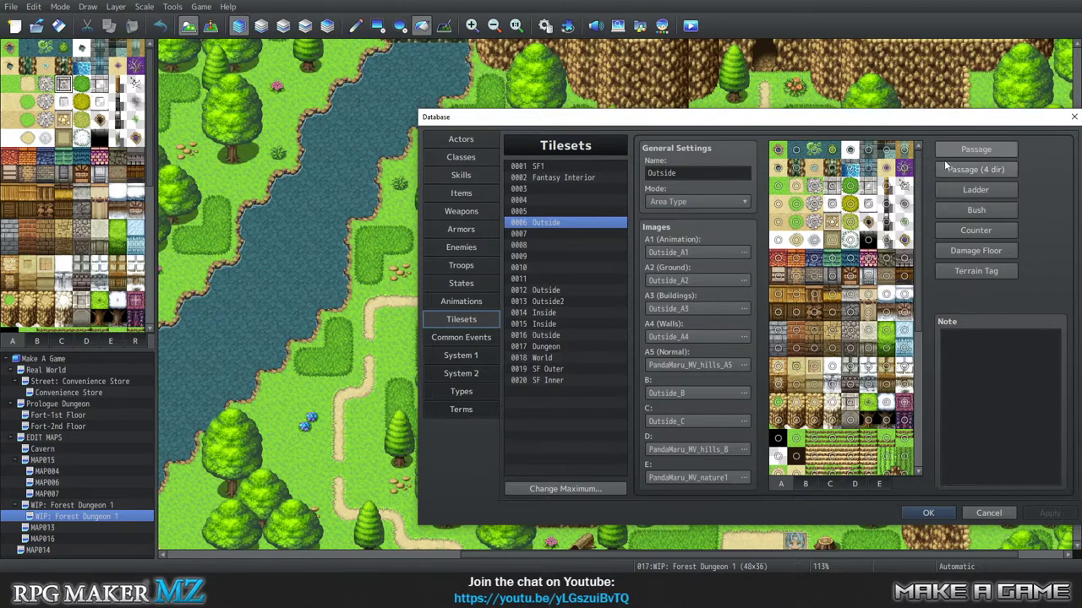
pyautogui.moveTo(996, 118); pyautogui.dragTo(744, 84)
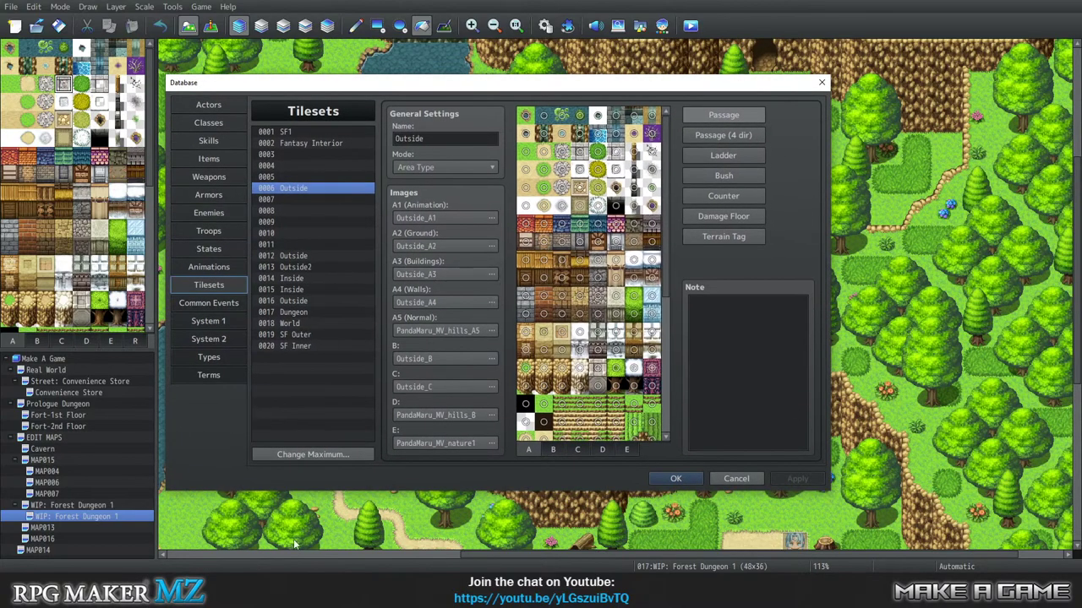
pyautogui.hotkey('alt', 'Tab')
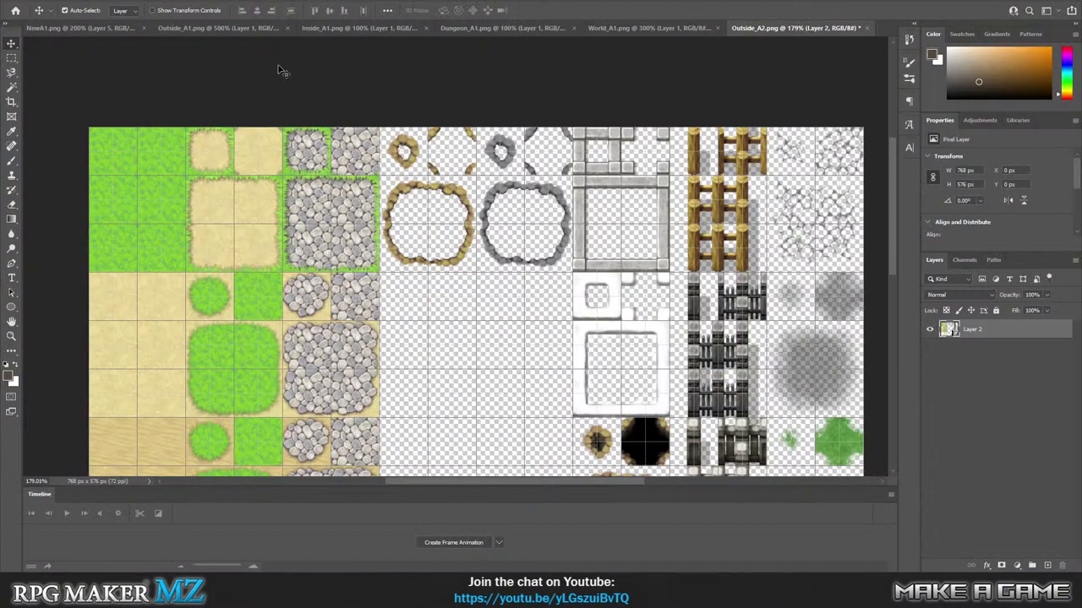
# Delete the 288 × 144 px block of three grass-edged rock pond tiles at the upper-left corner of Outside_A1.png.
pyautogui.click(190, 28)
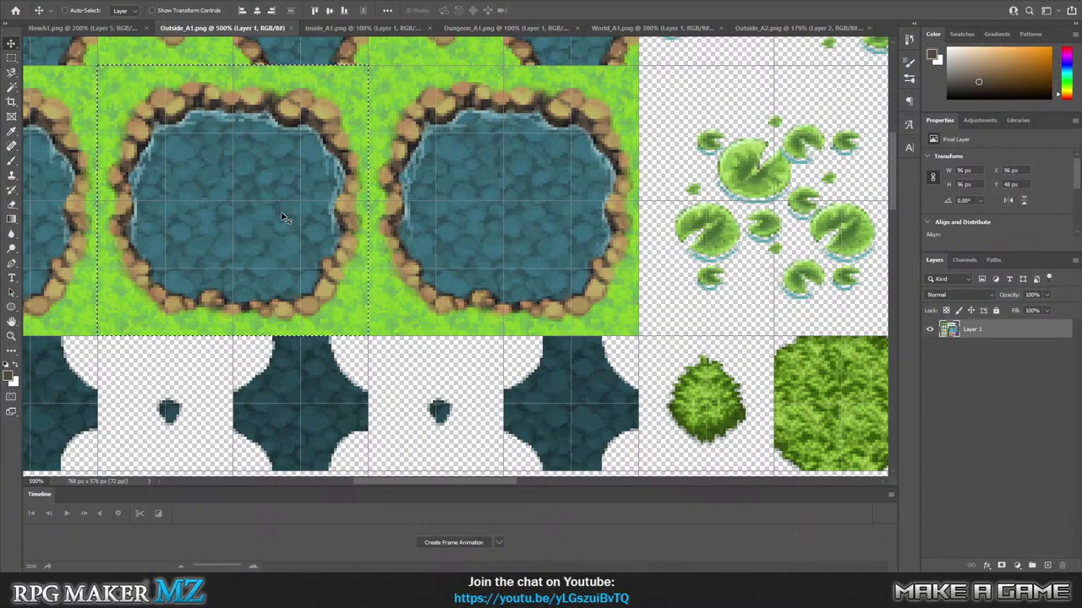
pyautogui.scroll(-5, 284, 218)
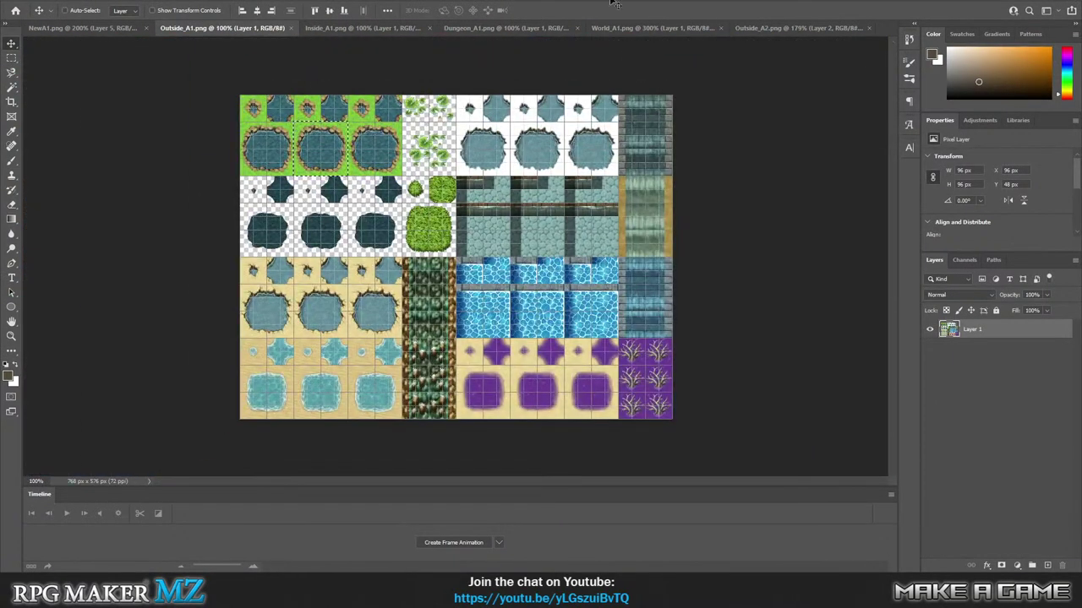
pyautogui.click(11, 57)
pyautogui.moveTo(240, 96); pyautogui.dragTo(403, 178)
pyautogui.press('Delete')
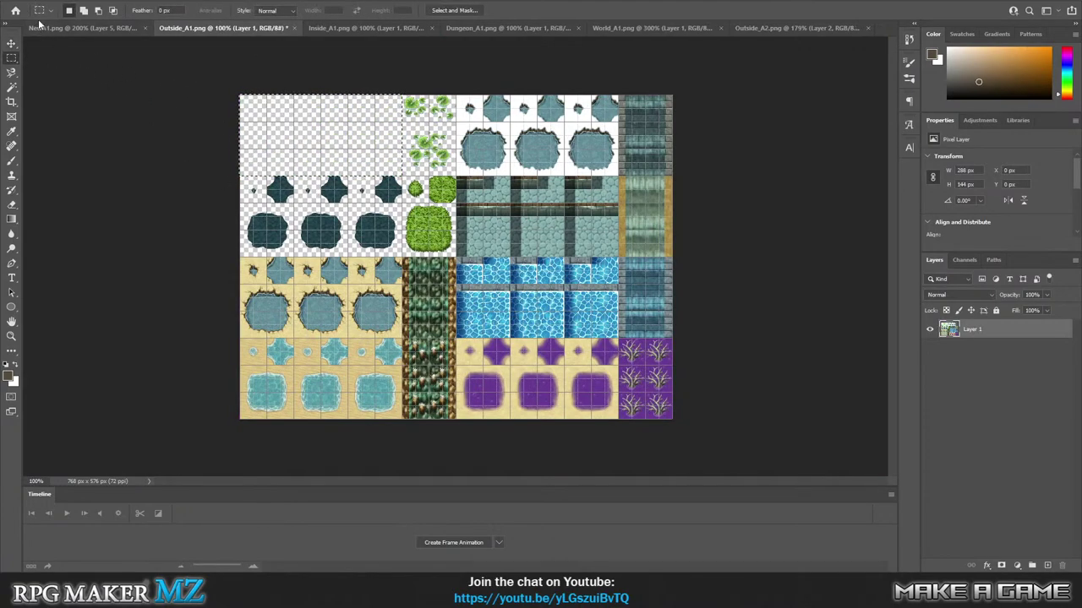
# Copy the block of three blue water autotile frames from NewA1.png and paste it into Outside_A1.png as a new layer.
pyautogui.click(95, 26)
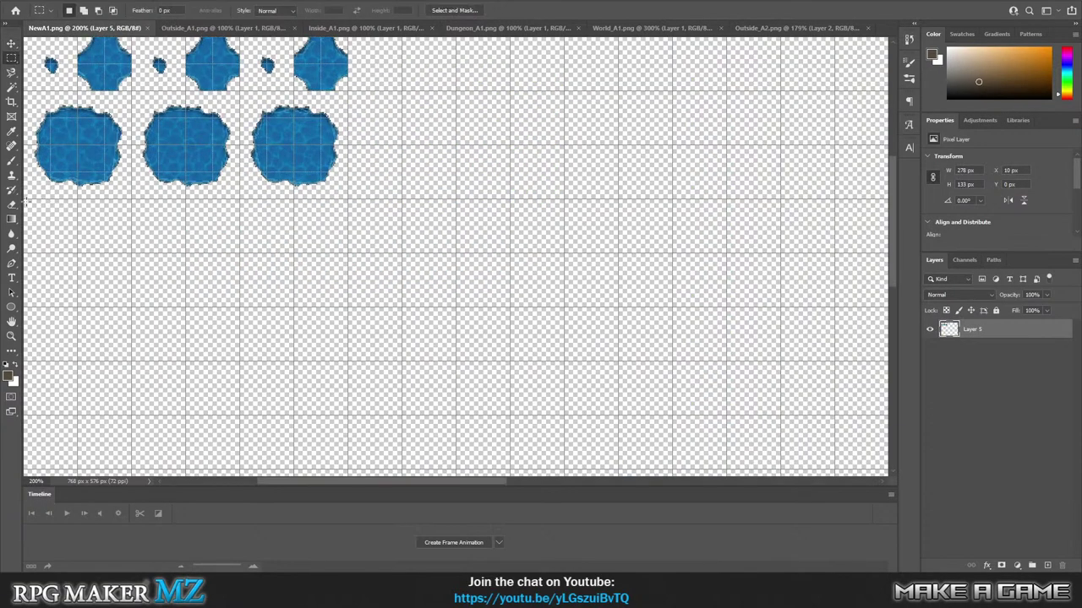
pyautogui.scroll(2, 49, 116)
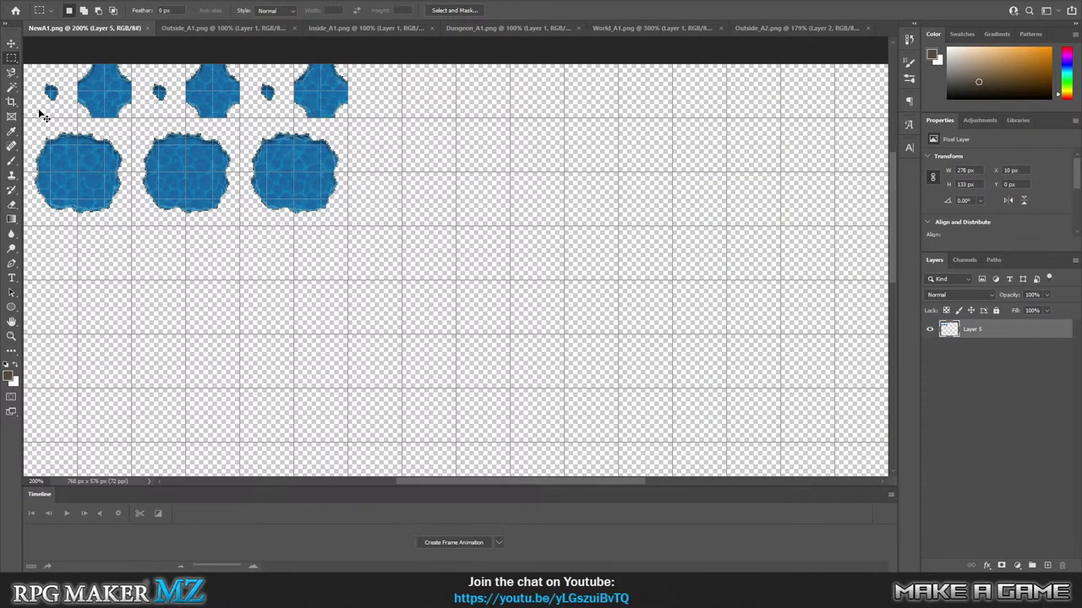
pyautogui.hotkey('ctrl', '-')
pyautogui.moveTo(234, 76); pyautogui.dragTo(402, 175)
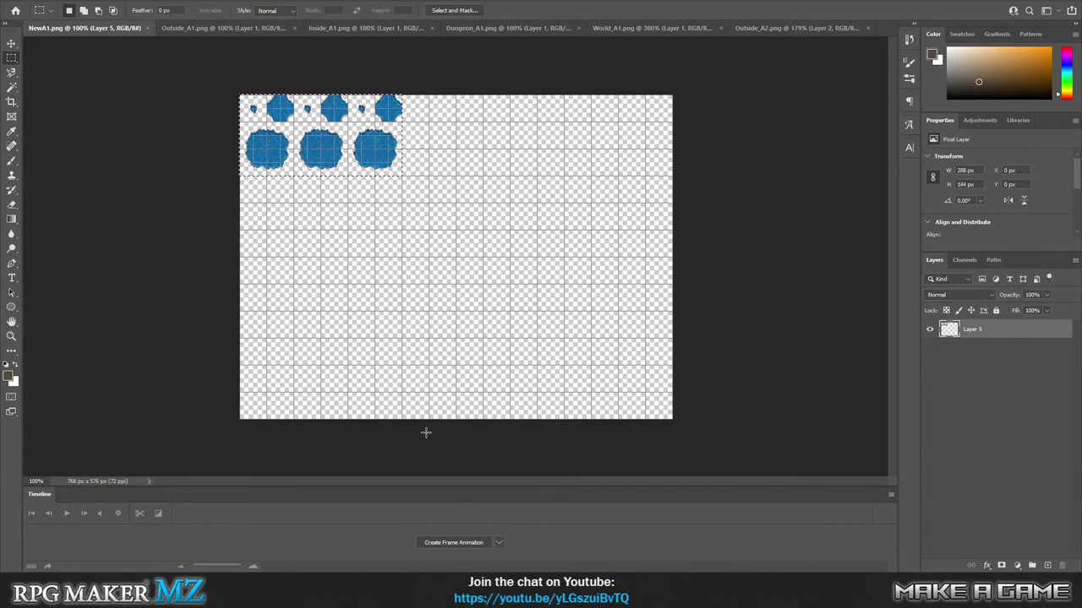
pyautogui.click(310, 30)
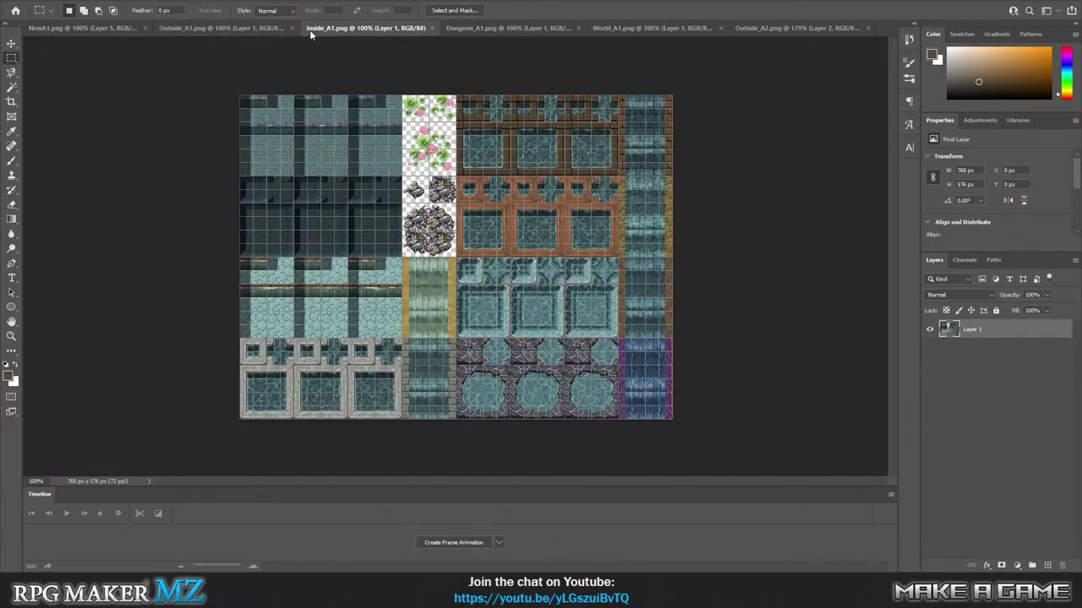
pyautogui.click(229, 28)
pyautogui.hotkey('ctrl', 'v')
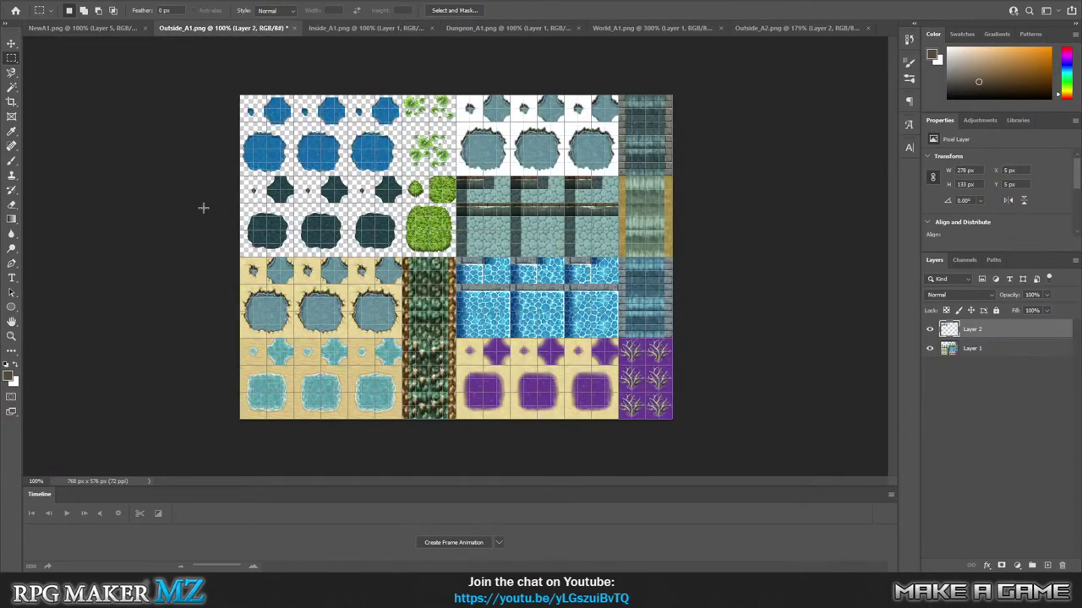